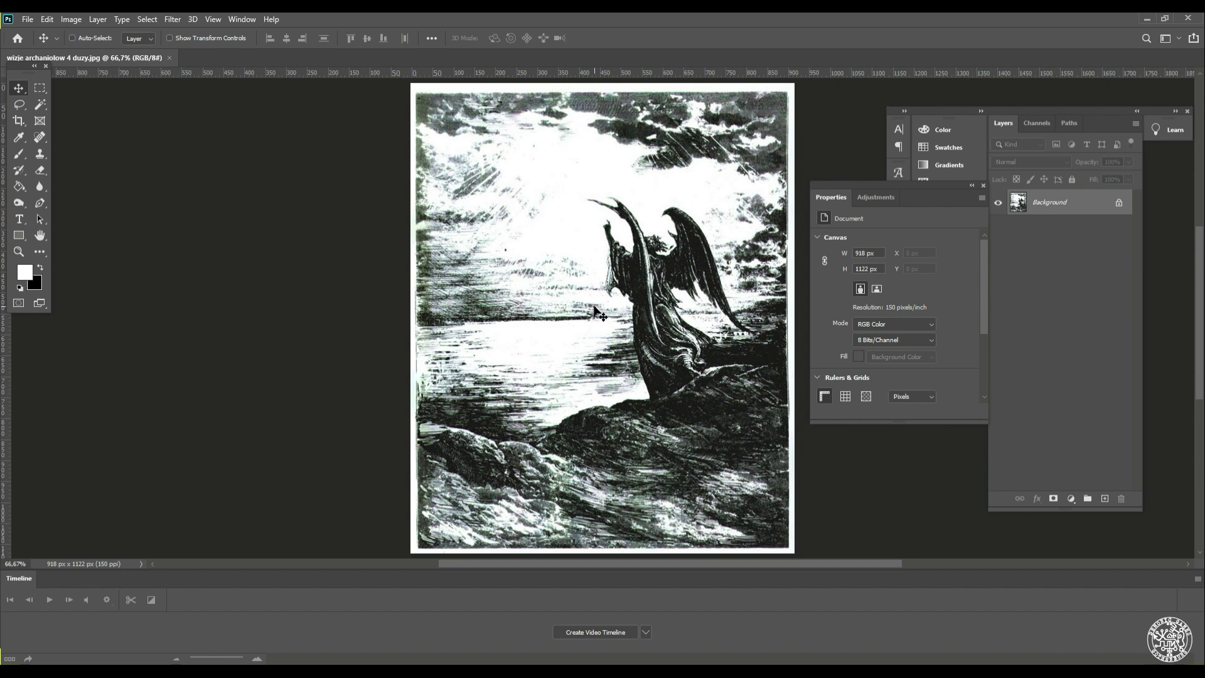
Duplicate the Background layer, add a white layer mask to the copy and ready the Brush with black as foreground color
key("ctrl+j")
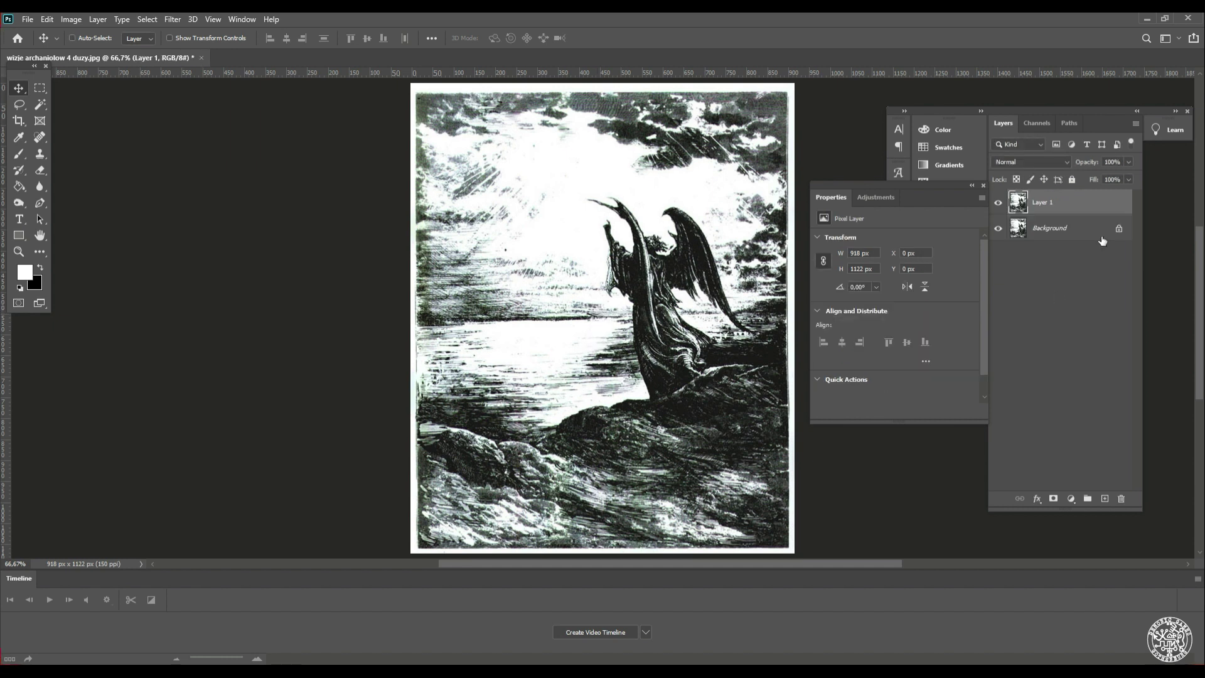
left_click(1053, 498)
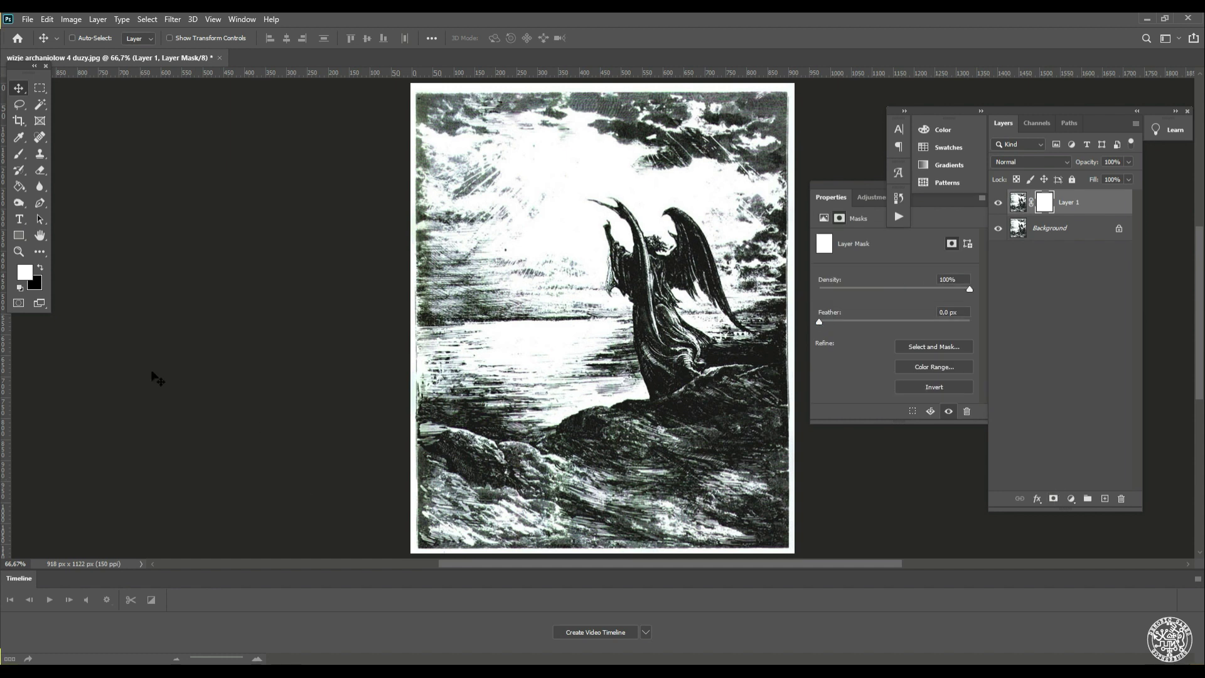
left_click(40, 268)
key("b")
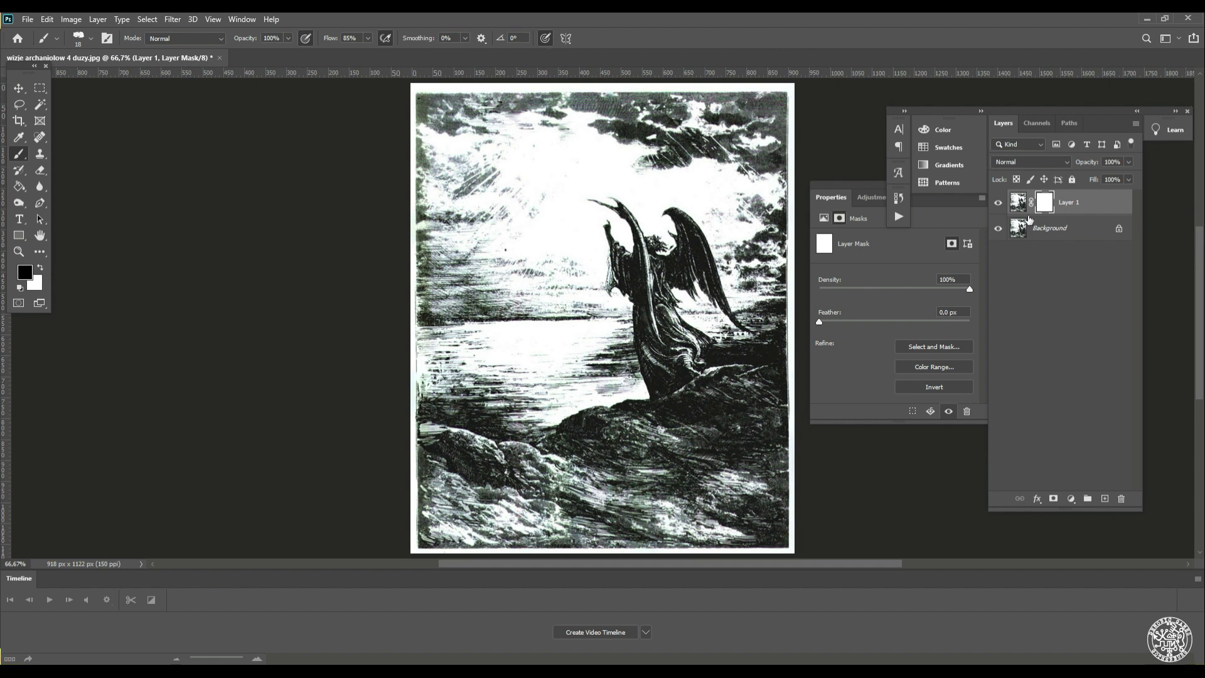
Hide the Background layer, create a new layer directly above it and fill that layer with bright green
left_click(1067, 230)
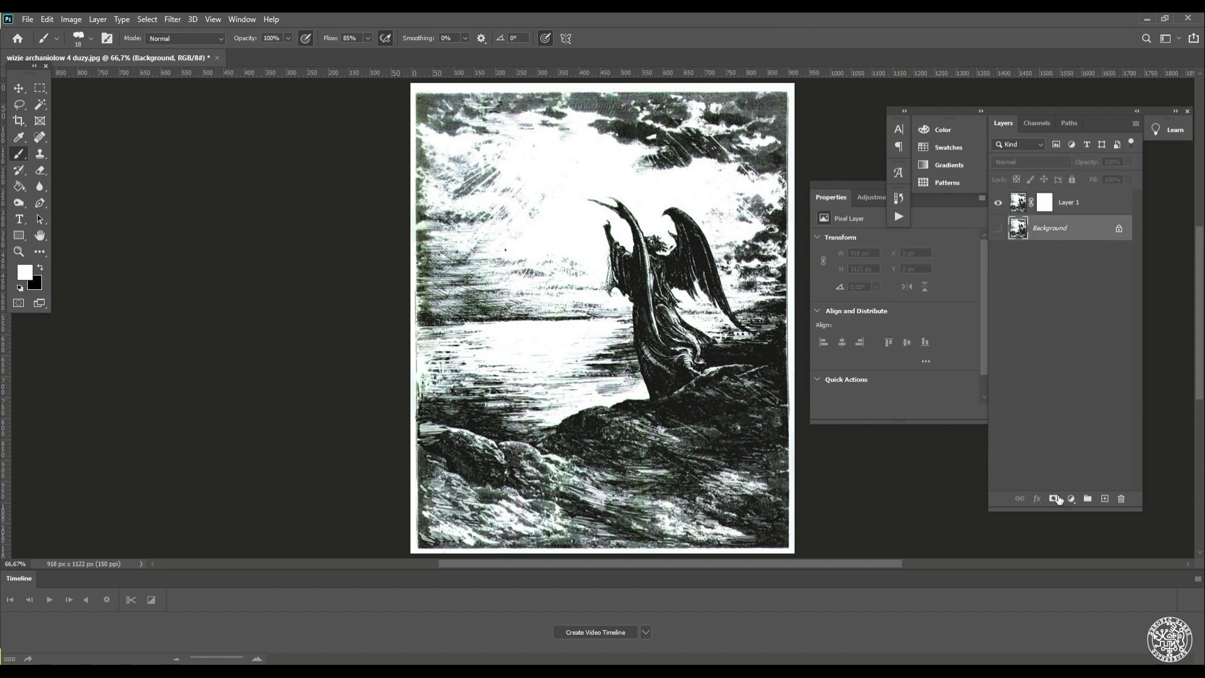
left_click(1106, 498)
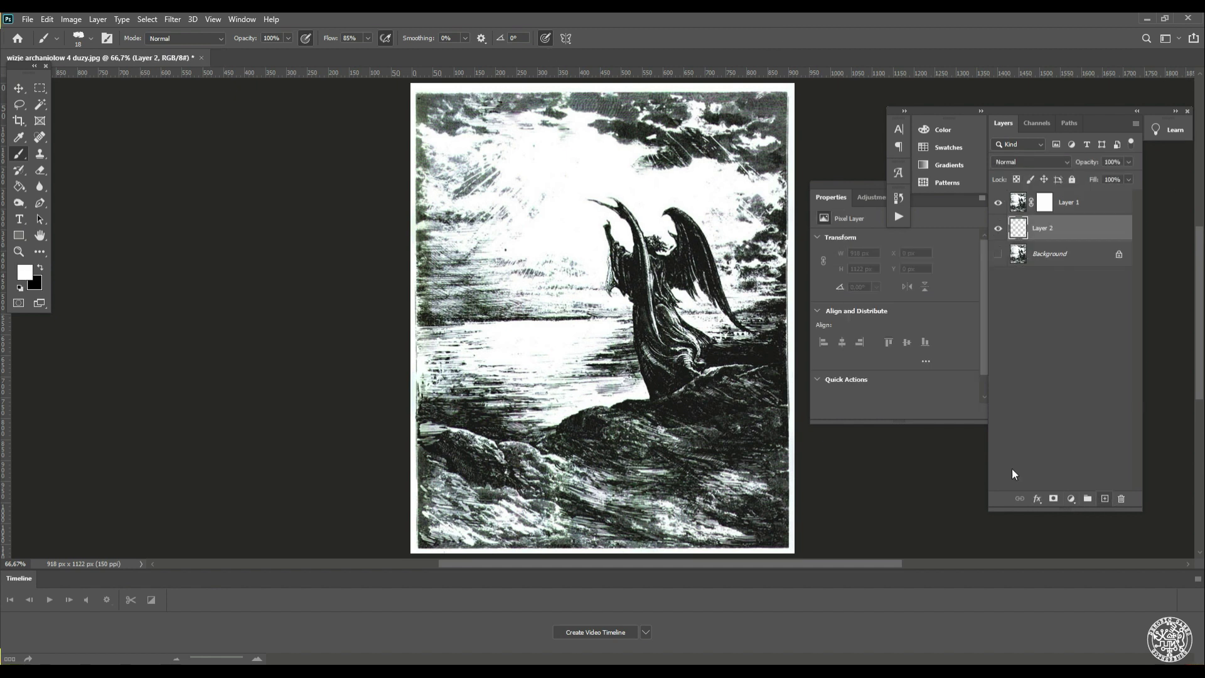
left_click(19, 187)
left_click(25, 272)
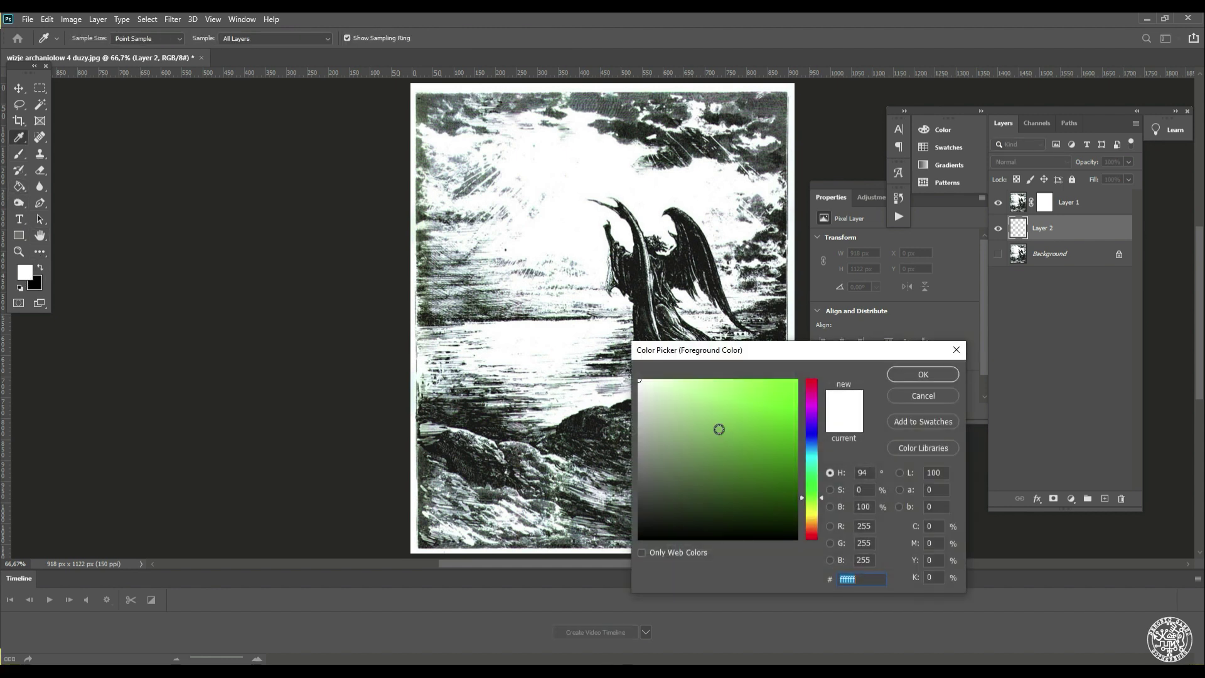
left_click_drag(719, 429, 951, 344)
left_click(923, 372)
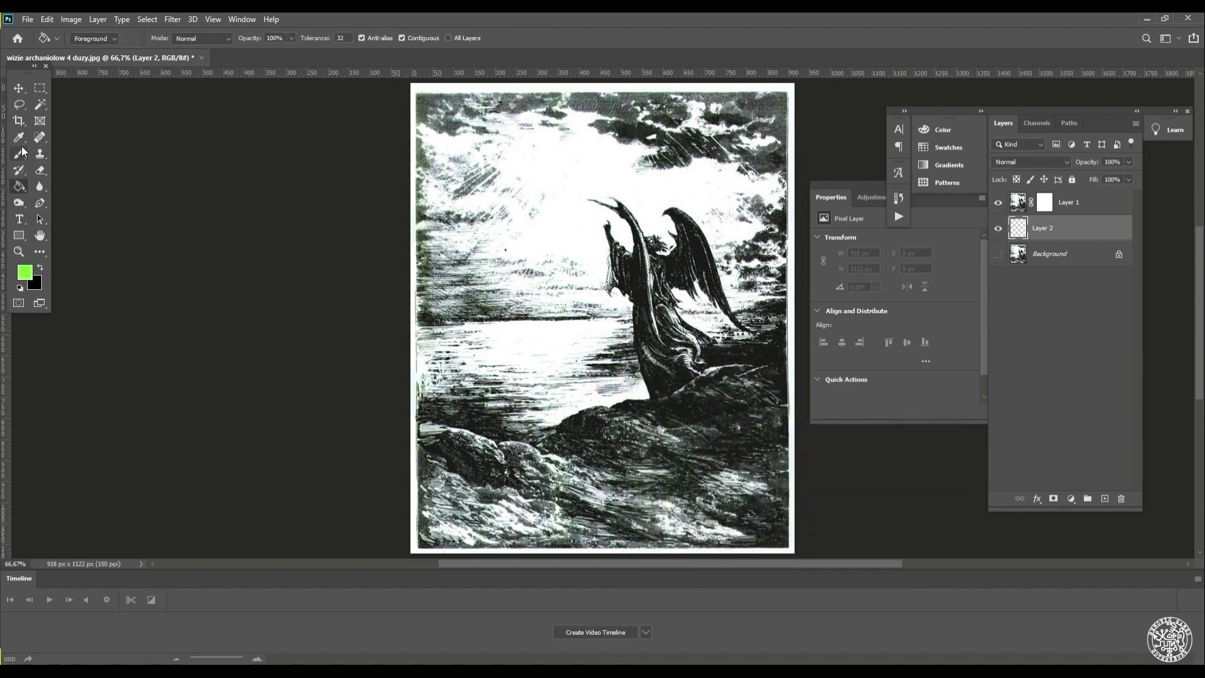
left_click(791, 249)
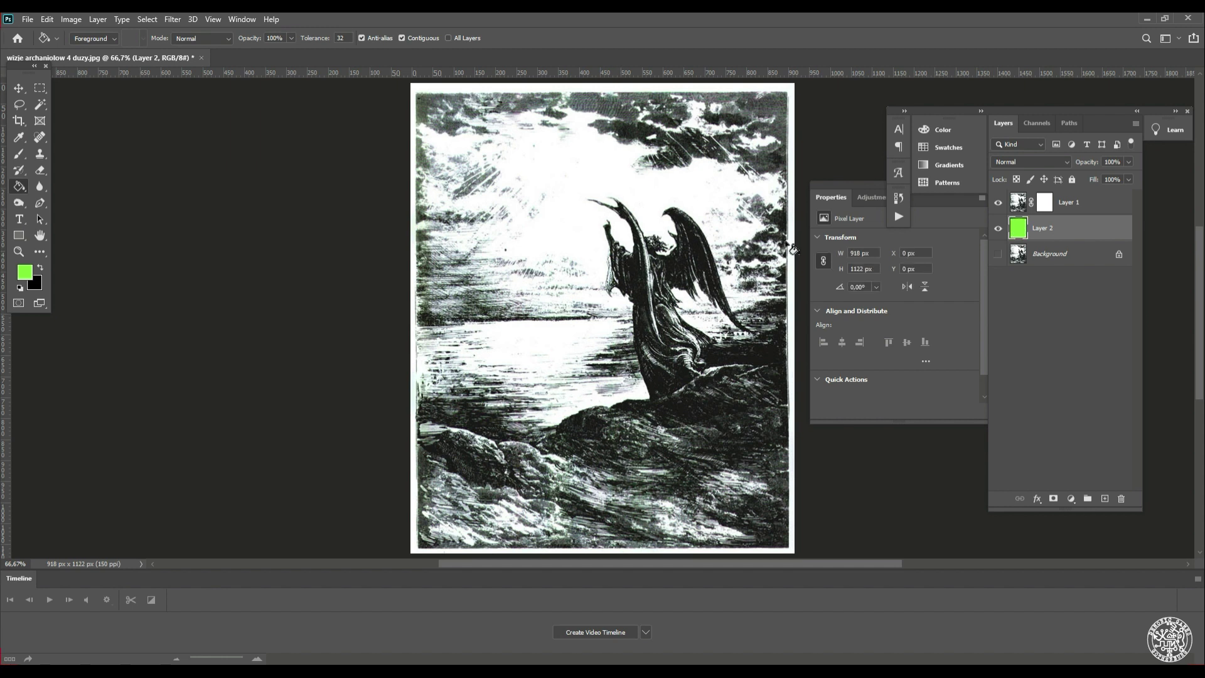
Paint black test scribbles on Layer 1's mask, over the bright sky and the dark water near the image's left edge
left_click(1044, 206)
key("b")
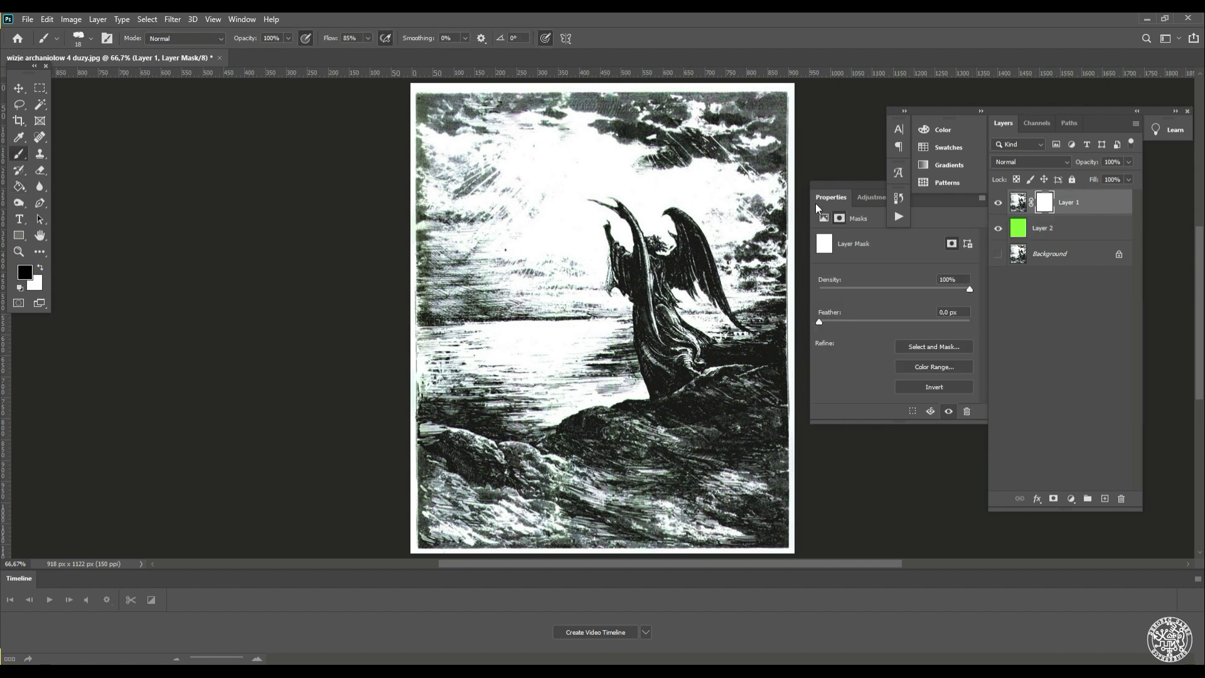
left_click(815, 204)
scroll(527, 290, "up", 5)
mouse_move(519, 415)
left_mouse_down()
mouse_move(533, 405)
mouse_move(539, 436)
left_mouse_up()
left_click_drag(556, 363, 454, 58)
left_click_drag(403, 209, 421, 256)
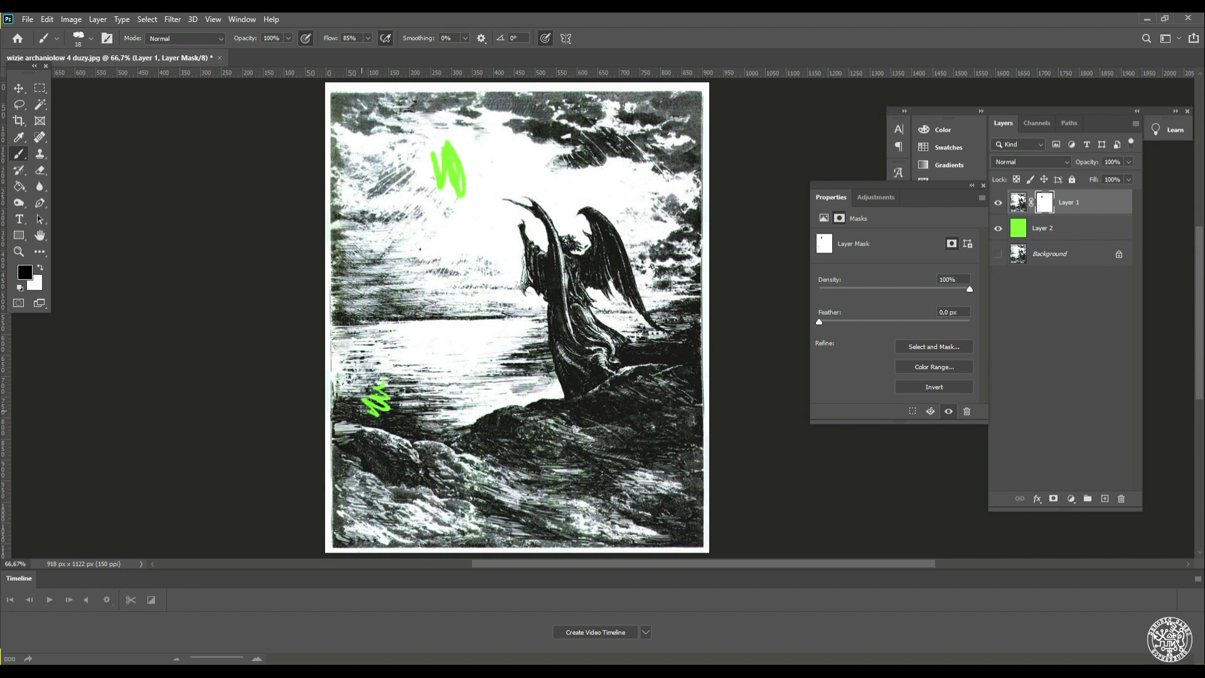
Enlarge the brush to 46 px and mask out the dark water above the rocks at the image's left edge
left_click(19, 251)
mouse_move(343, 420)
left_mouse_down()
mouse_move(420, 451)
mouse_move(302, 340)
left_mouse_up()
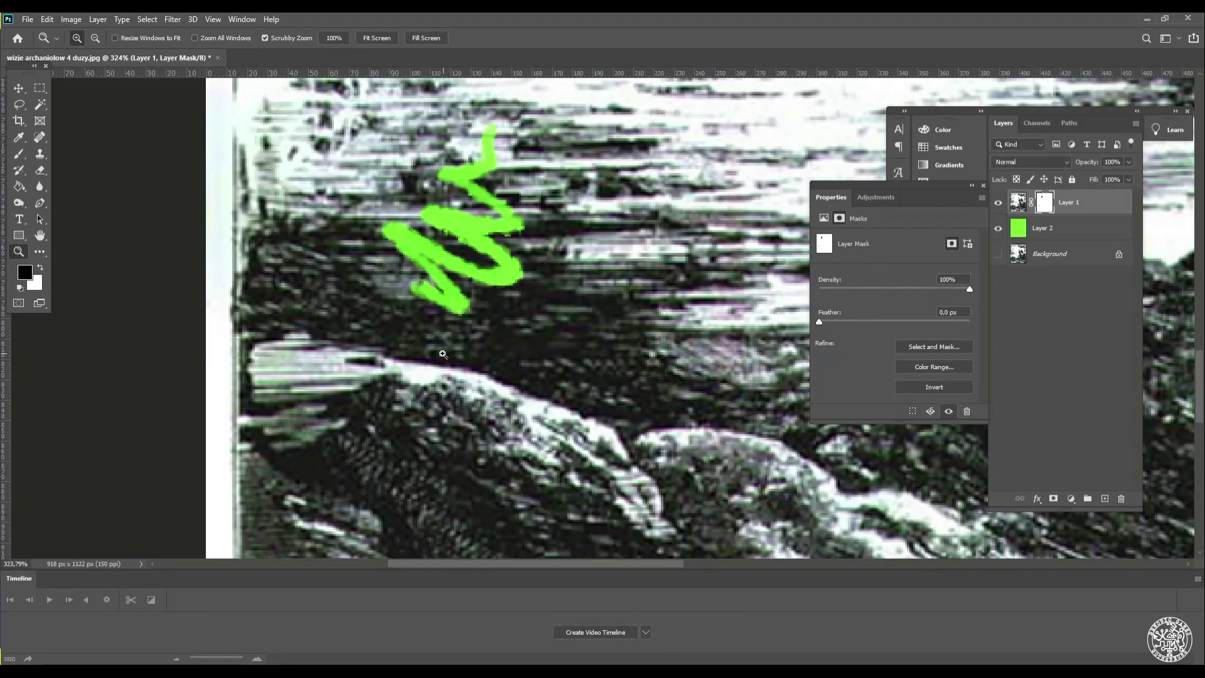
left_click_drag(443, 350, 350, 323)
key("b")
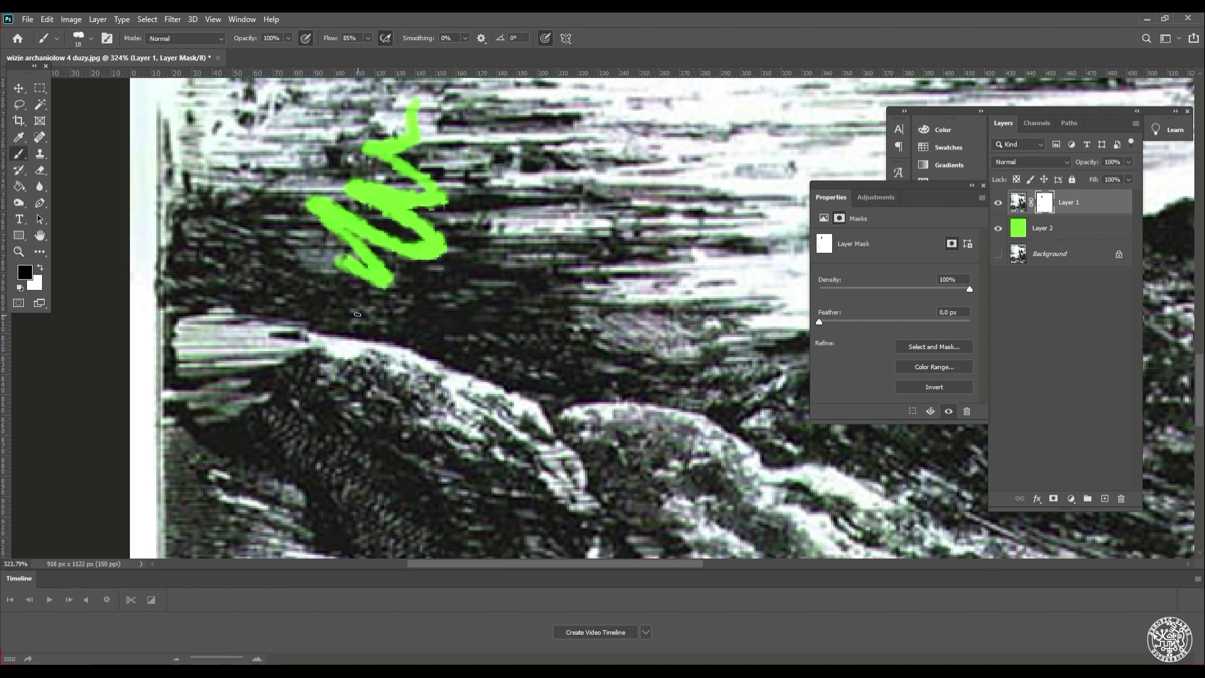
key("bracketright")
key("bracketright")
key("bracketright")
mouse_move(308, 287)
left_mouse_down()
mouse_move(334, 296)
mouse_move(302, 270)
mouse_move(244, 265)
mouse_move(248, 277)
mouse_move(219, 282)
mouse_move(364, 265)
mouse_move(388, 286)
mouse_move(358, 239)
mouse_move(297, 212)
mouse_move(237, 260)
mouse_move(213, 244)
mouse_move(181, 254)
mouse_move(164, 283)
mouse_move(140, 262)
mouse_move(134, 284)
mouse_move(134, 243)
mouse_move(143, 202)
left_mouse_up()
Continue masking out the water along the upper contour of the left rocks, up to the start of the central hill
left_click(91, 42)
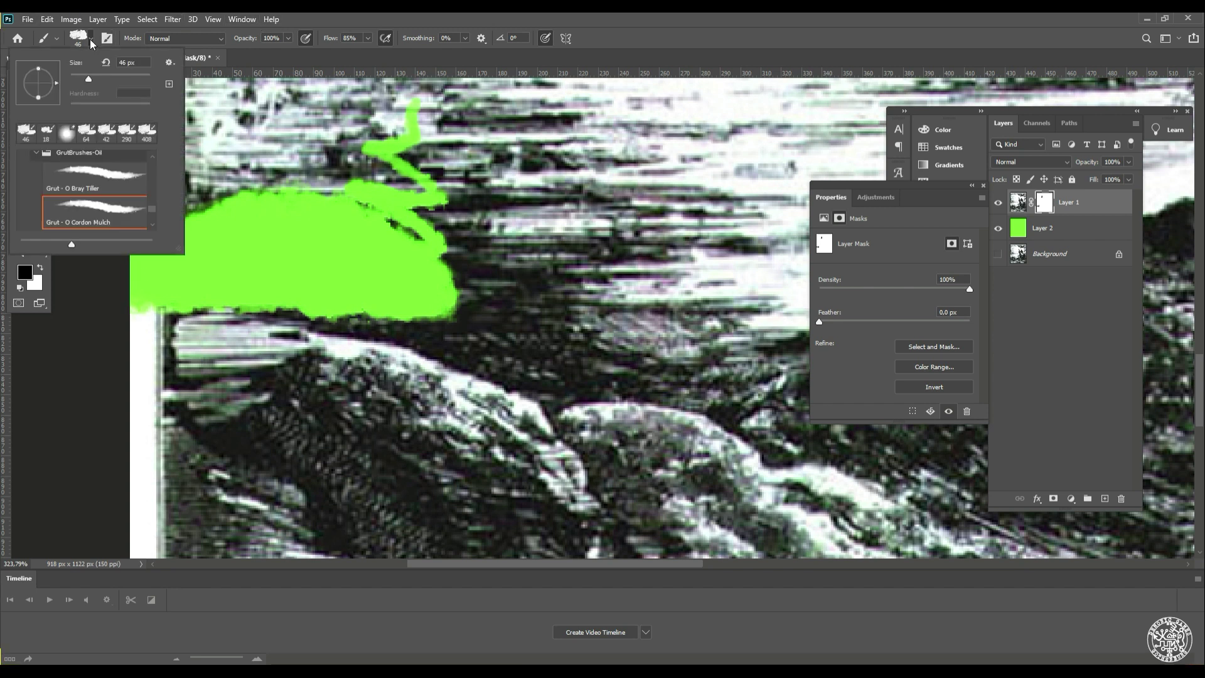
key("Escape")
mouse_move(414, 232)
left_mouse_down()
mouse_move(371, 194)
mouse_move(420, 223)
left_mouse_up()
mouse_move(520, 309)
left_mouse_down()
mouse_move(393, 255)
mouse_move(167, 244)
mouse_move(305, 251)
mouse_move(322, 268)
mouse_move(260, 251)
mouse_move(405, 300)
mouse_move(400, 312)
mouse_move(361, 297)
mouse_move(417, 321)
mouse_move(586, 325)
mouse_move(464, 284)
mouse_move(331, 267)
mouse_move(432, 286)
left_mouse_up()
mouse_move(377, 220)
left_mouse_down()
mouse_move(283, 207)
mouse_move(438, 230)
left_mouse_up()
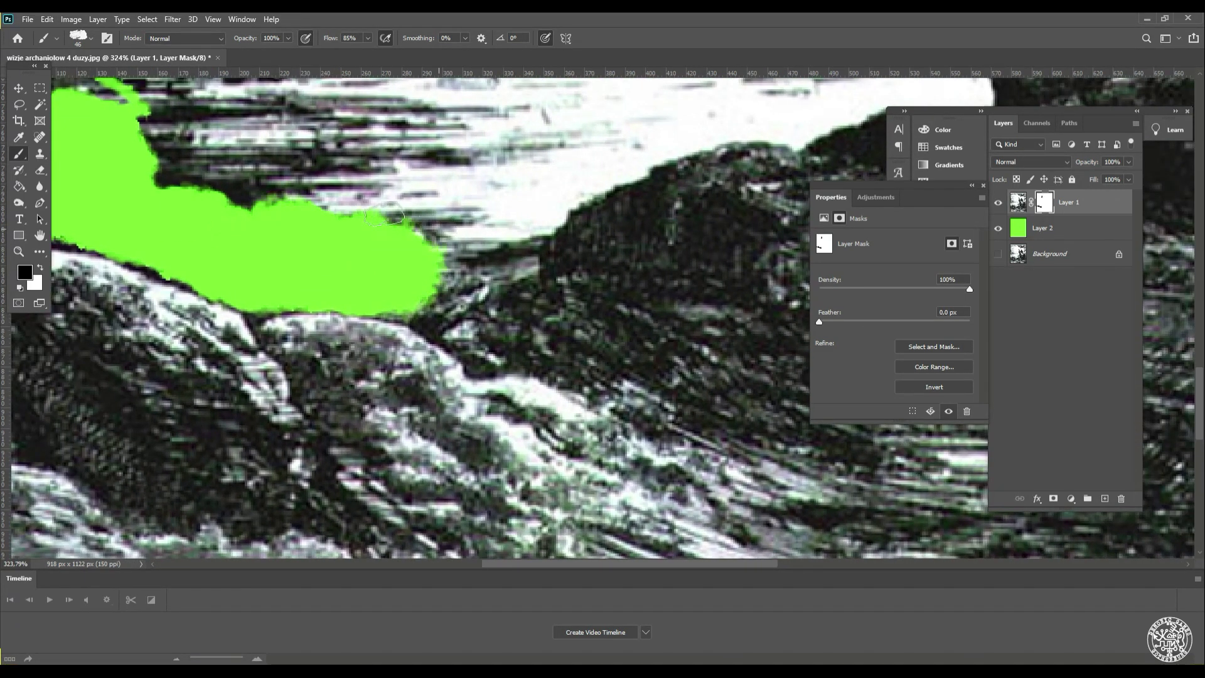
Mask out the background along the hill's contour up to the robe, and the area behind the figure to the image's right edge
scroll(552, 283, "down", 5)
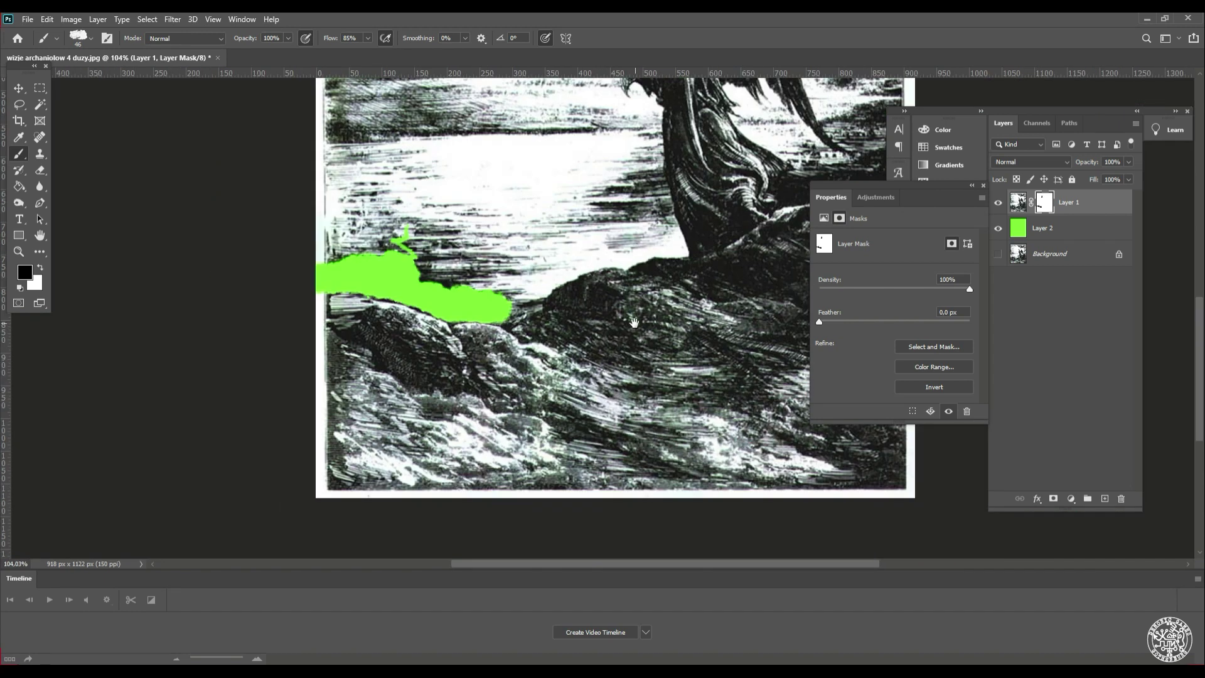
left_click_drag(634, 322, 462, 449)
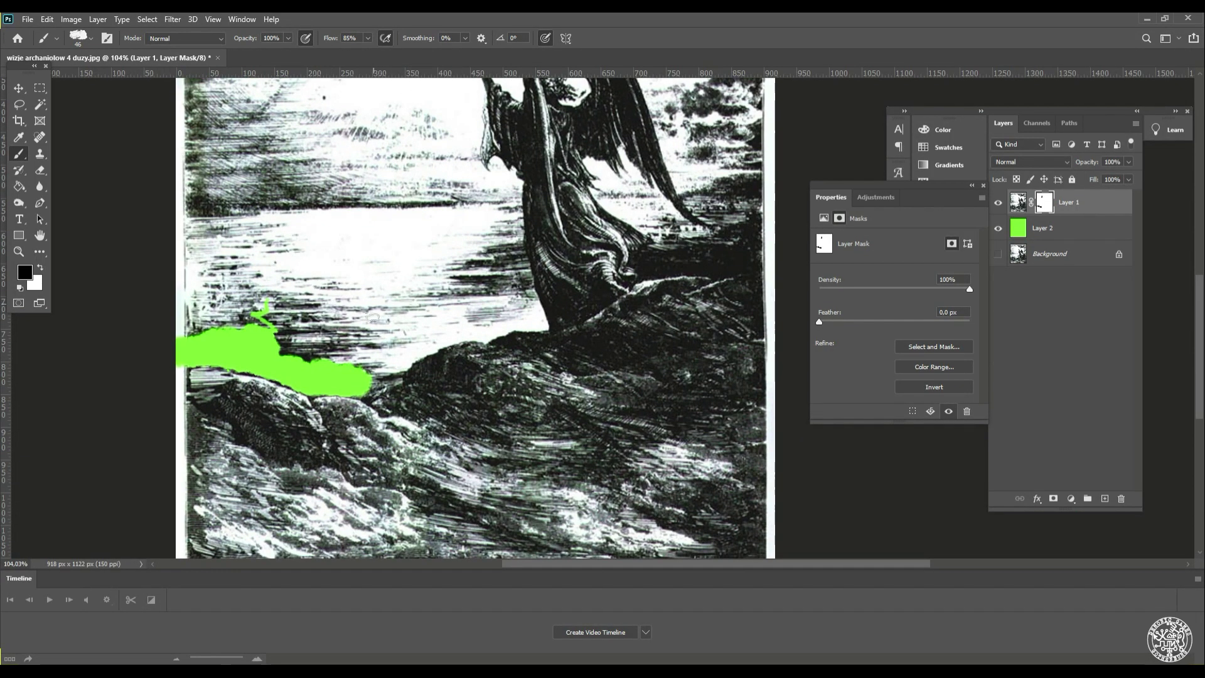
left_click_drag(373, 381, 384, 374)
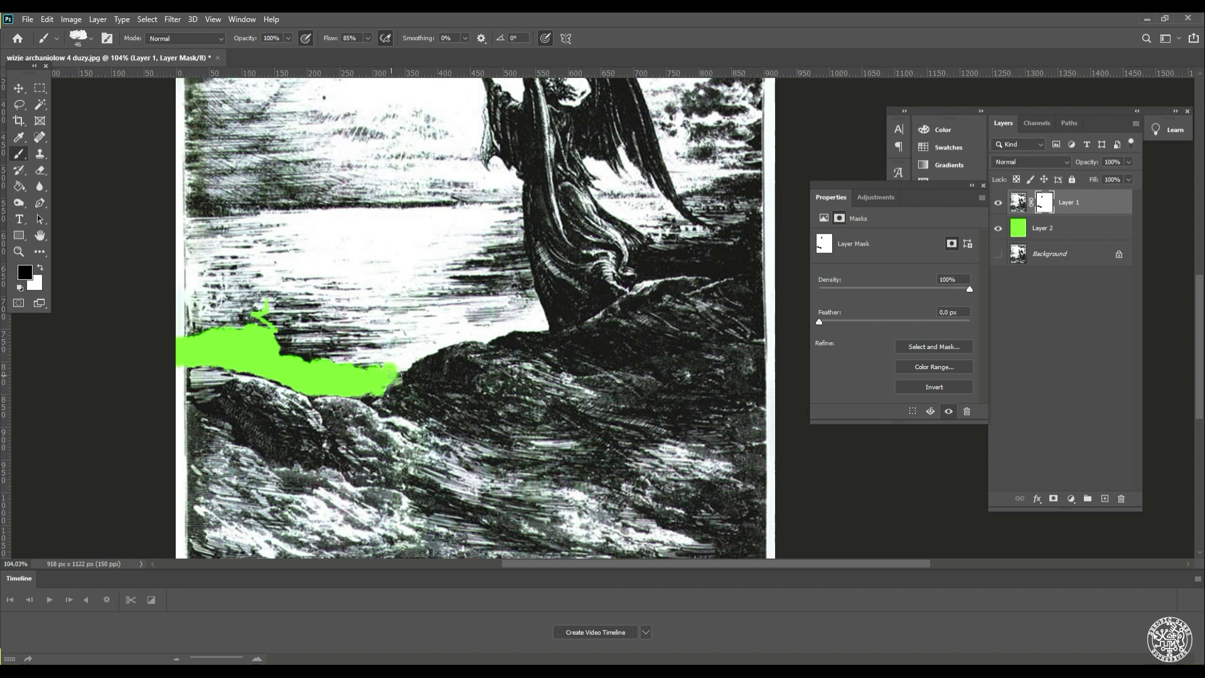
left_click_drag(401, 357, 503, 323)
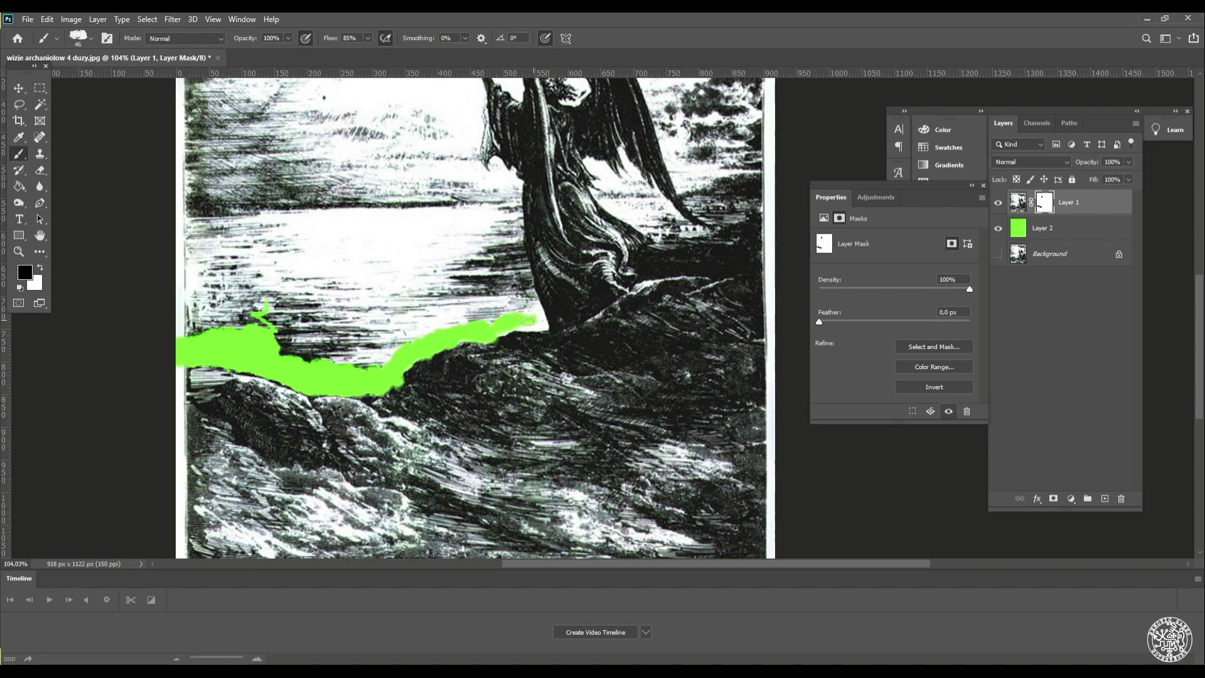
mouse_move(644, 247)
left_mouse_down()
mouse_move(499, 293)
mouse_move(617, 307)
mouse_move(510, 311)
mouse_move(523, 289)
mouse_move(476, 240)
mouse_move(551, 296)
mouse_move(603, 273)
mouse_move(608, 287)
mouse_move(539, 181)
mouse_move(566, 177)
mouse_move(602, 249)
mouse_move(610, 220)
mouse_move(575, 233)
mouse_move(560, 203)
mouse_move(603, 248)
mouse_move(609, 286)
mouse_move(621, 268)
mouse_move(622, 290)
mouse_move(612, 216)
left_mouse_up()
left_click_drag(348, 315, 359, 359)
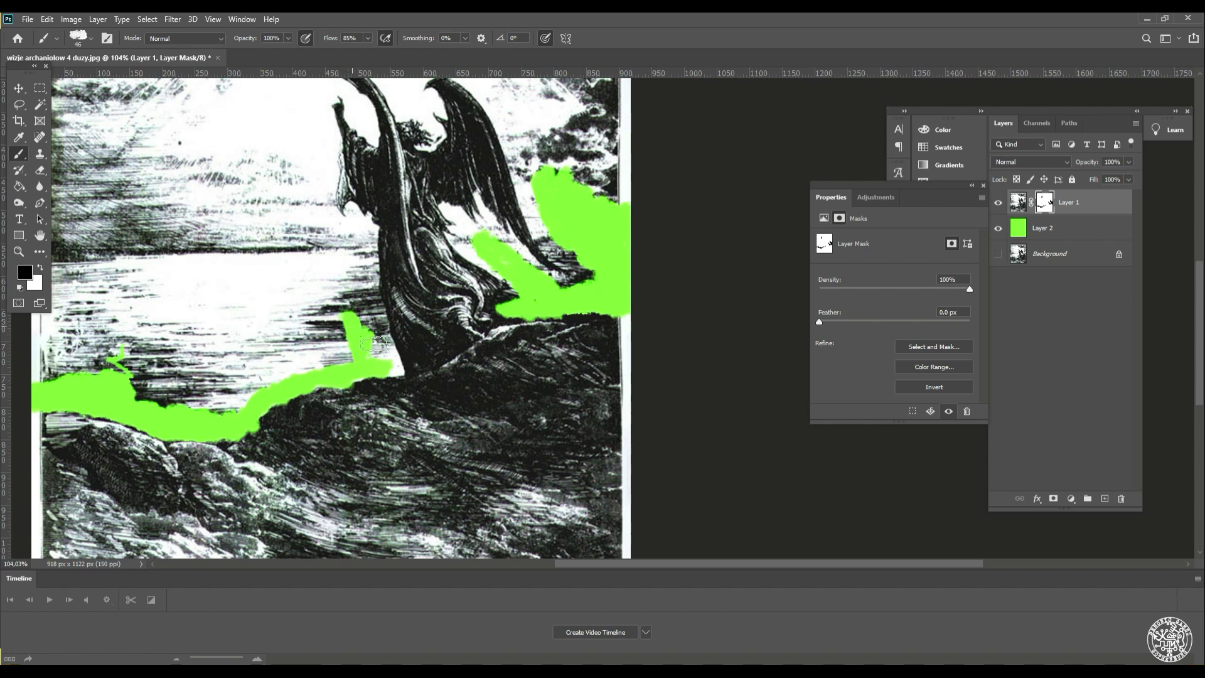
Reduce the brush size and mask out the background along the right edge of the figure's robe
scroll(469, 317, "up", 3)
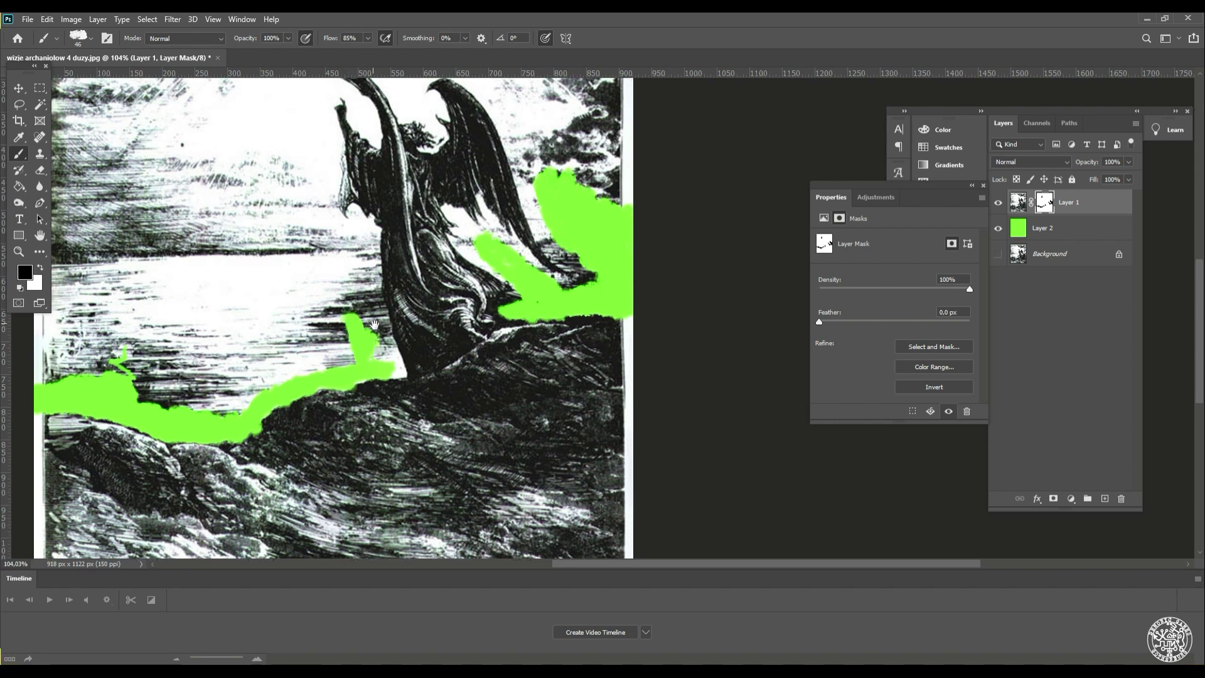
scroll(574, 276, "up", 4)
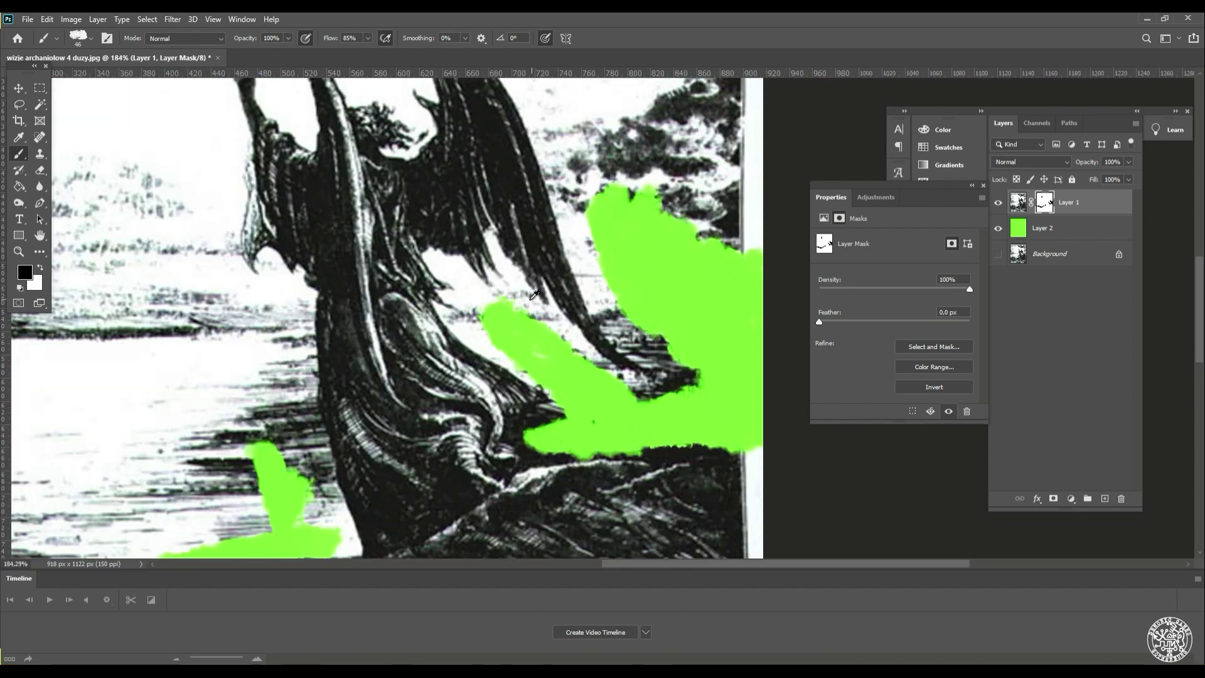
right_click(498, 335, "alt")
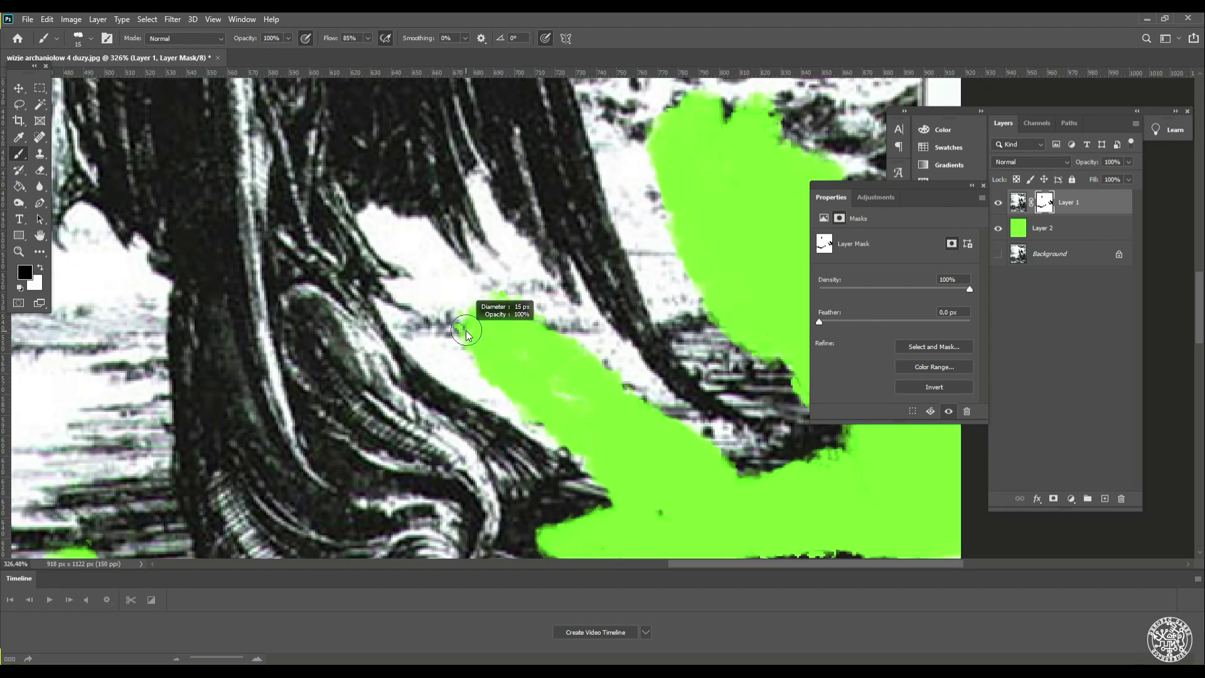
mouse_move(510, 345)
left_mouse_down()
mouse_move(516, 377)
mouse_move(467, 364)
left_mouse_up()
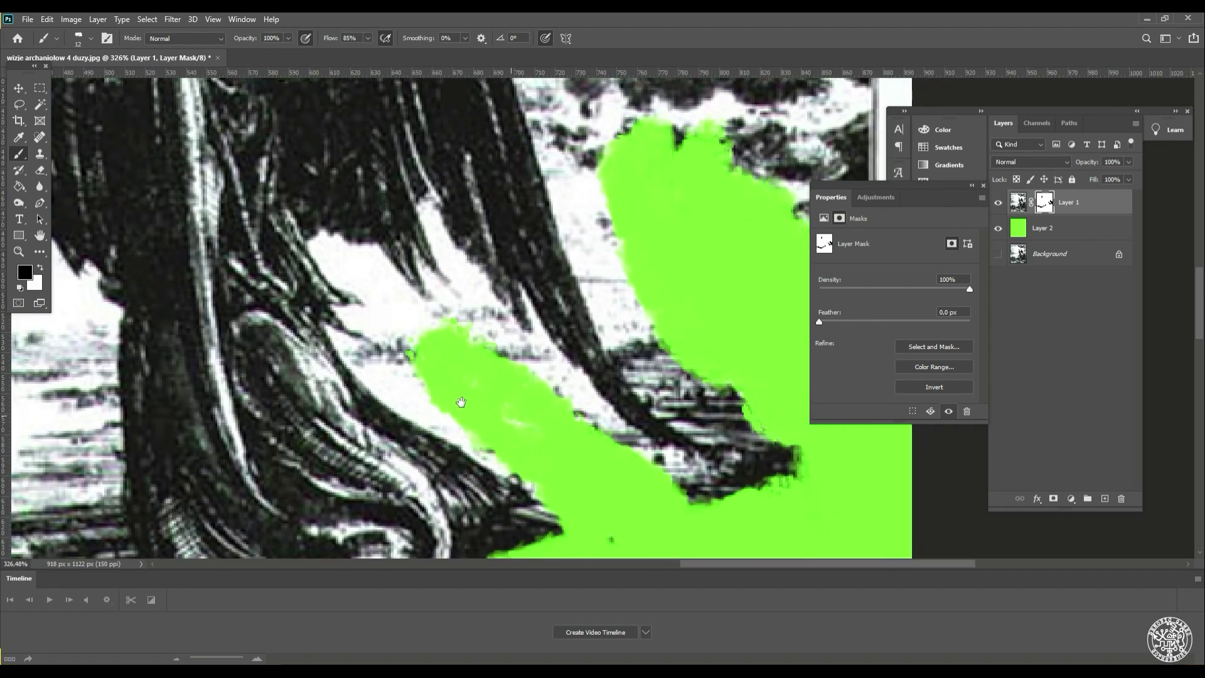
scroll(471, 387, "up", 2)
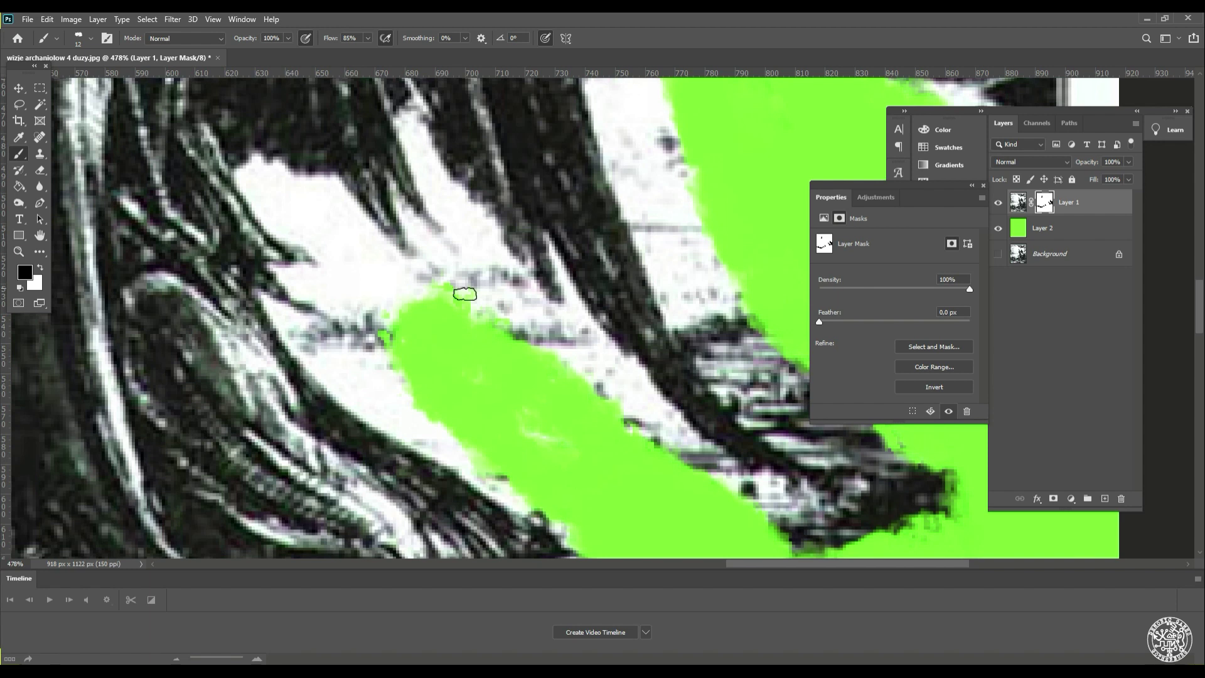
mouse_move(431, 341)
left_mouse_down()
mouse_move(366, 335)
mouse_move(374, 369)
mouse_move(331, 360)
mouse_move(274, 308)
mouse_move(325, 340)
mouse_move(263, 298)
mouse_move(328, 379)
mouse_move(318, 366)
mouse_move(367, 393)
mouse_move(388, 388)
mouse_move(392, 372)
mouse_move(428, 413)
mouse_move(386, 392)
mouse_move(376, 399)
mouse_move(384, 424)
mouse_move(376, 413)
mouse_move(454, 441)
mouse_move(285, 291)
left_mouse_up()
mouse_move(345, 340)
left_mouse_down()
mouse_move(293, 332)
mouse_move(223, 302)
mouse_move(364, 374)
mouse_move(327, 351)
mouse_move(277, 332)
mouse_move(383, 386)
mouse_move(434, 428)
left_mouse_up()
left_click_drag(329, 305, 403, 350)
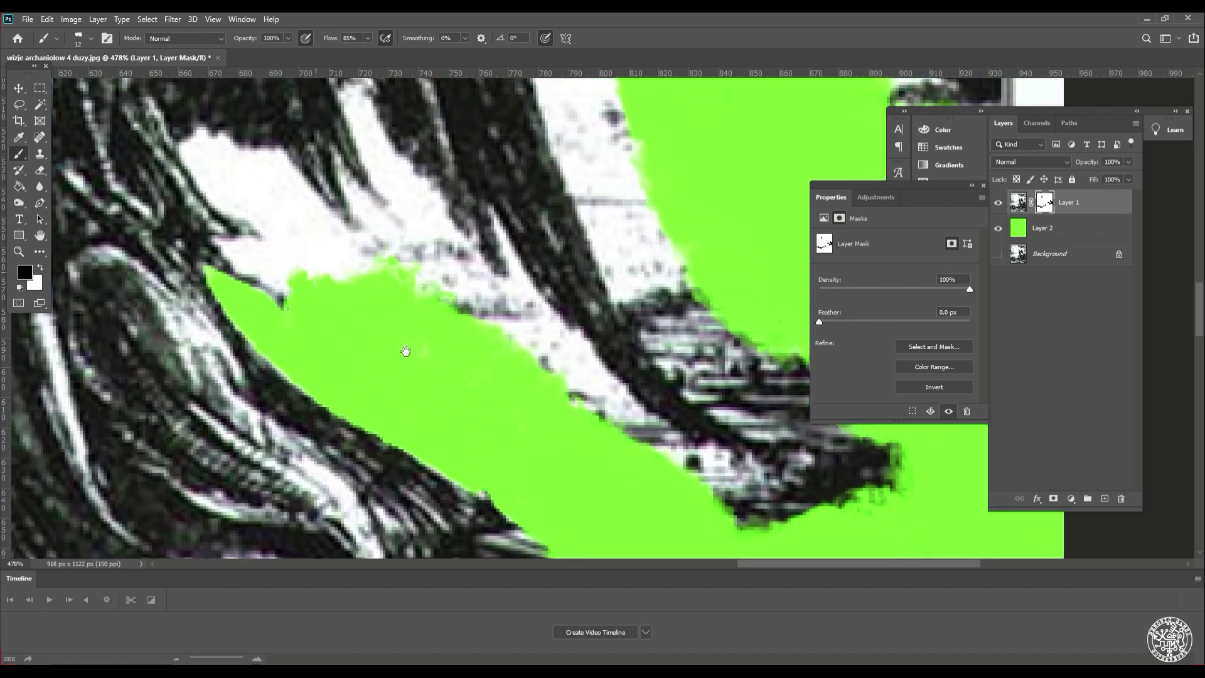
Mask out the white gaps between the robe and the right wing, following the feather tips and the wing's inner edge
mouse_move(301, 287)
left_mouse_down()
mouse_move(344, 297)
mouse_move(358, 322)
mouse_move(343, 326)
mouse_move(292, 291)
mouse_move(323, 294)
mouse_move(292, 292)
mouse_move(311, 318)
mouse_move(292, 295)
mouse_move(340, 291)
mouse_move(275, 234)
mouse_move(256, 200)
mouse_move(268, 183)
mouse_move(275, 214)
mouse_move(280, 191)
mouse_move(293, 211)
mouse_move(273, 234)
mouse_move(292, 224)
mouse_move(269, 206)
mouse_move(312, 231)
mouse_move(302, 203)
mouse_move(344, 206)
mouse_move(359, 236)
mouse_move(349, 214)
mouse_move(347, 241)
mouse_move(317, 255)
mouse_move(303, 232)
mouse_move(346, 217)
mouse_move(376, 240)
left_mouse_up()
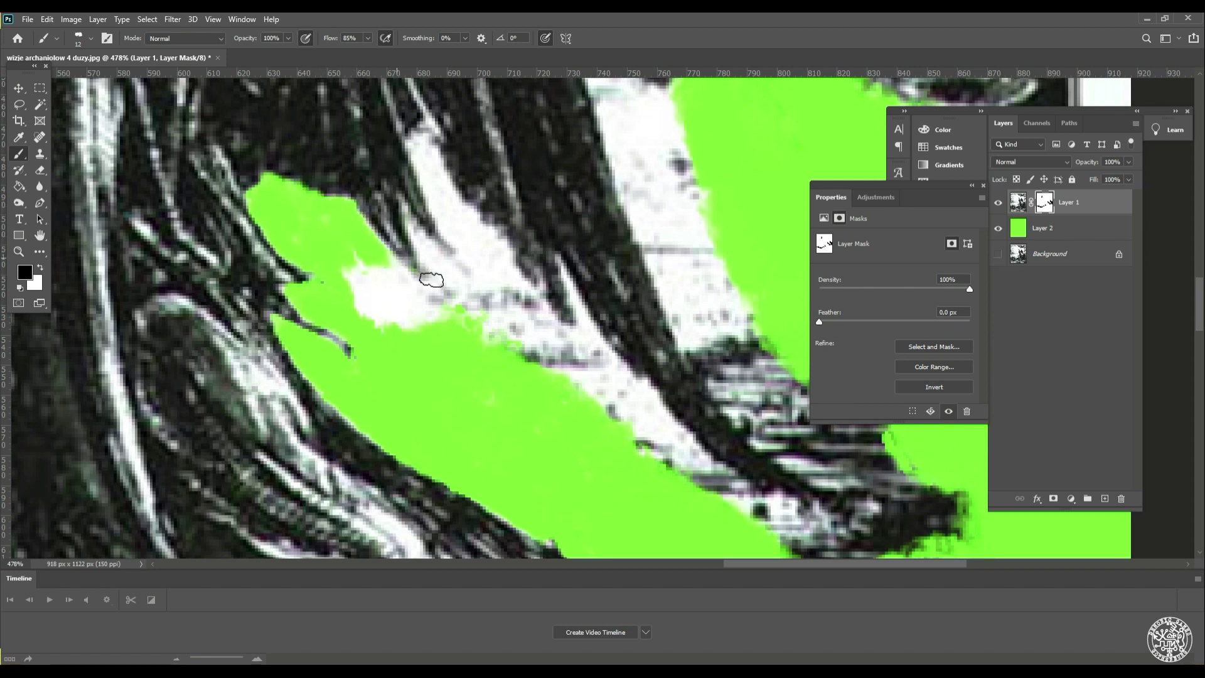
mouse_move(406, 219)
left_mouse_down()
mouse_move(403, 207)
mouse_move(426, 255)
left_mouse_up()
mouse_move(434, 262)
left_mouse_down()
mouse_move(457, 283)
mouse_move(443, 266)
mouse_move(446, 316)
mouse_move(437, 284)
mouse_move(410, 292)
mouse_move(358, 243)
mouse_move(368, 318)
mouse_move(363, 302)
mouse_move(402, 336)
mouse_move(408, 307)
left_mouse_up()
scroll(408, 308, "right", 2)
scroll(442, 369, "down", 3)
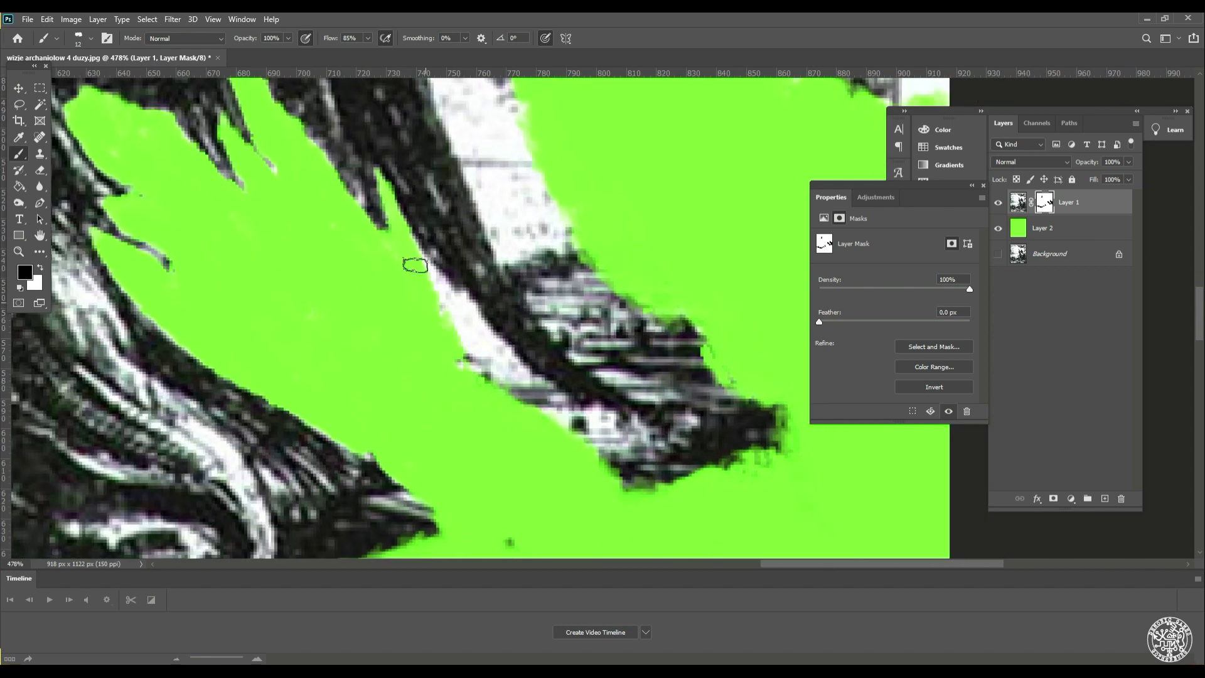
scroll(412, 263, "right", 5)
mouse_move(628, 377)
left_mouse_down()
mouse_move(565, 339)
mouse_move(518, 242)
left_mouse_up()
Mask out the background around the right wing, the figure's head and the tips of the left wing
scroll(519, 242, "up", 3)
scroll(500, 416, "left", 4)
right_click(376, 392)
mouse_move(292, 364)
left_mouse_down()
mouse_move(350, 361)
mouse_move(415, 288)
mouse_move(326, 207)
mouse_move(283, 188)
mouse_move(230, 299)
mouse_move(364, 220)
mouse_move(628, 352)
left_mouse_up()
scroll(282, 189, "up", 2)
scroll(283, 188, "left", 1)
scroll(364, 220, "up", 2)
scroll(627, 352, "down", 2)
scroll(440, 252, "left", 5)
mouse_move(88, 166)
left_mouse_down()
mouse_move(189, 167)
mouse_move(418, 245)
mouse_move(496, 345)
left_mouse_up()
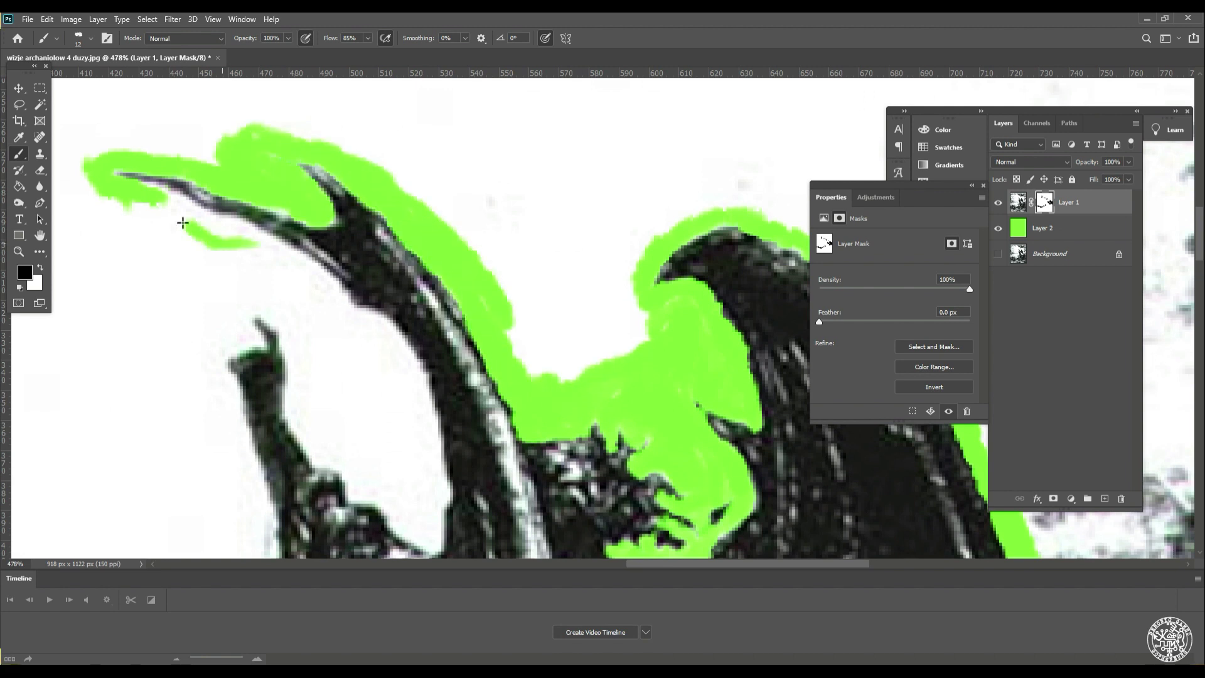
Mask out the background along the left wing's inner edge and around the inside of the raised arm
scroll(368, 403, "down", 3)
scroll(369, 404, "right", 2)
mouse_move(295, 364)
left_mouse_down()
mouse_move(349, 404)
mouse_move(239, 336)
mouse_move(223, 298)
mouse_move(225, 251)
mouse_move(220, 294)
mouse_move(237, 320)
mouse_move(241, 305)
left_mouse_up()
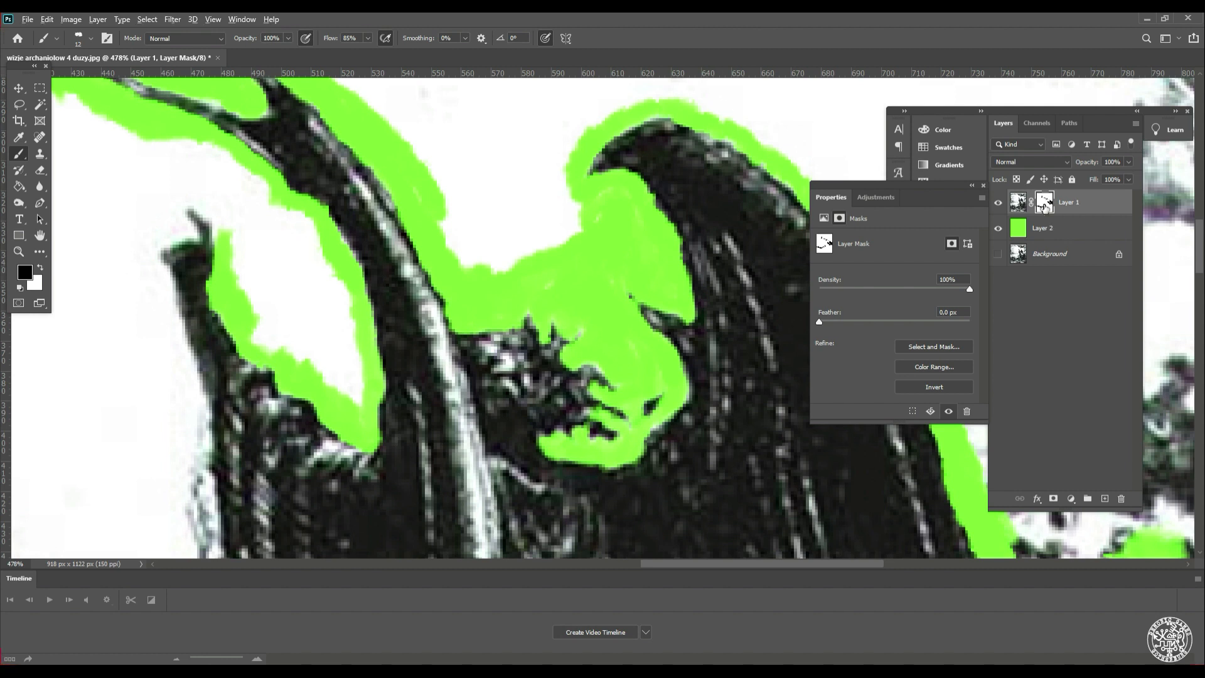
Inspect Layer 1's mask on its own, and compare the image with the mask disabled and re-enabled
left_click(1044, 204, "alt")
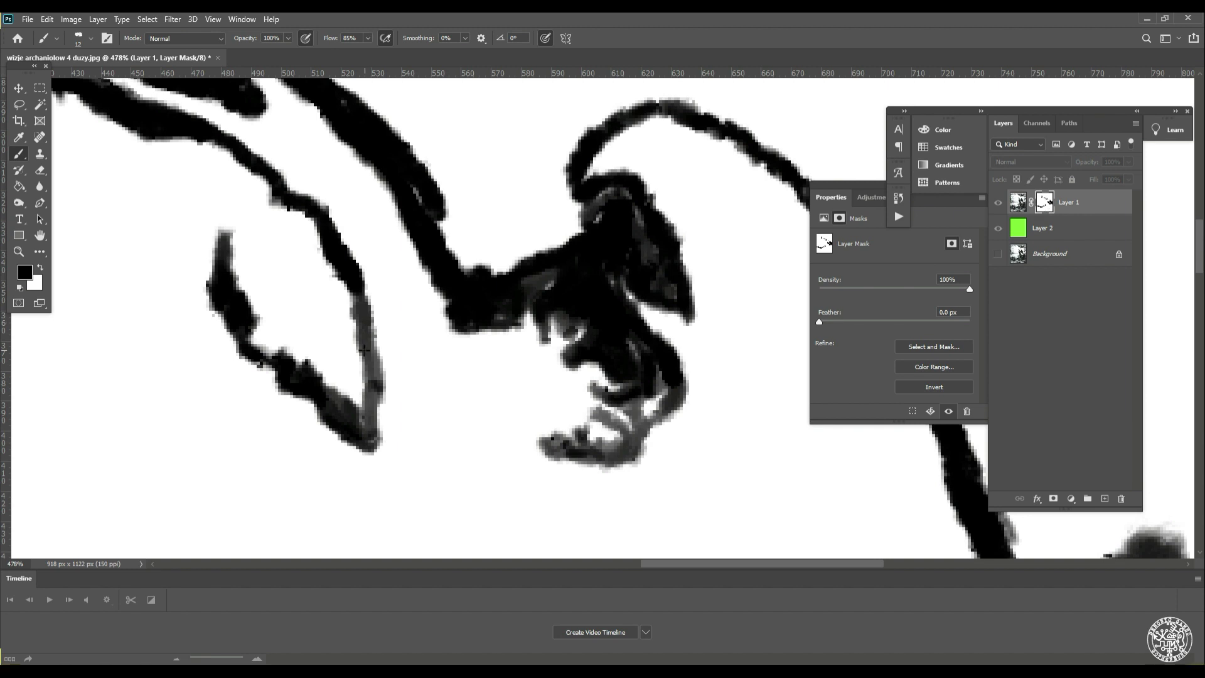
left_click(1042, 202, "alt")
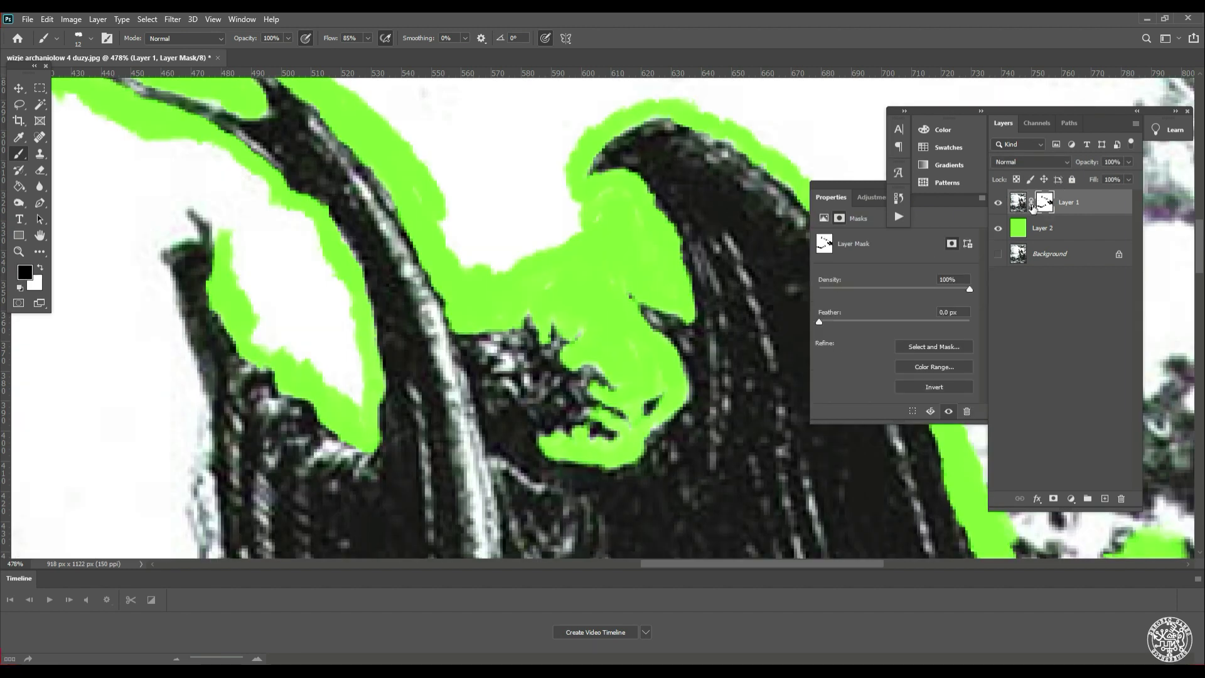
right_click(1043, 210)
left_click(1062, 215)
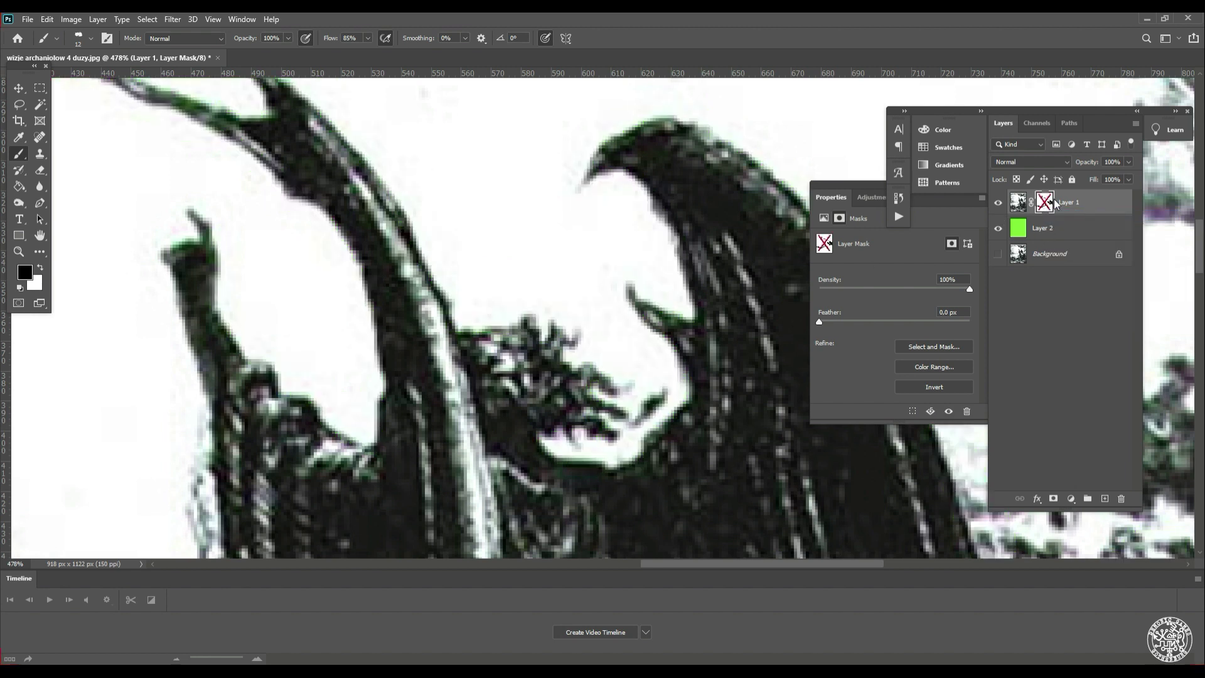
right_click(1049, 205)
left_click(1069, 213)
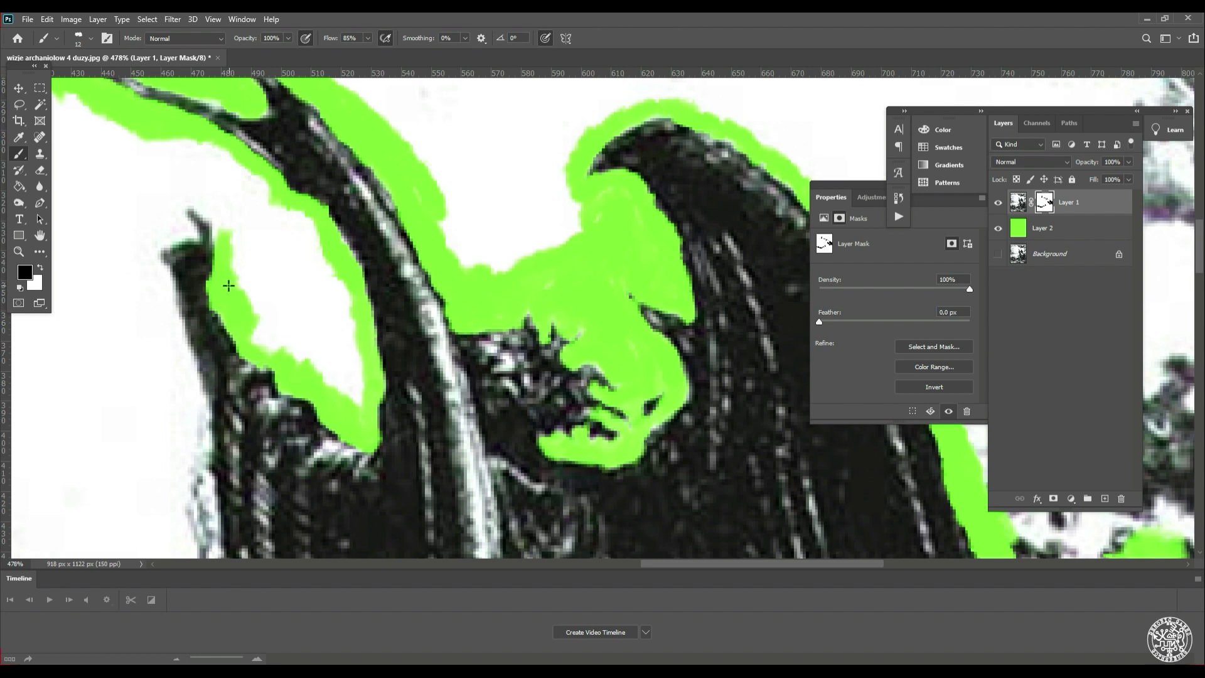
Switch the foreground color to white and paint back part of the masked strip beside the raised arm
key("x")
key("x")
key("x")
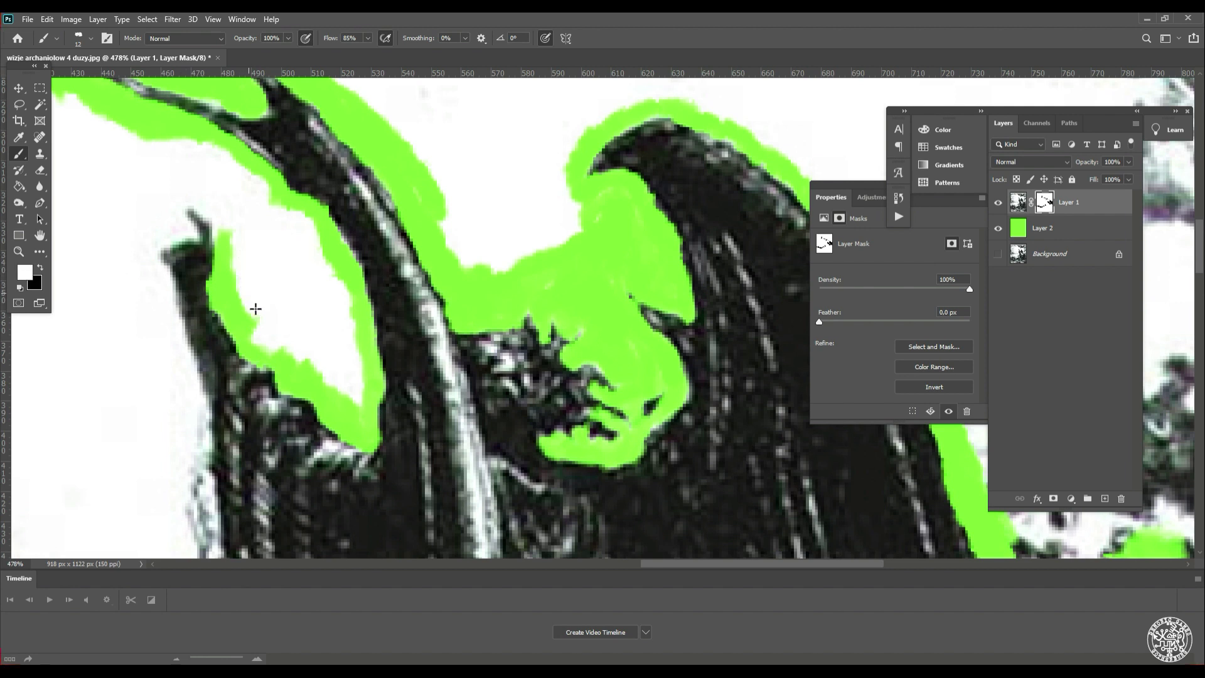
mouse_move(243, 278)
left_mouse_down()
mouse_move(251, 326)
mouse_move(246, 315)
left_mouse_up()
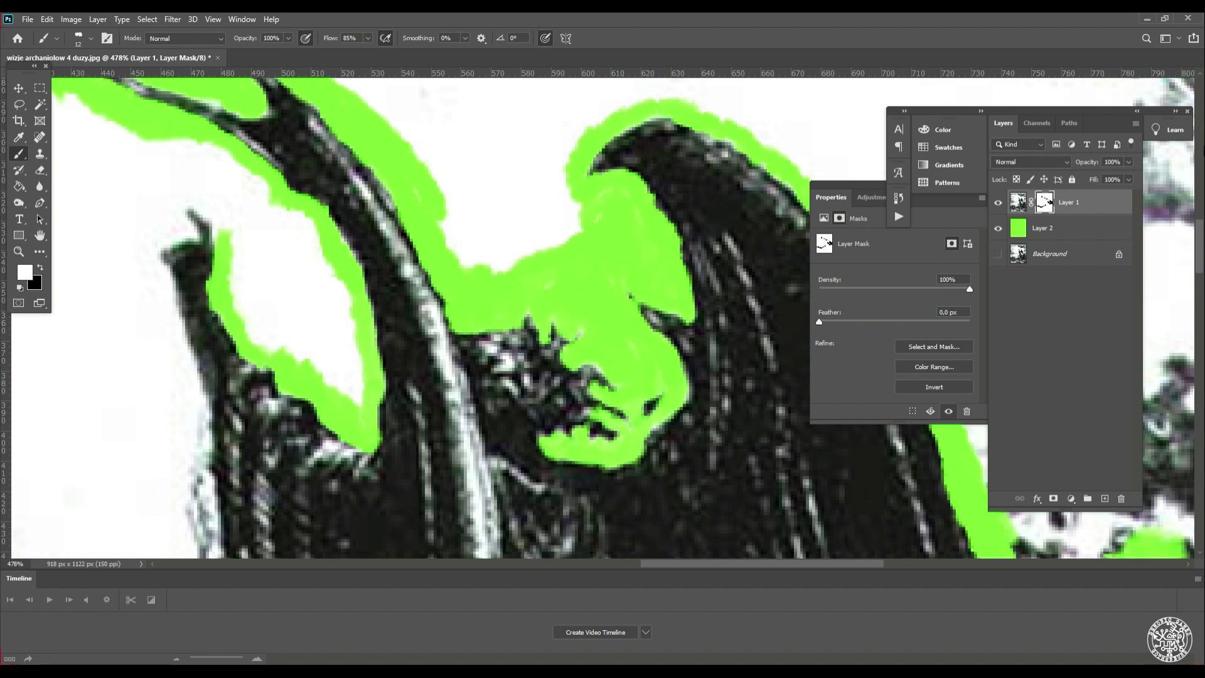
Display Layer 1's mask on its own, paint white over part of the strip beside the raised arm, and return to the image with the mask targeted
left_click(1046, 203, "alt")
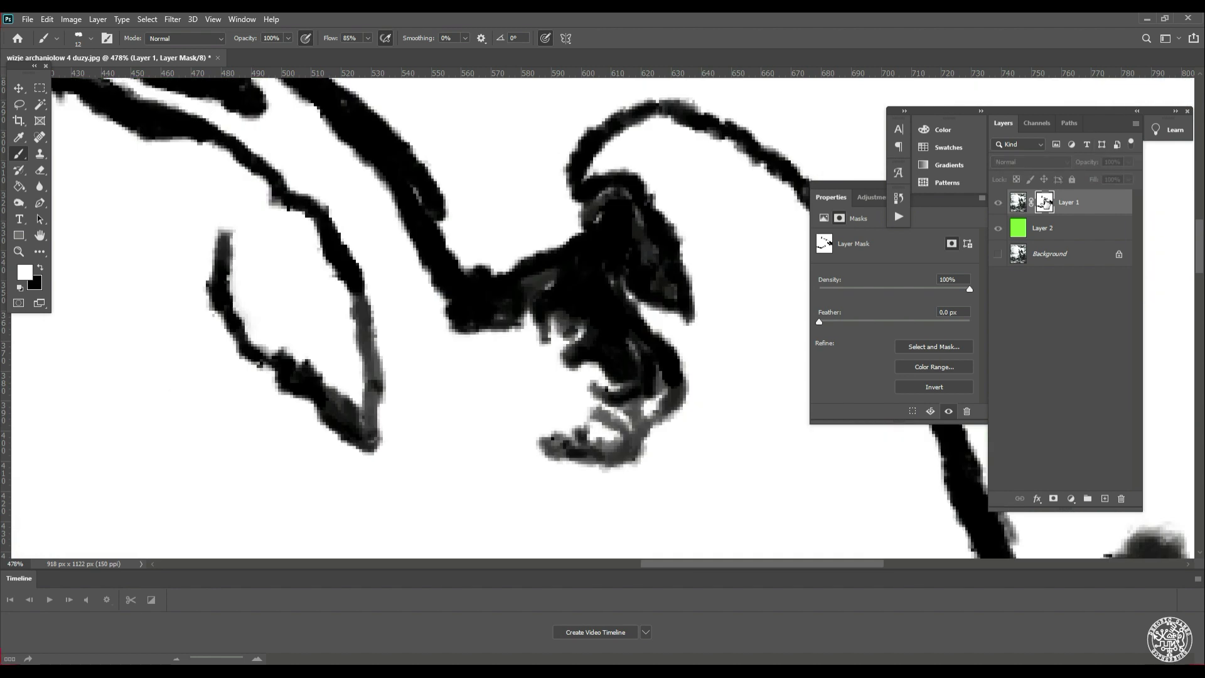
mouse_move(244, 281)
left_mouse_down()
mouse_move(229, 276)
mouse_move(232, 317)
mouse_move(216, 296)
mouse_move(234, 294)
left_mouse_up()
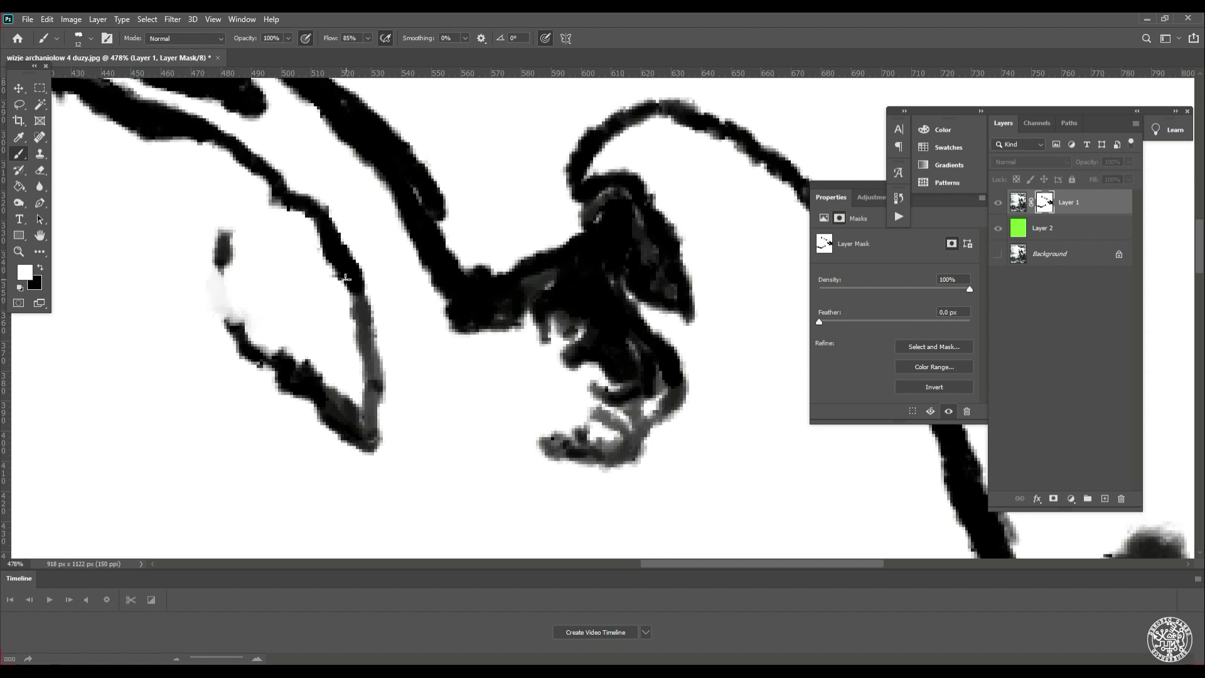
left_click(1018, 204)
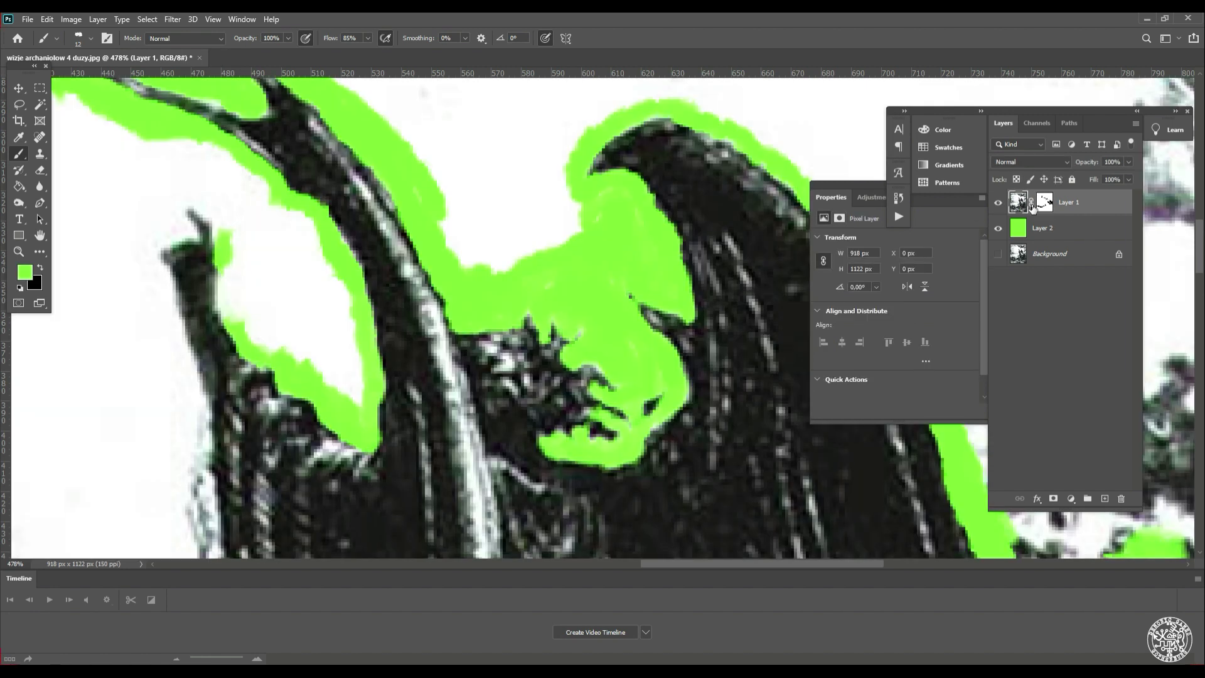
left_click(1045, 206)
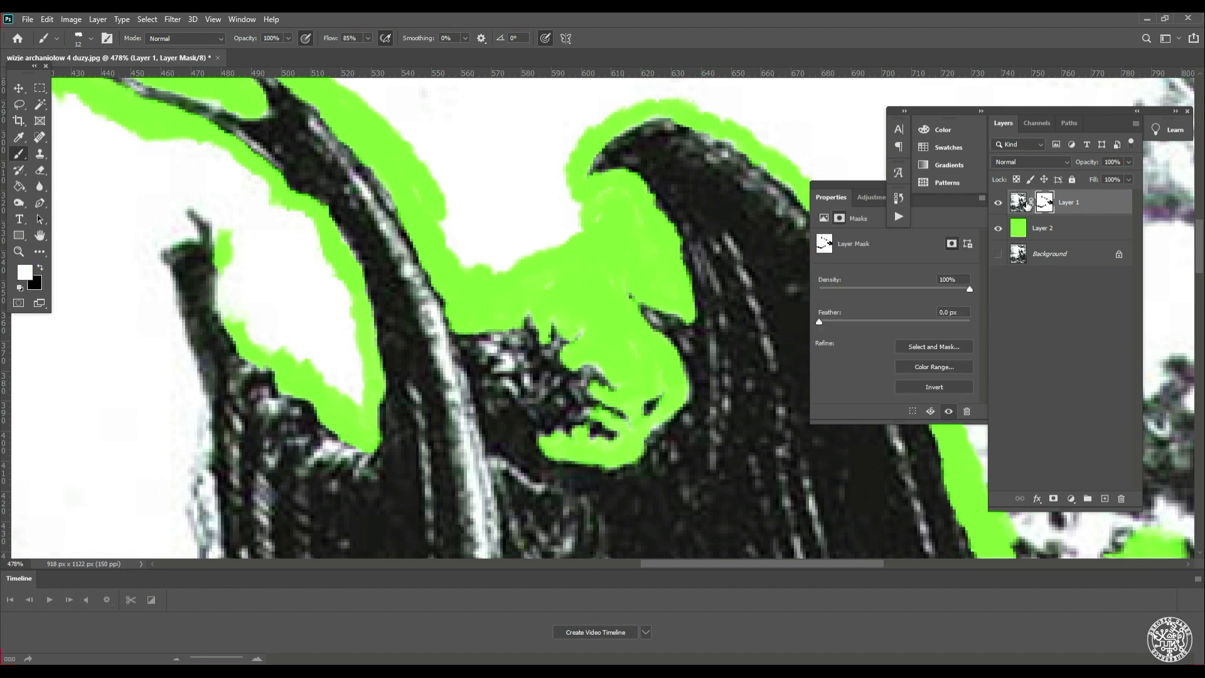
left_click(1019, 202)
left_click(1045, 208)
Mask out the strip beside the raised arm in black and restore the arm's inner edge in white
key("x")
mouse_move(234, 275)
left_mouse_down()
mouse_move(211, 319)
mouse_move(219, 289)
mouse_move(239, 325)
left_mouse_up()
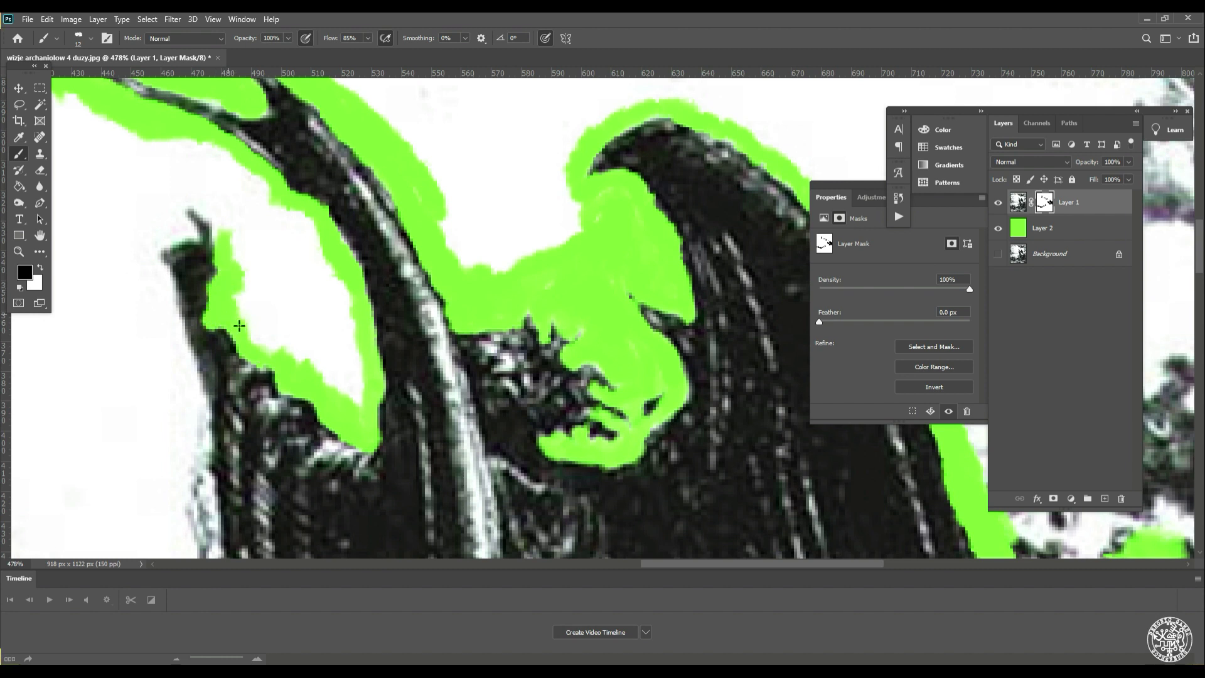
left_click(40, 271)
mouse_move(209, 325)
left_mouse_down()
mouse_move(200, 306)
mouse_move(226, 347)
left_mouse_up()
left_click_drag(211, 271, 229, 313)
Mask out the background in black beside the raised arm and down along the robe's left edge to the rocky ridge
key("x")
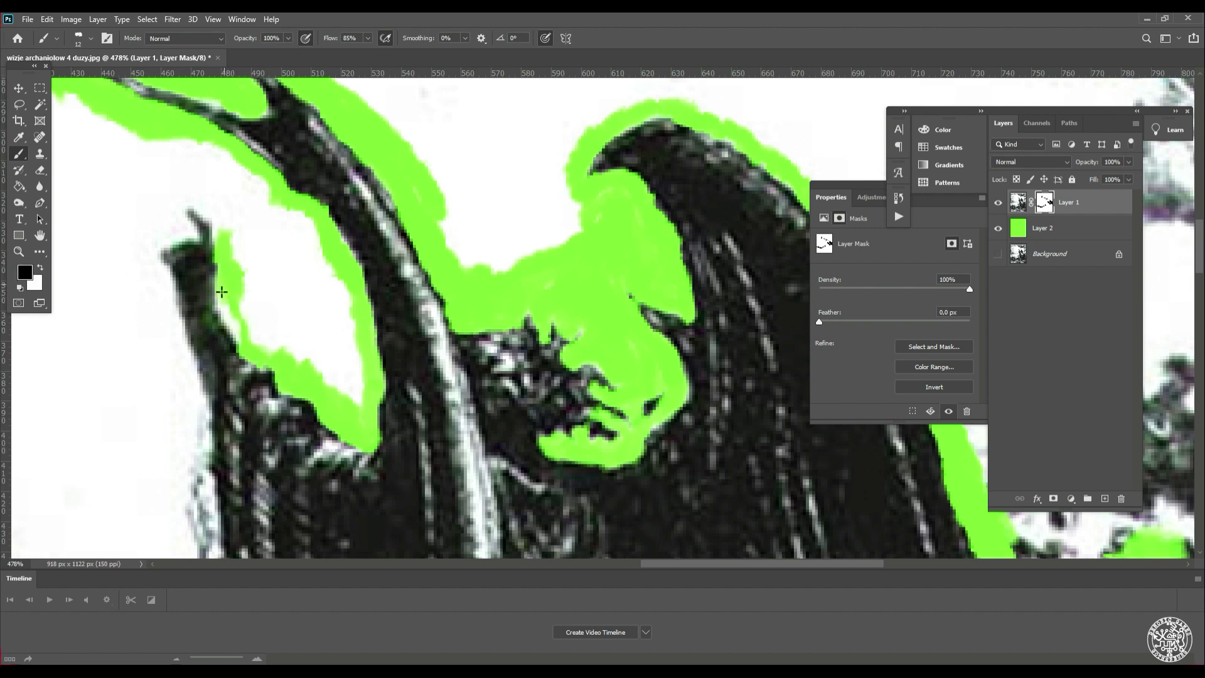
mouse_move(226, 308)
left_mouse_down()
mouse_move(240, 332)
mouse_move(216, 216)
mouse_move(179, 193)
mouse_move(182, 371)
left_mouse_up()
scroll(182, 371, "down", 5)
left_click_drag(239, 295, 374, 401)
scroll(373, 401, "down", 10)
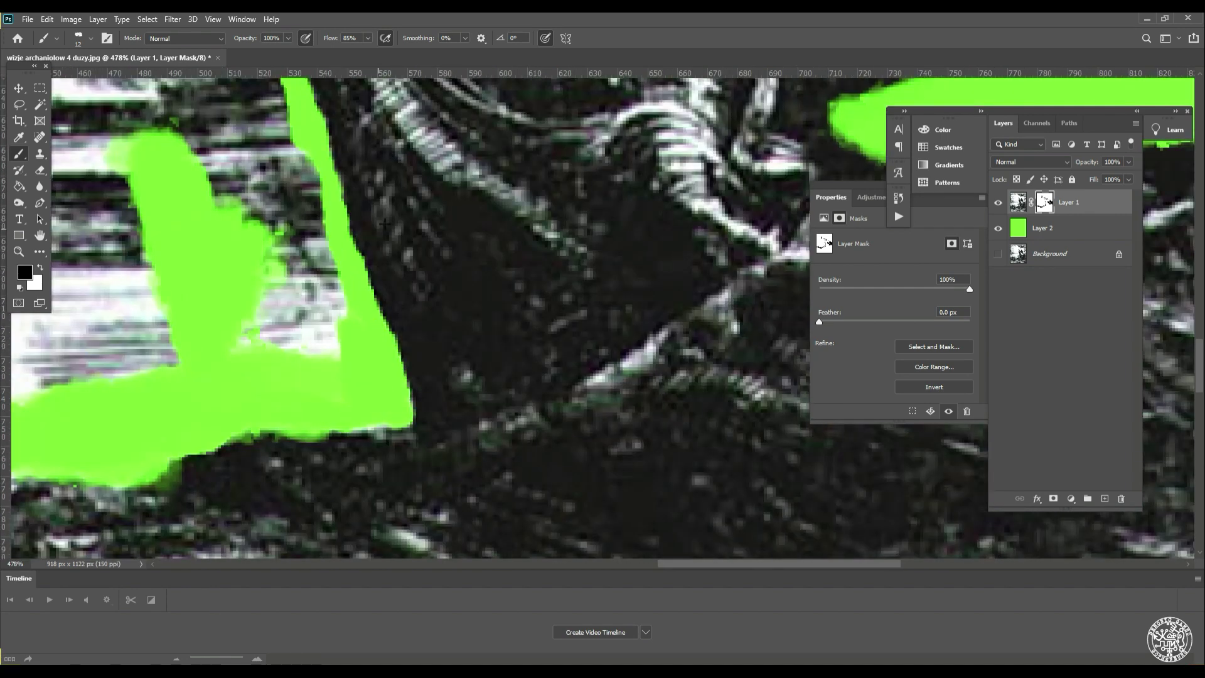
key("bracketright")
key("bracketright")
key("bracketright")
key("bracketright")
key("bracketright")
key("bracketright")
key("bracketright")
key("bracketright")
left_click_drag(383, 362, 382, 342)
Mask out the sky to the right of and above the figure's right wing
key("bracketleft")
key("bracketleft")
key("bracketleft")
key("bracketleft")
key("bracketleft")
key("bracketleft")
key("bracketleft")
key("bracketleft")
scroll(381, 341, "up", 6, "alt")
scroll(385, 282, "up", 3)
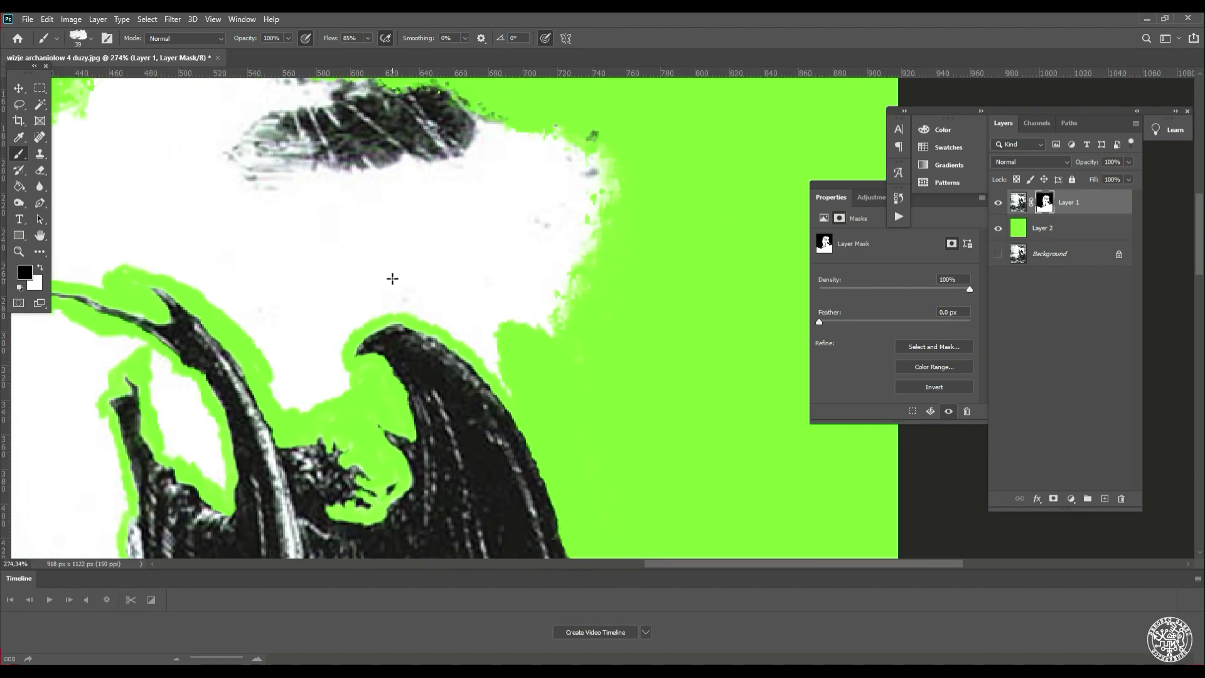
left_click_drag(385, 282, 511, 289)
Paint back the upper tip of the left wing in white with a fine brush
scroll(511, 288, "up", 6, "alt")
key("bracketleft")
key("bracketleft")
key("bracketleft")
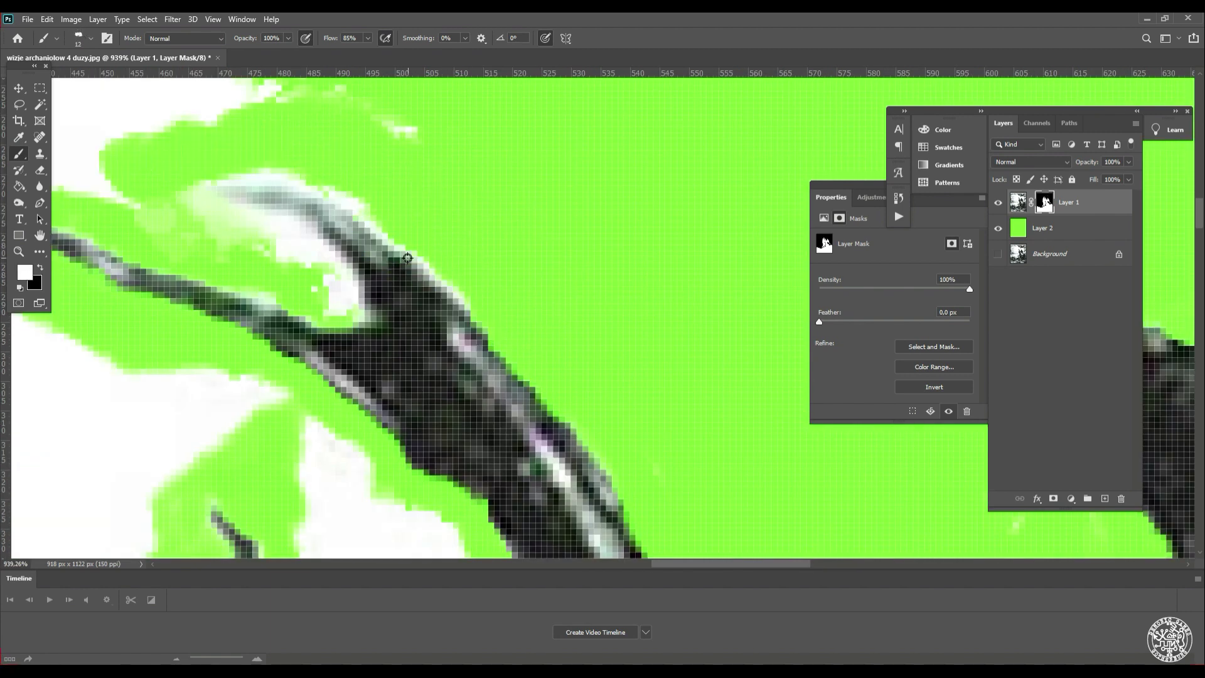
Mask out the remaining sky and sea to the left of the figure in black with a larger brush
scroll(264, 347, "down", 8)
key("bracketright")
key("bracketright")
key("bracketright")
scroll(497, 358, "up", 3)
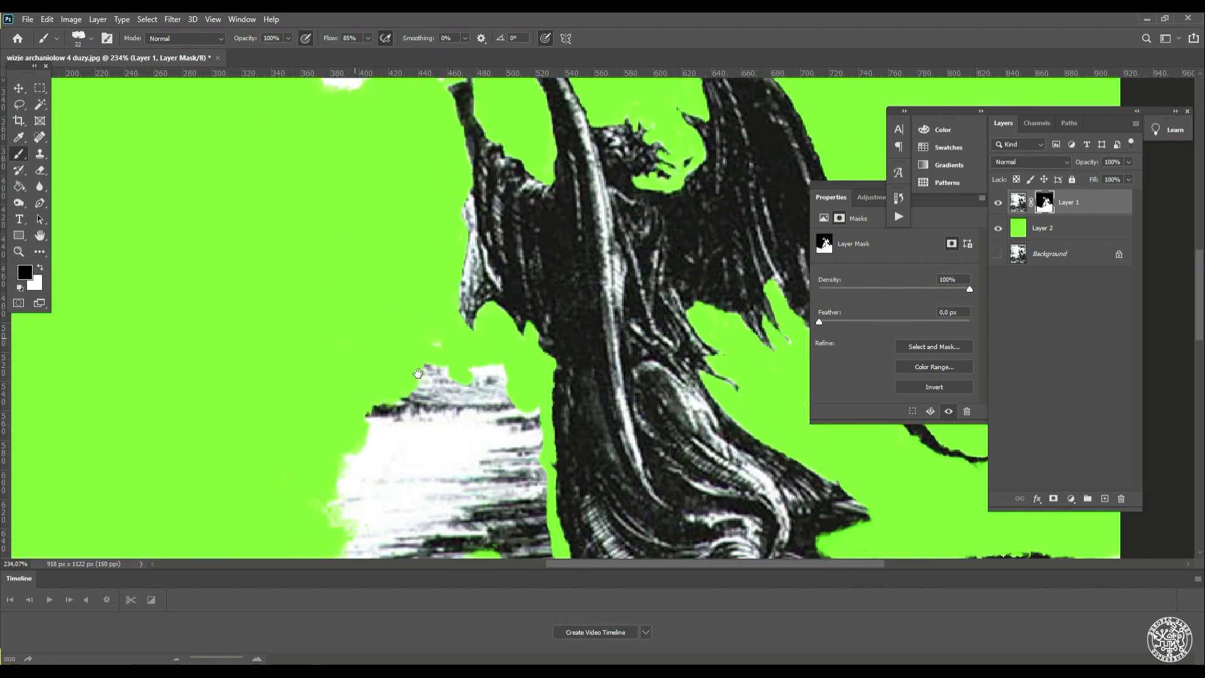
scroll(485, 453, "down", 5)
scroll(317, 371, "up", 5)
key("bracketright")
mouse_move(326, 282)
left_mouse_down()
mouse_move(431, 183)
mouse_move(385, 218)
mouse_move(433, 228)
mouse_move(530, 201)
mouse_move(468, 207)
left_mouse_up()
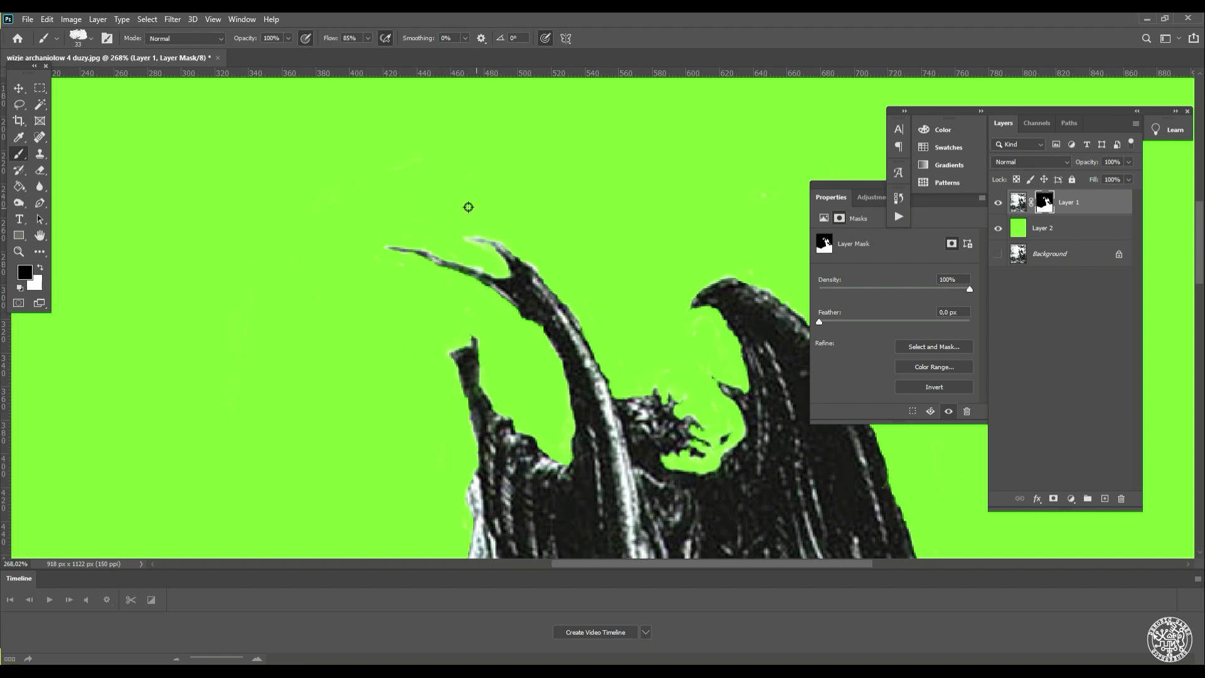
left_click_drag(381, 267, 468, 285)
key("ctrl+z")
scroll(436, 300, "down", 5)
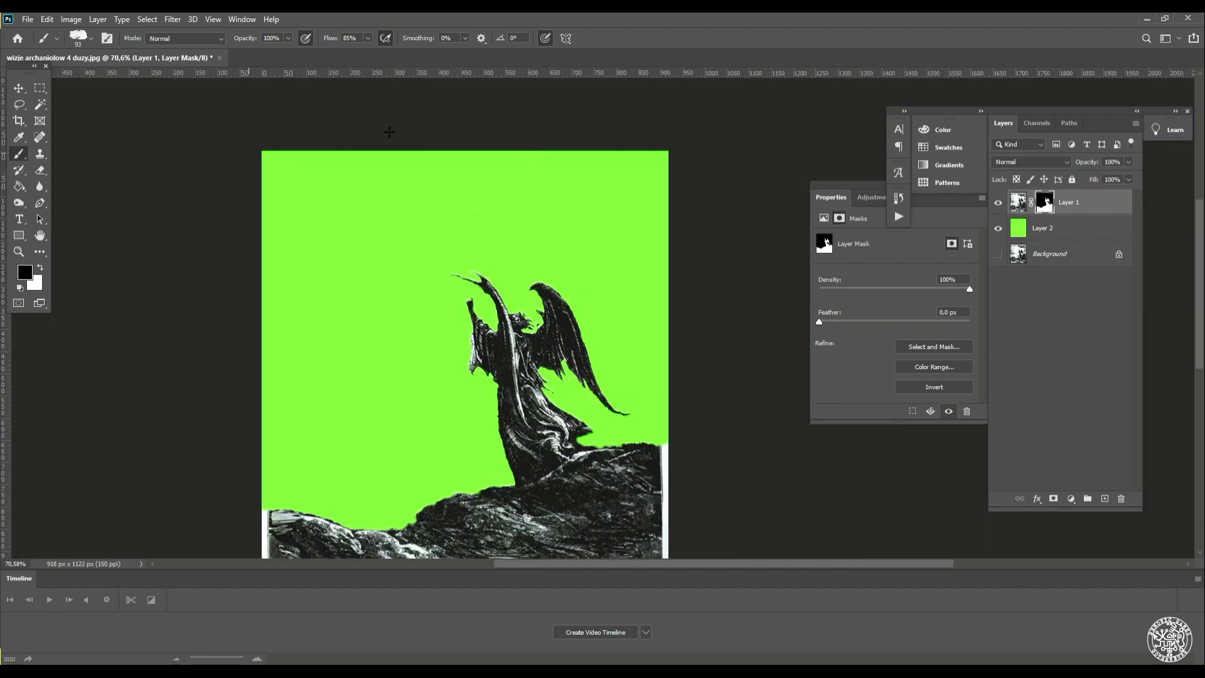
Paint back the fingertip of the raised hand in white and trim the mask around it in black with a small brush
left_click_drag(549, 301, 460, 226)
left_click_drag(479, 319, 531, 369)
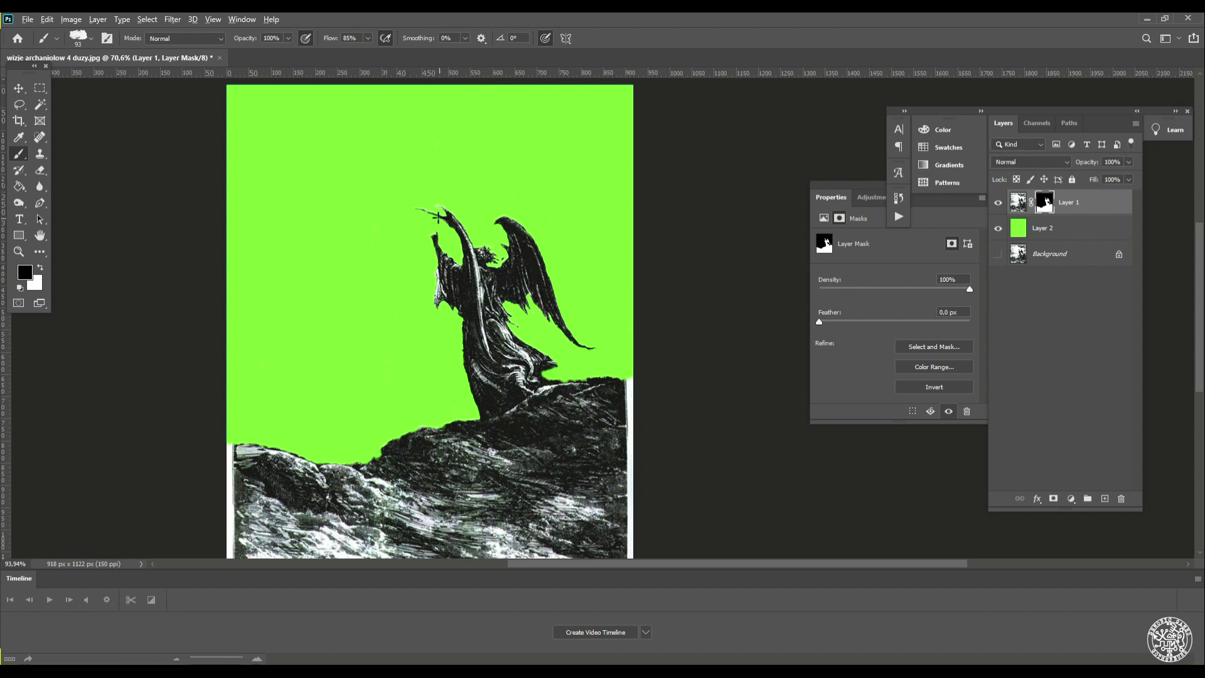
scroll(454, 221, "up", 10)
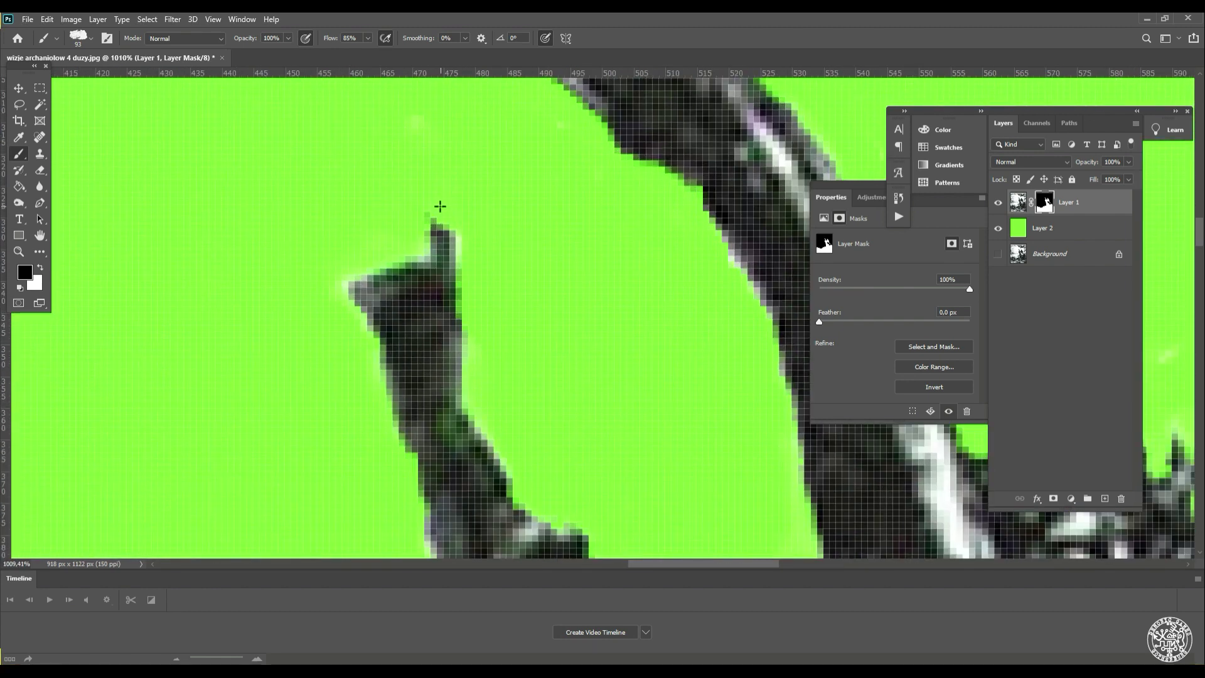
key("x")
right_click(440, 206, "alt")
mouse_move(437, 212)
left_mouse_down()
mouse_move(404, 176)
mouse_move(434, 194)
mouse_move(454, 173)
mouse_move(386, 156)
mouse_move(479, 184)
mouse_move(396, 153)
mouse_move(444, 184)
mouse_move(483, 245)
mouse_move(402, 234)
mouse_move(359, 200)
mouse_move(385, 173)
mouse_move(373, 219)
mouse_move(393, 177)
mouse_move(363, 153)
left_mouse_up()
key("x")
right_click(452, 173, "alt")
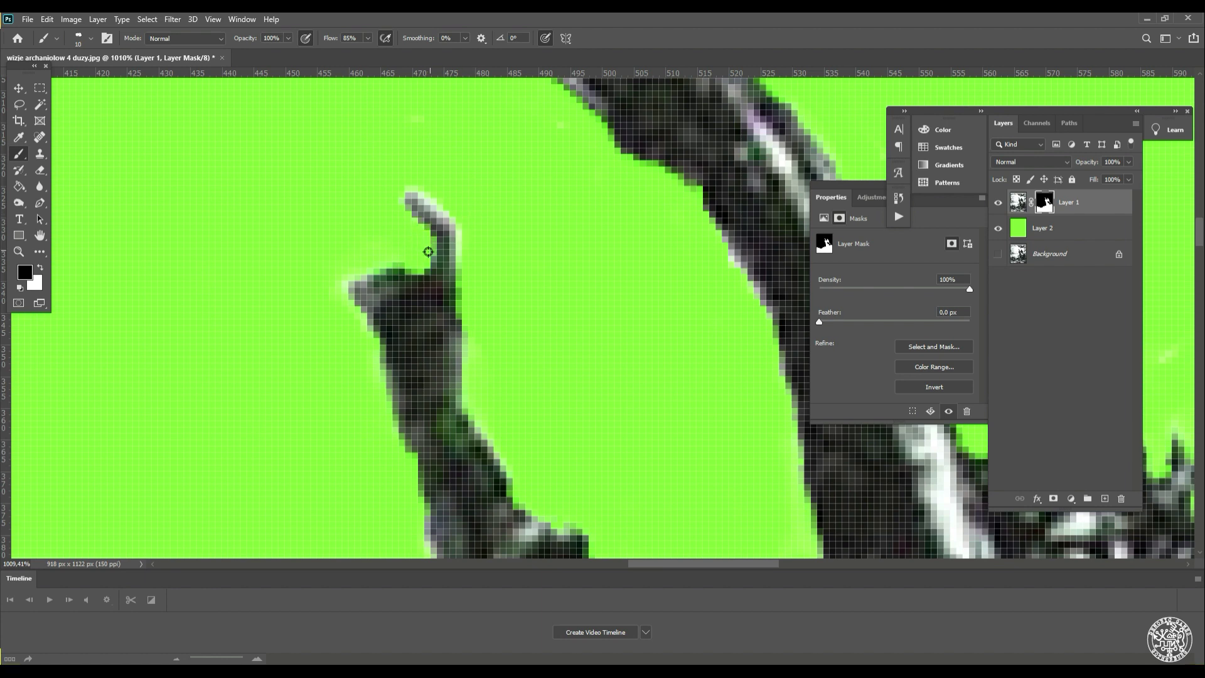
Mask out stray specks in the area between the raised arm and the left wing
scroll(503, 312, "down", 5)
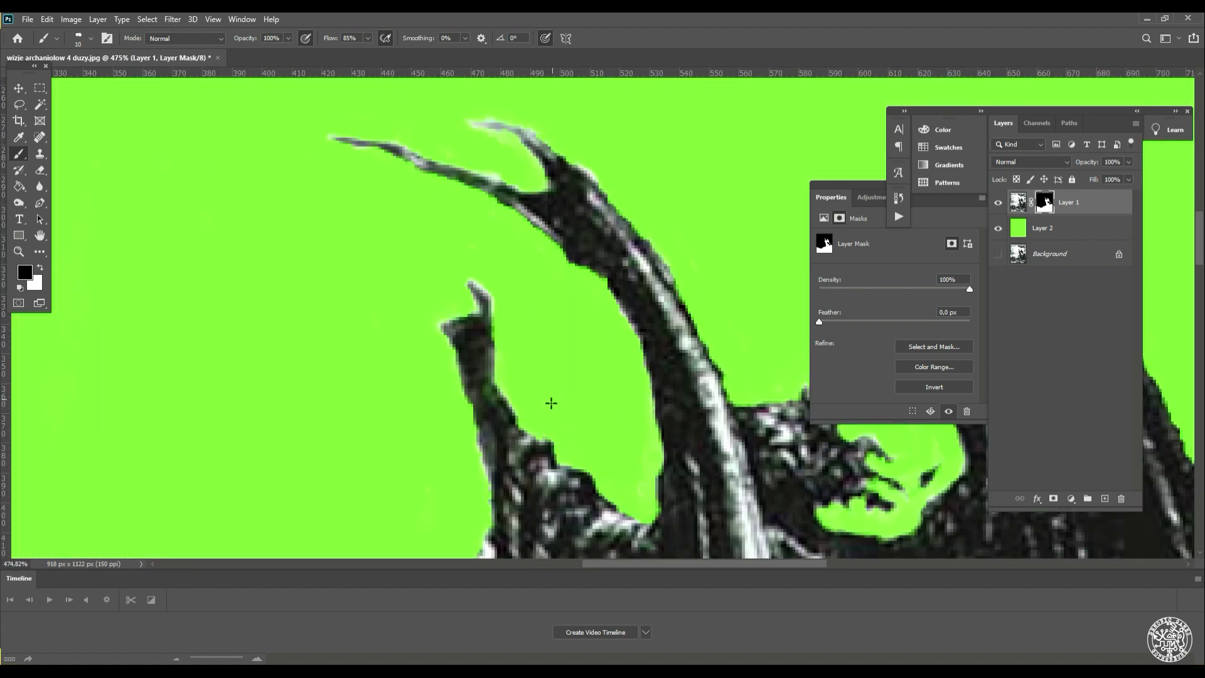
scroll(537, 324, "up", 5)
mouse_move(537, 324)
left_mouse_down()
mouse_move(513, 300)
mouse_move(556, 344)
left_mouse_up()
scroll(574, 396, "down", 5)
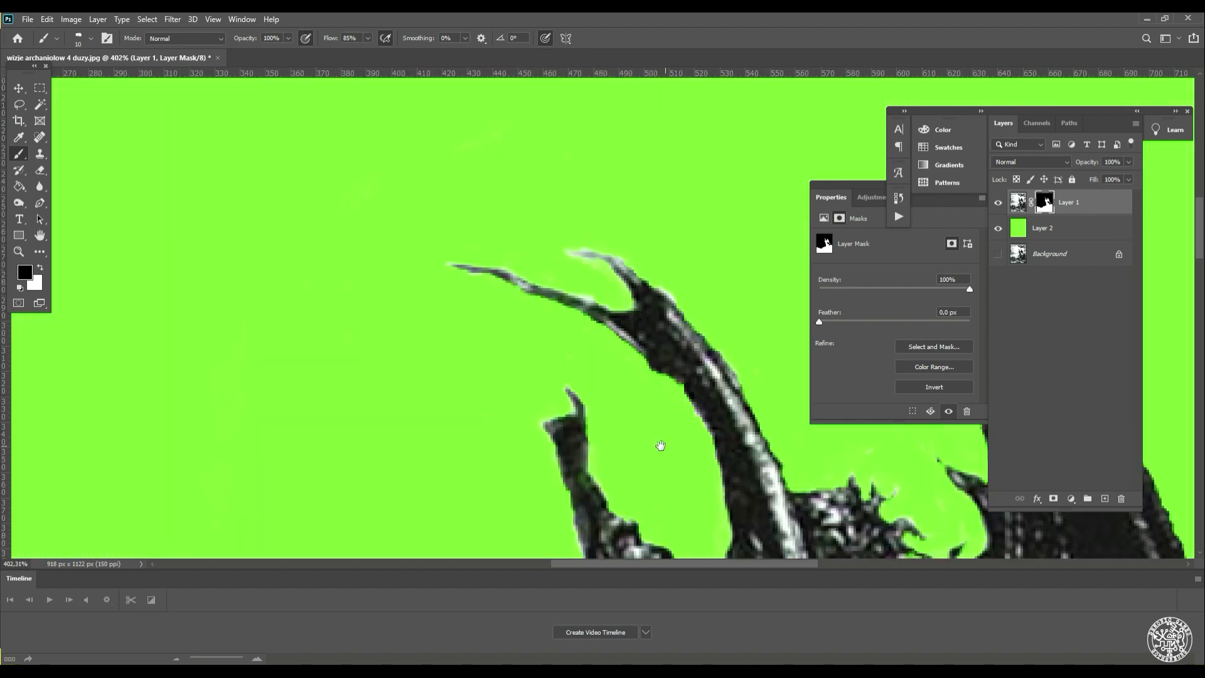
scroll(659, 444, "up", 3)
scroll(677, 364, "down", 6)
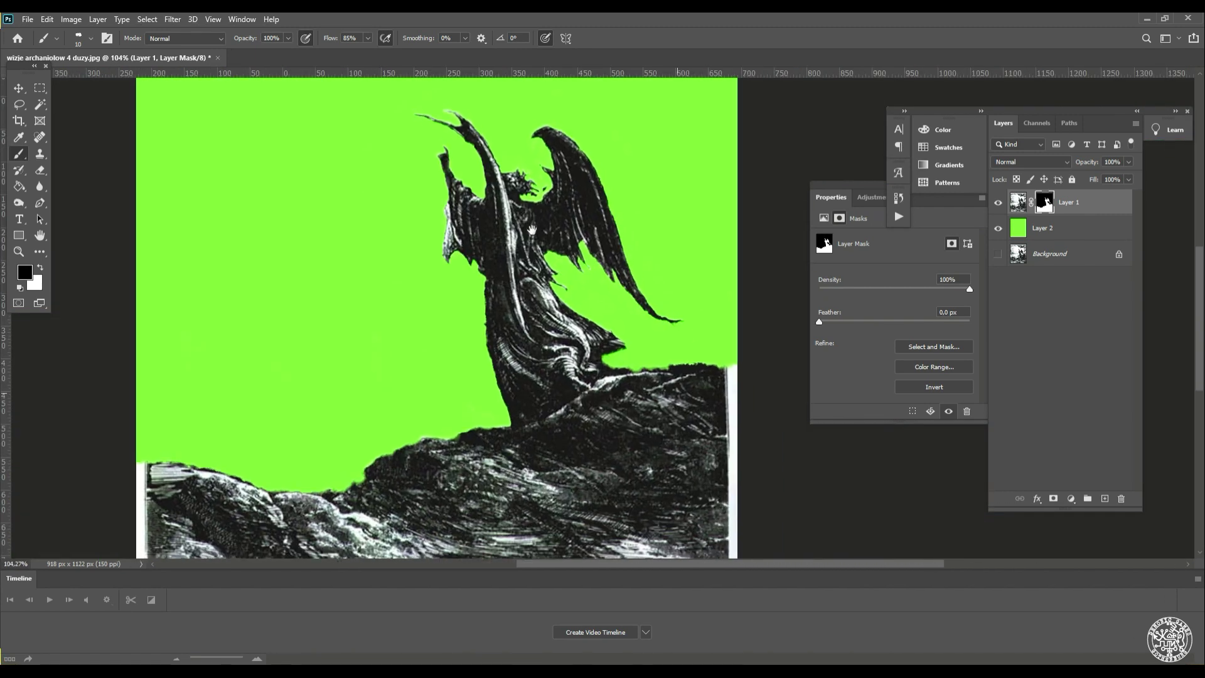
left_click_drag(594, 268, 633, 260)
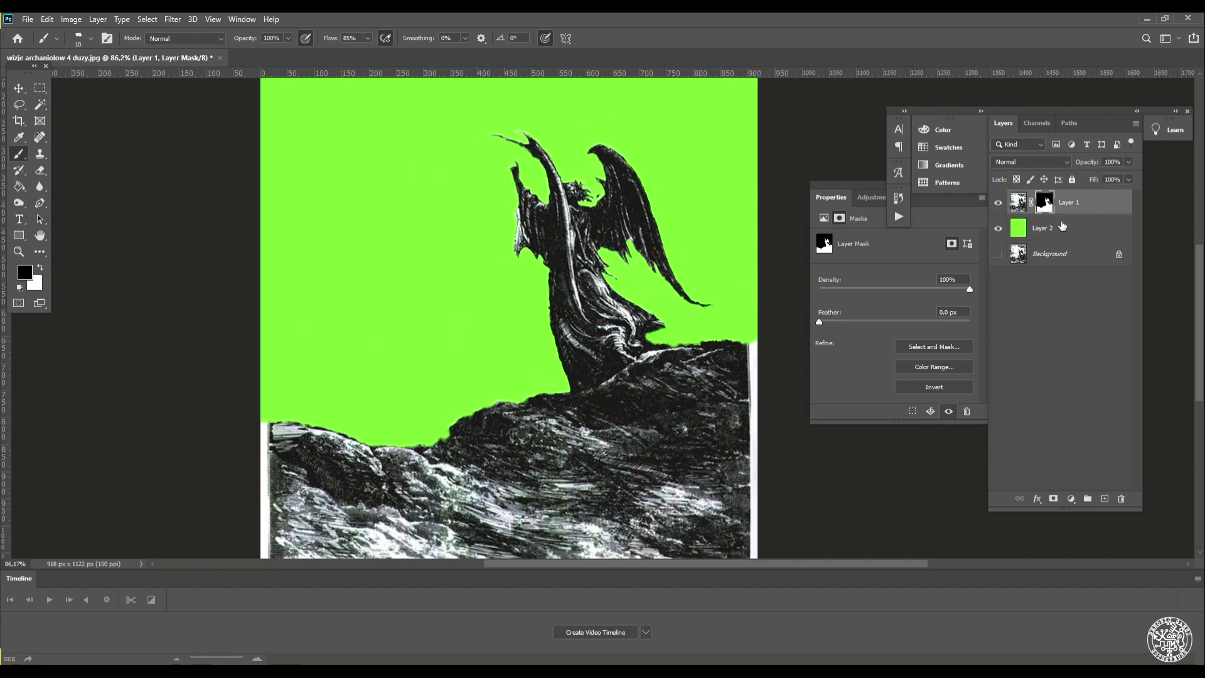
Compare the cutout with Layer 2 hidden and shown, and examine the figure and the rocky foreground
left_click(998, 228)
left_click(998, 229)
left_click(998, 229)
left_click(998, 229)
left_click(998, 228)
left_click_drag(731, 315, 727, 396)
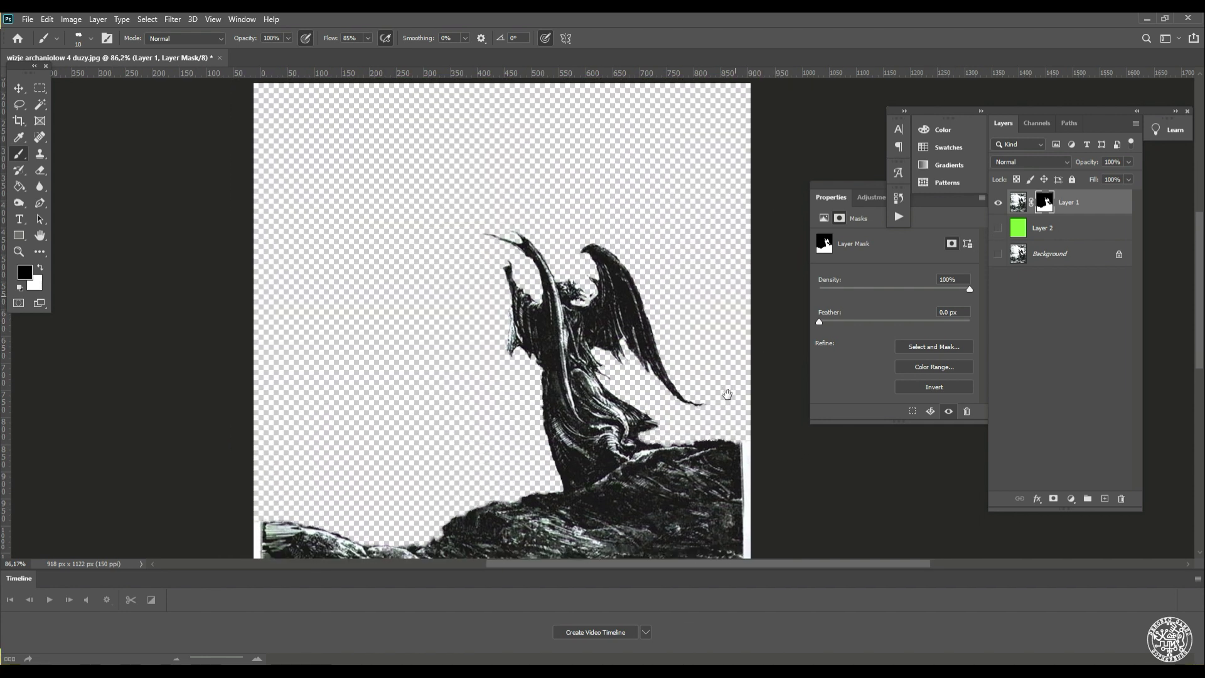
left_click(998, 229)
scroll(694, 215, "up", 2)
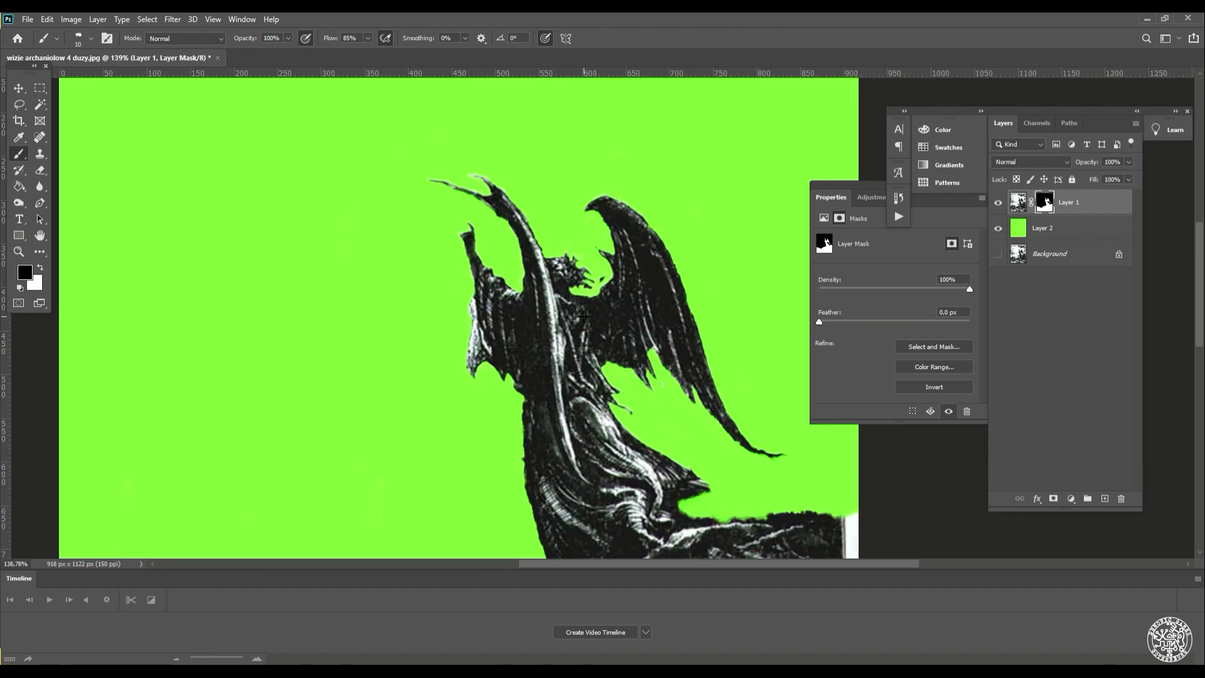
scroll(585, 381, "down", 2)
scroll(584, 381, "down", 5)
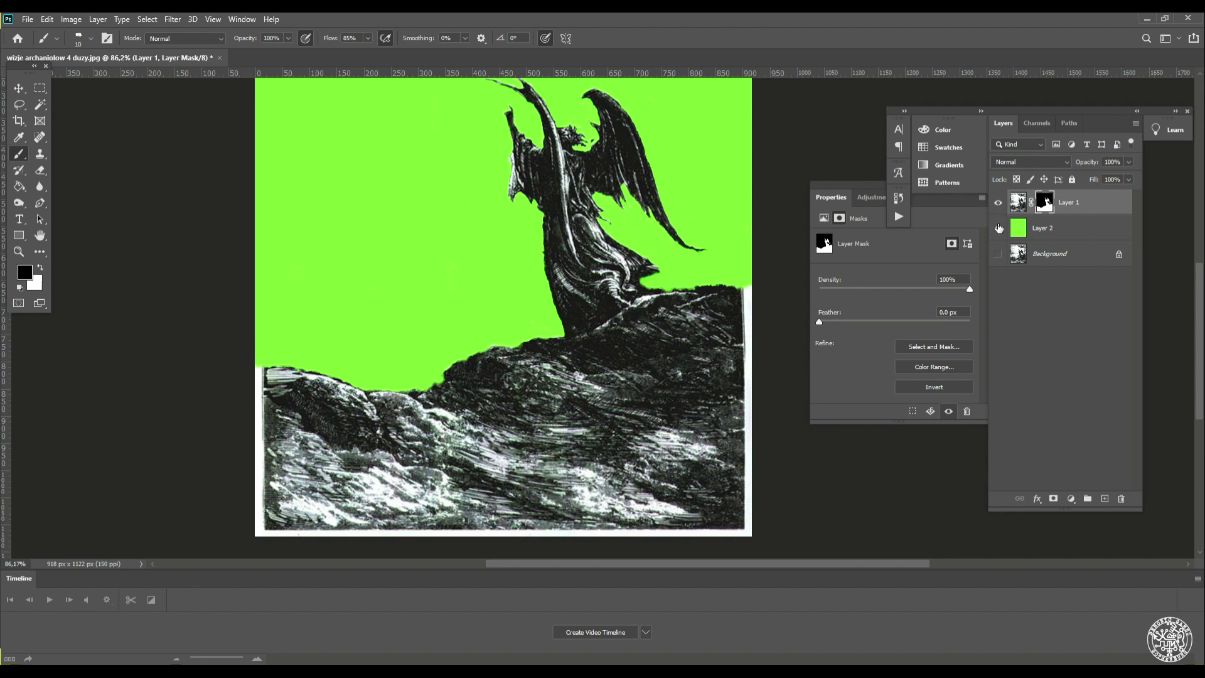
Hide Layer 2, show the Background layer, and target Layer 1's image with the Move tool active
left_click(999, 229)
left_click(998, 255)
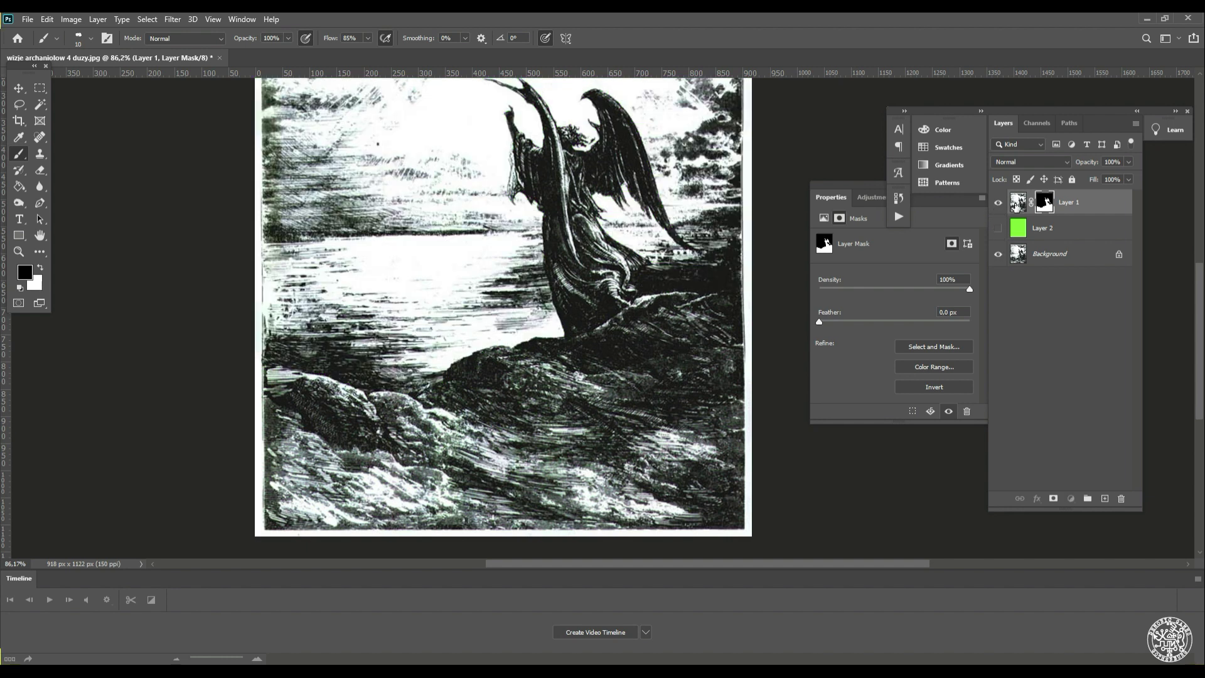
left_click(1017, 202)
left_click(18, 89)
mouse_move(620, 243)
left_mouse_down()
mouse_move(673, 248)
mouse_move(612, 257)
mouse_move(631, 254)
mouse_move(615, 260)
mouse_move(603, 308)
mouse_move(547, 283)
mouse_move(616, 260)
left_mouse_up()
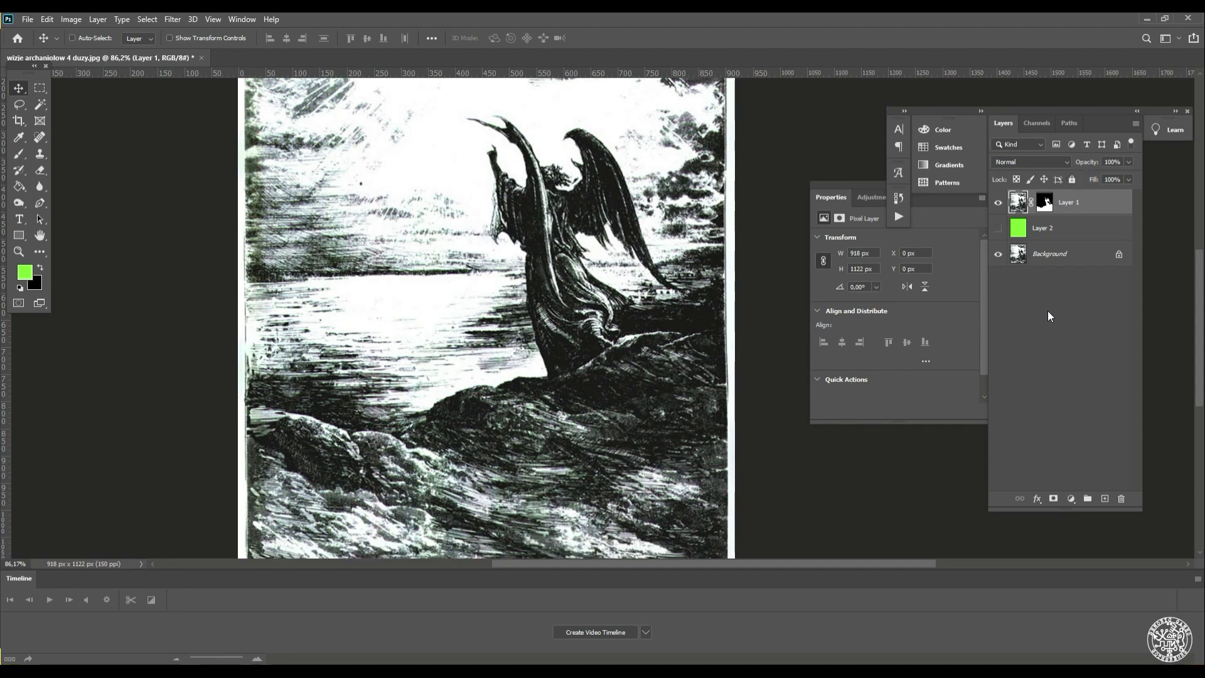
Duplicate the Background layer as "Background copy" in the same document
left_click(1058, 260)
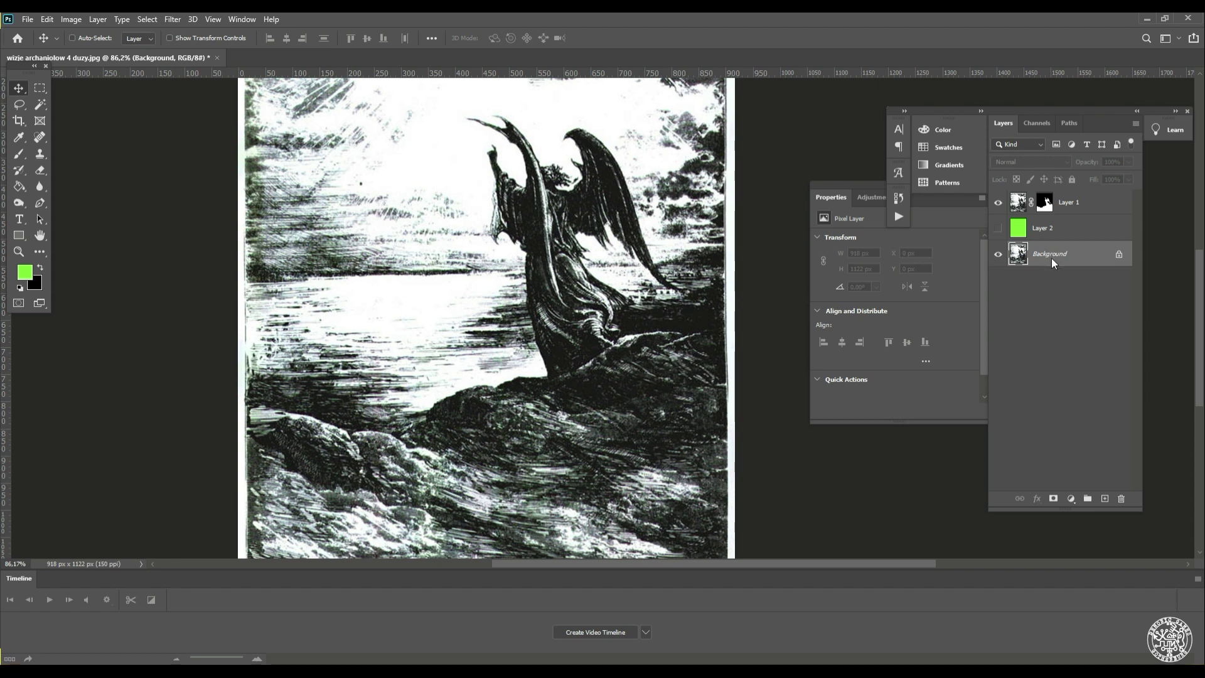
right_click(1052, 258)
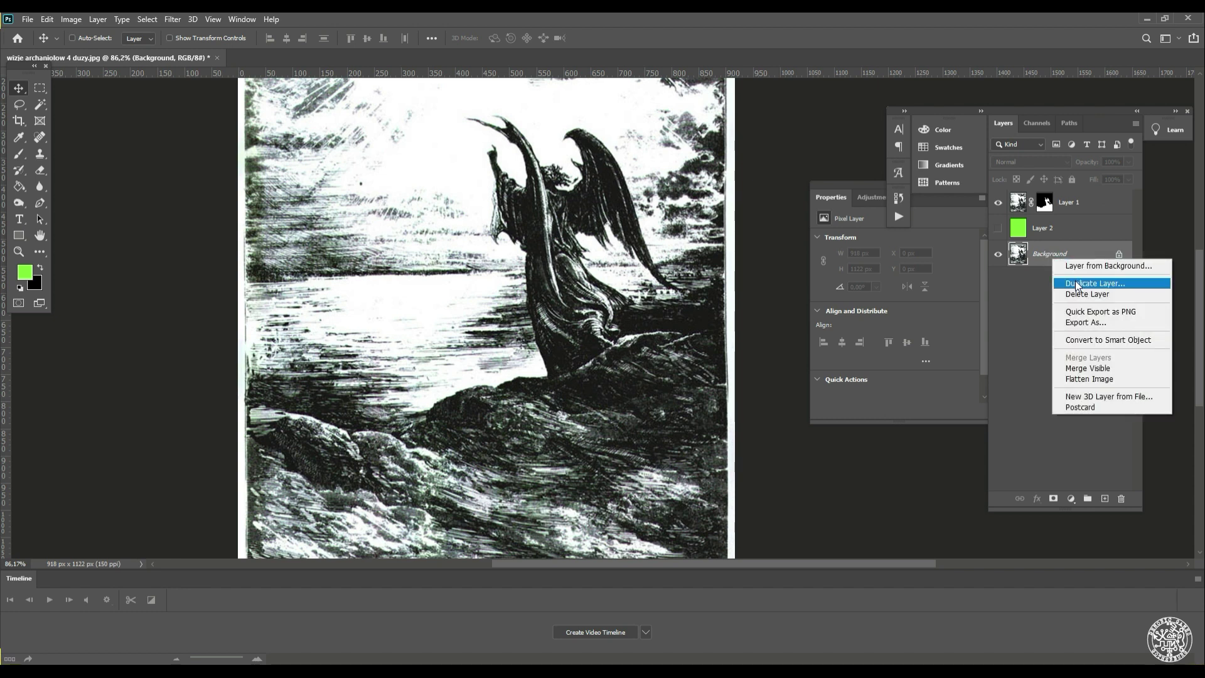
left_click(1115, 285)
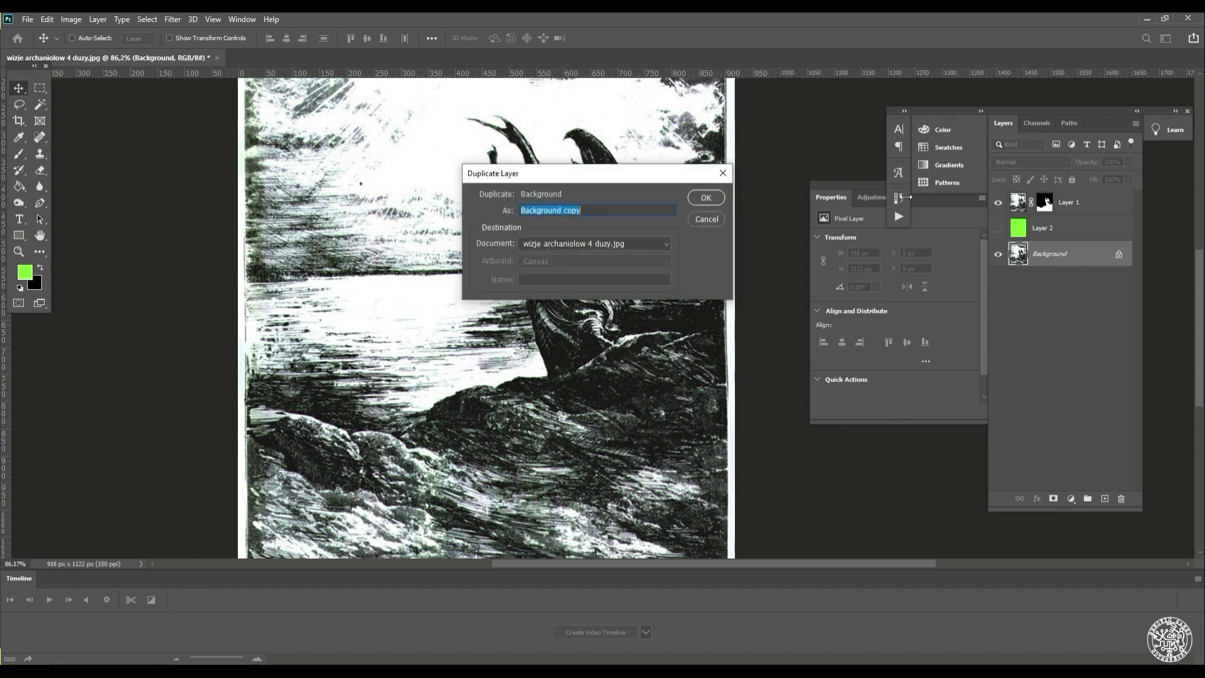
left_click(703, 198)
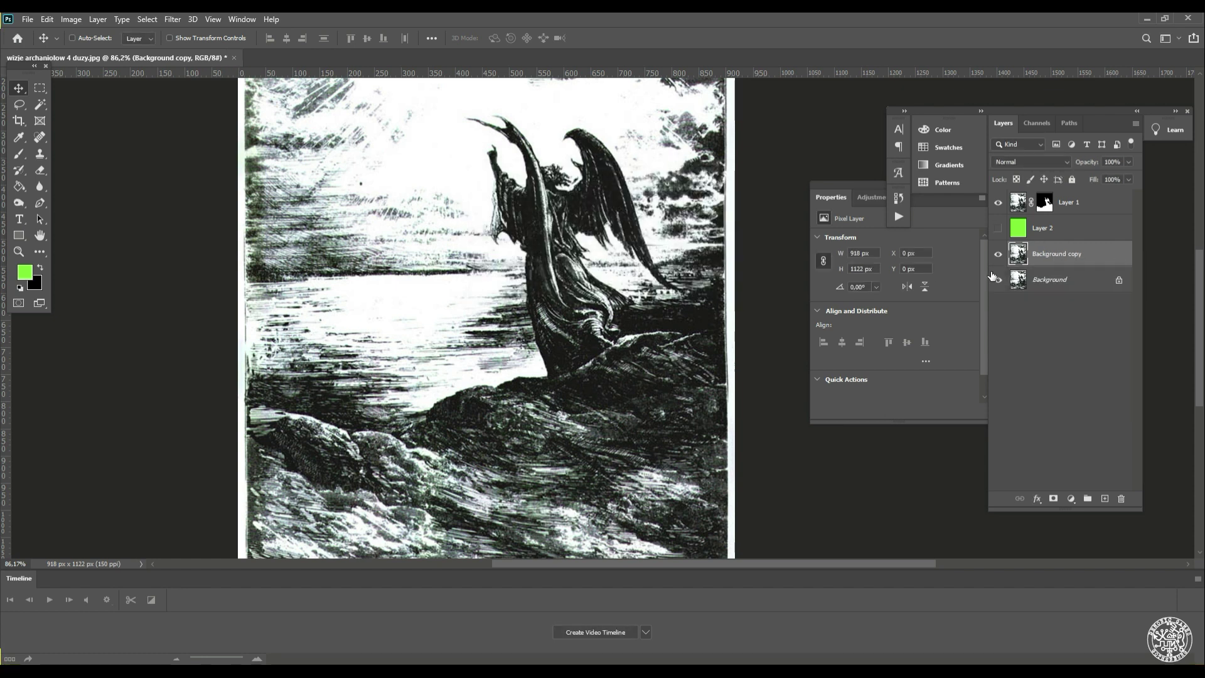
Load Layer 1's mask as a selection, invert it, and leave only the Background copy layer visible
left_click(1046, 203, "ctrl")
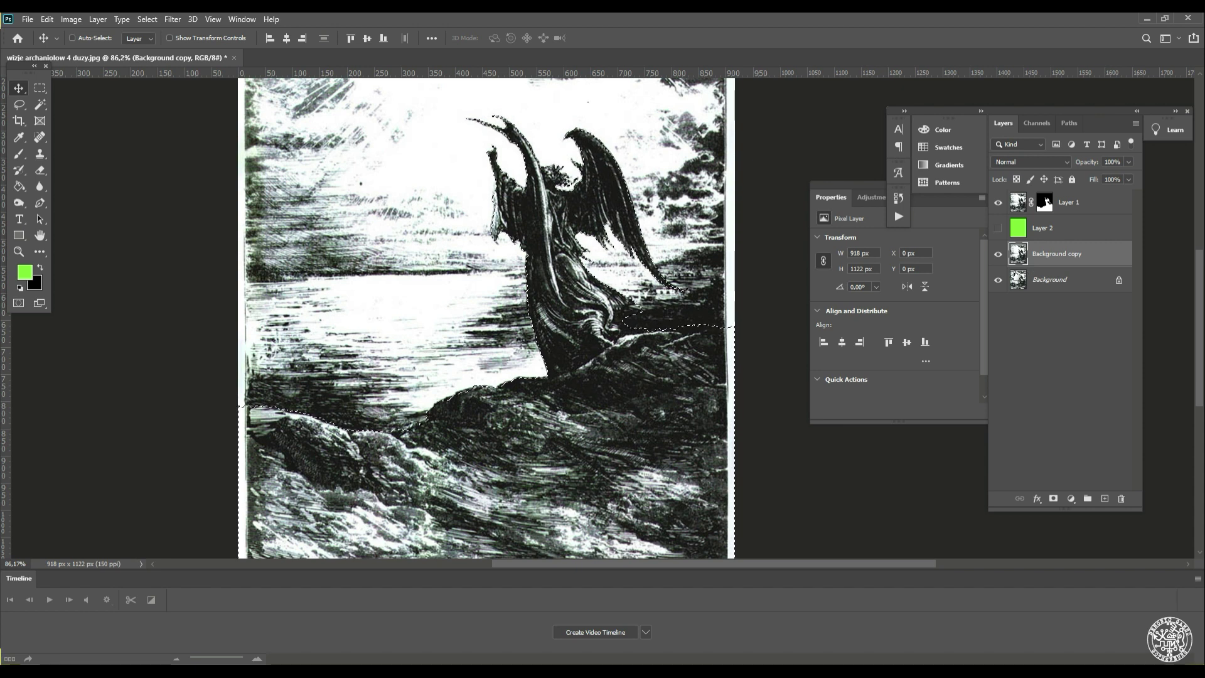
key("ctrl")
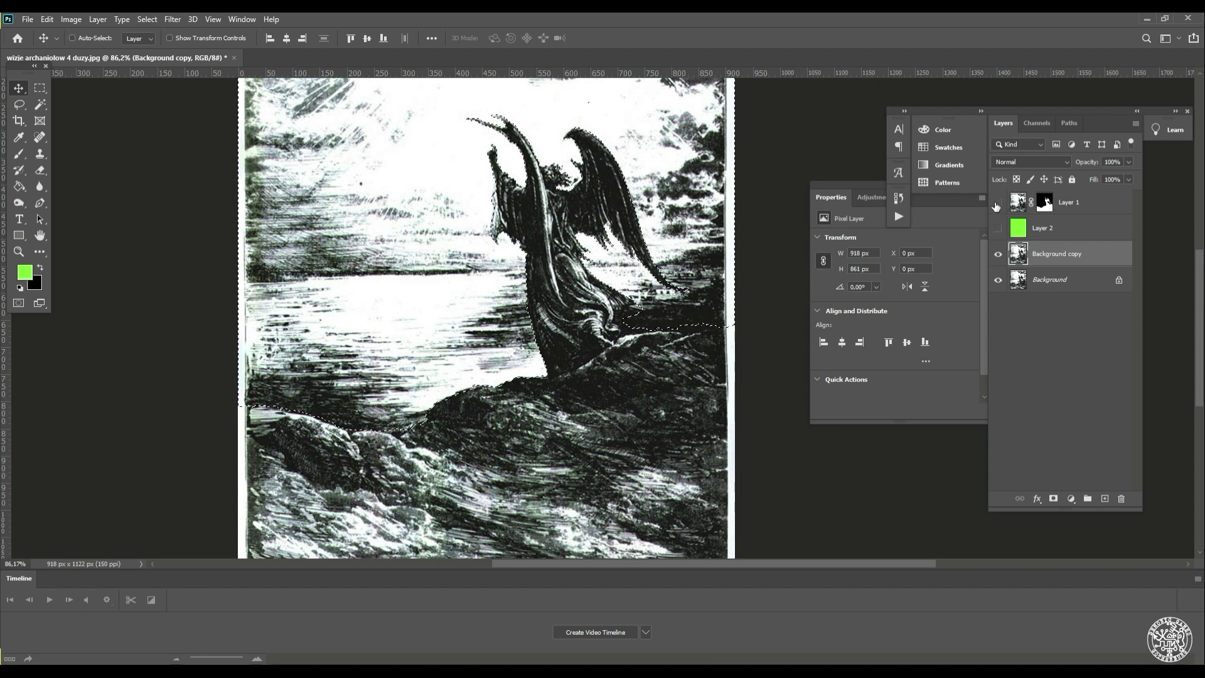
left_click(998, 279)
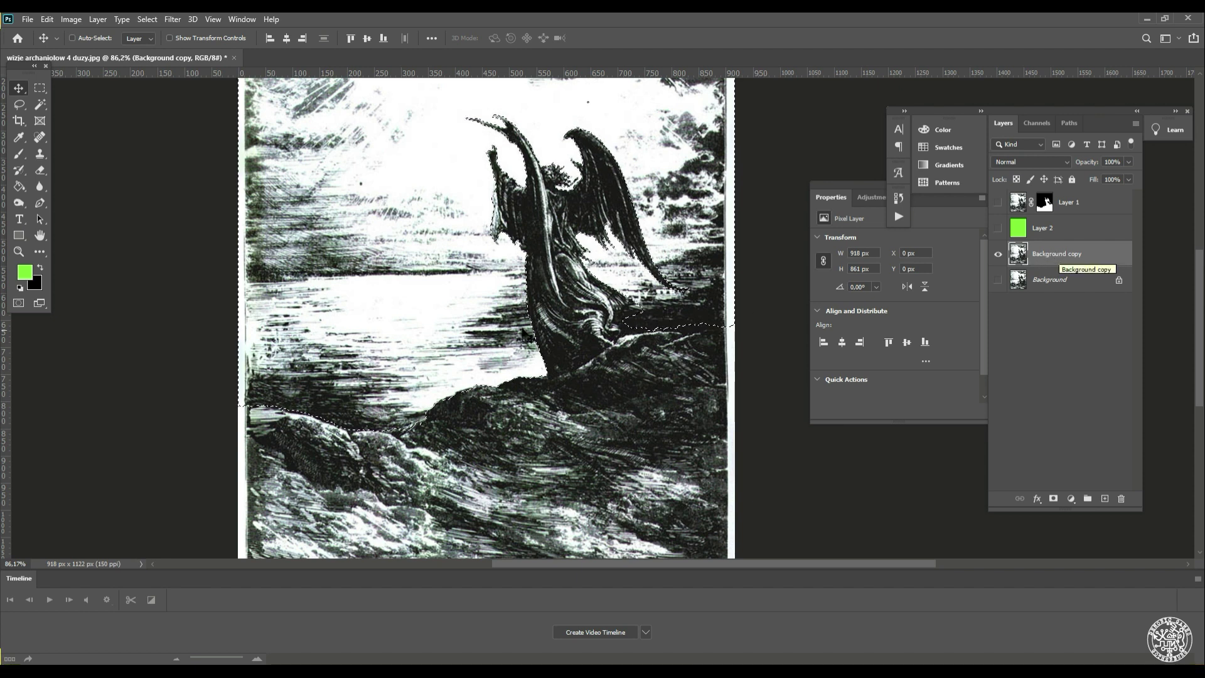
left_click_drag(586, 263, 550, 327)
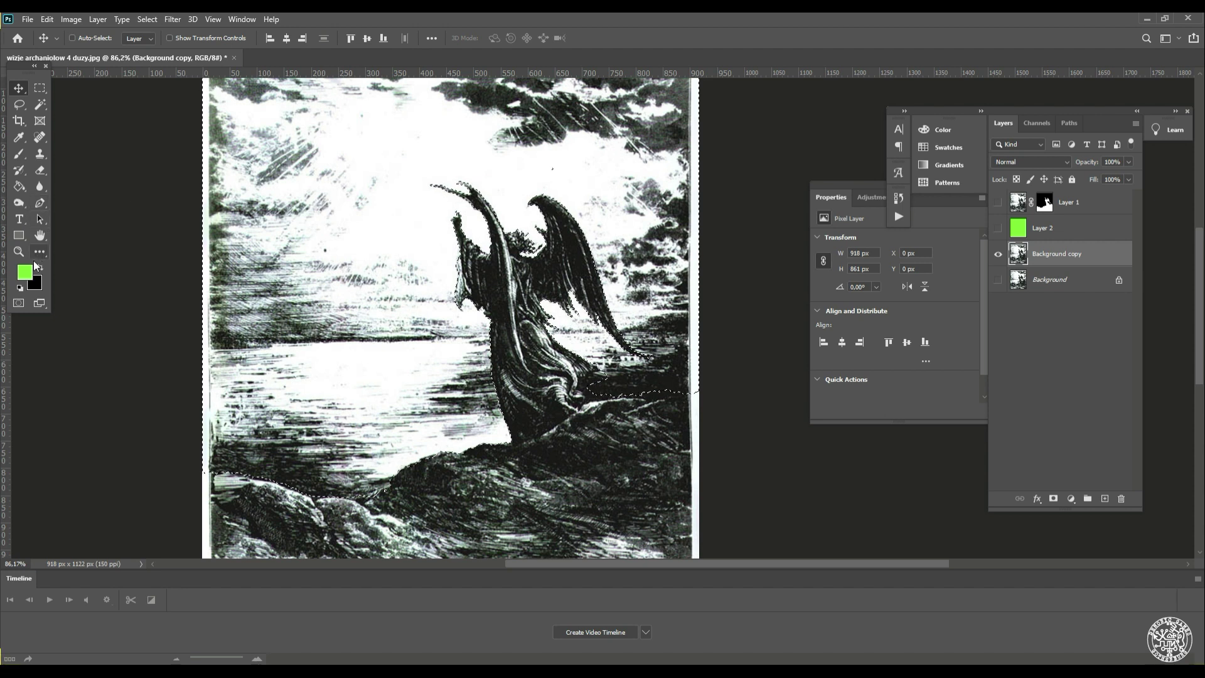
left_click(49, 20)
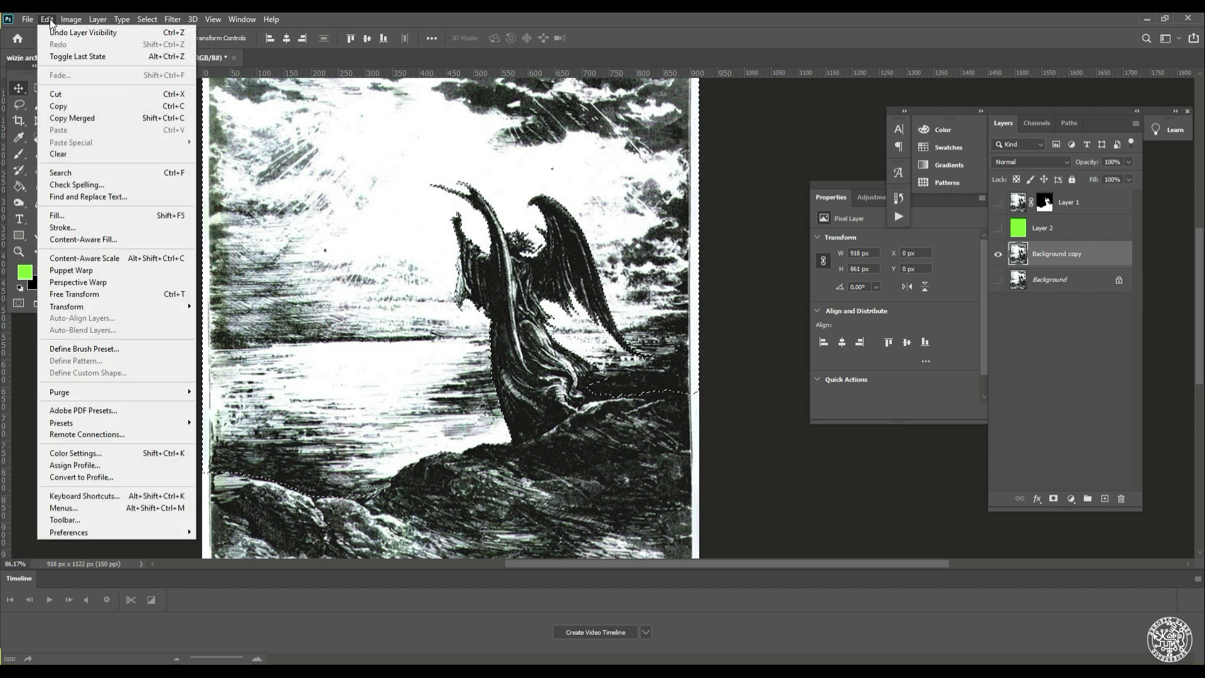
left_click(113, 243)
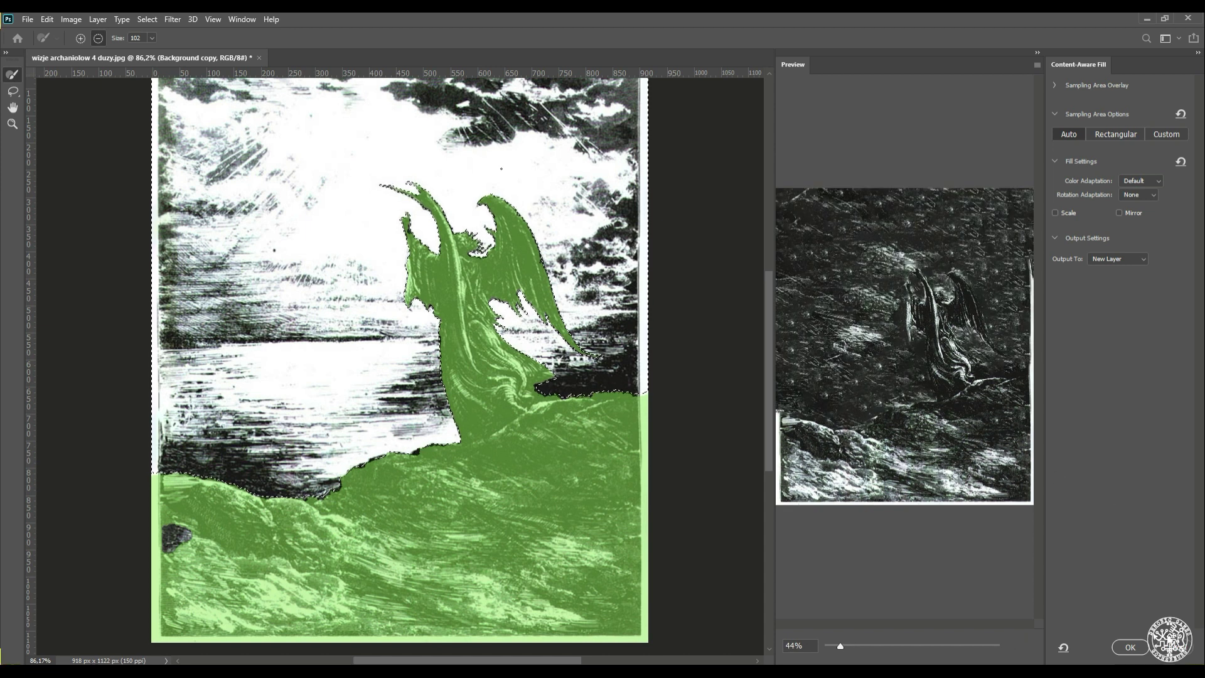
key("Escape")
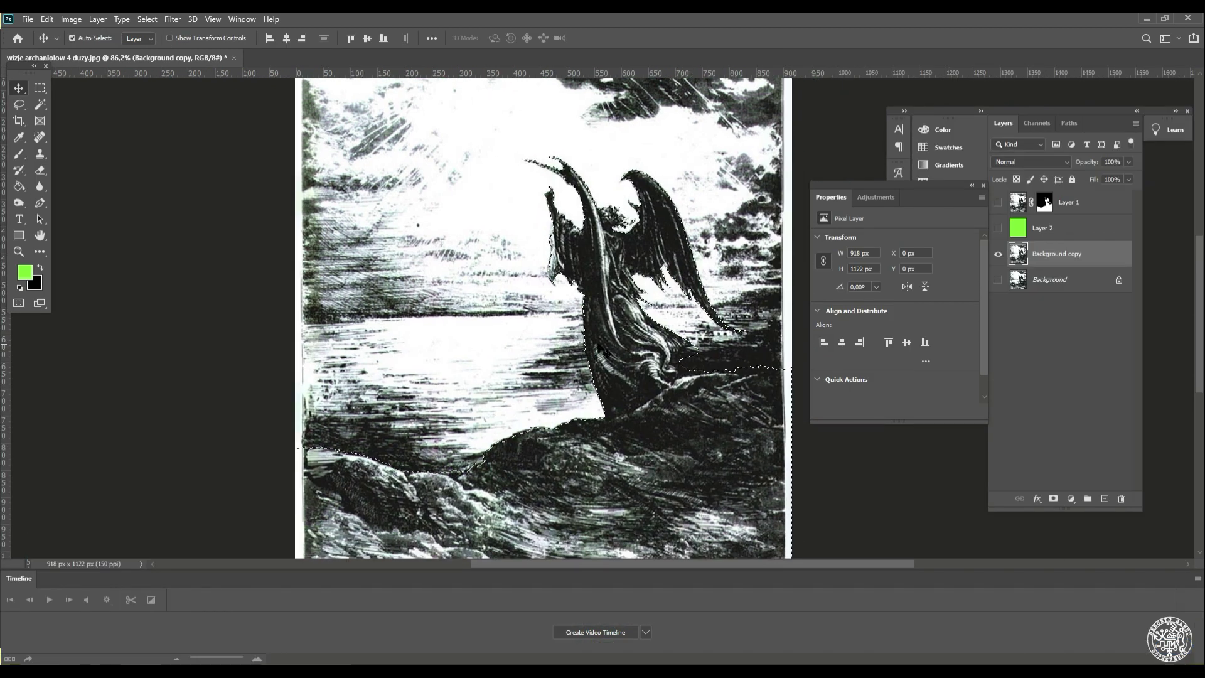
Run Content-Aware Fill on the selected figure and rocks of Background copy, outputting the result to a new layer
scroll(487, 314, "right", 3)
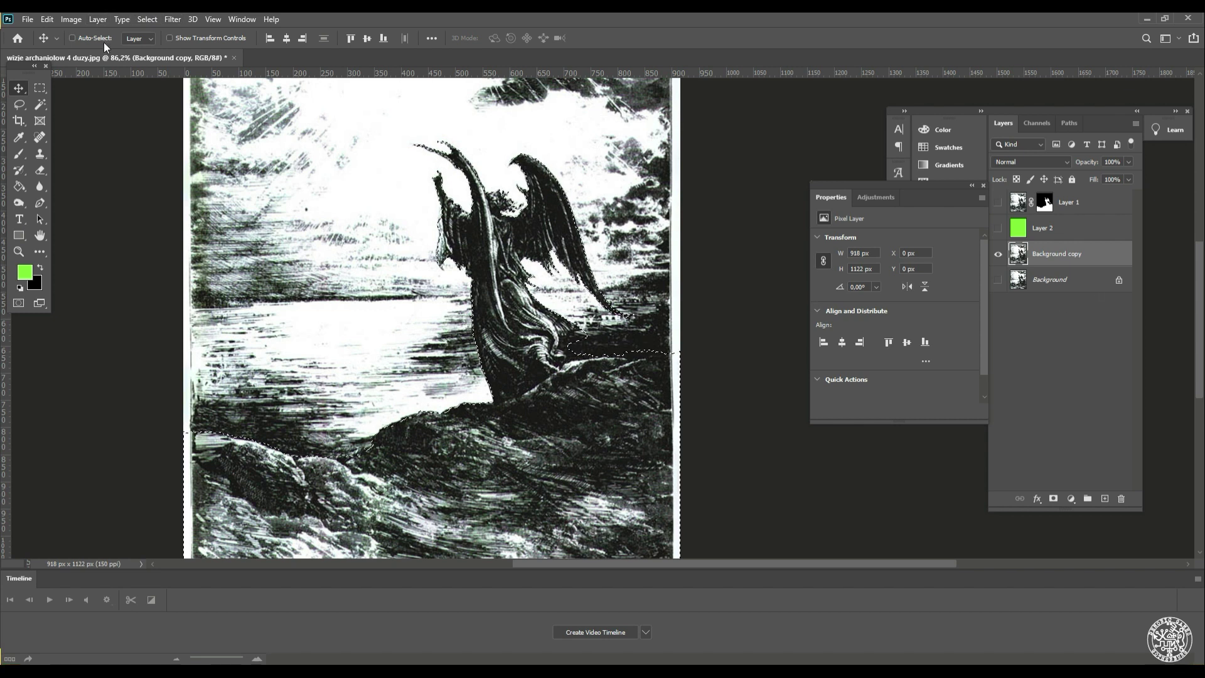
left_click(101, 19)
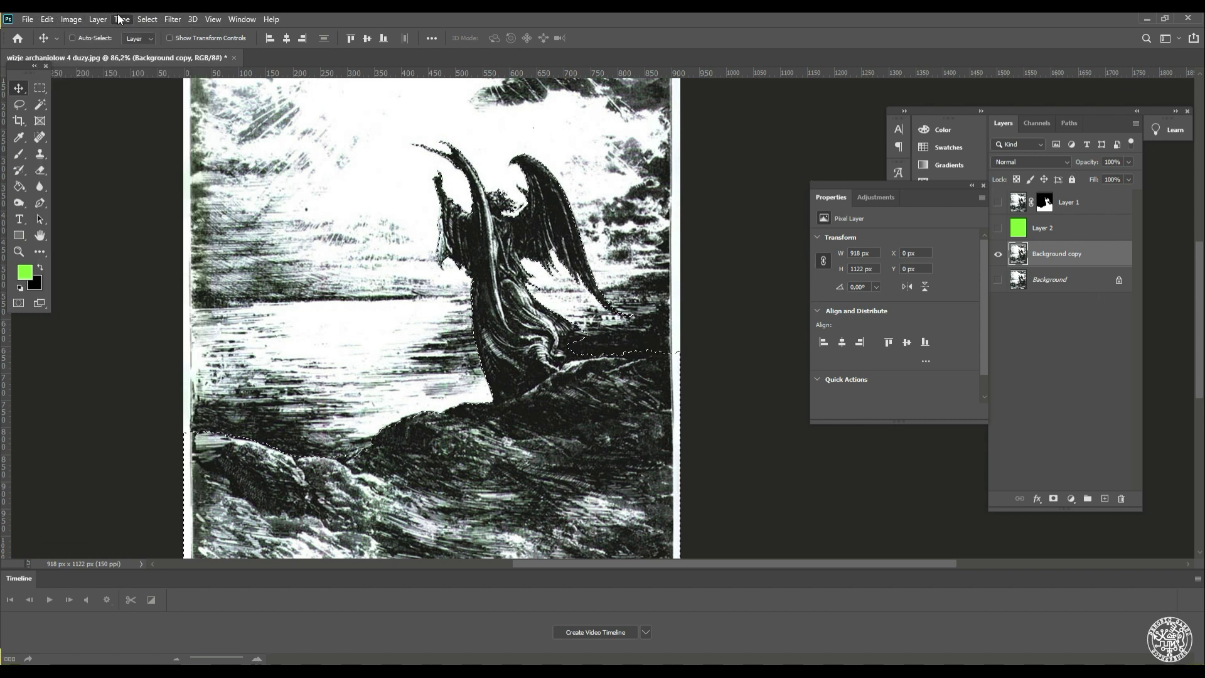
mouse_move(45, 20)
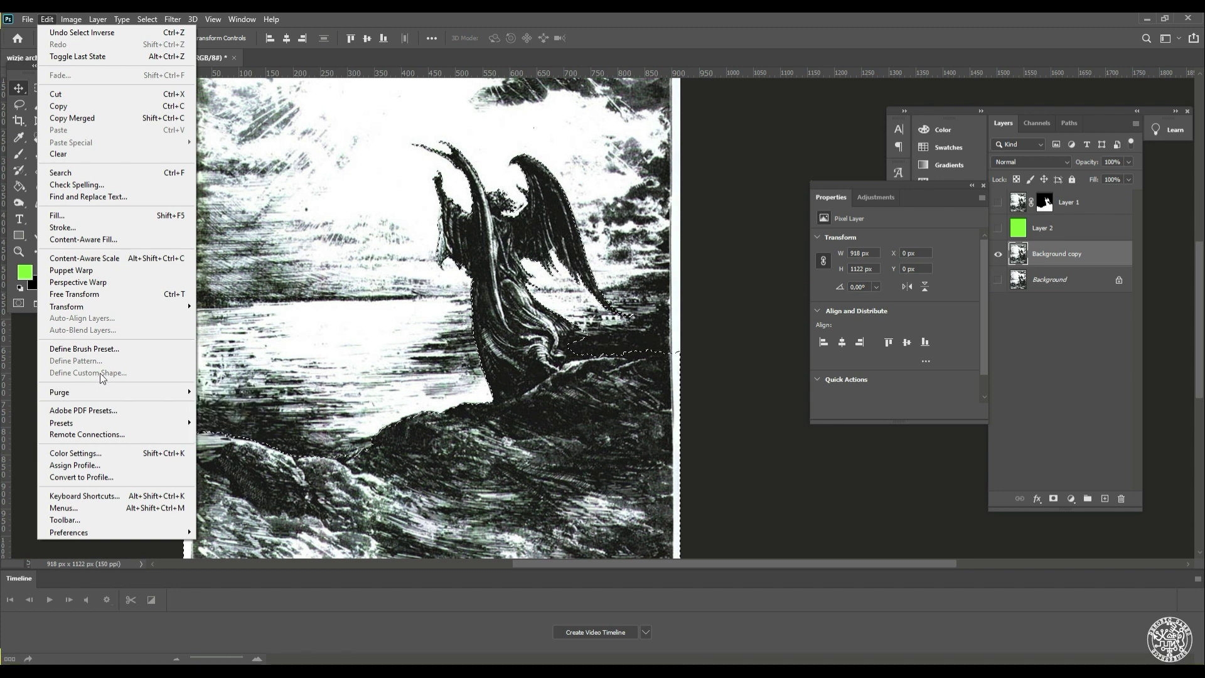
left_click(96, 238)
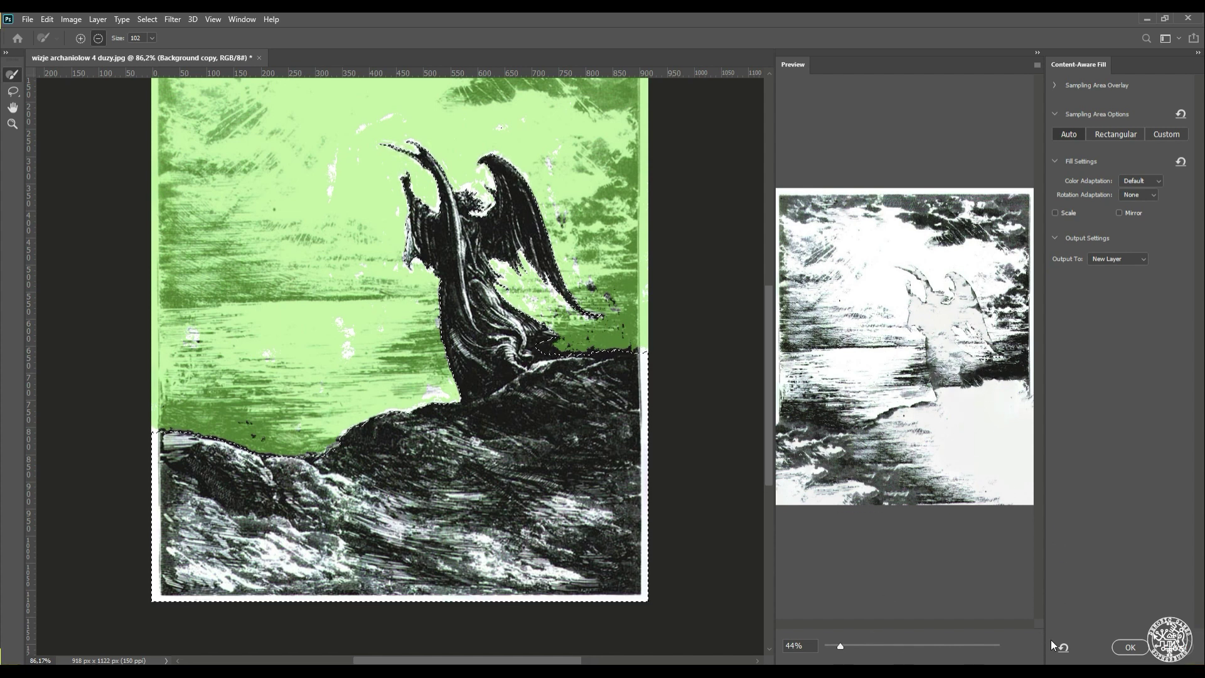
left_click(1130, 648)
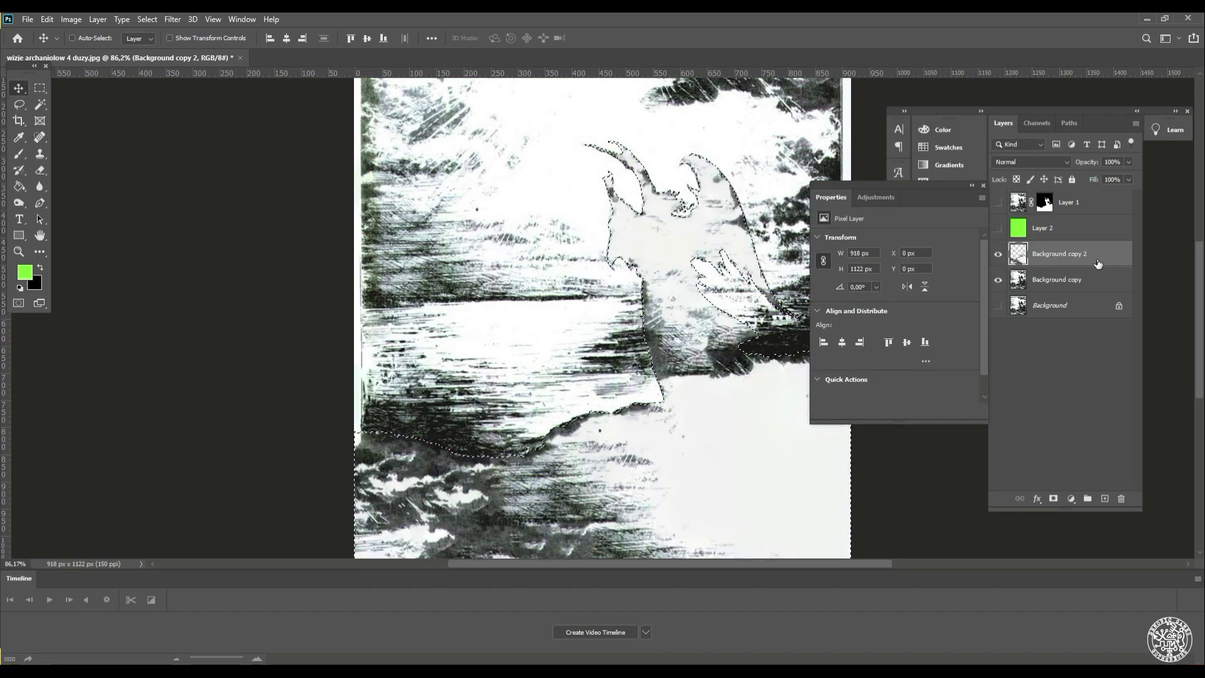
Compare the image with the filled layer Background copy 2 hidden and shown
left_click(998, 254)
left_click(998, 254)
left_click(998, 255)
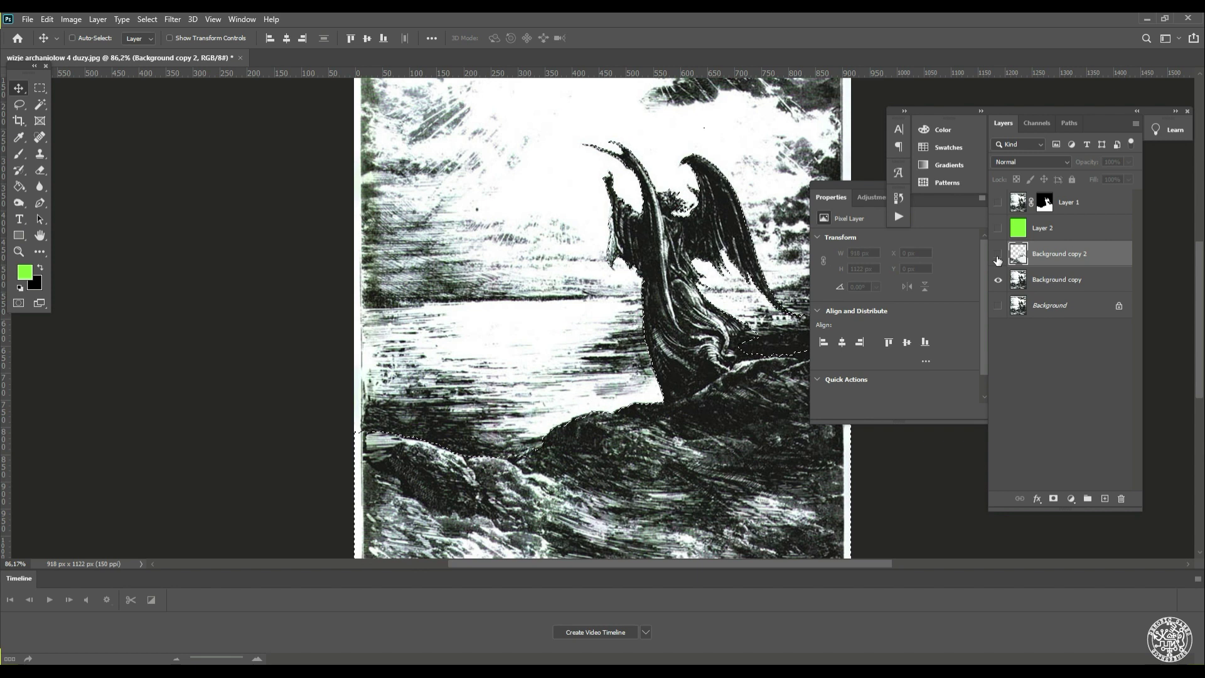
left_click(998, 254)
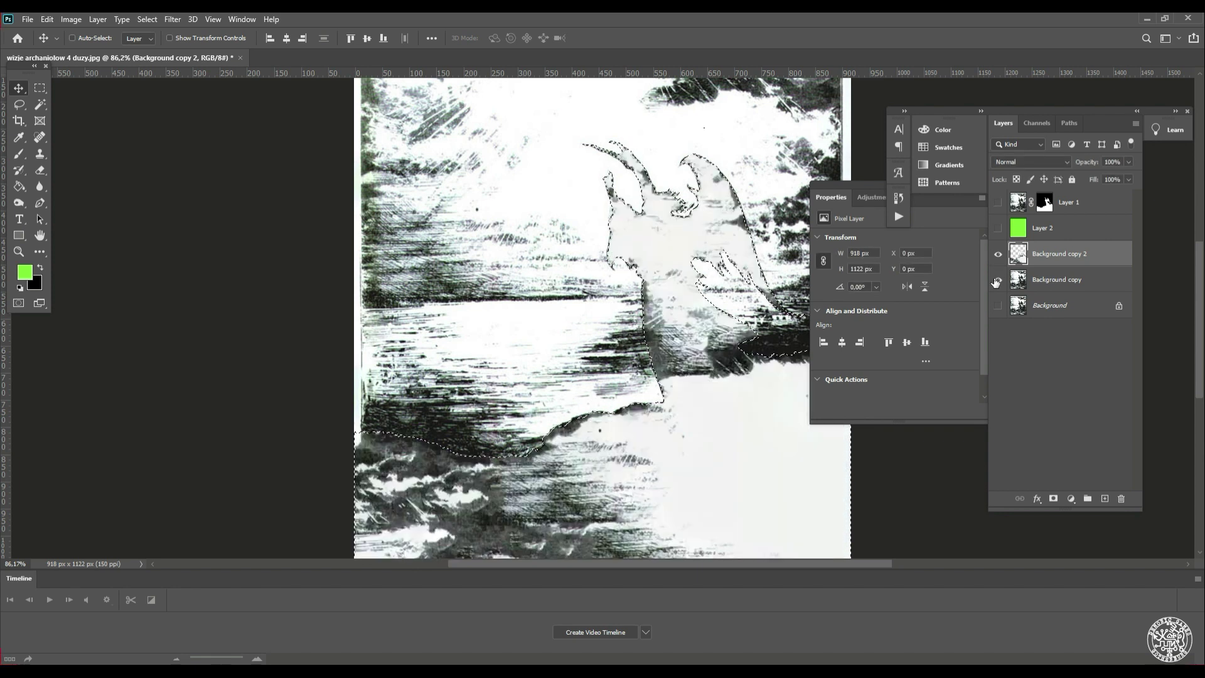
Deselect the selection and merge Background copy 2 with Background copy
left_click(40, 88)
left_click(569, 217)
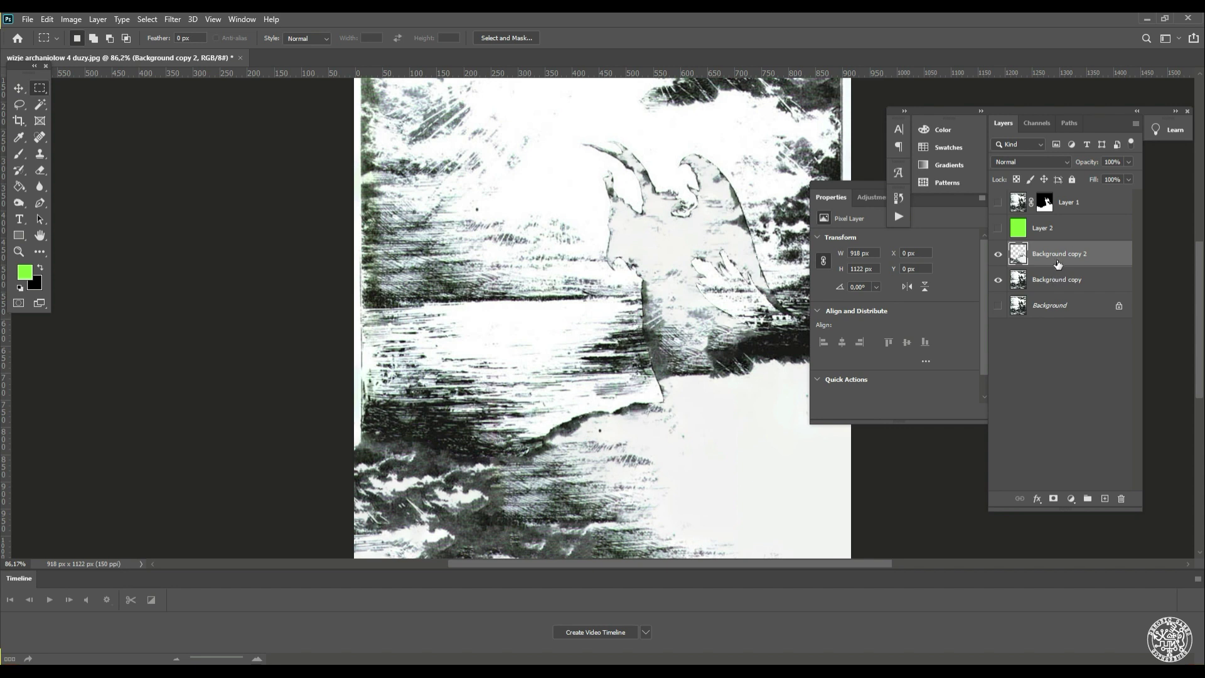
left_click(1058, 280, "shift")
right_click(1058, 279)
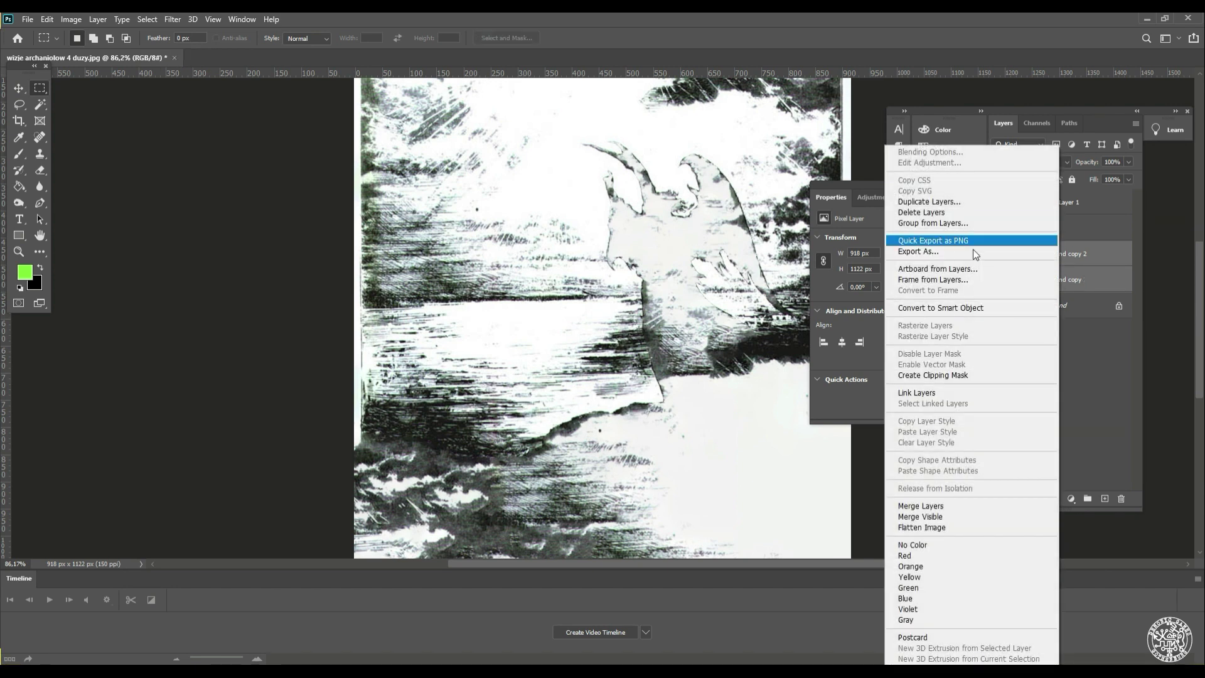
left_click(949, 505)
Heal away the leftover outlines of the figure's body, head and wings with a 64 px content-aware Spot Healing Brush
left_click_drag(752, 247, 526, 317)
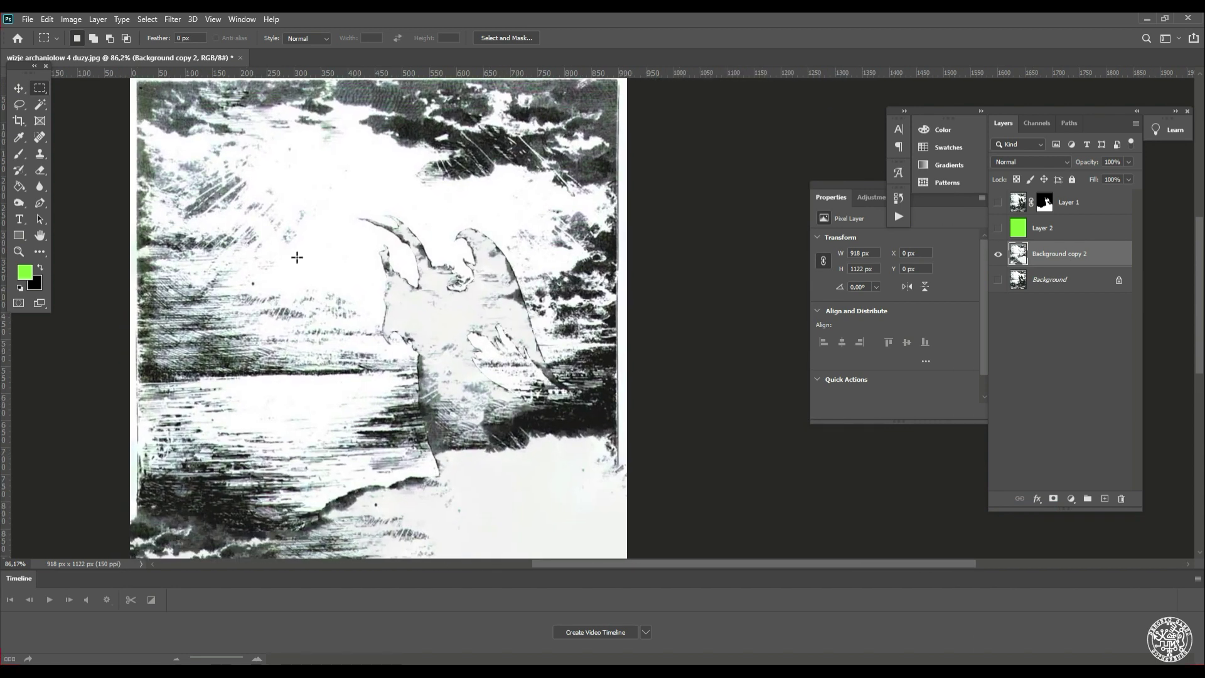
left_click(40, 137)
key("bracketright")
key("bracketright")
key("bracketright")
mouse_move(384, 255)
left_mouse_down()
mouse_move(397, 284)
mouse_move(384, 311)
mouse_move(408, 340)
left_mouse_up()
left_click_drag(414, 345, 417, 390)
left_click_drag(422, 413, 432, 434)
mouse_move(396, 217)
left_mouse_down()
mouse_move(367, 223)
mouse_move(421, 254)
mouse_move(407, 302)
mouse_move(459, 286)
left_mouse_up()
mouse_move(477, 263)
left_mouse_down()
mouse_move(462, 226)
mouse_move(493, 251)
mouse_move(466, 271)
left_mouse_up()
left_click_drag(509, 268, 511, 269)
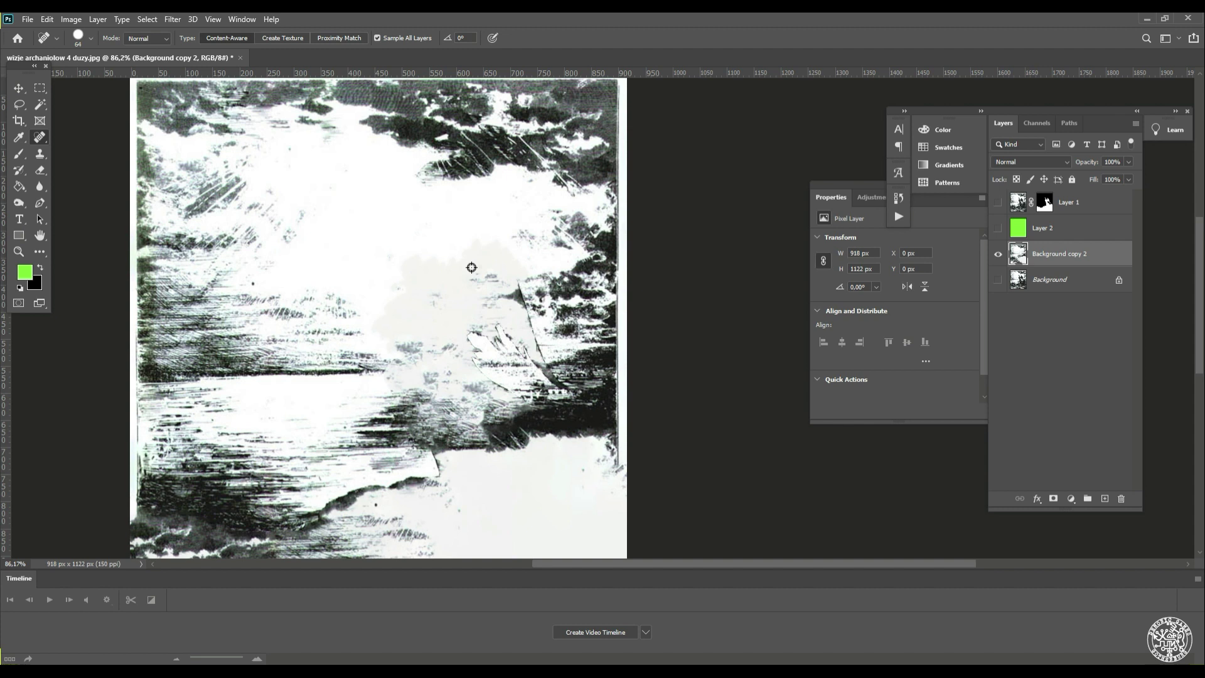
mouse_move(516, 301)
left_mouse_down()
mouse_move(456, 321)
mouse_move(512, 306)
mouse_move(521, 330)
mouse_move(476, 320)
mouse_move(458, 340)
left_mouse_up()
scroll(490, 343, "right", 1)
mouse_move(461, 333)
left_mouse_down()
mouse_move(467, 343)
mouse_move(463, 333)
left_mouse_up()
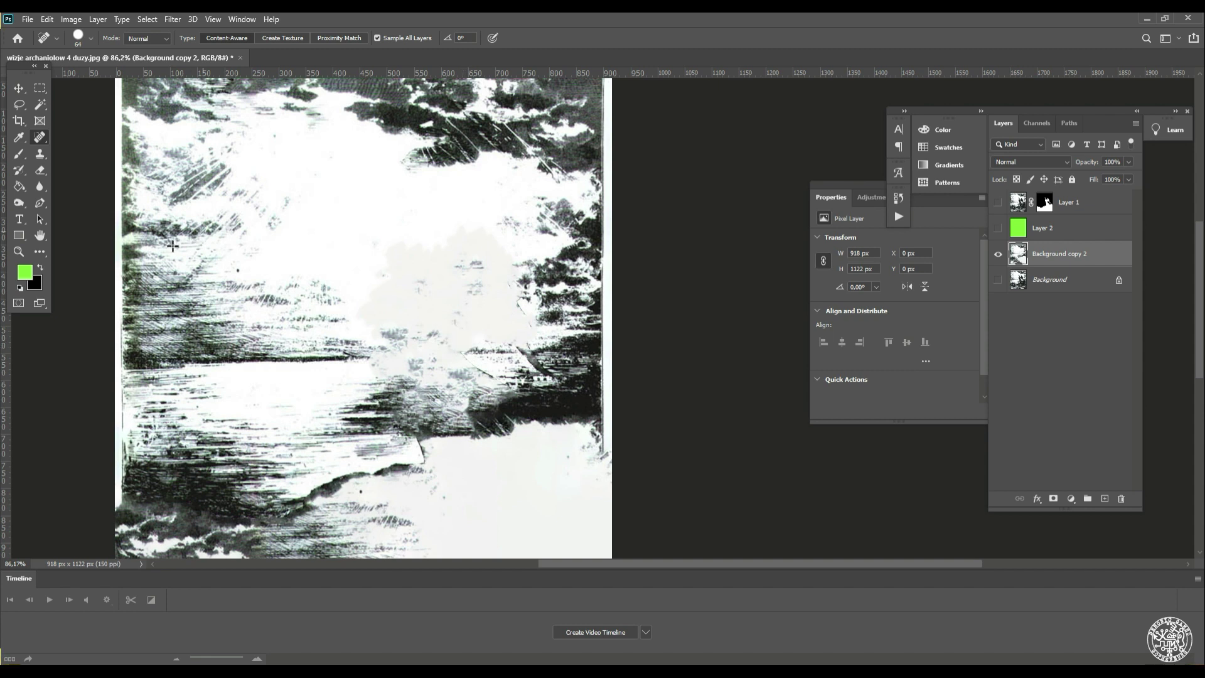
Clone bright sky over the upper part of the grey patch using a soft 59 px Clone Stamp
right_click(38, 145)
left_click(40, 153)
left_click(40, 153)
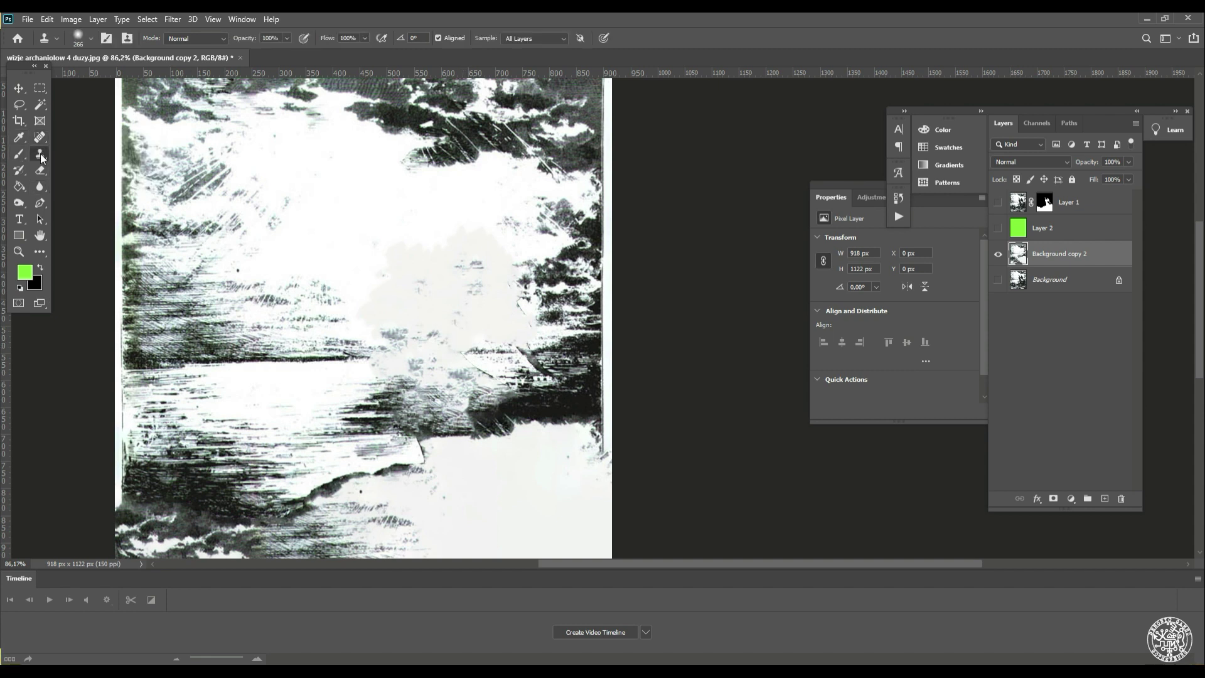
left_click_drag(363, 216, 319, 205)
mouse_move(455, 247)
left_mouse_down()
mouse_move(450, 261)
mouse_move(336, 219)
mouse_move(398, 239)
mouse_move(370, 240)
mouse_move(360, 189)
left_mouse_up()
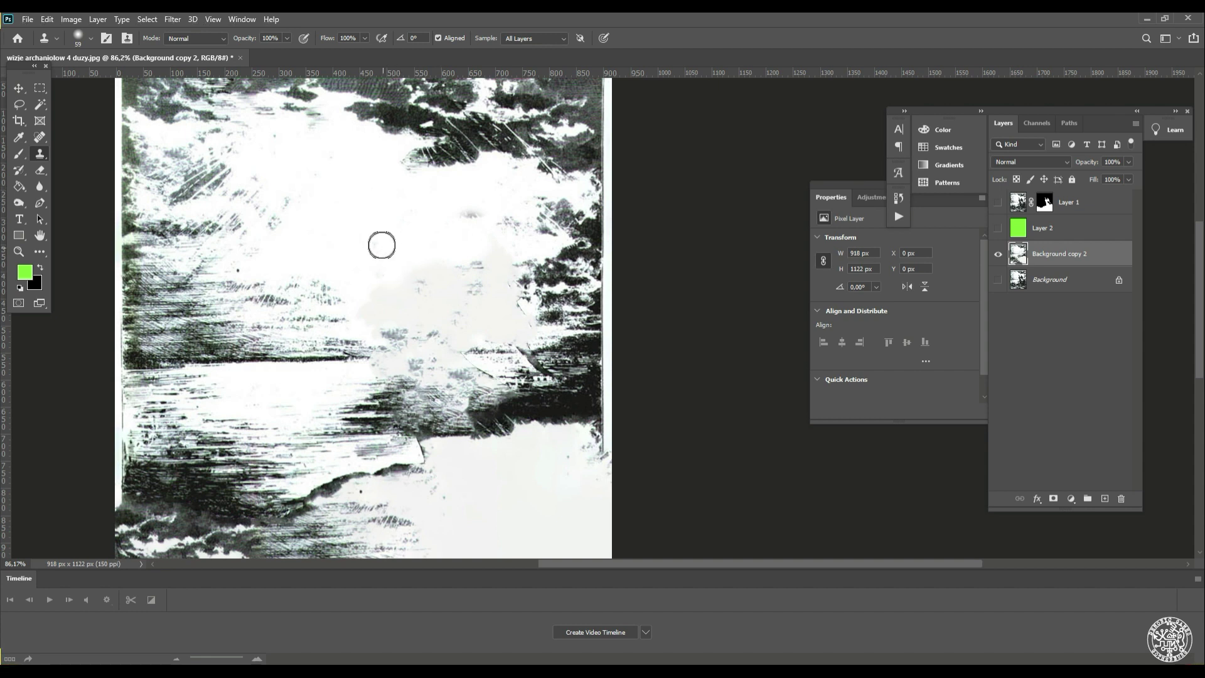
Try to clone dark cloud texture into the bright sky above the grey patch
left_click(470, 220)
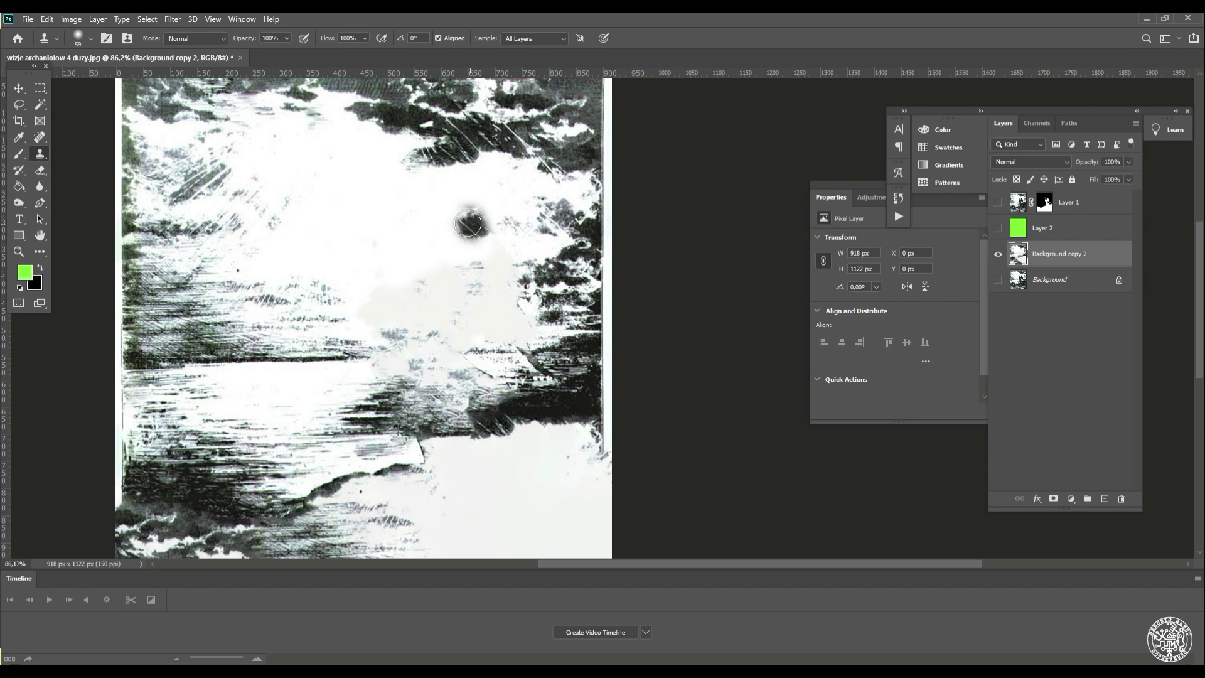
left_click(468, 193)
mouse_move(469, 192)
left_mouse_down()
mouse_move(470, 223)
mouse_move(428, 196)
mouse_move(475, 240)
left_mouse_up()
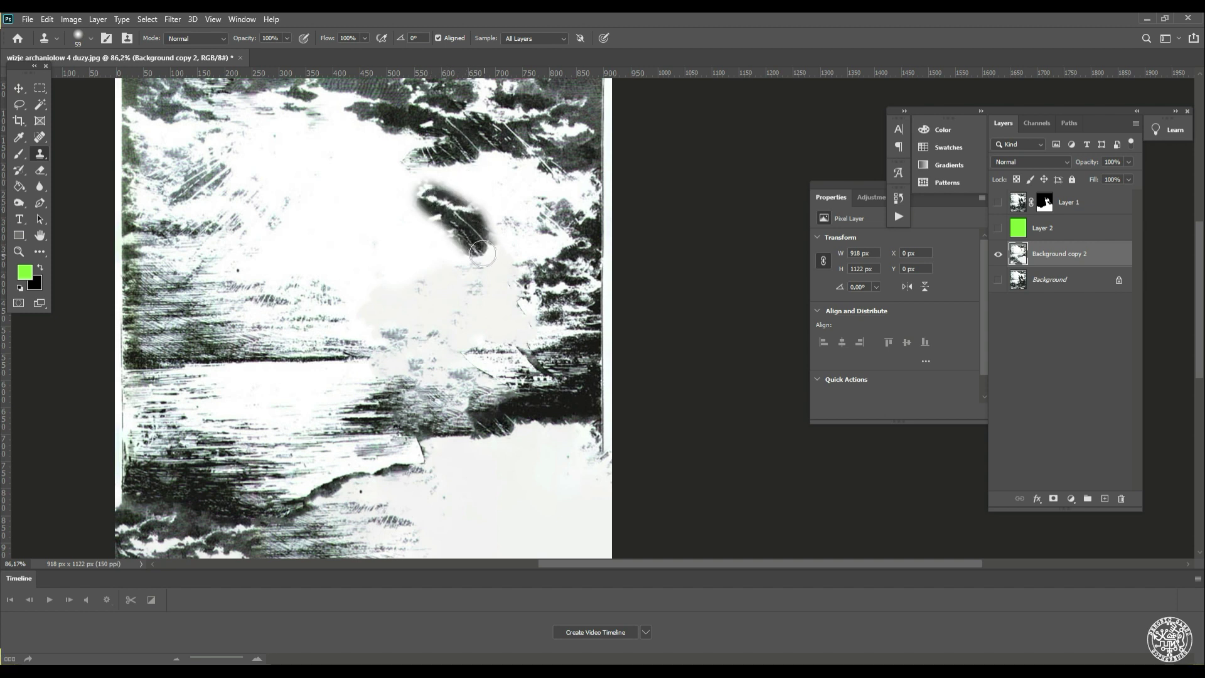
mouse_move(416, 196)
left_mouse_down()
mouse_move(442, 187)
mouse_move(420, 200)
mouse_move(445, 206)
mouse_move(405, 208)
mouse_move(435, 227)
mouse_move(463, 202)
mouse_move(433, 226)
mouse_move(478, 221)
left_mouse_up()
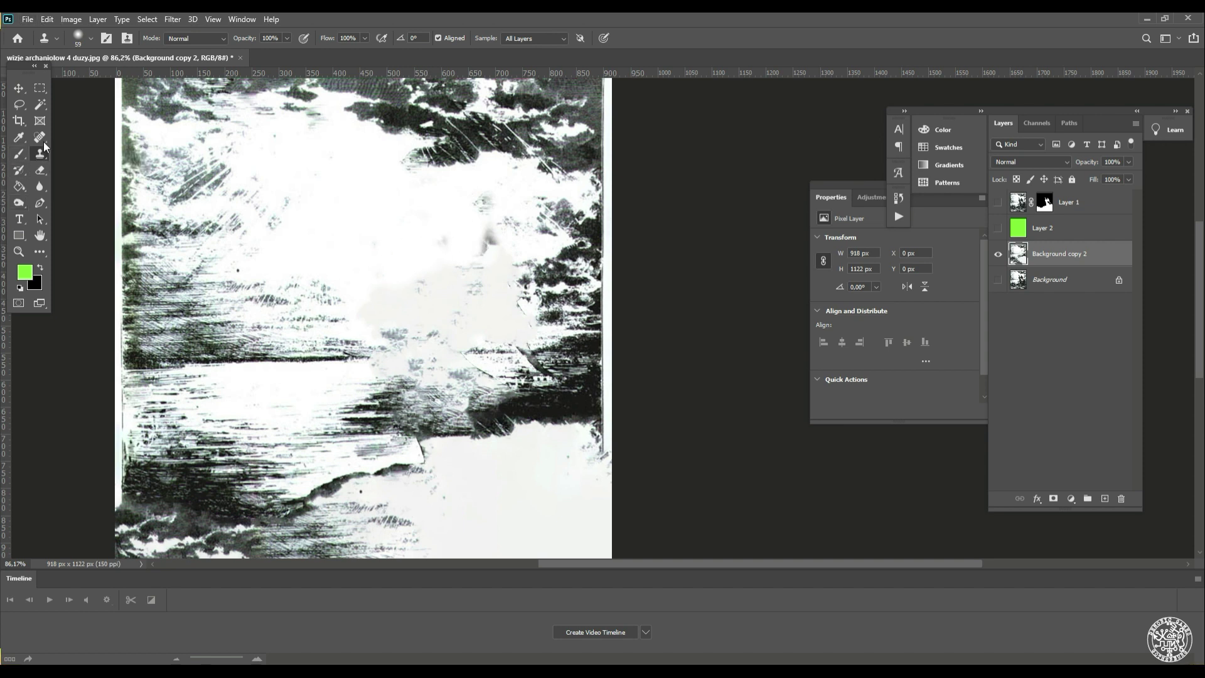
Heal the dark smudges and the edges of the grey patch in the sky with the Spot Healing Brush
left_click(40, 137)
left_click(457, 307, "alt")
key("Escape")
left_click(404, 234, "alt")
key("Escape")
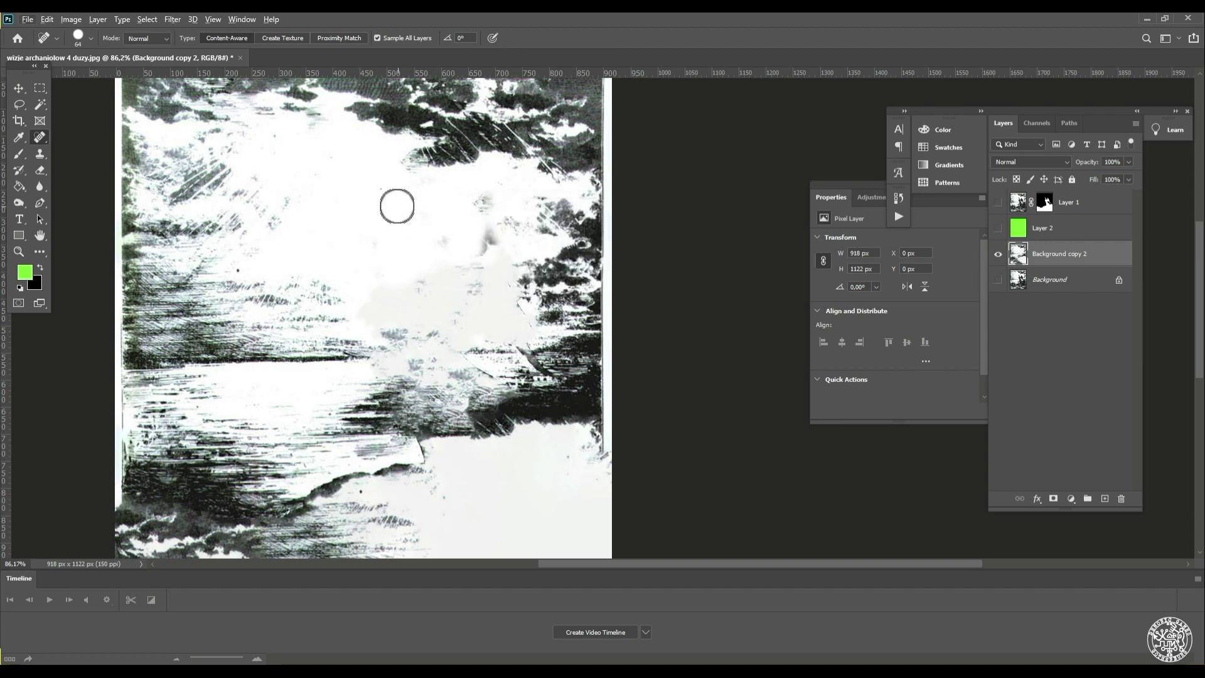
mouse_move(467, 268)
left_mouse_down()
mouse_move(487, 242)
mouse_move(485, 206)
left_mouse_up()
left_click(446, 238)
left_click_drag(395, 261, 376, 242)
mouse_move(435, 304)
left_mouse_down()
mouse_move(390, 299)
mouse_move(366, 272)
mouse_move(439, 283)
mouse_move(463, 228)
mouse_move(441, 255)
left_mouse_up()
left_click(370, 281)
mouse_move(393, 301)
left_mouse_down()
mouse_move(398, 310)
mouse_move(367, 308)
left_mouse_up()
left_click_drag(347, 261, 408, 263)
Extend the dark horizon line across the area where the figure stood, using a 143 px Clone Stamp
left_click_drag(305, 325, 245, 317)
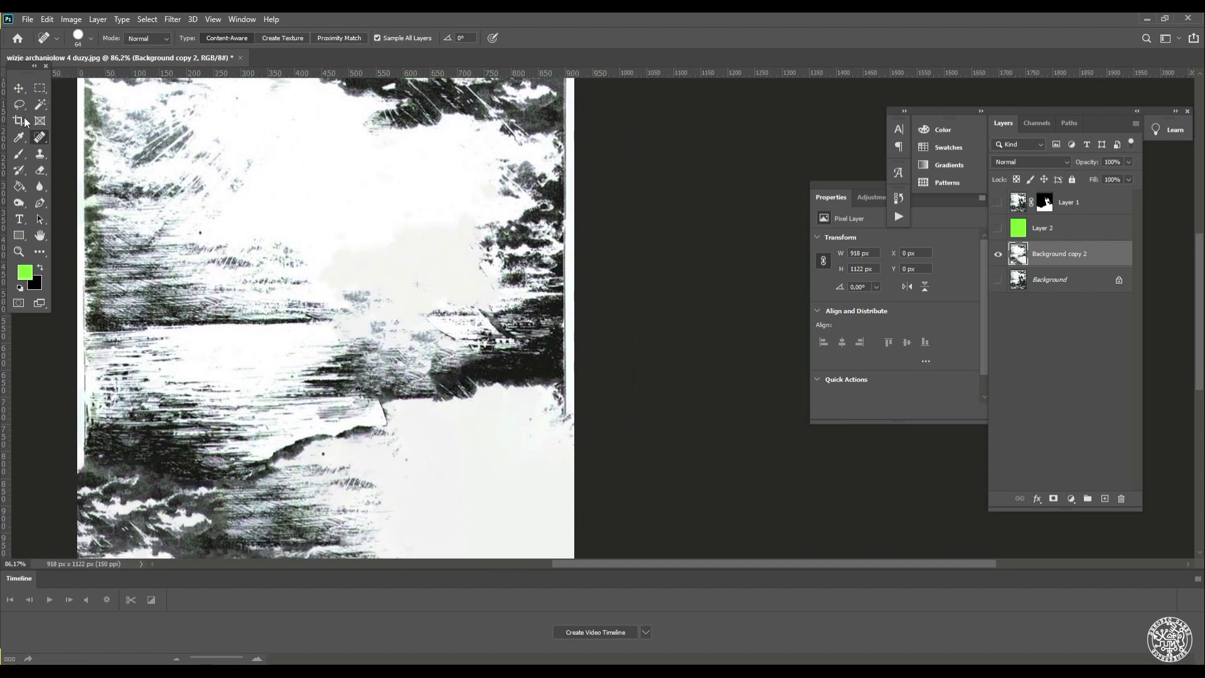
left_click(39, 153)
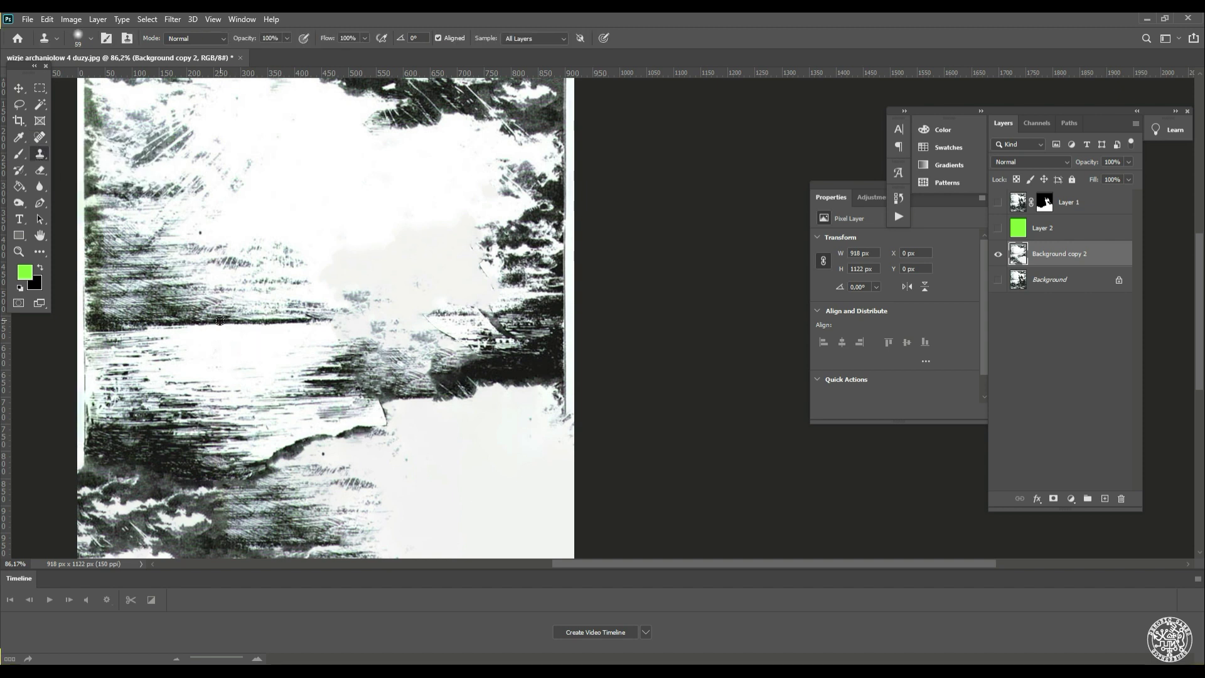
left_click_drag(223, 323, 214, 328)
left_click_drag(214, 323, 454, 307)
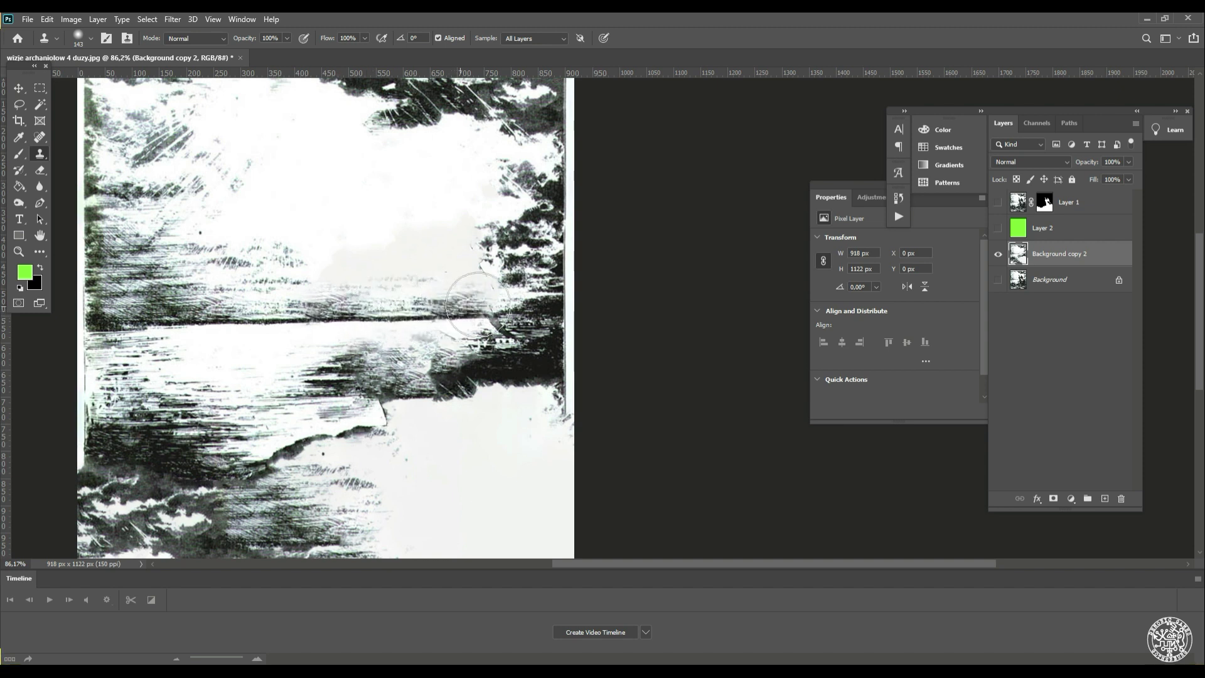
Clone light sky texture from above the horizon over the remaining grey patch
left_click_drag(376, 229, 344, 261)
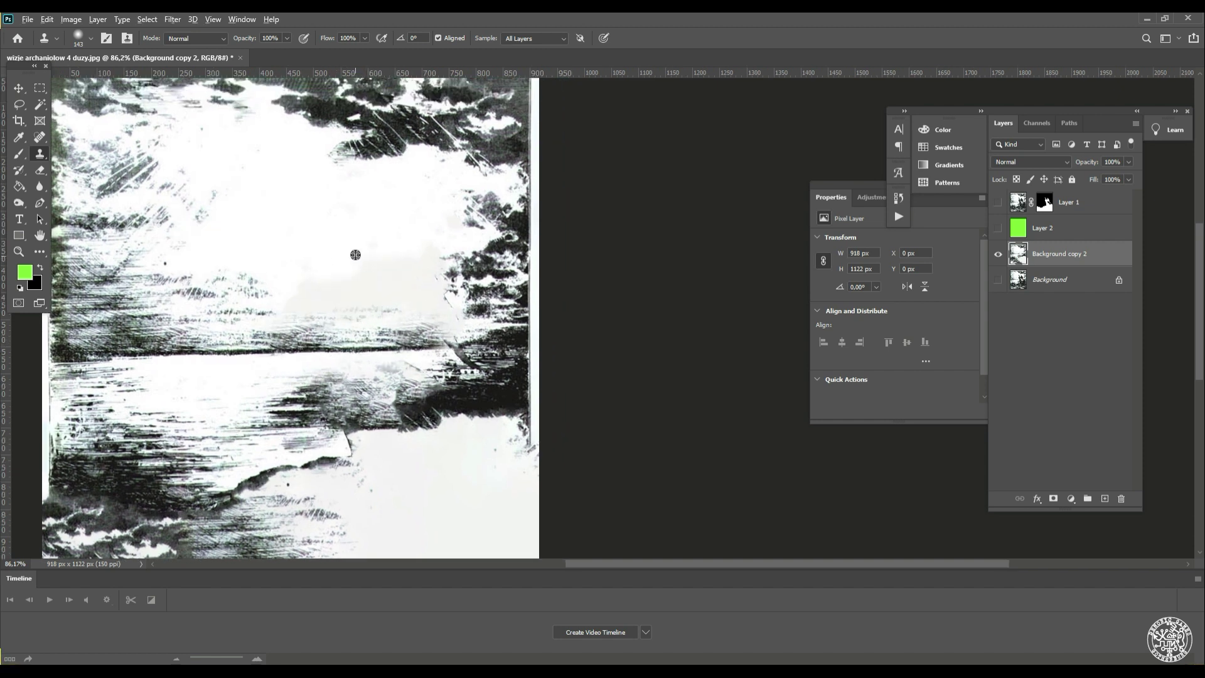
left_click(231, 326, "alt")
mouse_move(377, 315)
left_mouse_down()
mouse_move(410, 315)
mouse_move(395, 320)
left_mouse_up()
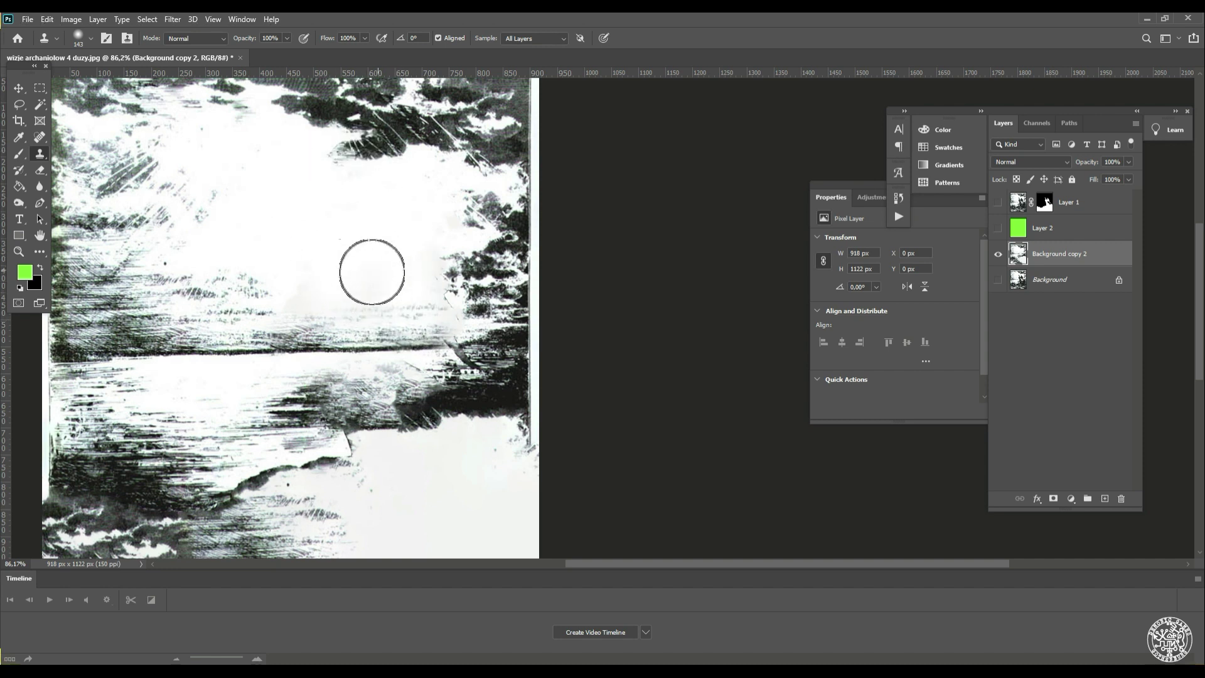
Check the retouched background with Layer 1 shown, test moving the figure over it, and hide Layer 1 again
left_click_drag(393, 430, 331, 390)
scroll(333, 452, "down", 2)
scroll(326, 436, "down", 3)
left_click_drag(274, 421, 459, 353)
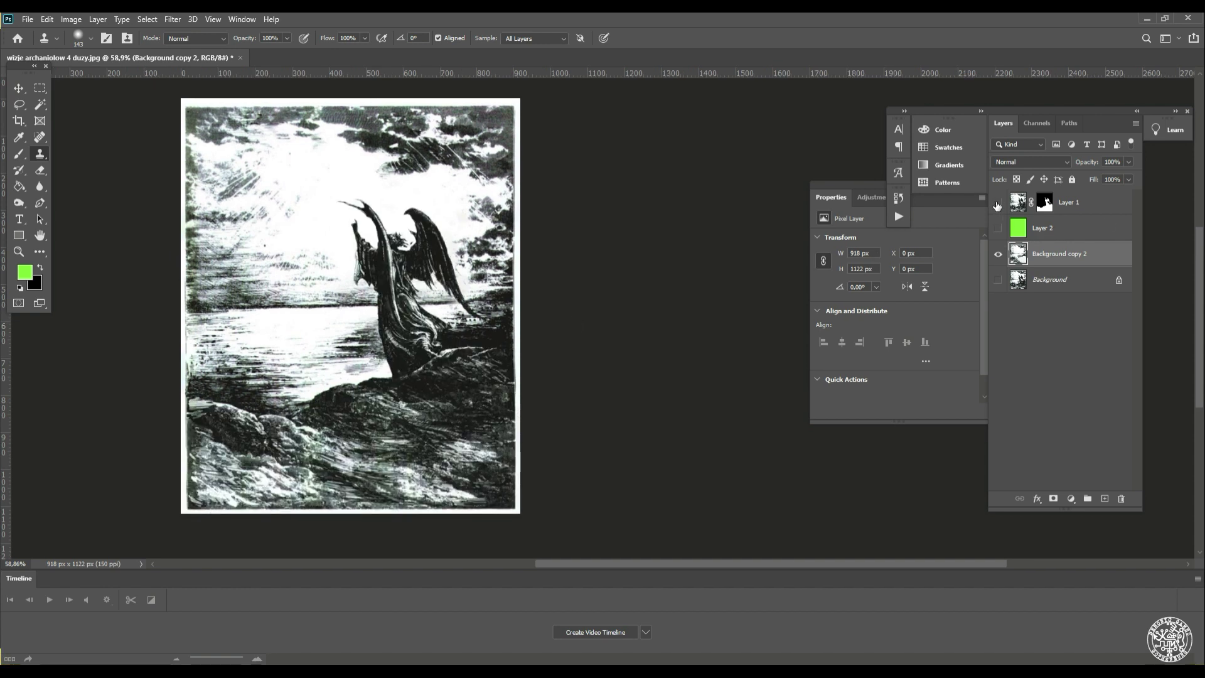
left_click(1006, 202)
key("v")
left_click_drag(373, 416, 396, 468)
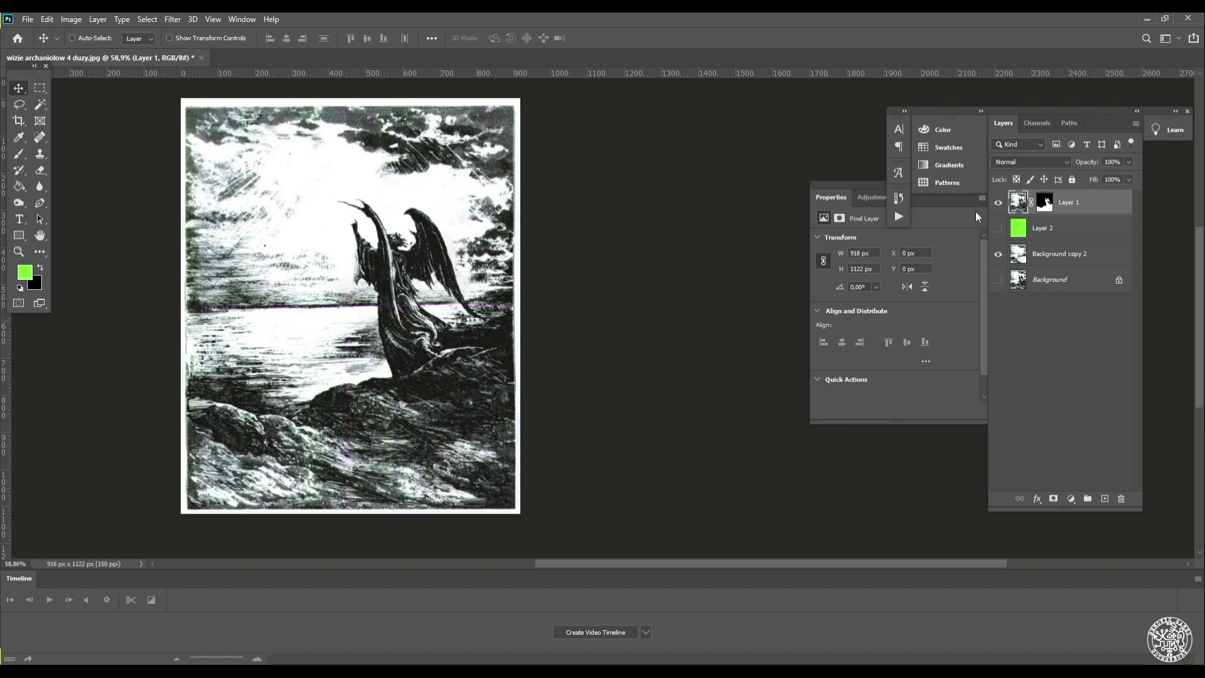
left_click(998, 203)
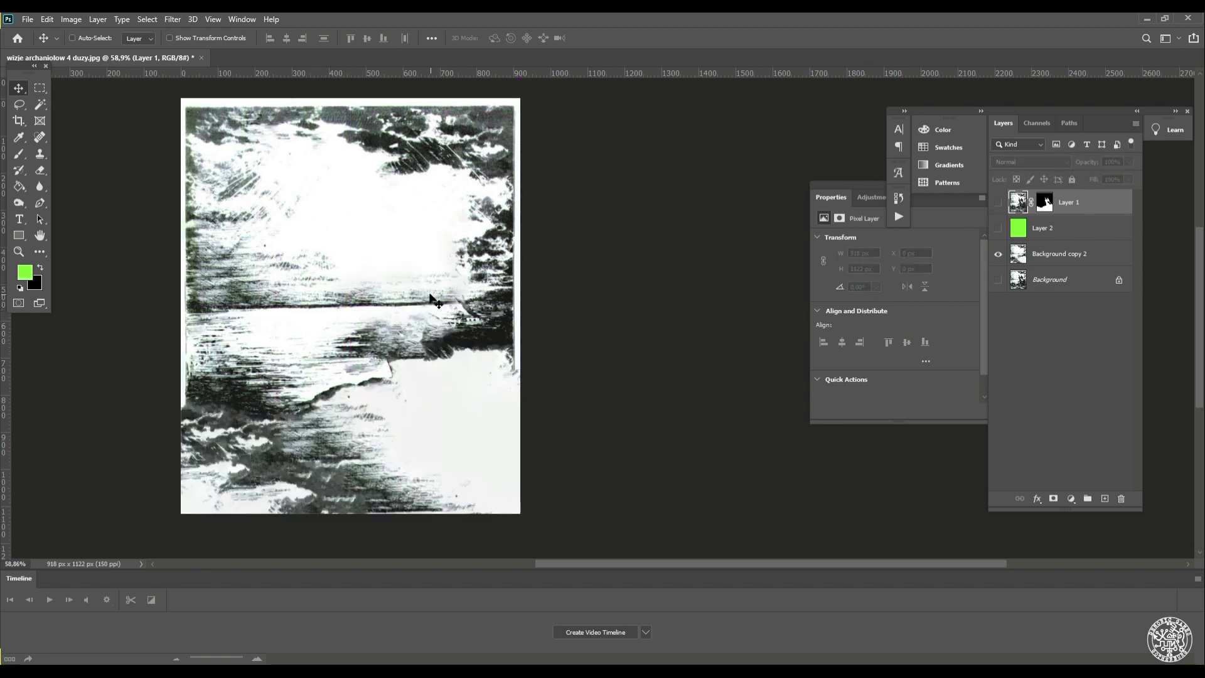
Duplicate Background copy 2, hide the original, and place the green Layer 2, made visible, directly beneath the duplicate
left_click(1059, 259)
left_click(998, 254)
left_click(998, 254)
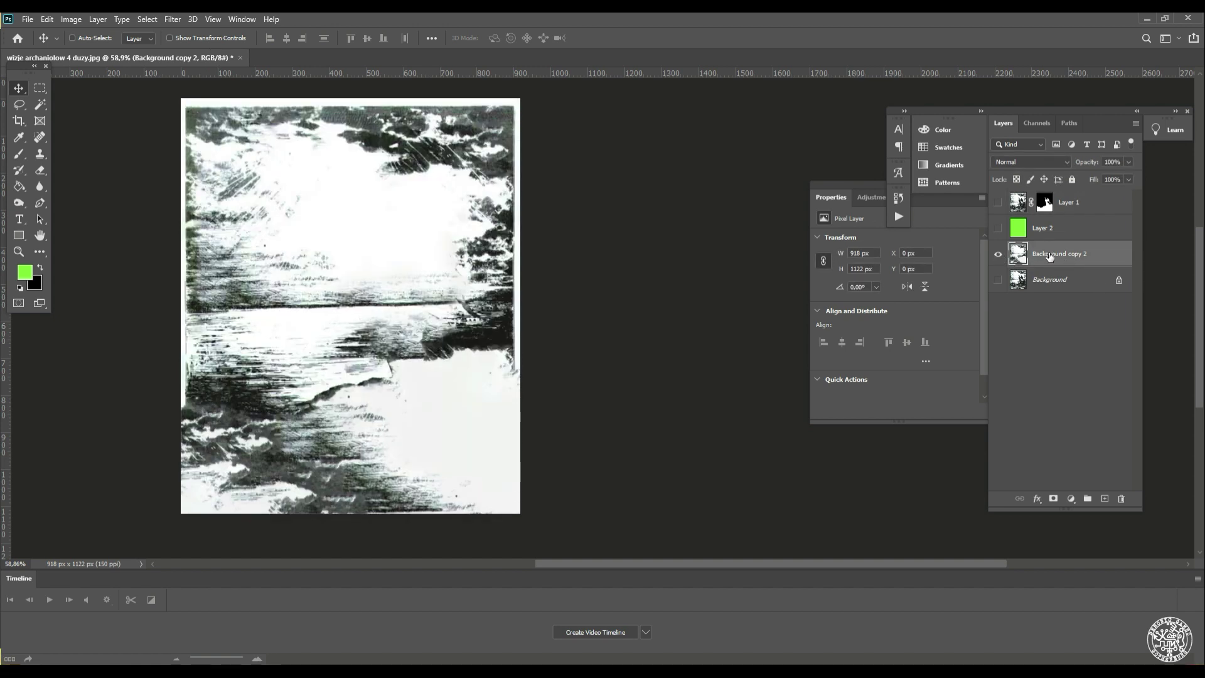
left_click(998, 255)
left_click(998, 254)
key("ctrl+j")
left_click_drag(1042, 228, 1009, 281)
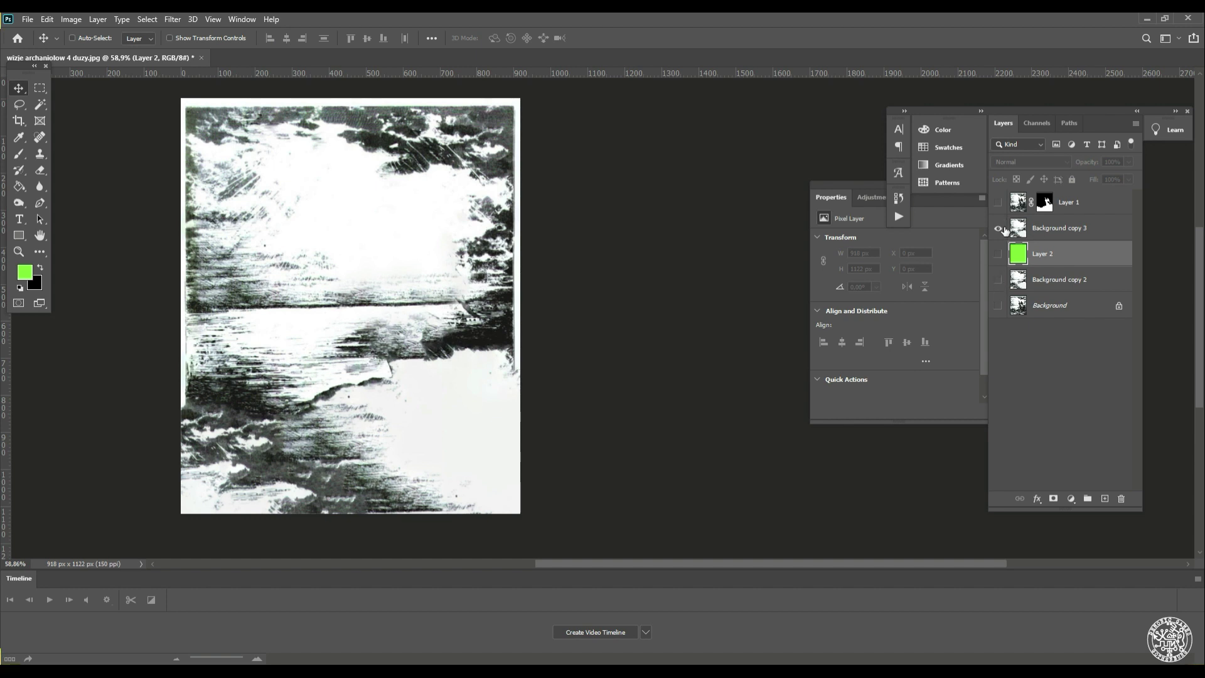
left_click(1017, 238)
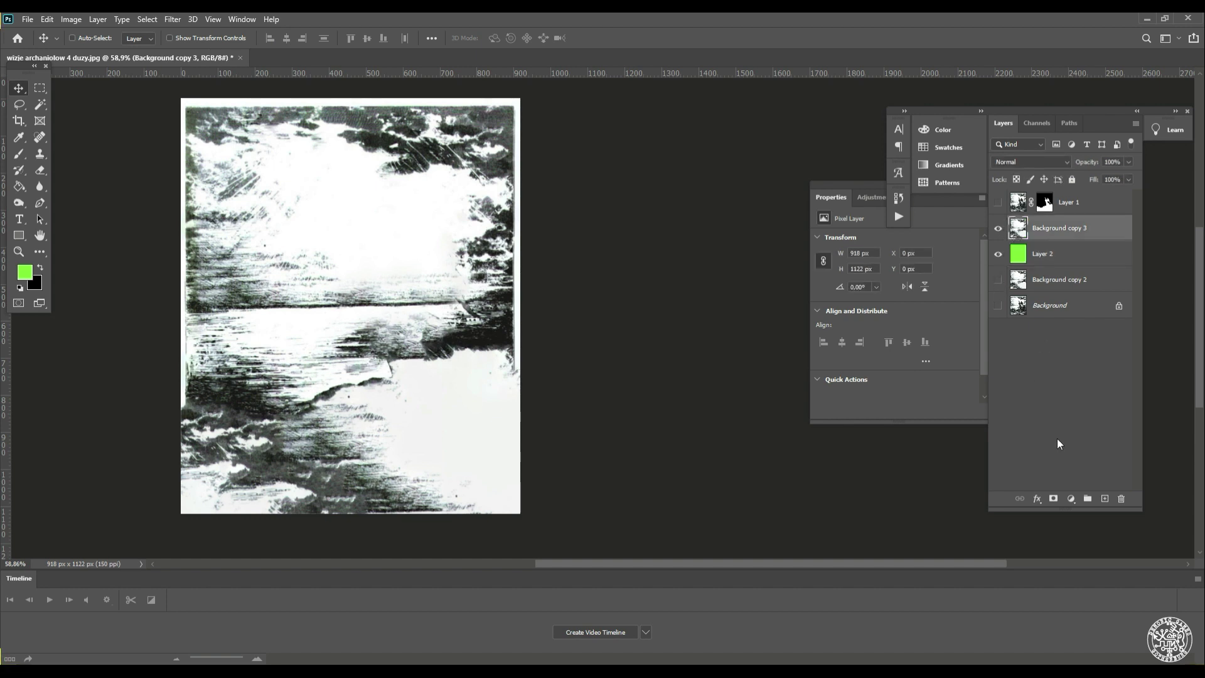
Add a layer mask to Background copy 3 and fill it black over the full-width sky area down to just above the horizon
left_click(1054, 500)
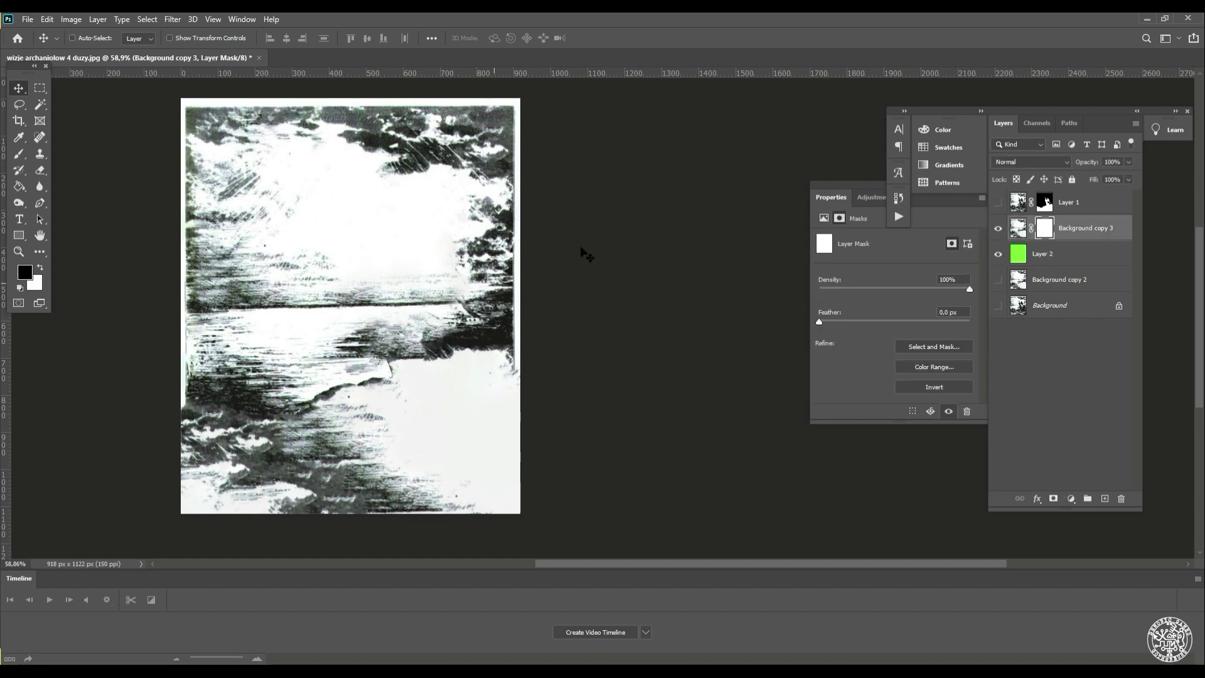
left_click(38, 90)
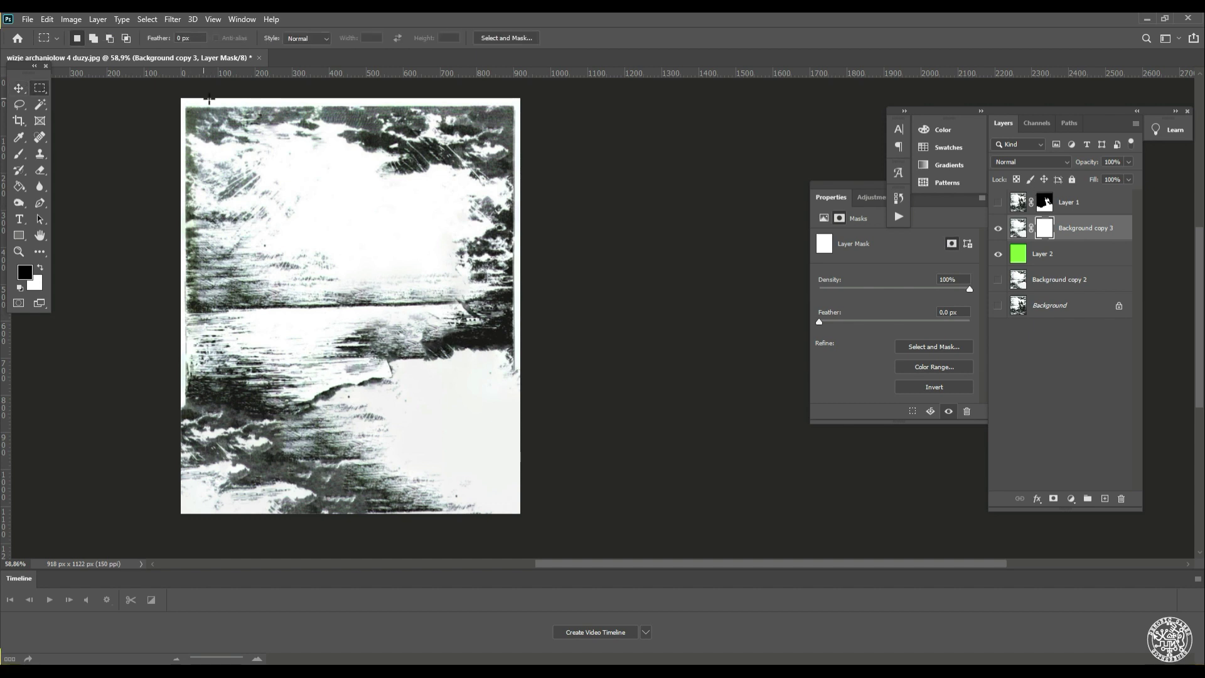
left_click_drag(159, 89, 556, 293)
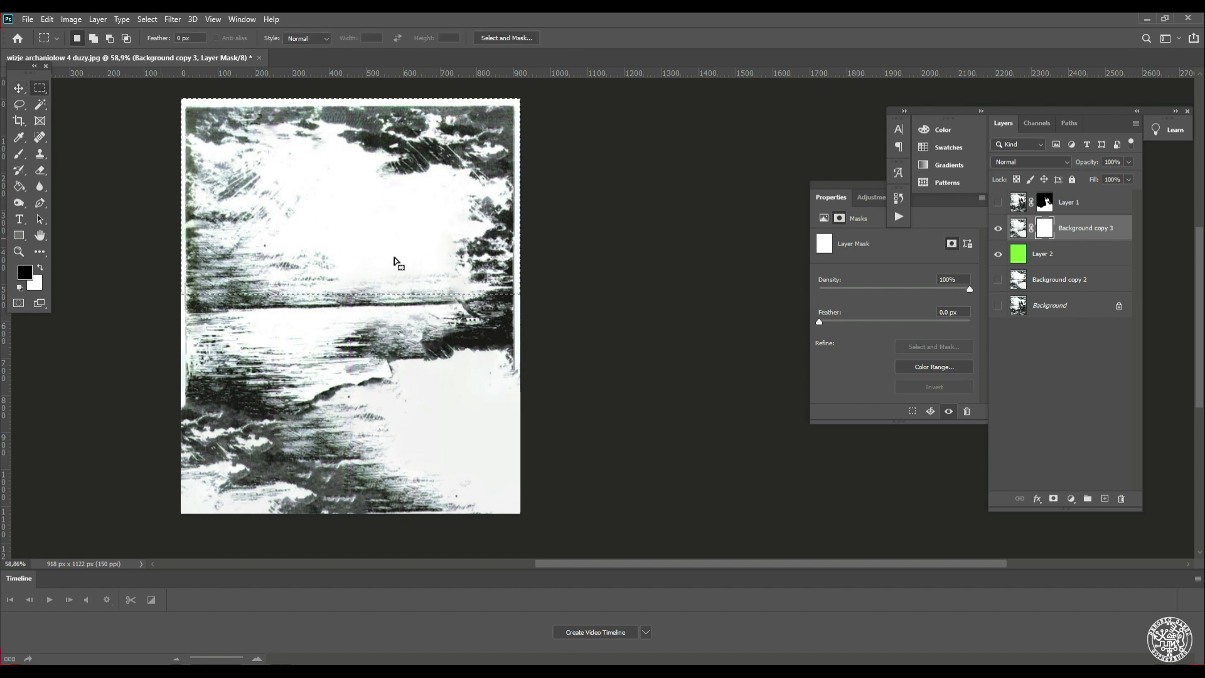
left_click(18, 193)
left_click(344, 194)
key("m")
key("ctrl+d")
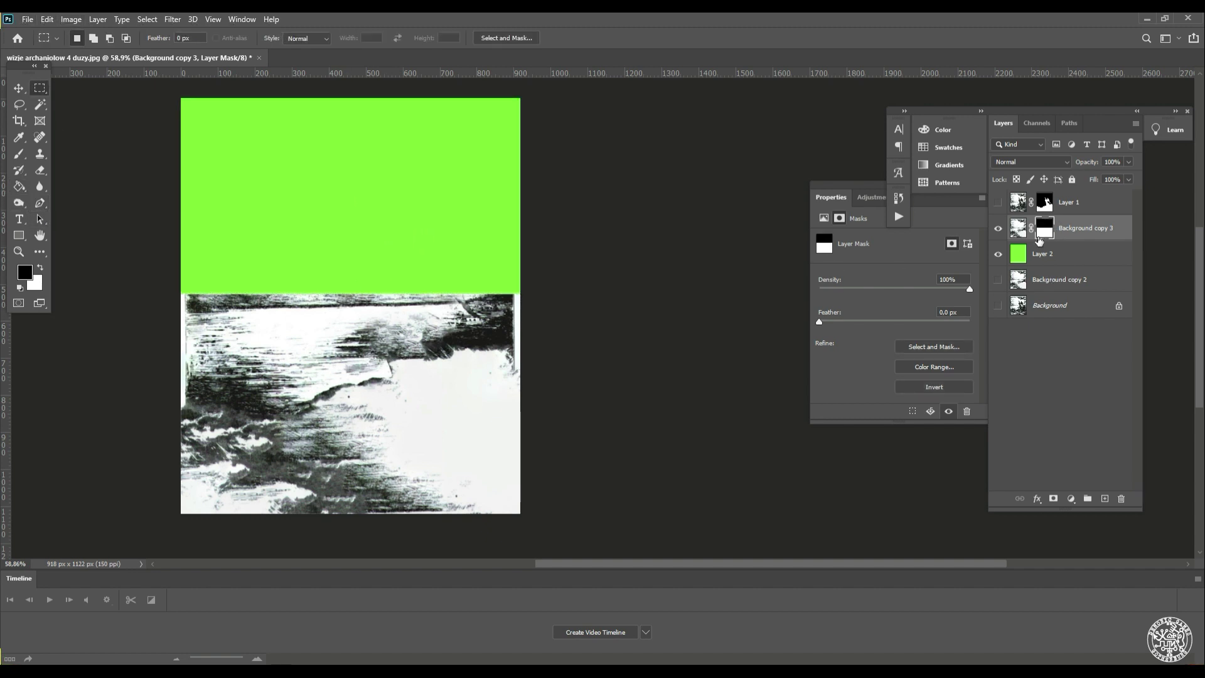
View Background copy 3's mask on its own, return to the image, and inspect the masked edge above the horizon
left_click(1040, 238, "alt")
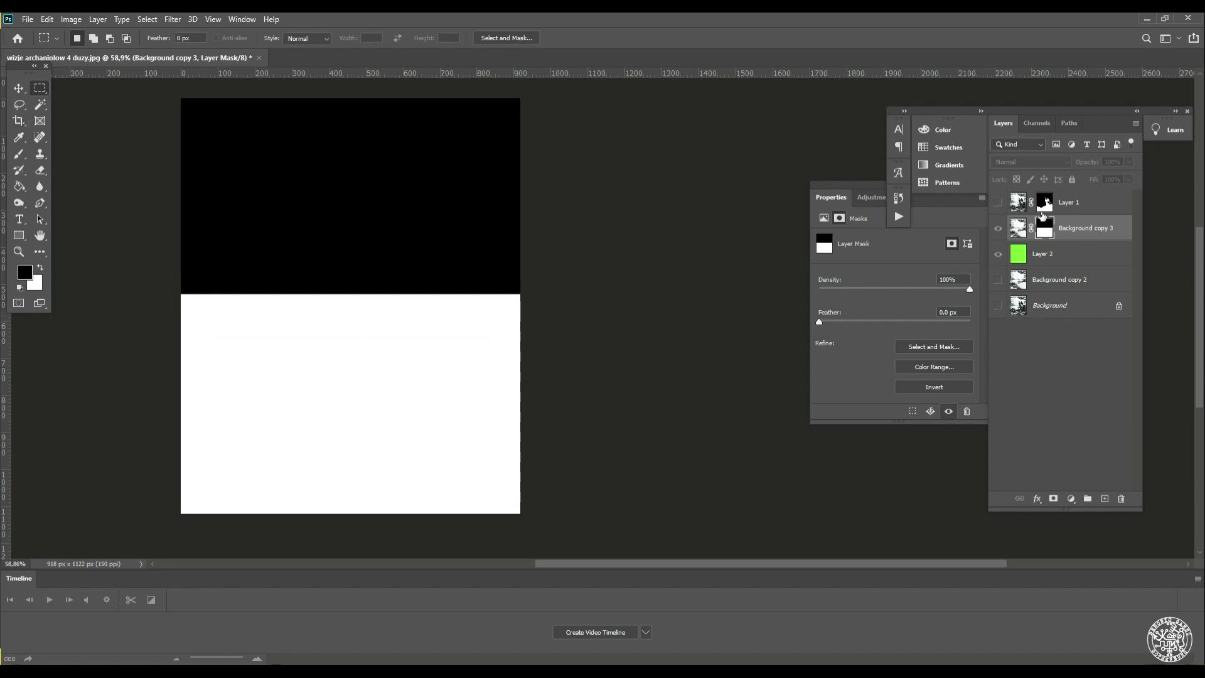
left_click(1043, 225, "alt")
scroll(182, 377, "up", 3)
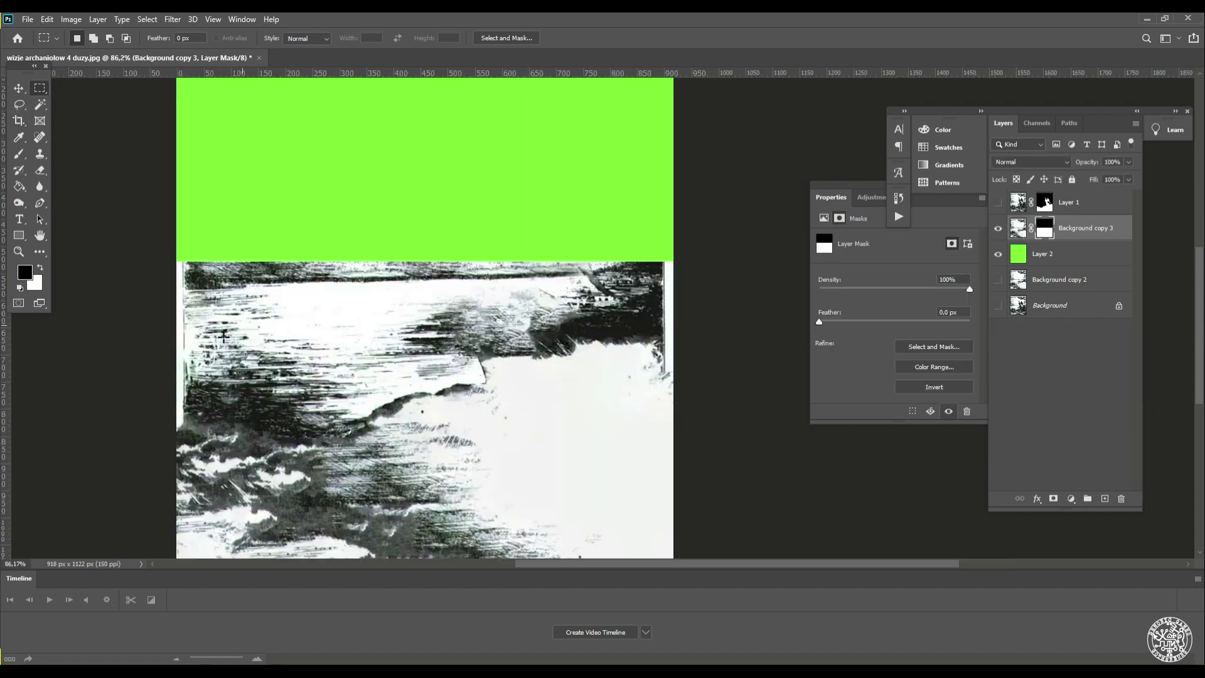
Paint black on Background copy 3's mask with the Brush to remove the sky remnants down to the left and middle horizon
scroll(232, 328, "up", 2)
key("b")
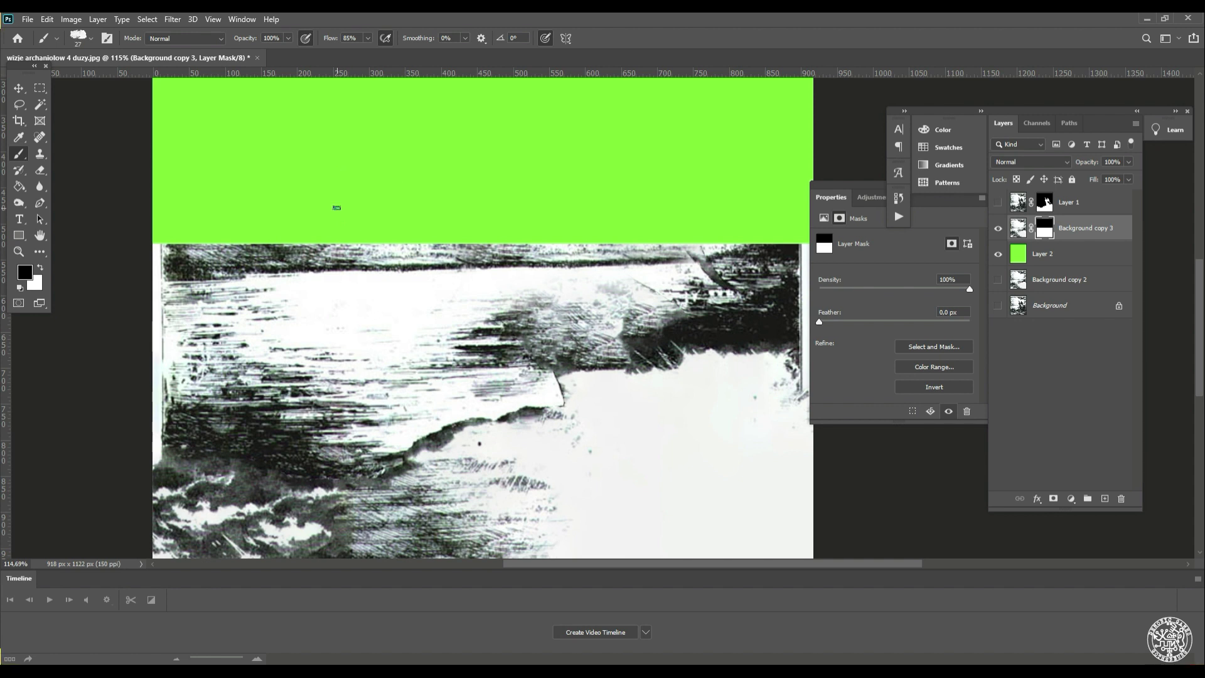
mouse_move(284, 228)
left_mouse_down()
mouse_move(157, 257)
mouse_move(349, 246)
left_mouse_up()
left_click_drag(213, 258, 419, 259)
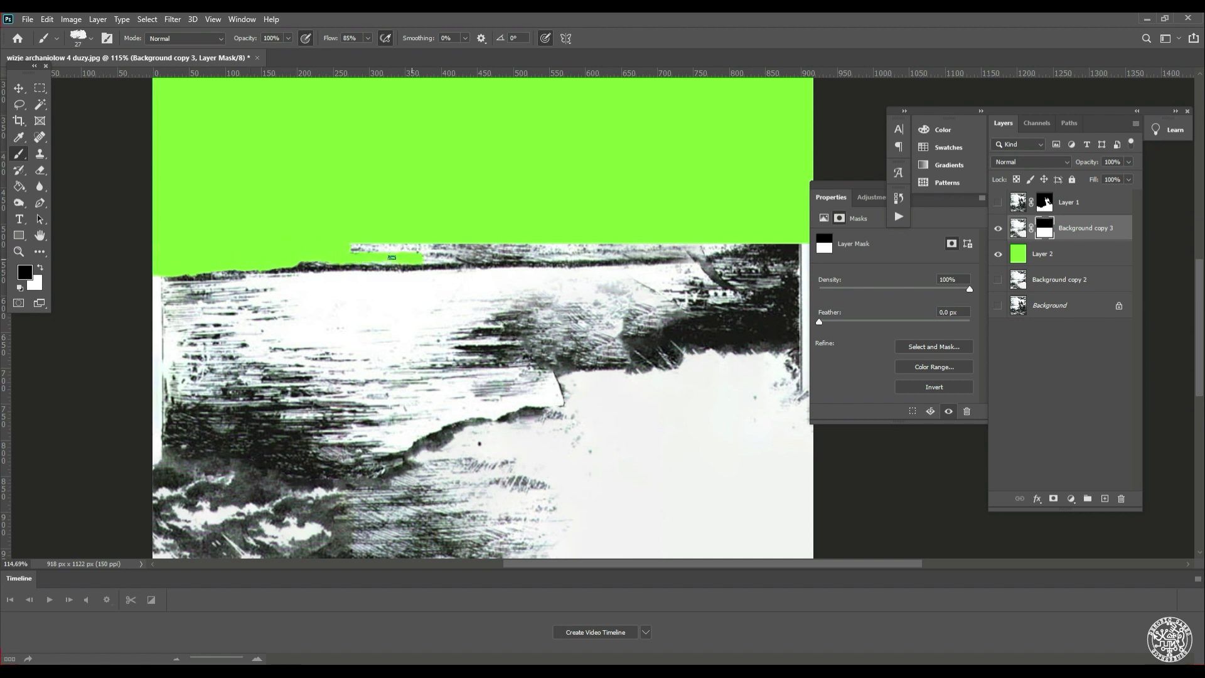
left_click_drag(333, 258, 493, 242)
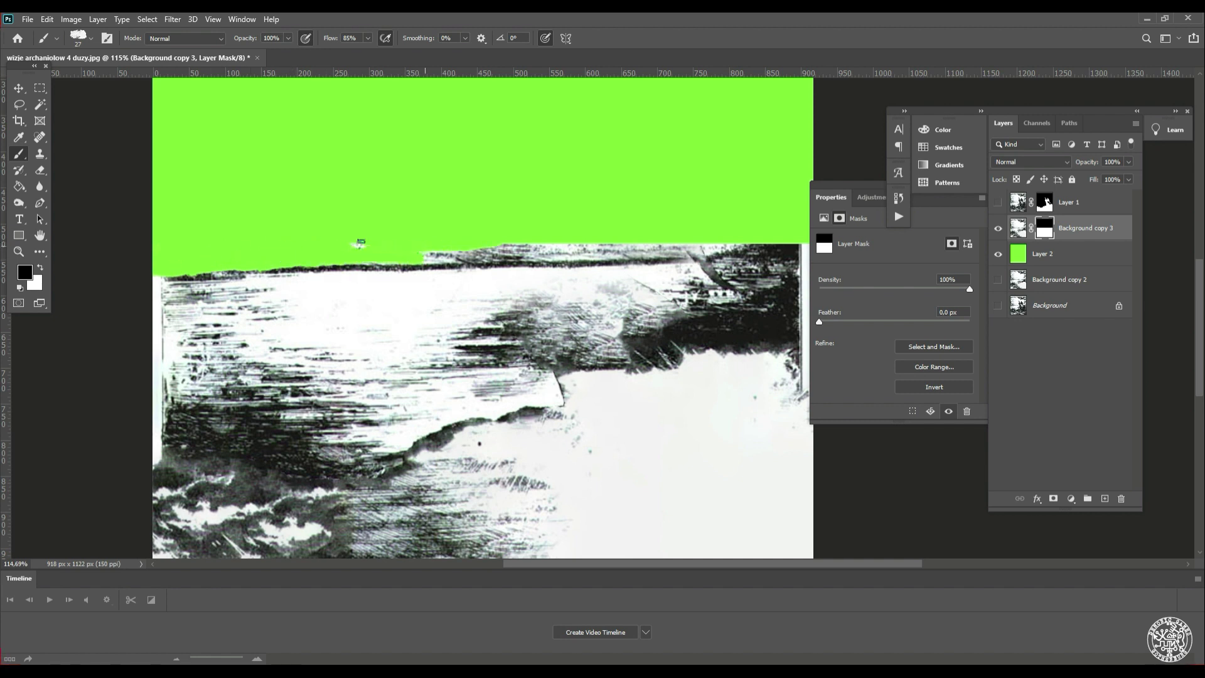
mouse_move(412, 248)
left_mouse_down()
mouse_move(578, 252)
mouse_move(467, 248)
left_mouse_up()
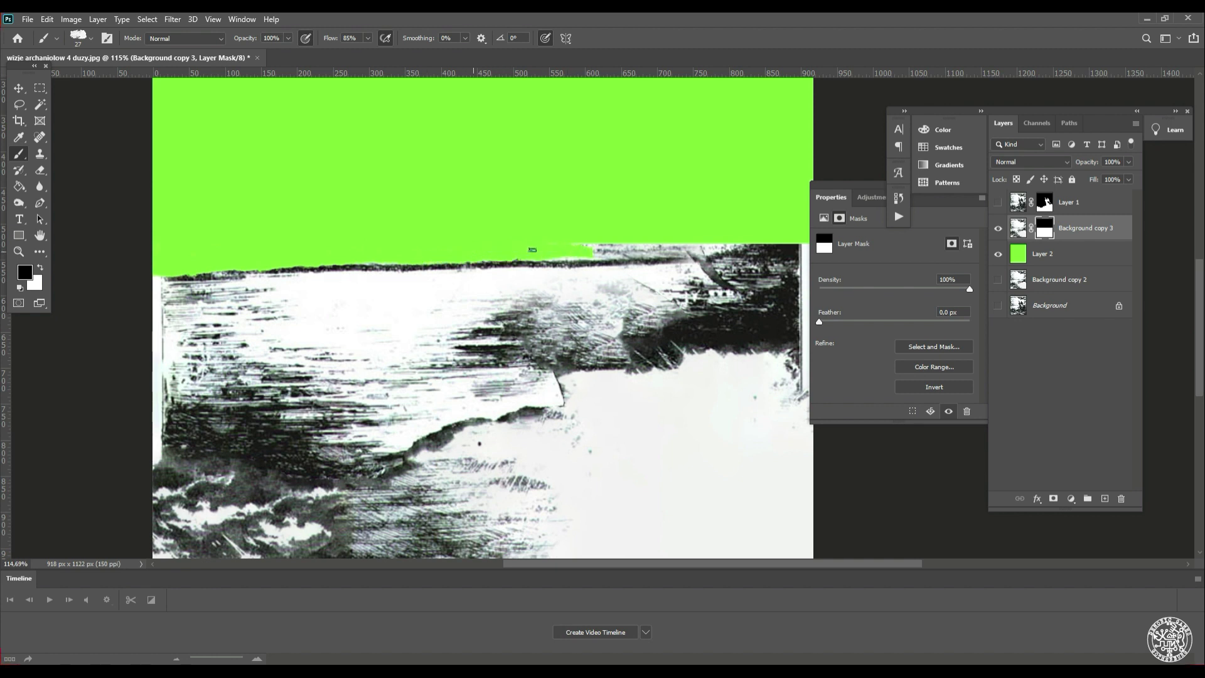
Paint out the remaining sky strip above the horizon's right part on the mask and review the full sea edge
scroll(571, 248, "right", 3)
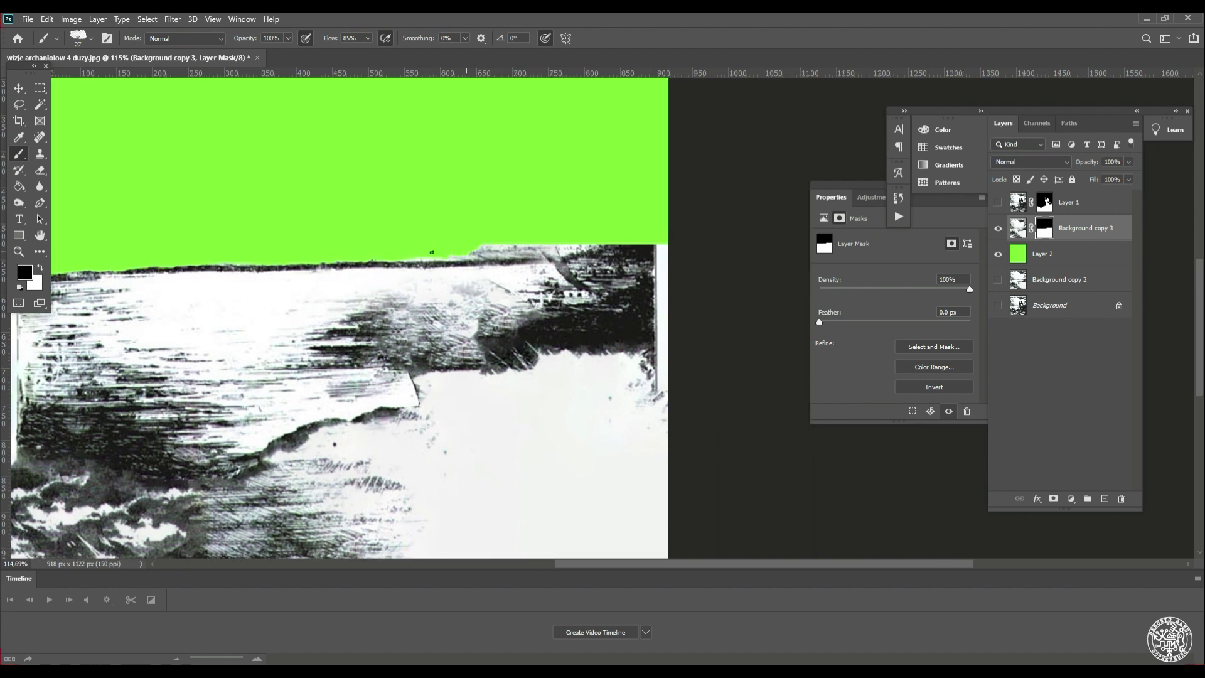
left_click_drag(491, 252, 461, 246)
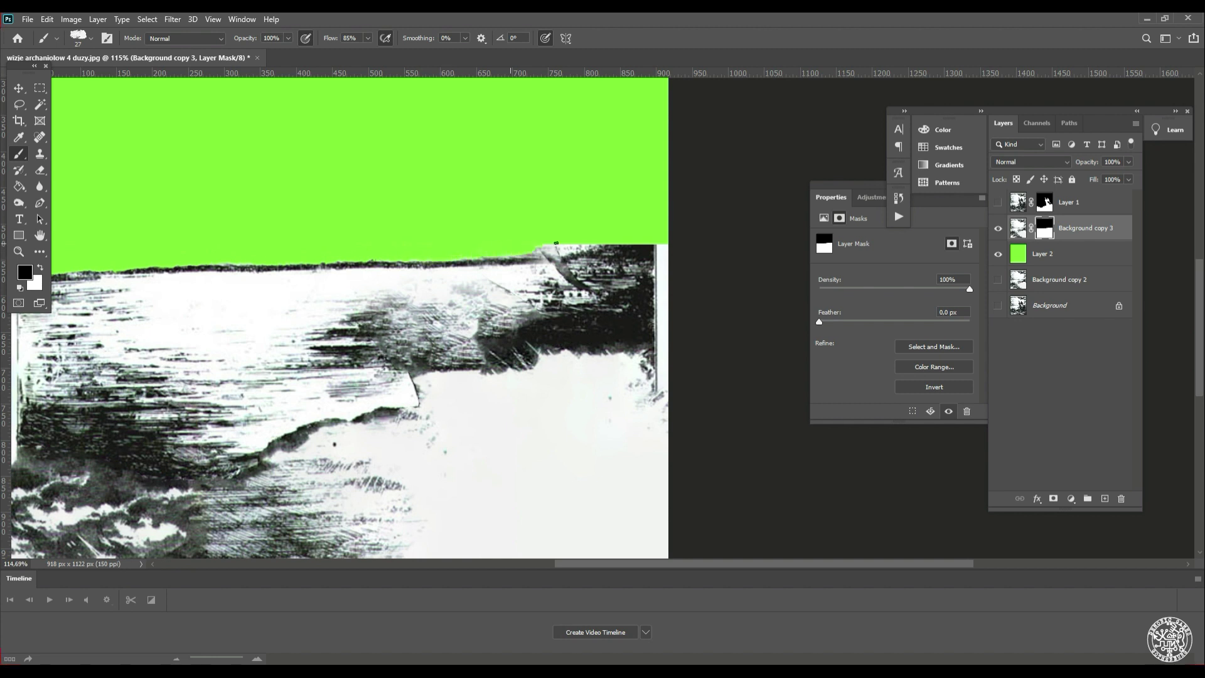
mouse_move(544, 247)
left_mouse_down()
mouse_move(670, 245)
mouse_move(615, 238)
mouse_move(588, 243)
mouse_move(650, 248)
left_mouse_up()
left_click_drag(418, 218, 515, 233)
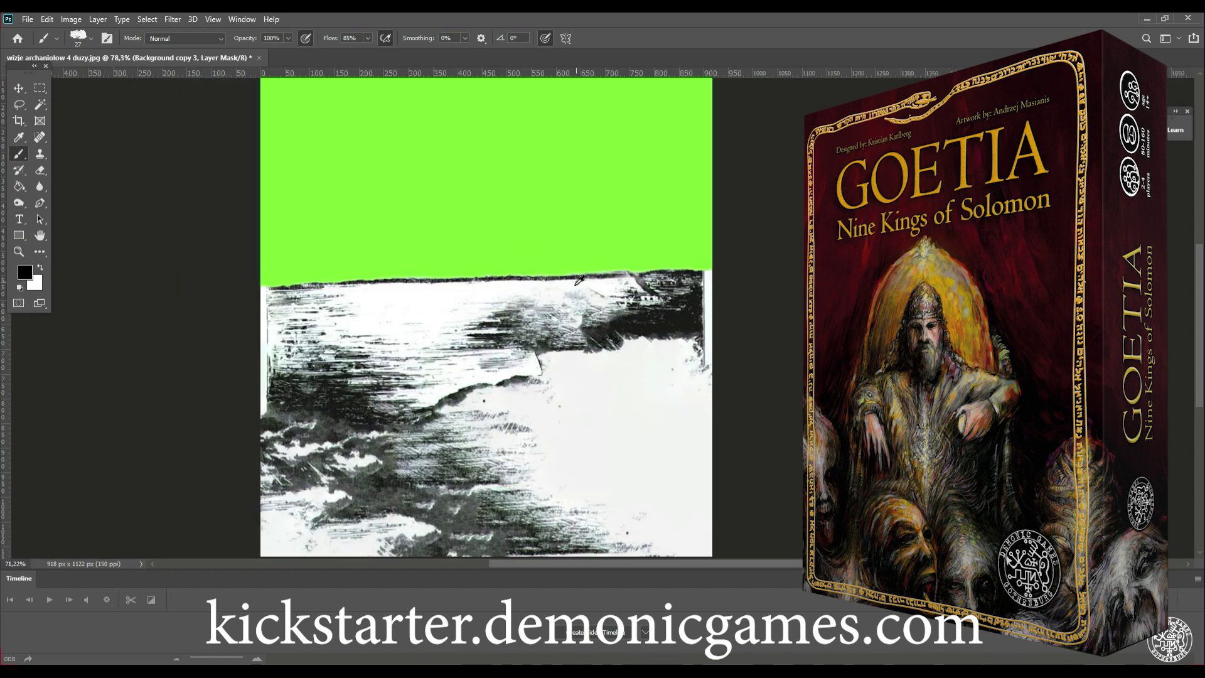
scroll(533, 245, "down", 4)
scroll(542, 377, "down", 2)
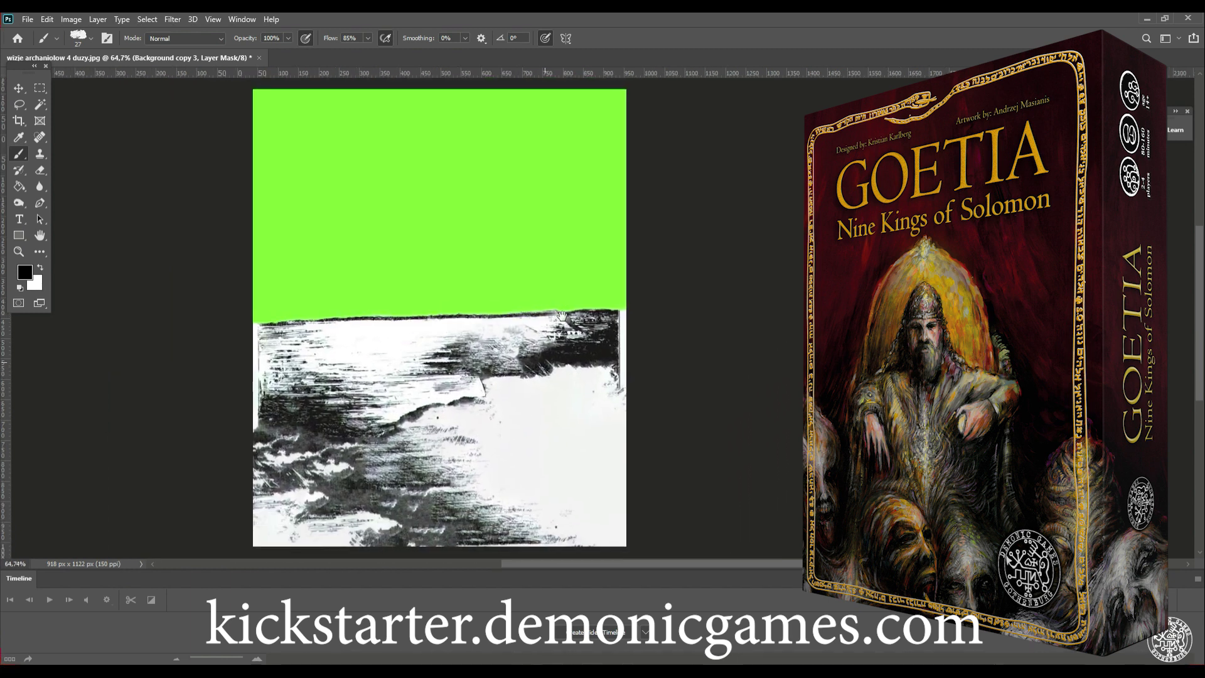
scroll(531, 400, "down", 1)
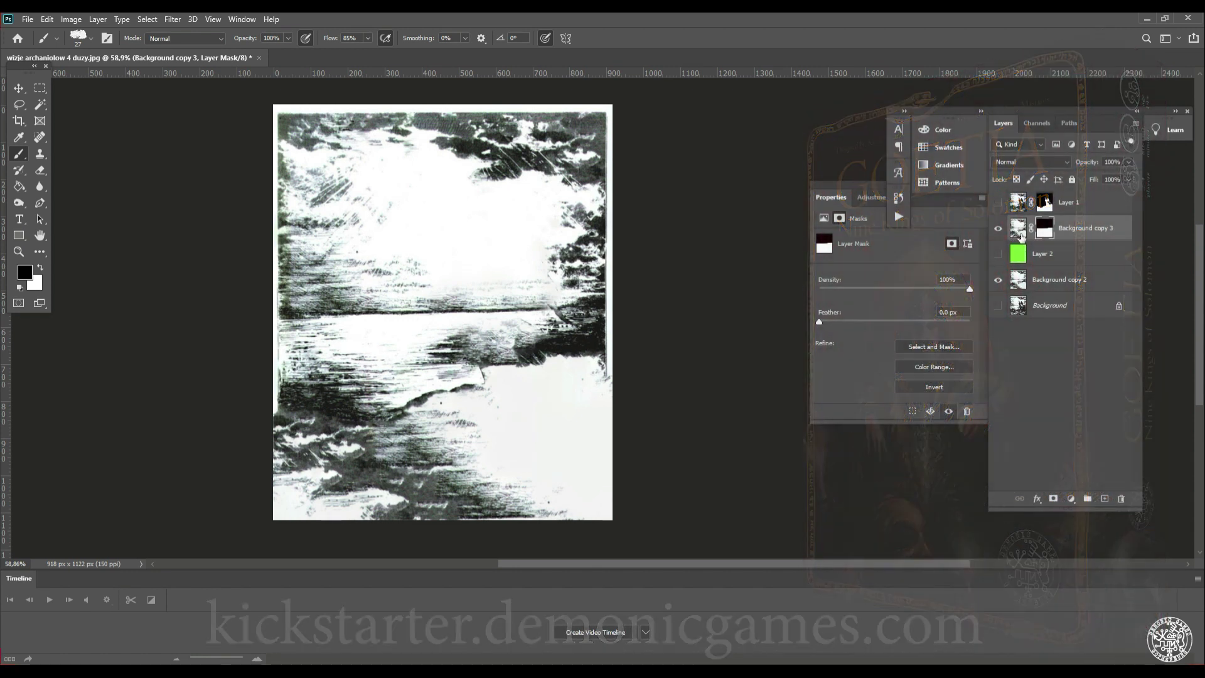
Try shifting Background copy 3 over the background, show Layer 1, and try moving the winged figure vertically
left_click(1018, 228)
key("v")
left_click_drag(440, 347, 477, 372)
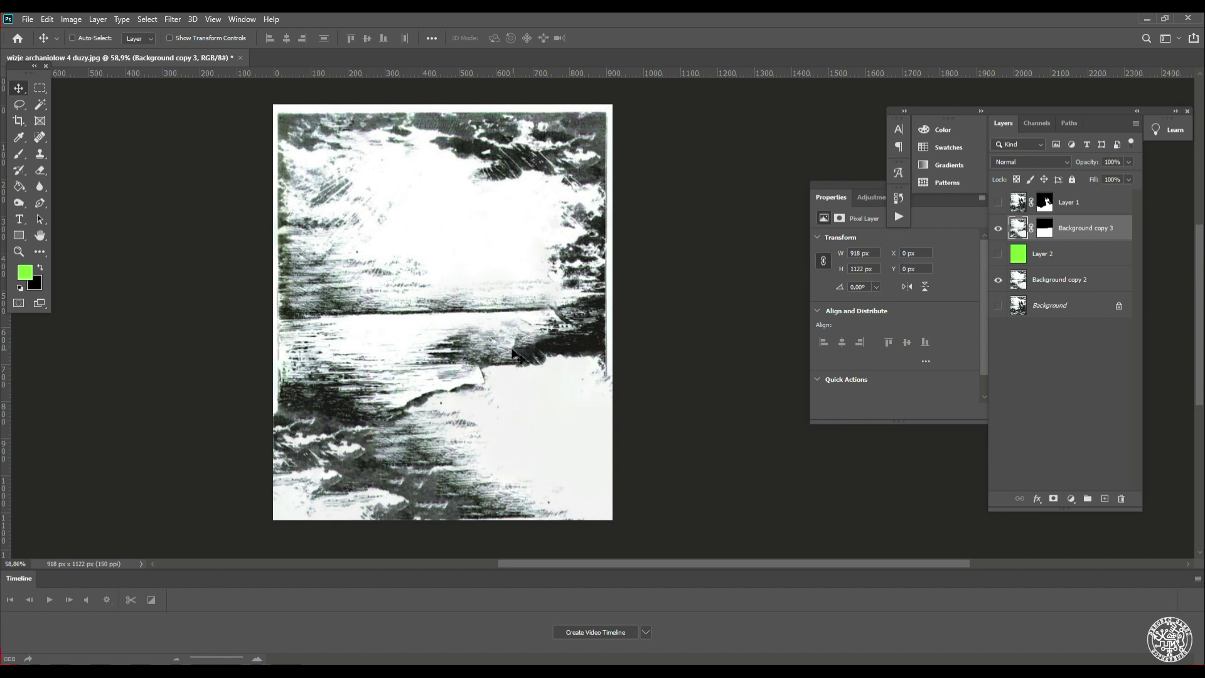
left_click(998, 202)
left_click(1067, 202)
left_click_drag(477, 395, 475, 440)
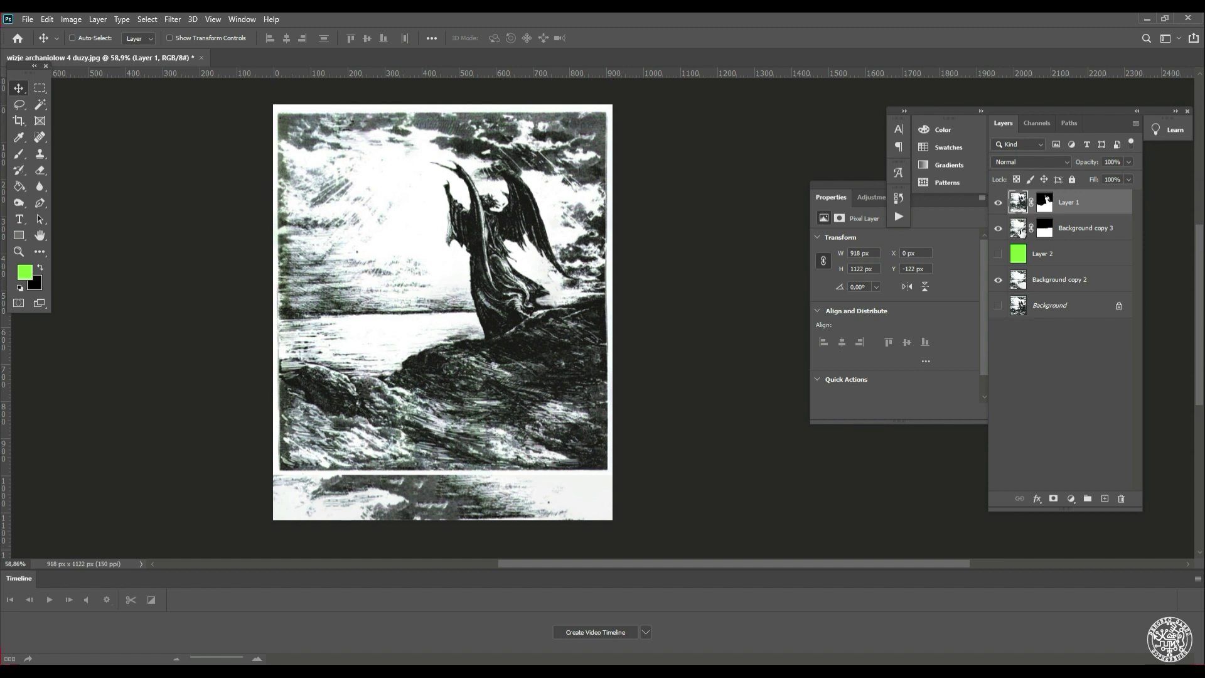
Try moving Background copy 3 vertically beneath the raised winged figure to test the layered sea
left_click(1025, 230)
left_click_drag(517, 375, 526, 386)
left_click_drag(502, 430, 509, 363)
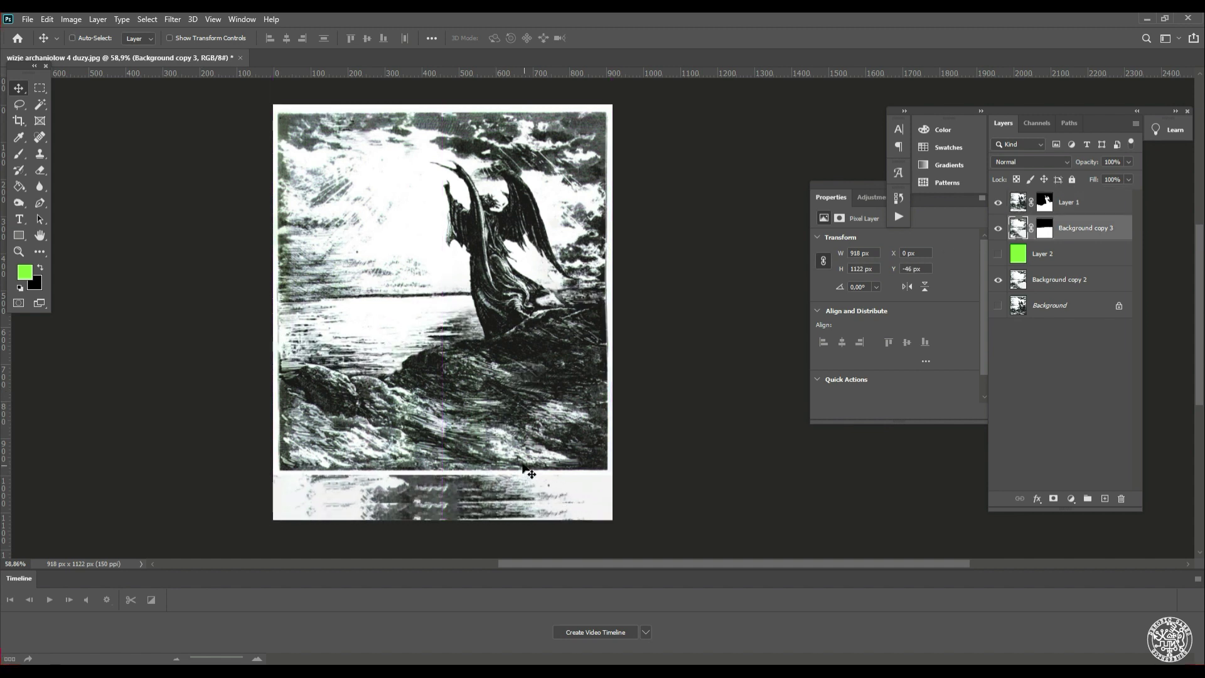
left_click_drag(527, 471, 528, 487)
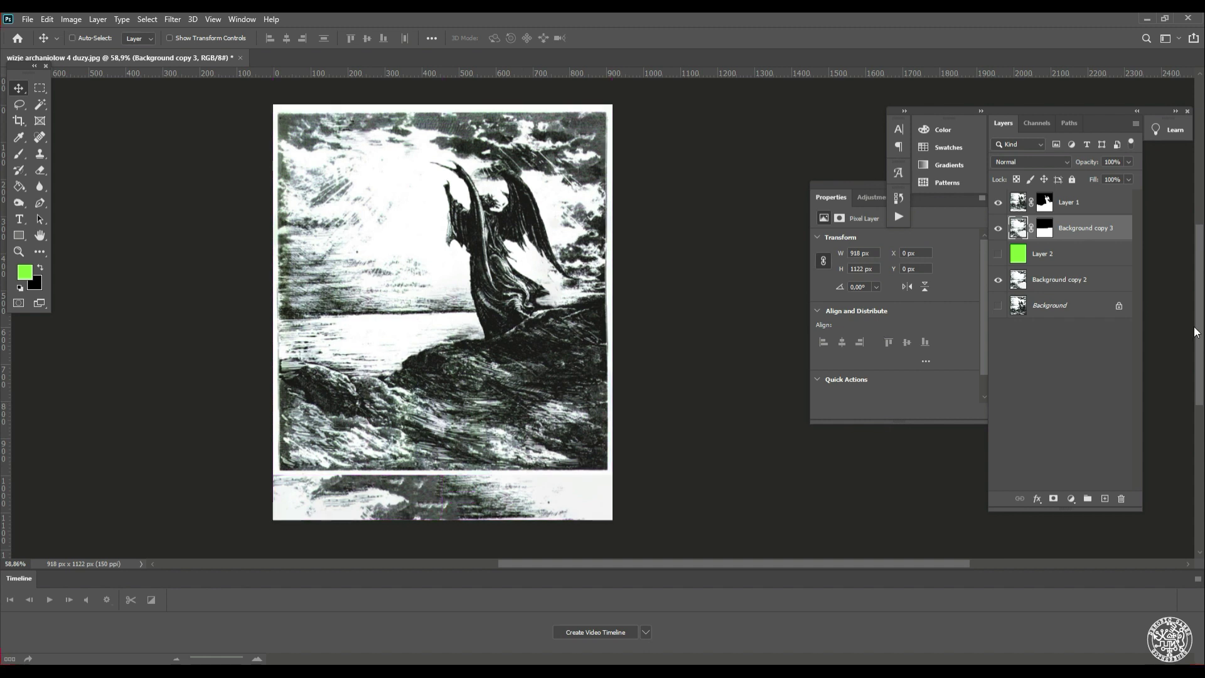
Hide Background copy 3, test moving Layer 1 over the plain background, and switch back to viewing Background copy 3 without the figure
left_click(999, 229)
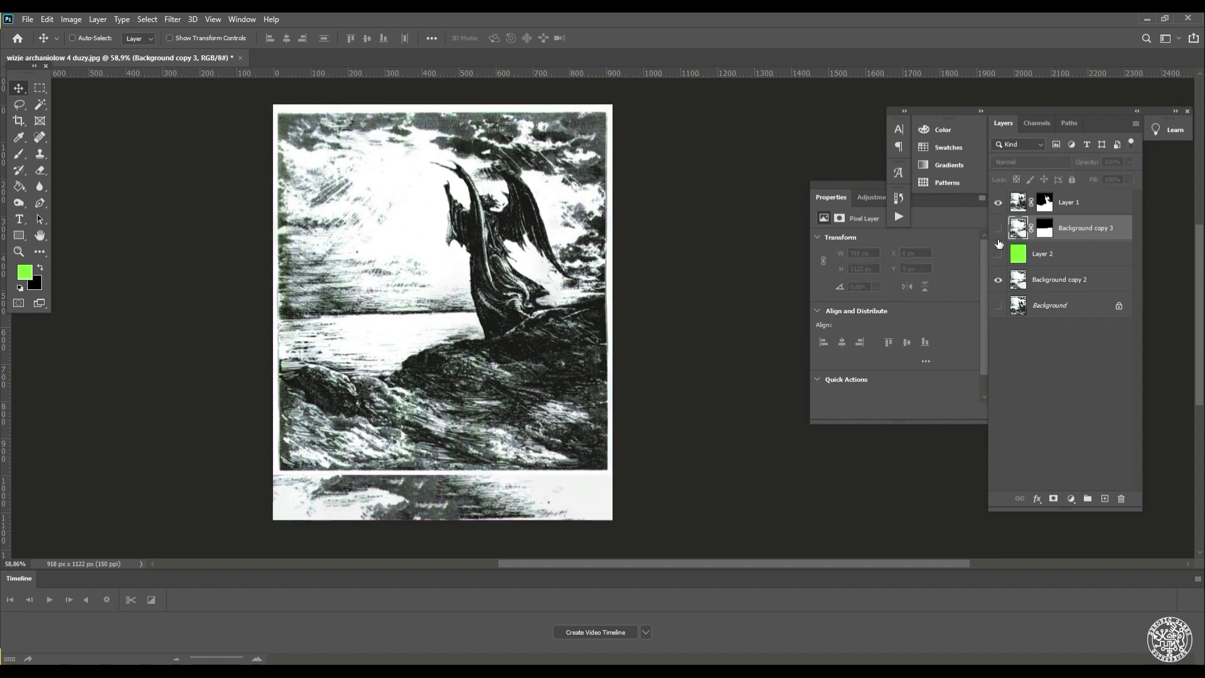
left_click(998, 202)
left_click(1067, 202)
left_click_drag(479, 349, 519, 409)
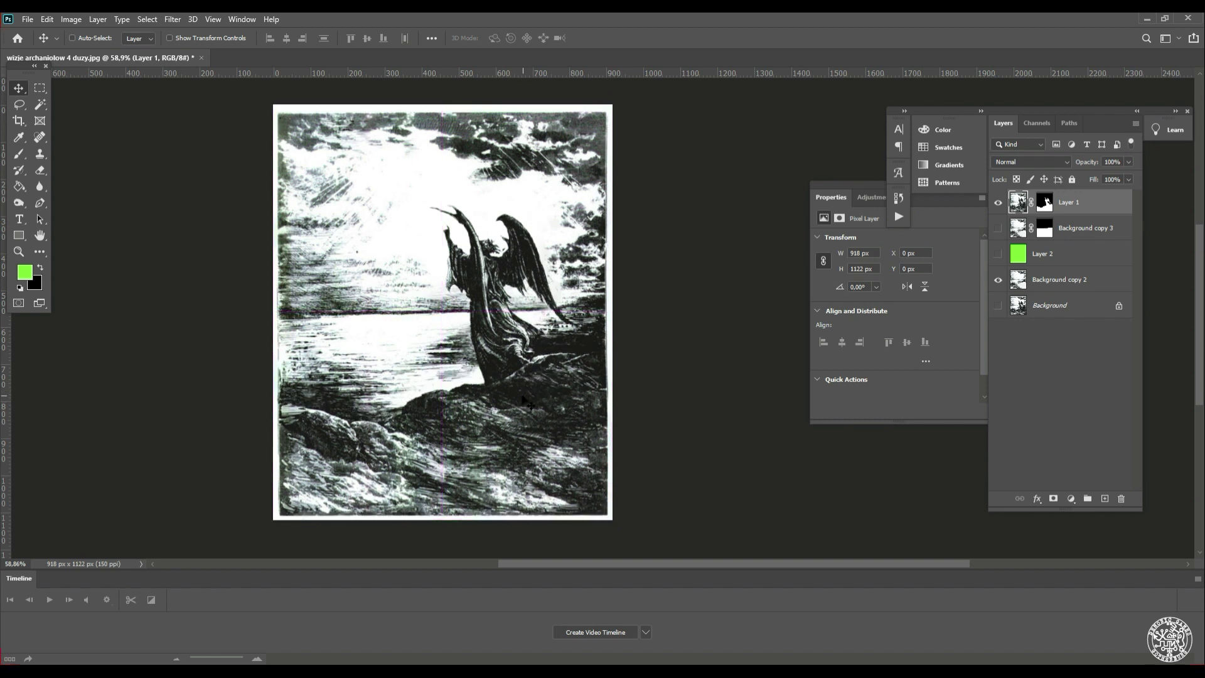
left_click(996, 209)
left_click(996, 231)
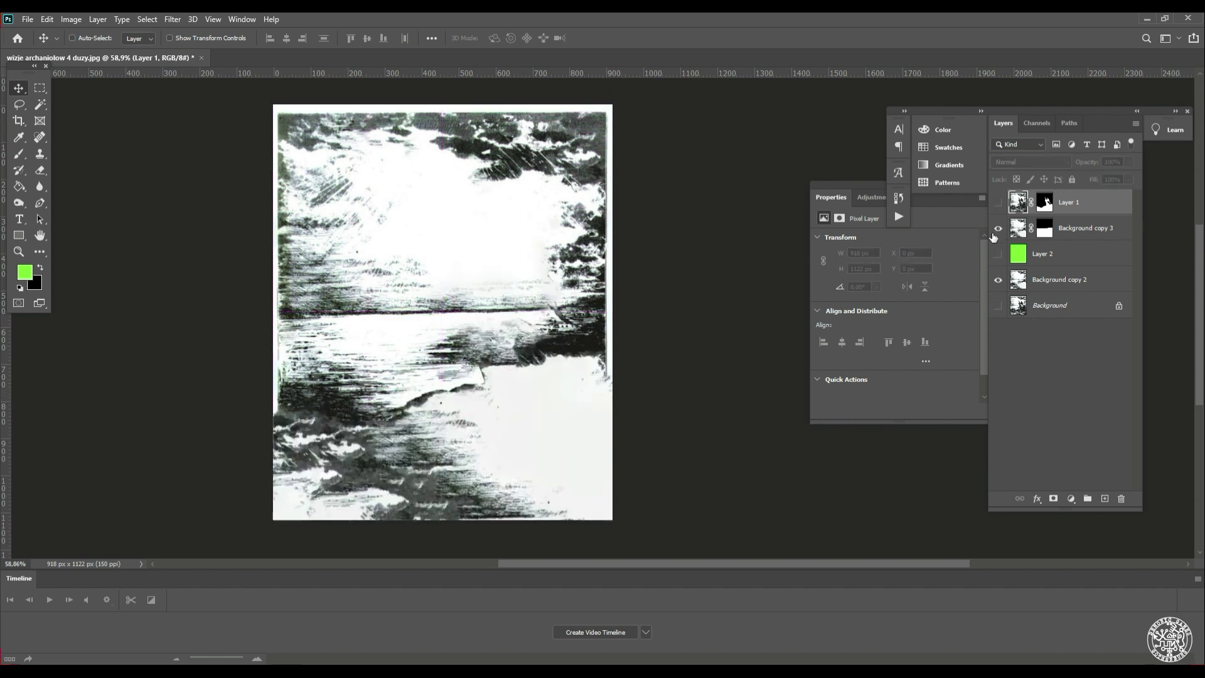
Invert Background copy 3's layer mask so it reveals the sky, and test moving that layer over the background
left_click(1017, 234)
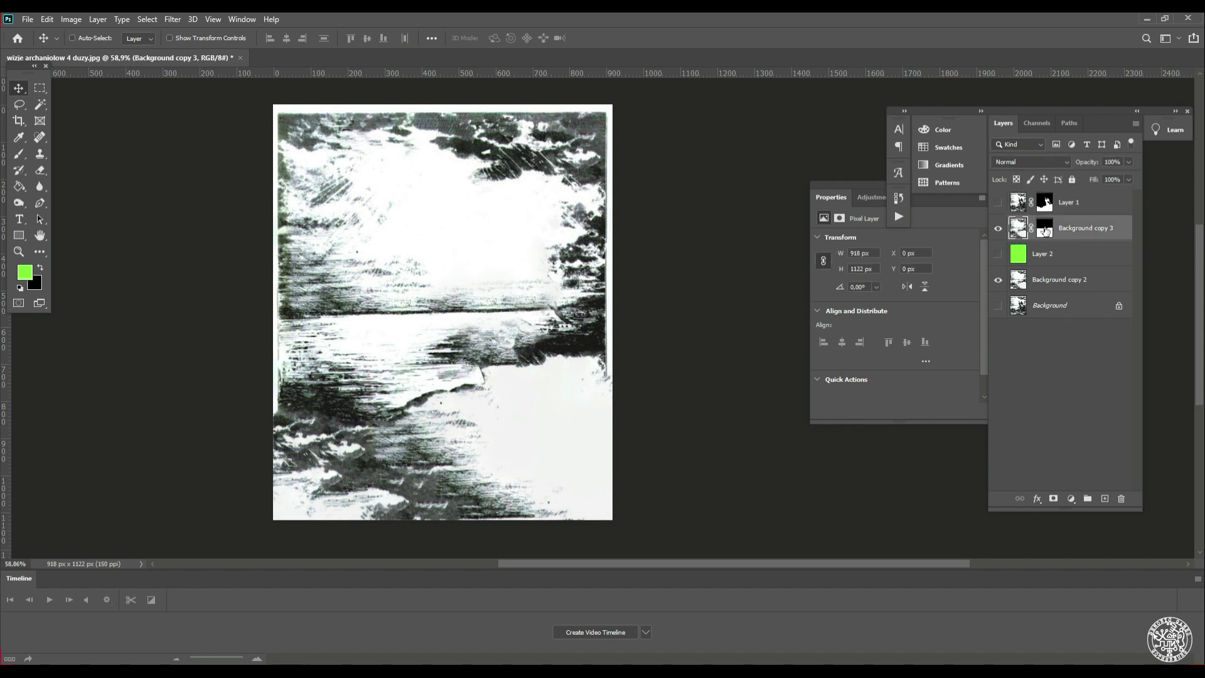
left_click(1042, 232)
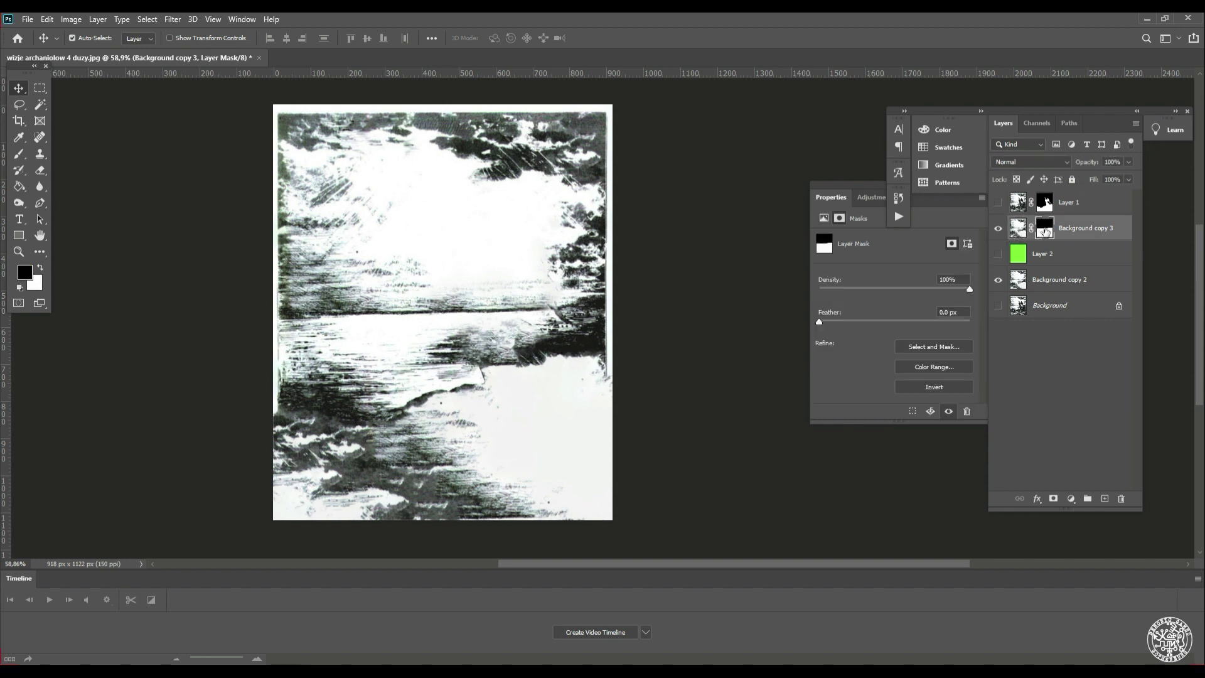
key("ctrl+i")
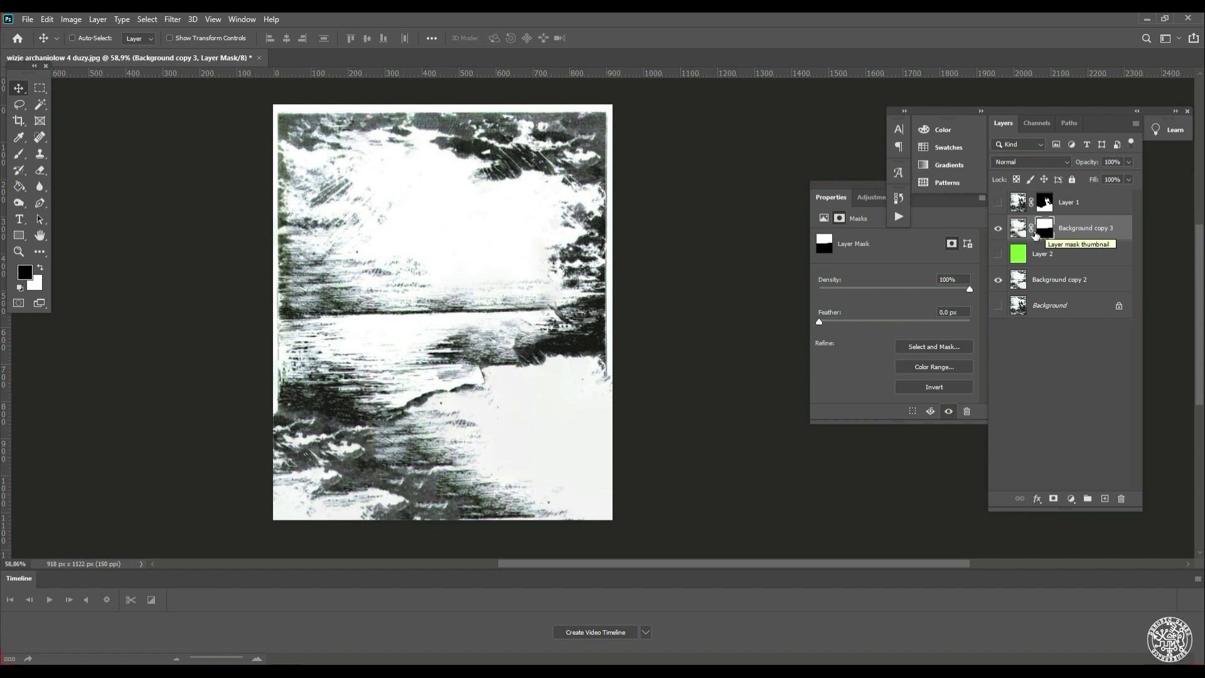
left_click_drag(528, 300, 501, 239)
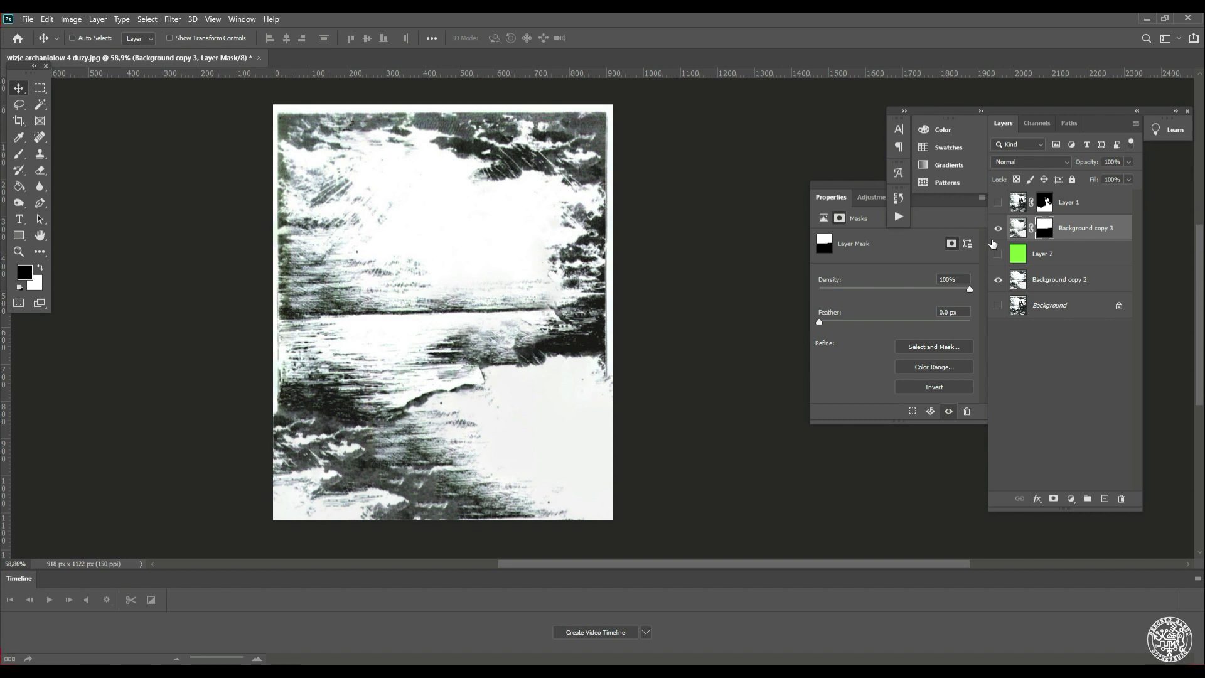
Hide Background copy 3 and Background copy 2, and show only Layer 1 with the figure and rocks
left_click(999, 229)
left_click(999, 280)
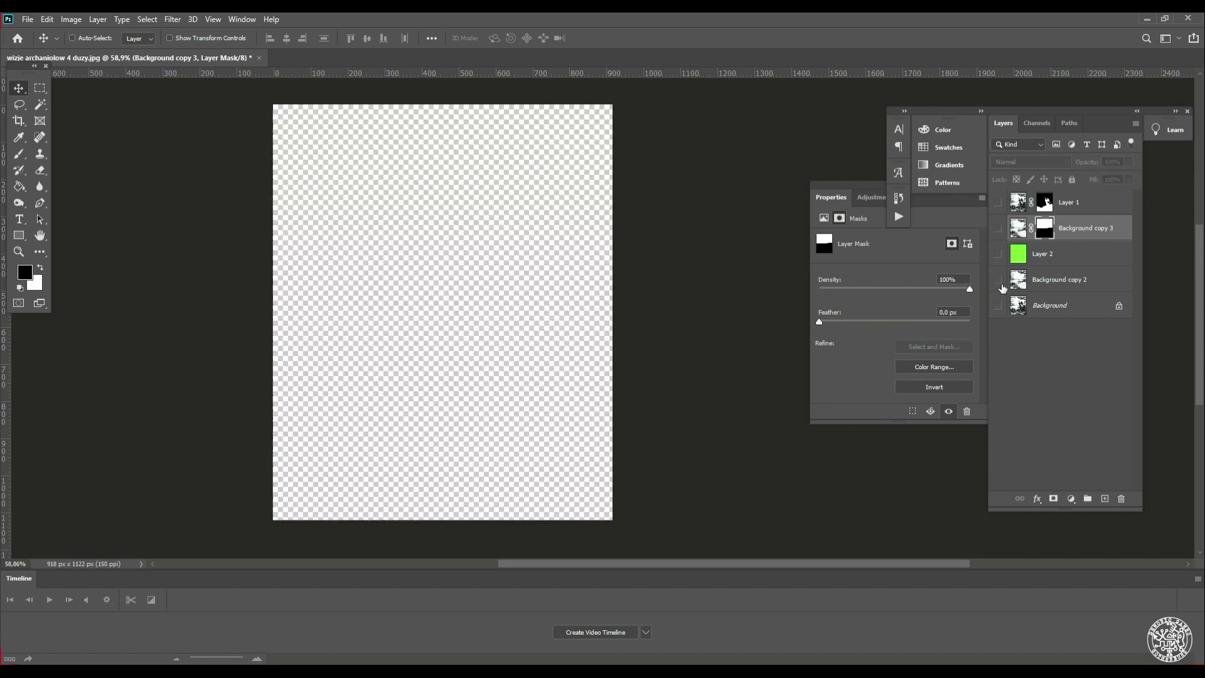
left_click(999, 202)
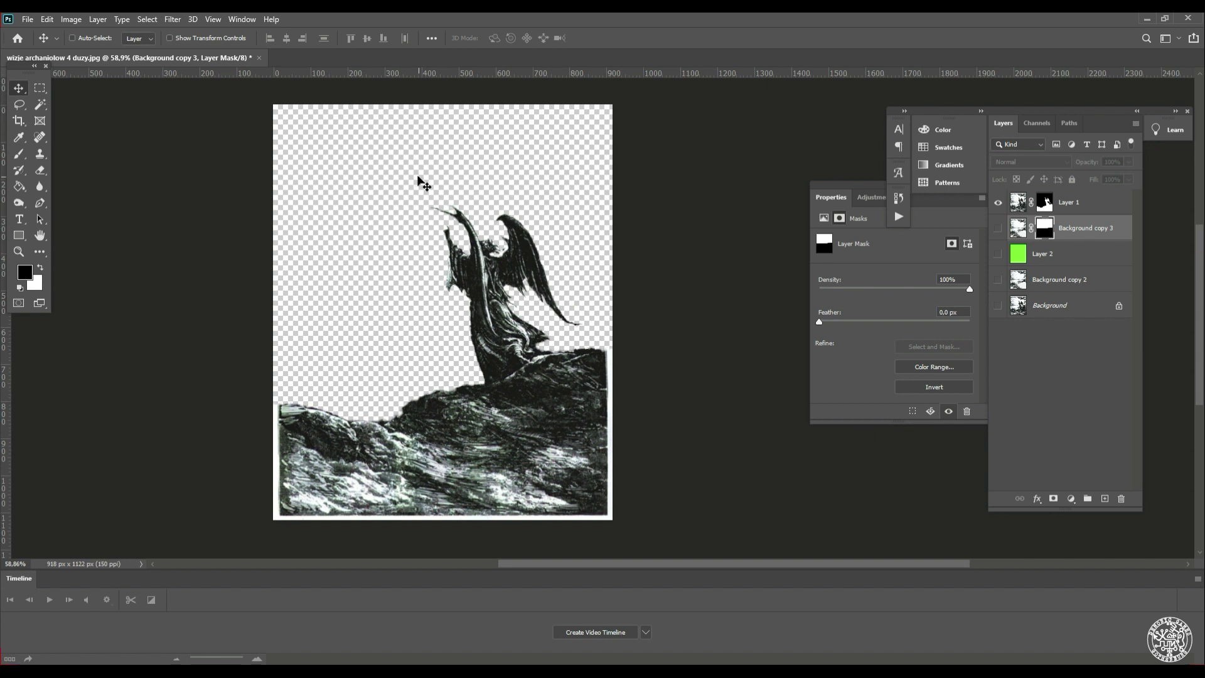
Start saving the cutout as PNG, creating and opening a new folder named parts inside ArtWorkTutorial
left_click(29, 21)
left_click(535, 205)
left_click(142, 302)
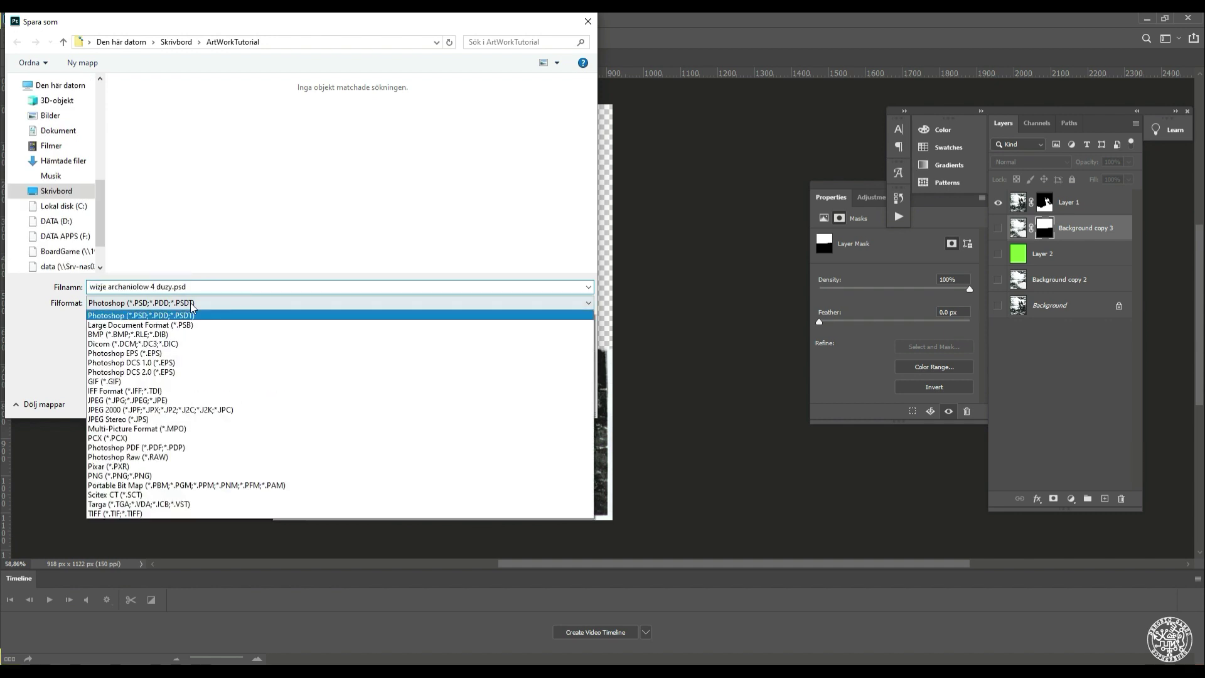
left_click(142, 476)
left_click(89, 67)
type("parts")
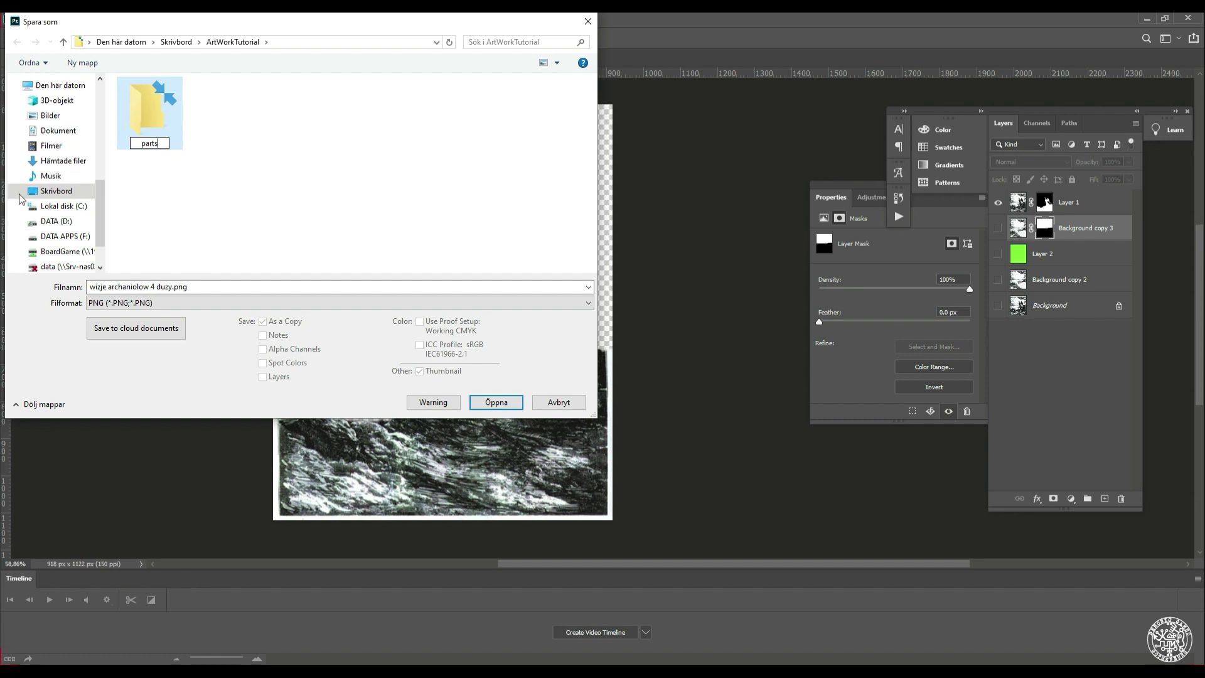
key("Return")
key("Return")
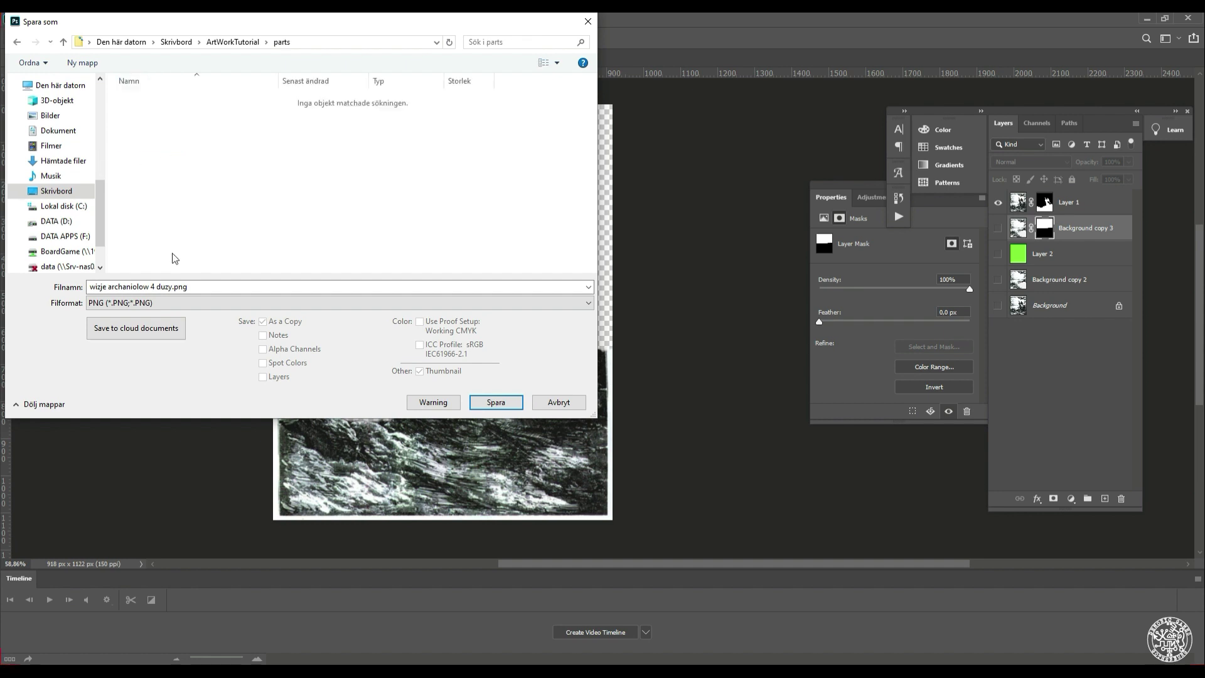
Save the figure cutout as angel_fg in the parts folder with the large file size PNG option
type("angel_fg")
key("Return")
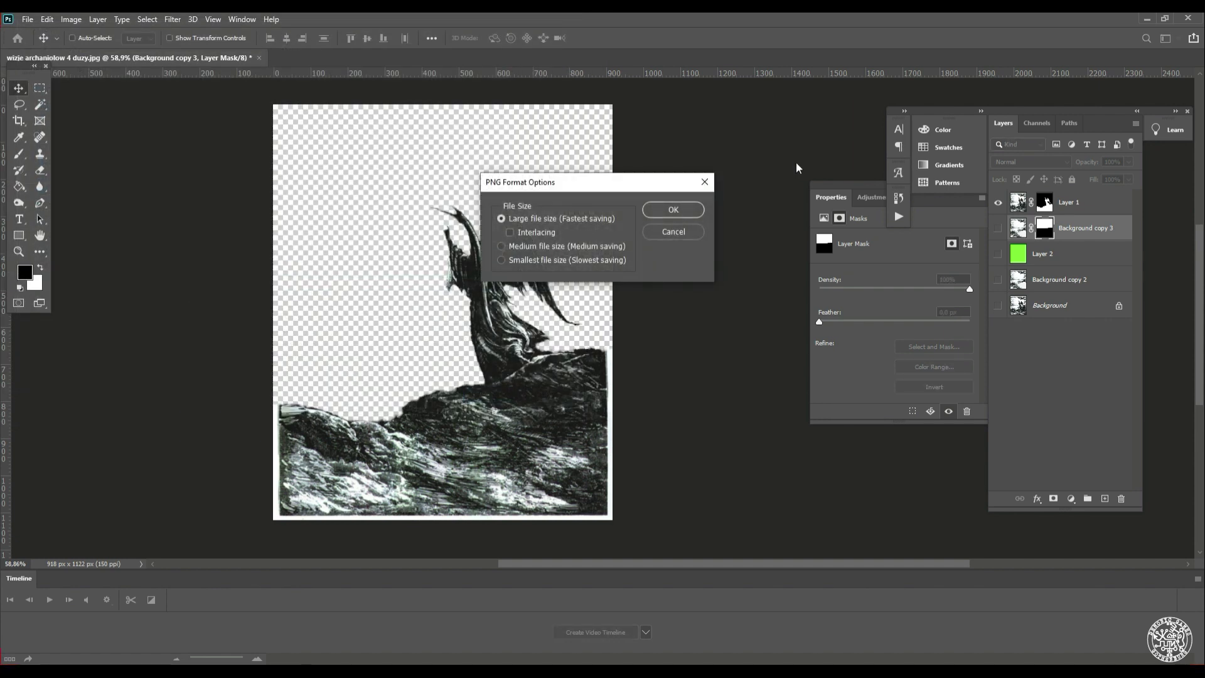
left_click(673, 217)
Show only Background copy 3 and save the sky as a PNG named bg_sky in the parts folder
left_click(998, 228, "alt")
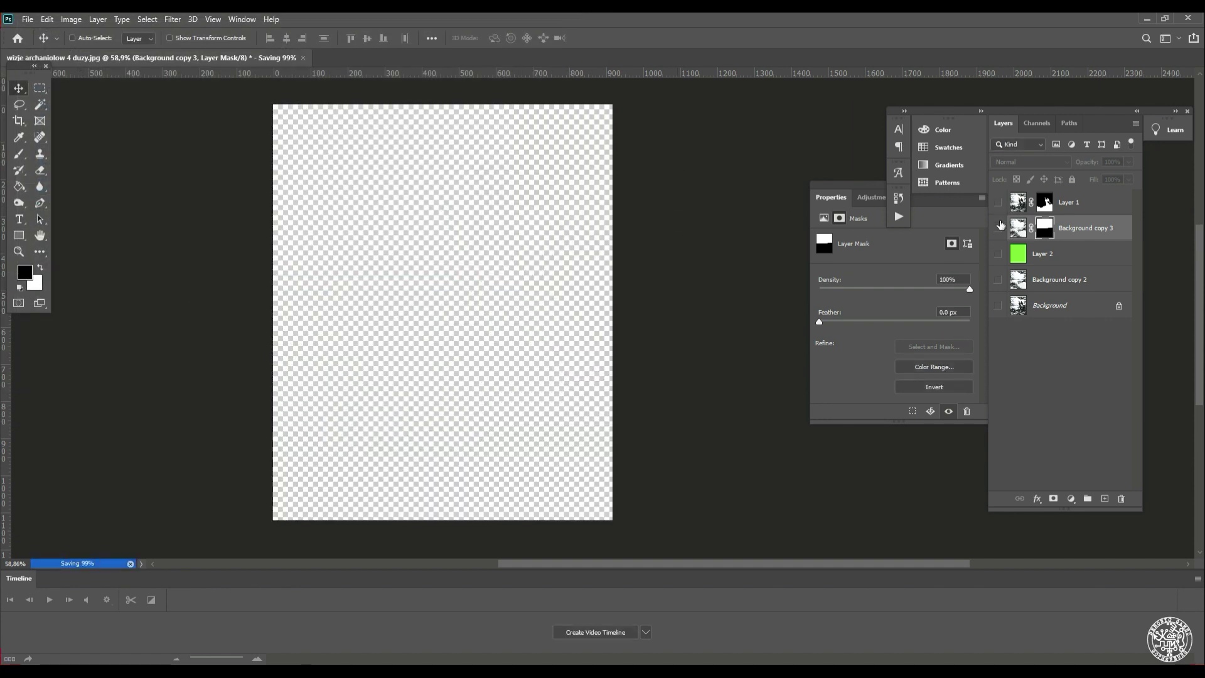
left_click(30, 24)
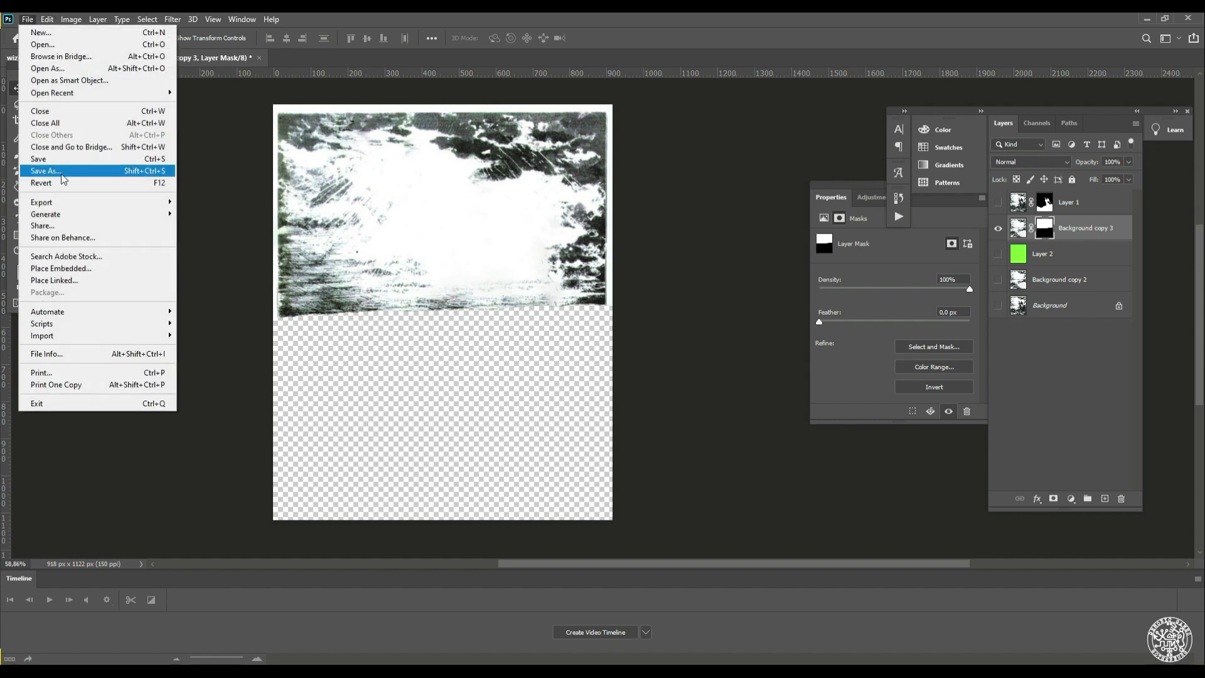
left_click(44, 159)
left_click(226, 303)
left_click(188, 487)
left_click(173, 291)
key("ctrl+a")
type("bg")
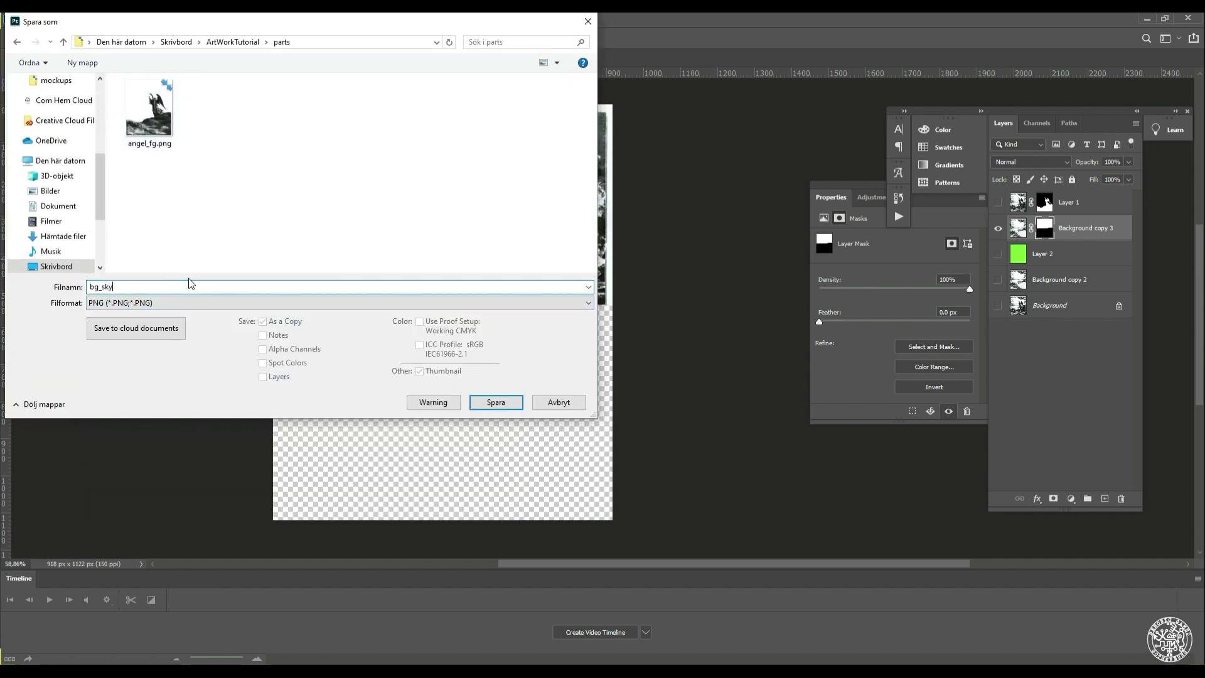
key("Return")
key("Return")
Hide Background copy 3 and show Background copy 2 as the only visible layer
left_click(998, 228)
left_click(998, 279)
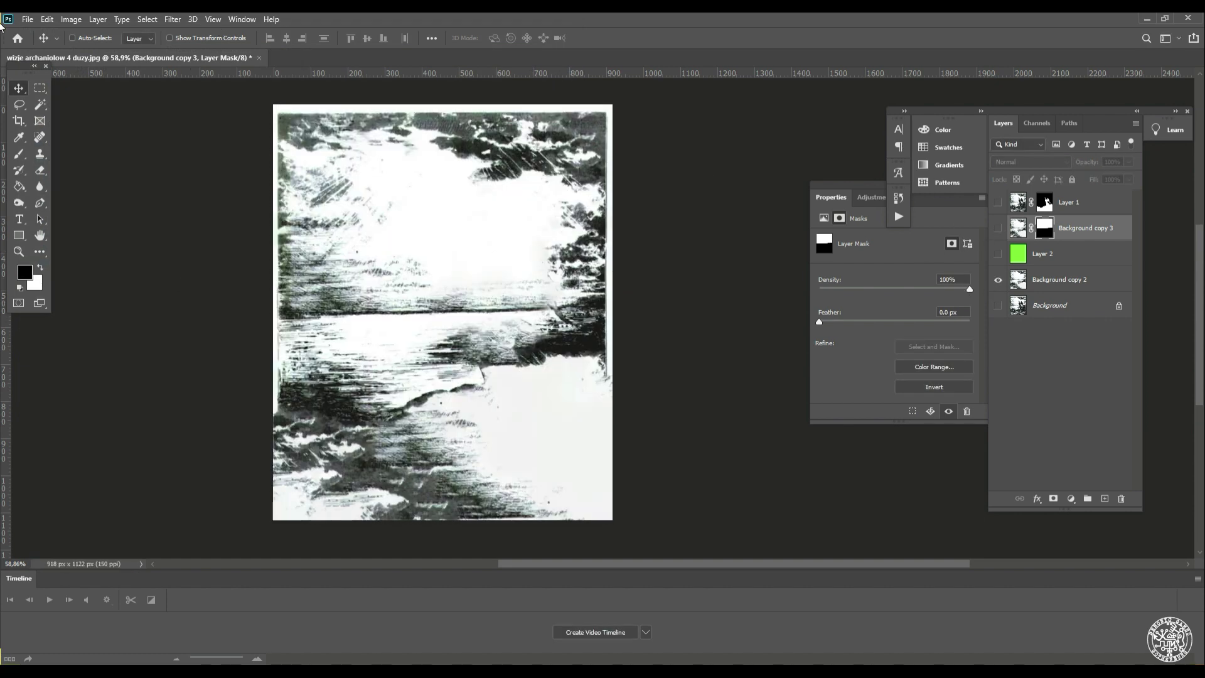
left_click(28, 19)
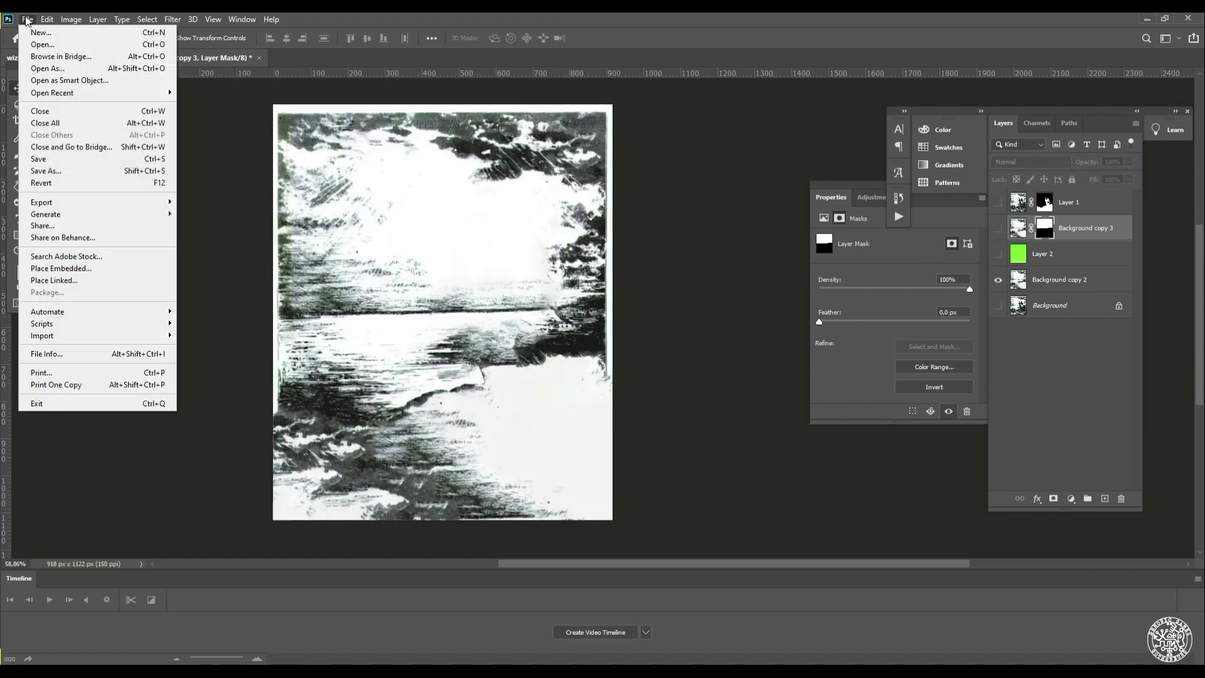
left_click(81, 169)
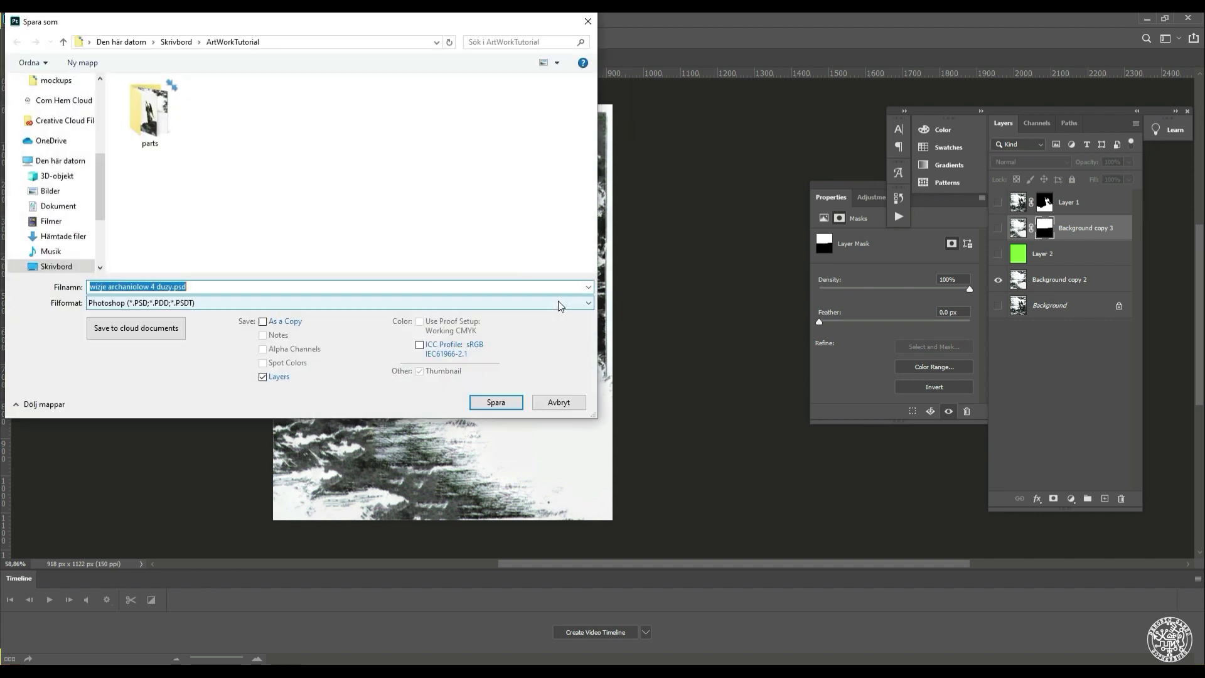
left_click(545, 405)
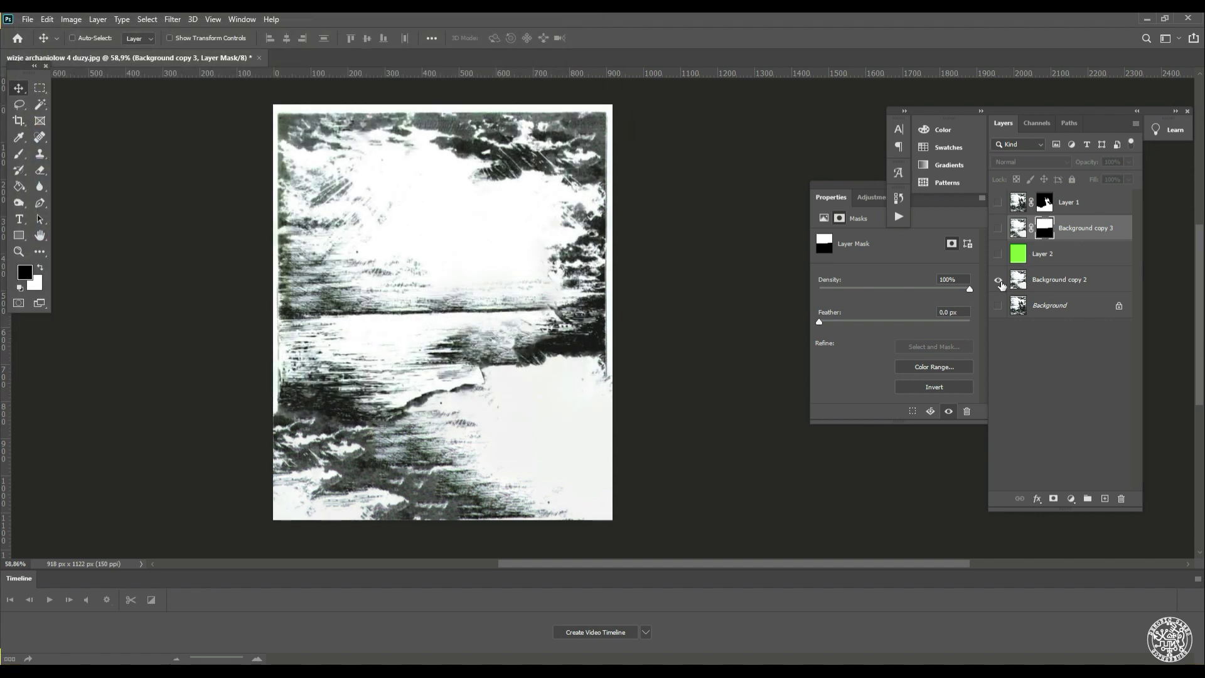
Toggle Background copy 3 and Layer 1 over Background copy 2 to compare the separated parts
left_click(998, 228)
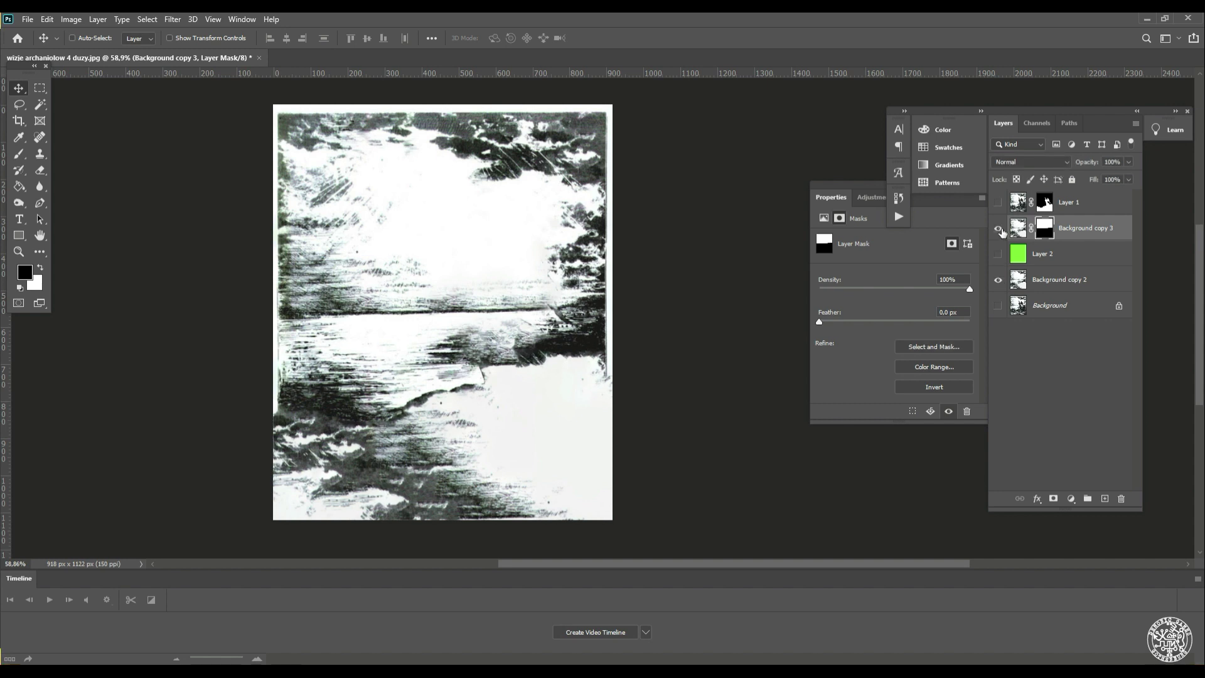
left_click(999, 228)
left_click(998, 203)
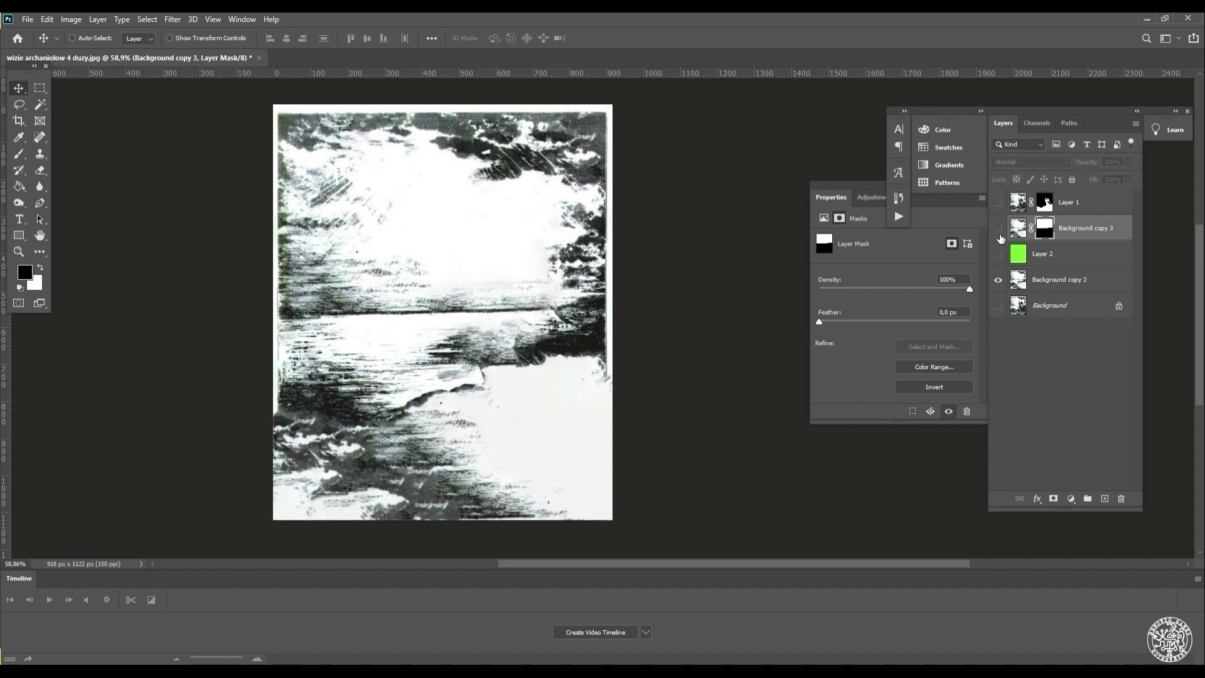
Show only Background copy 3 and invert its layer mask so the lower half replaces the sky
left_click(998, 229)
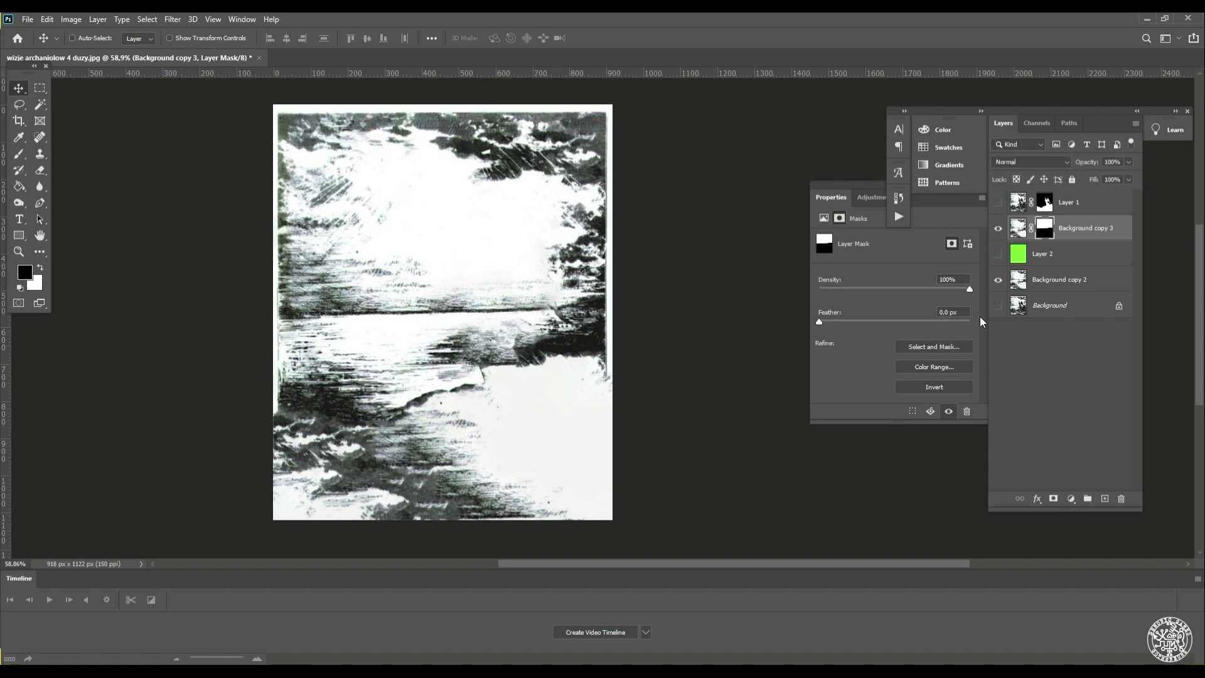
left_click(998, 280)
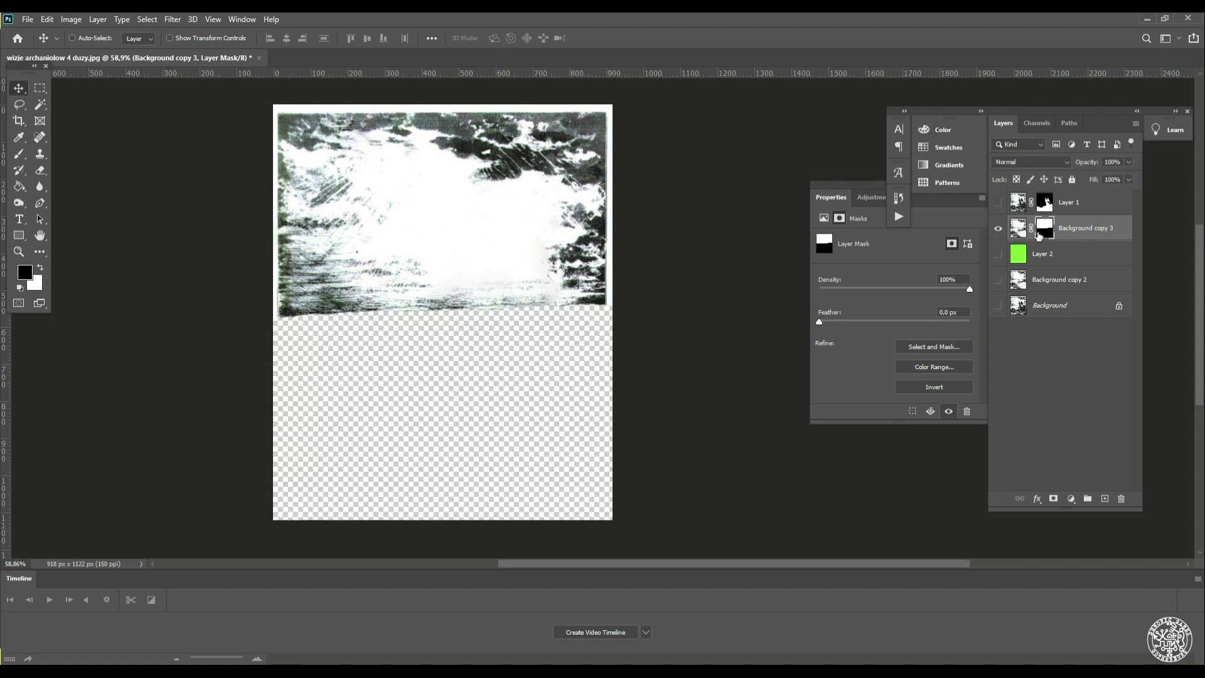
key("ctrl+i")
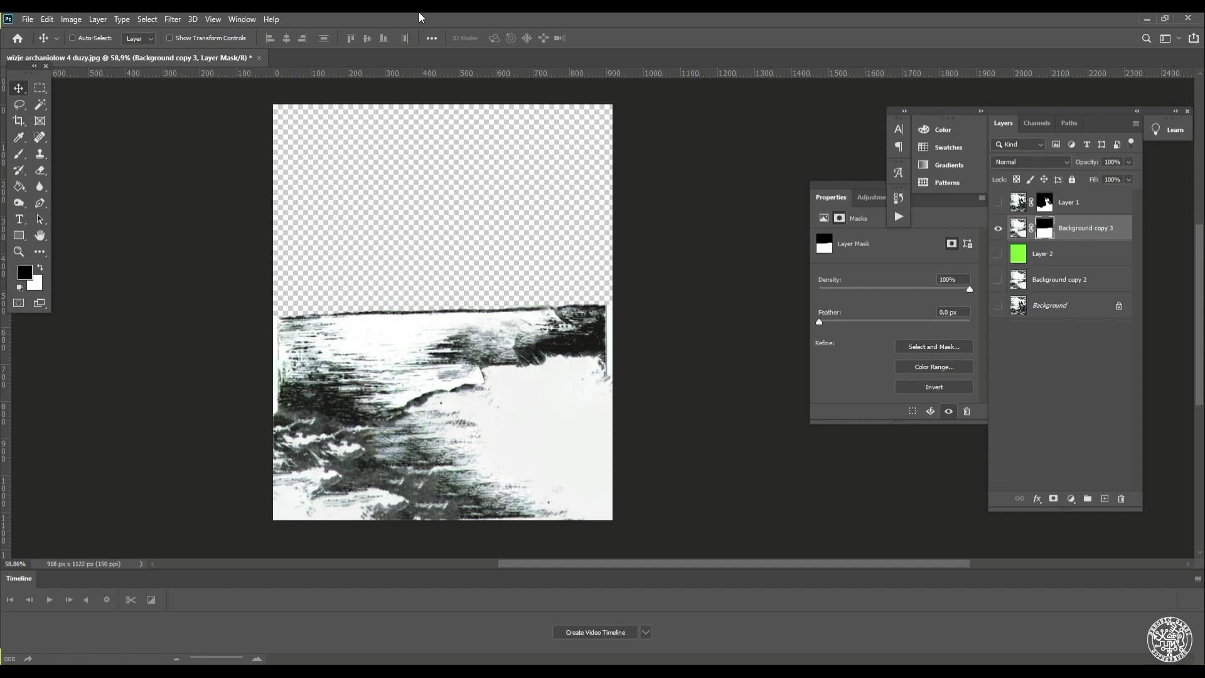
Save the lower half of the background as a PNG named bg_horizon in the parts folder
left_click(19, 20)
left_click(45, 168)
left_click(201, 303)
left_click(157, 475)
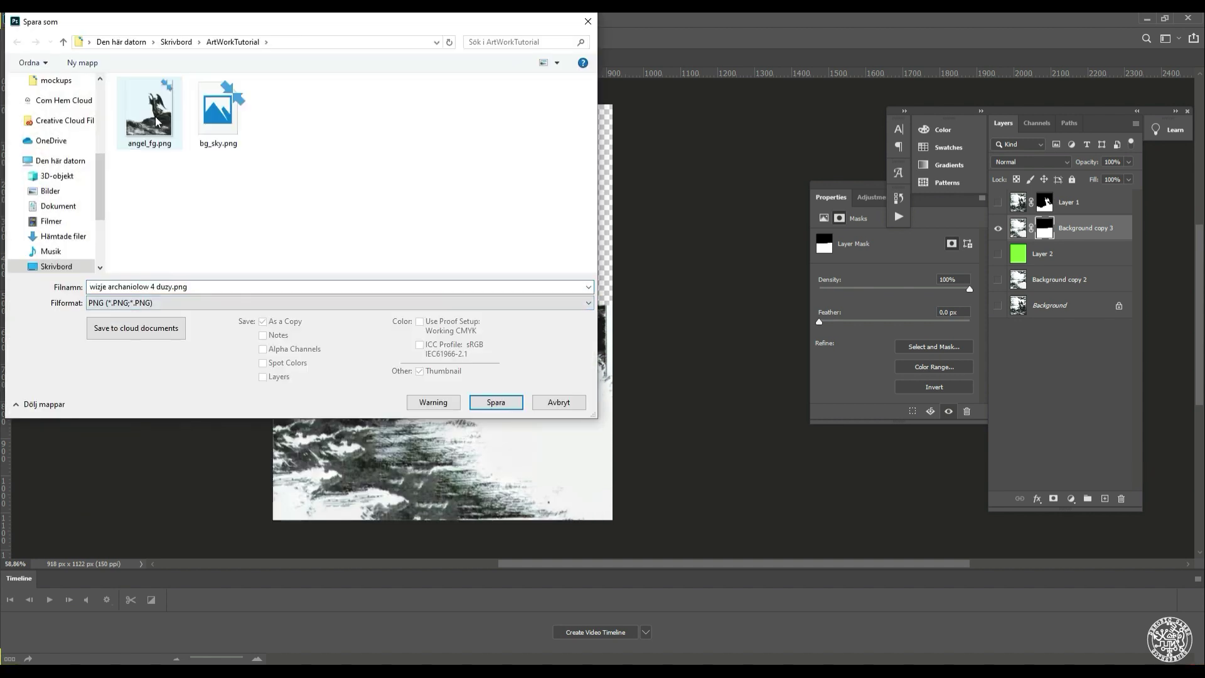
type("bg_gr")
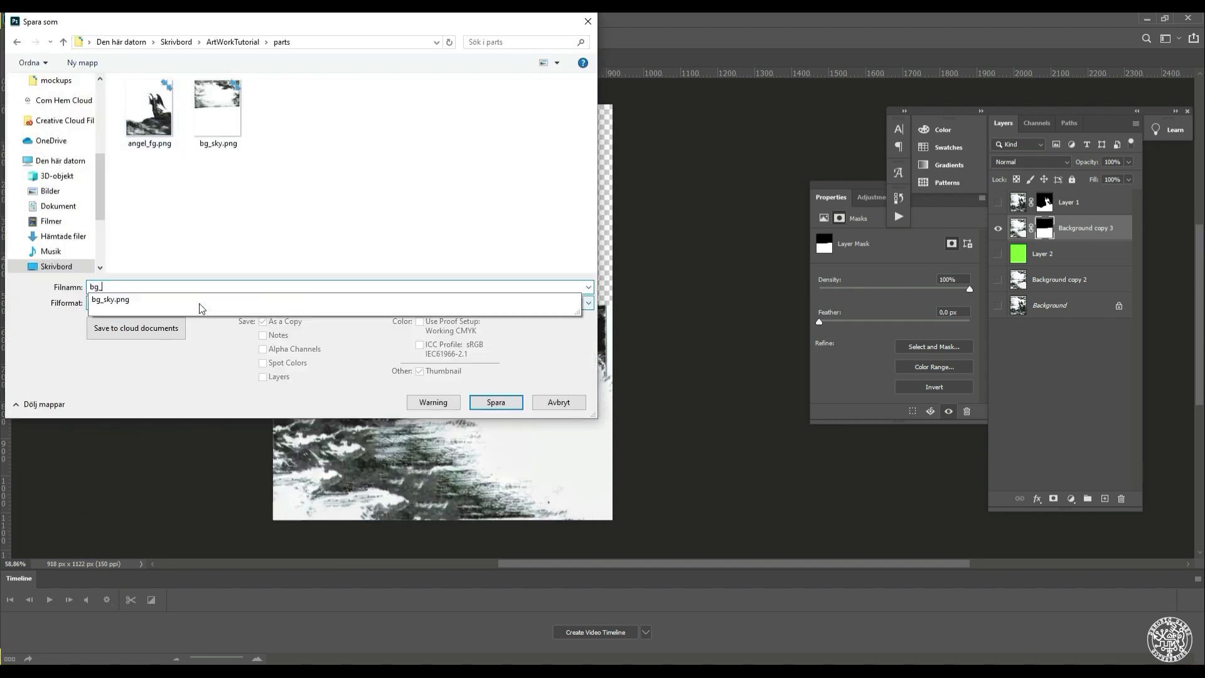
key("Return")
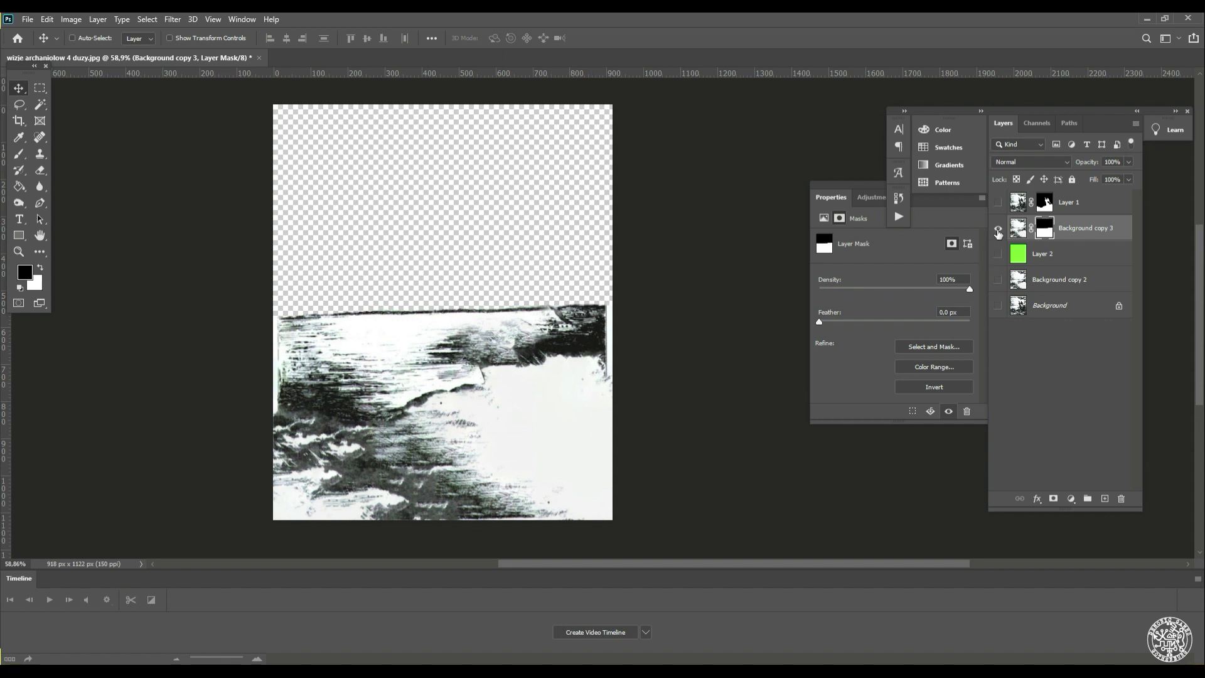
Hide Background copy 3, then show and select Background copy 2 as the only visible layer
left_click(998, 228)
left_click(998, 279)
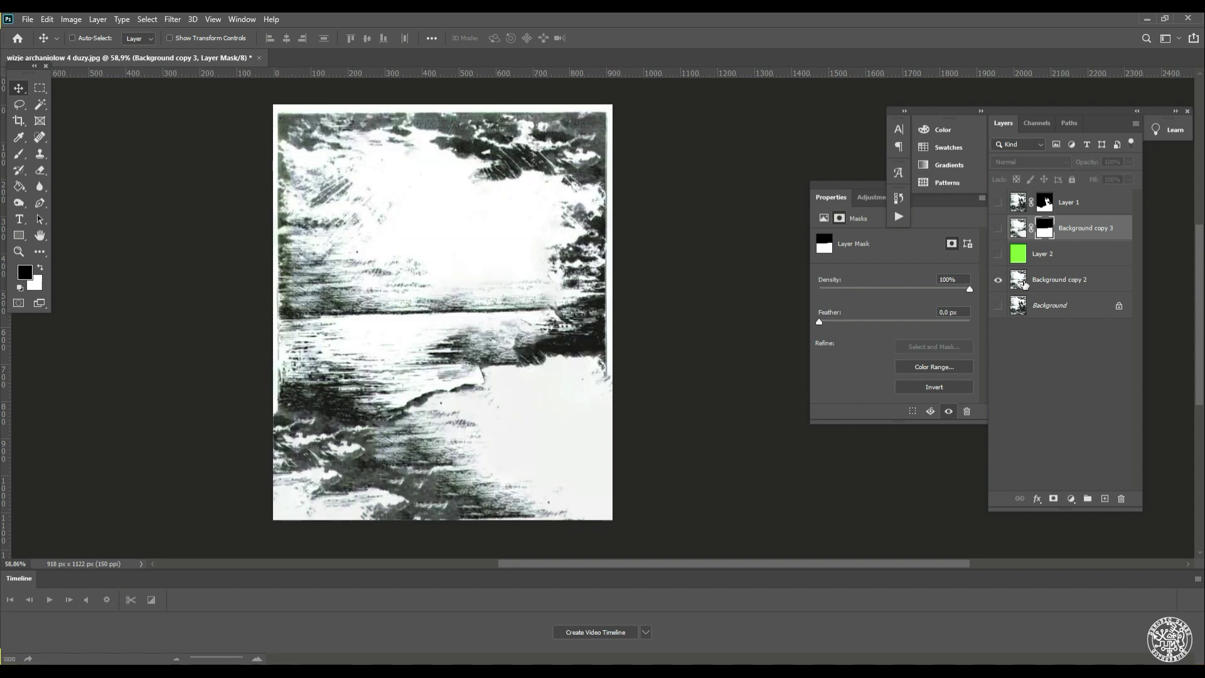
left_click(1025, 284)
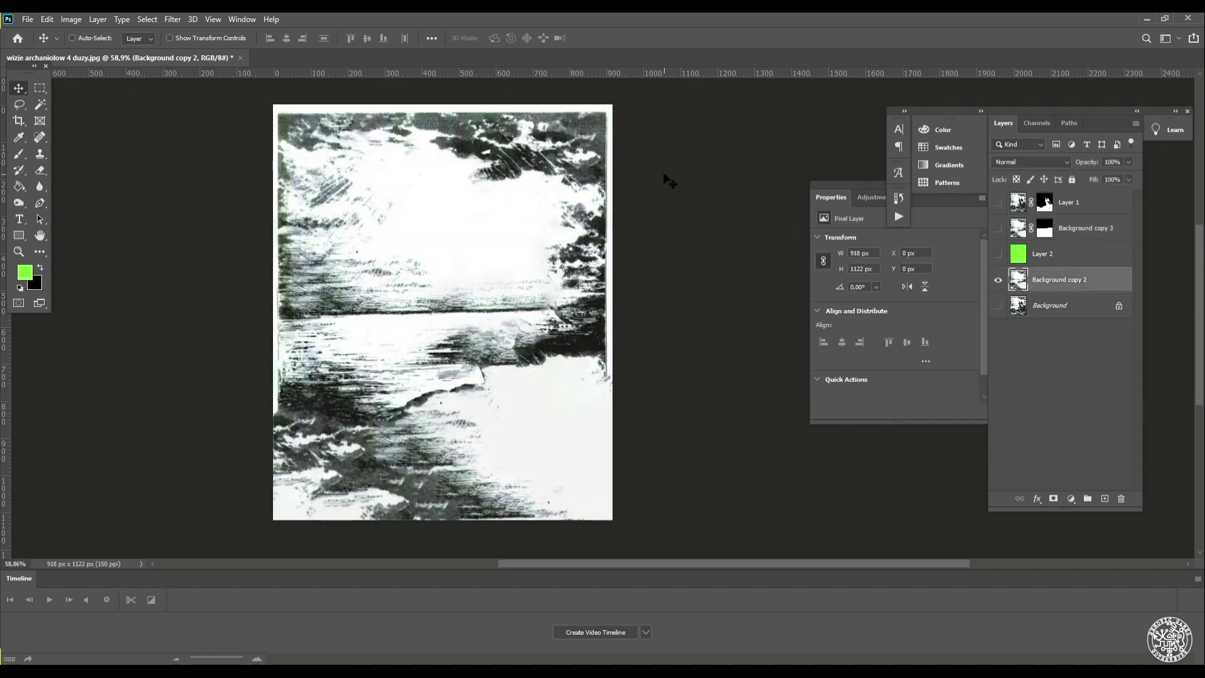
Save the full retouched background as a PNG named bg in the parts folder
left_click(27, 19)
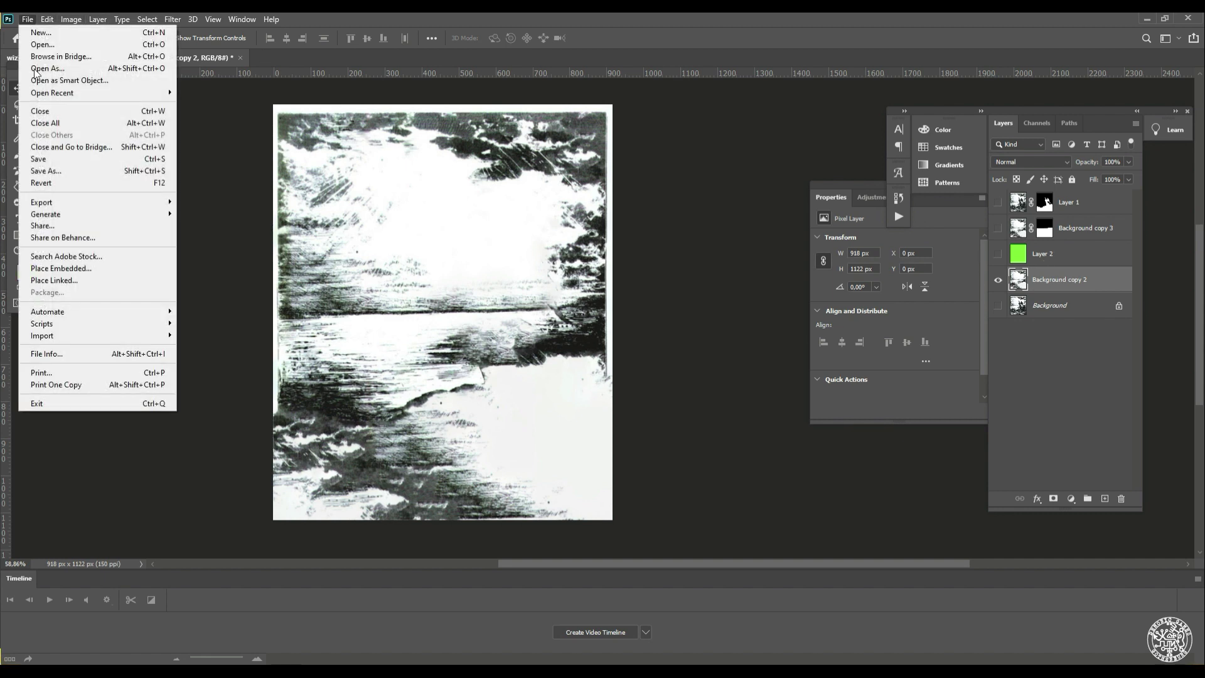
left_click(71, 175)
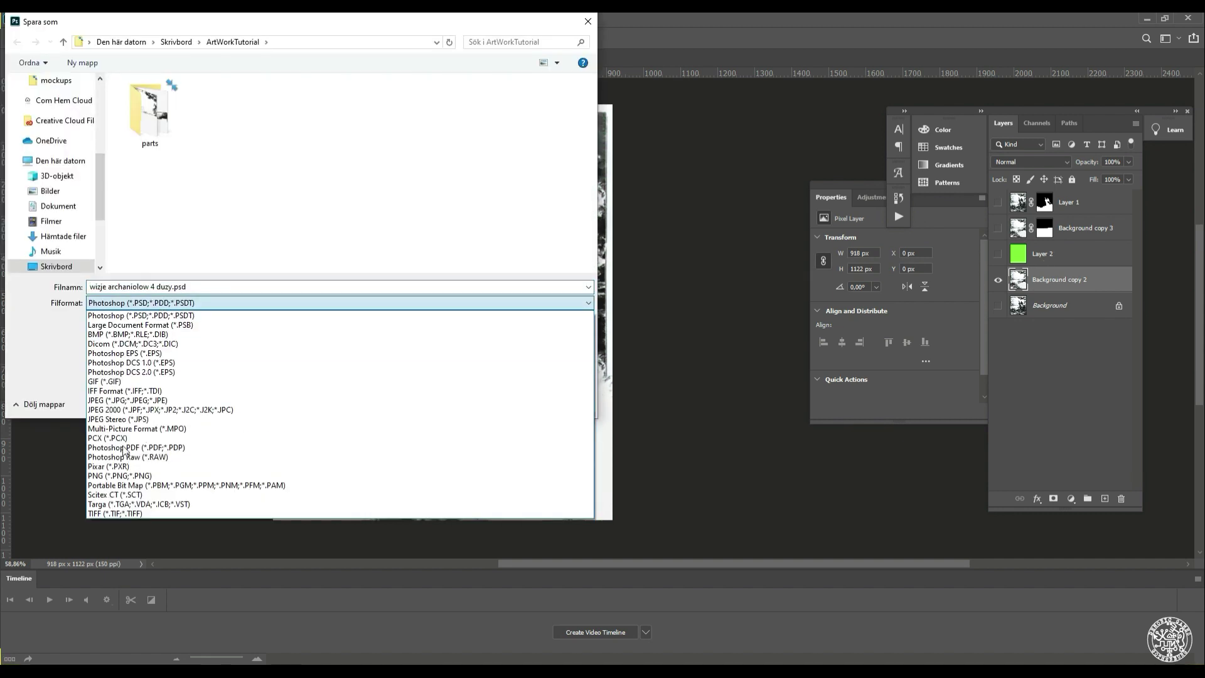
type("b")
key("Escape")
key("Escape")
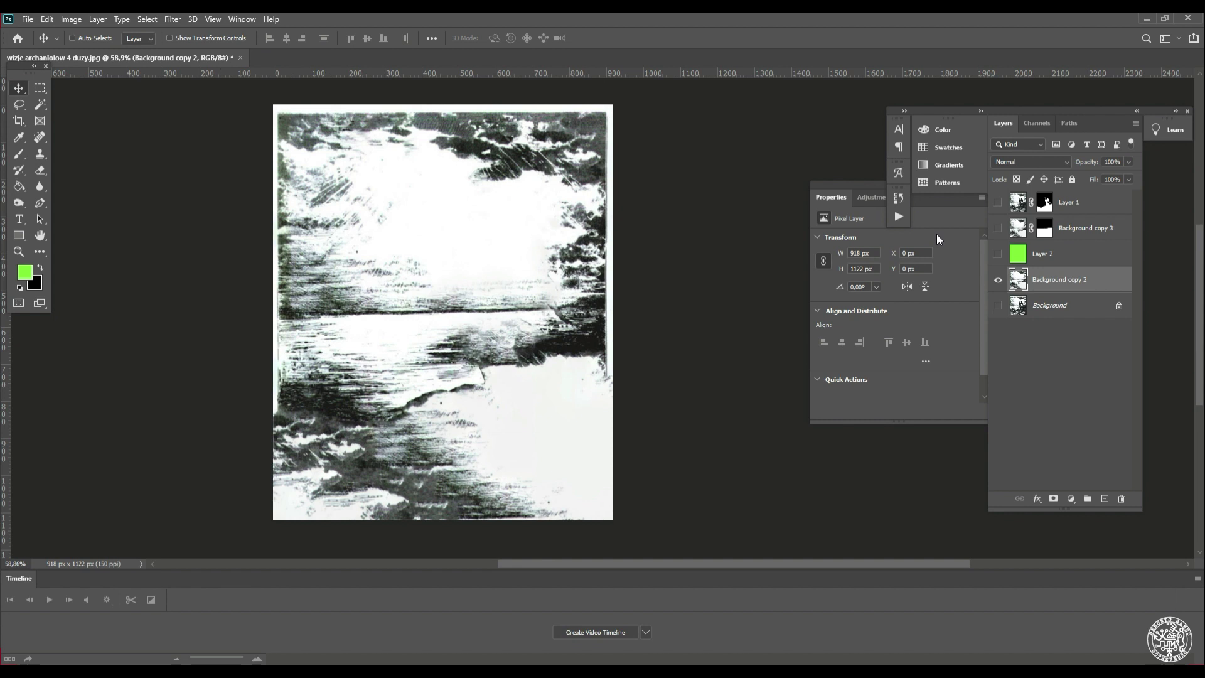
left_click(998, 280)
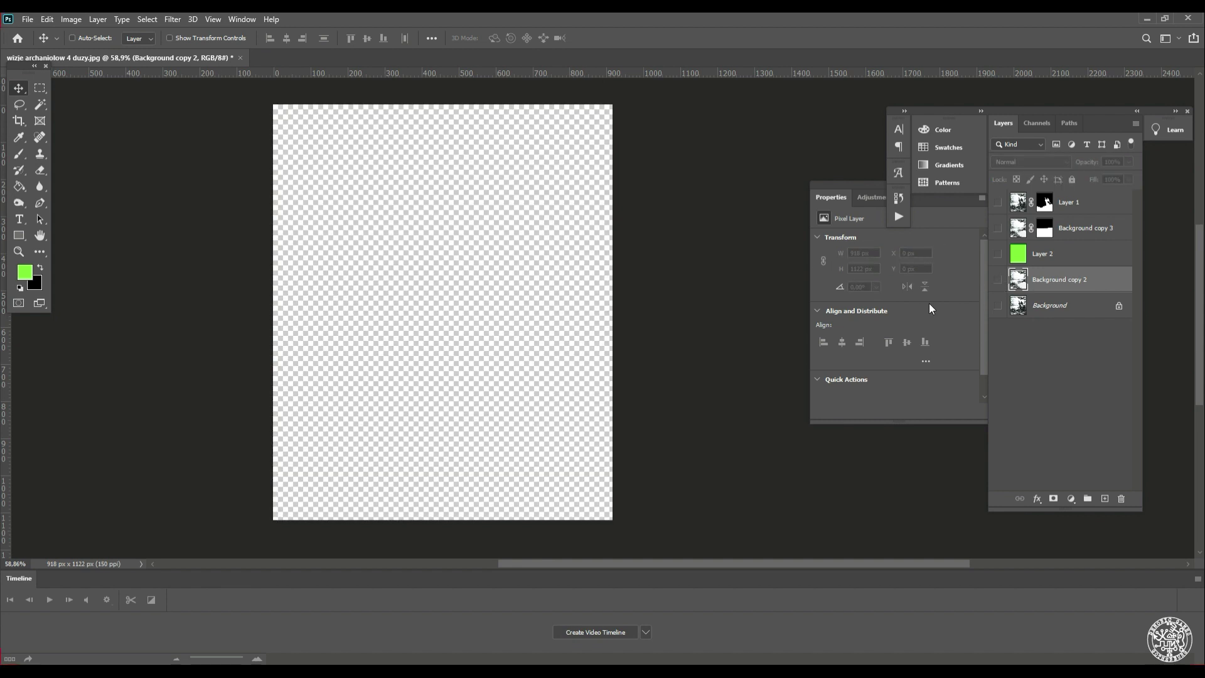
left_click(998, 282)
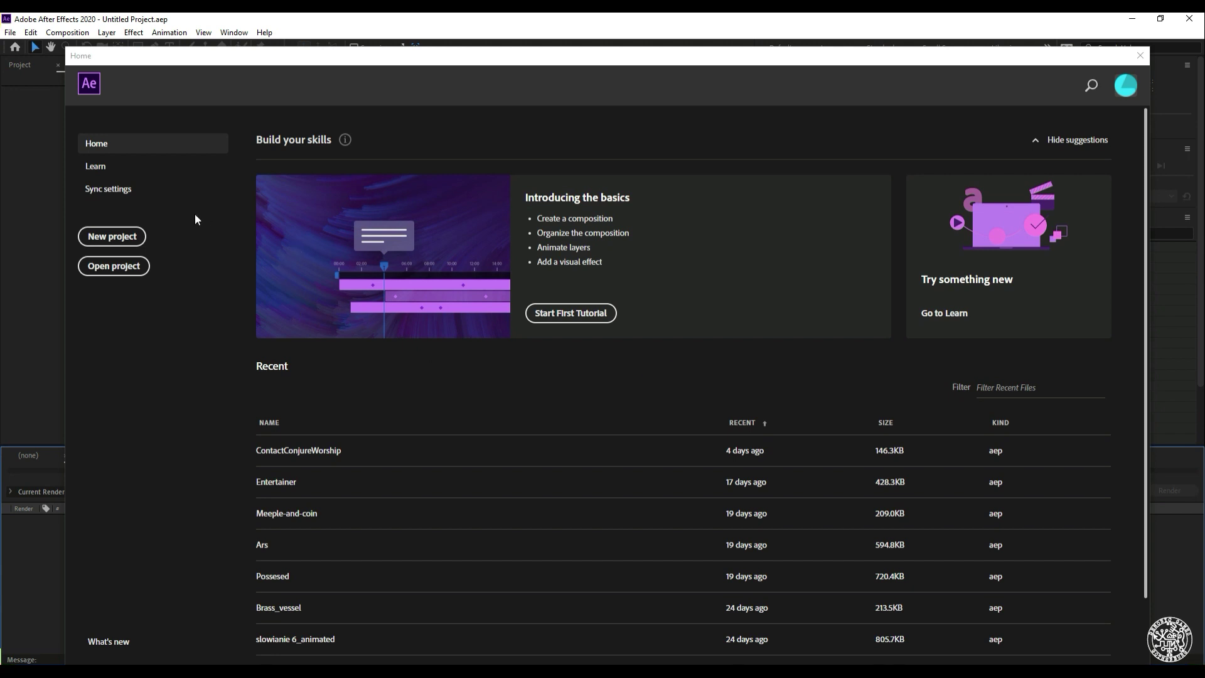
Start a new project in After Effects and import the four PNGs from ArtWorkTutorial's parts folder
left_click(109, 243)
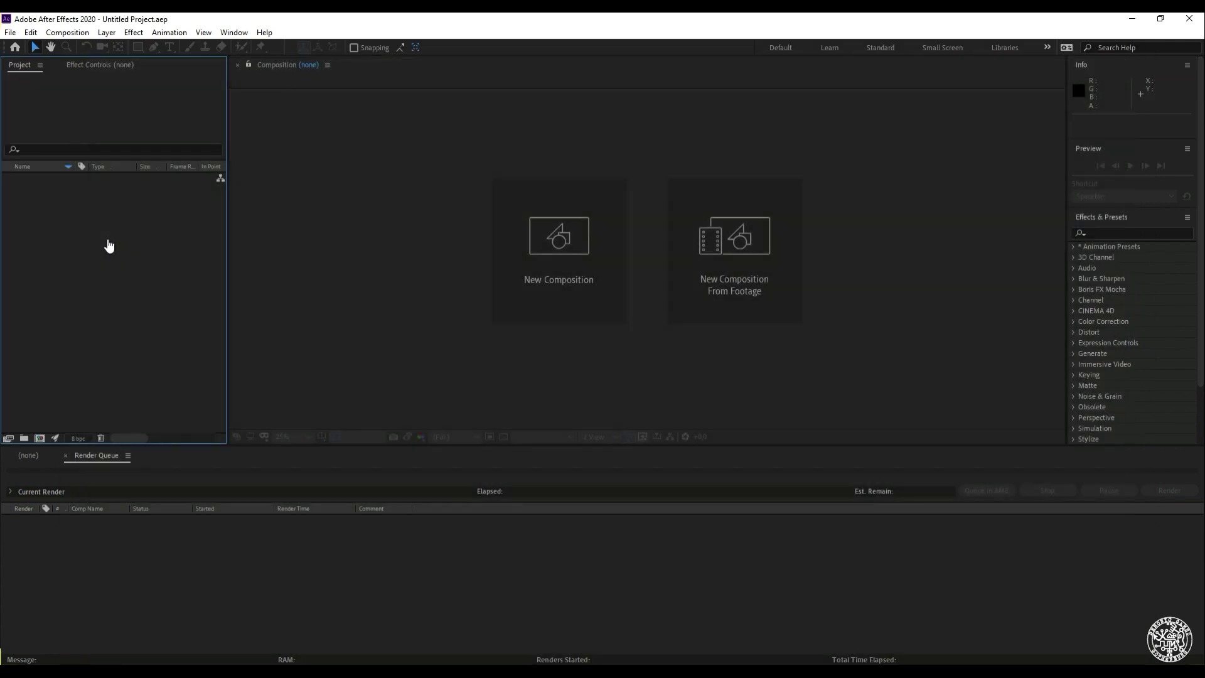
left_click(135, 672)
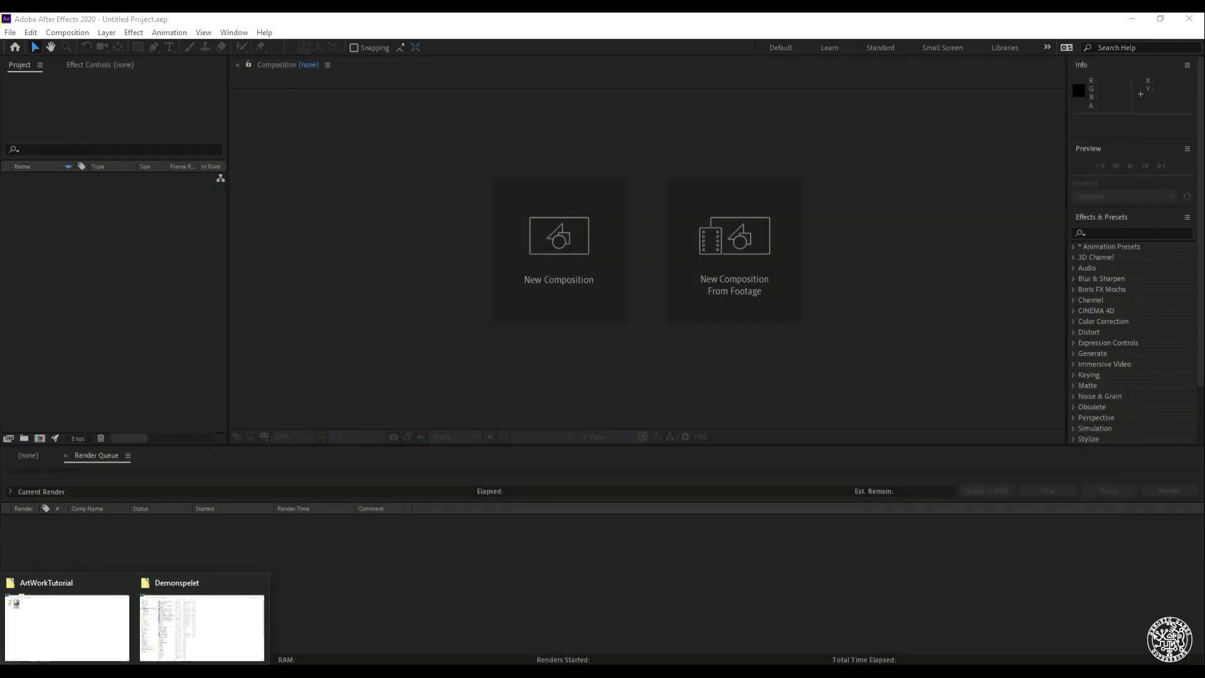
left_click(81, 633)
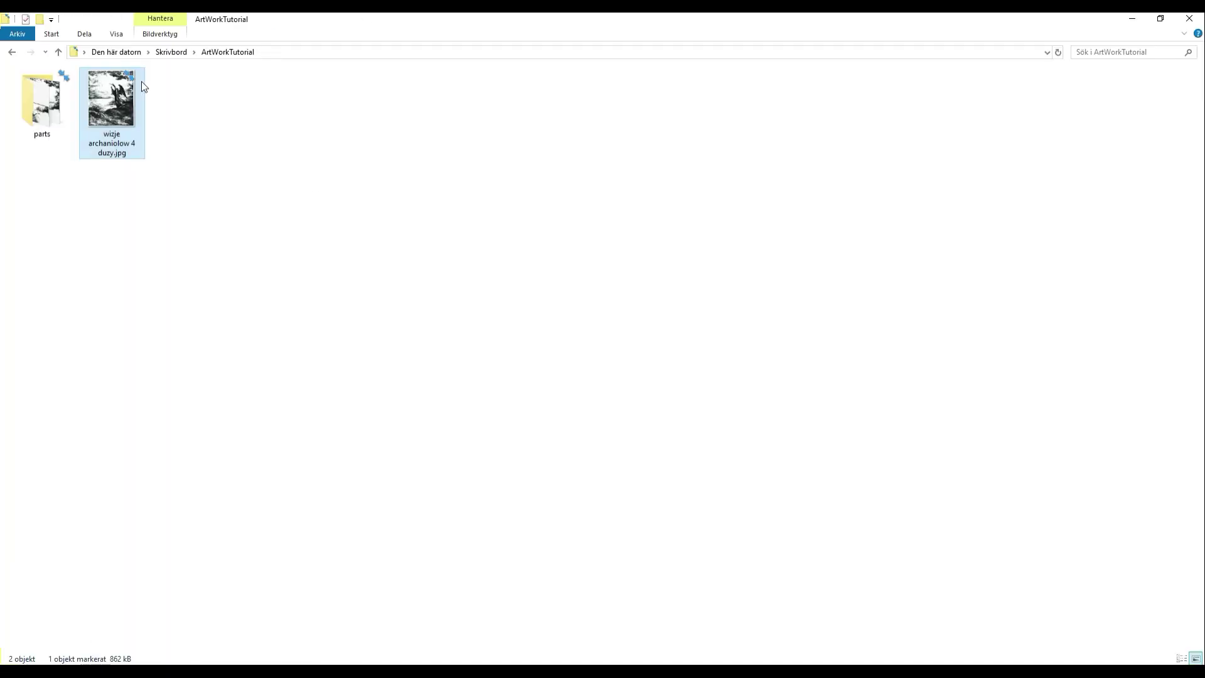
double_click(14, 102)
left_click_drag(341, 19, 772, 209)
left_click_drag(490, 314, 94, 261)
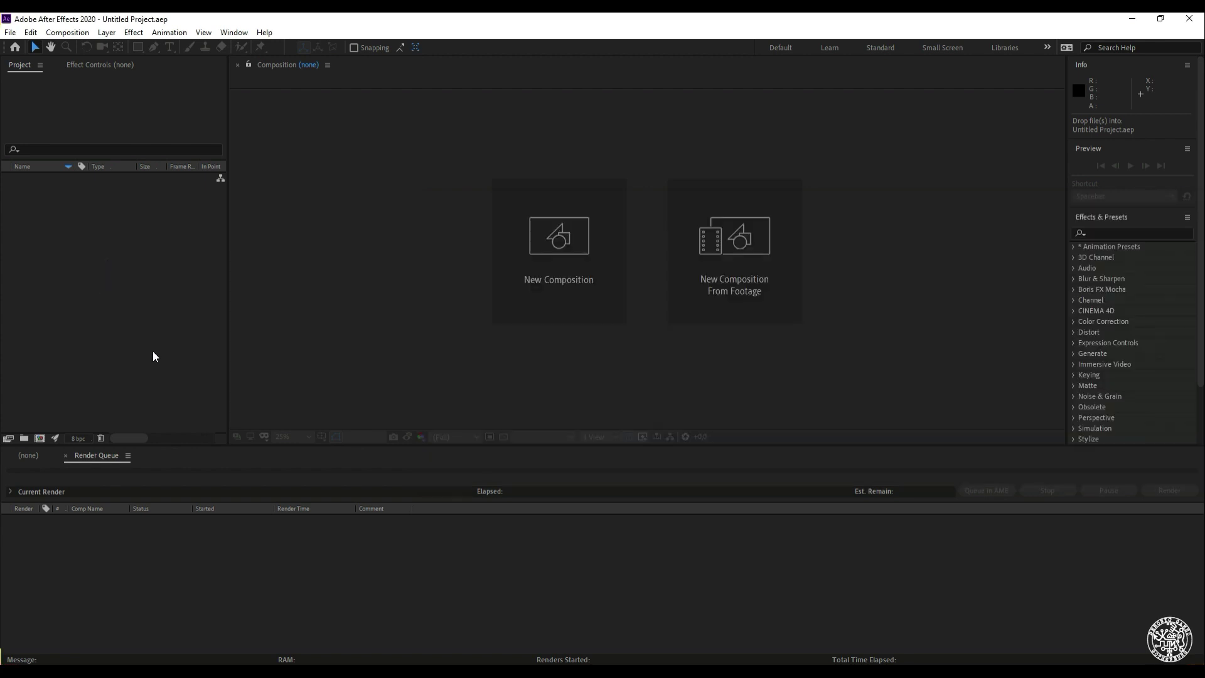
Bring up the empty timeline in place of the render queue
left_click(35, 454)
left_click(103, 453)
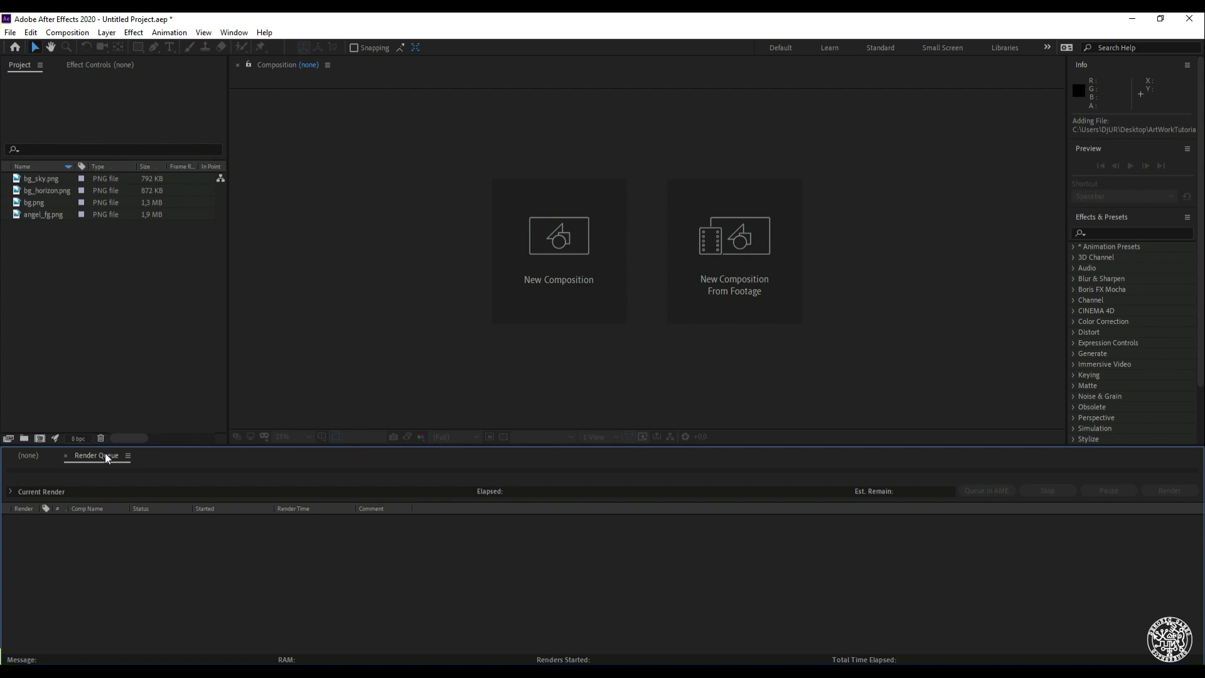
left_click(28, 457)
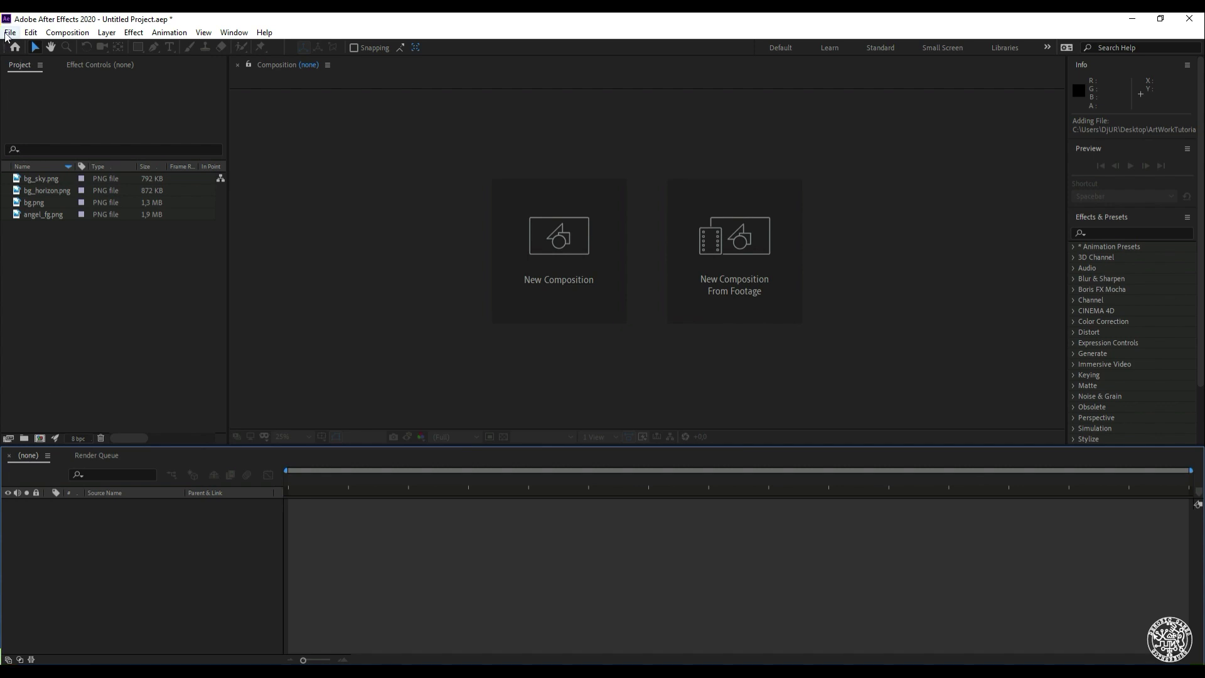
Save the project as Angel in the AfterEffects folder
left_click(30, 32)
mouse_move(10, 32)
mouse_move(155, 162)
left_click(233, 162)
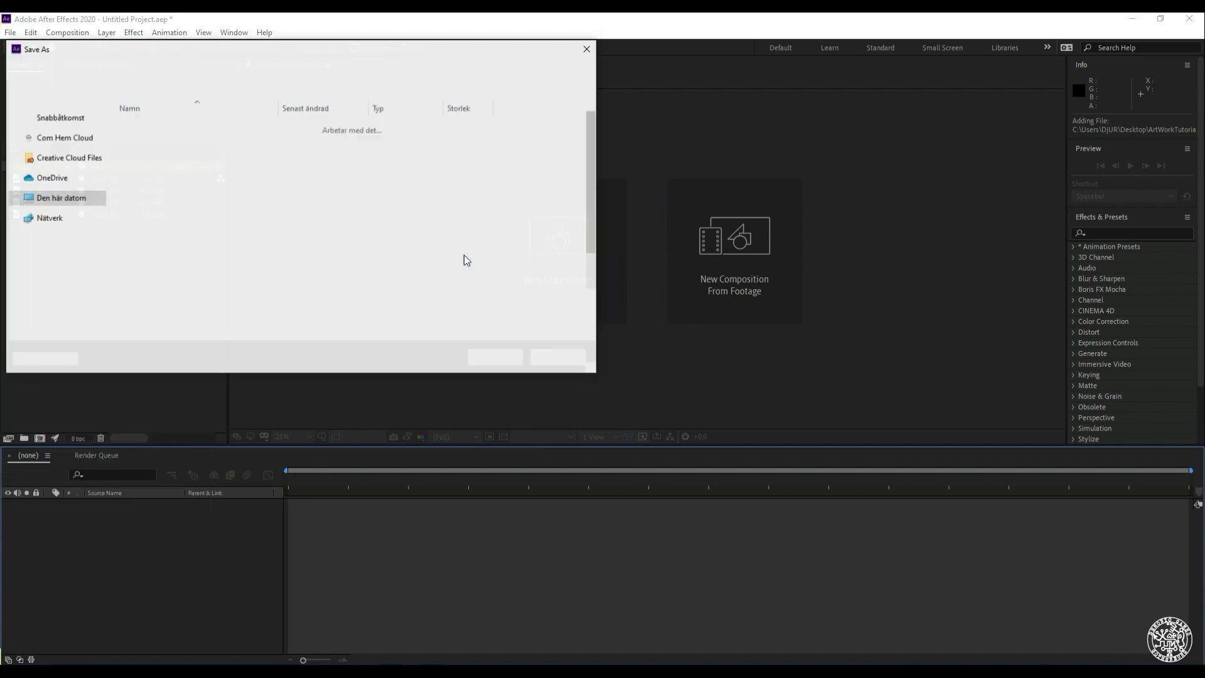
type("Angel")
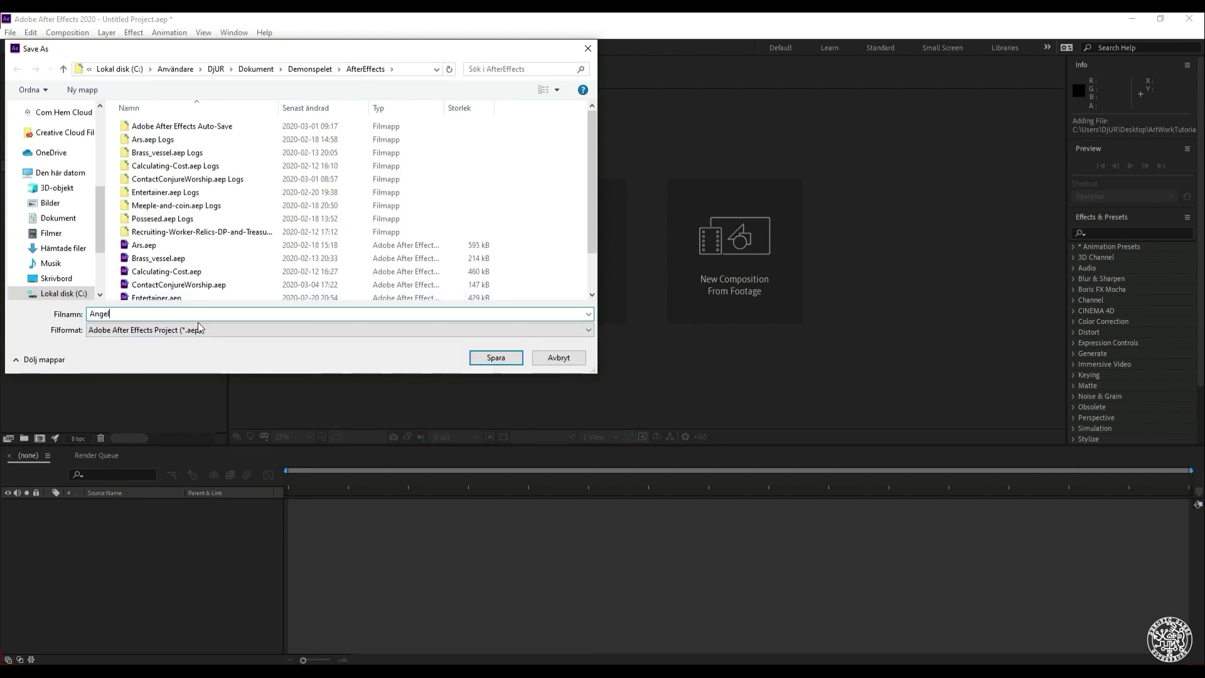
key("Return")
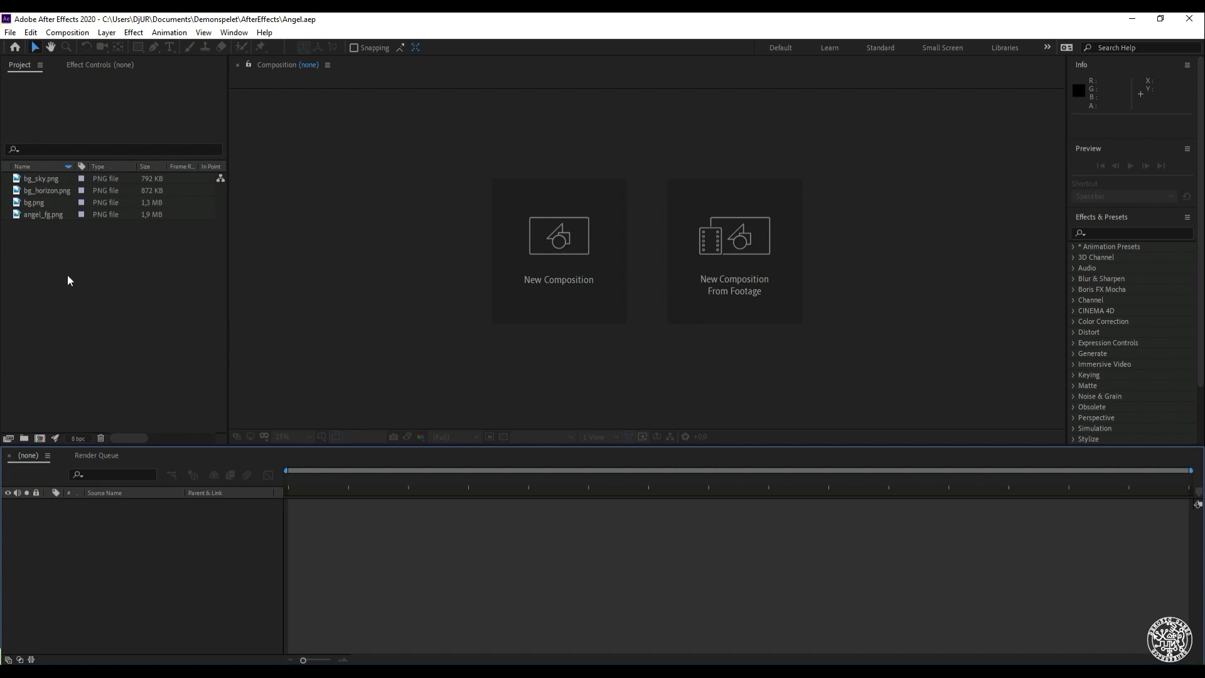
Create a composition from bg.png and display its image at 50% in the viewer
left_click_drag(37, 205, 123, 550)
scroll(734, 311, "up", 4)
scroll(597, 318, "down", 4)
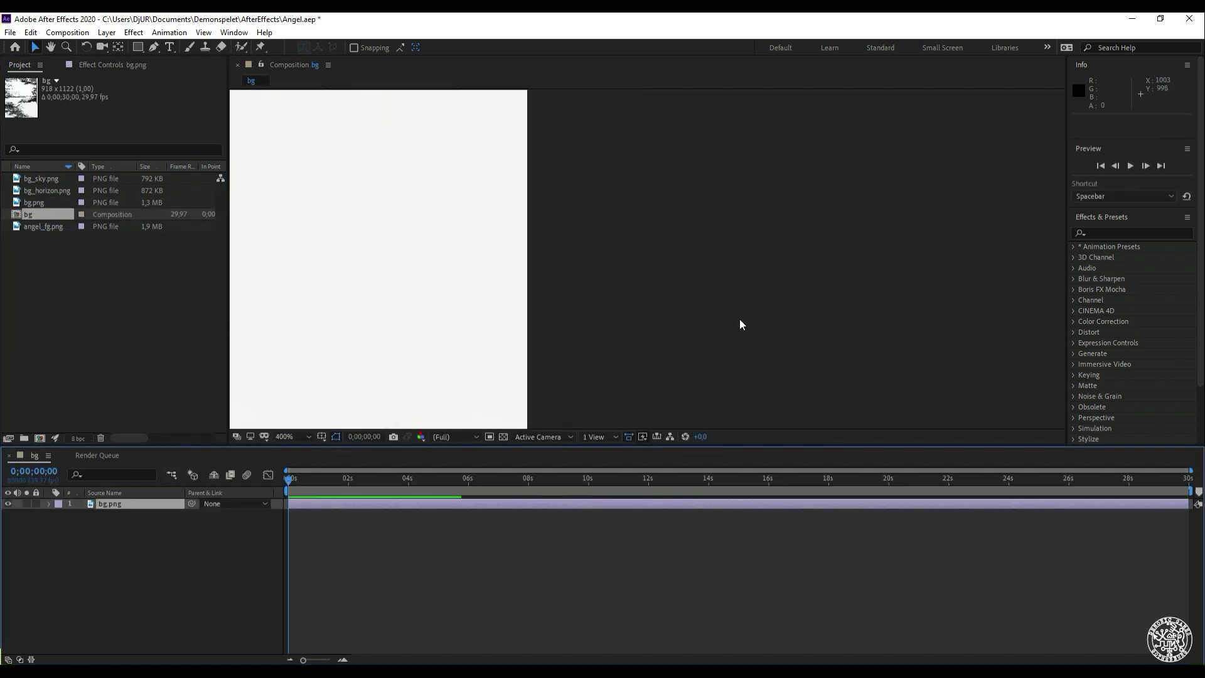
scroll(533, 275, "up", 2)
scroll(546, 273, "up", 2)
scroll(558, 272, "down", 2)
left_click_drag(570, 263, 584, 236)
scroll(571, 271, "down", 1)
scroll(565, 276, "up", 1)
left_click(20, 257)
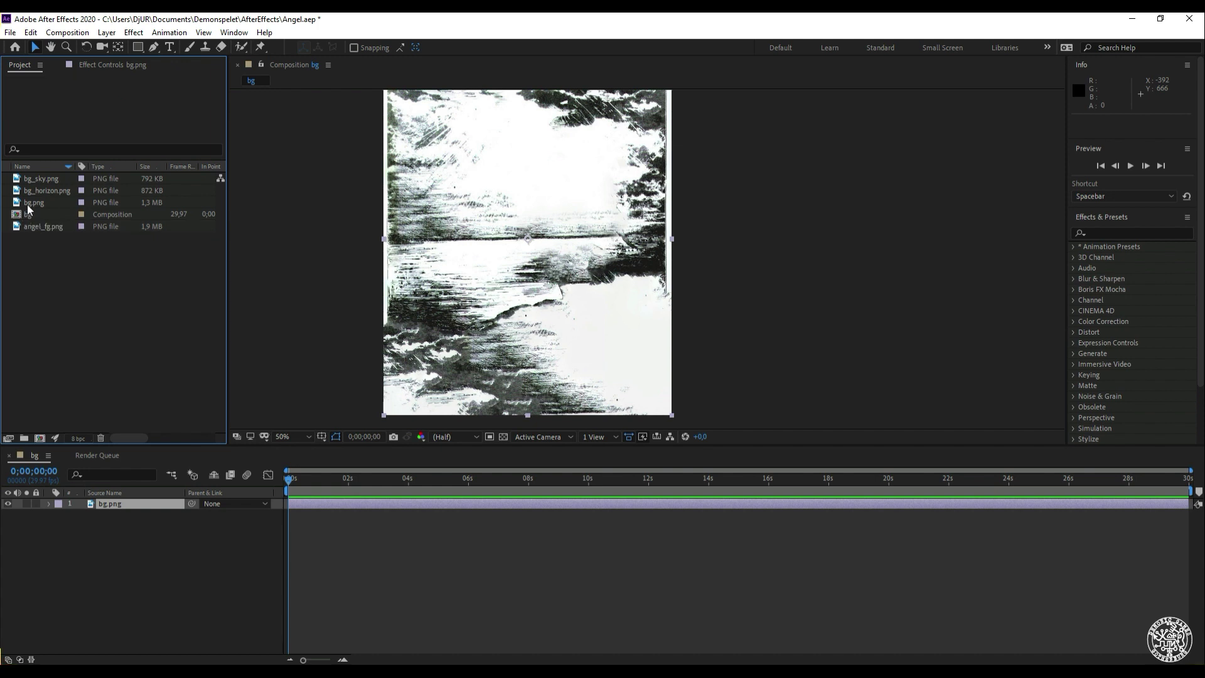
Add bg_sky, bg_horizon and angel_fg to the composition above bg.png, with angel_fg as the topmost layer
left_click(28, 205)
left_click(46, 190)
left_click(43, 181, "ctrl")
left_click(46, 228, "ctrl")
left_click_drag(45, 228, 136, 500)
left_click(92, 543)
left_click(123, 519)
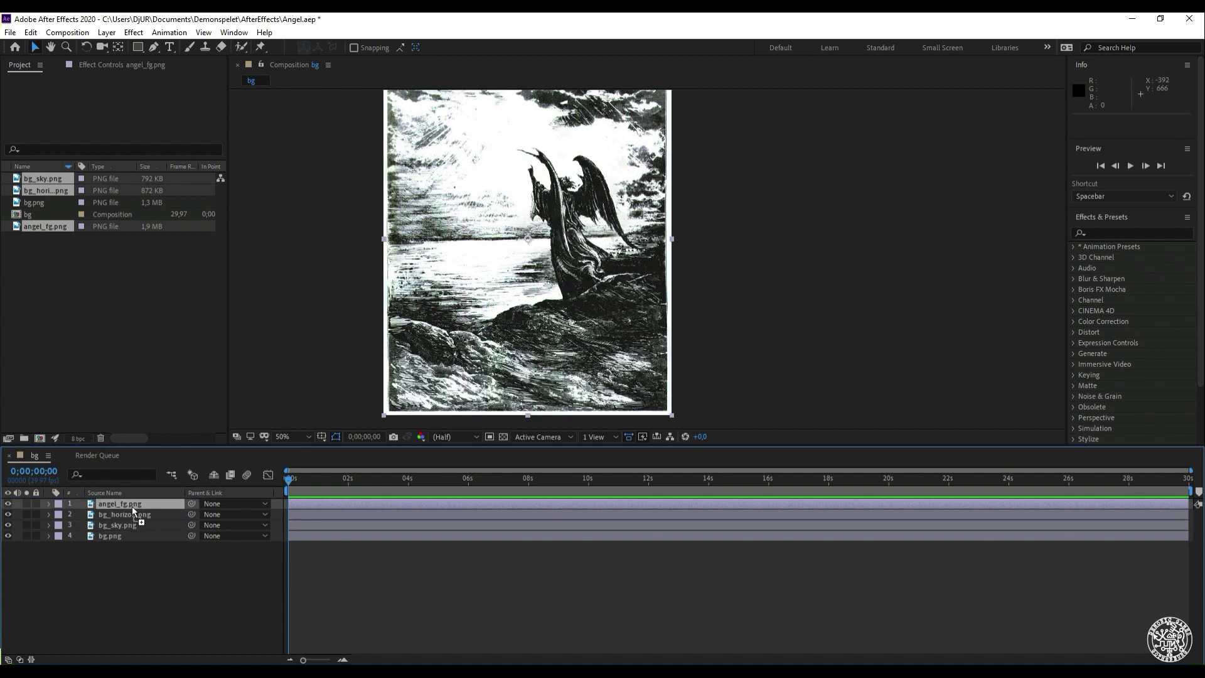
left_click(129, 525)
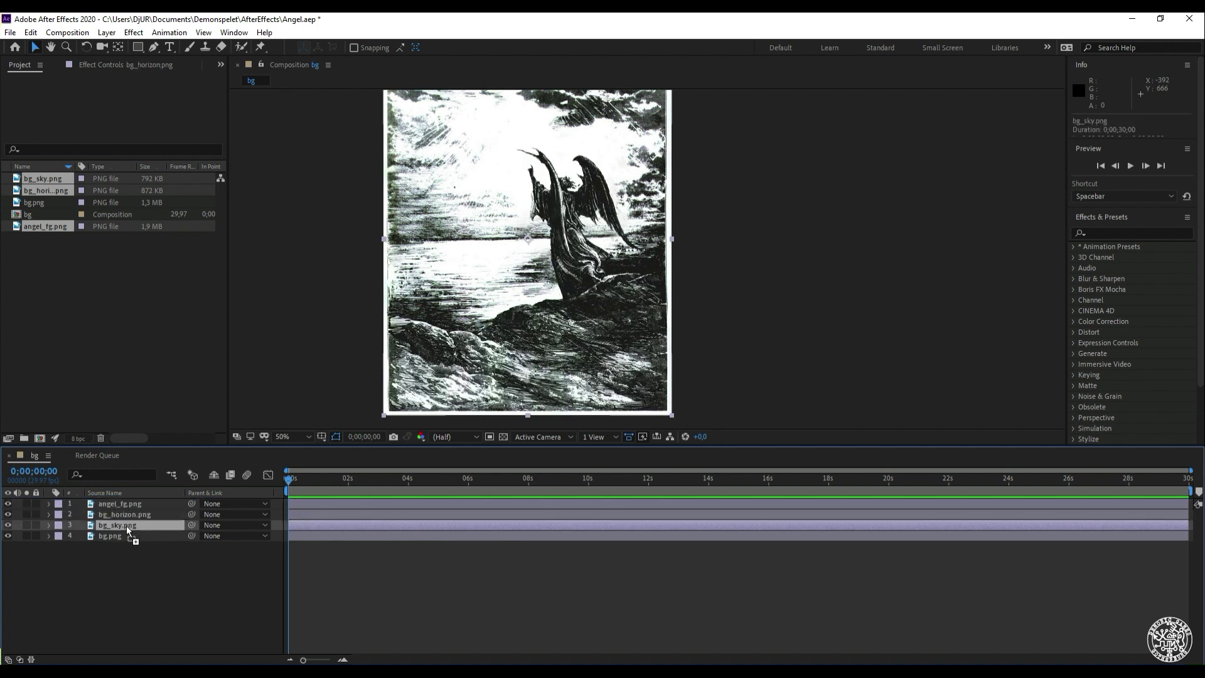
left_click(130, 544)
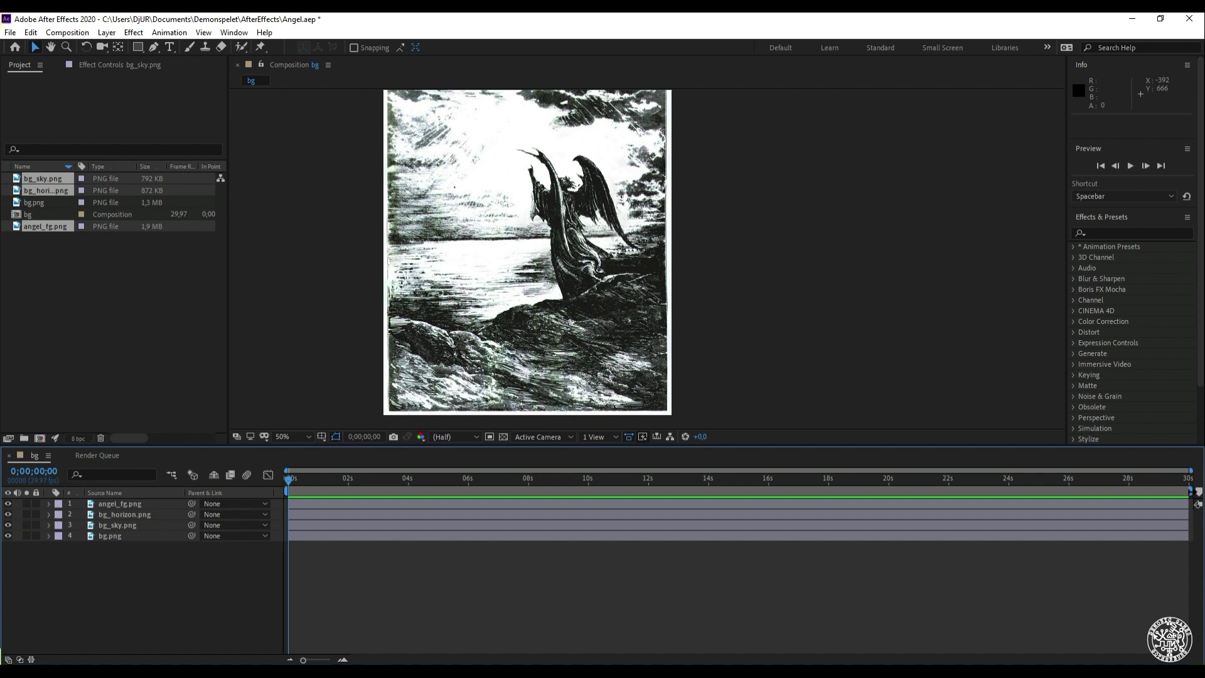
Shorten the composition's work area so it ends at about 6 seconds
left_click_drag(1190, 491, 808, 536)
scroll(801, 519, "up", 4)
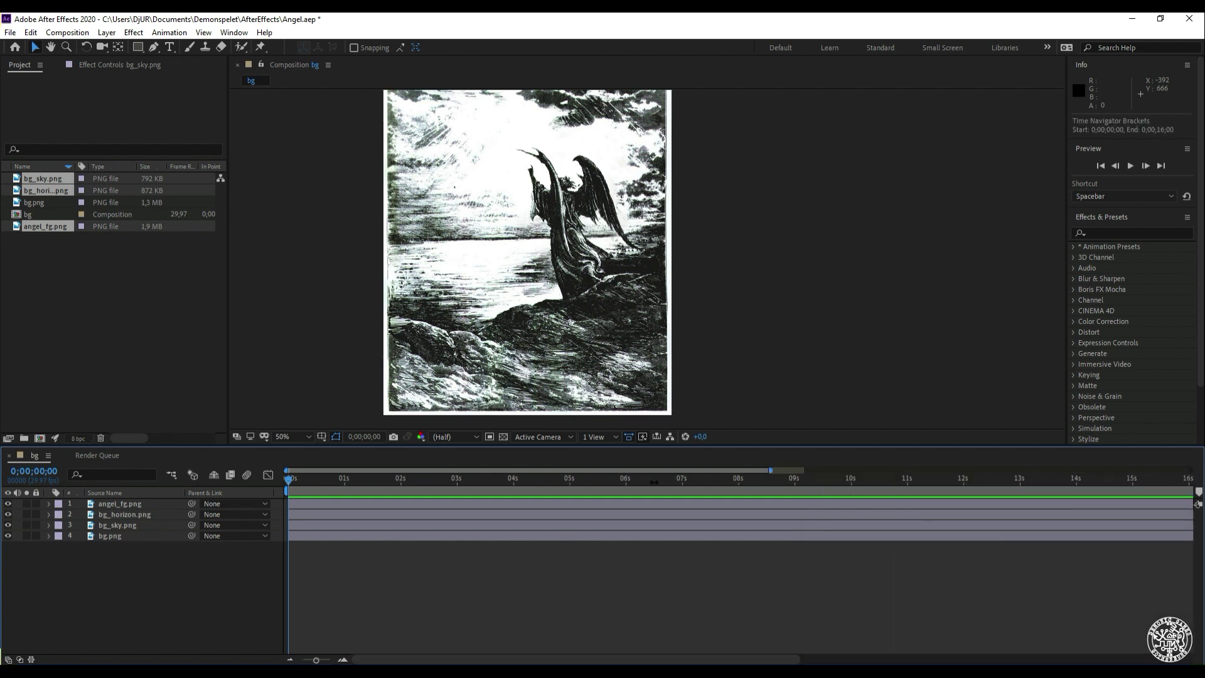
scroll(801, 519, "down", 4)
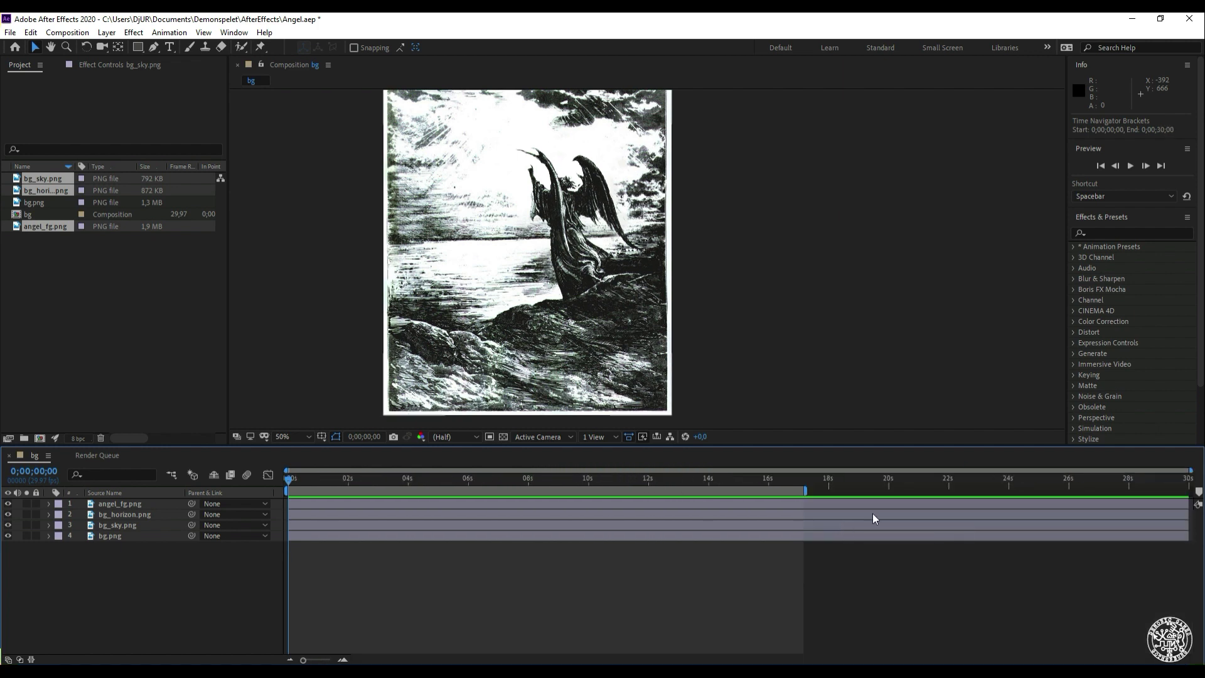
left_click_drag(803, 491, 468, 505)
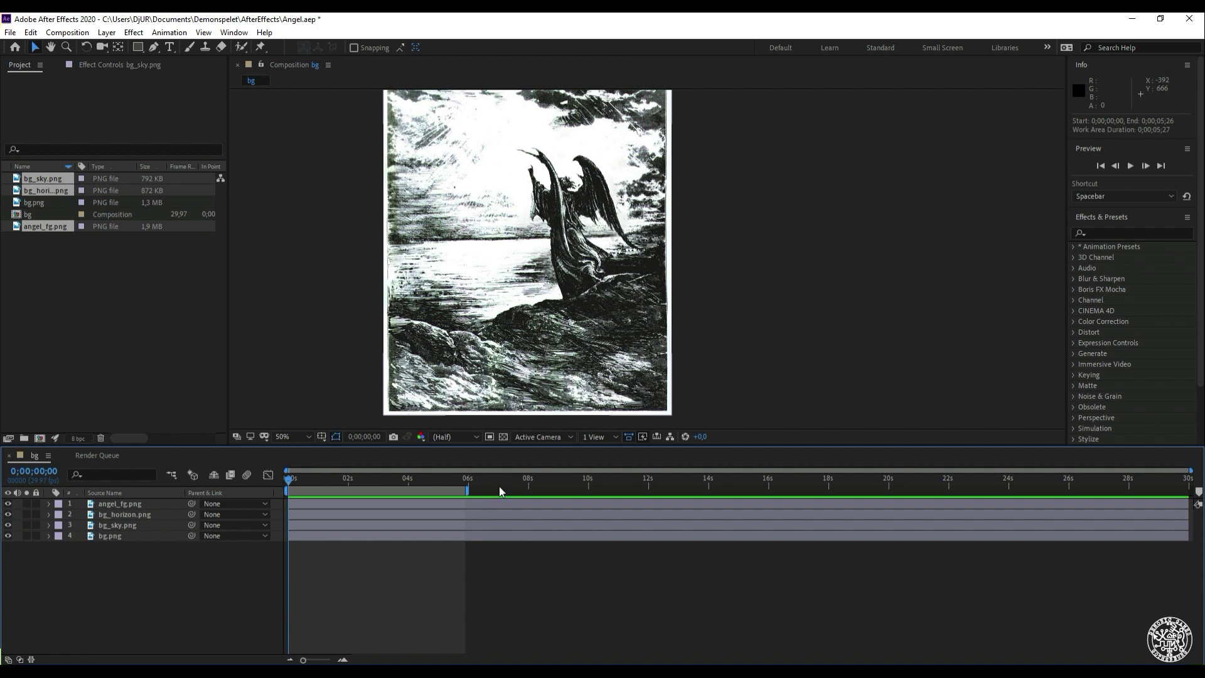
Trim all four layers together so they end at about 6 seconds, matching the work area
left_click_drag(1188, 469, 689, 469)
key("minus")
key("minus")
key("minus")
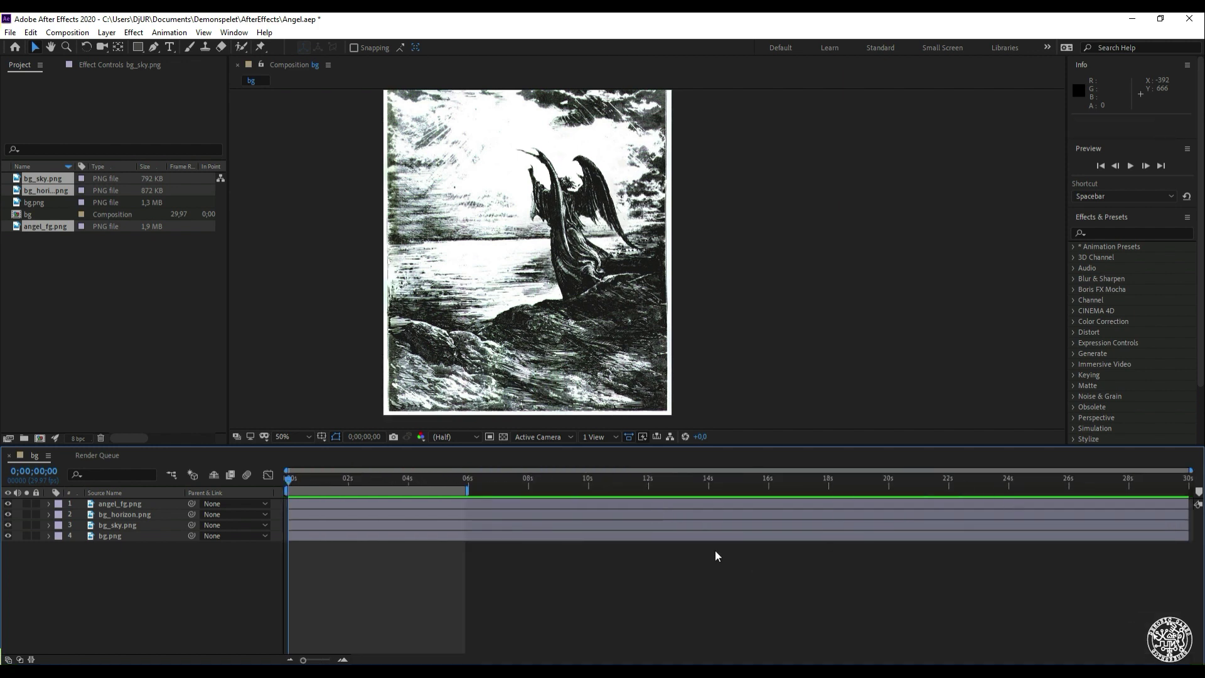
left_click(1171, 507)
left_click(1163, 524, "shift")
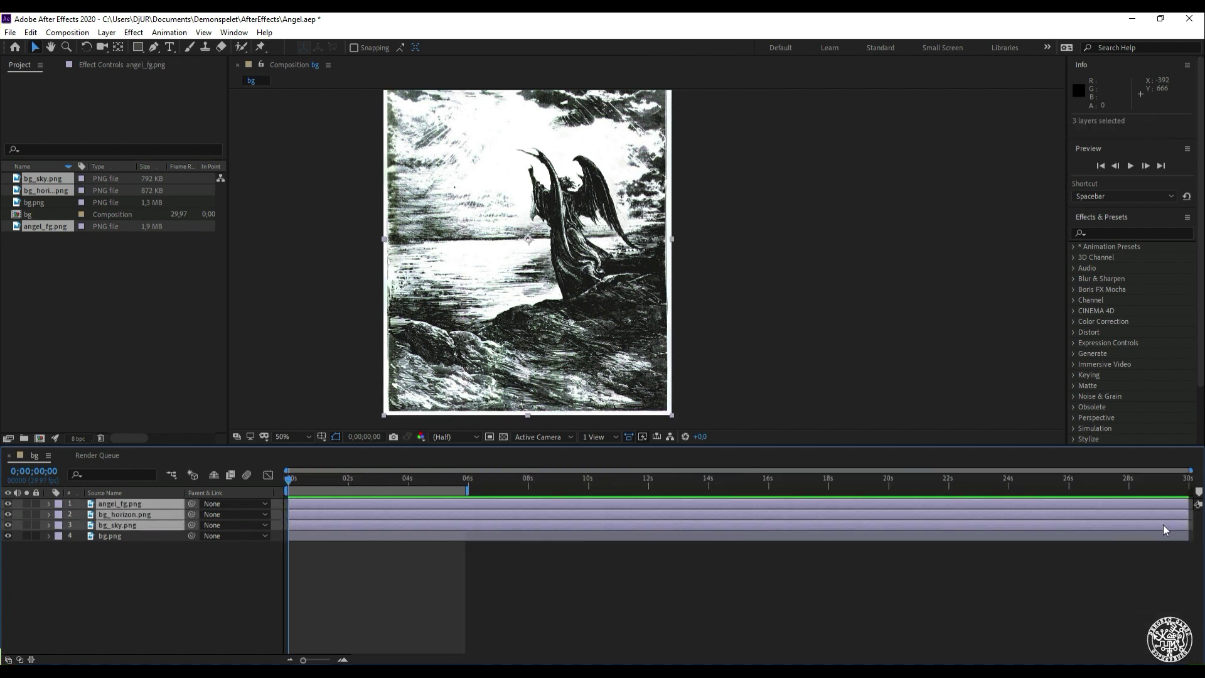
left_click(1163, 535, "shift")
left_click_drag(1180, 506, 464, 515)
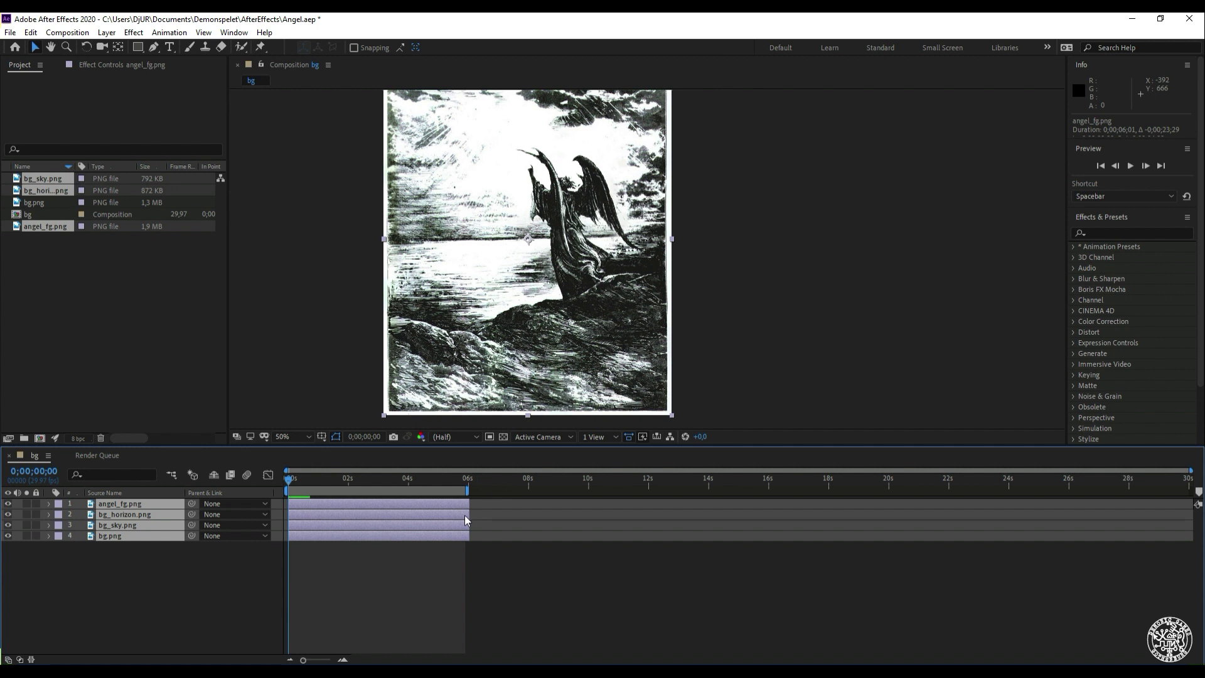
left_click(524, 577)
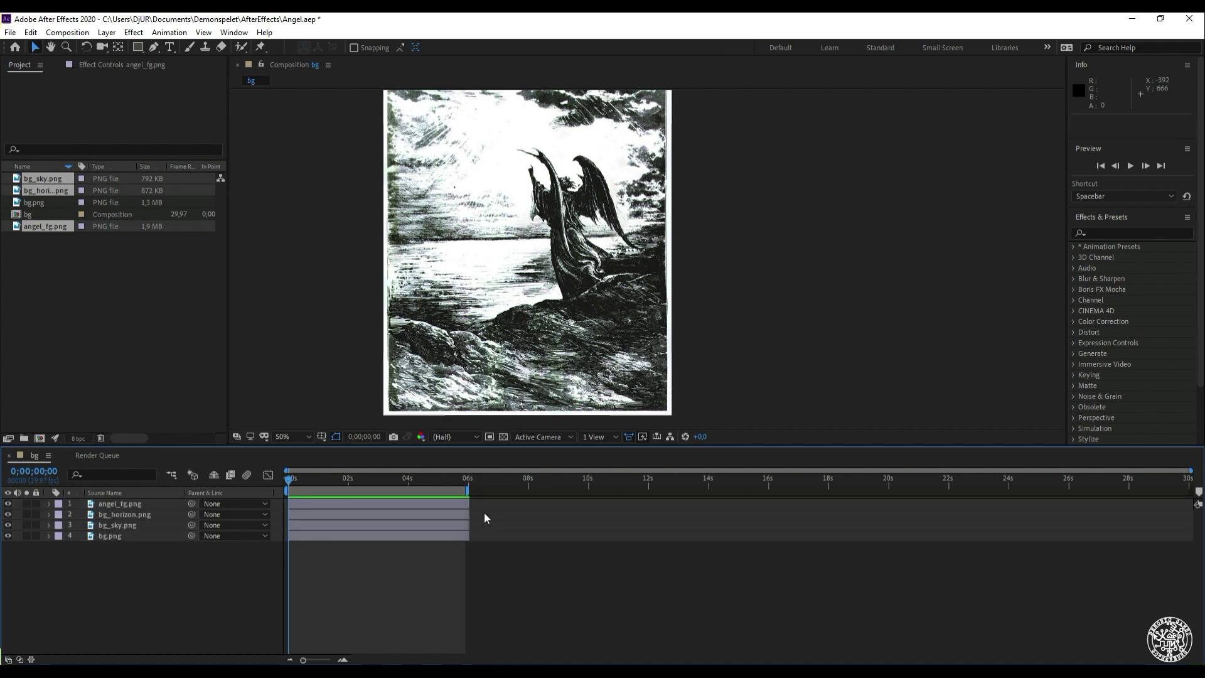
left_click_drag(1188, 470, 693, 470)
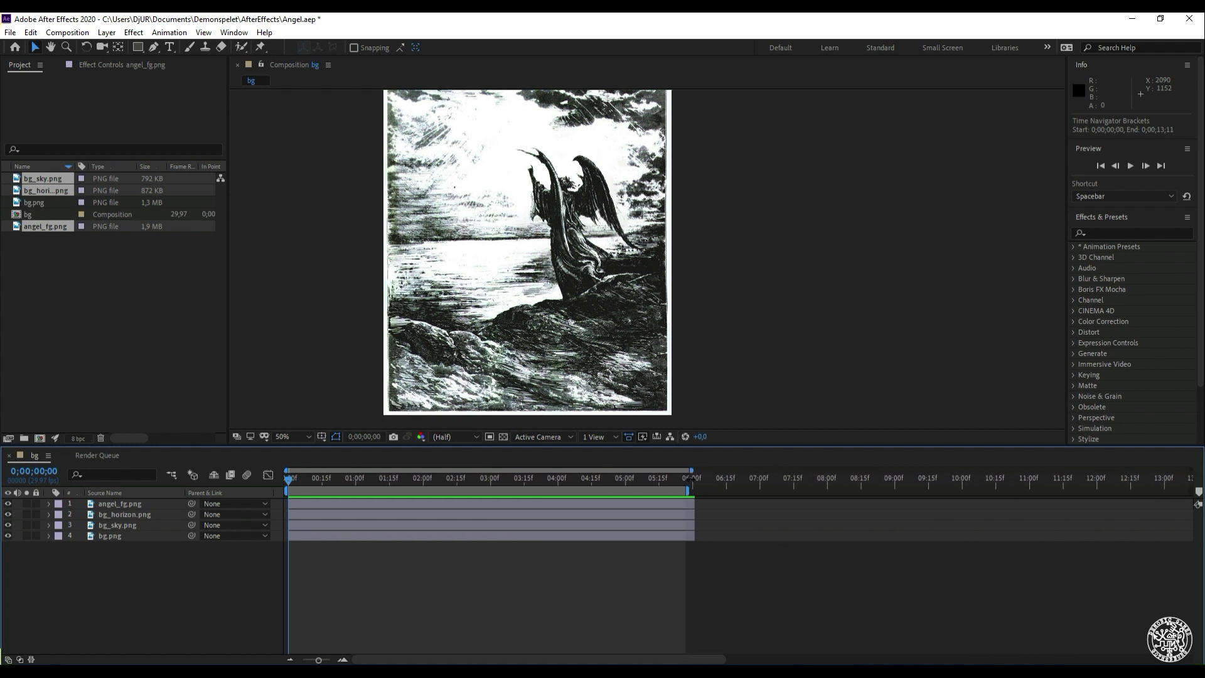
Align the composition's work area so it ends at 6 seconds, where the layers end
key("h")
left_click_drag(891, 508, 1032, 491)
key("Home")
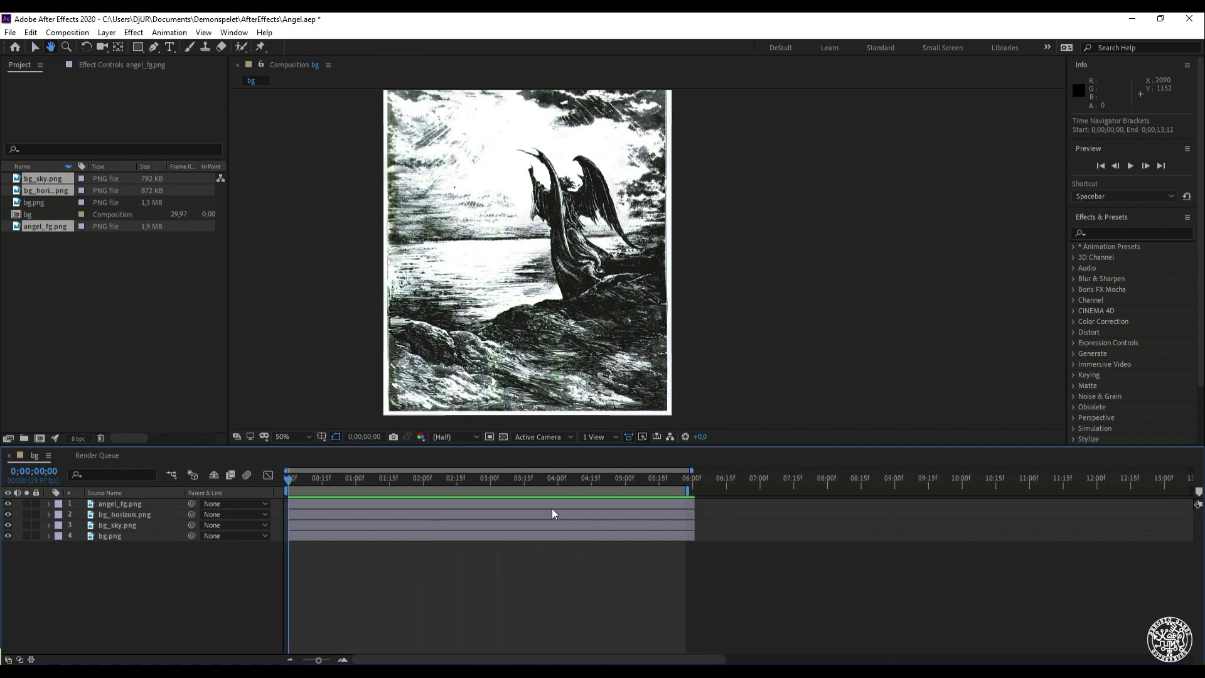
key("v")
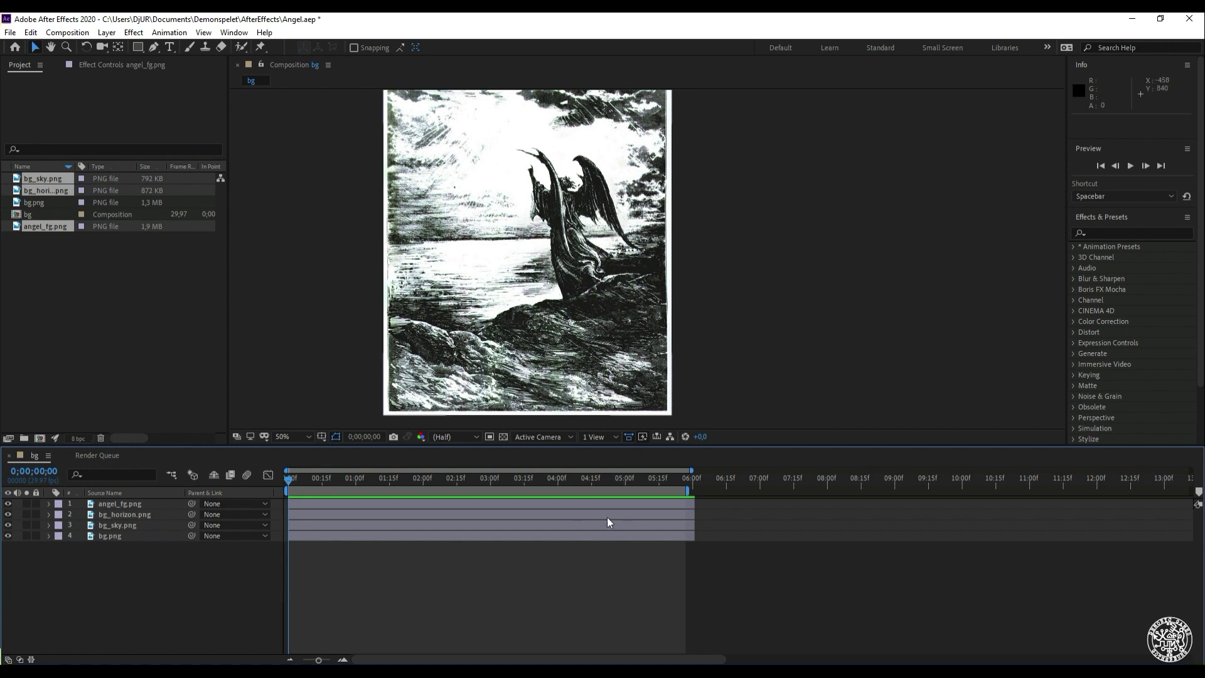
left_click_drag(684, 493, 692, 492)
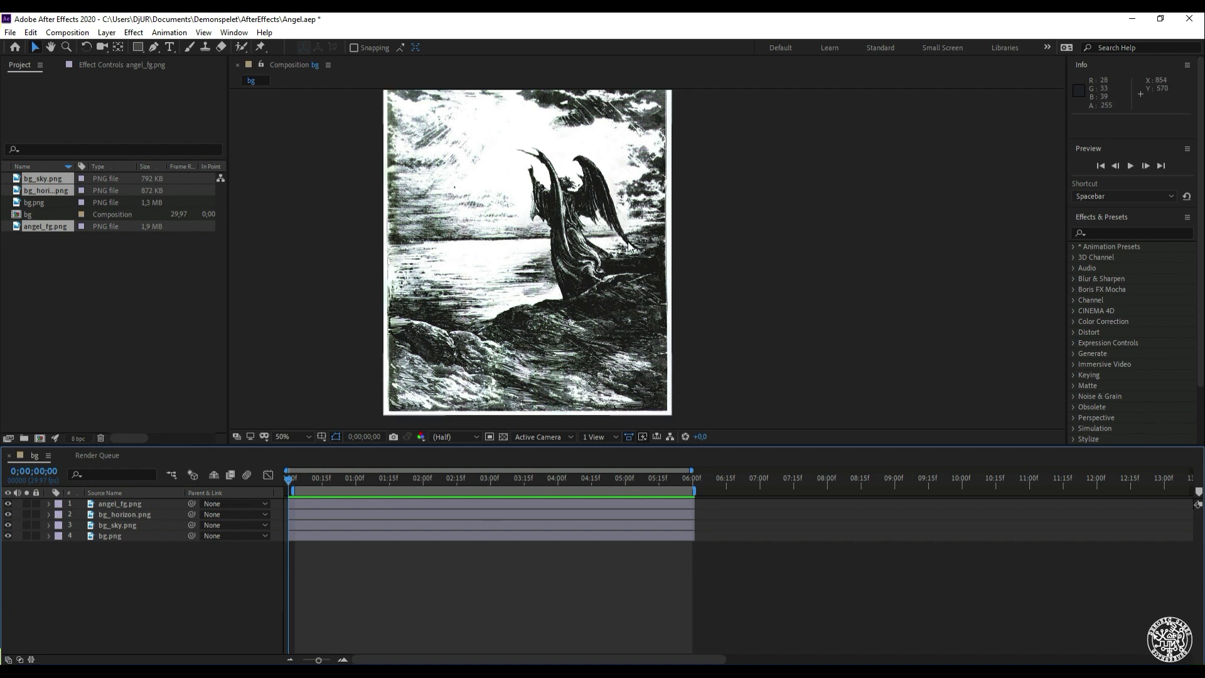
Check each layer in the timeline by selecting it, and lock the bg.png background layer
left_click(592, 342)
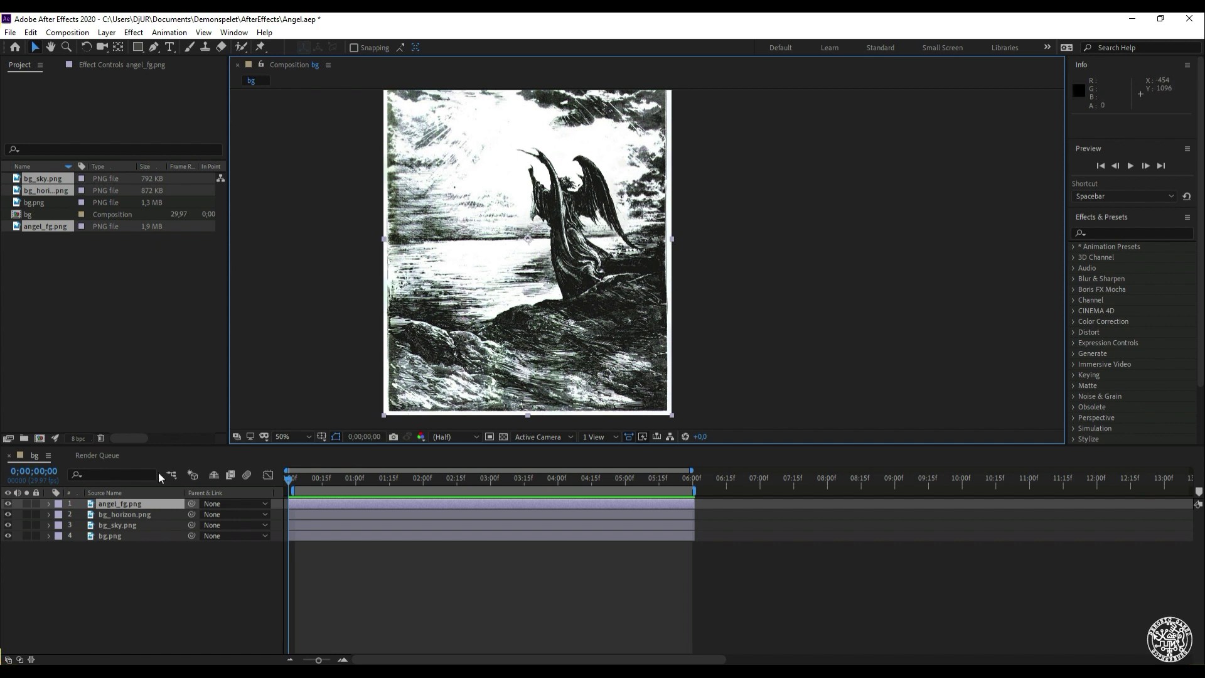
left_click(108, 535)
left_click(115, 504)
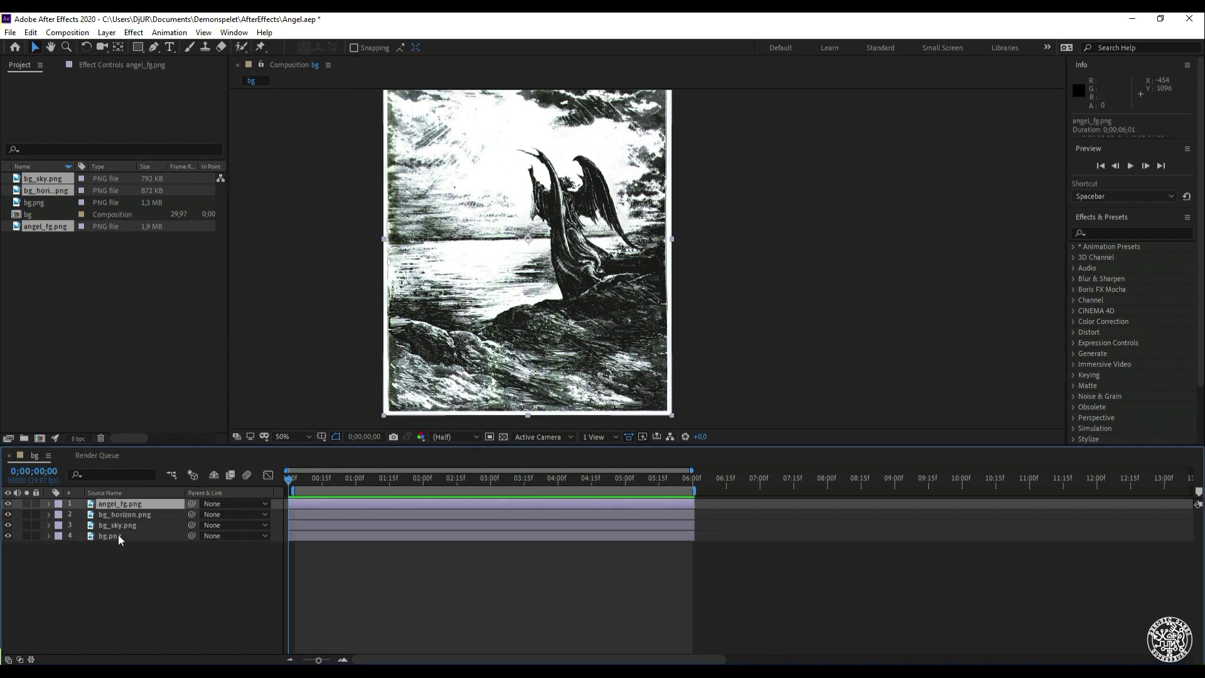
left_click(105, 515)
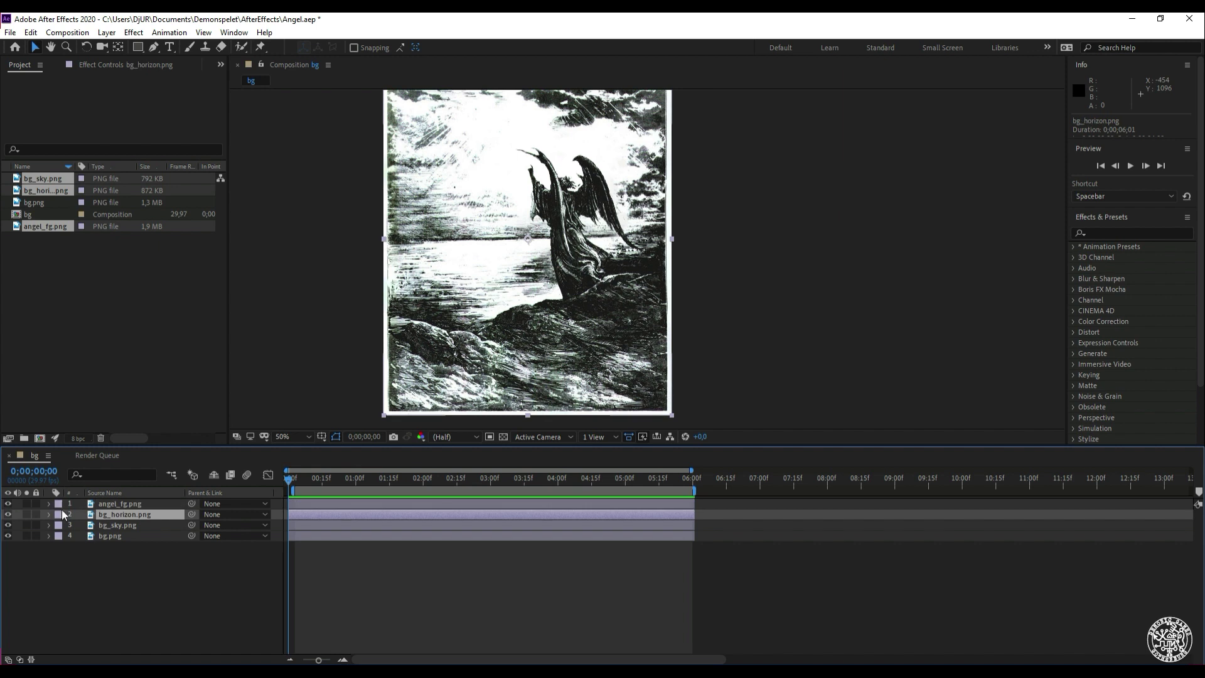
left_click(115, 526)
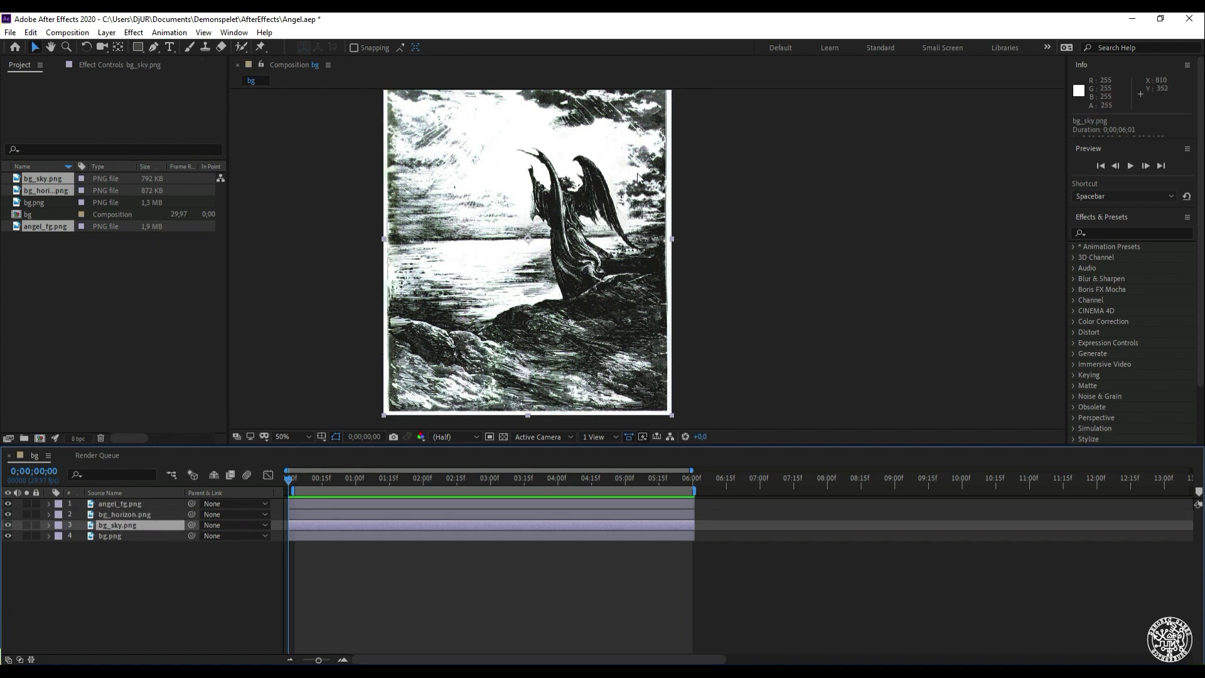
left_click(107, 538)
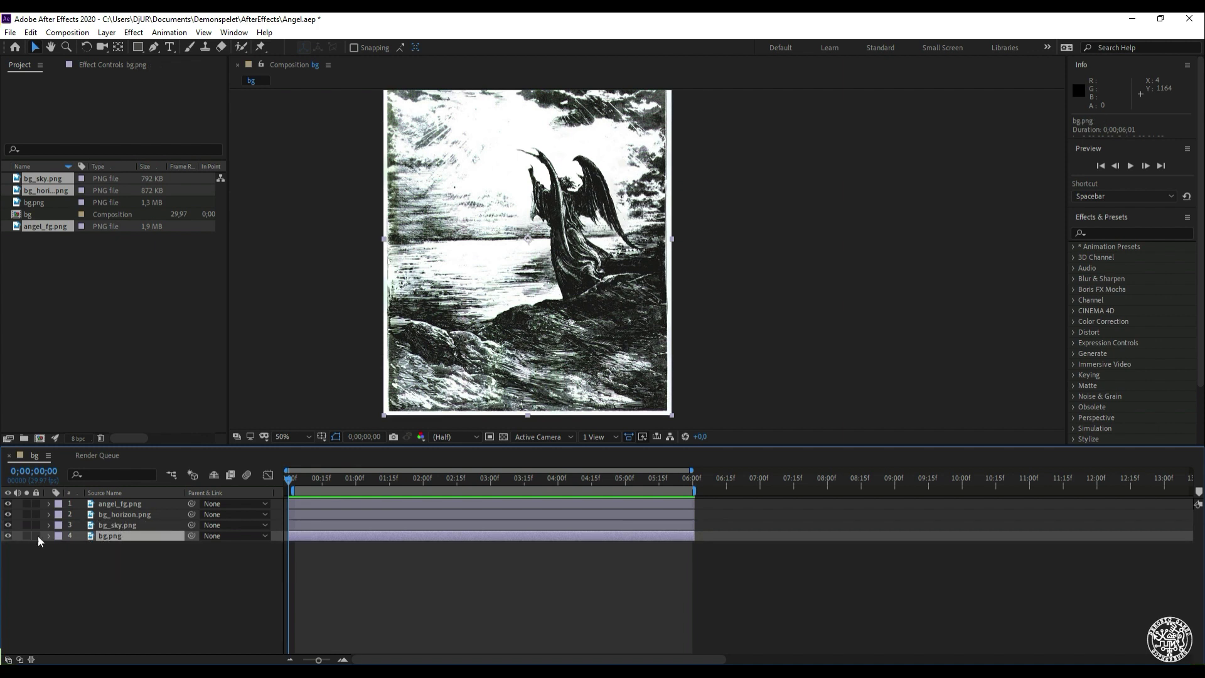
left_click(37, 536)
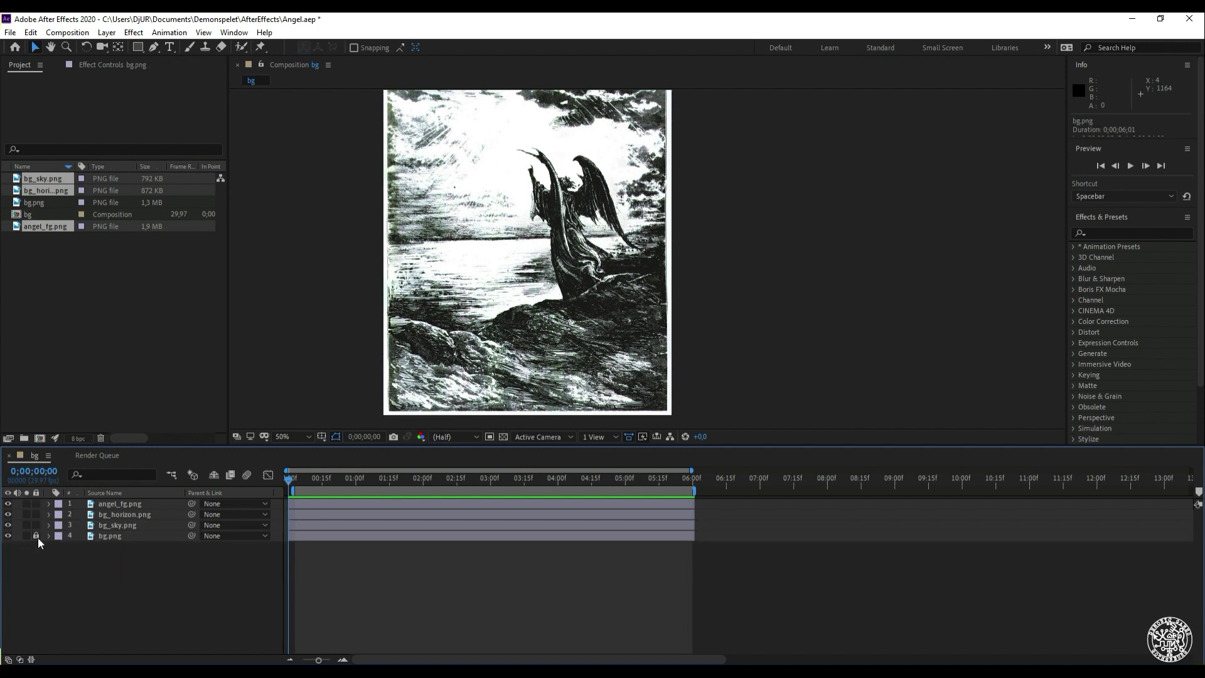
Try shifting the angel_fg image up and slightly to the left in the composition, and undo the move
left_click(121, 503)
left_click_drag(634, 312, 617, 283)
key("ctrl+z")
key("ctrl+z")
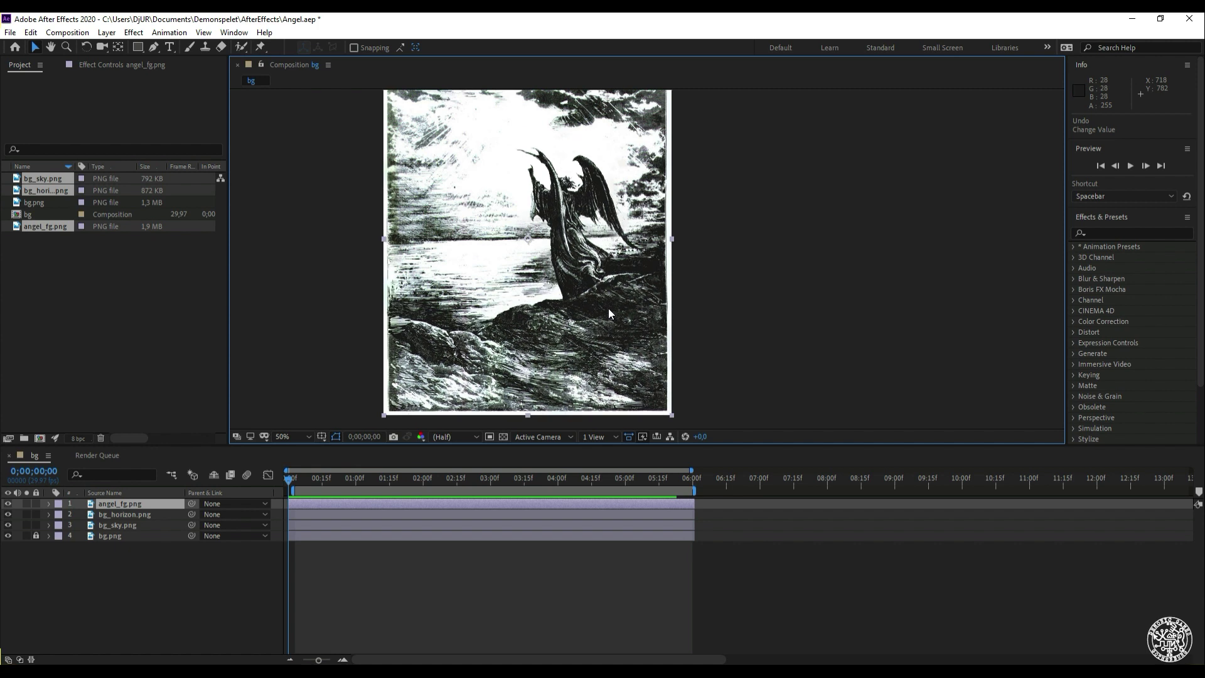
Try raising angel_fg to about position 447, 443 over the background layers, and undo the moves
left_click_drag(590, 325, 590, 295)
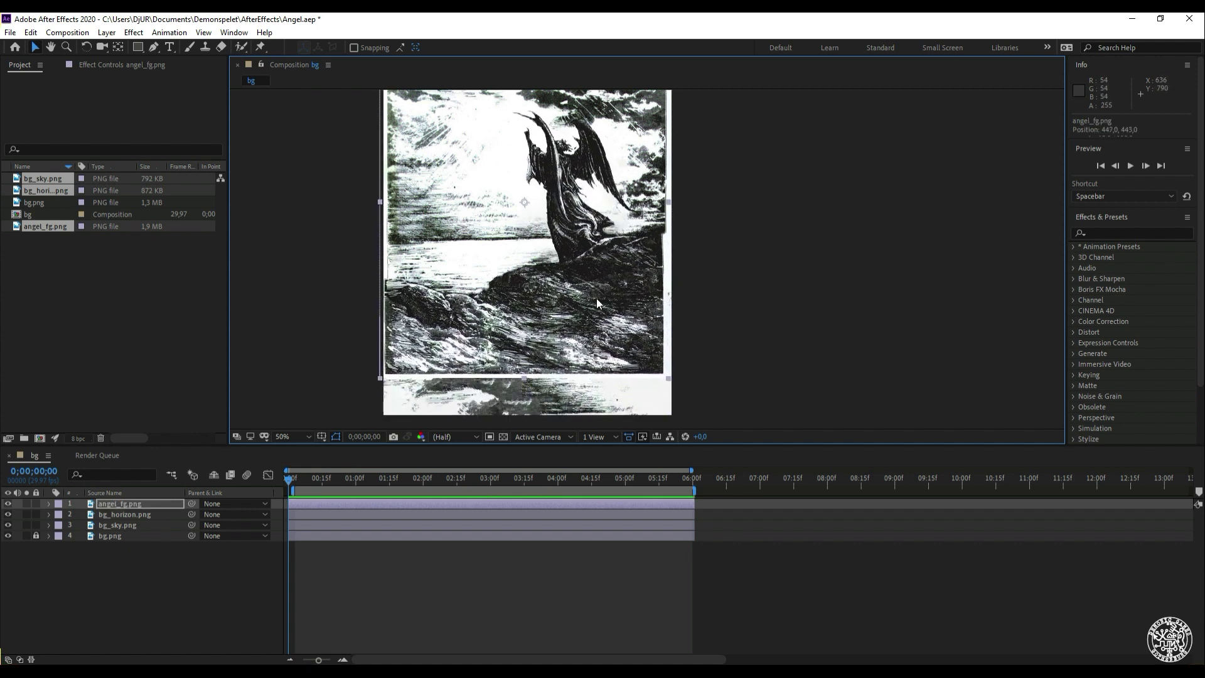
key("comma")
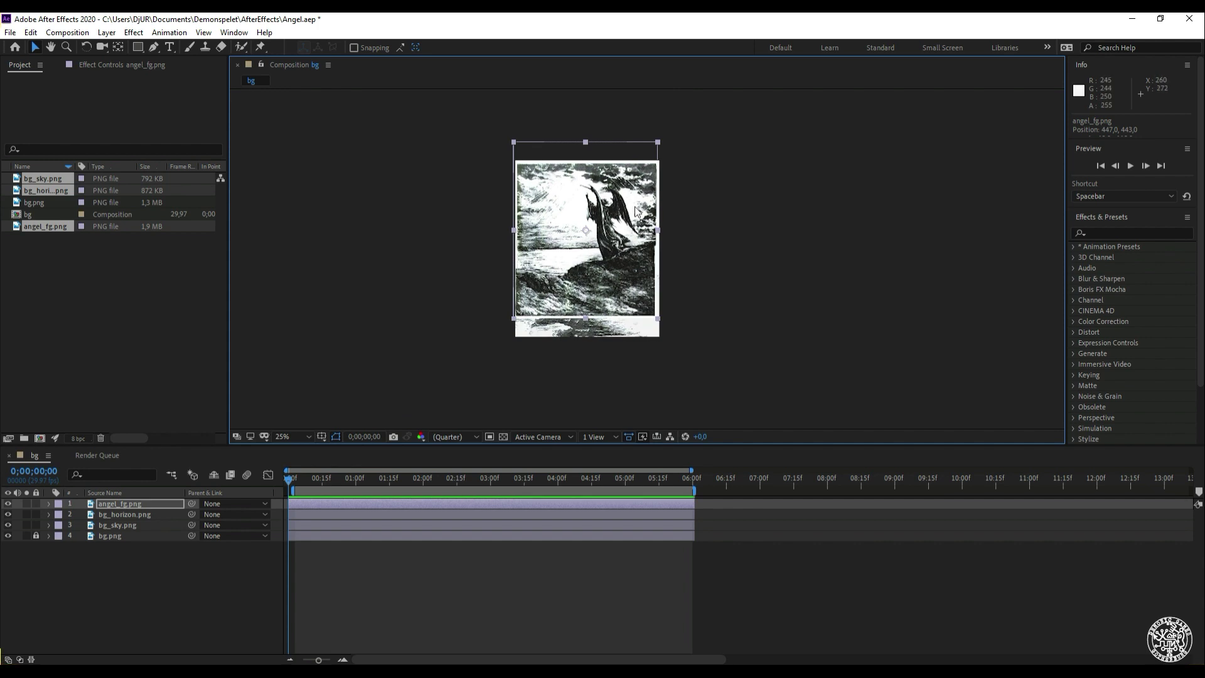
scroll(634, 291, "up", 2)
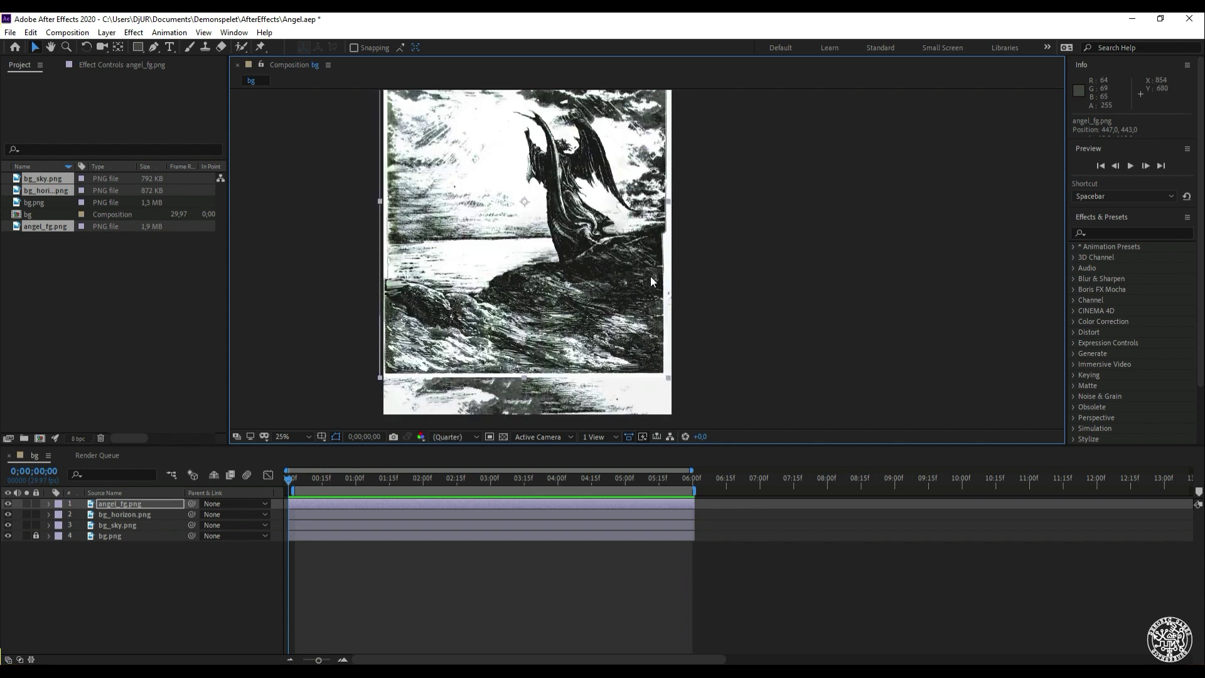
scroll(625, 305, "down", 2)
key("ctrl+z")
key("ctrl+z")
key("ctrl+z")
key("ctrl+z")
key("ctrl+z")
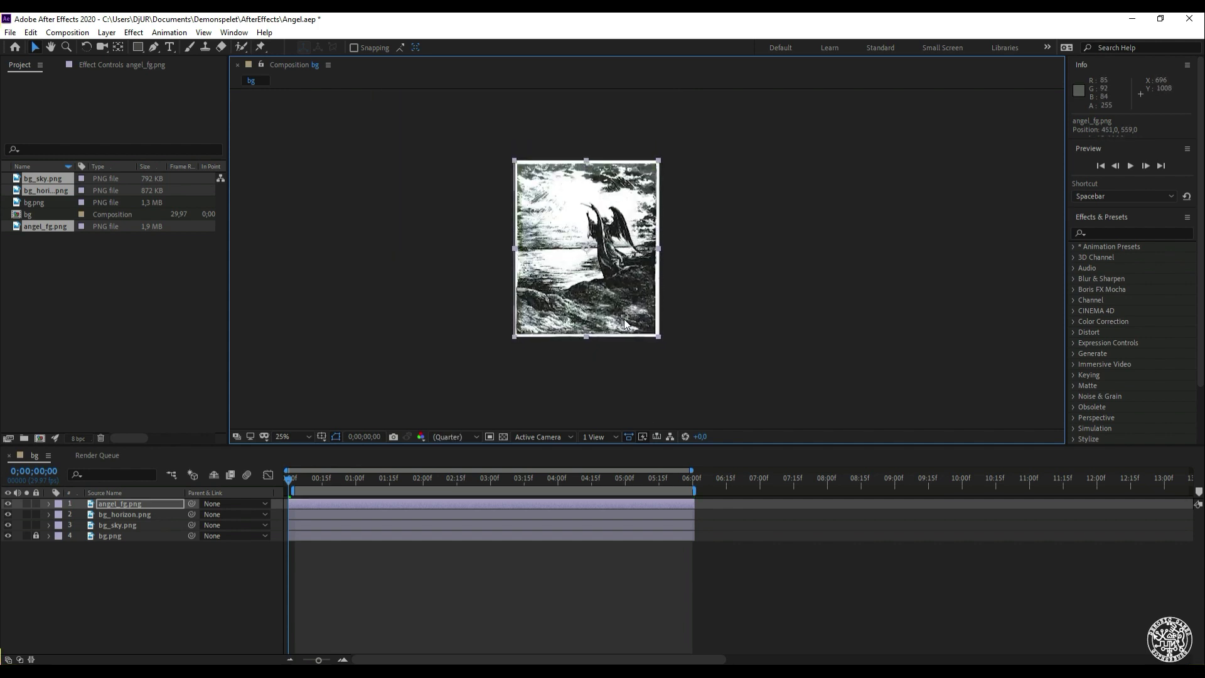
key("ctrl+z")
key("ctrl+z")
key("ctrl+z")
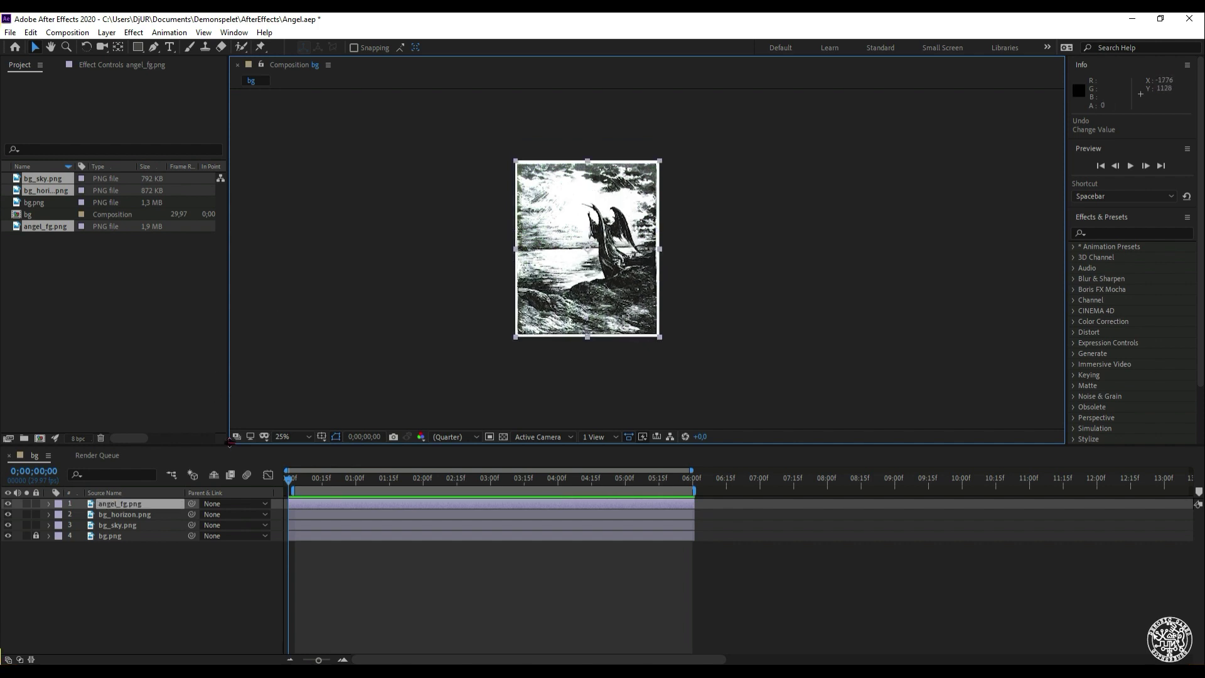
Show angel_fg's transform properties and start its Position animation with a keyframe at 0;00;00;00
left_click(52, 504)
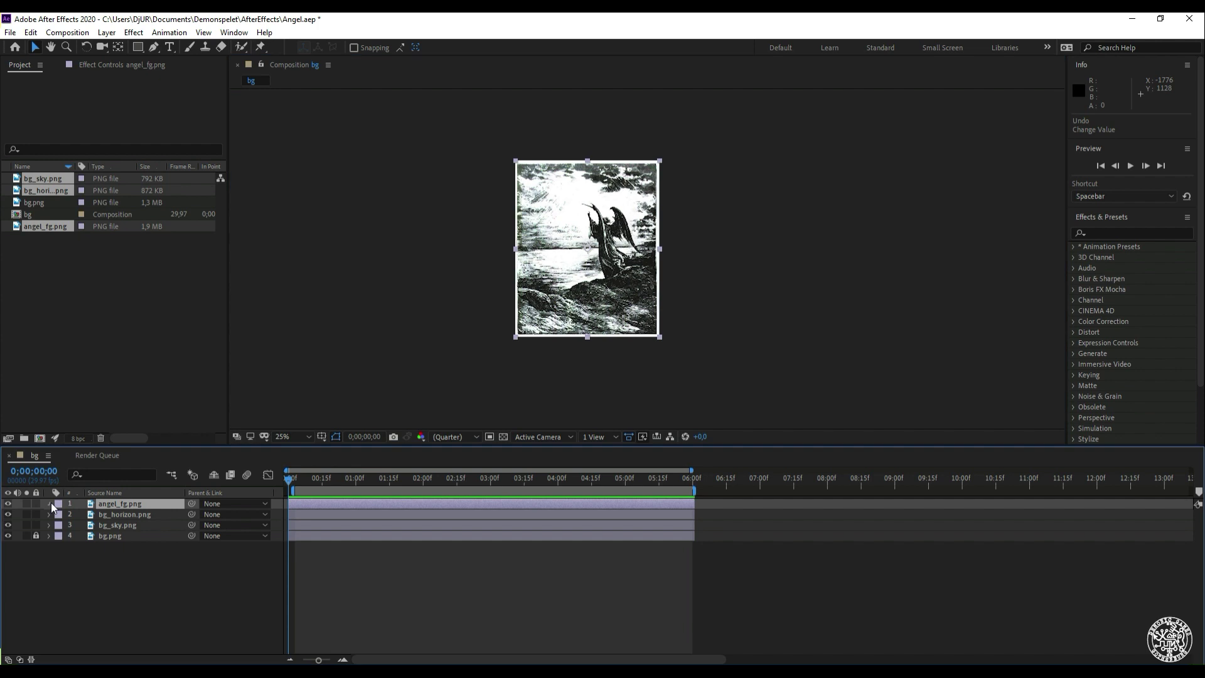
left_click(50, 503)
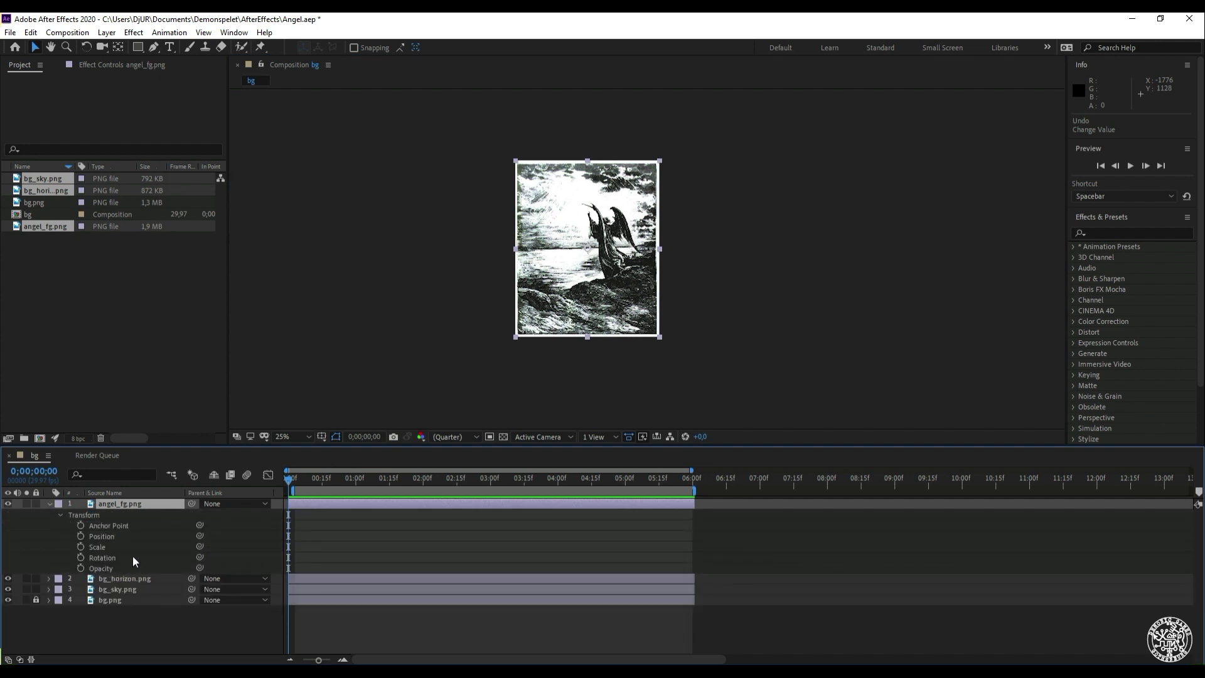
left_click(80, 535)
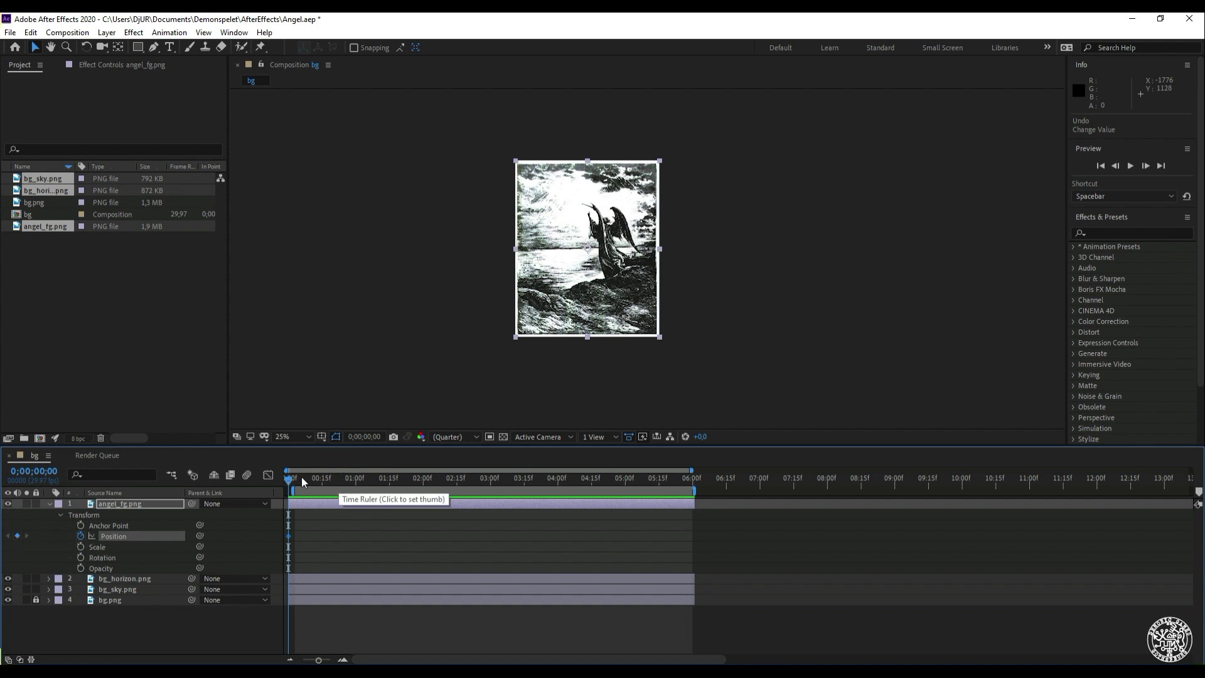
mouse_move(290, 482)
left_mouse_down()
mouse_move(313, 482)
mouse_move(288, 485)
left_mouse_up()
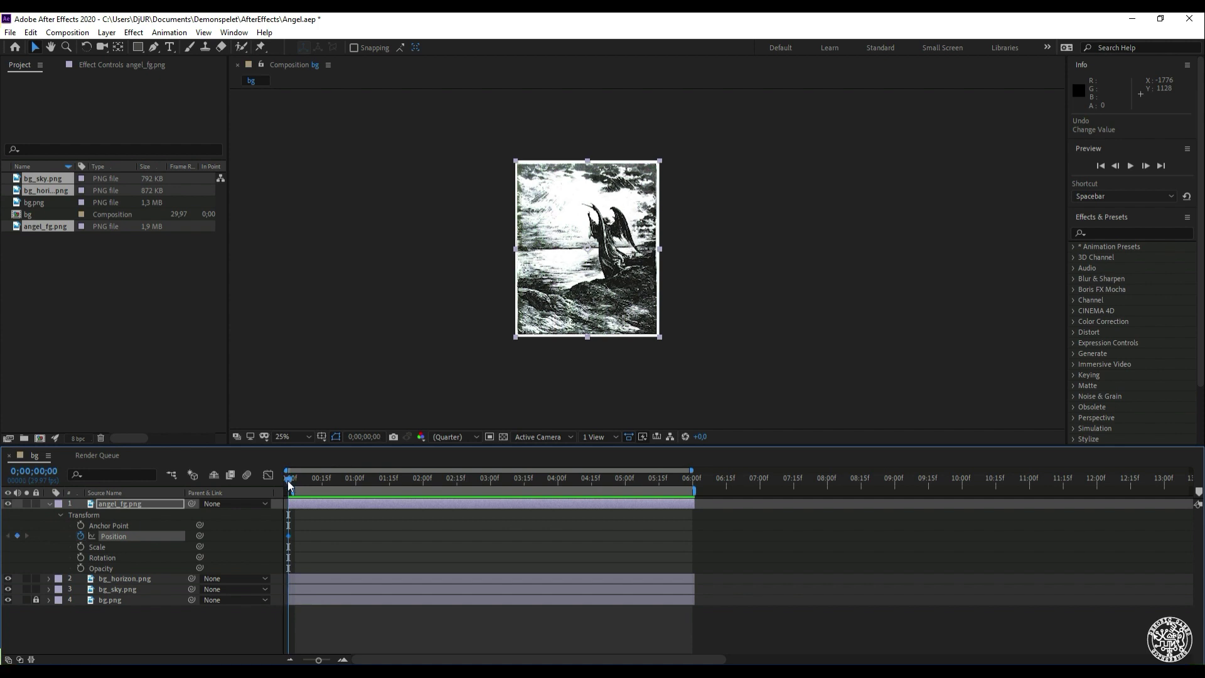
Add a Position keyframe at 0;00;05;13 with angel_fg raised to about 459, 425, and return to the composition's start
left_click_drag(287, 486, 655, 480)
left_click(17, 537)
mouse_move(288, 537)
mouse_move(614, 297)
left_mouse_down()
mouse_move(615, 263)
mouse_move(614, 285)
mouse_move(620, 279)
left_mouse_up()
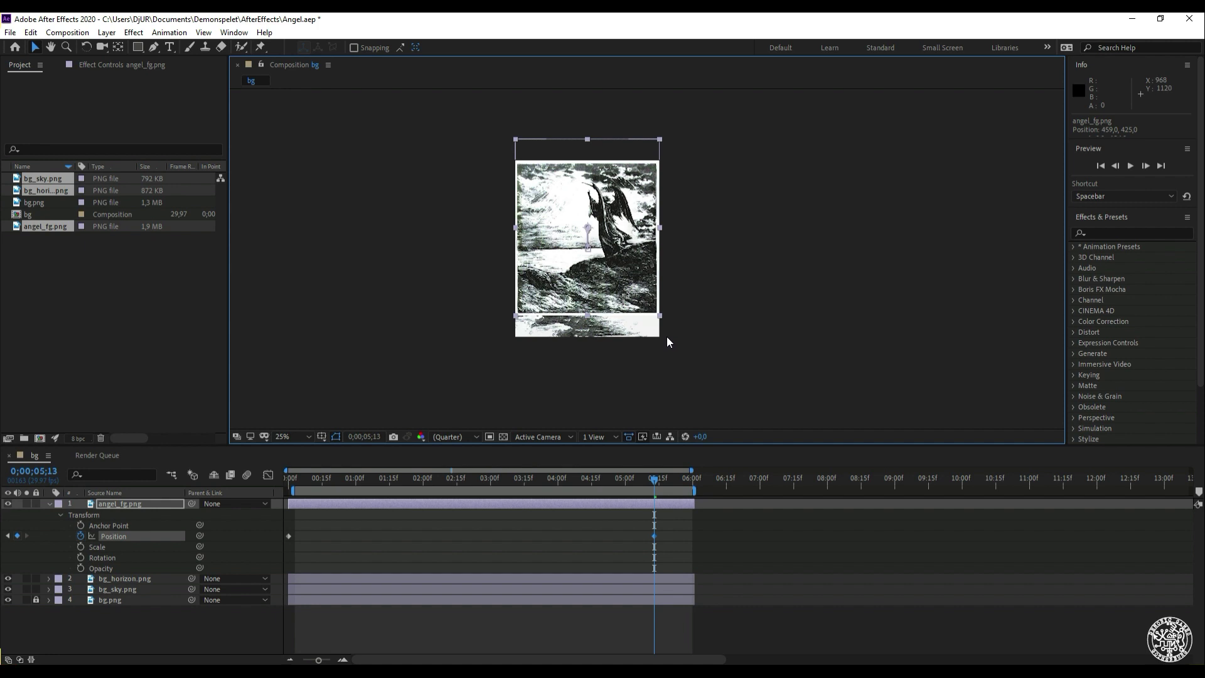
left_click_drag(653, 479, 187, 536)
scroll(593, 204, "up", 4)
scroll(605, 228, "down", 2)
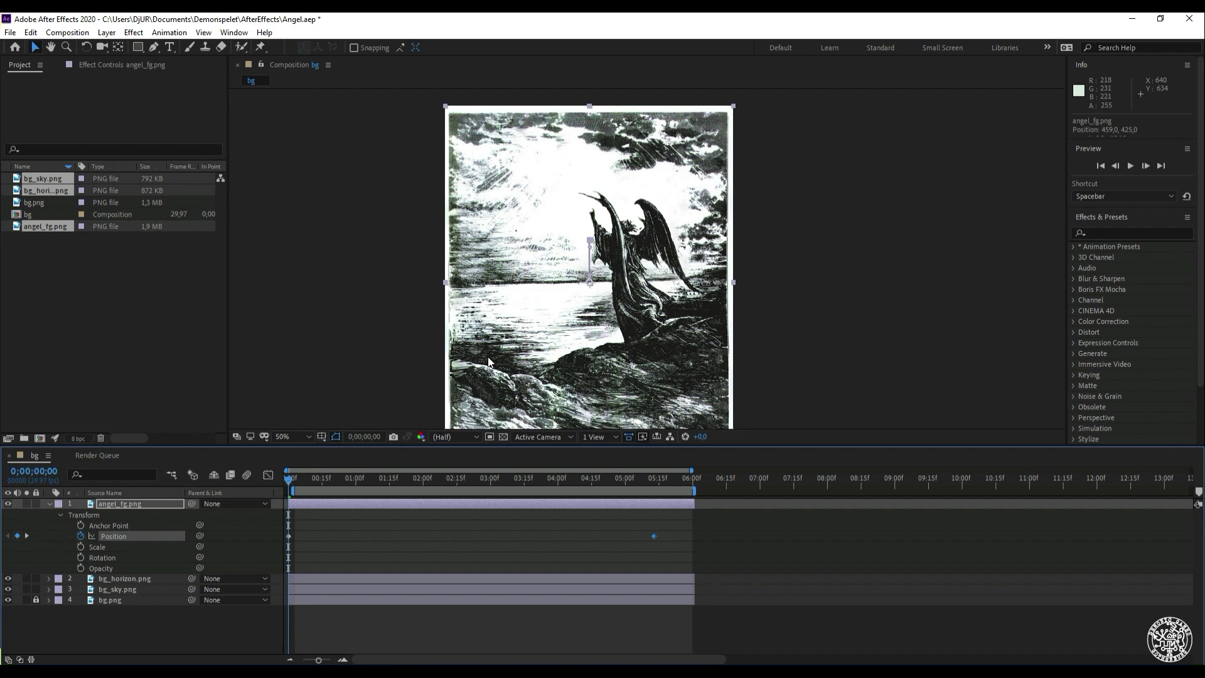
left_click(49, 504)
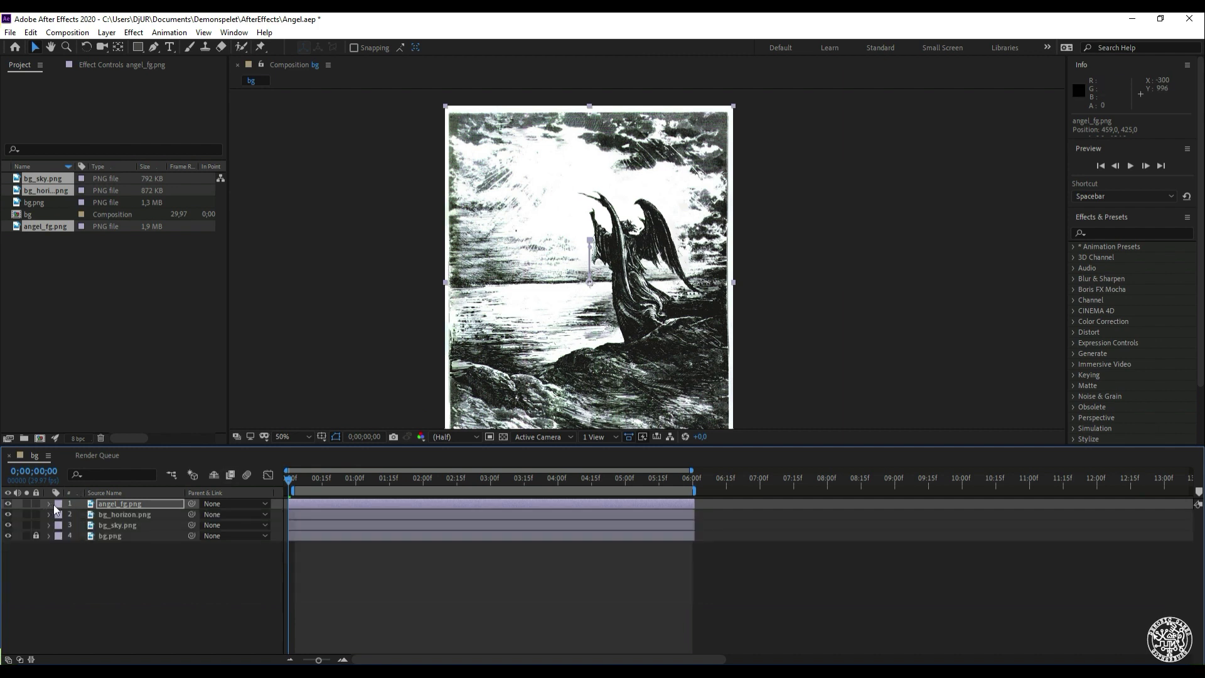
Try enlarging the bg_horizon layer to about 110% scale, and undo the resizing
left_click(122, 514)
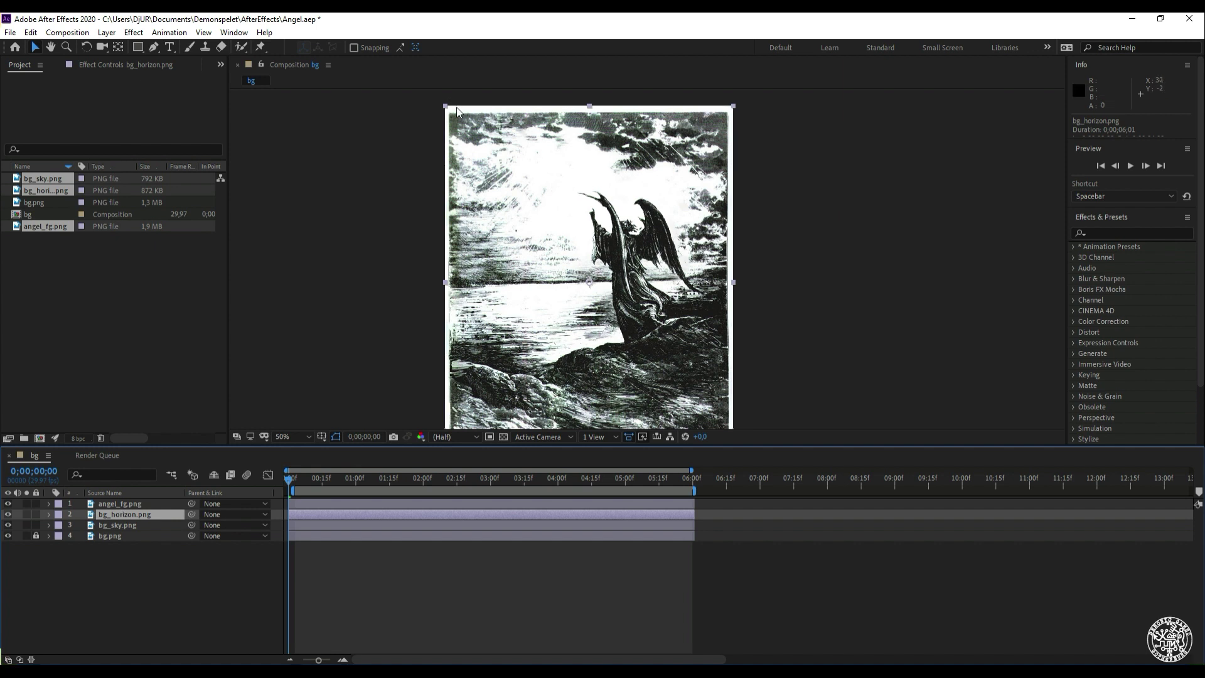
left_click_drag(446, 107, 380, 86)
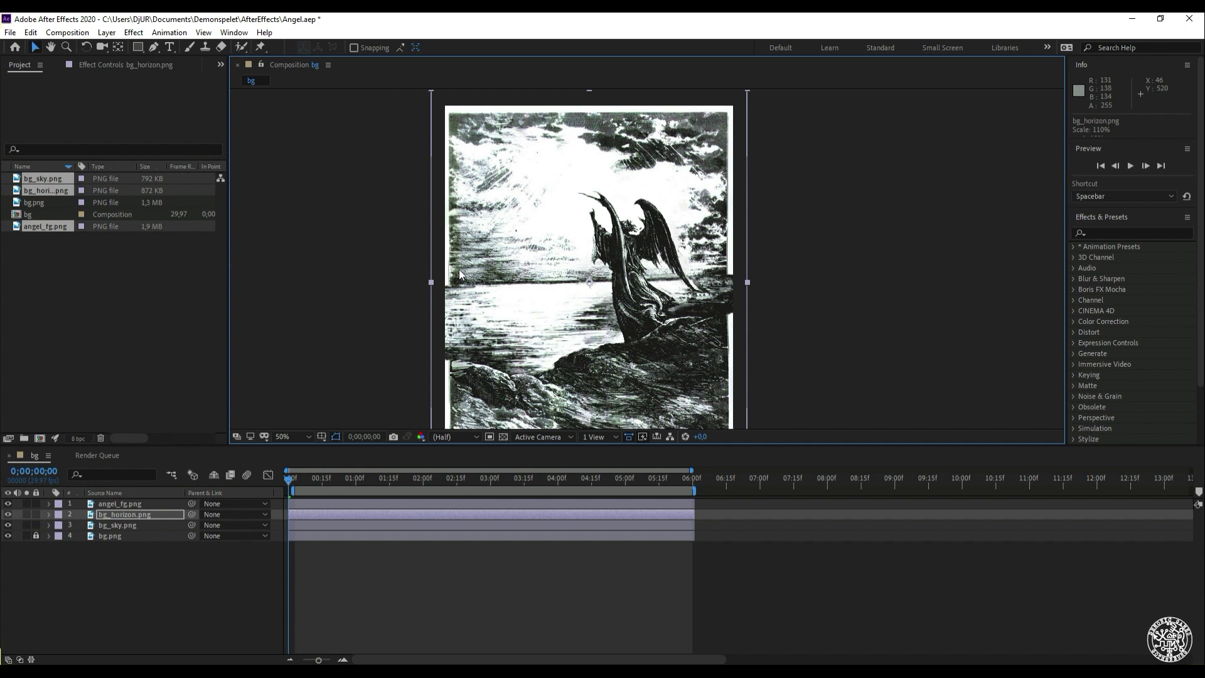
key("ctrl+z")
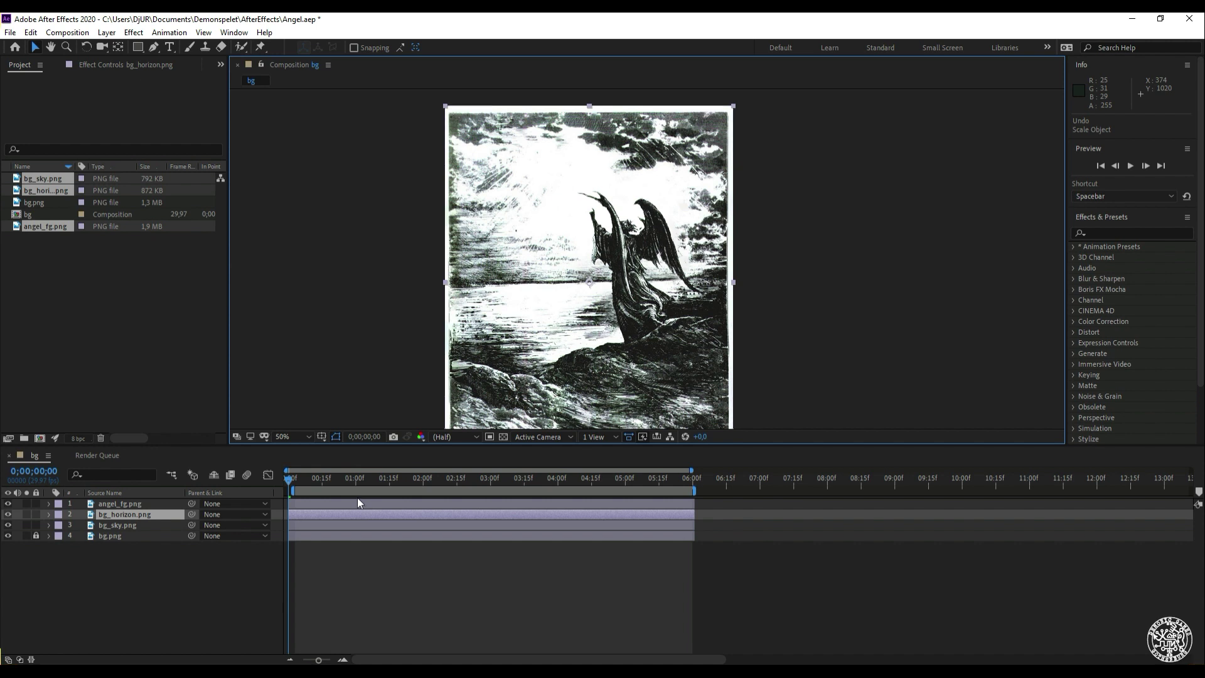
Animate bg_horizon's Scale from a keyframe at 0;00;00;00 to about 109%, 105% at 0;00;05;23, and scrub through the motion
left_click(49, 514)
left_click(60, 525)
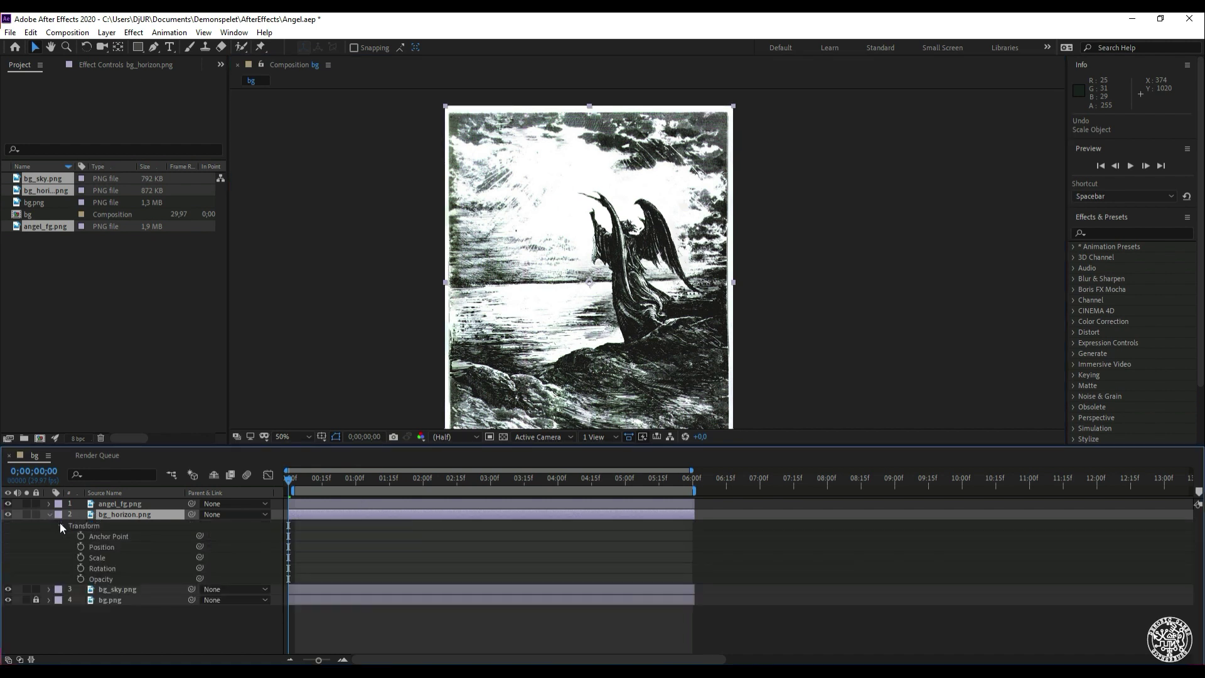
left_click(79, 557)
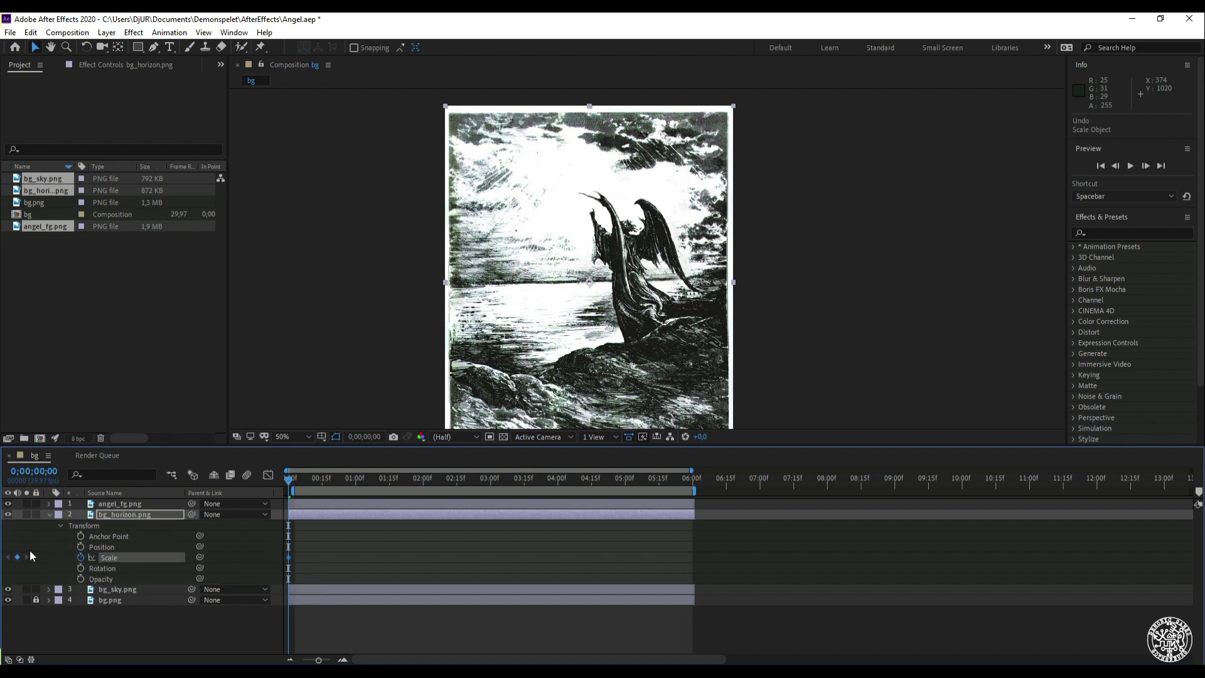
left_click_drag(290, 485, 677, 484)
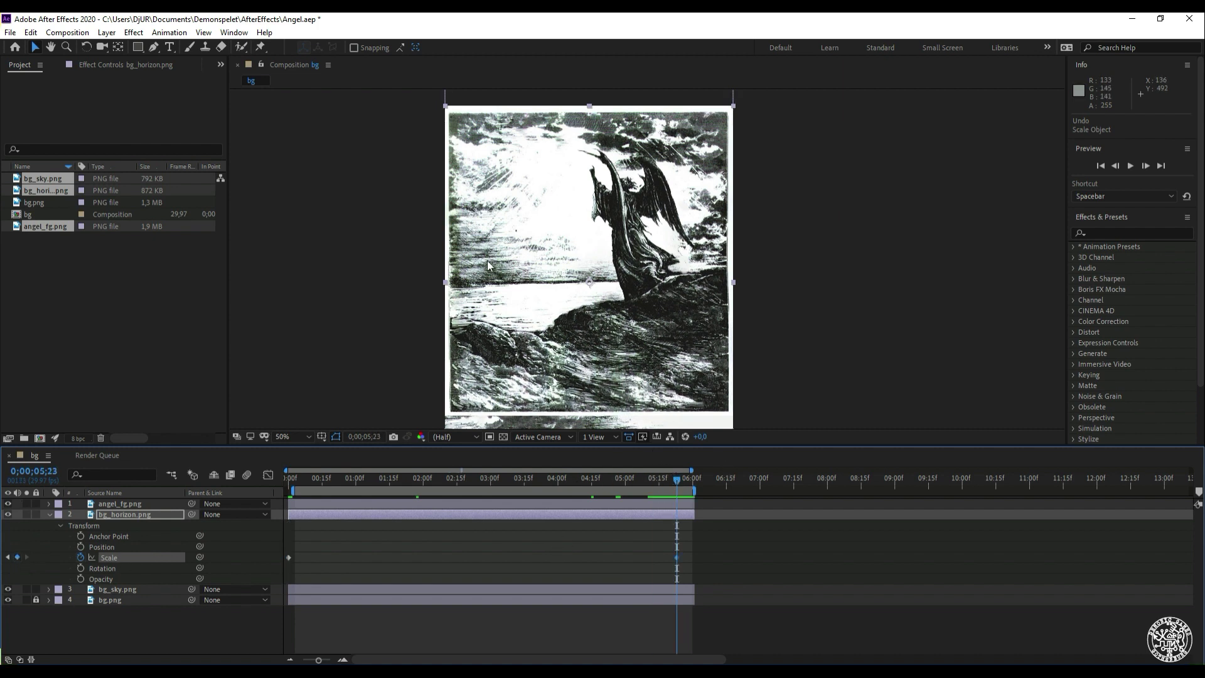
mouse_move(446, 106)
left_mouse_down()
mouse_move(421, 86)
mouse_move(432, 99)
left_mouse_up()
left_click_drag(672, 483, 396, 478)
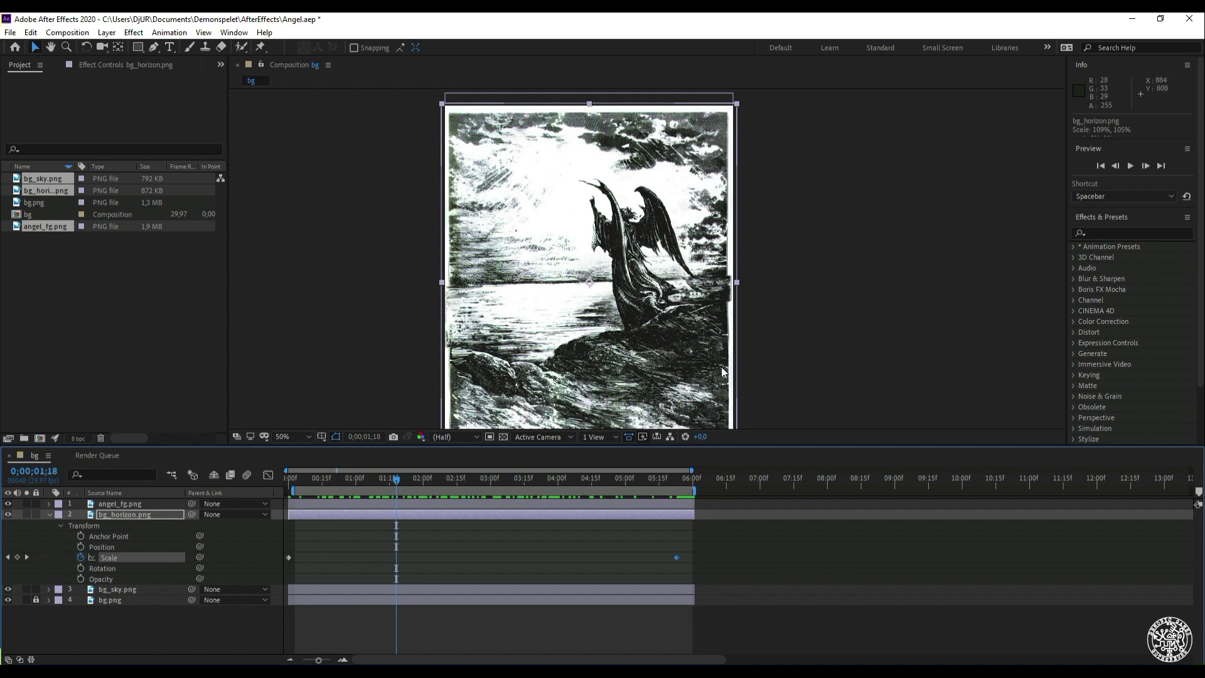
left_click_drag(398, 481, 506, 477)
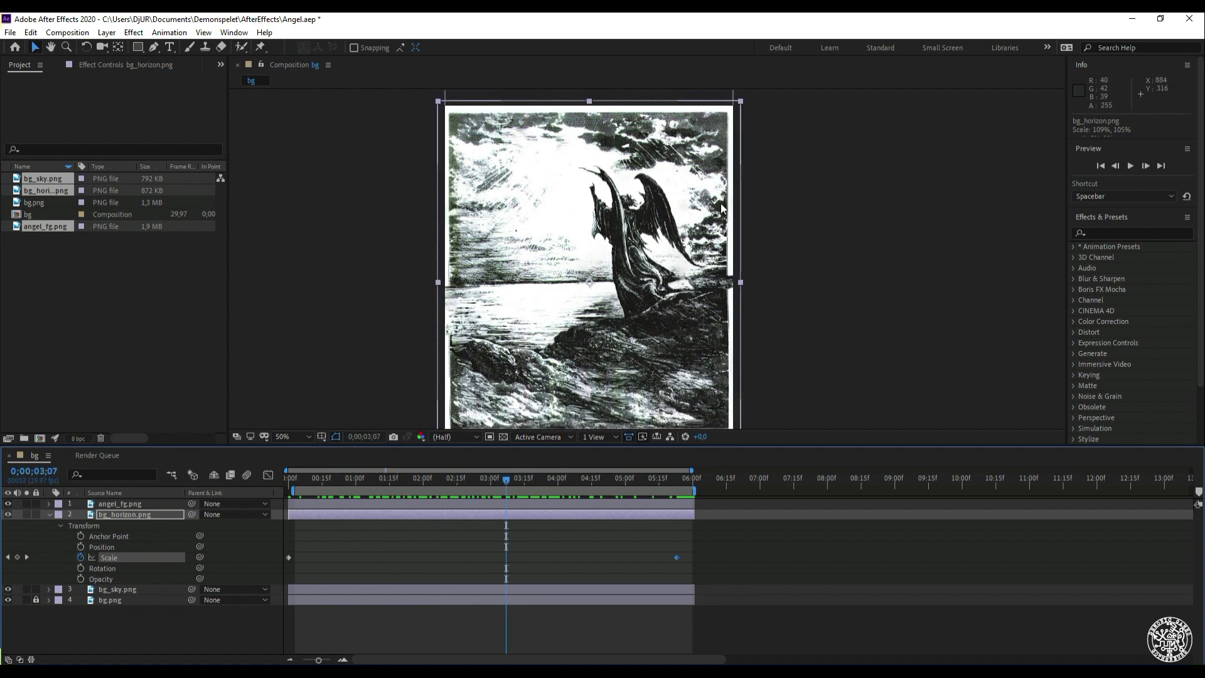
left_click_drag(500, 481, 9, 526)
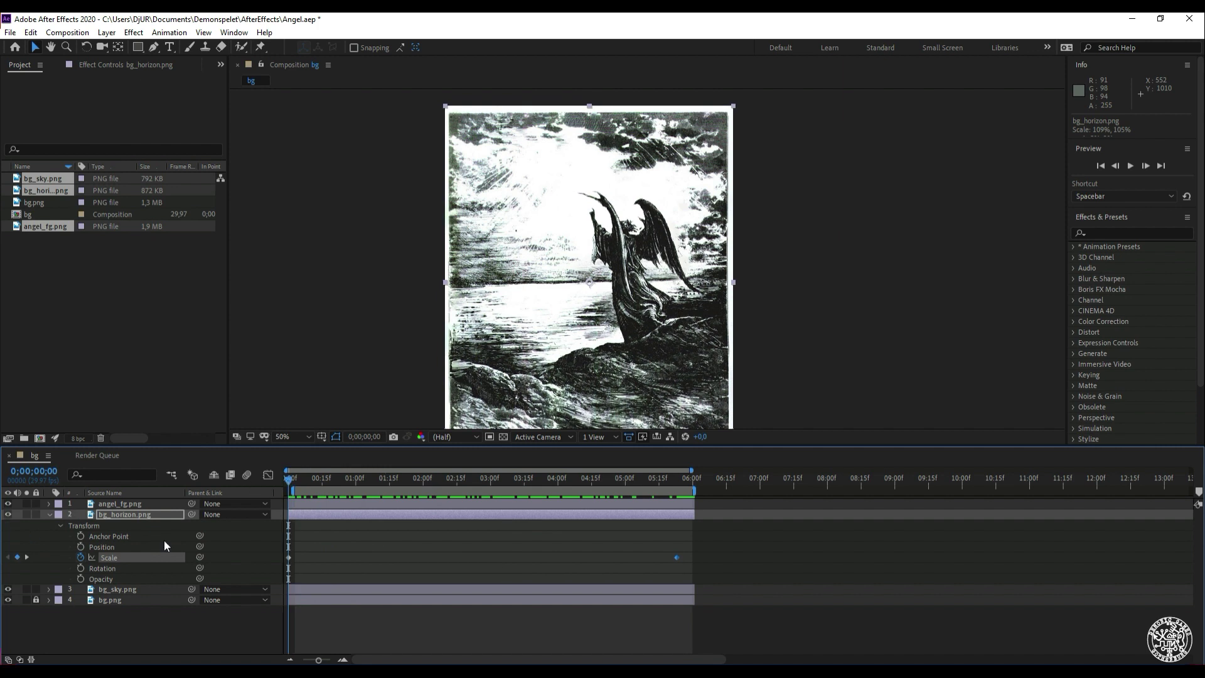
Add Position keyframes at 0;00;00;00 to bg_horizon and bg_sky, and select both layers' Position properties
left_click(81, 547)
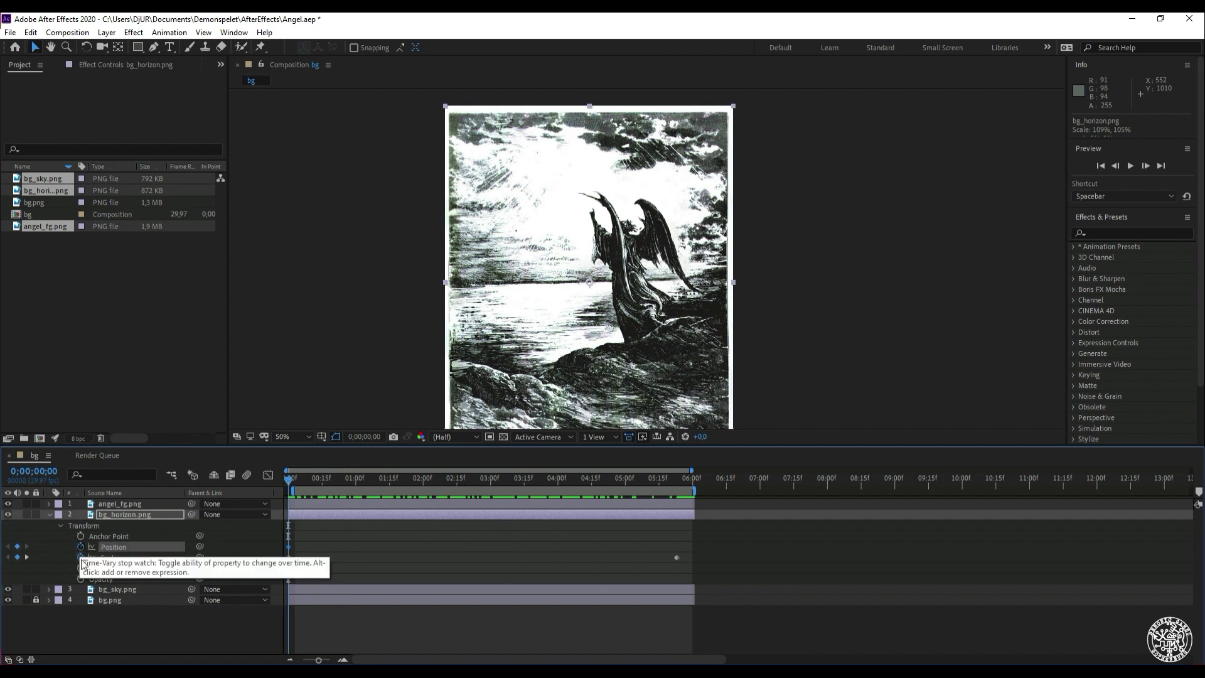
left_click(47, 589)
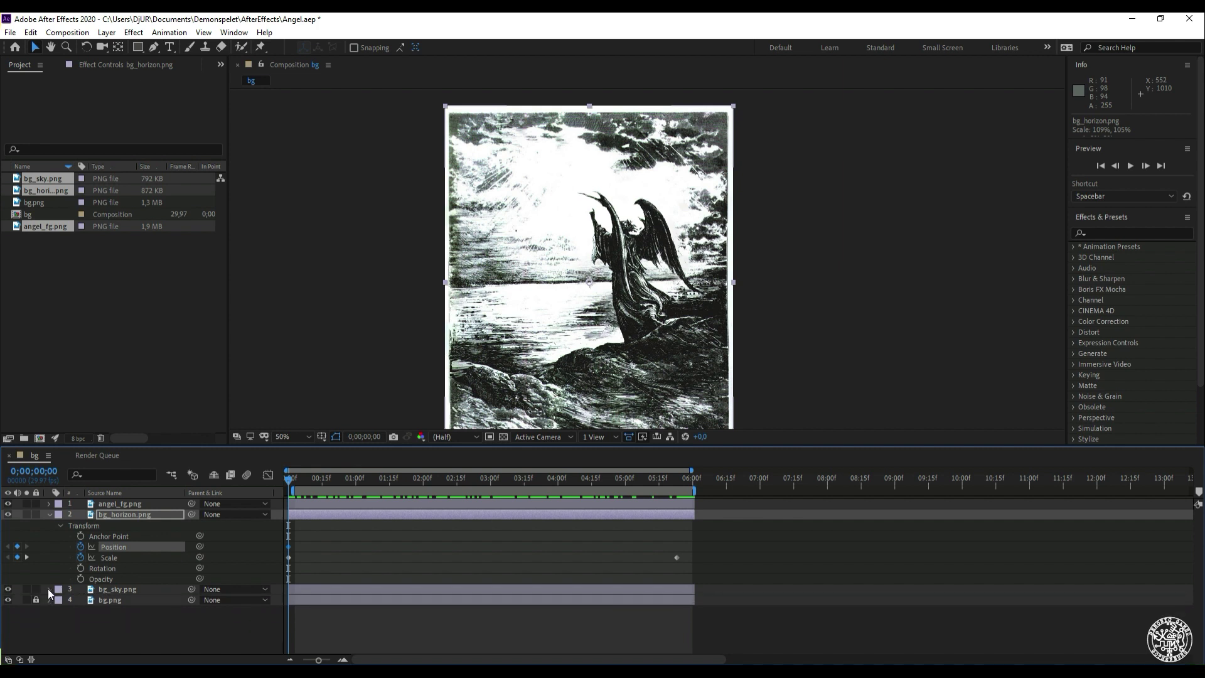
left_click(60, 600)
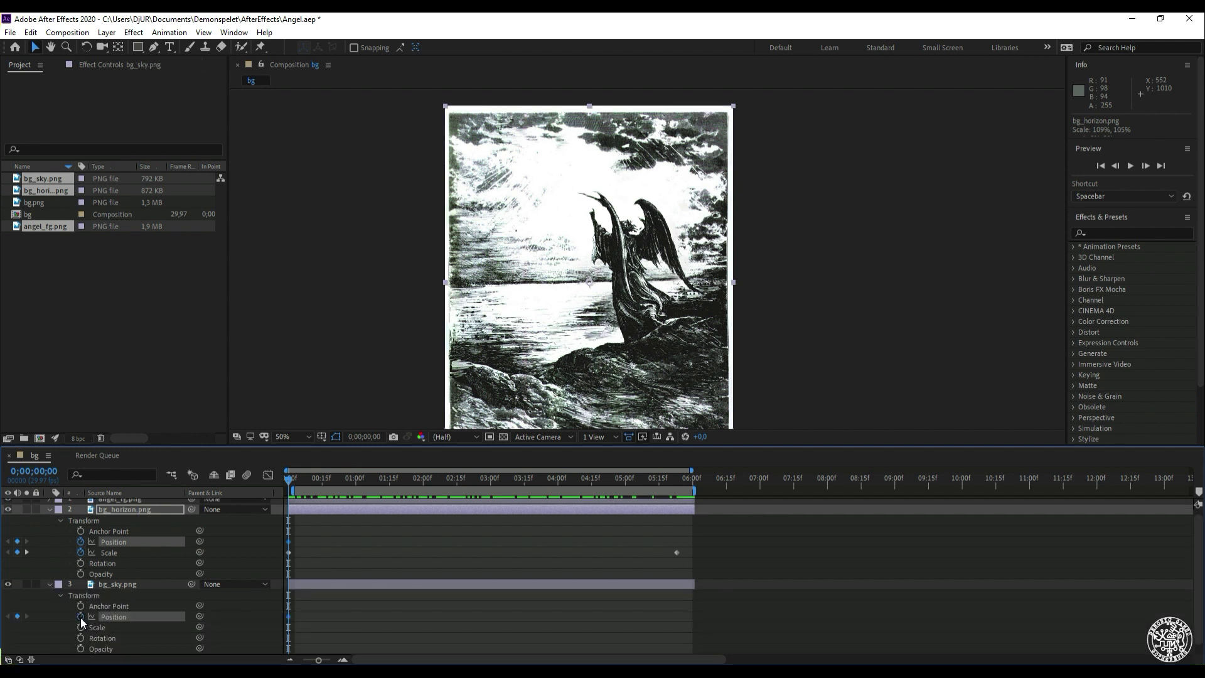
left_click(80, 616)
left_click(111, 544, "ctrl")
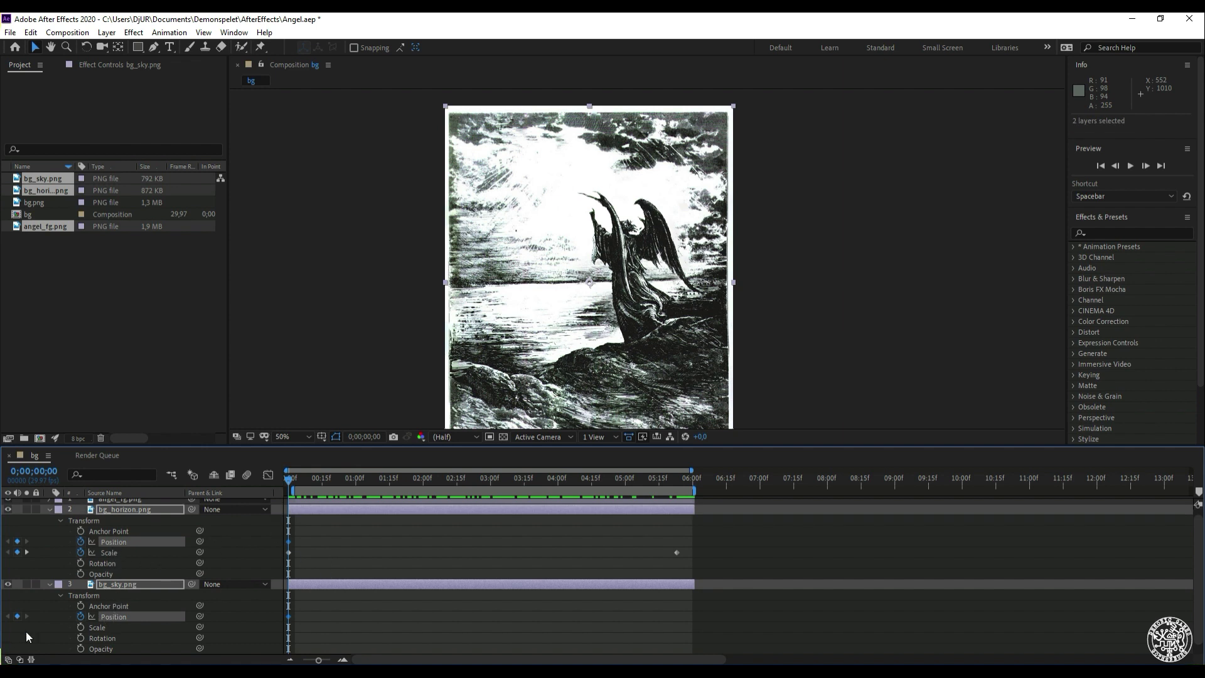
Add Position keyframes at 0;00;05;23 to bg_horizon and bg_sky with both layers lowered, bg_sky at about 459, 623, and preview the motion
left_click_drag(288, 478, 677, 467)
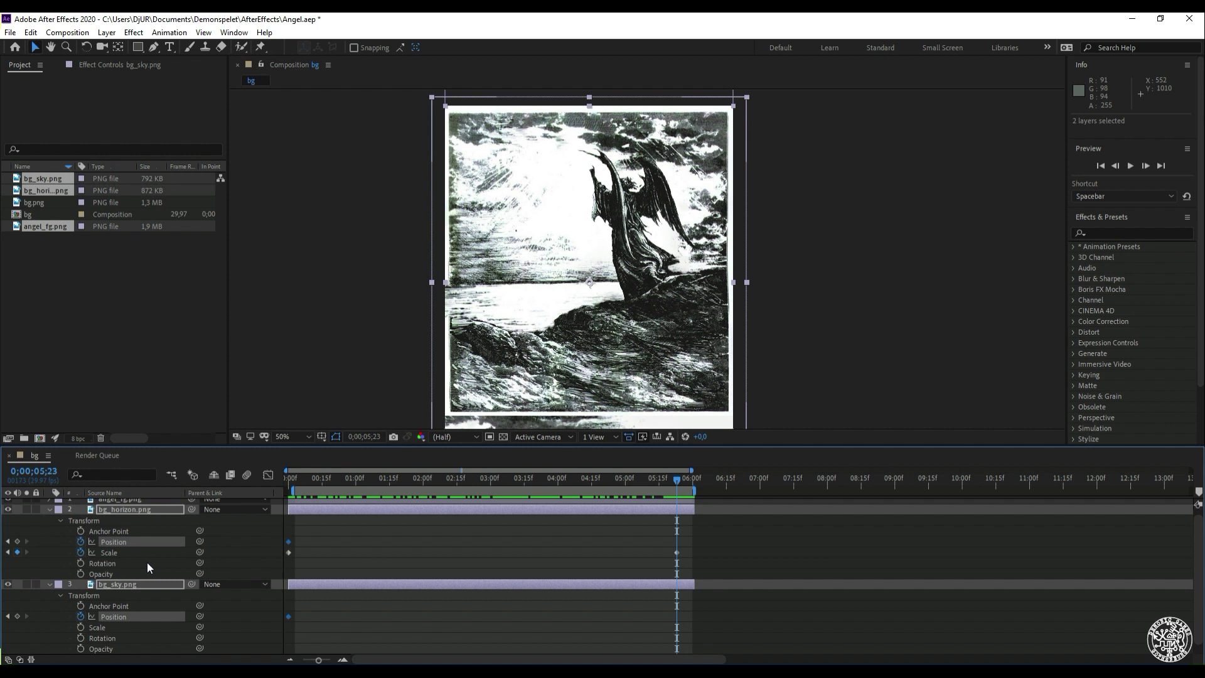
left_click(17, 616)
left_click_drag(657, 224, 663, 246)
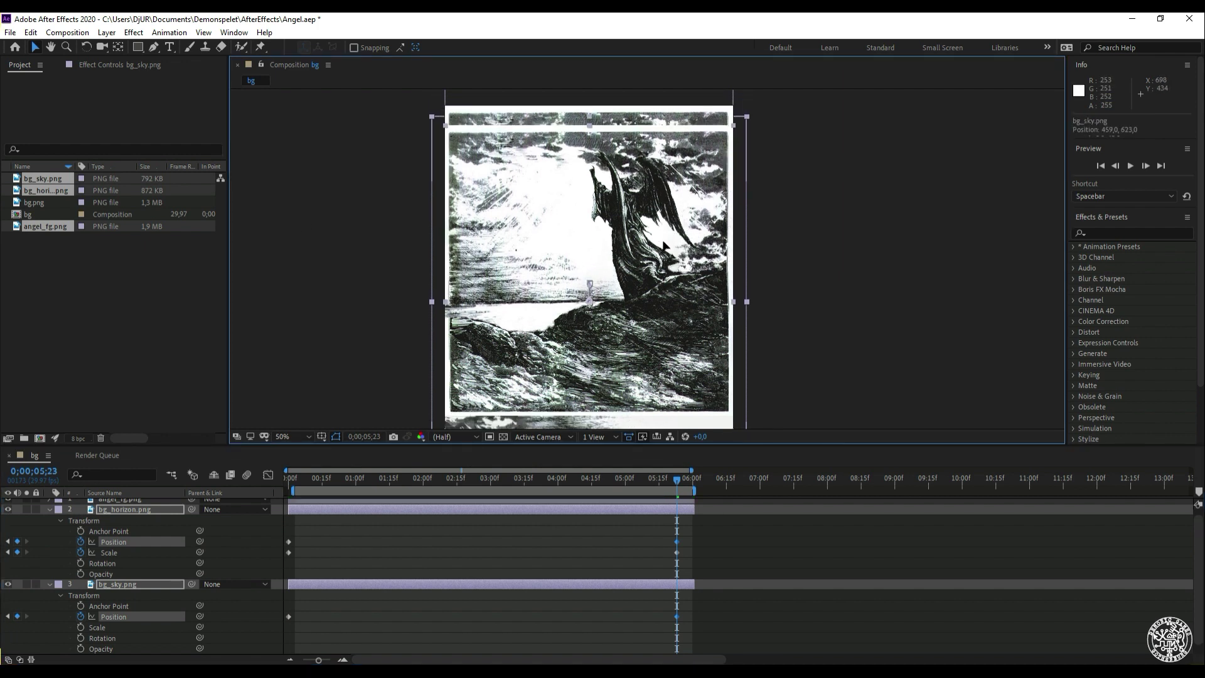
left_click_drag(676, 480, 329, 464)
key("space")
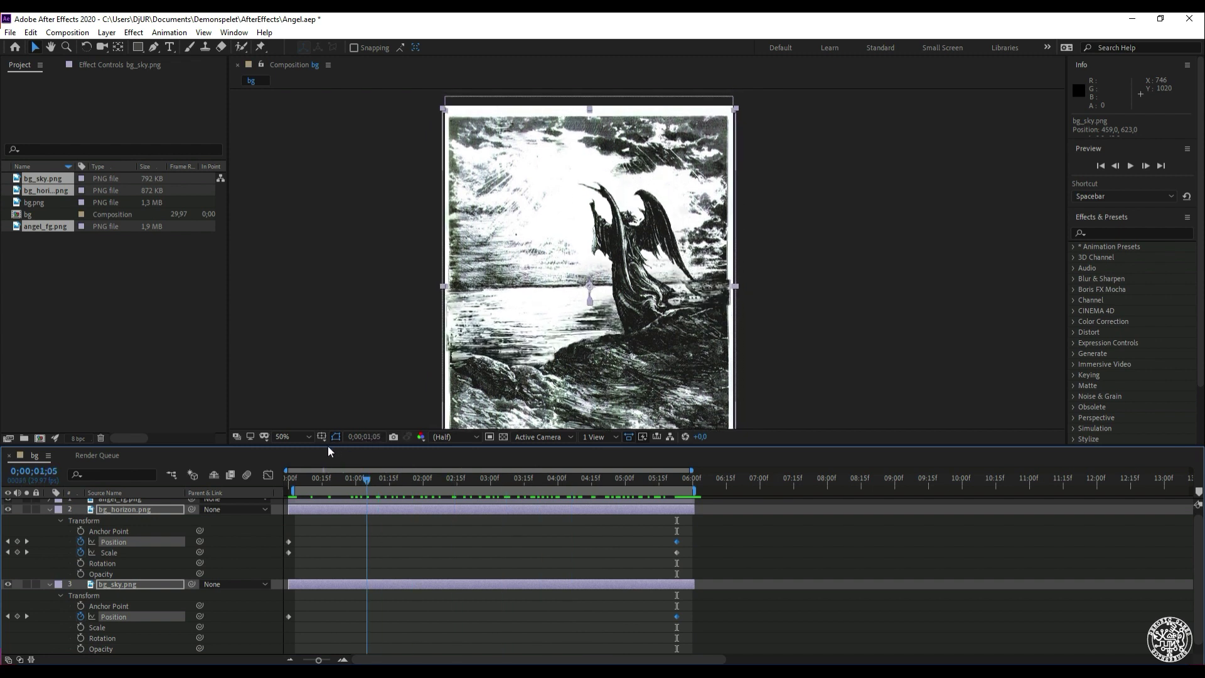
key("space")
left_click(809, 224)
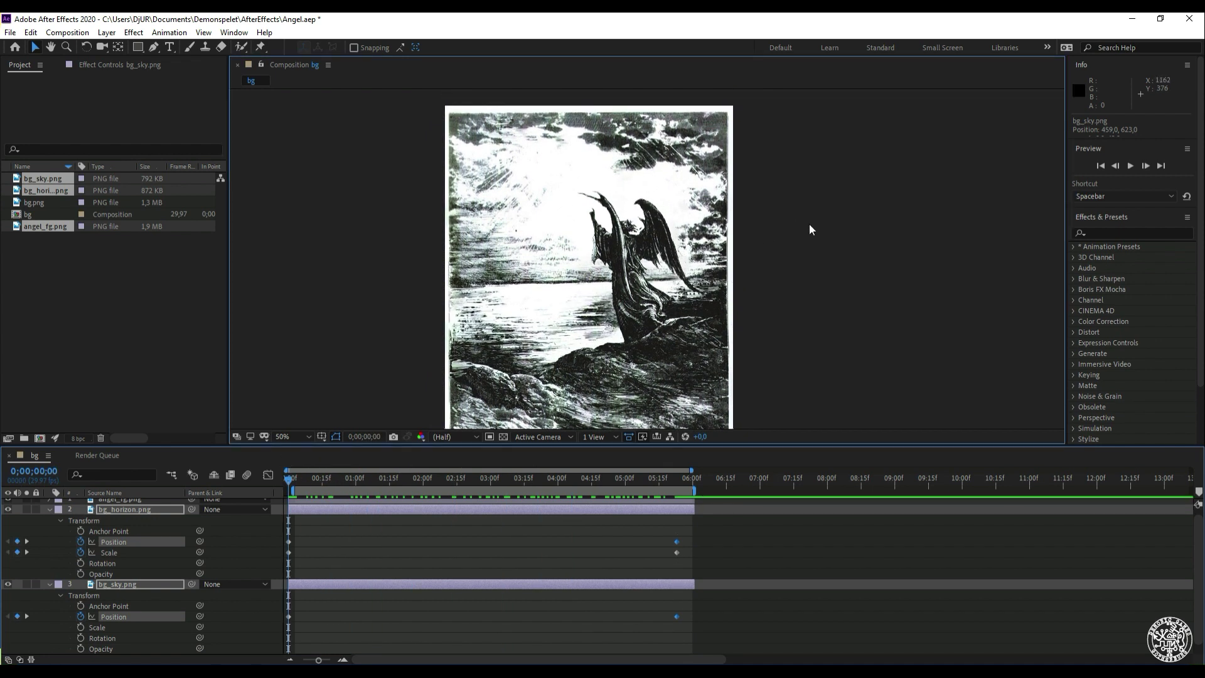
Collapse the properties of bg_horizon and bg_sky and lock both layers
left_click(50, 509)
left_click(49, 524)
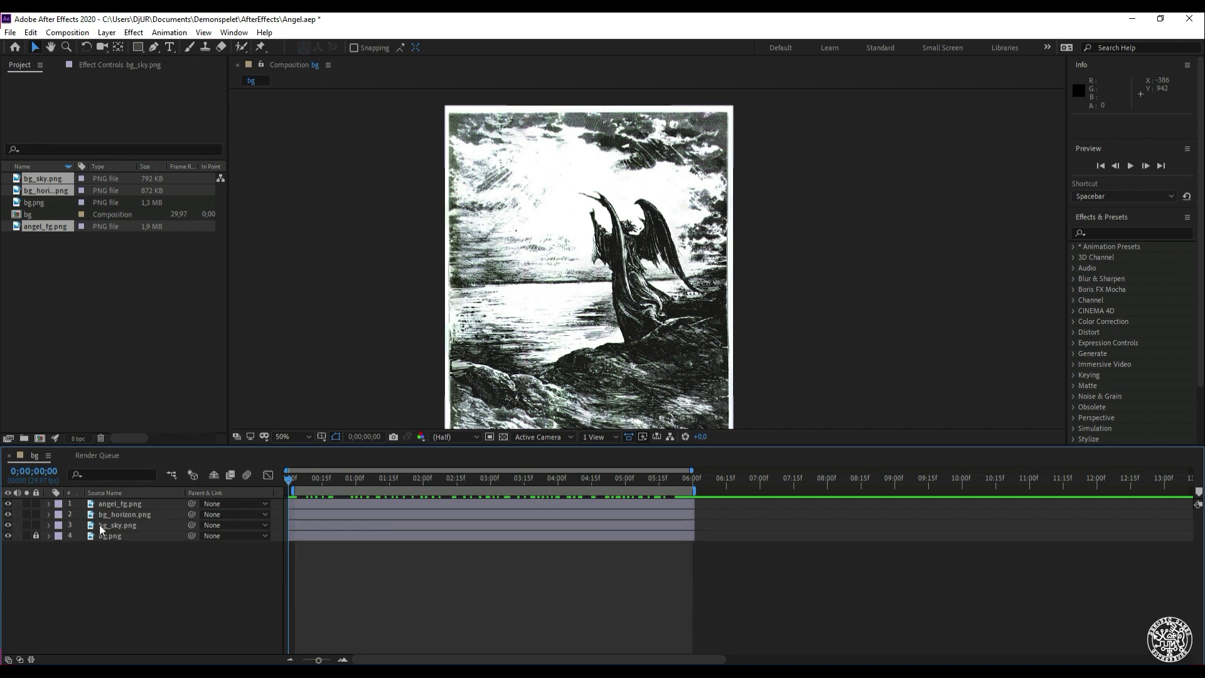
left_click(35, 514)
left_click(39, 524)
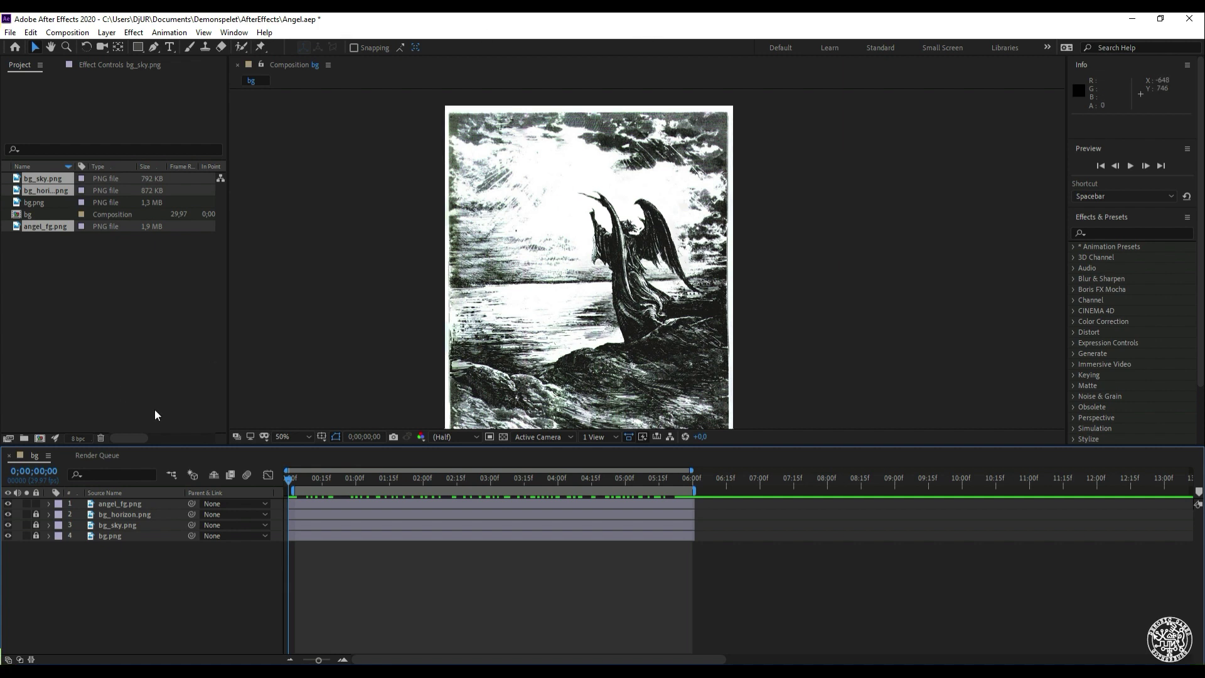
Place three Puppet Advanced pins on angel_fg's left wing, at its raised tip, its inner joint and its lower part
left_click(48, 503)
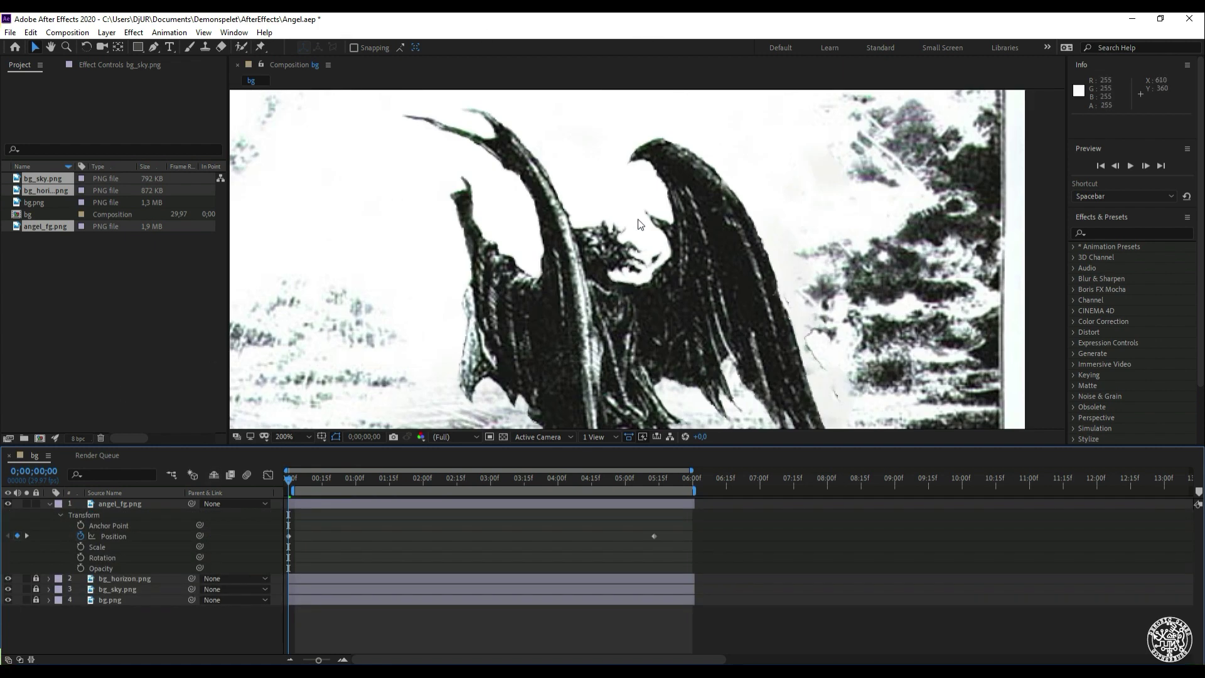
scroll(640, 242, "up", 4)
left_click_drag(588, 246, 659, 219)
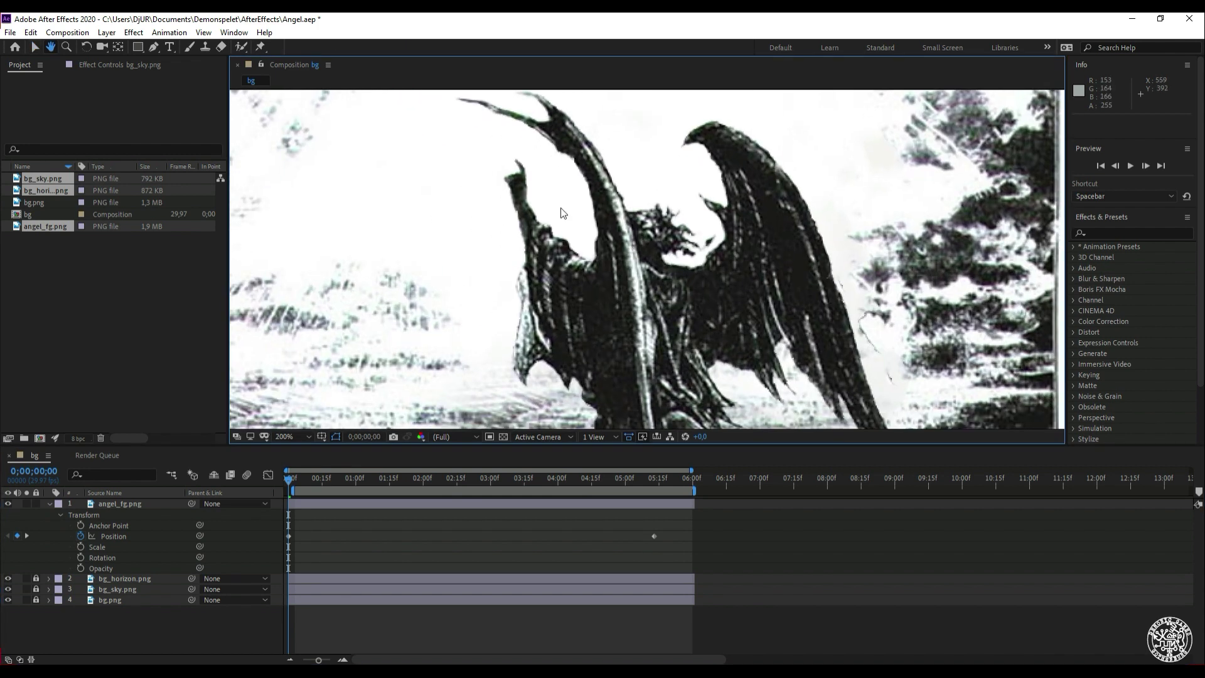
left_click(260, 48)
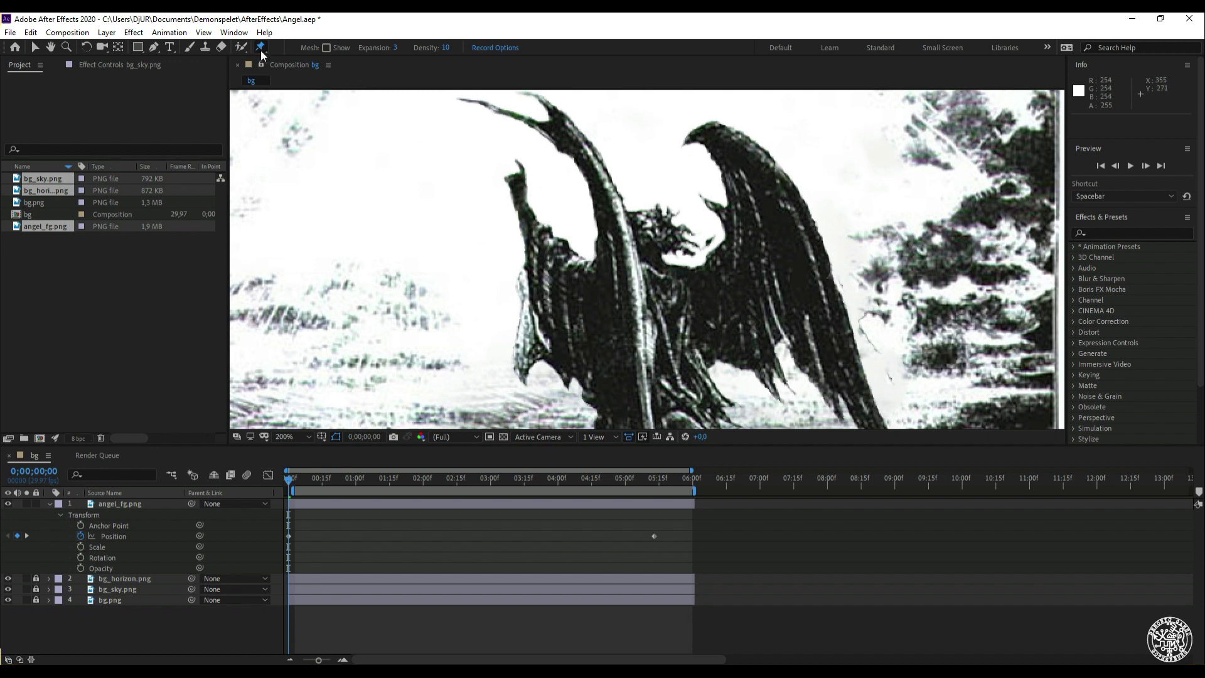
left_click(262, 47)
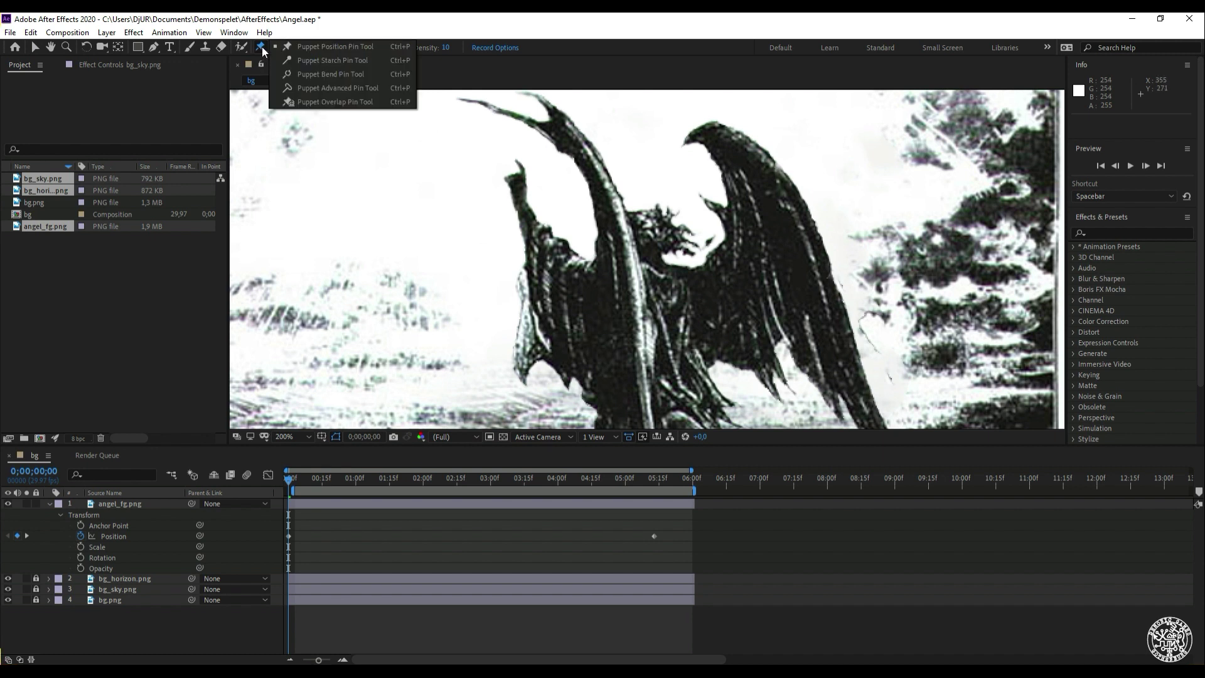
left_click(305, 91)
left_click(518, 180)
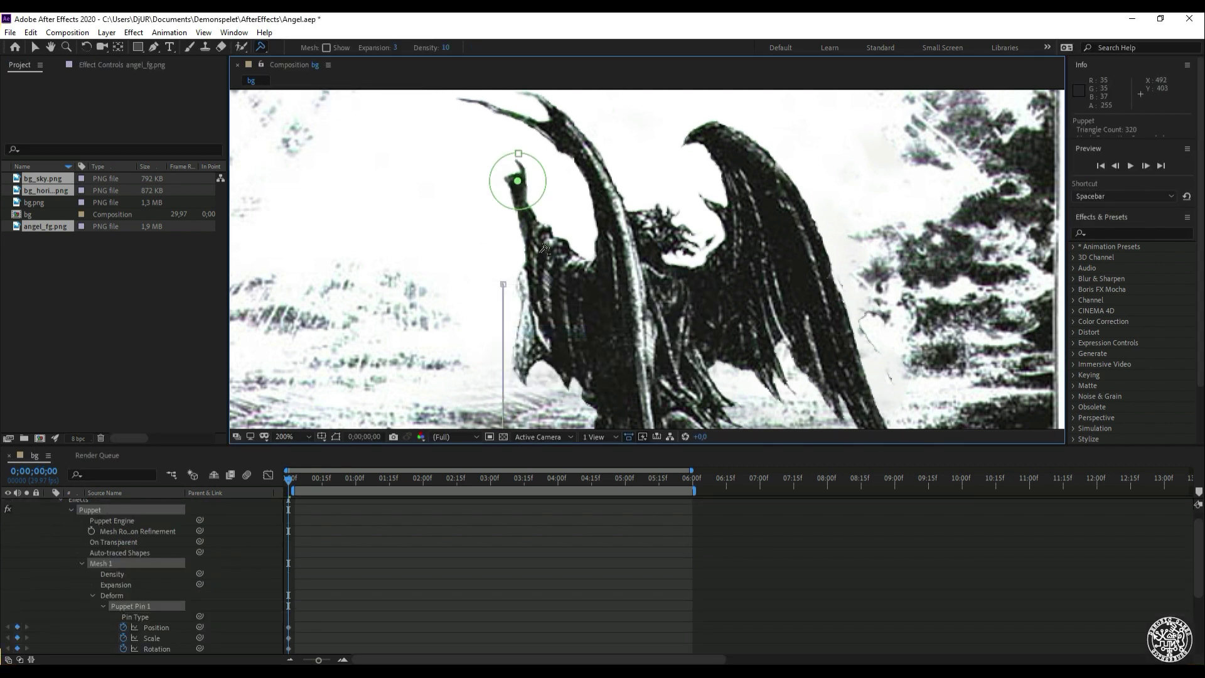
left_click(579, 266)
left_click(548, 339)
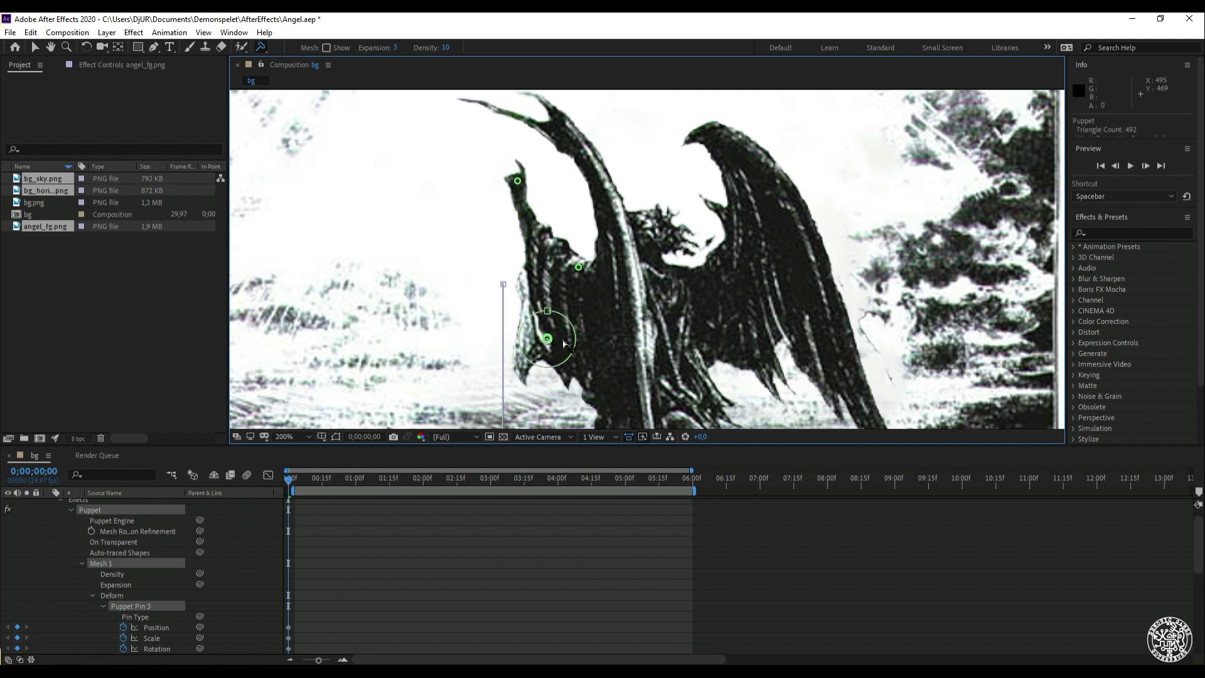
Add two Puppet Advanced pins to the tall middle wing, near its top and beside the angel's head
scroll(631, 342, "down", 4)
scroll(630, 345, "up", 2)
left_click_drag(643, 345, 571, 254)
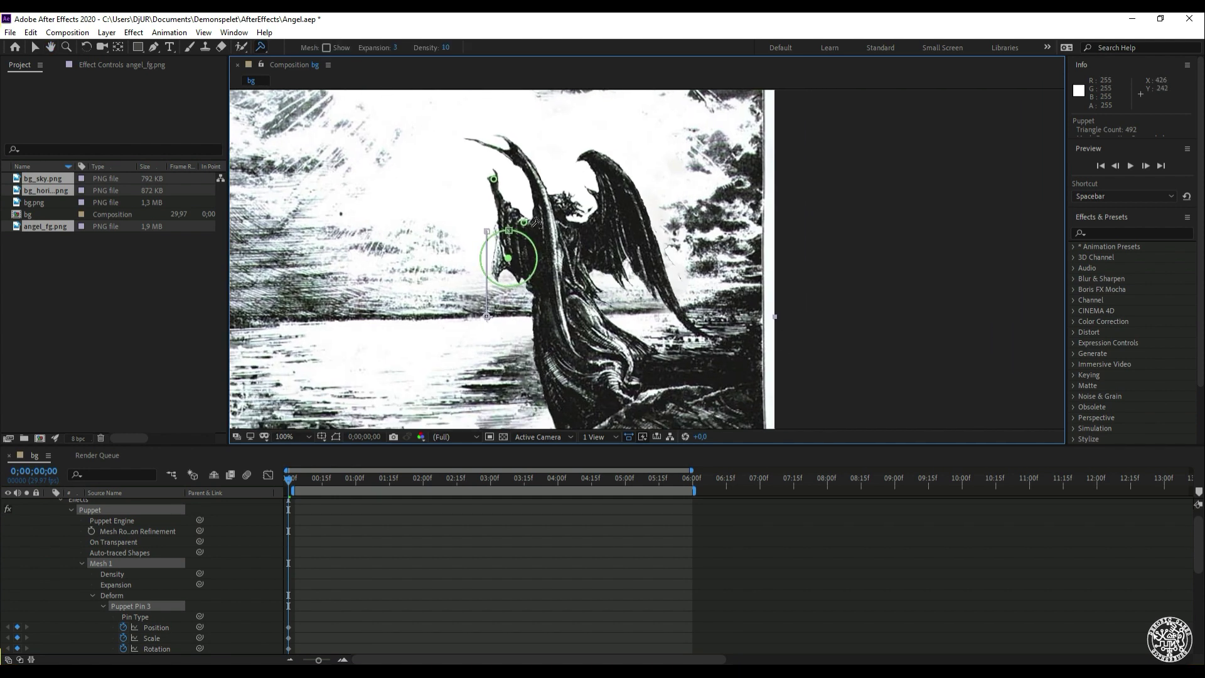
left_click_drag(593, 335, 567, 283)
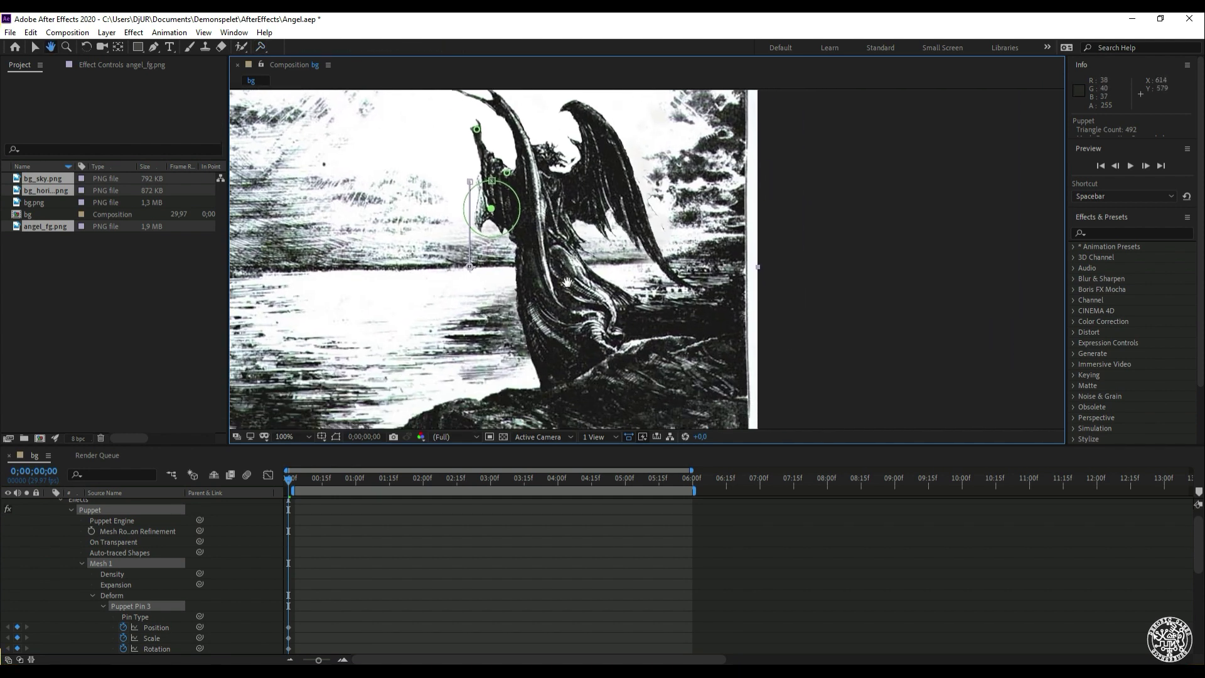
key("space")
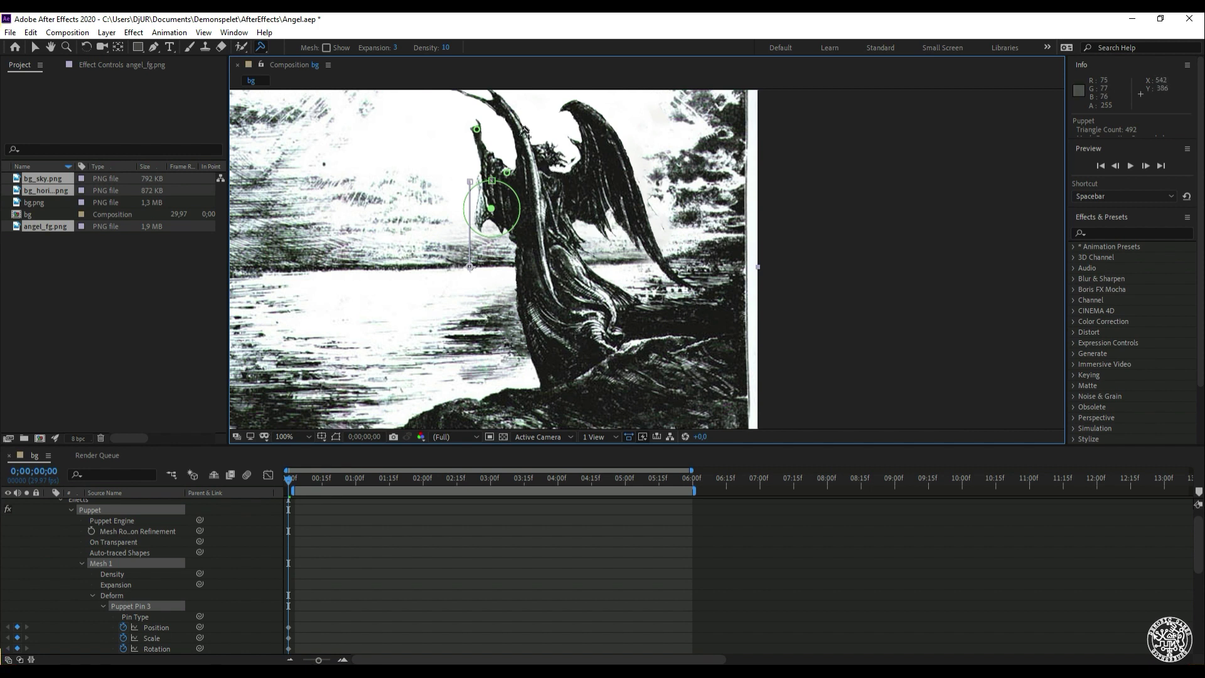
left_click(501, 101)
left_click(526, 141)
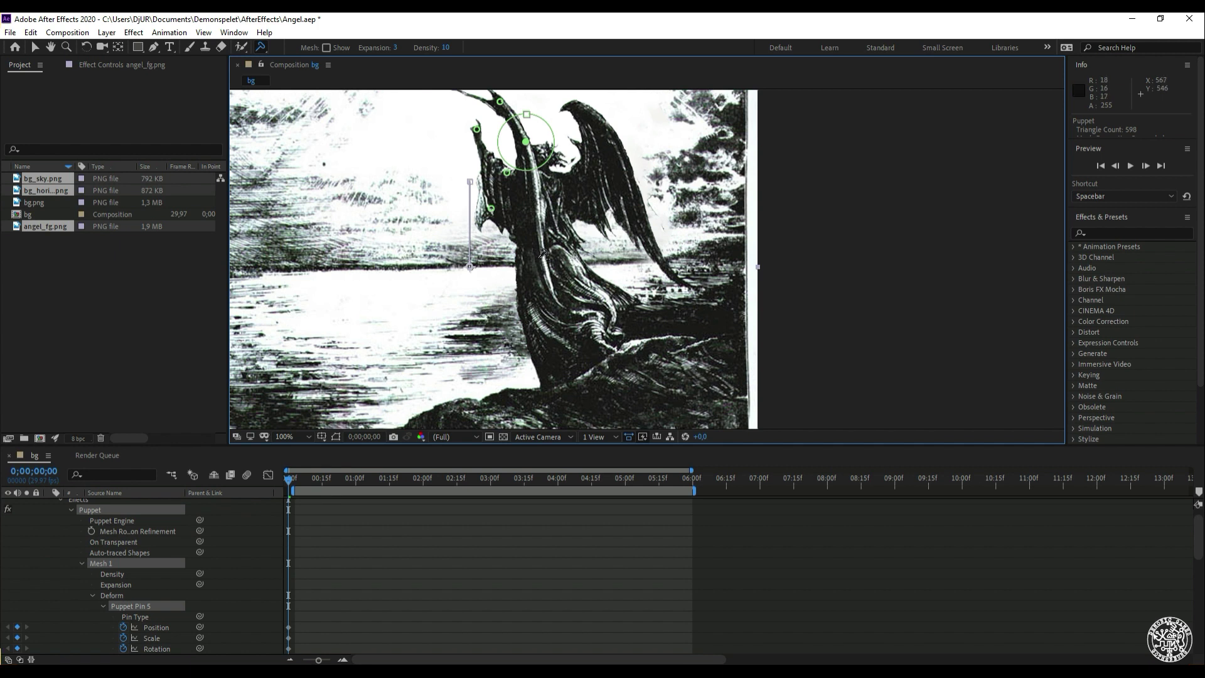
Place three Puppet Starch pins on the angel's body, at the waist, the lower robe and the robe's trailing edge
left_click(261, 50)
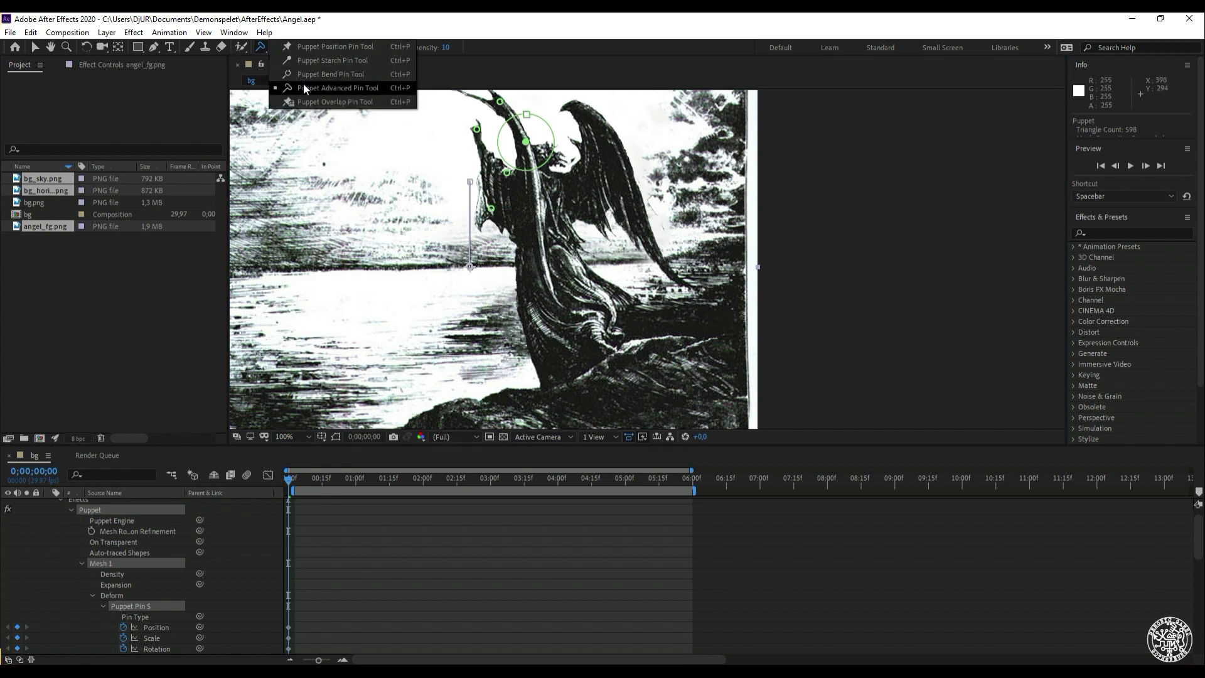
left_click(313, 62)
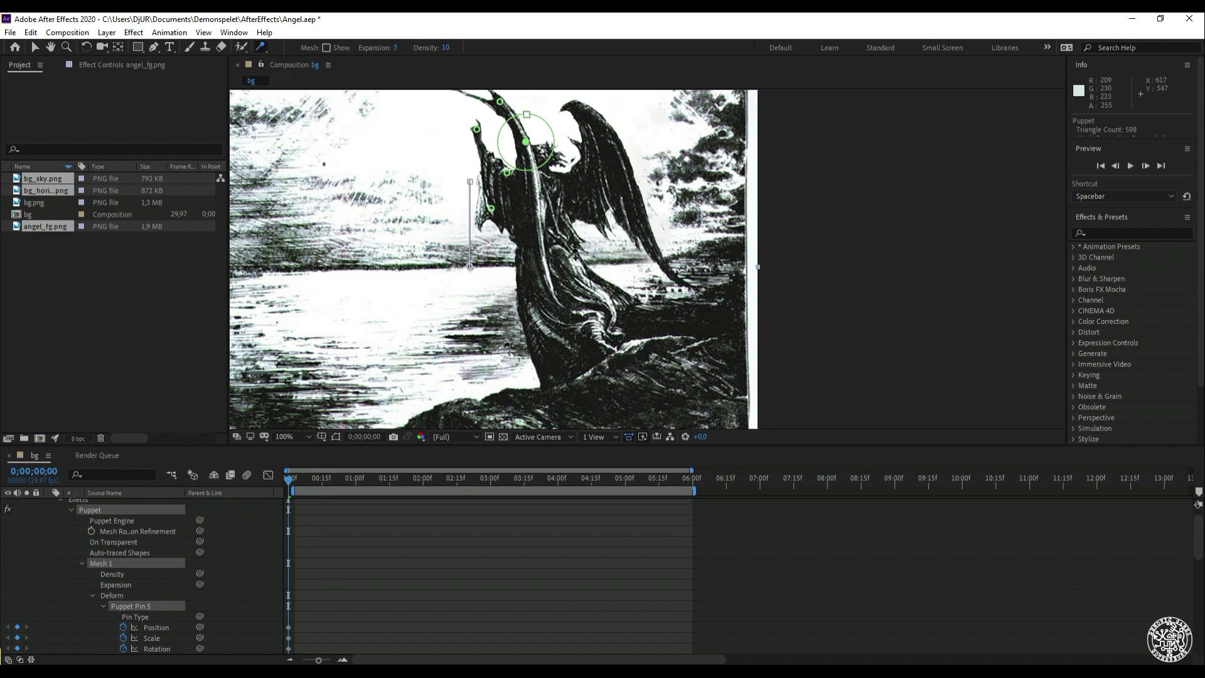
left_click(551, 266)
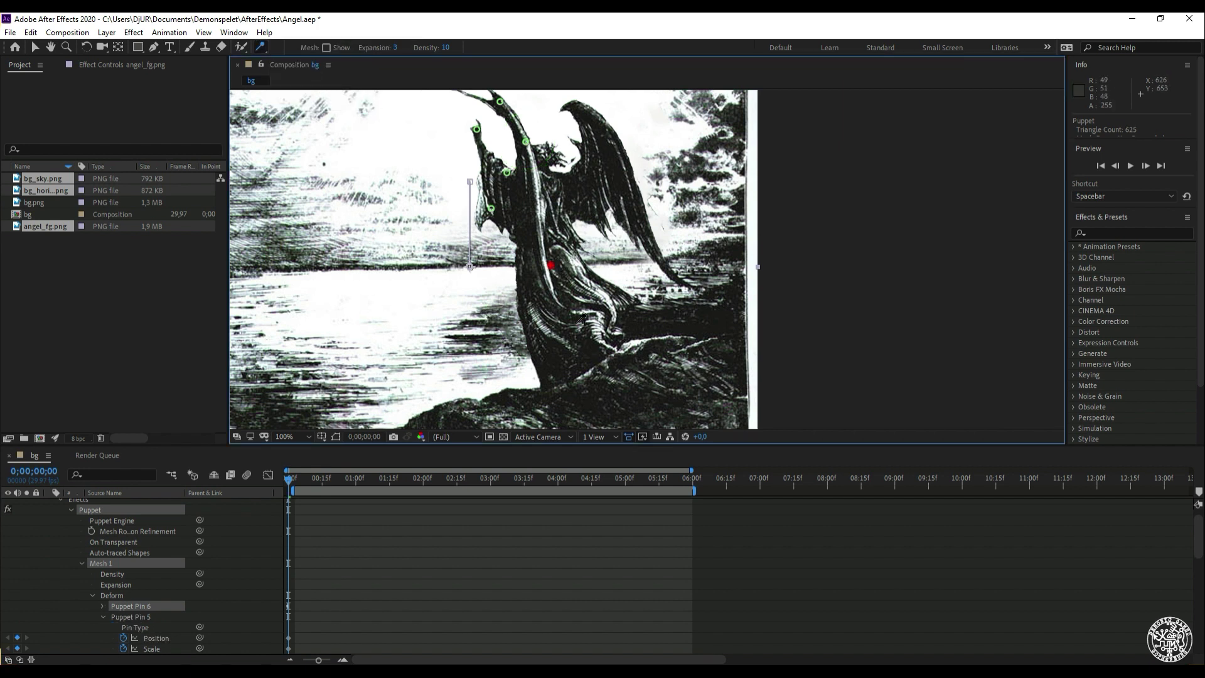
left_click(563, 344)
left_click(625, 322)
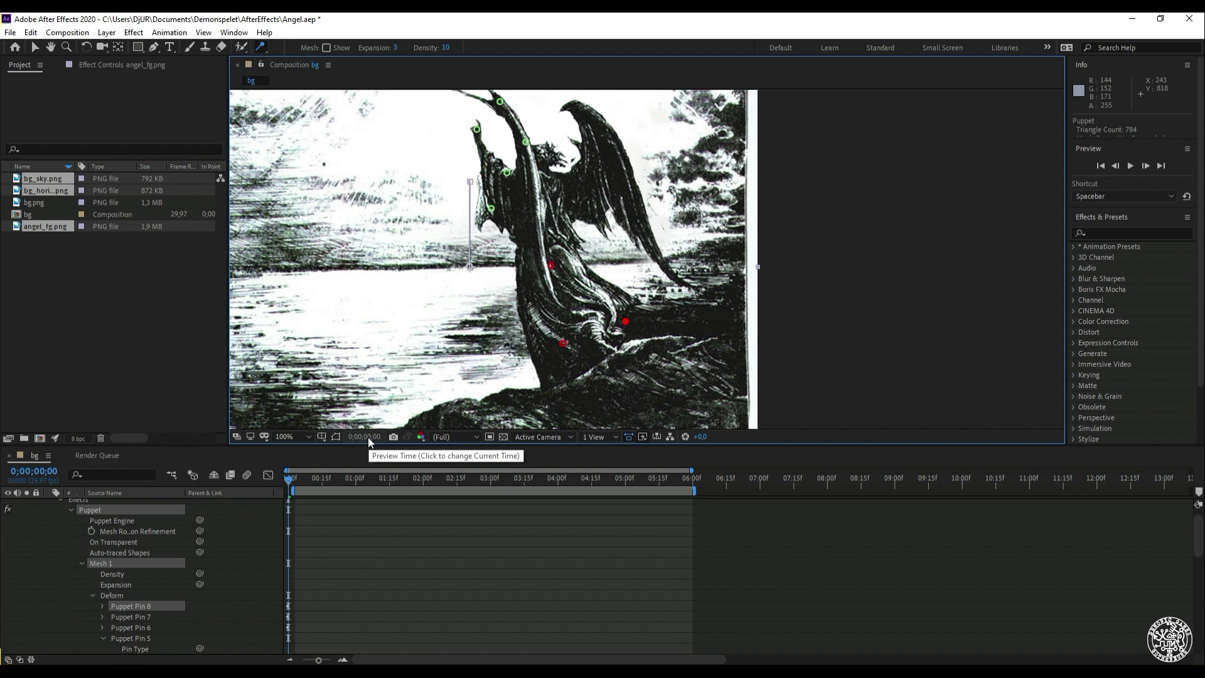
Move the pin at the left wing's raised tip down and outward with the Puppet Advanced Pin tool at 0;00;00;00
scroll(109, 570, "up", 1)
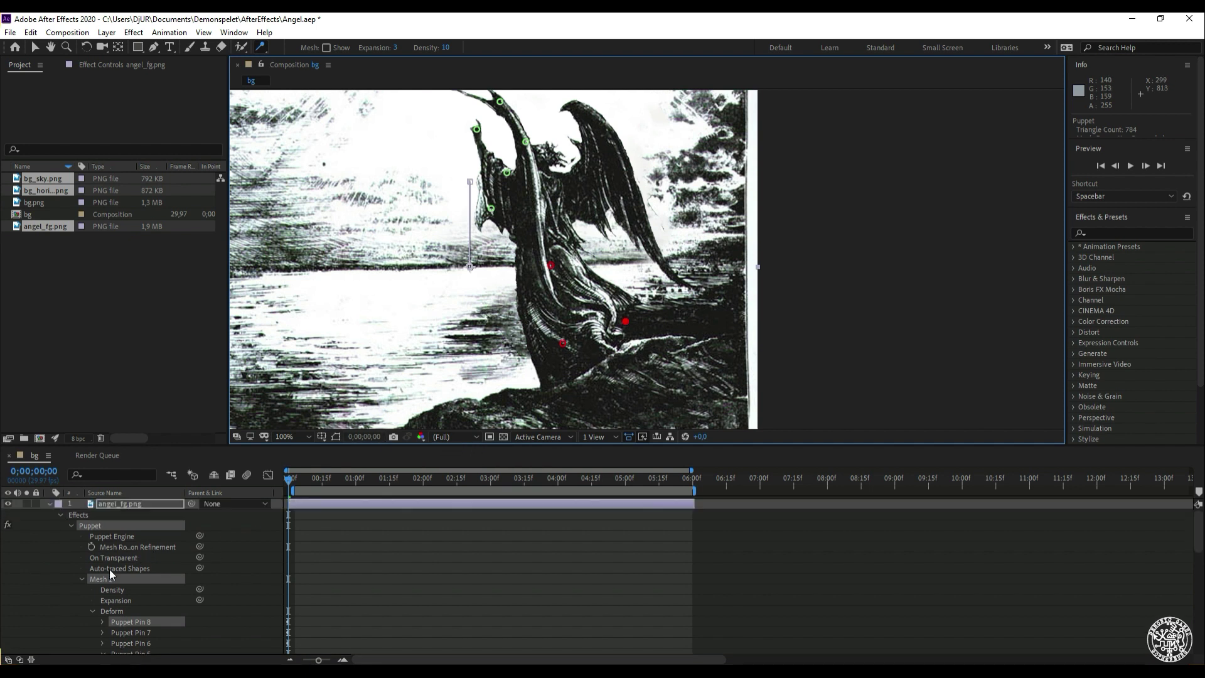
scroll(119, 568, "down", 3)
scroll(134, 542, "up", 3)
scroll(135, 558, "down", 3)
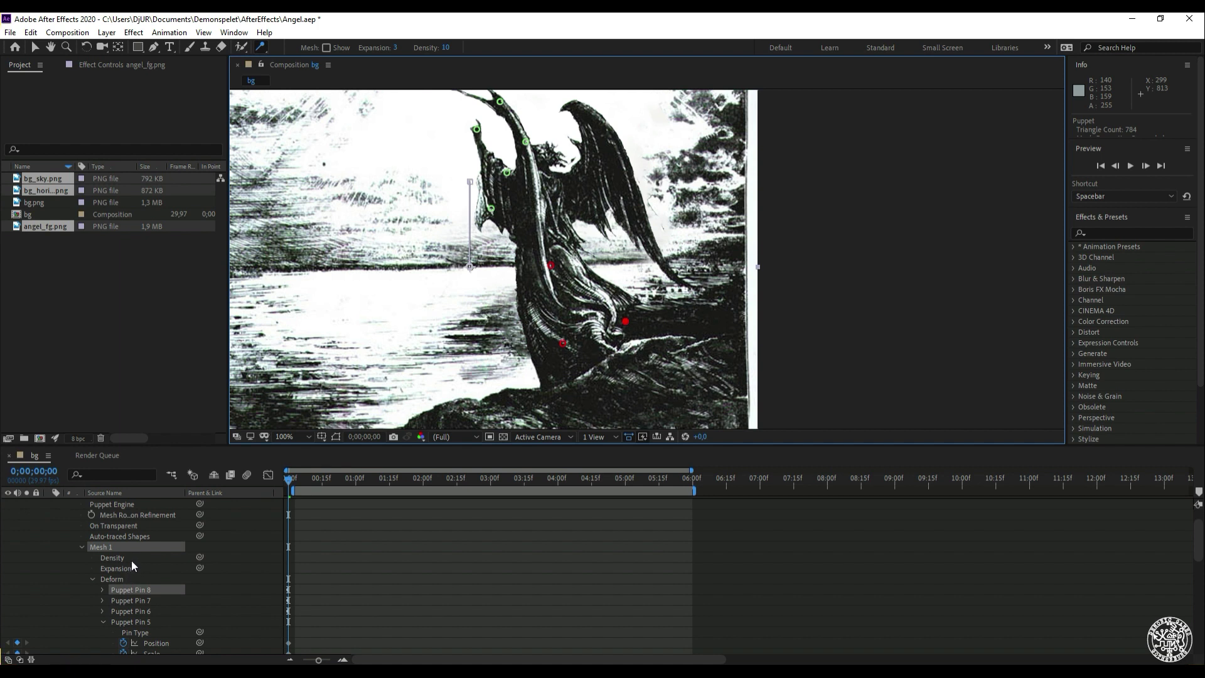
scroll(131, 560, "down", 3)
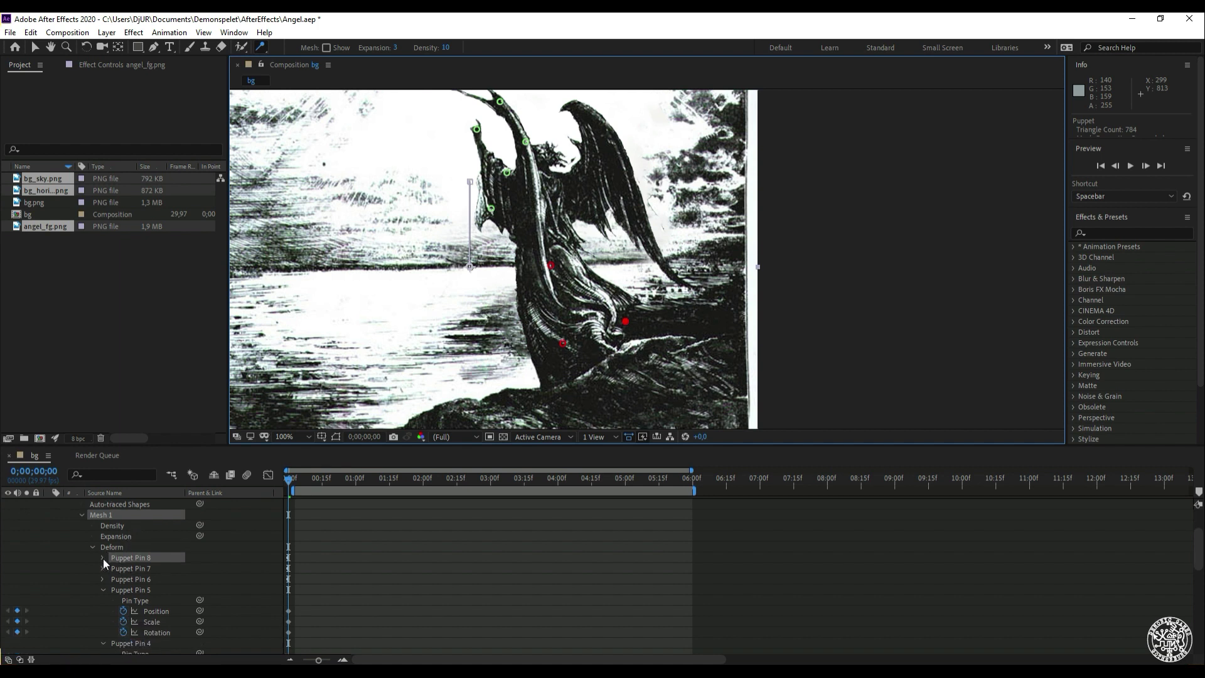
left_click_drag(262, 47, 295, 86)
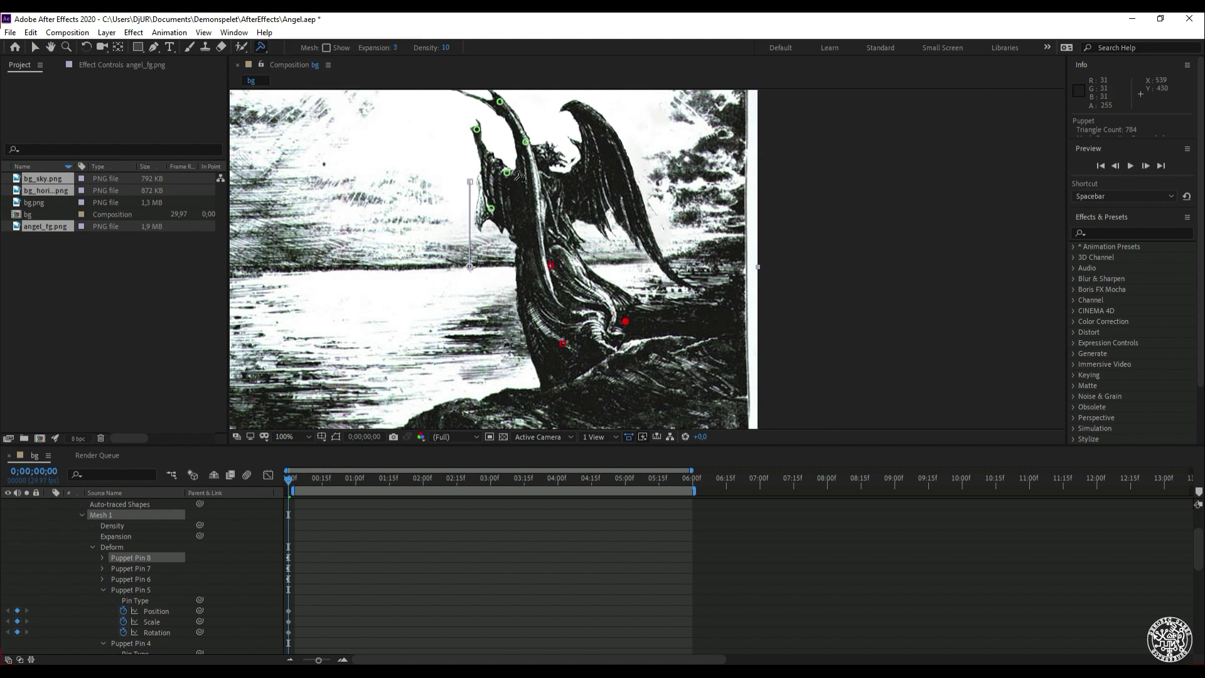
left_click(477, 130)
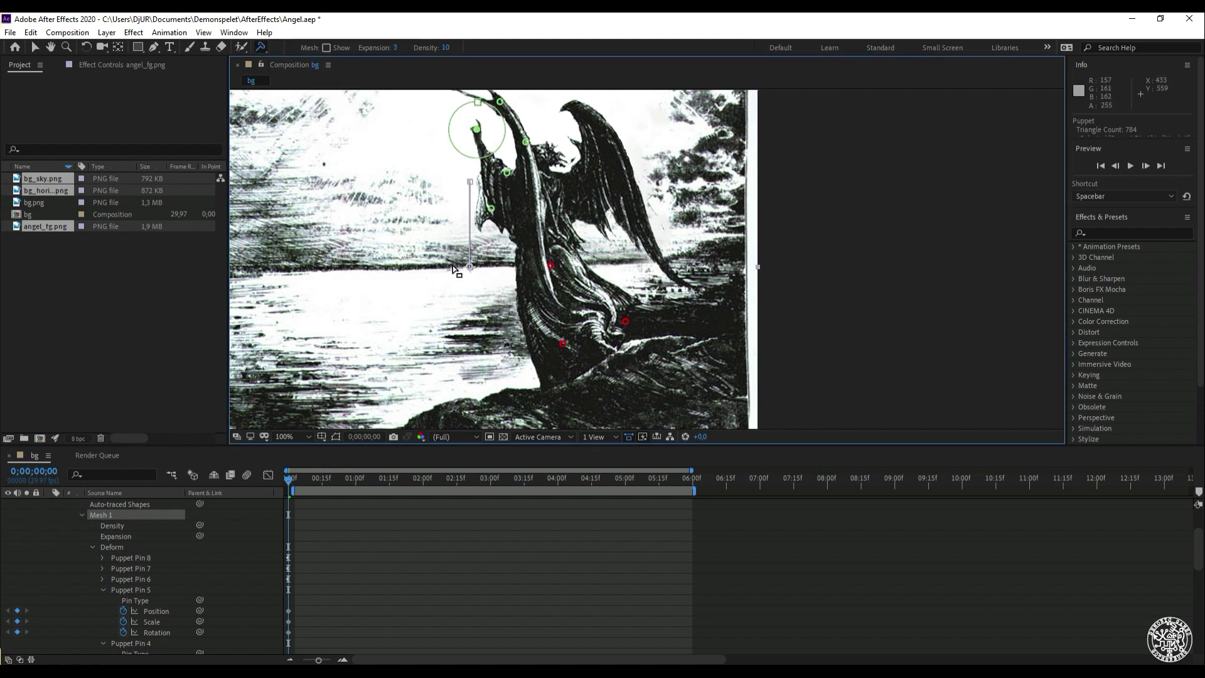
left_click_drag(288, 480, 240, 484)
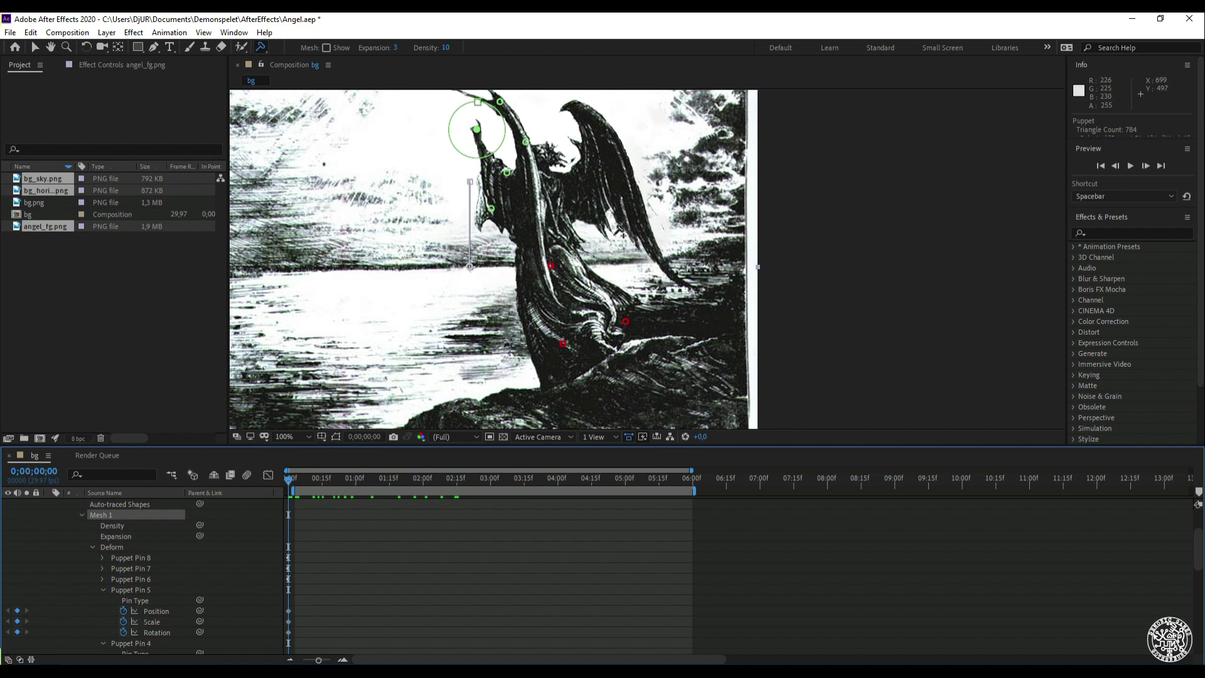
key("h")
left_click_drag(563, 215, 542, 246)
key("ctrl+p")
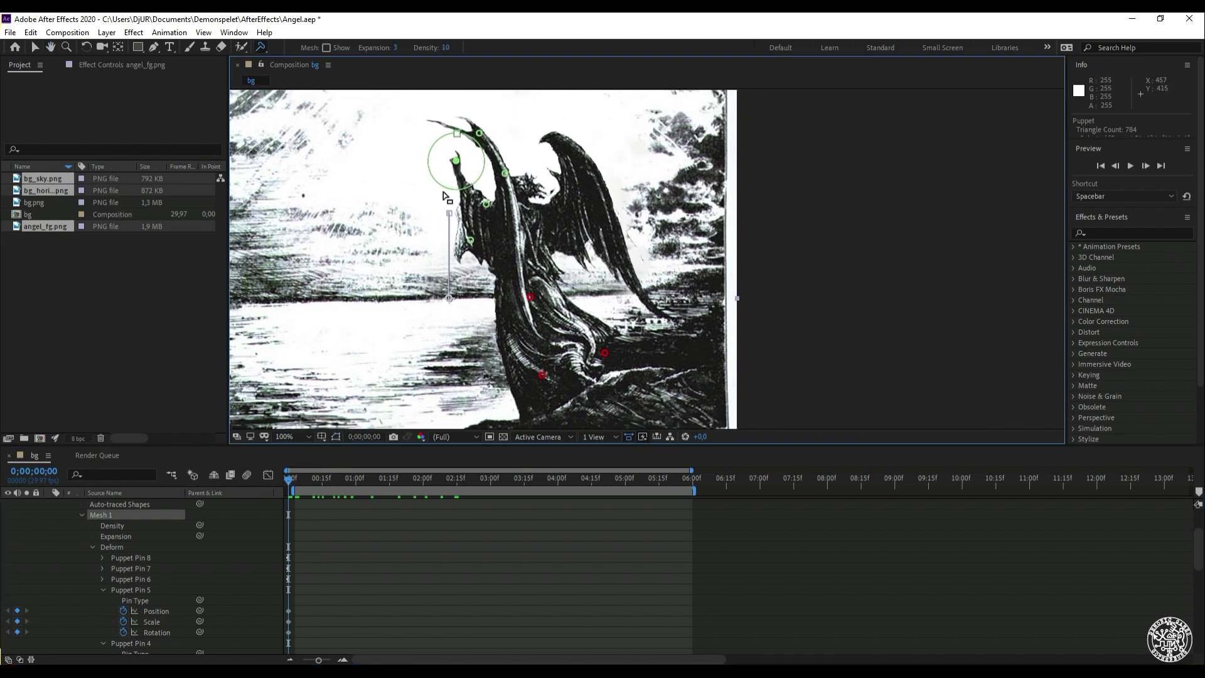
left_click_drag(457, 161, 474, 249)
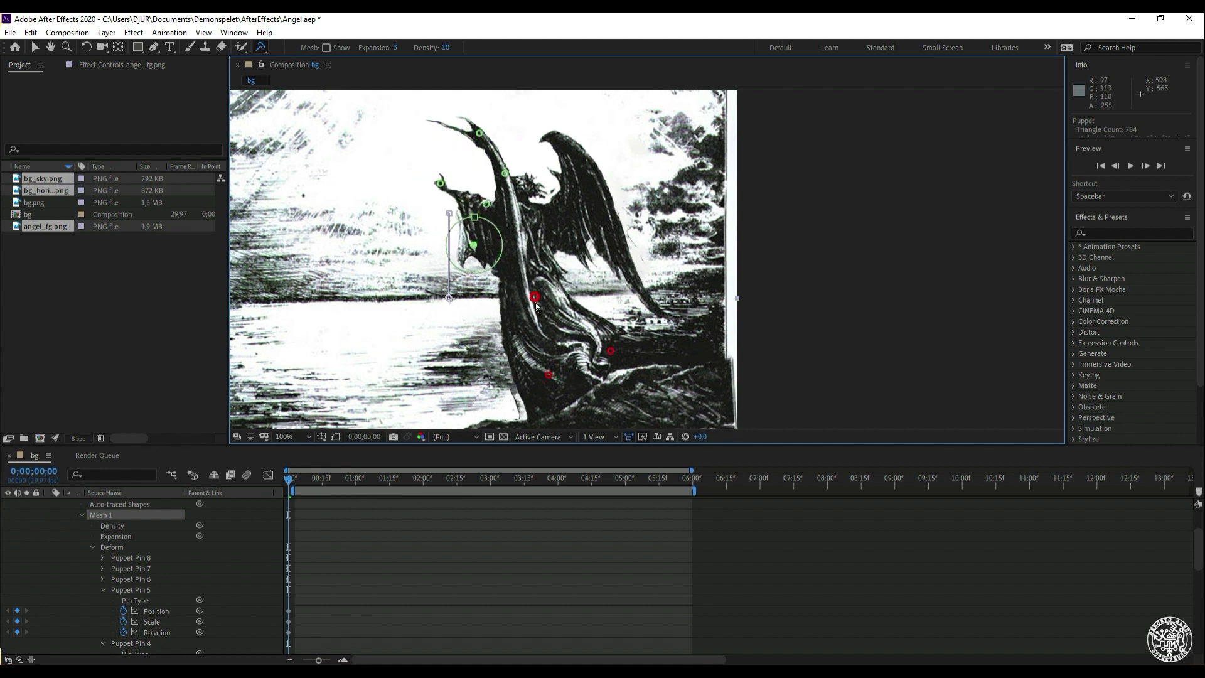
Delete the three starch pins from the angel's waist and robe, and choose the Puppet Advanced Pin tool again
left_click(532, 304)
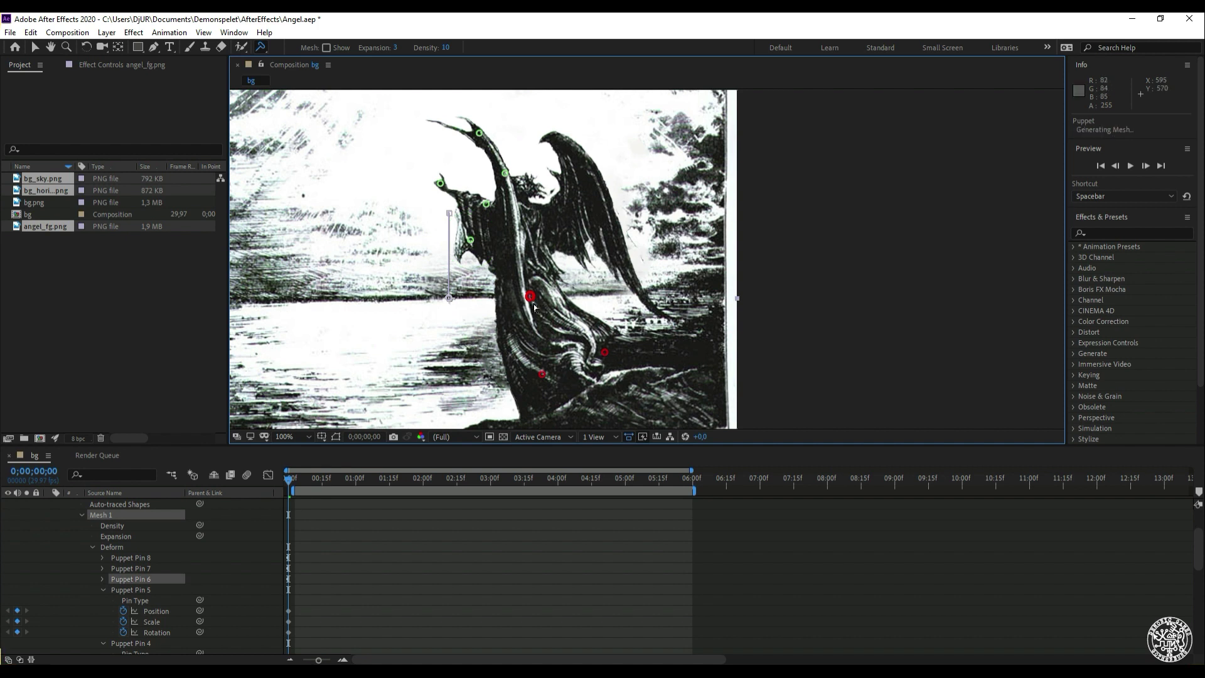
key("Delete")
left_click(542, 375)
key("Delete")
left_click(605, 353)
key("Delete")
left_click_drag(263, 43, 314, 85)
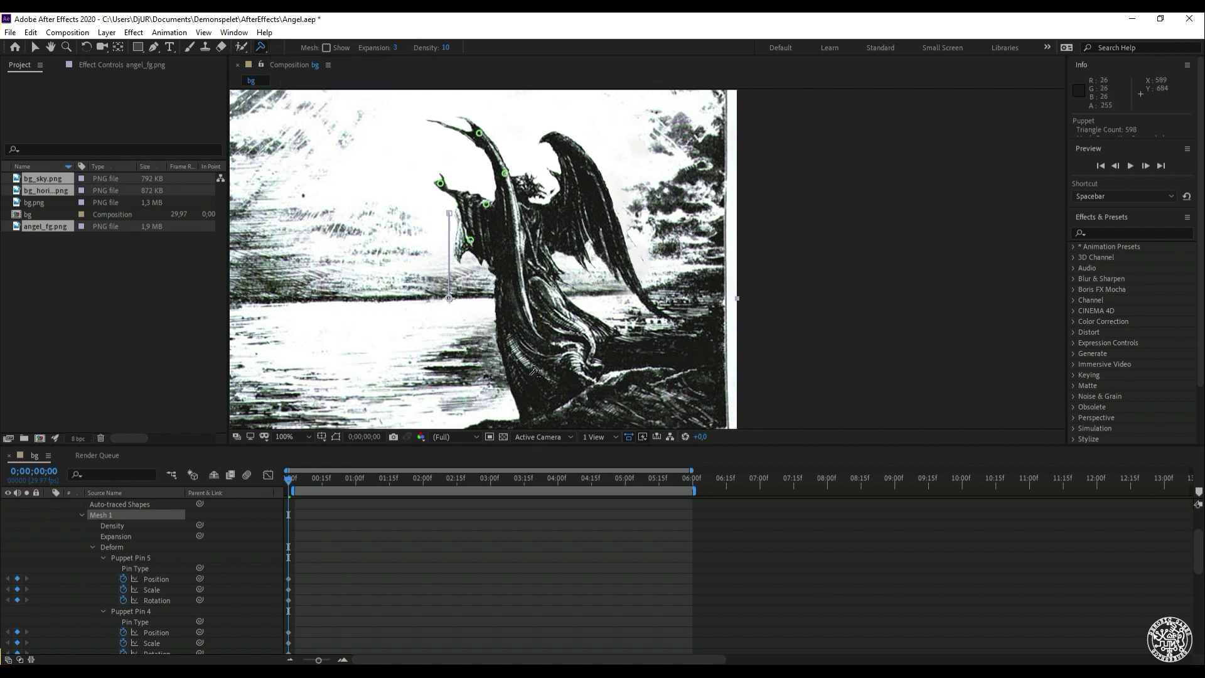
Add puppet pins to the angel's lower robe, the trailing hem and the waist
left_click(530, 374)
left_click(606, 352)
left_click(527, 290)
left_click(528, 290)
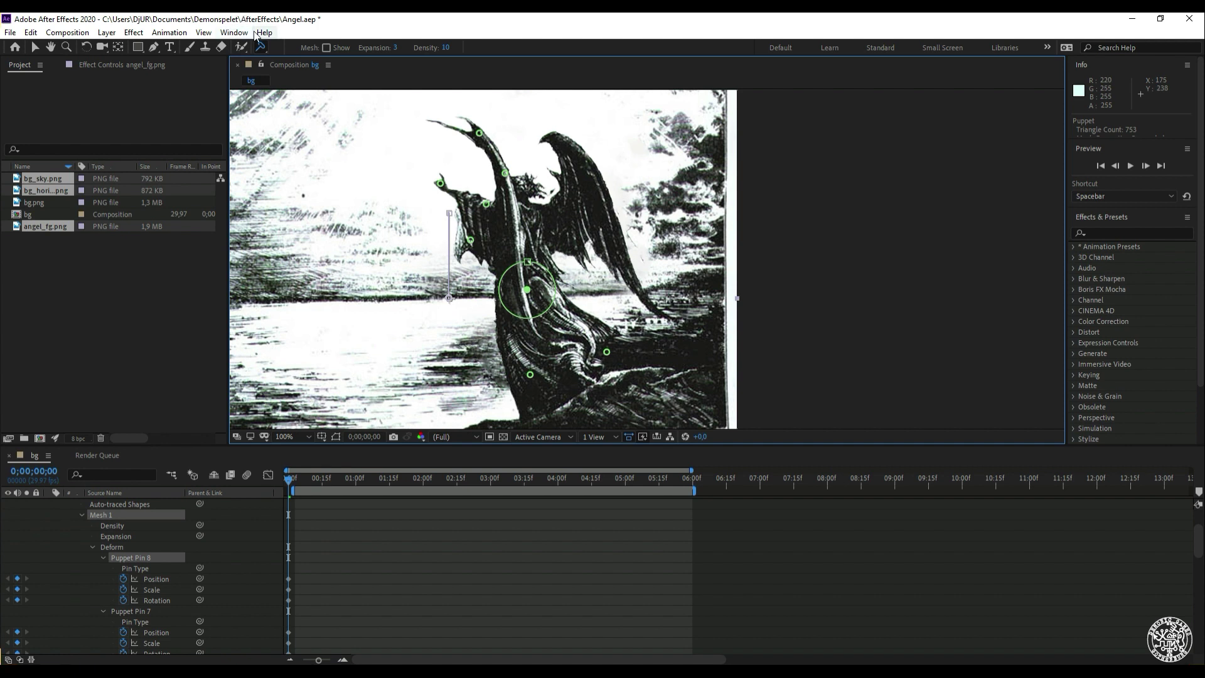
Add a puppet pin on the angel's chest and adjust the hand and elbow pins of the shorter raised arm at 0;00;00;00
left_click_drag(263, 44, 314, 82)
left_click(442, 186)
left_click_drag(442, 186, 470, 240)
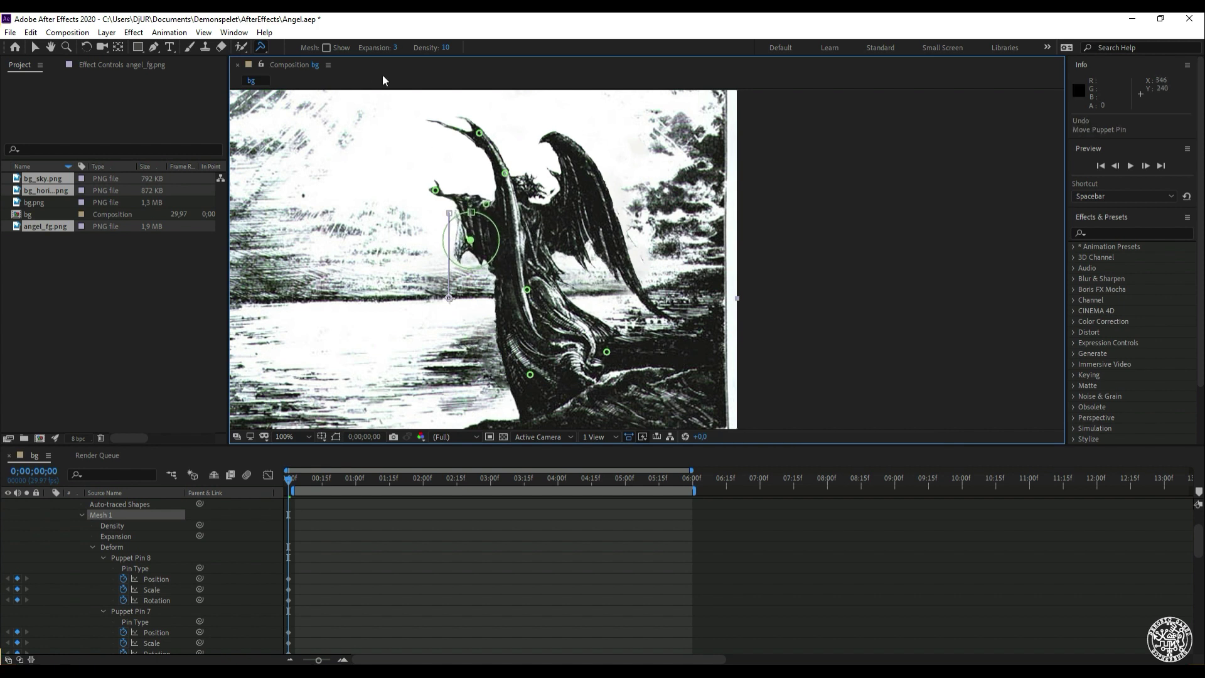
left_click(525, 239)
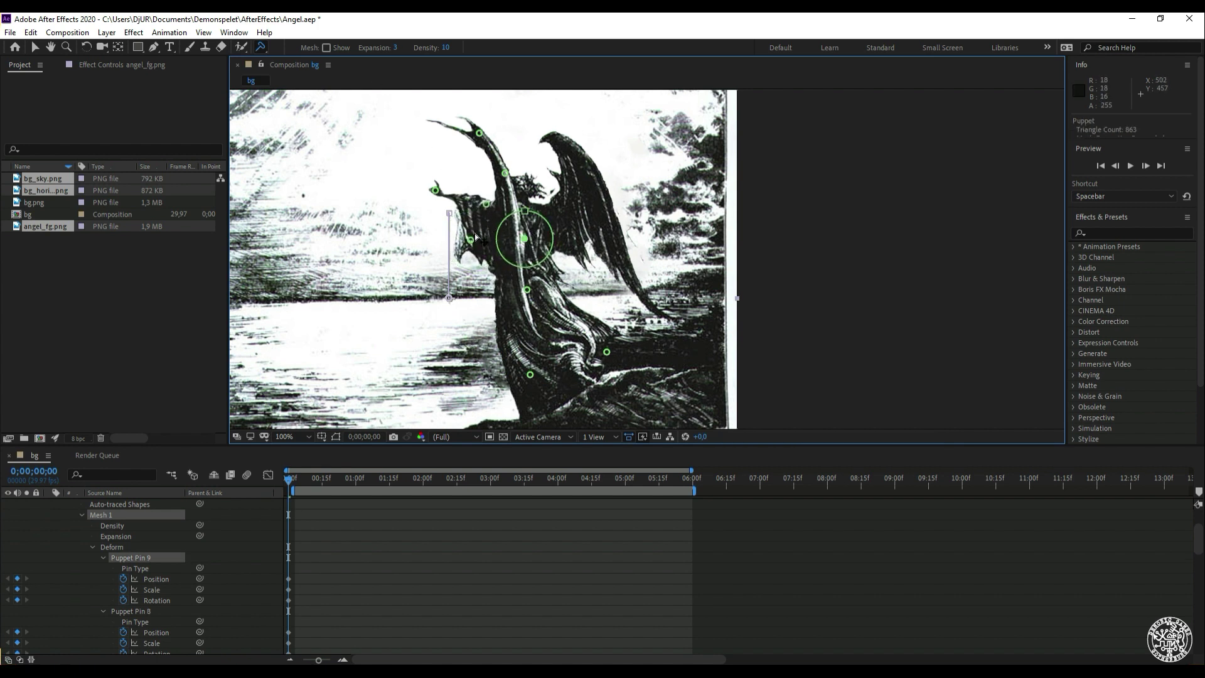
left_click_drag(486, 204, 492, 226)
left_click(435, 189)
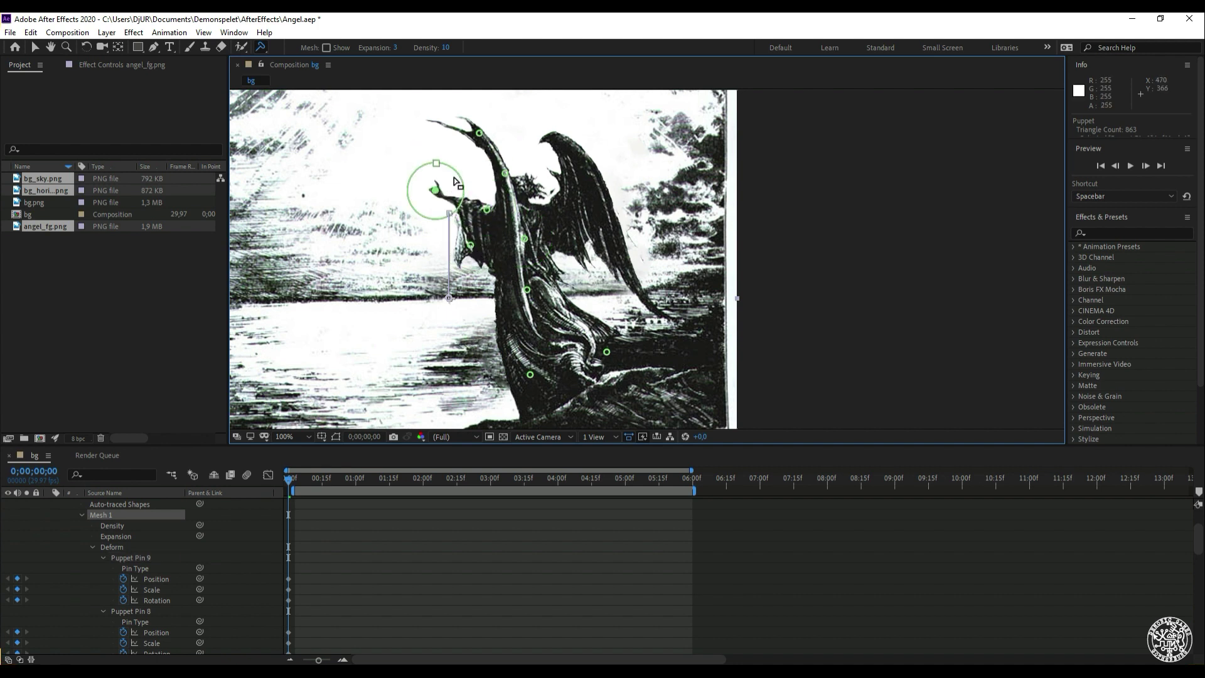
mouse_move(456, 178)
left_mouse_down()
mouse_move(450, 165)
mouse_move(432, 190)
mouse_move(443, 197)
left_mouse_up()
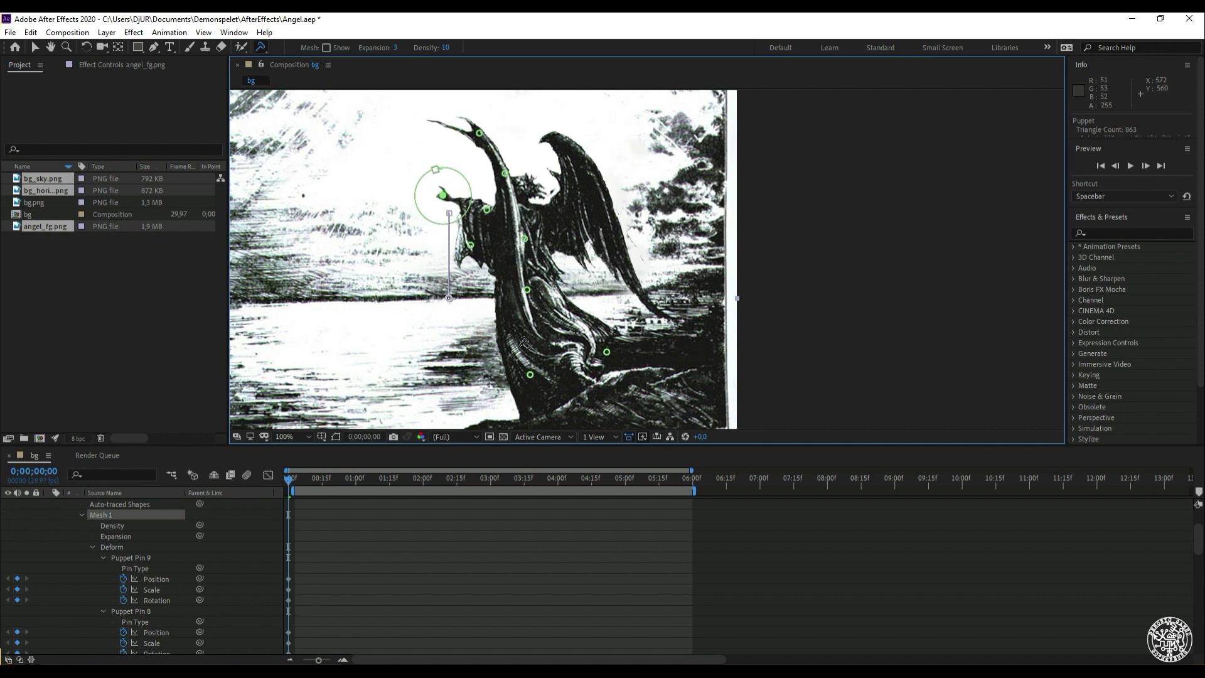
At 0;00;03;26, raise the hand pin of the shorter arm so that the forearm bends upward
left_click_drag(296, 475, 549, 477)
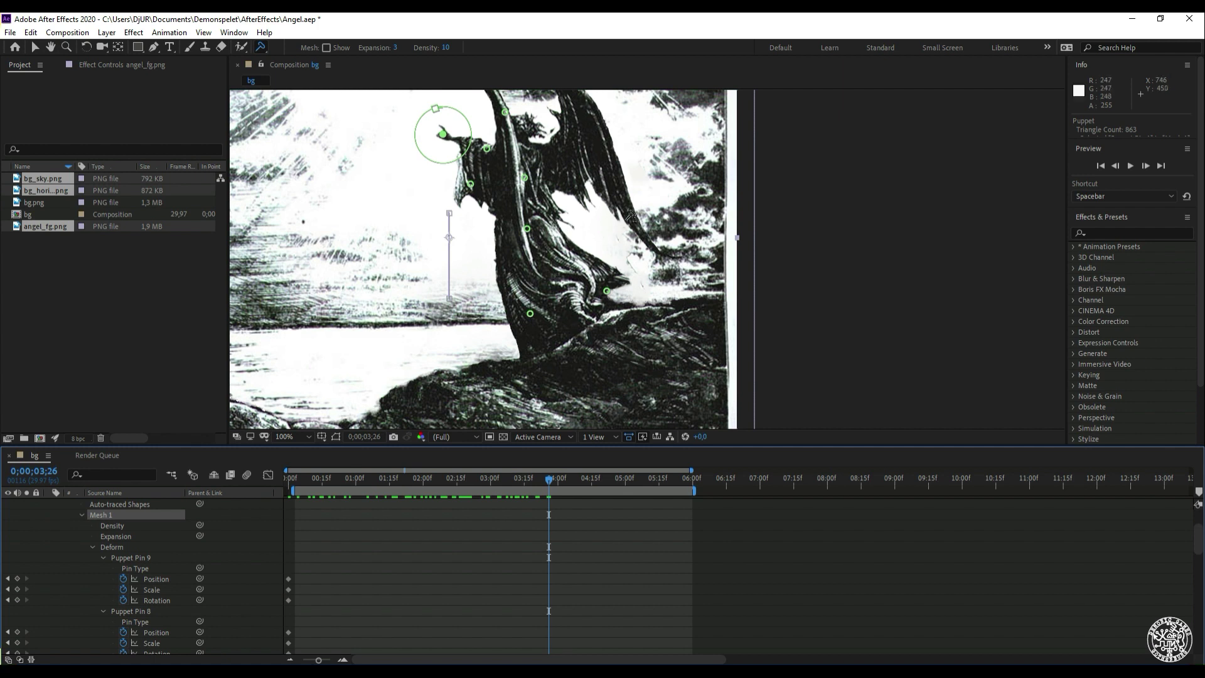
key("h")
left_click_drag(591, 169, 627, 284)
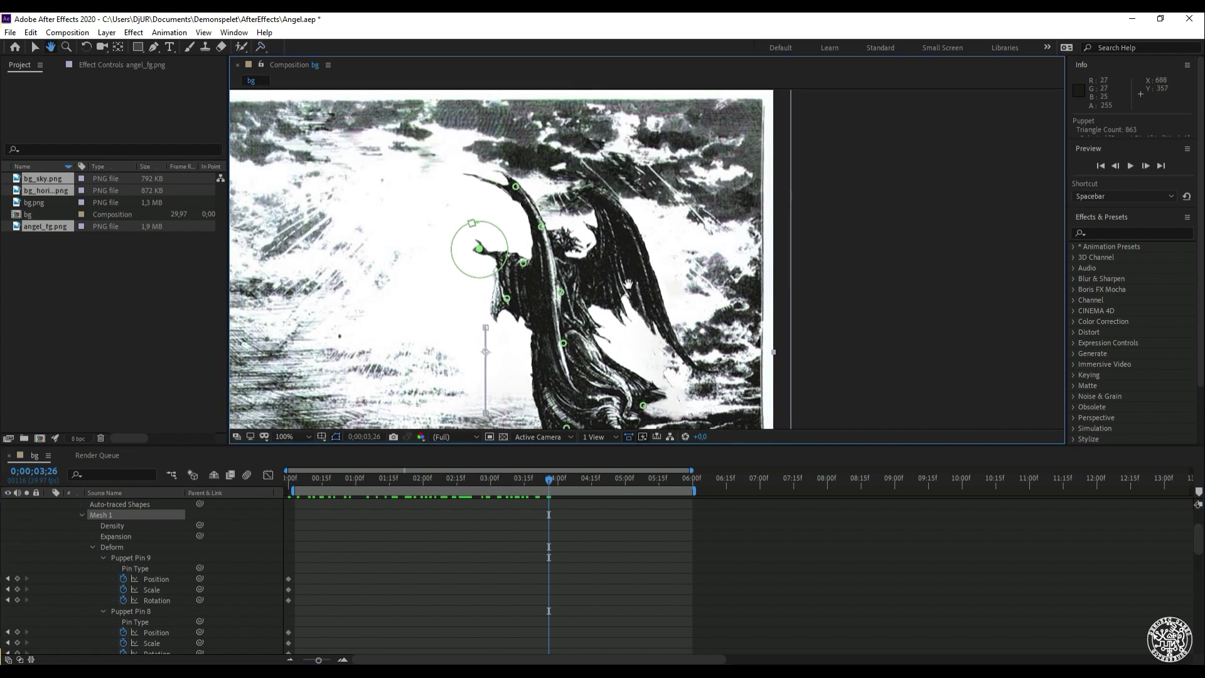
key("ctrl+p")
scroll(508, 270, "up", 4)
scroll(578, 238, "down", 2)
key("h")
left_click_drag(554, 224, 540, 239)
key("ctrl+p")
left_click(487, 245)
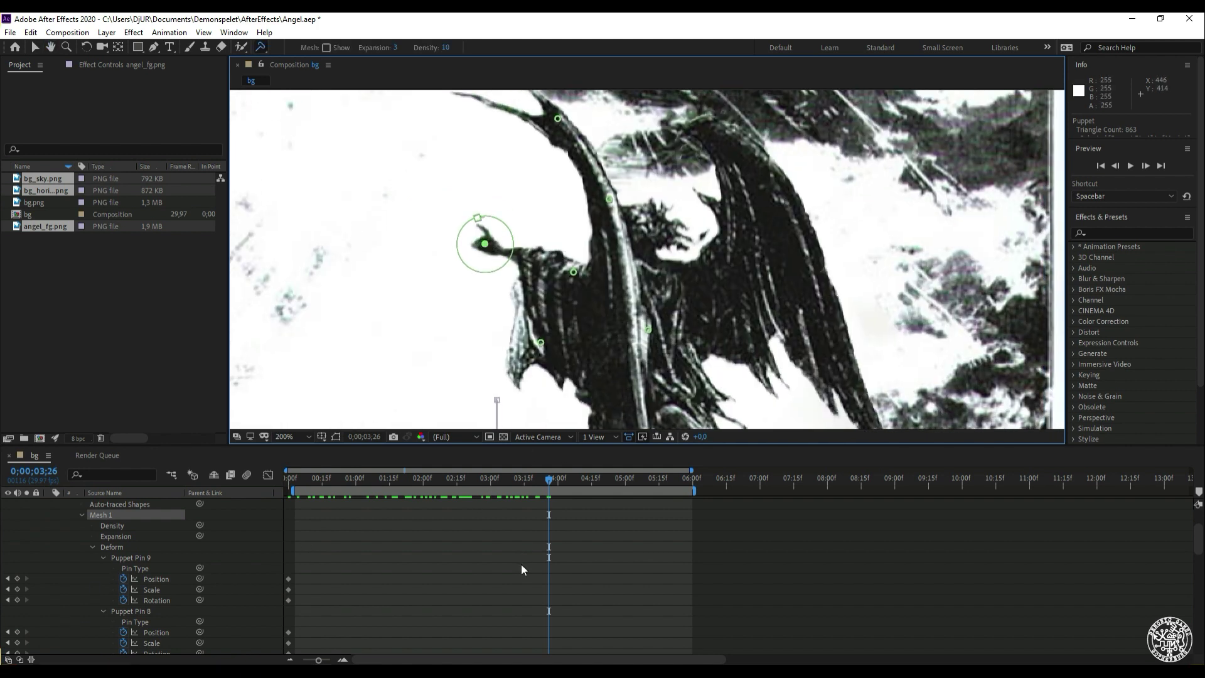
left_click_drag(486, 245, 503, 198)
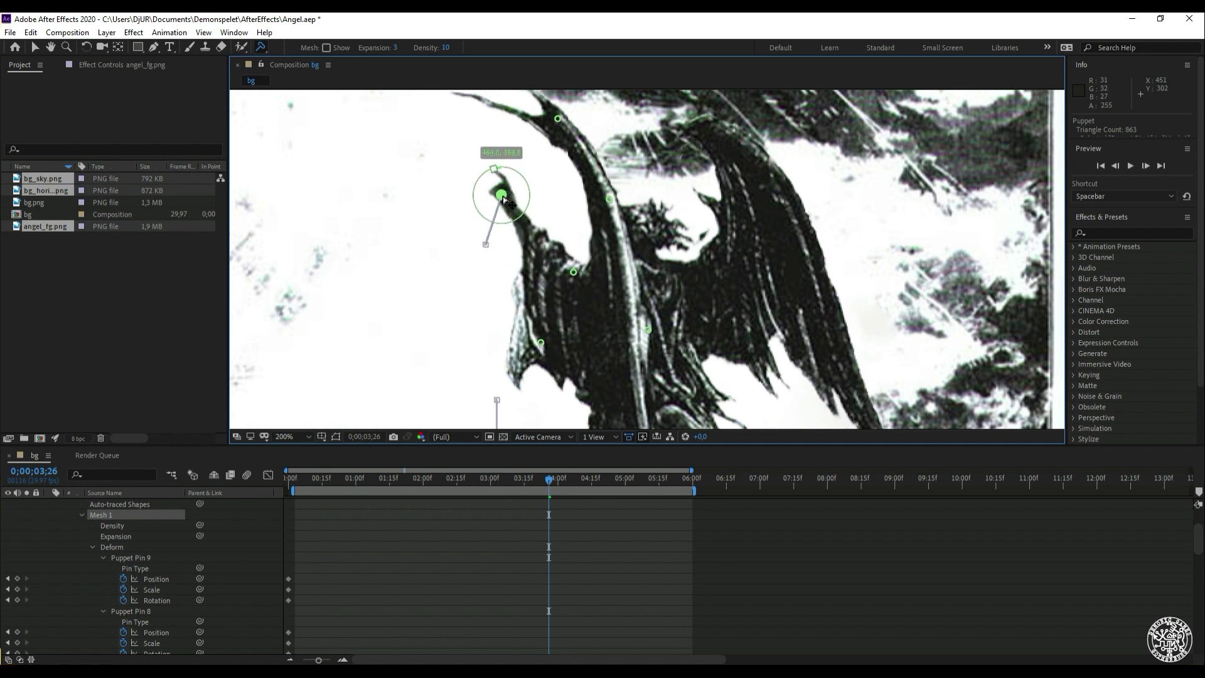
Shift the same arm's elbow pin and sleeve pin slightly upward at 0;00;03;26 to follow the raised hand
left_click_drag(574, 274, 574, 262)
left_click_drag(543, 344, 551, 320)
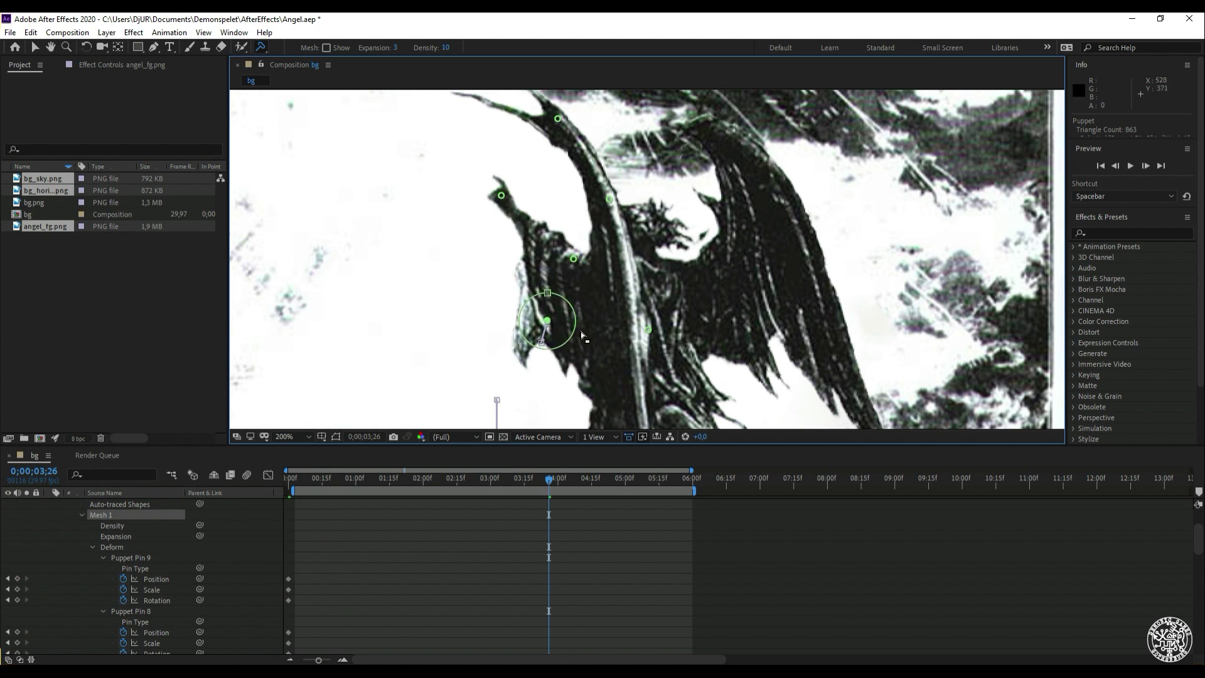
scroll(582, 330, "down", 3)
key("h")
left_click_drag(628, 354, 611, 258)
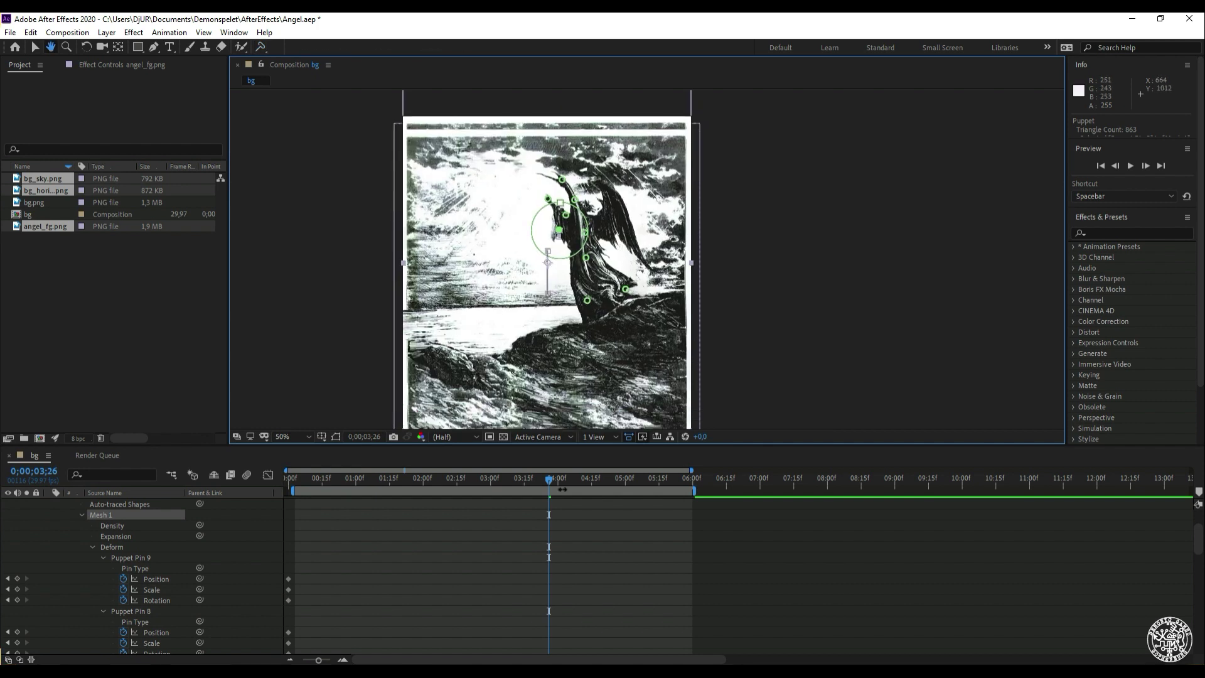
Collapse and lock the angel_fg.png layer, preview the arm animation from the start, and return to the first frames
left_click_drag(549, 478, 239, 525)
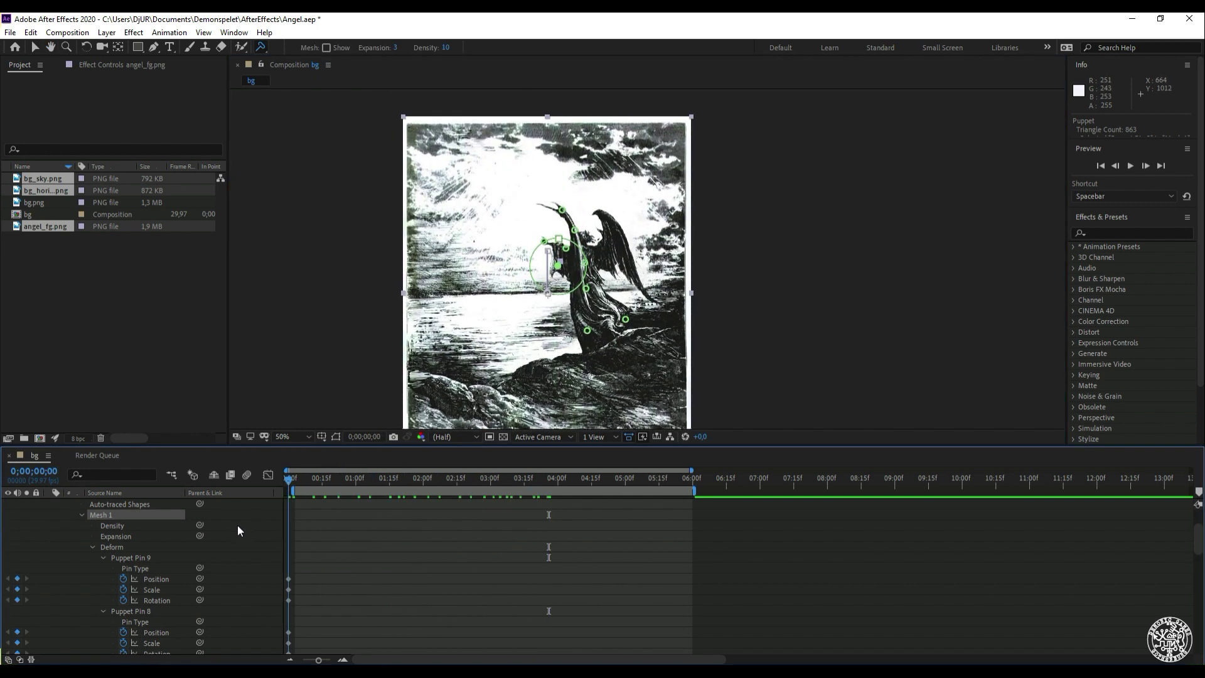
scroll(89, 521, "up", 1)
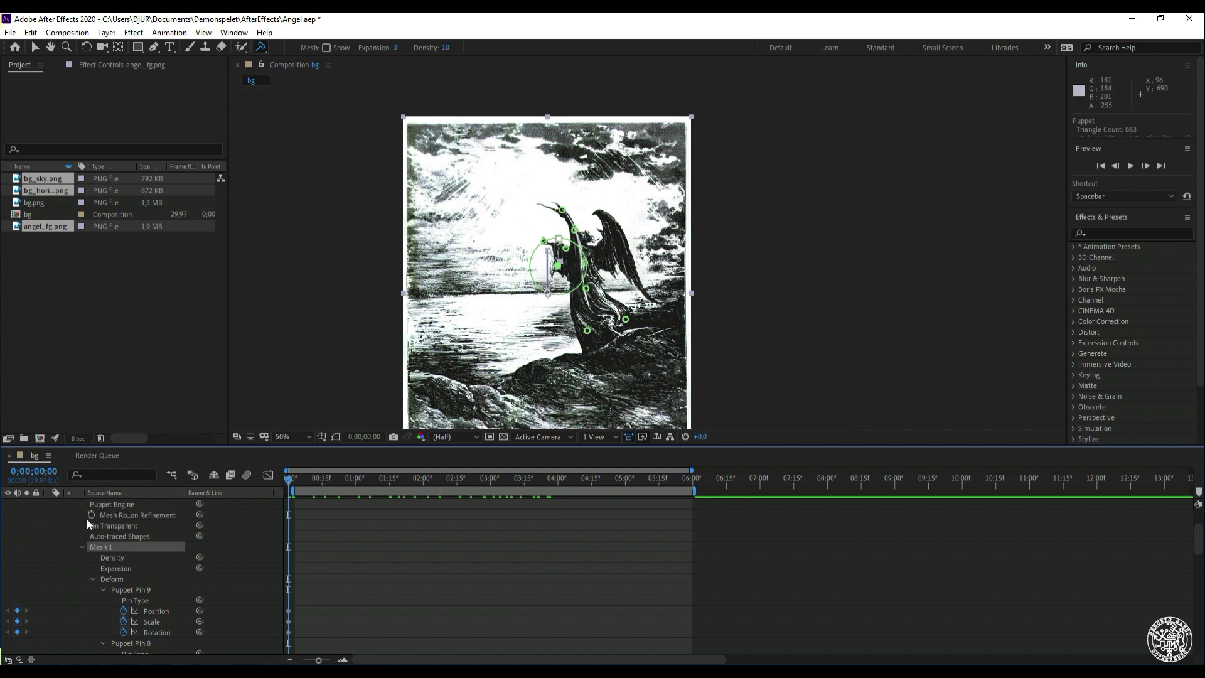
scroll(87, 518, "up", 1)
left_click(50, 504)
left_click(35, 503)
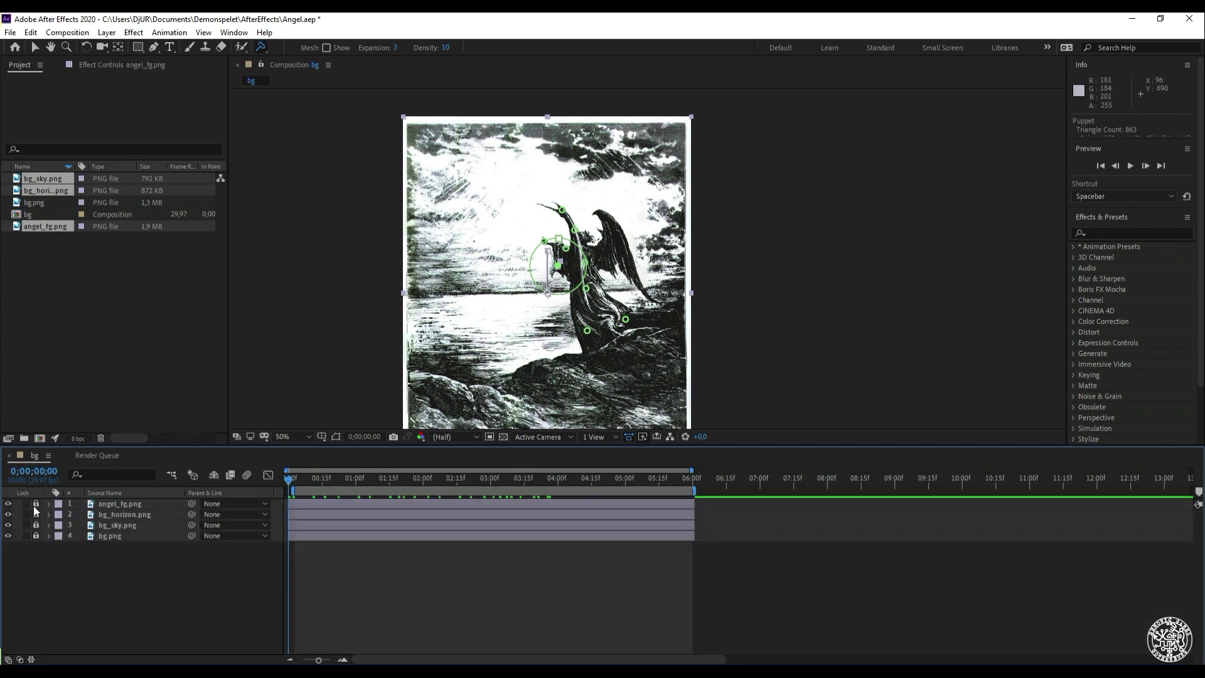
key("space")
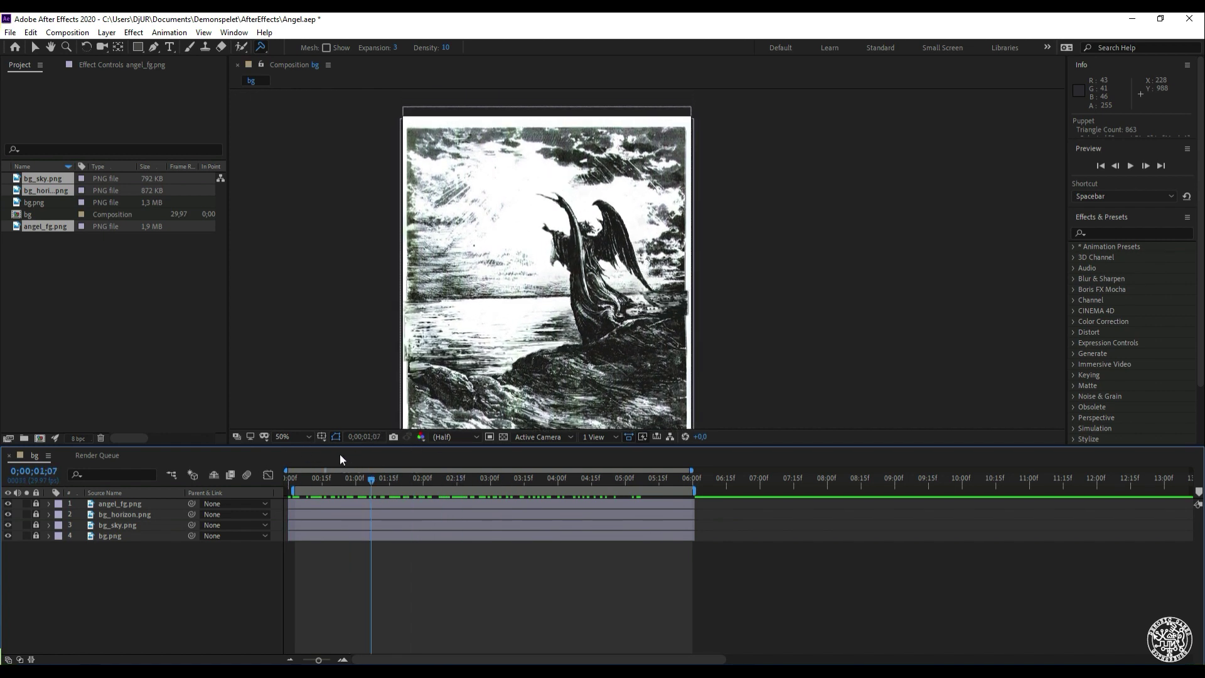
left_click(289, 464)
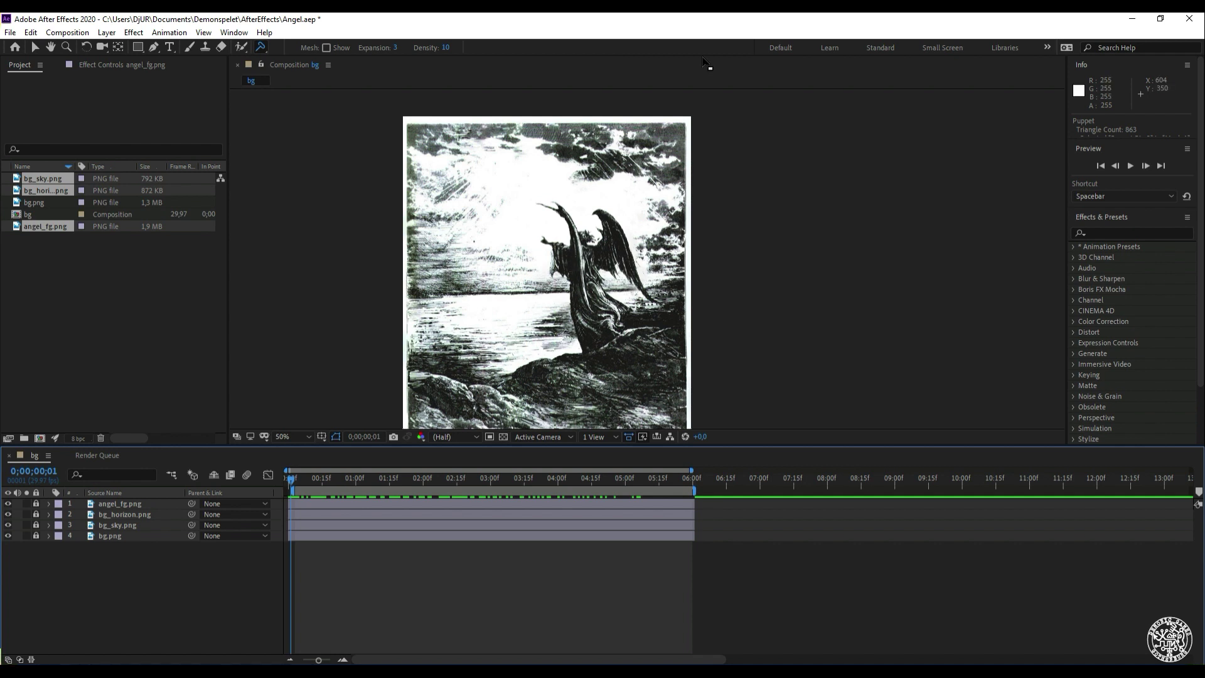
Unlock and expand the angel_fg.png layer and select Puppet Pin 9 in its mesh to show the pins
scroll(573, 314, "up", 6)
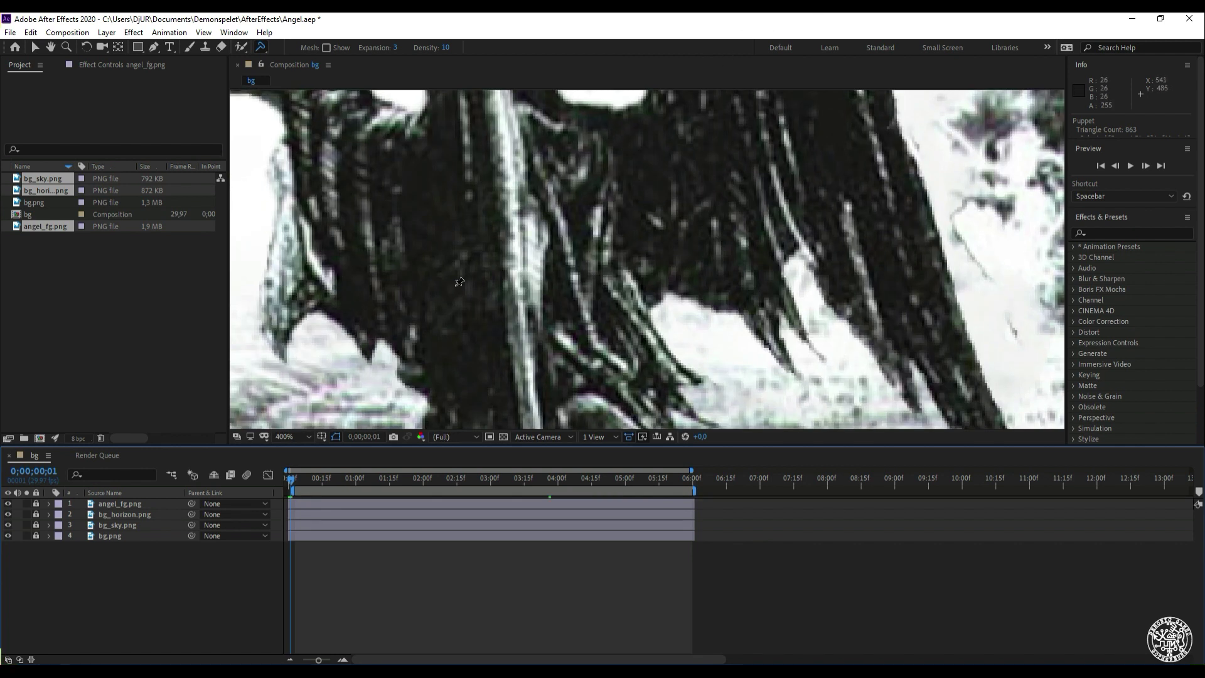
left_click(49, 504)
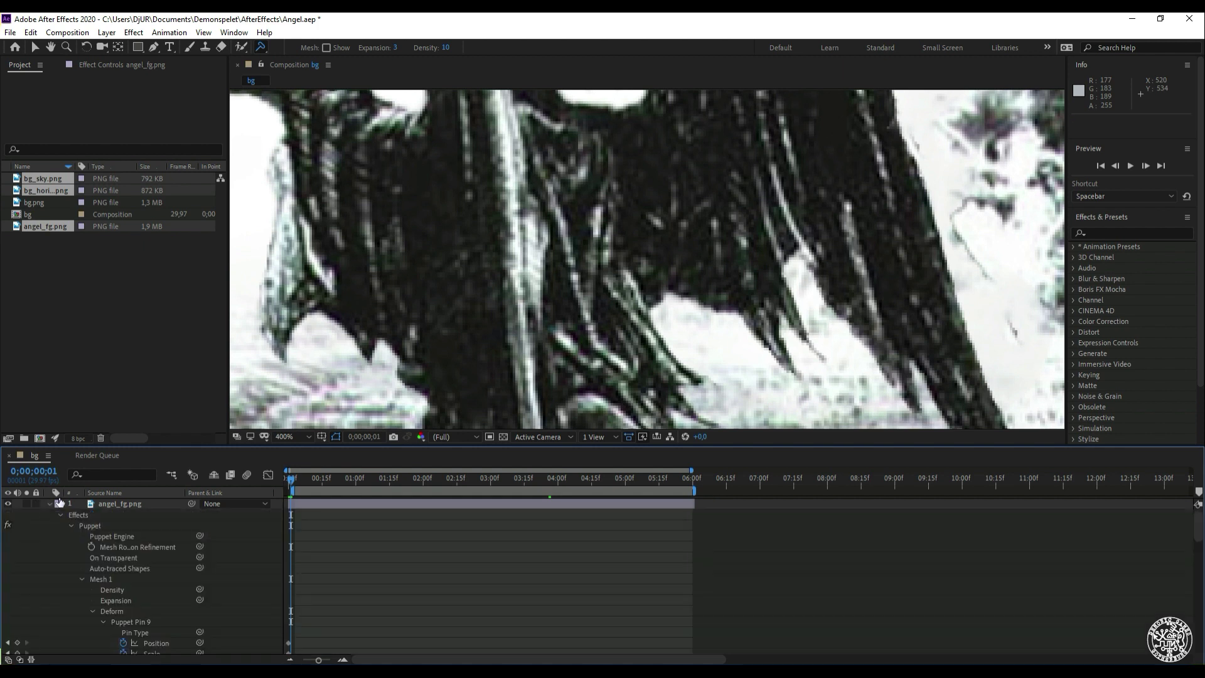
left_click_drag(488, 290, 304, 456)
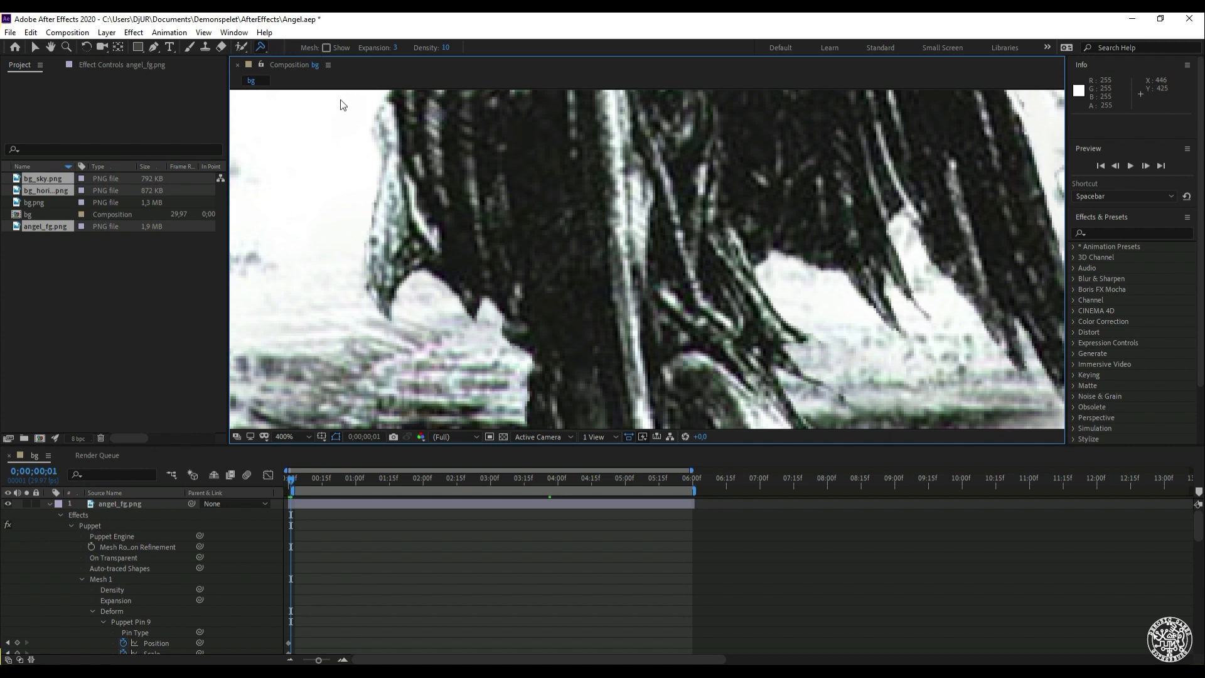
key("shift+slash")
key("slash")
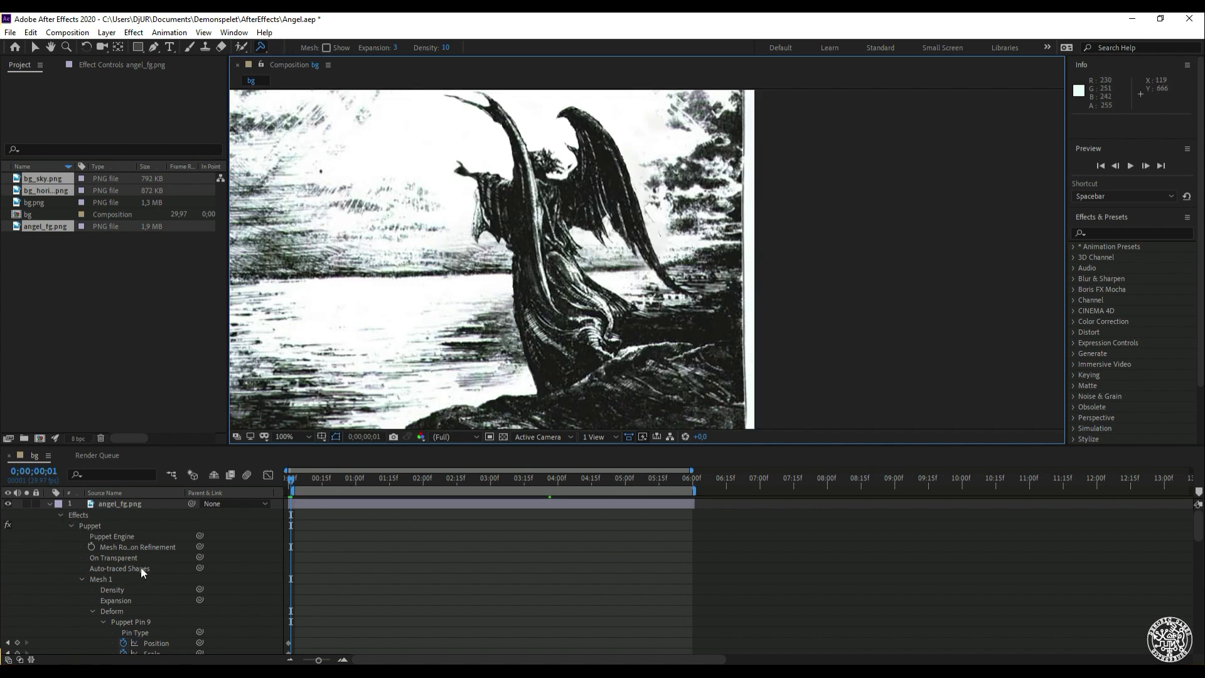
left_click(100, 505)
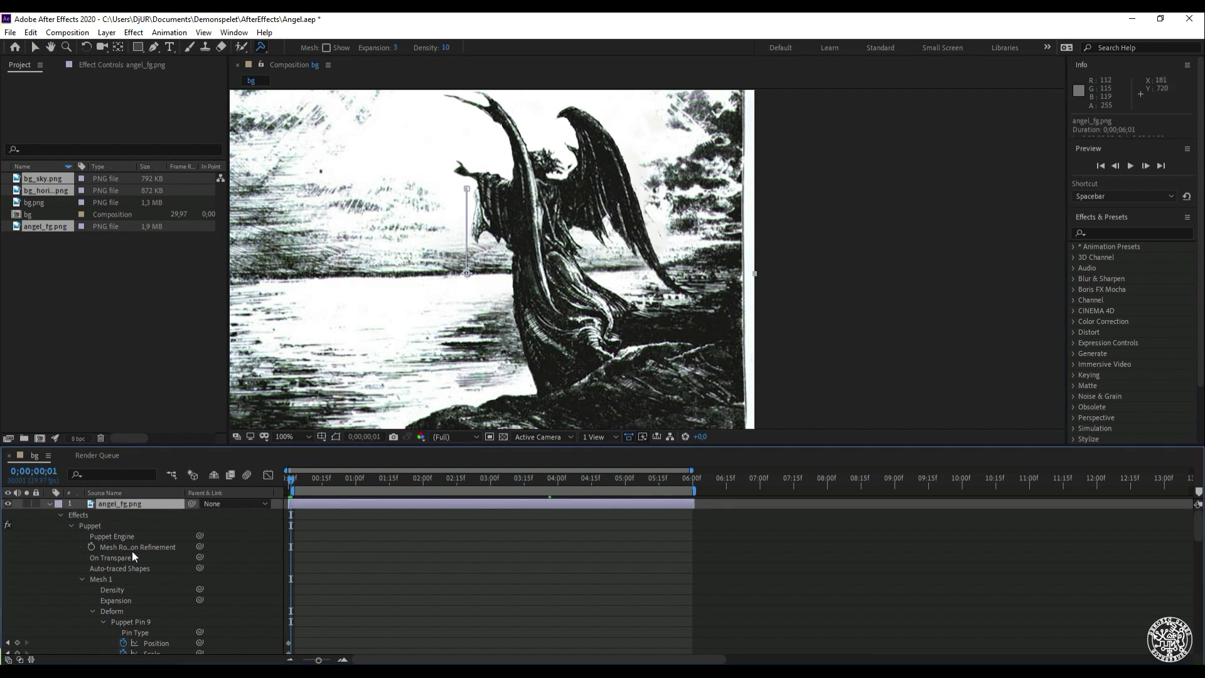
scroll(138, 561, "down", 1)
left_click(136, 593)
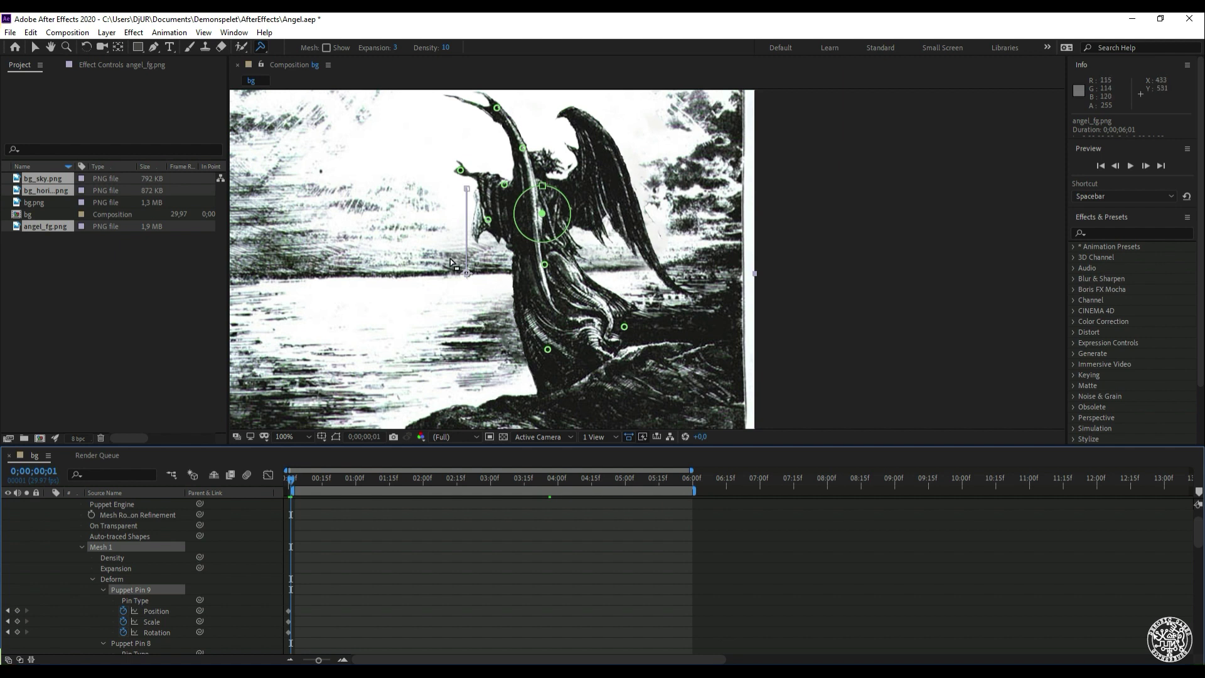
Add puppet pins at the two hanging tips of the shorter arm's sleeve at 0;00;00;01
scroll(506, 241, "up", 5)
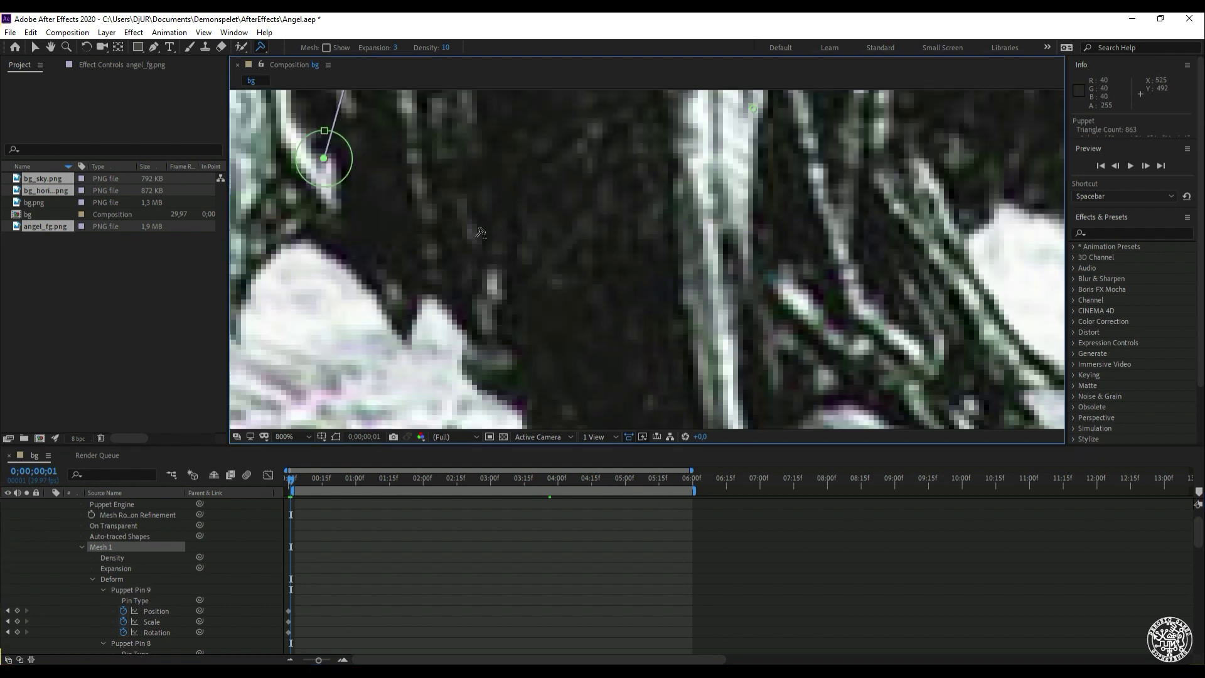
left_click(369, 288)
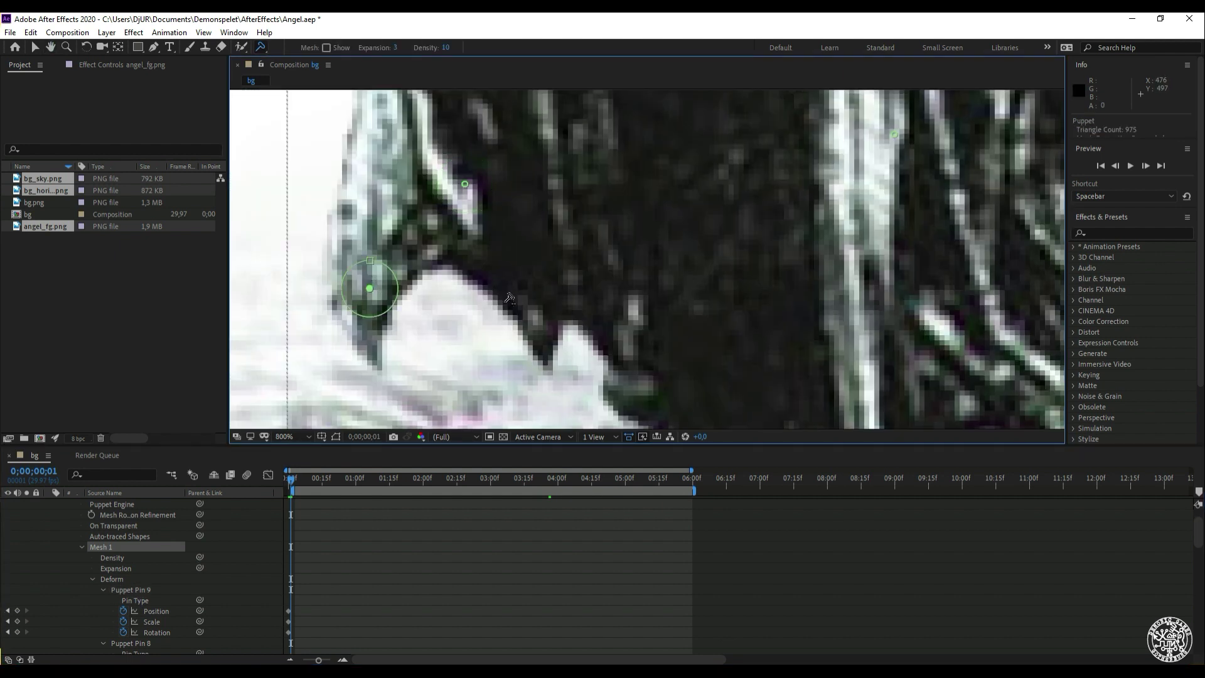
left_click(538, 315)
scroll(642, 326, "down", 1)
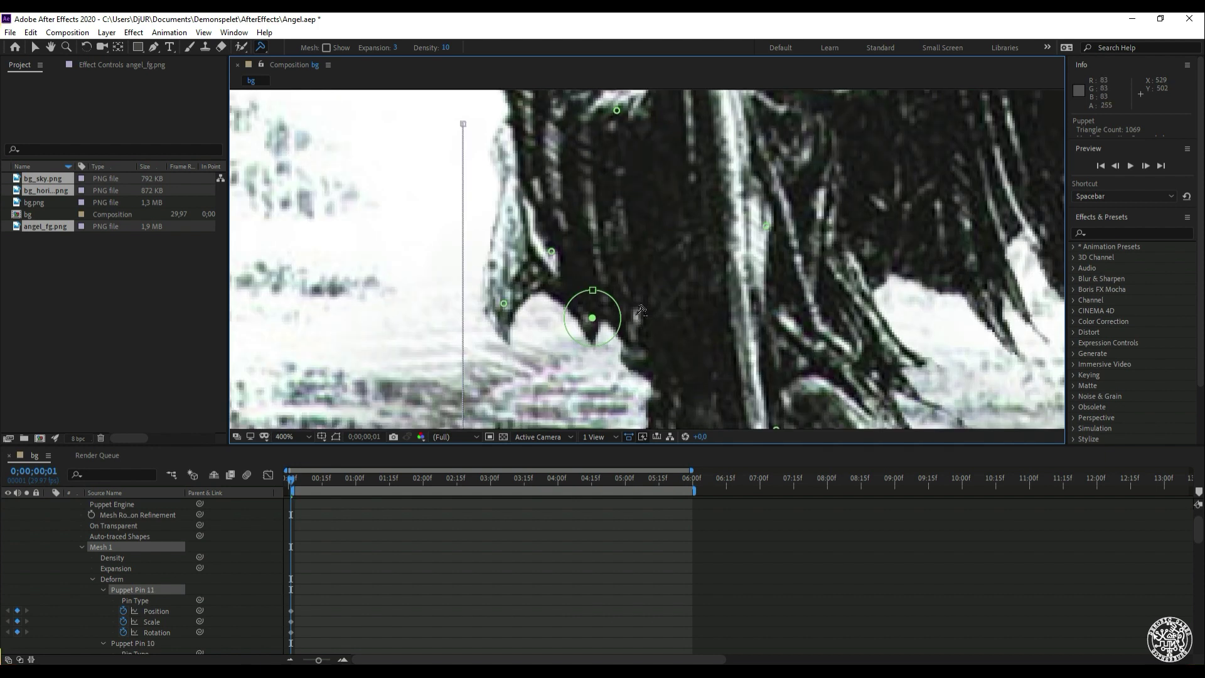
scroll(553, 213, "down", 2)
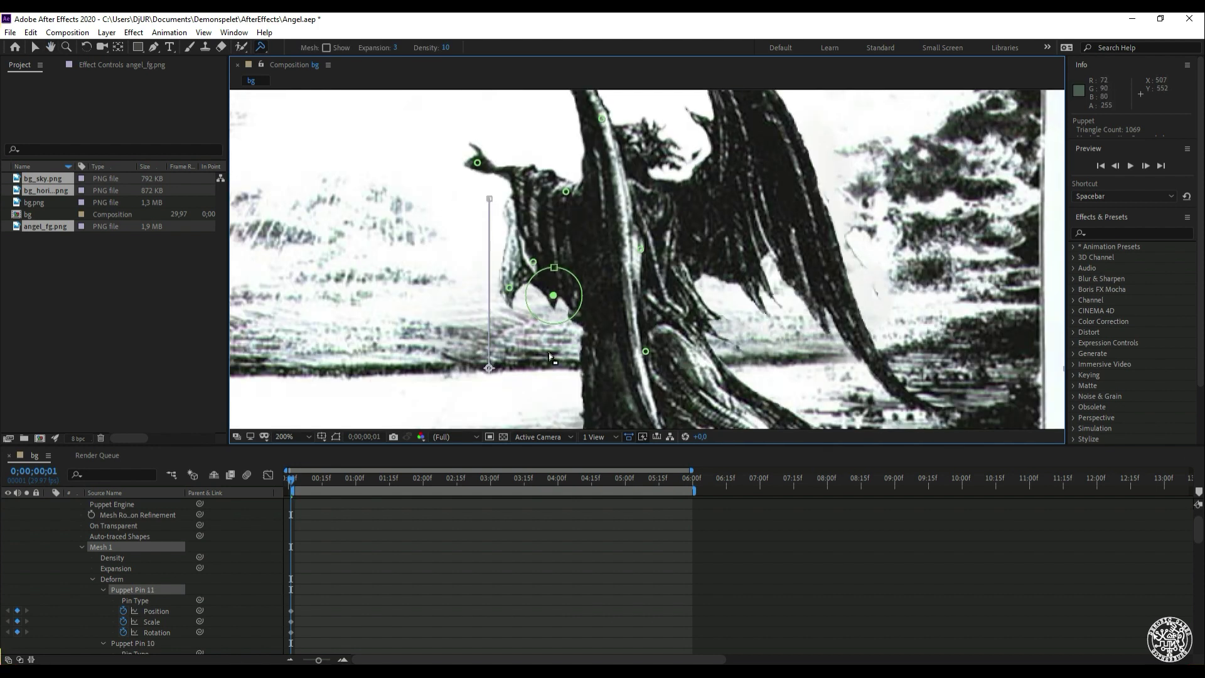
At 0;00;00;12, move the outer sleeve-tip pin slightly inward and down
left_click(509, 287)
left_click_drag(296, 481, 313, 481)
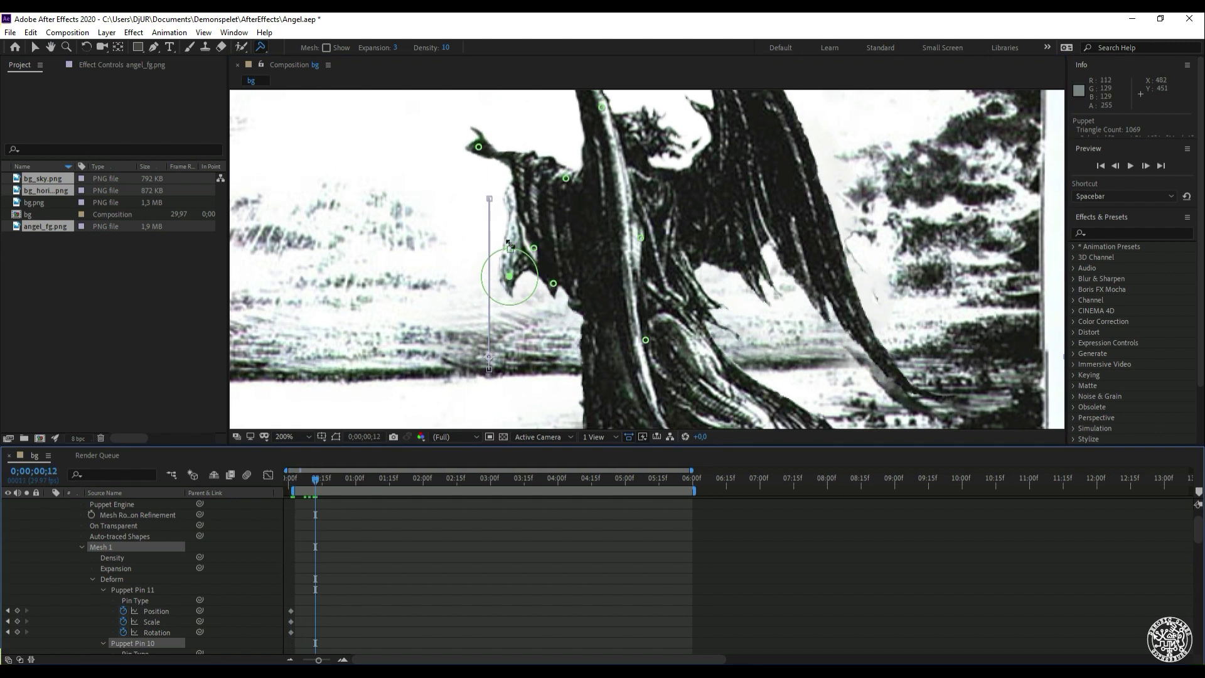
left_click_drag(528, 258, 582, 285)
Undo the inner sleeve-tip pin's rotation, add a pin on the body beside the sleeve, and readjust the inner tip pin at 0;00;00;12
left_click(553, 283)
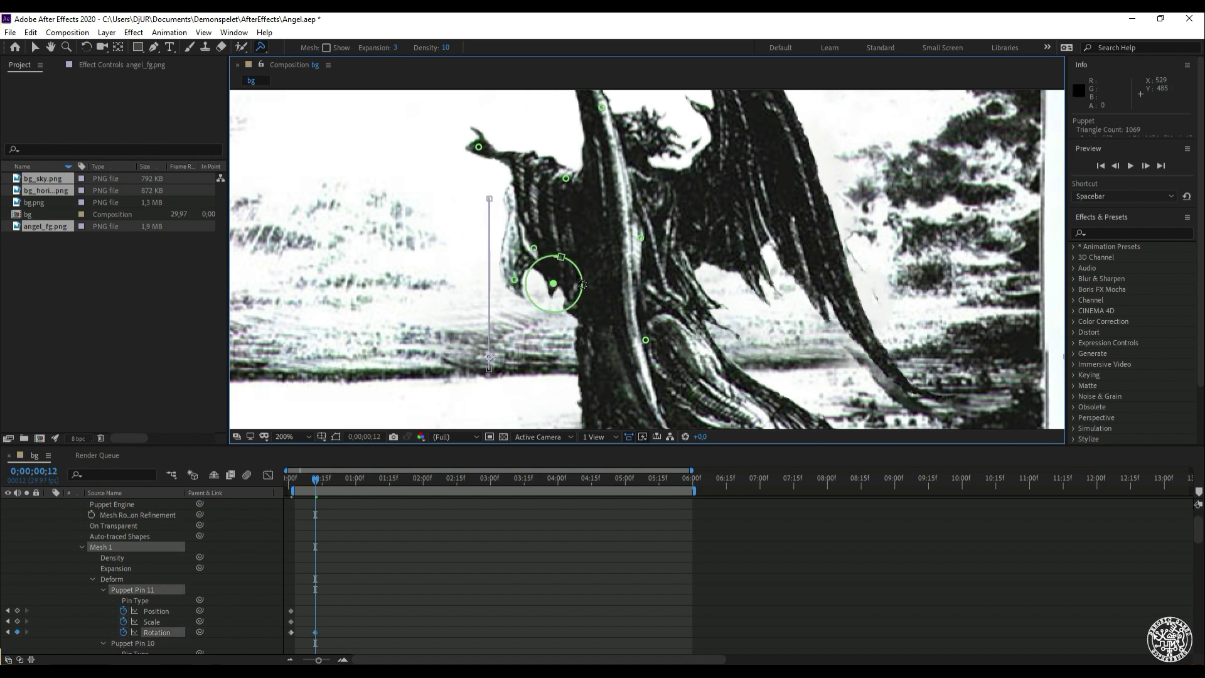
key("ctrl+z")
left_click(596, 273)
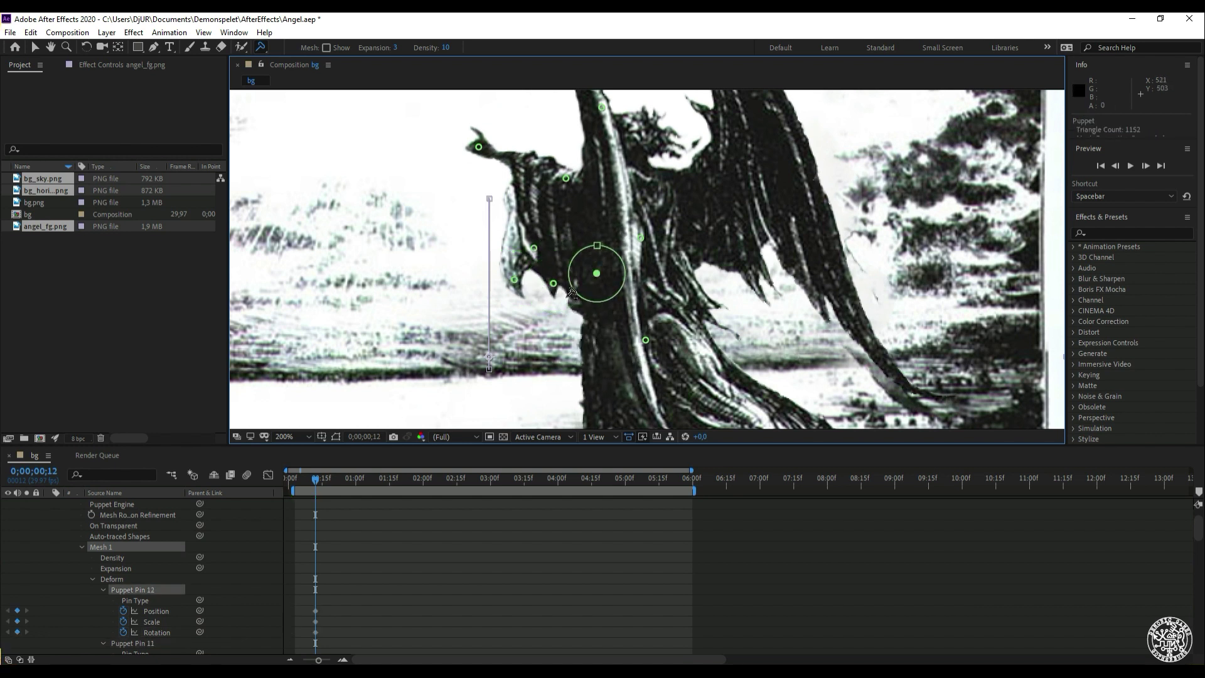
left_click(553, 283)
left_click_drag(581, 276, 556, 290)
At 0;00;00;24, reposition the outer and inner sleeve-tip pins so that the sleeve sways
left_click_drag(316, 480, 342, 470)
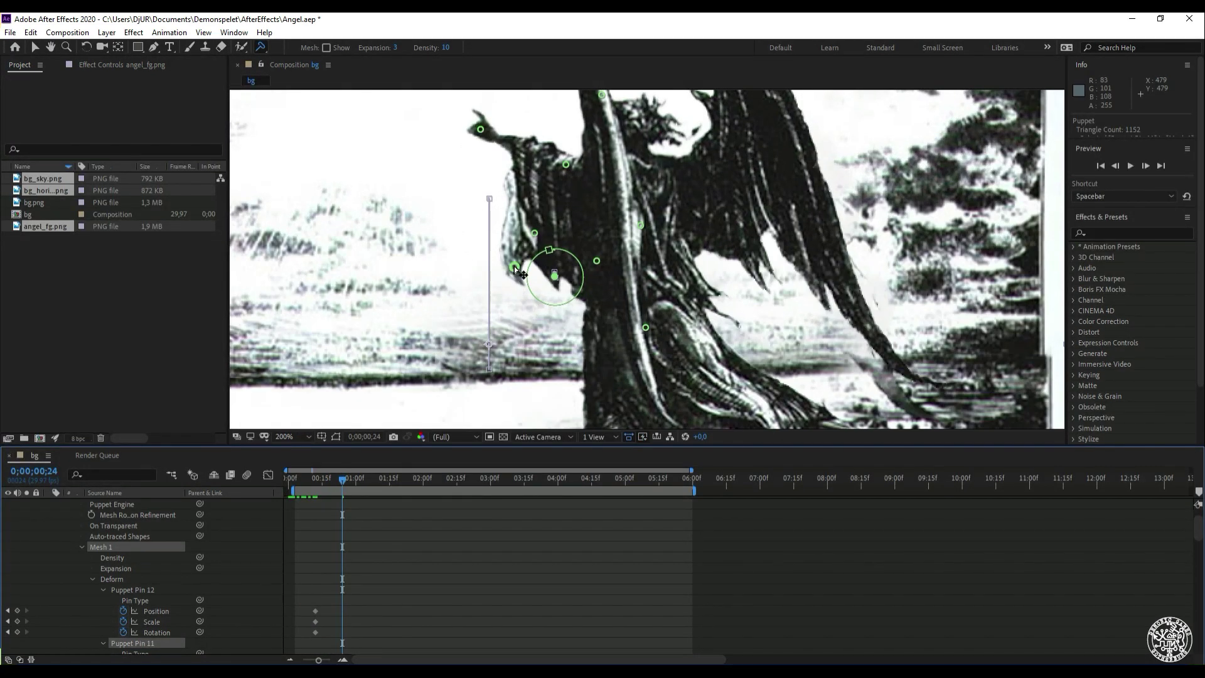
left_click(514, 266)
mouse_move(543, 271)
left_mouse_down()
mouse_move(519, 267)
mouse_move(582, 271)
mouse_move(555, 277)
left_mouse_up()
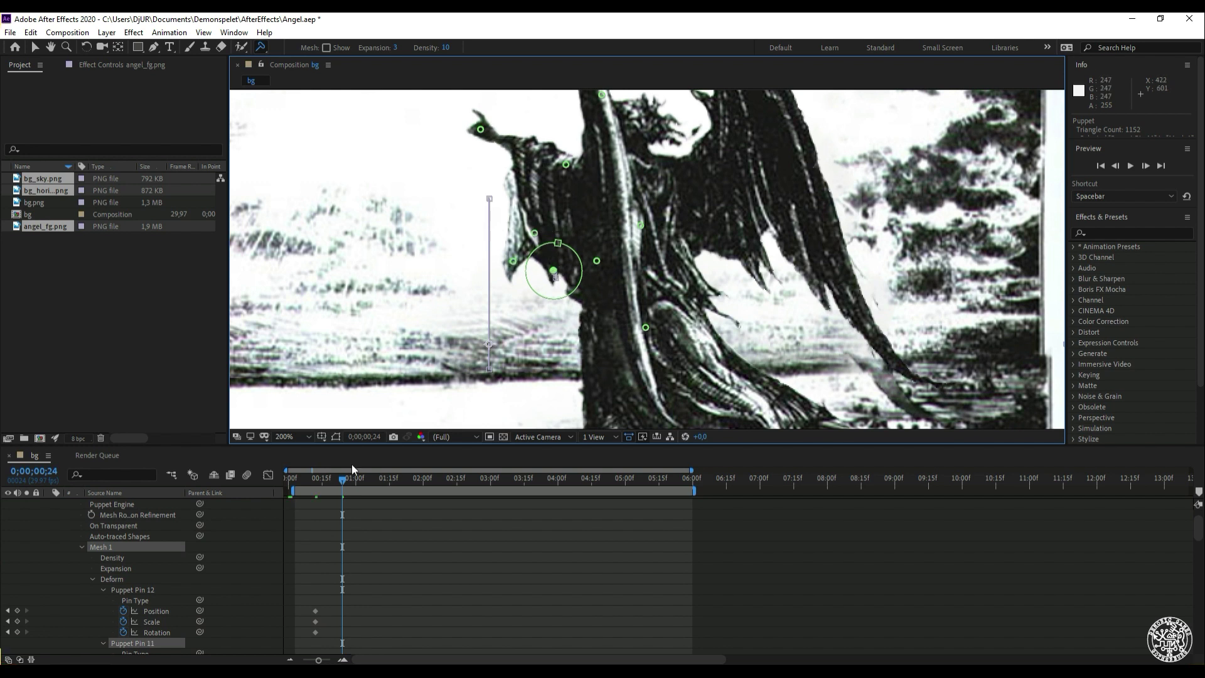
At 0;00;01;09, raise the outer sleeve-tip pin and readjust the mid-sleeve and inner sleeve-tip pins
left_click_drag(329, 481, 376, 453)
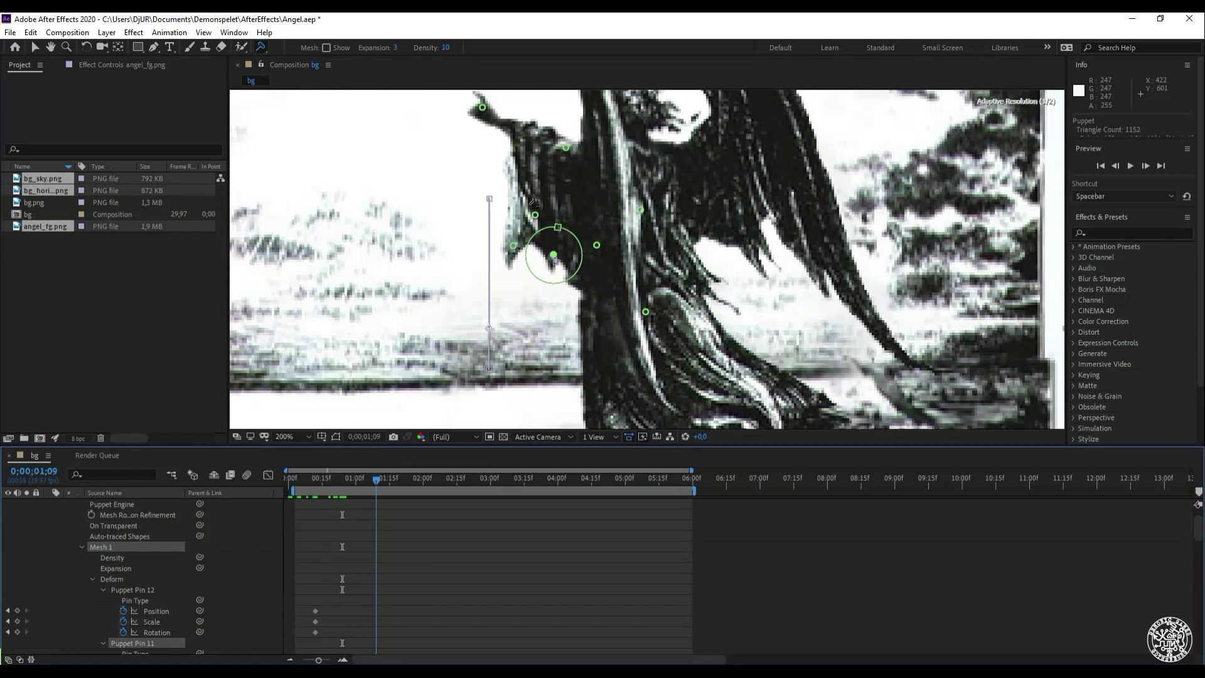
left_click_drag(515, 244, 517, 237)
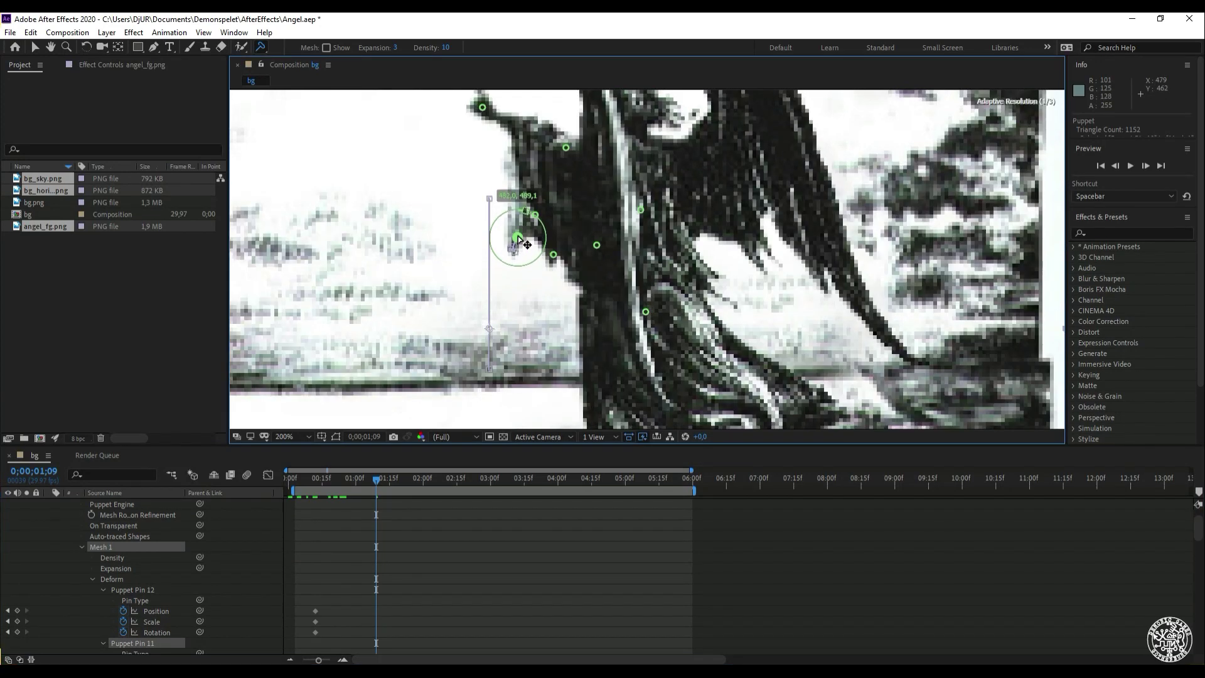
mouse_move(537, 216)
left_mouse_down()
mouse_move(533, 204)
mouse_move(541, 227)
left_mouse_up()
left_click(518, 236)
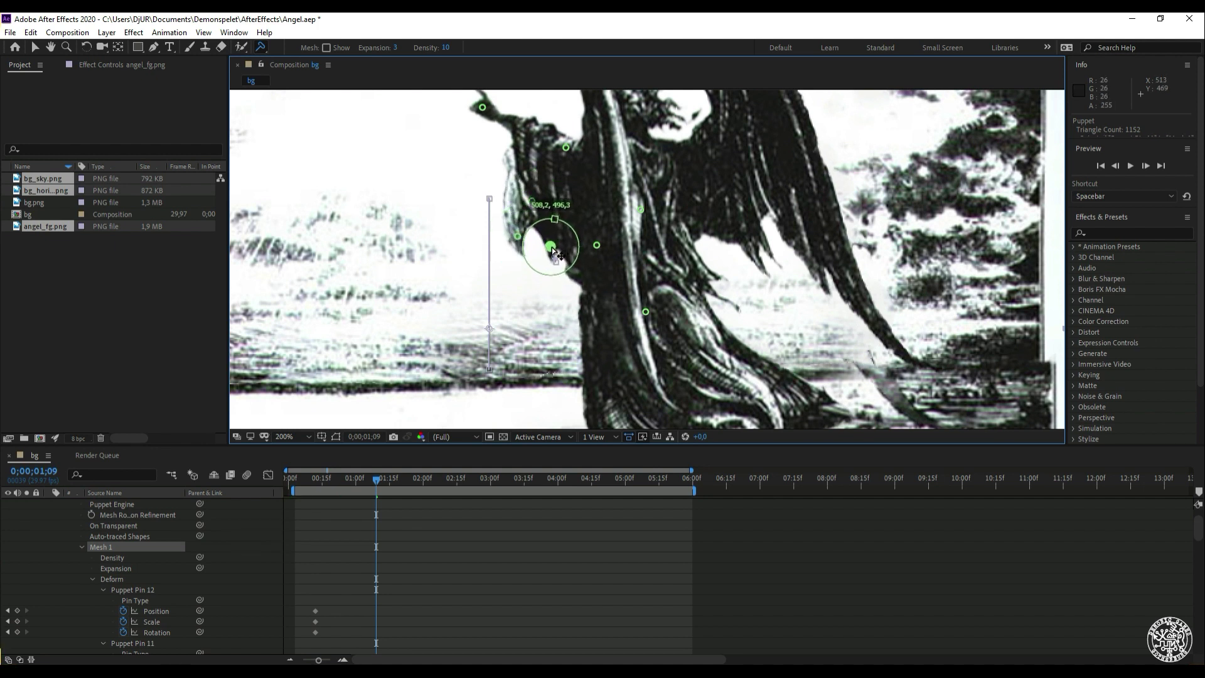
left_click_drag(553, 252, 551, 254)
Preview the sleeve motion from about the one-second mark
mouse_move(371, 475)
left_mouse_down()
mouse_move(291, 479)
mouse_move(356, 477)
left_mouse_up()
key("space")
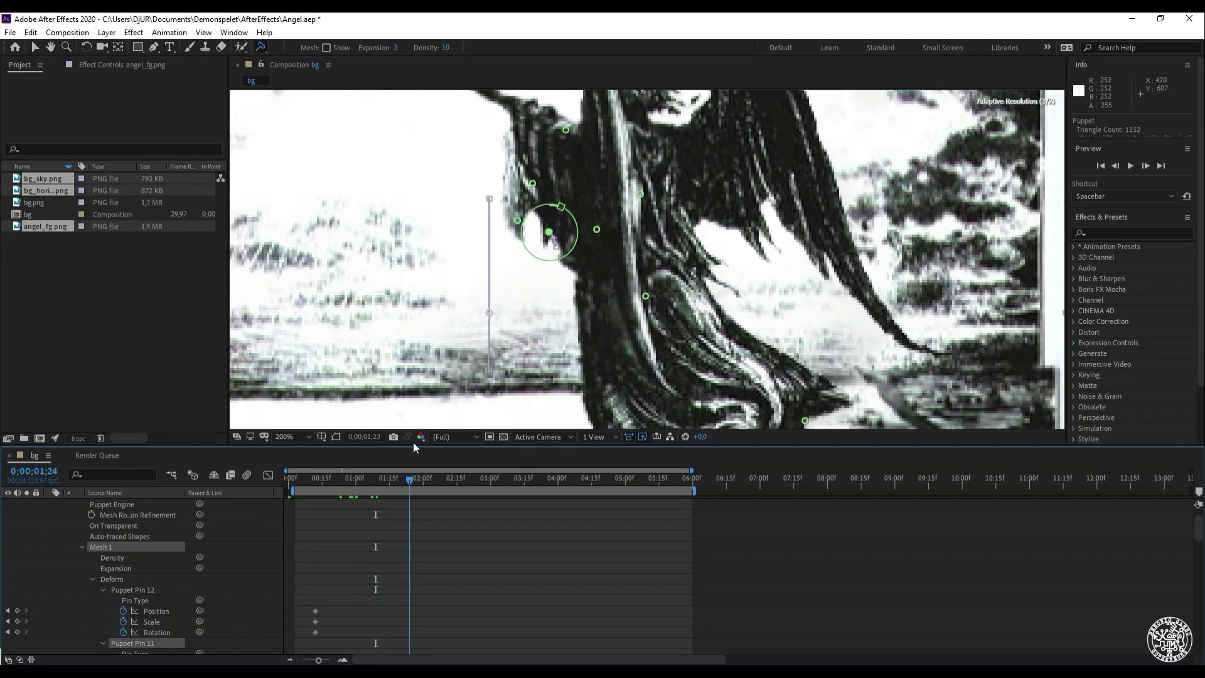
At 0;00;02;03, readjust the inner sleeve-tip pin and raise the outer sleeve-tip pin slightly
left_click_drag(551, 179, 535, 219)
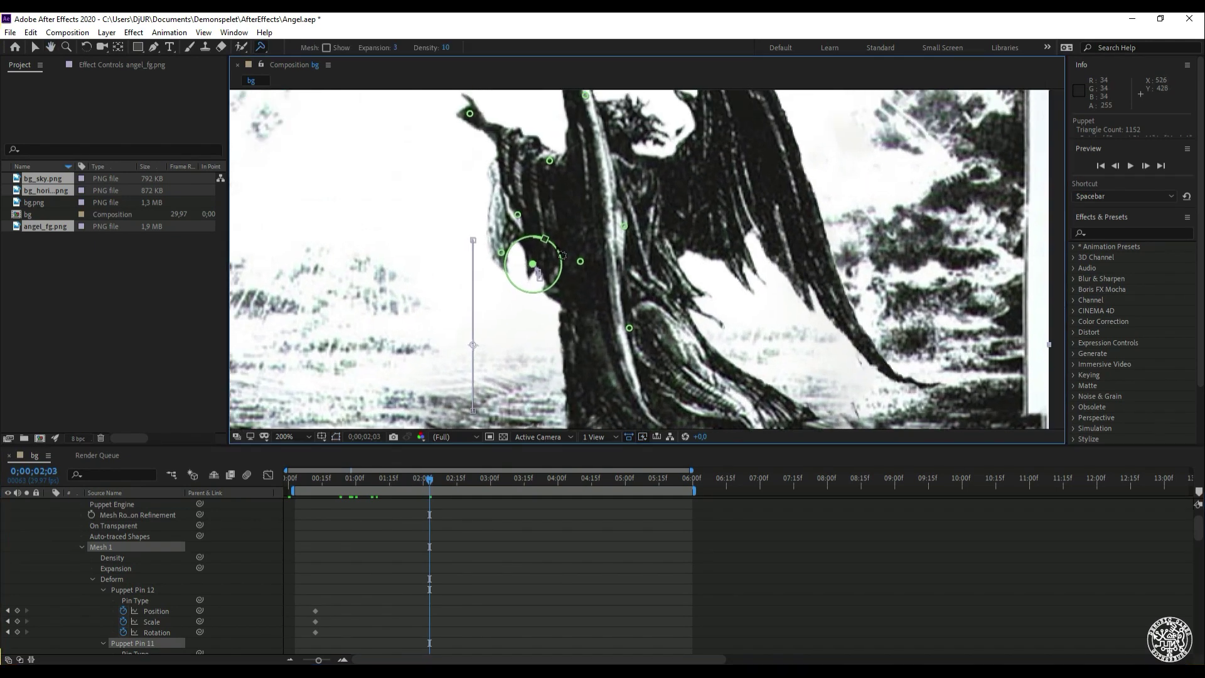
left_click_drag(560, 250, 539, 256)
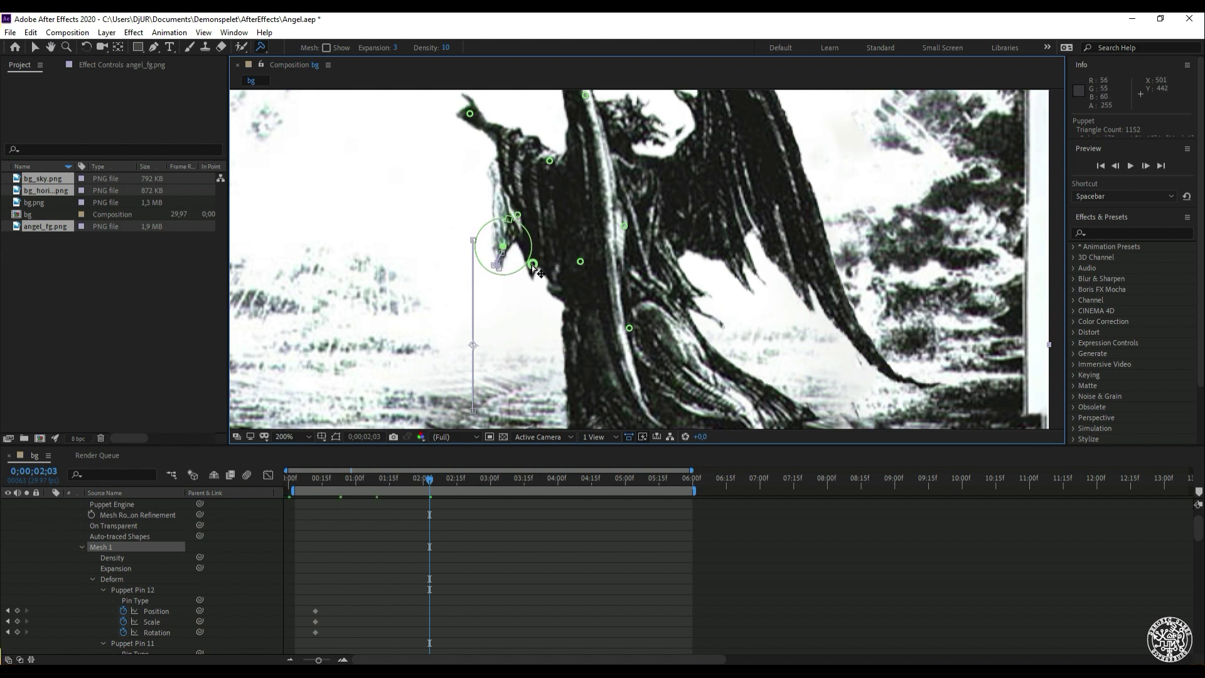
At 0;00;01;27, add pins on the upper outer edge of the sleeve and on the elbow, and adjust both
mouse_move(423, 484)
left_mouse_down()
mouse_move(315, 487)
mouse_move(416, 467)
left_mouse_up()
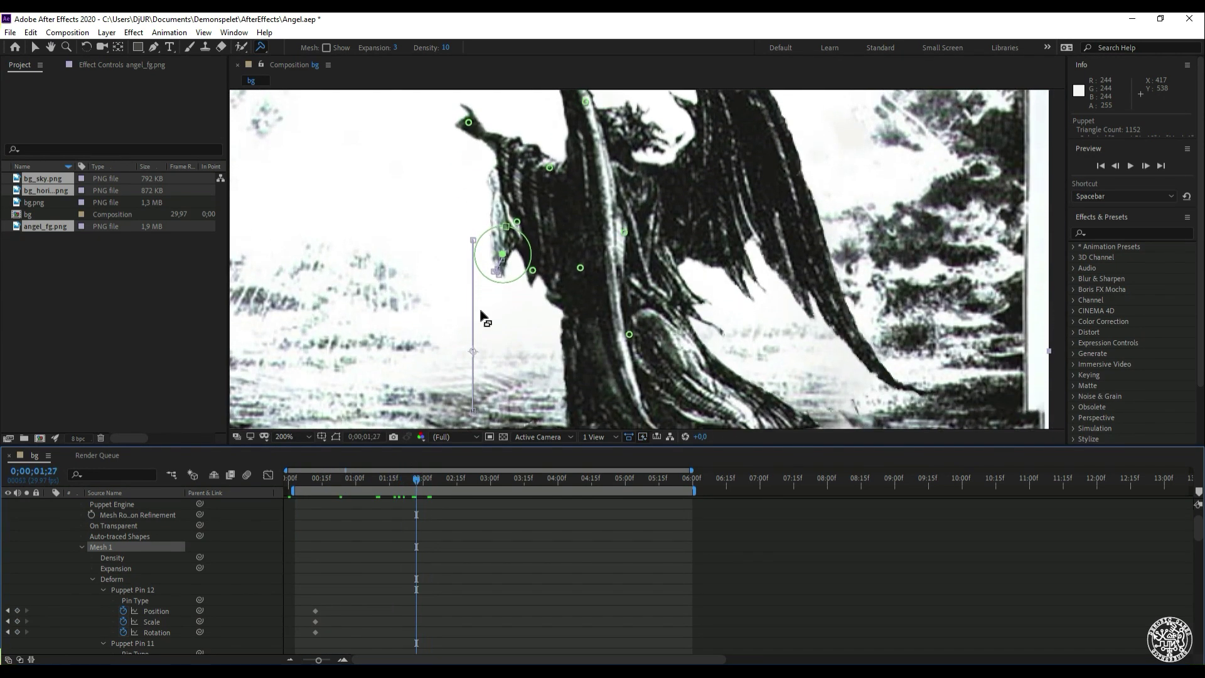
left_click(500, 176)
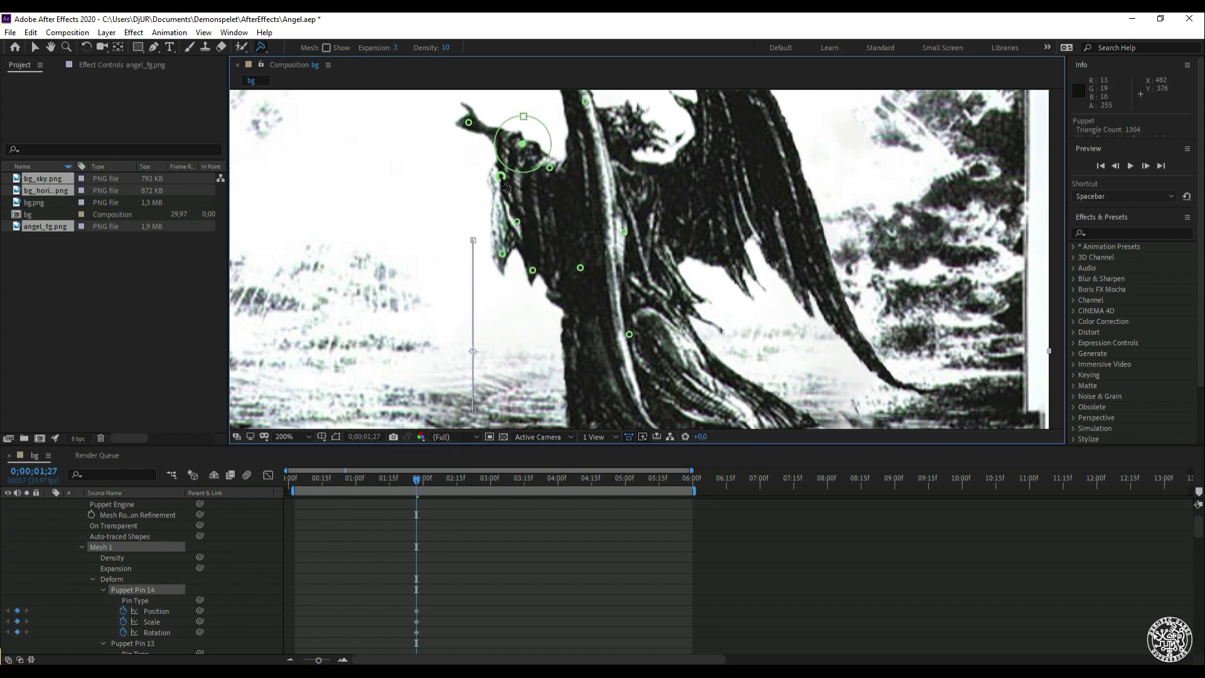
left_click(522, 143)
left_click_drag(506, 187, 505, 192)
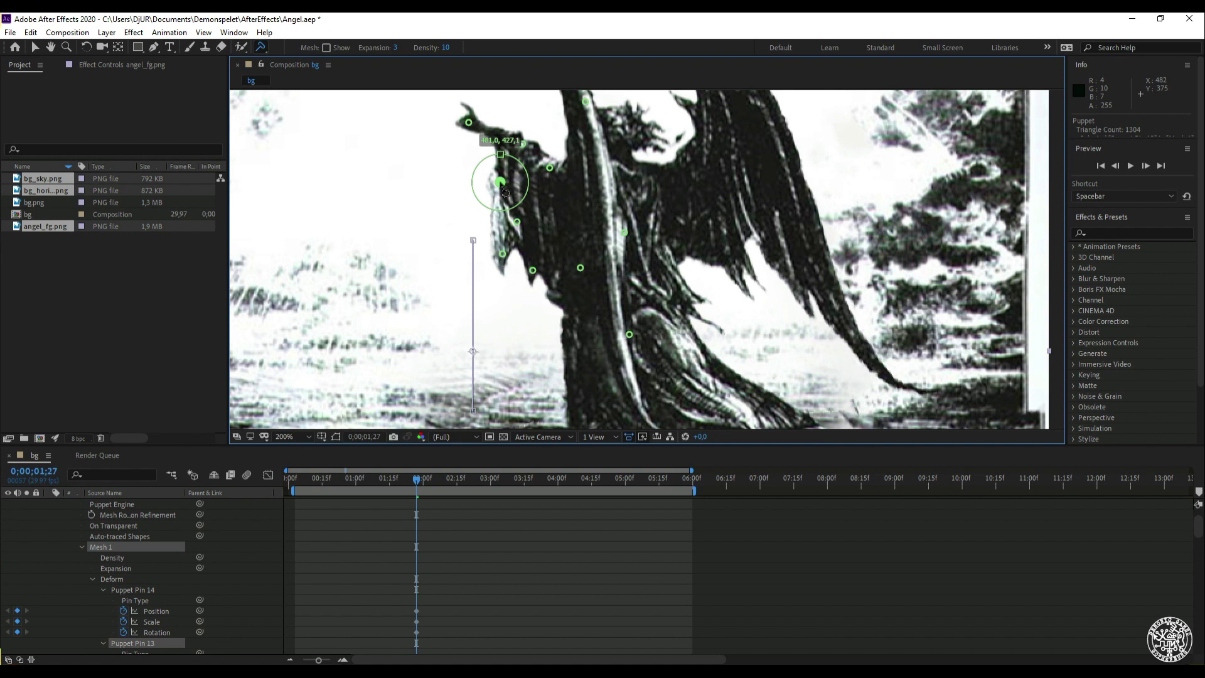
left_click_drag(522, 144, 521, 149)
At 0;00;00;00, reposition the hand and elbow pins and readjust the shoulder pin to set the arm's lowered starting pose
left_click_drag(419, 481, 245, 514)
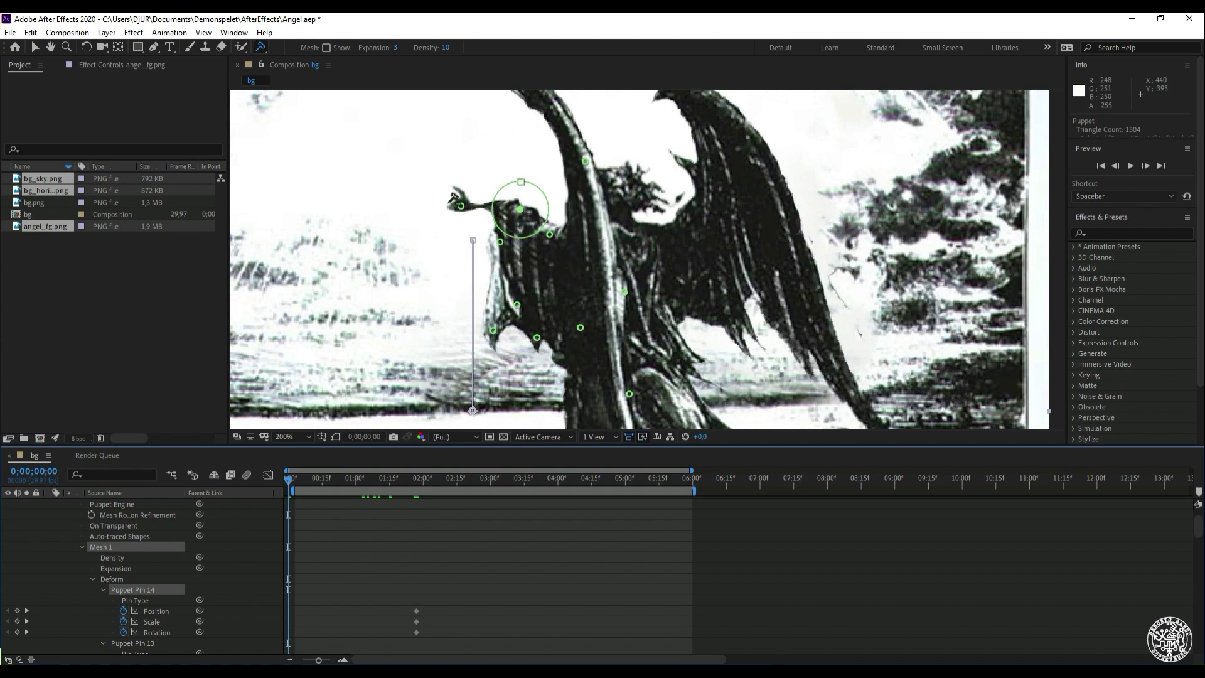
left_click(458, 209)
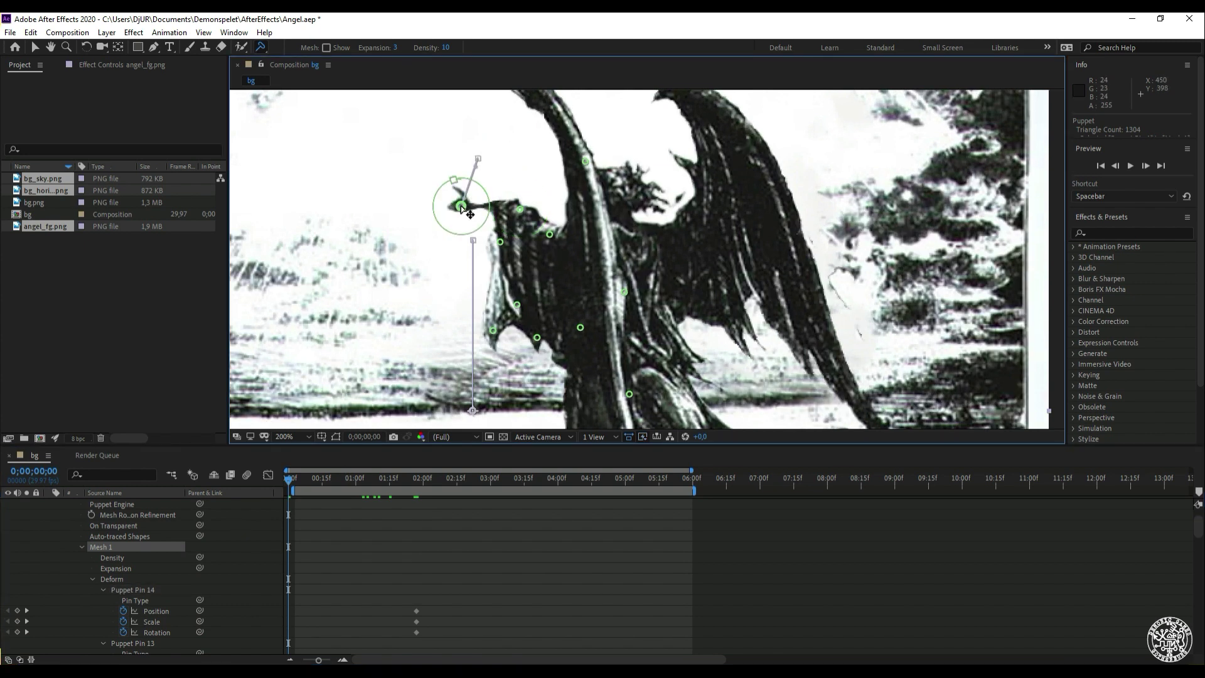
left_click_drag(470, 214, 478, 183)
left_click_drag(287, 482, 253, 453)
left_click_drag(477, 188, 489, 193)
left_click_drag(293, 475, 245, 475)
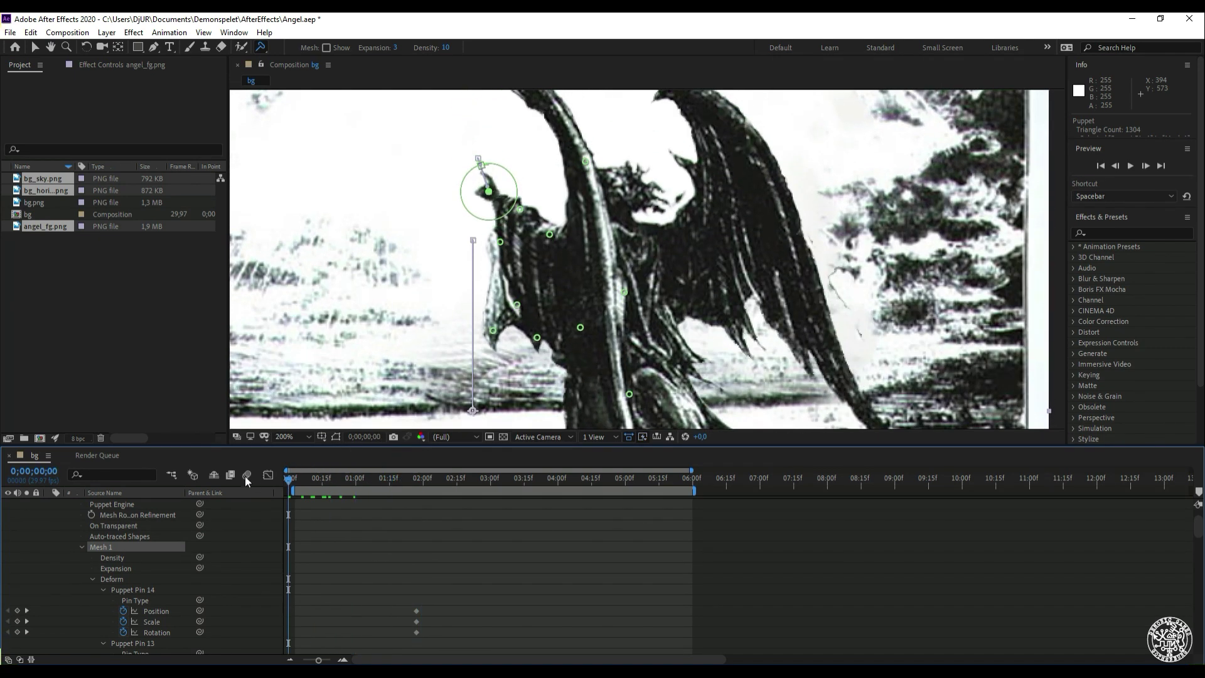
left_click_drag(492, 195, 511, 228)
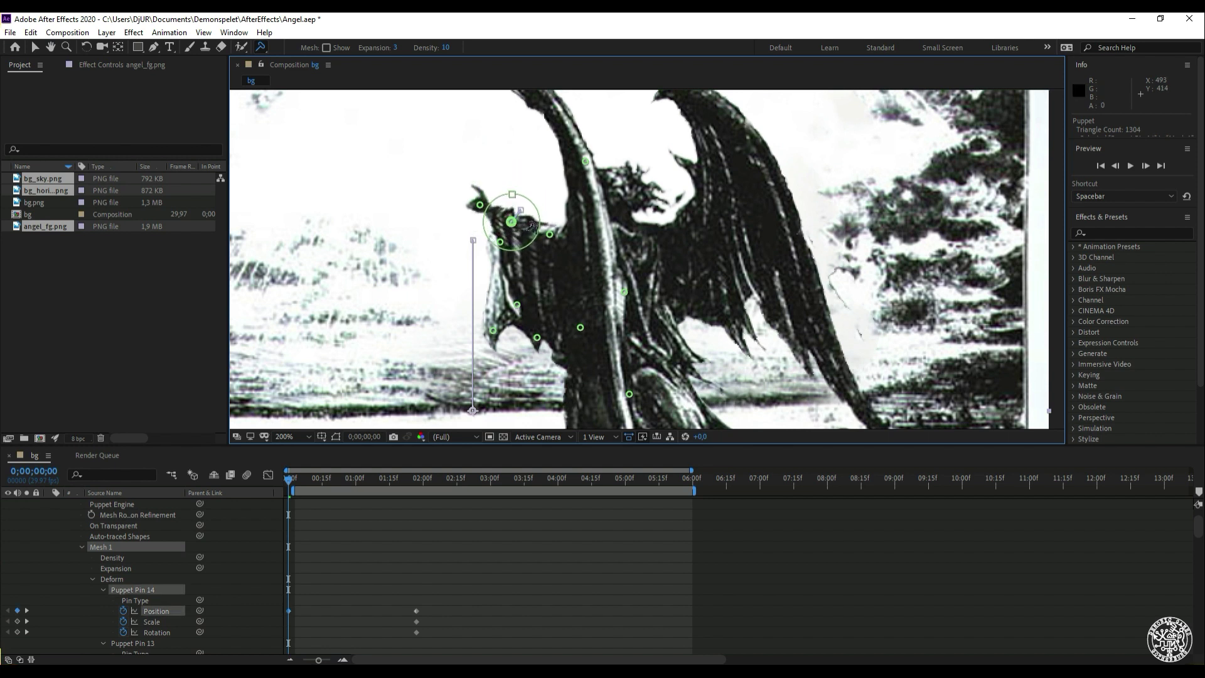
left_click(549, 235)
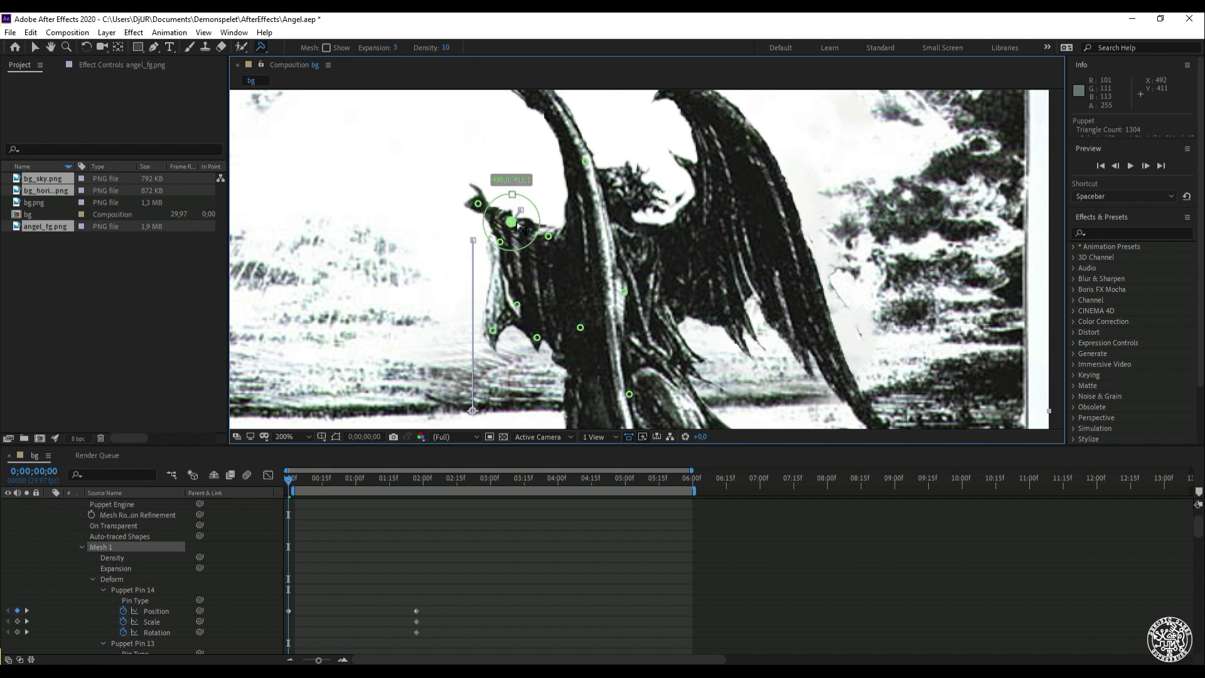
left_click_drag(518, 226, 485, 210)
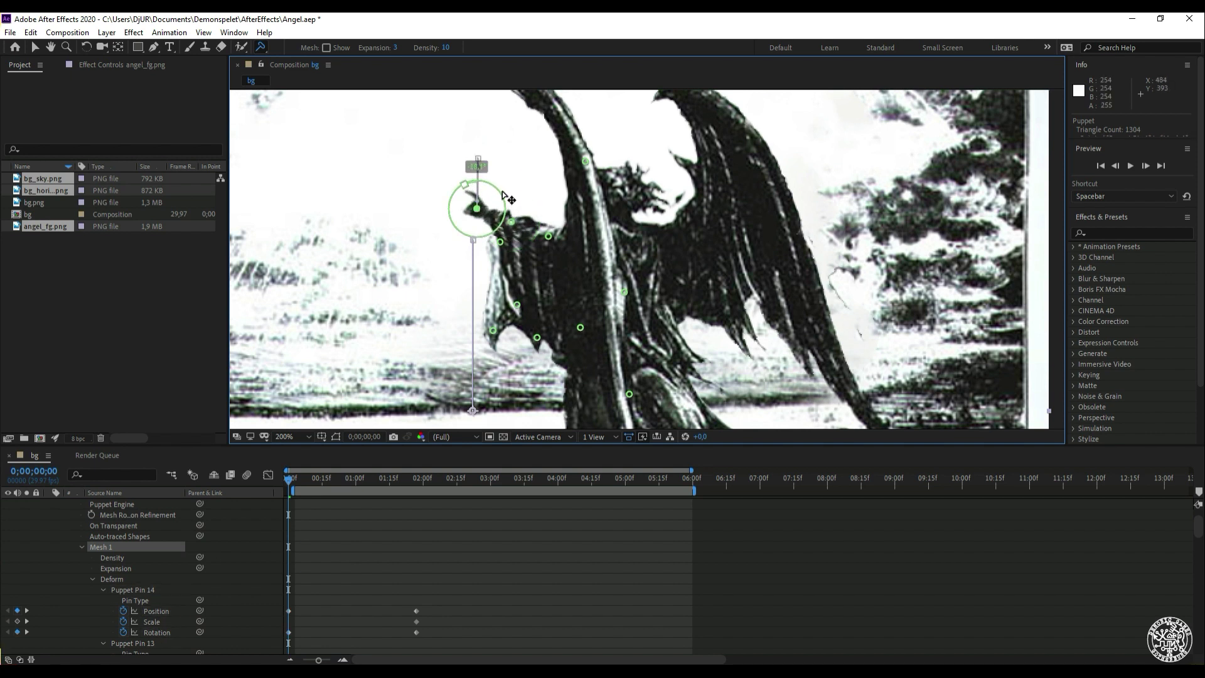
left_click_drag(475, 215, 482, 217)
Raise the hand pin slightly at 0;00;01;28 and rotate the elbow pin at 0;00;02;16
left_click_drag(288, 479, 419, 445)
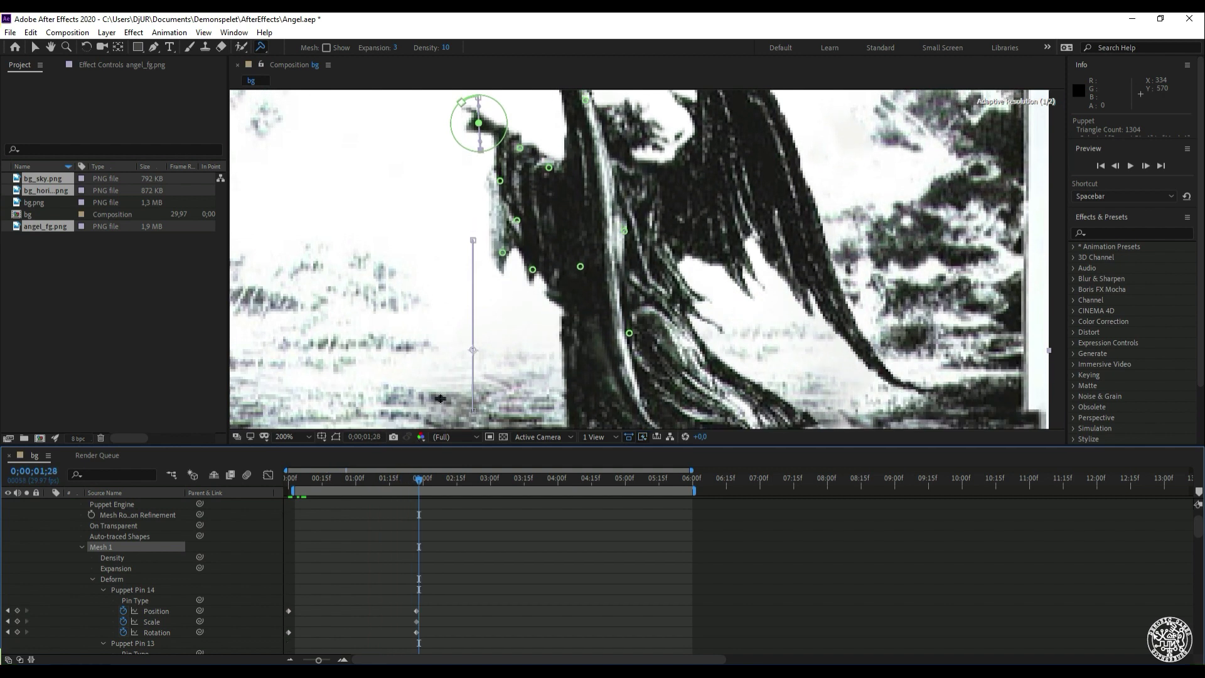
left_click_drag(474, 102, 456, 206)
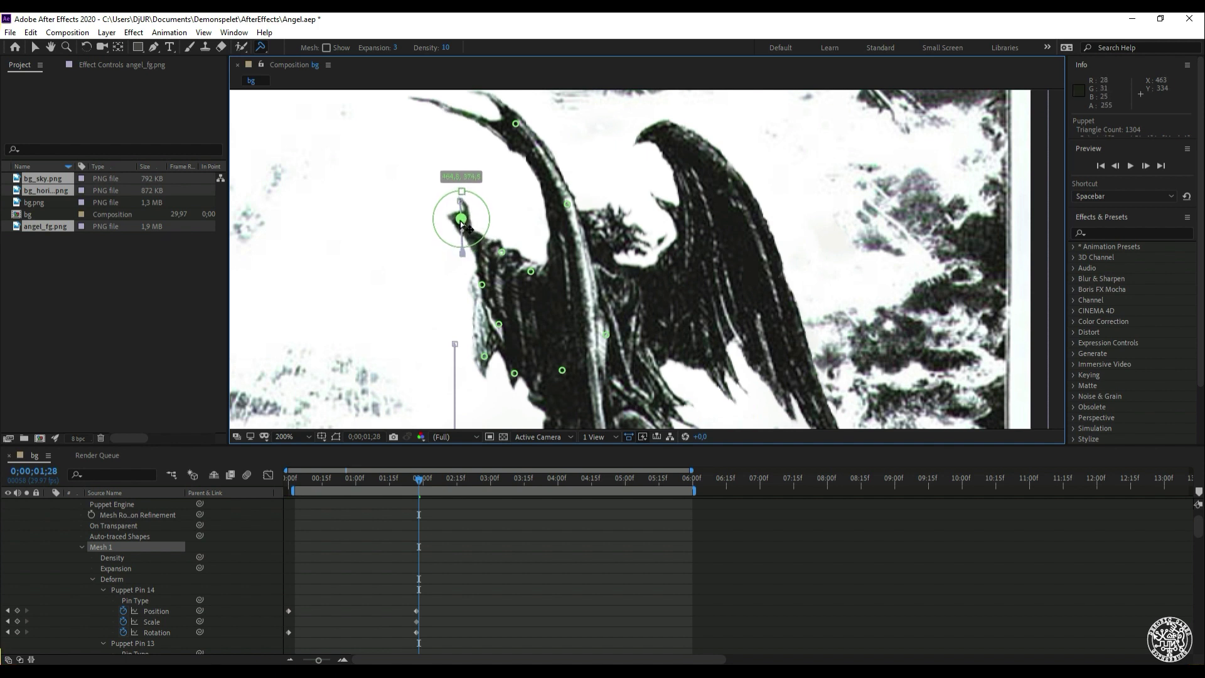
left_click_drag(418, 479, 459, 466)
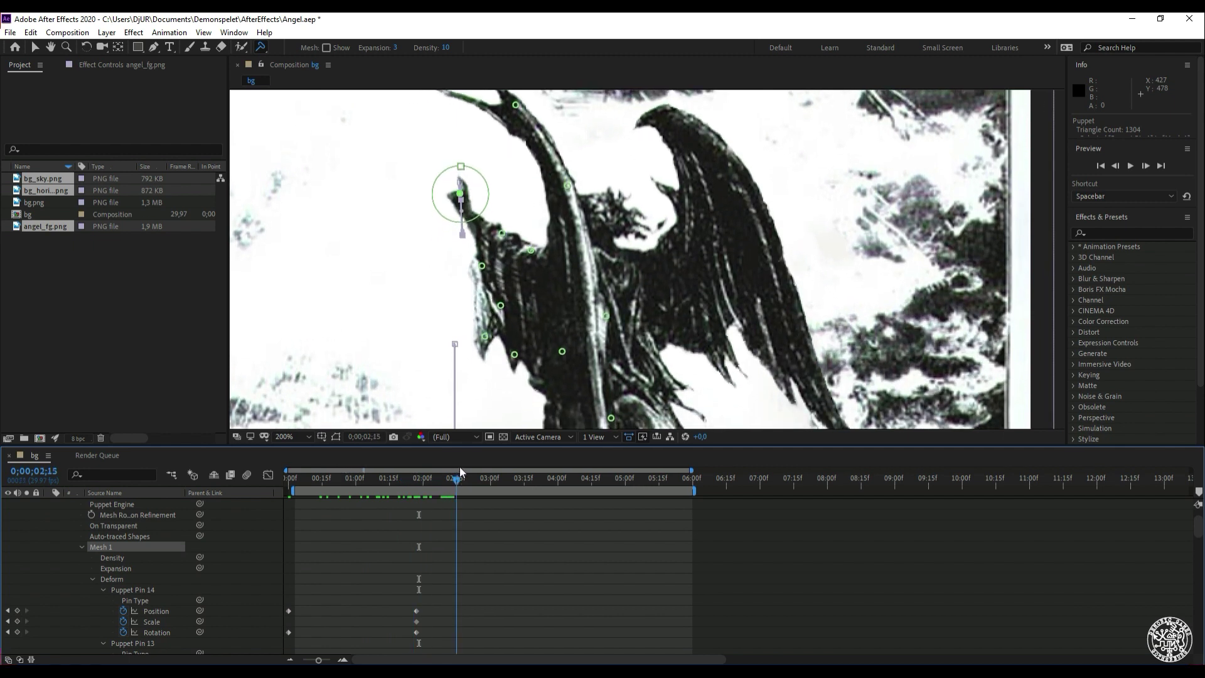
left_click(502, 234)
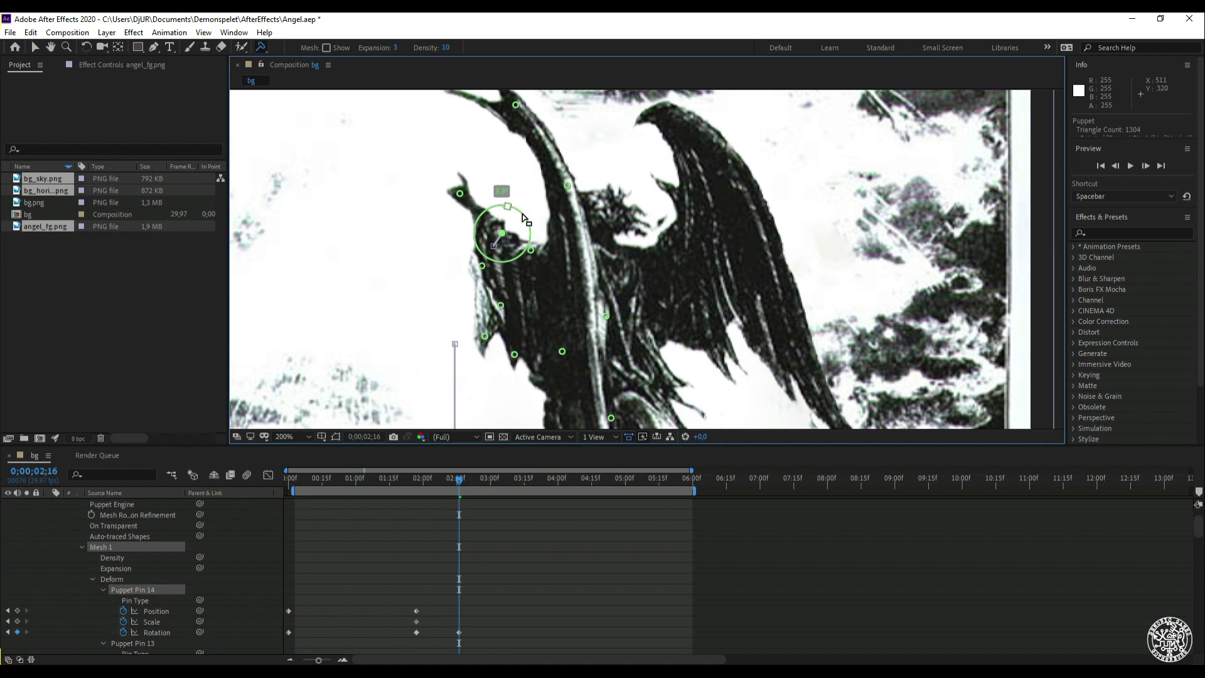
left_click_drag(523, 217, 523, 218)
Check the arm motion from the start and raise the outer sleeve-tip pin slightly at 0;00;02;04
left_click_drag(442, 478, 273, 522)
left_click_drag(595, 258, 585, 184)
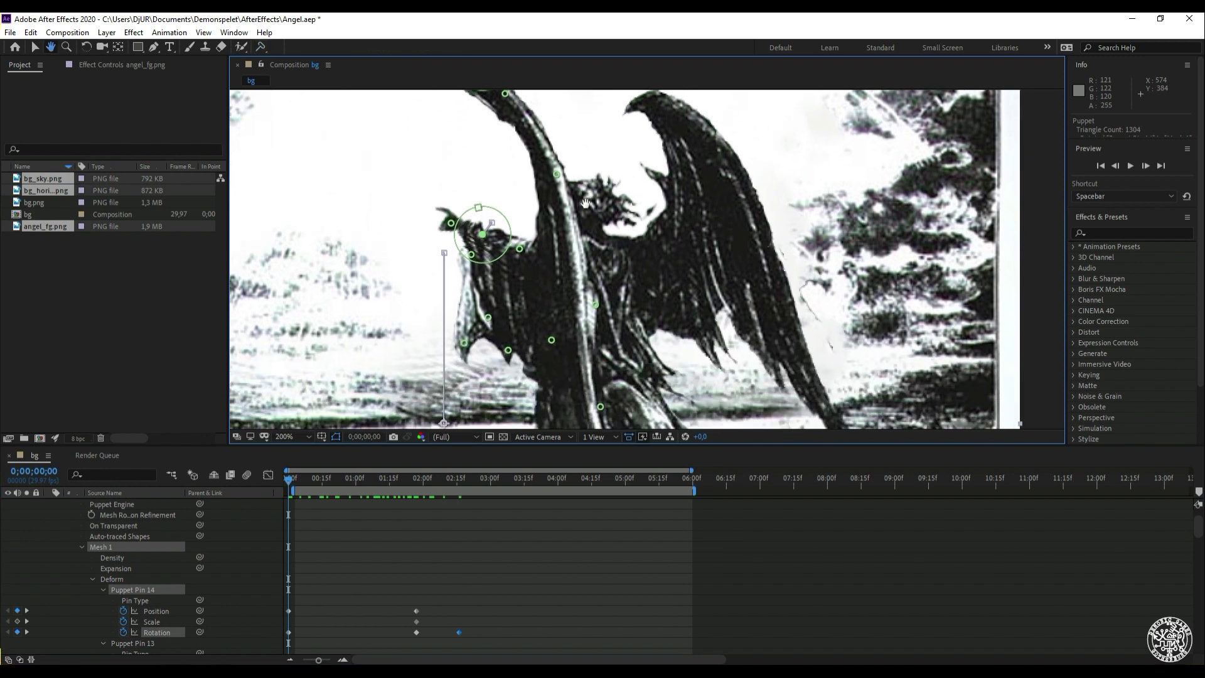
left_click_drag(291, 475, 429, 456)
left_click(477, 262)
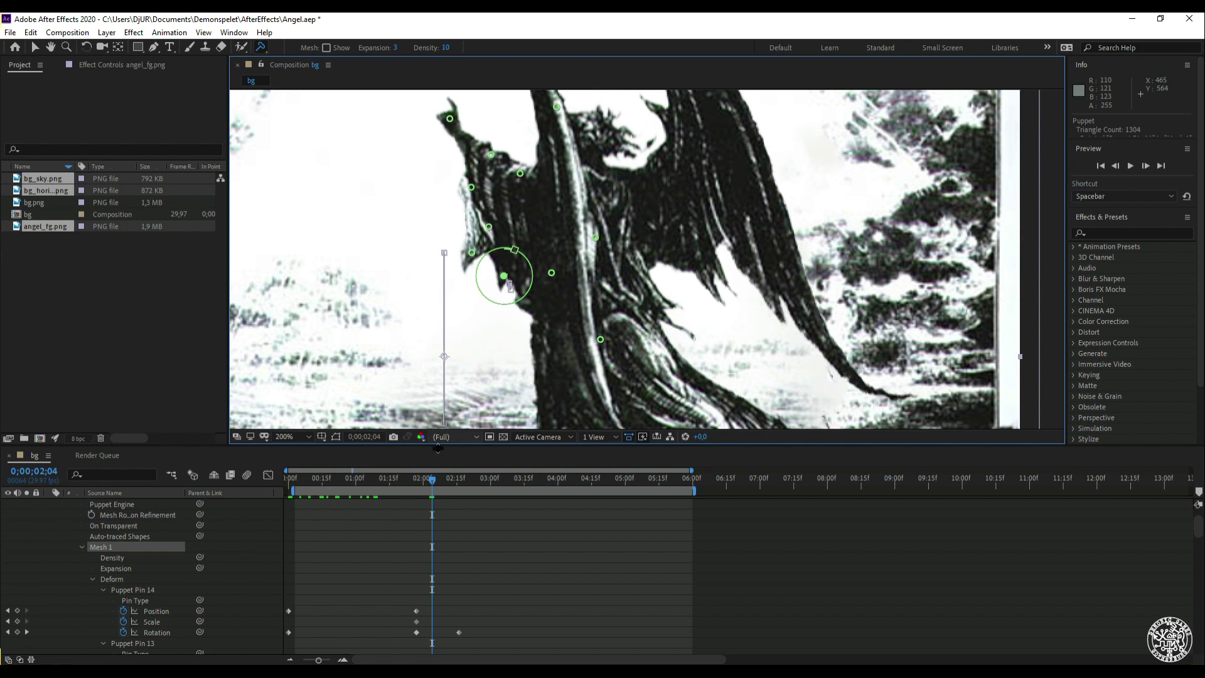
At 0;00;02;28, raise the outer sleeve-tip pin slightly and undo the last extra adjustment
left_click_drag(430, 483, 486, 384)
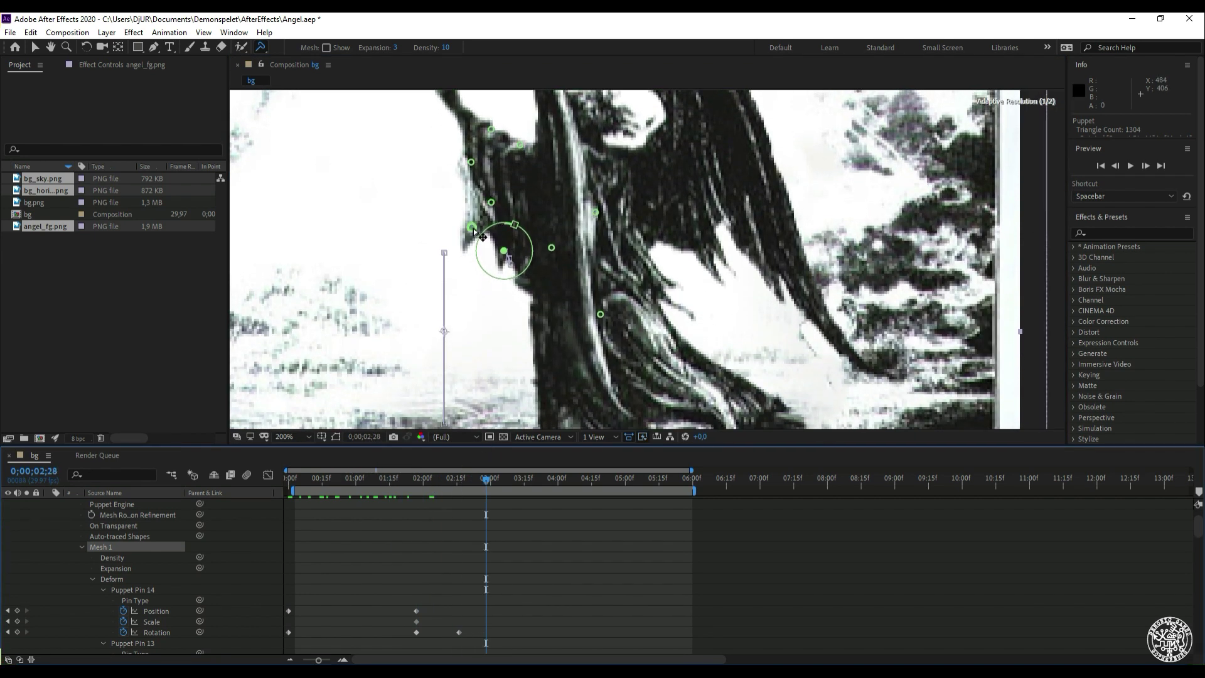
left_click_drag(485, 236, 454, 206)
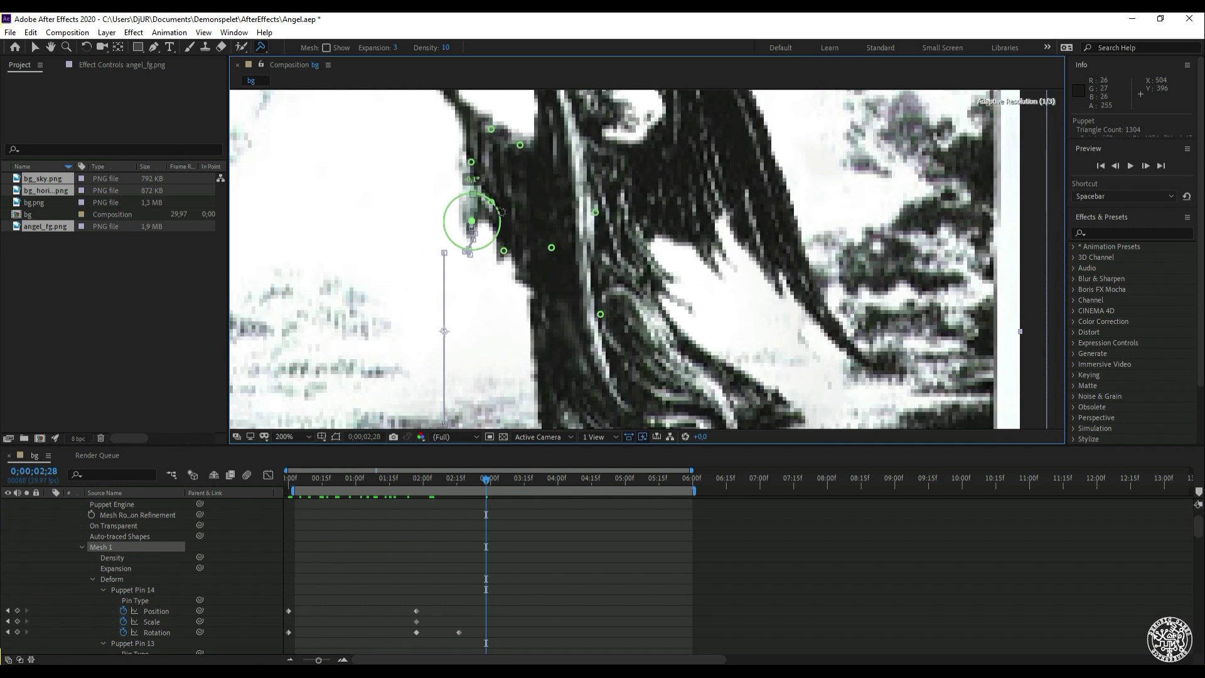
key("ctrl+z")
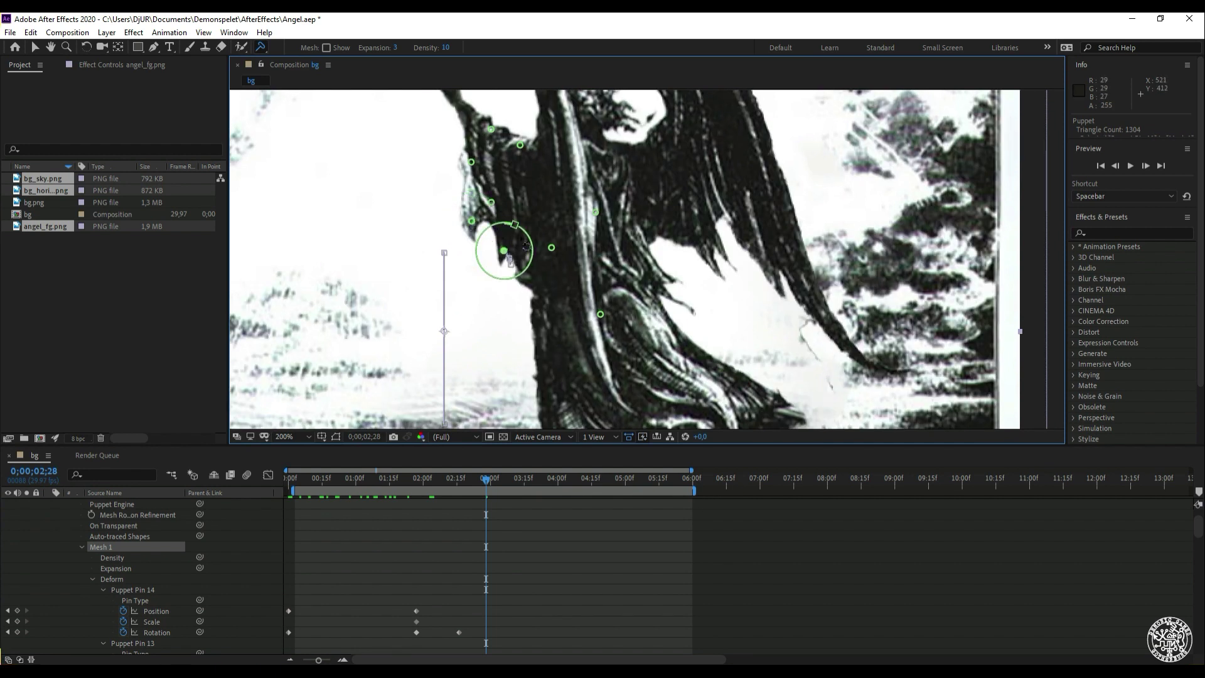
At 0;00;03;23, reposition the outer and inner sleeve-tip pins to continue the sleeve's sway
left_click_drag(476, 477, 542, 439)
left_click_drag(490, 274, 456, 246)
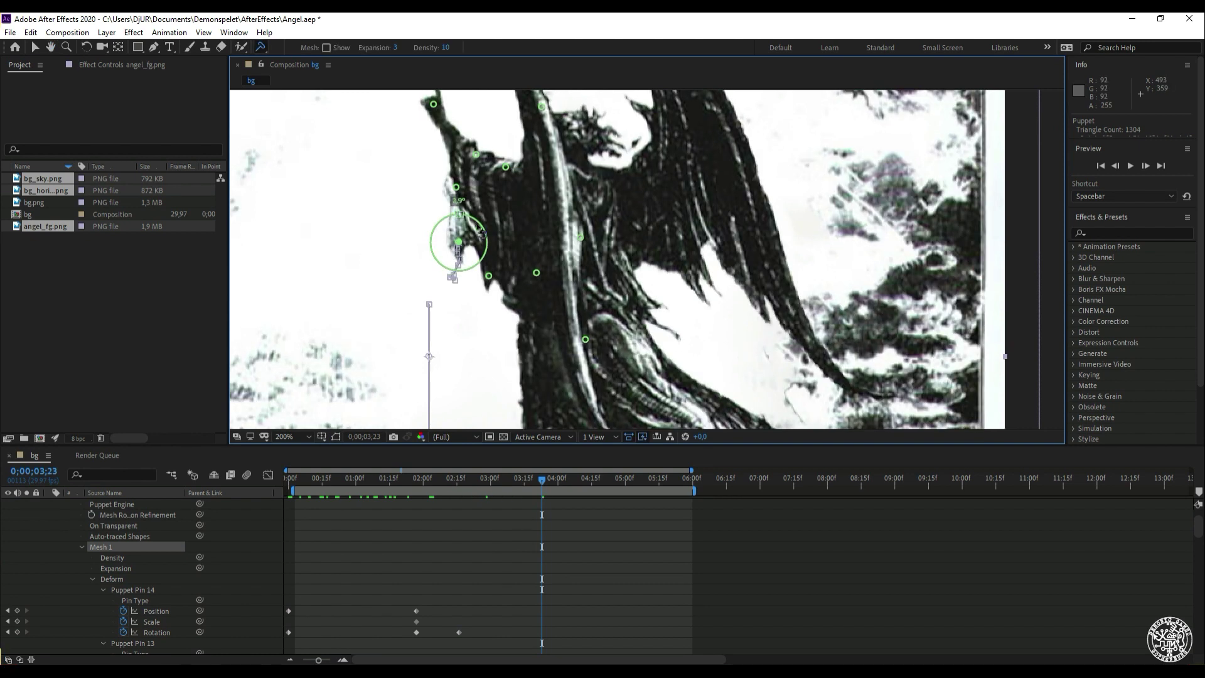
left_click_drag(493, 281, 492, 276)
At 0;00;04;16, shift the outer sleeve-tip pin toward the body and raise the inner sleeve-tip pin
left_click_drag(537, 471, 594, 457)
left_click_drag(488, 251, 464, 220)
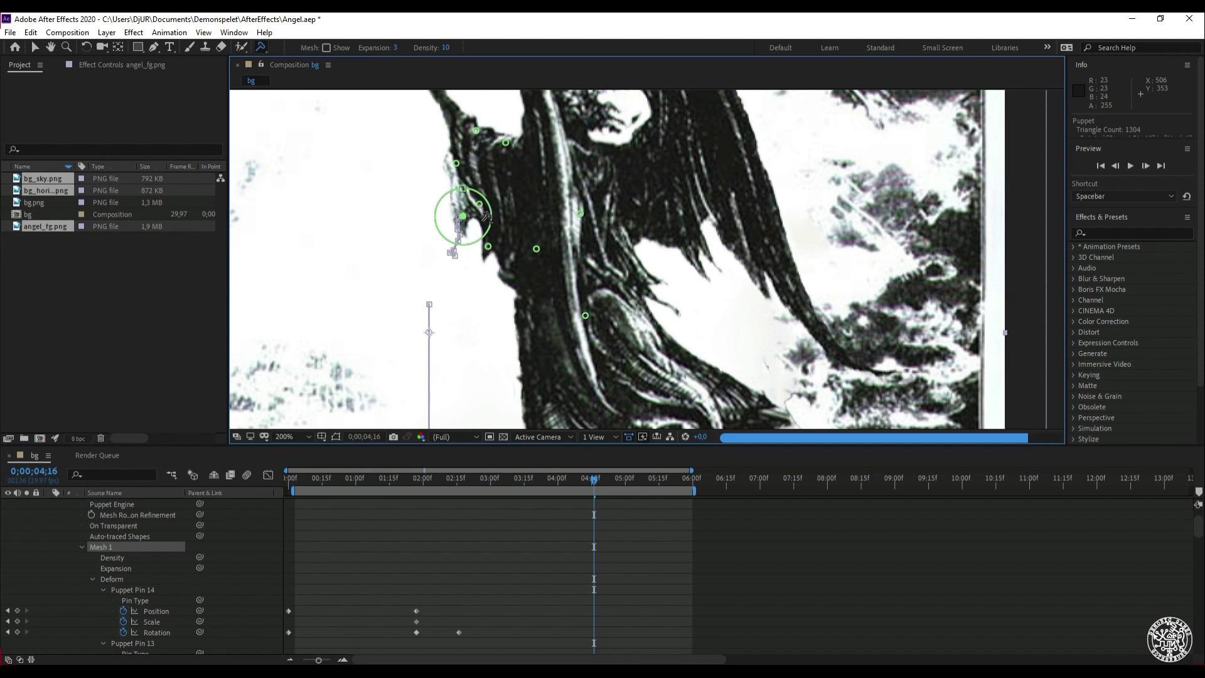
left_click_drag(516, 241, 489, 247)
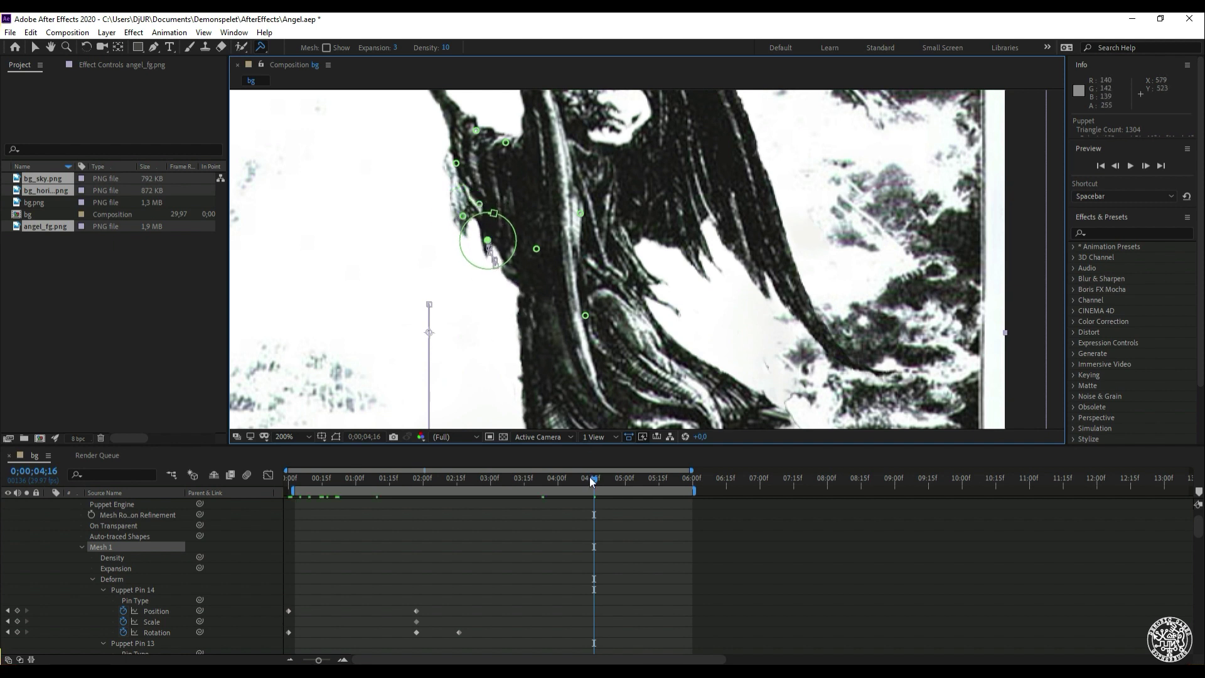
At 0;00;03;12, add a pin on the angel's face, try rotating it, and undo the rotation
left_click_drag(590, 481, 493, 489)
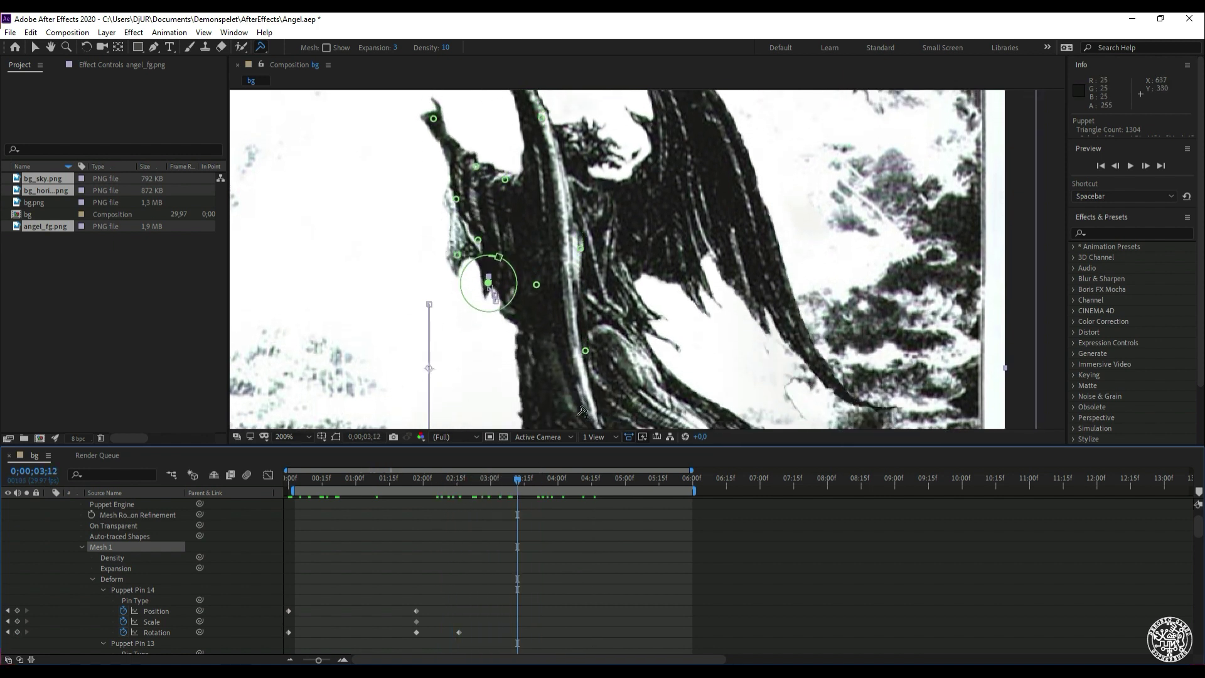
scroll(615, 169, "up", 4)
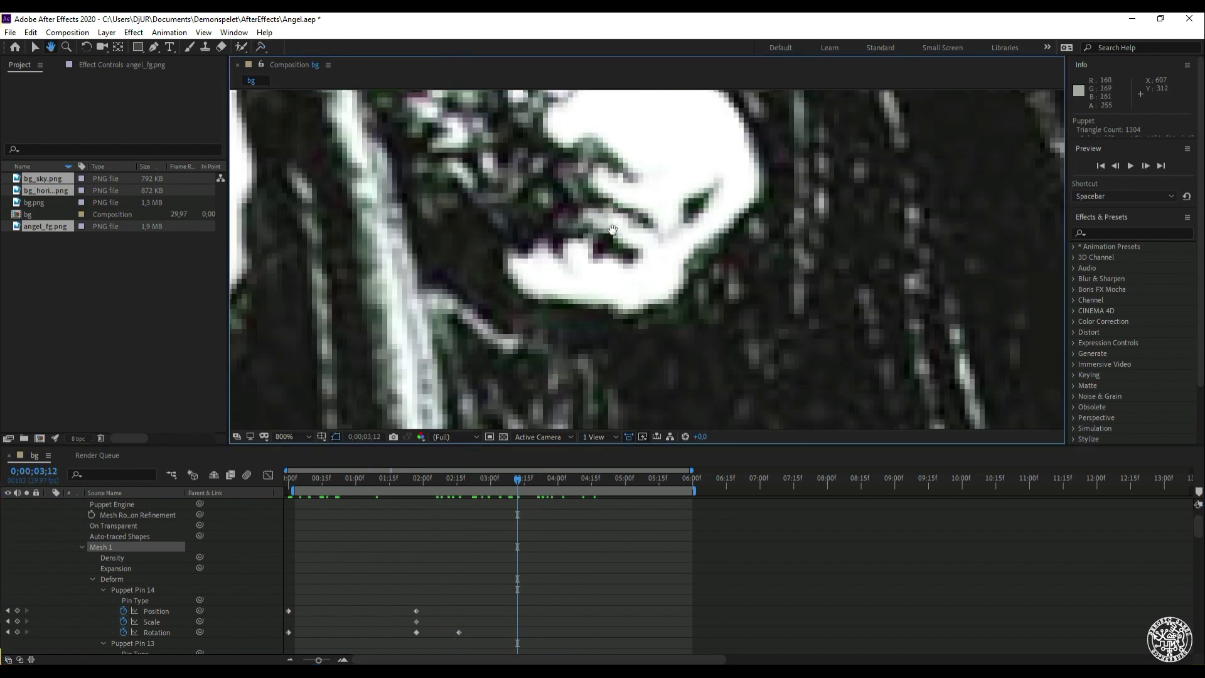
scroll(612, 230, "down", 4)
scroll(614, 204, "up", 2)
left_click(634, 240)
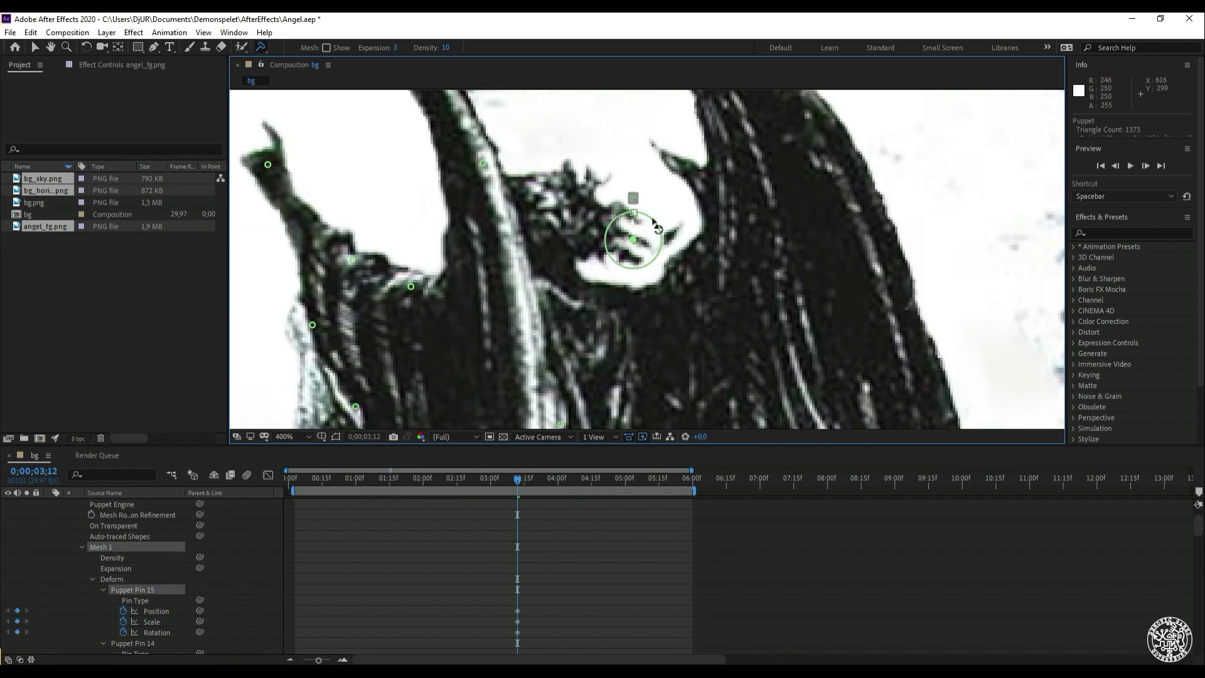
left_click_drag(656, 228, 663, 236)
scroll(665, 239, "down", 2)
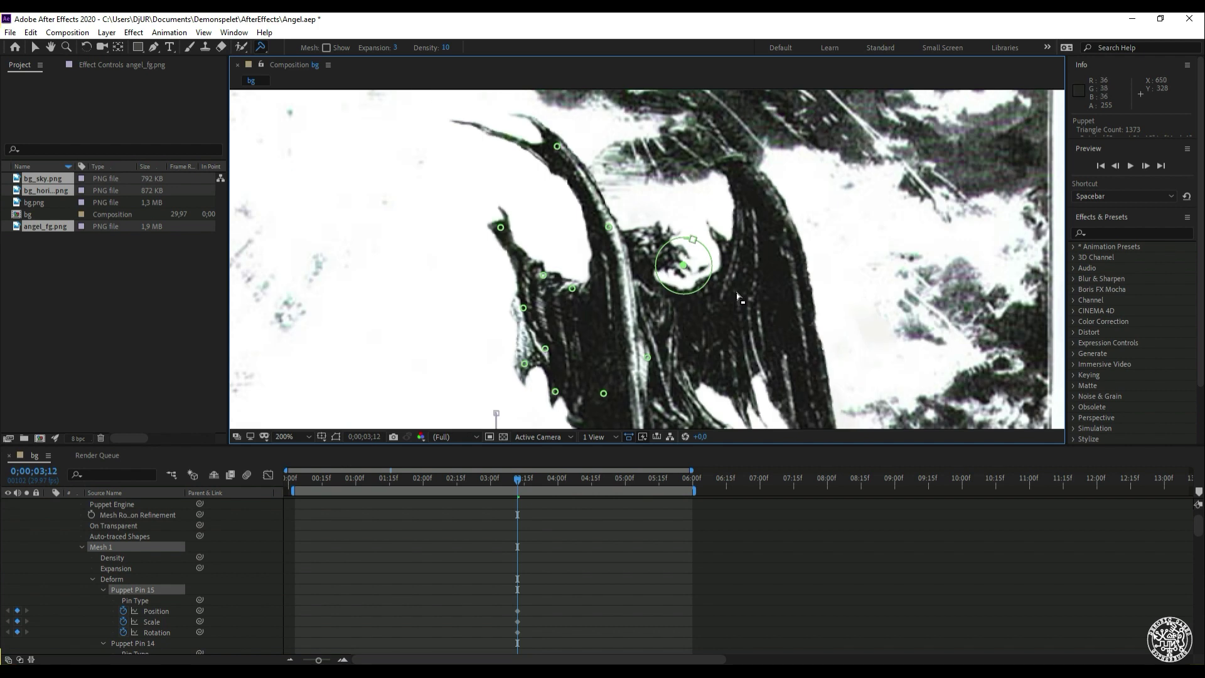
key("ctrl+z")
Add a pin on the body below the face, and keyframe the face pin's rotation at 0;00;03;12 and 0;00;00;00
scroll(715, 334, "down", 2)
left_click_drag(699, 313, 697, 311)
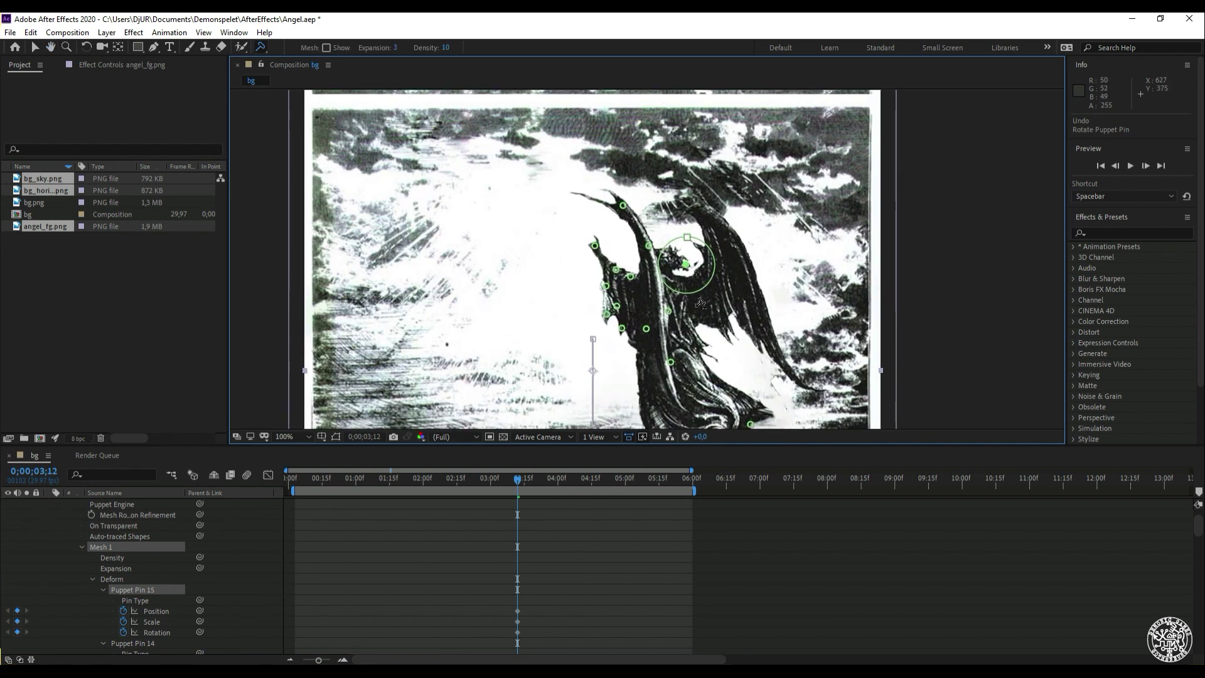
left_click_drag(709, 258, 708, 256)
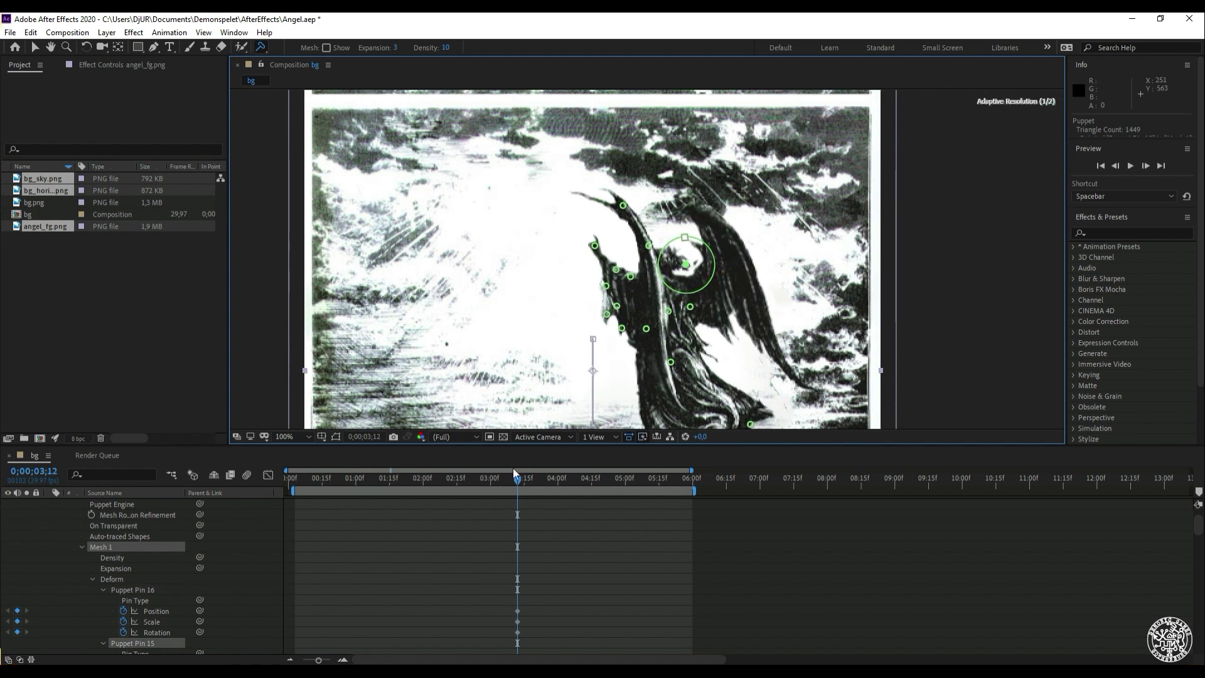
left_click_drag(478, 468, 245, 502)
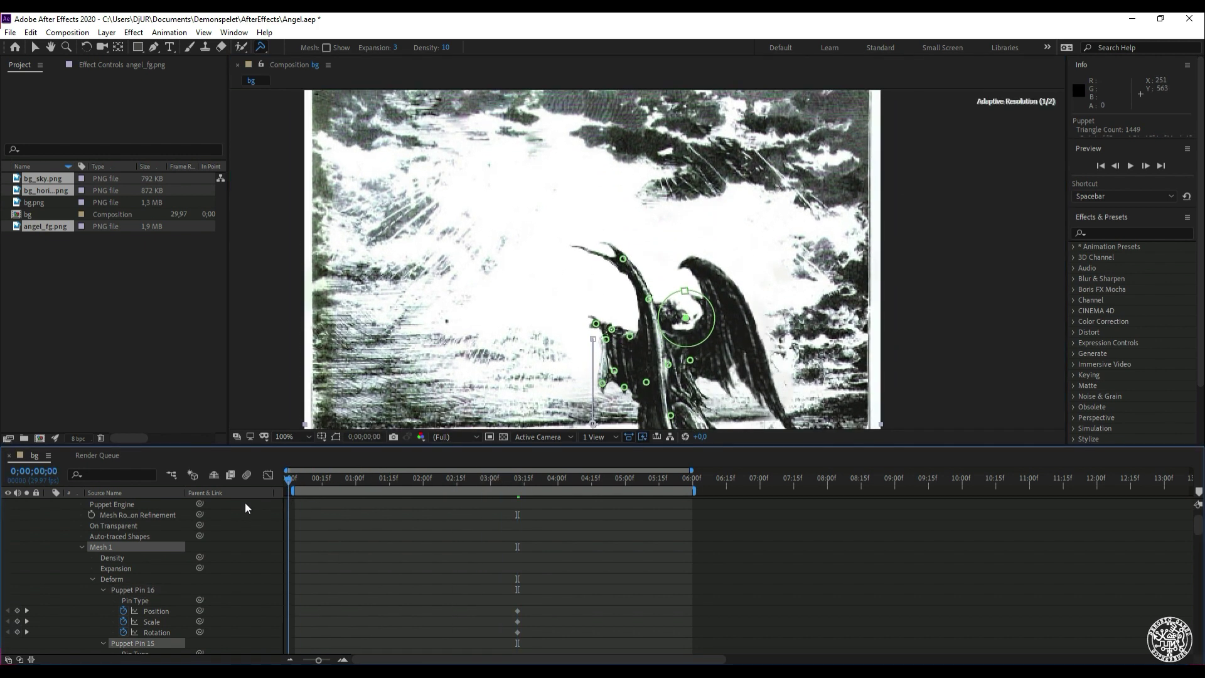
left_click_drag(678, 297, 682, 296)
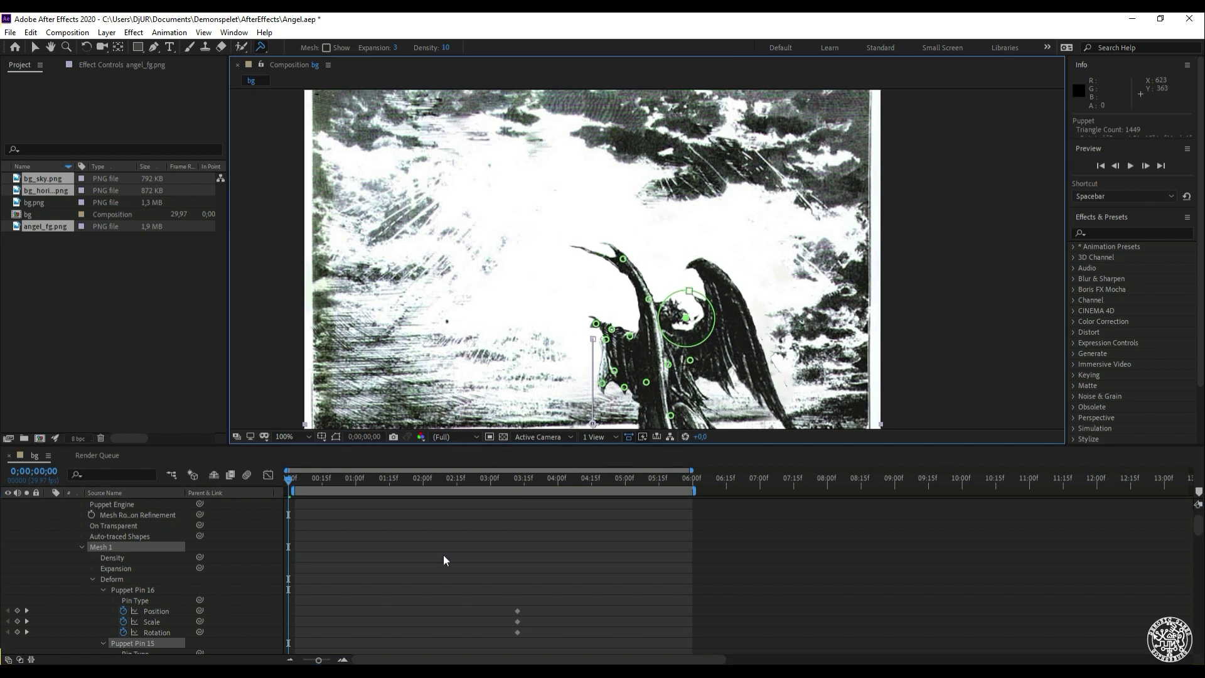
At 0;00;04;19, add a pin on the outer part of the angel's rear wing and adjust its rotation
left_click_drag(282, 482, 604, 427)
scroll(747, 329, "up", 5)
scroll(744, 316, "down", 3)
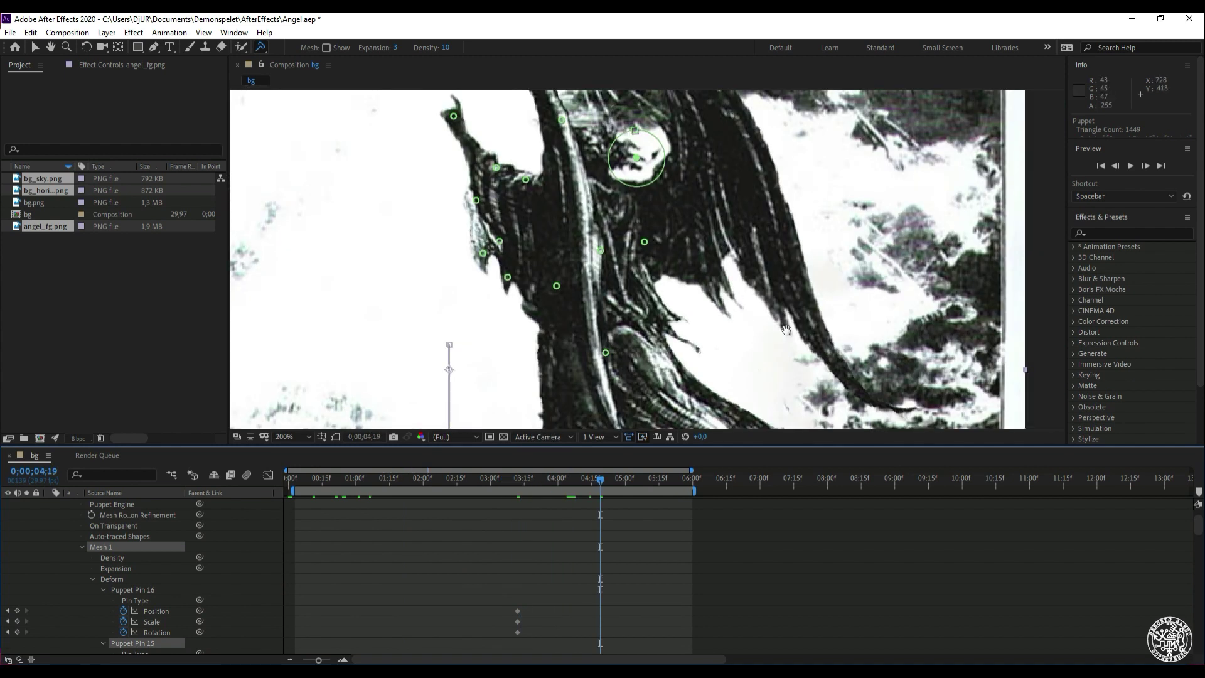
scroll(732, 305, "down", 1)
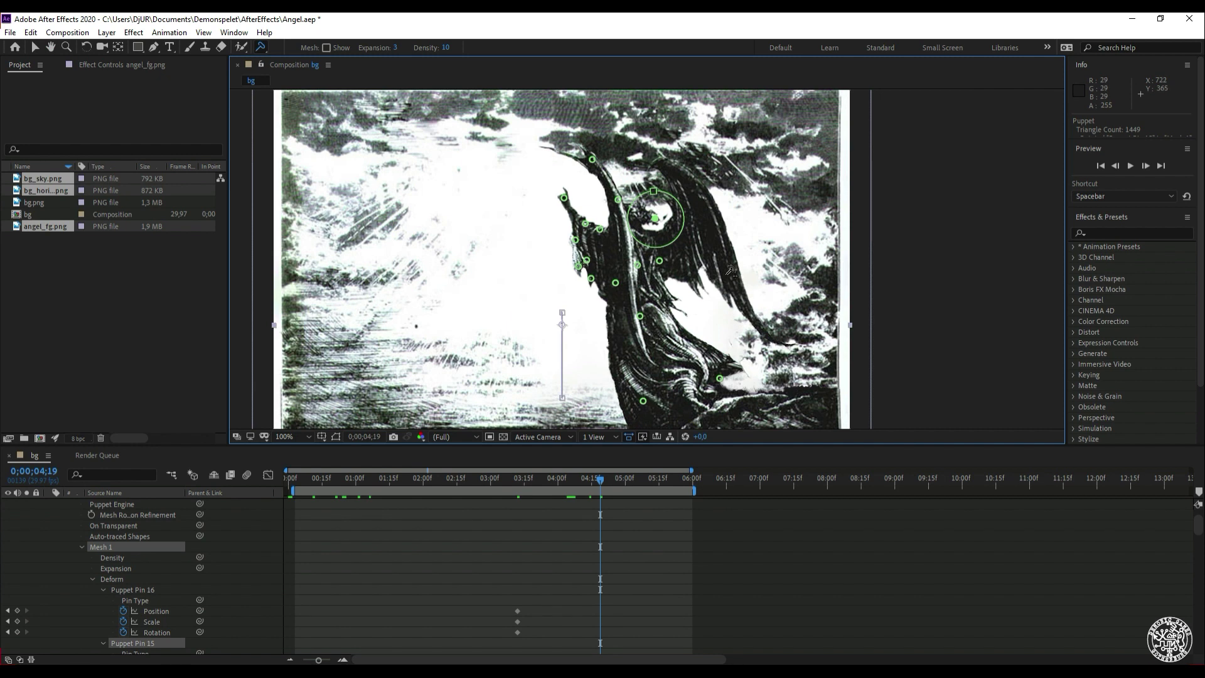
left_click_drag(744, 280, 756, 291)
At 0;00;00;00, keyframe the rear wing pin's rotation, check the motion, and add another pin near the wing's upper tip
left_click_drag(601, 481, 231, 518)
left_click_drag(759, 339, 740, 361)
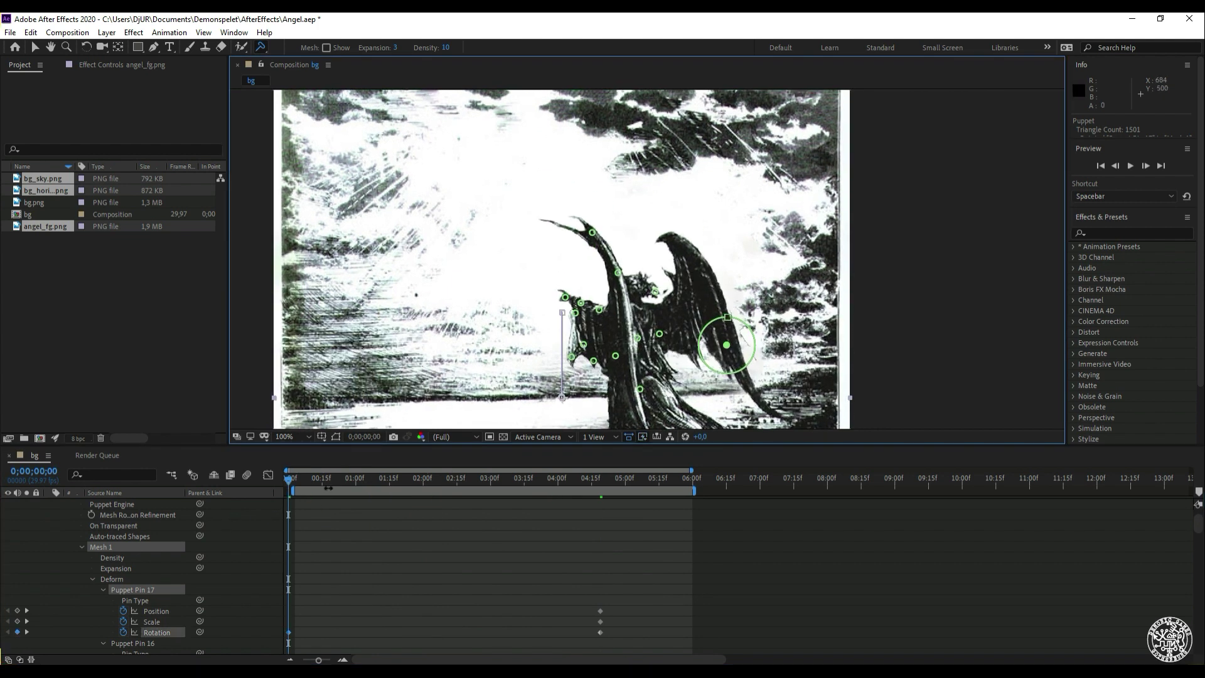
mouse_move(298, 489)
left_mouse_down()
mouse_move(473, 450)
mouse_move(285, 484)
left_mouse_up()
left_click(680, 245)
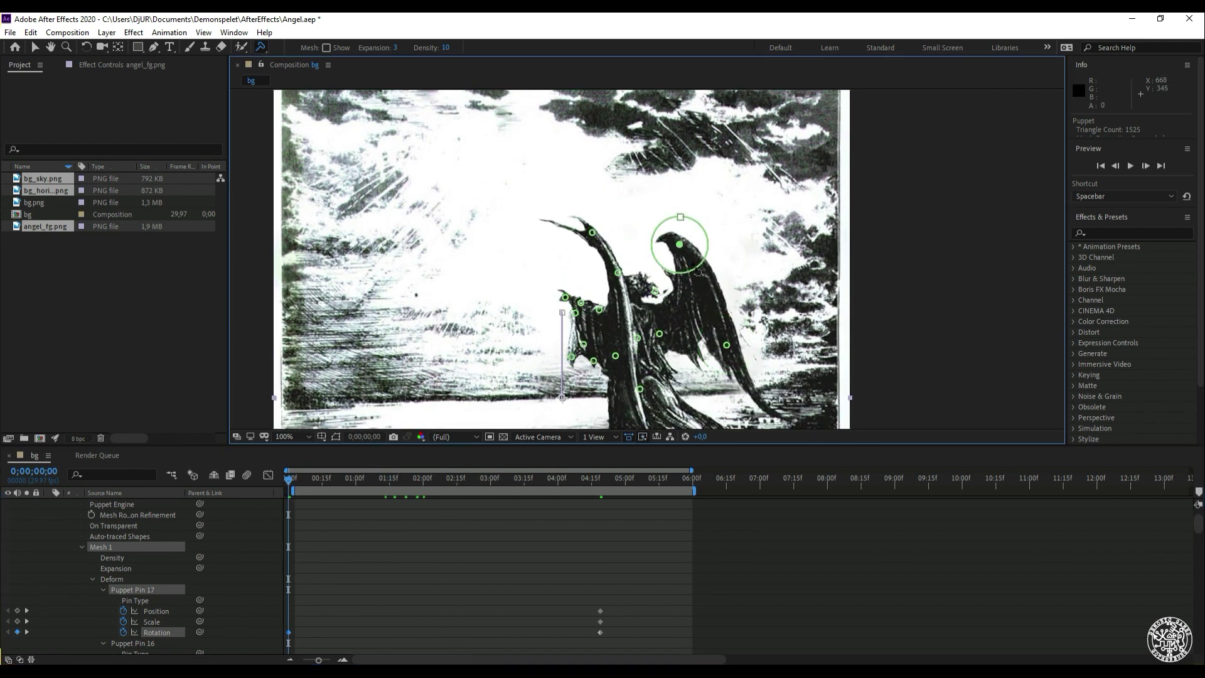
At 0;00;02;19, keyframe the position and rotation of the pin near the rear wing's upper tip, and check the motion
left_click_drag(297, 481, 466, 453)
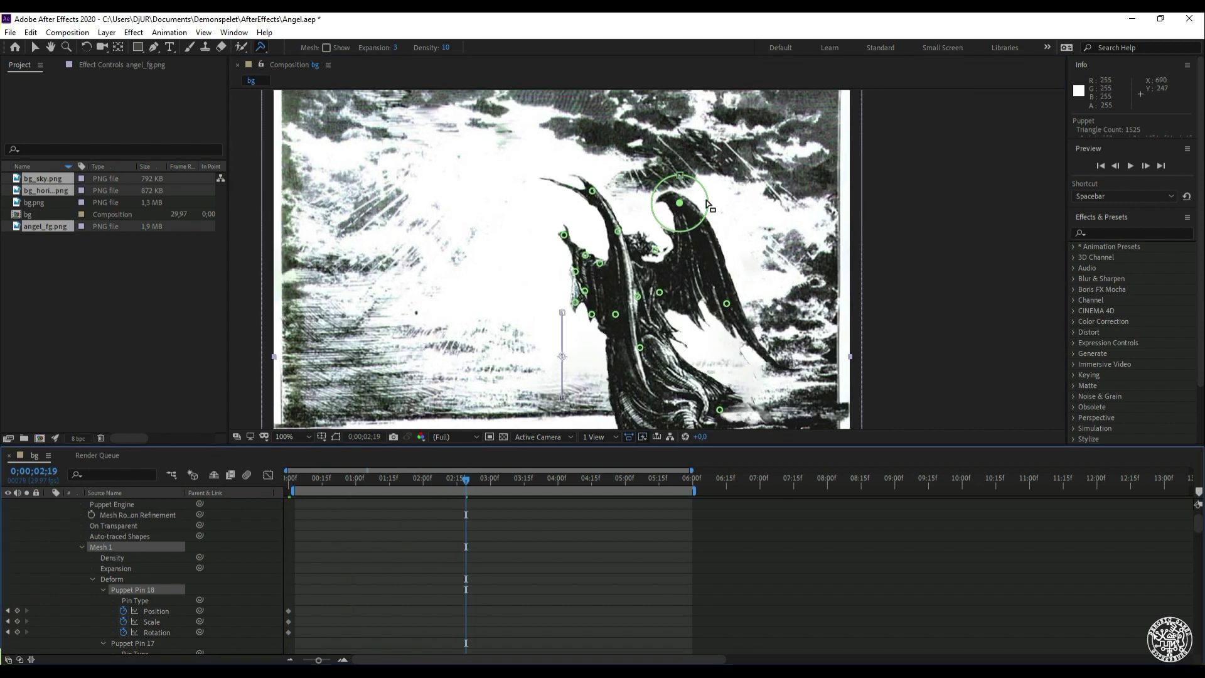
left_click_drag(707, 205, 704, 199)
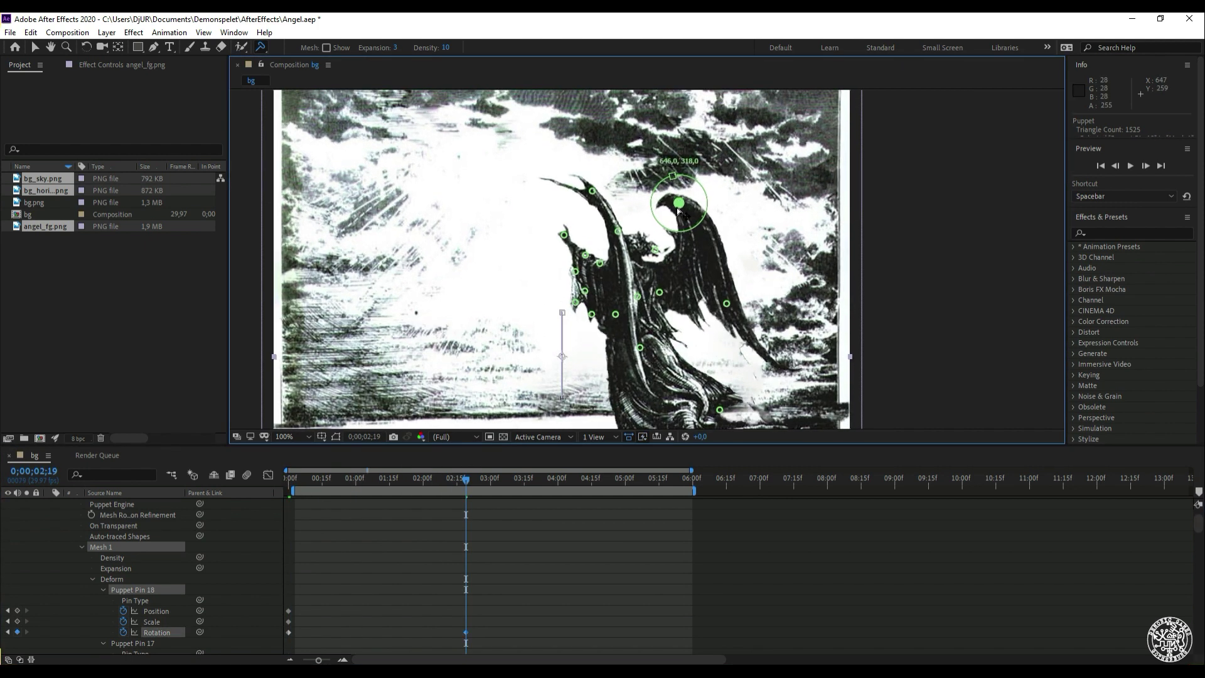
left_click_drag(468, 477, 205, 532)
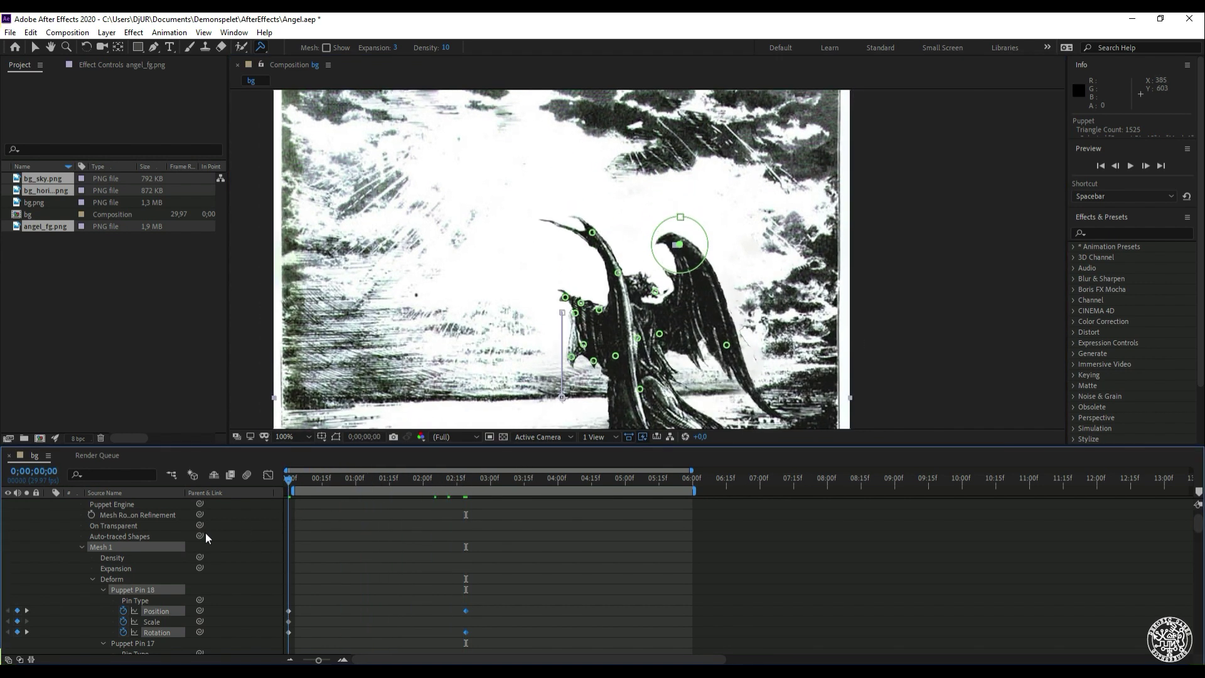
At 0;00;02;08, add four pins on the two ragged cloth points behind the angel's waist, at their bases and tips
left_click_drag(307, 510, 442, 462)
scroll(680, 341, "up", 4)
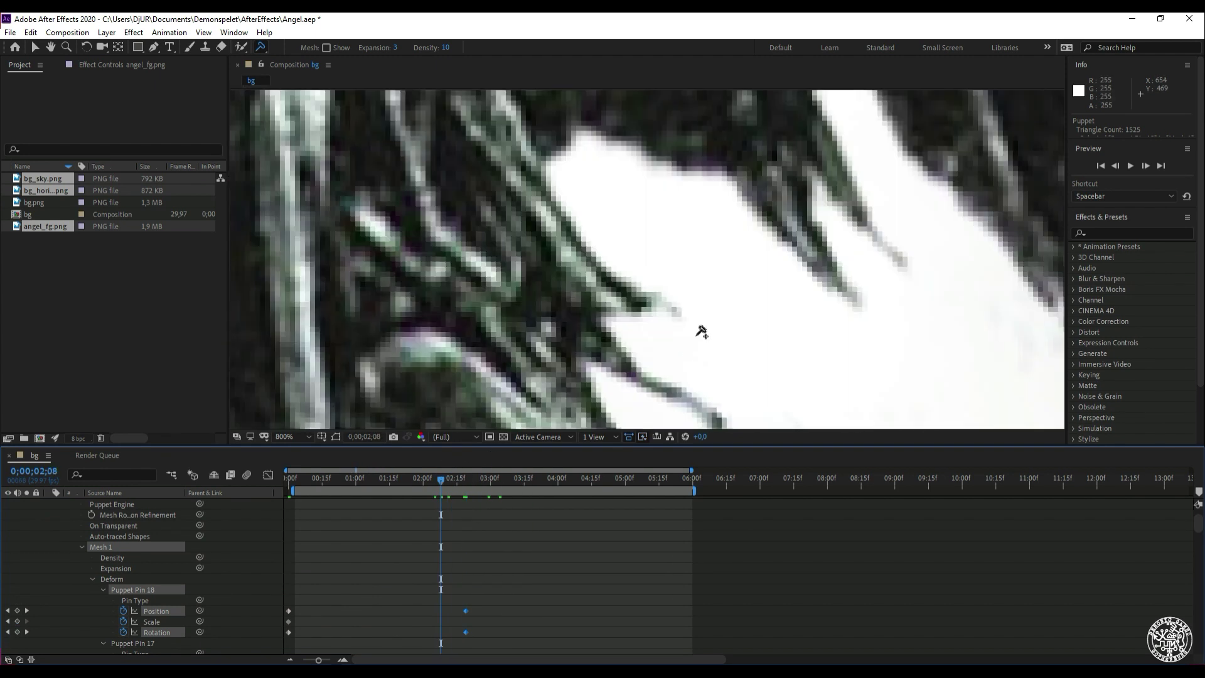
scroll(737, 323, "down", 2)
scroll(684, 278, "down", 3)
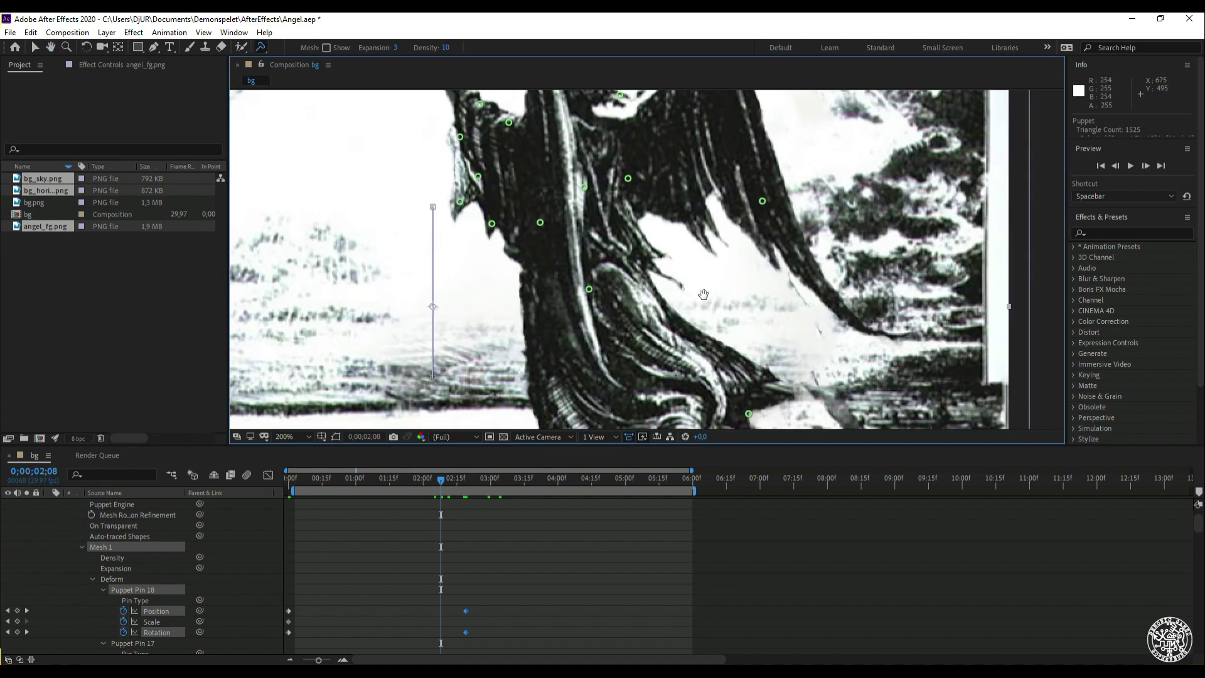
scroll(651, 248, "up", 4)
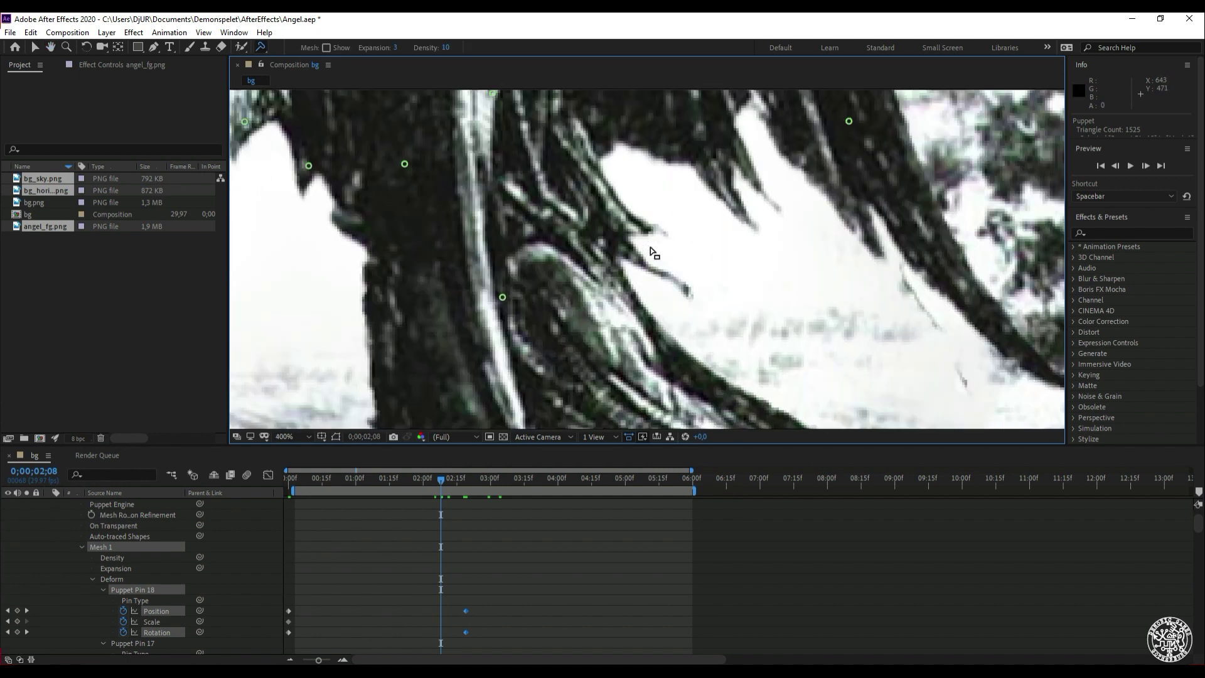
left_click(590, 221)
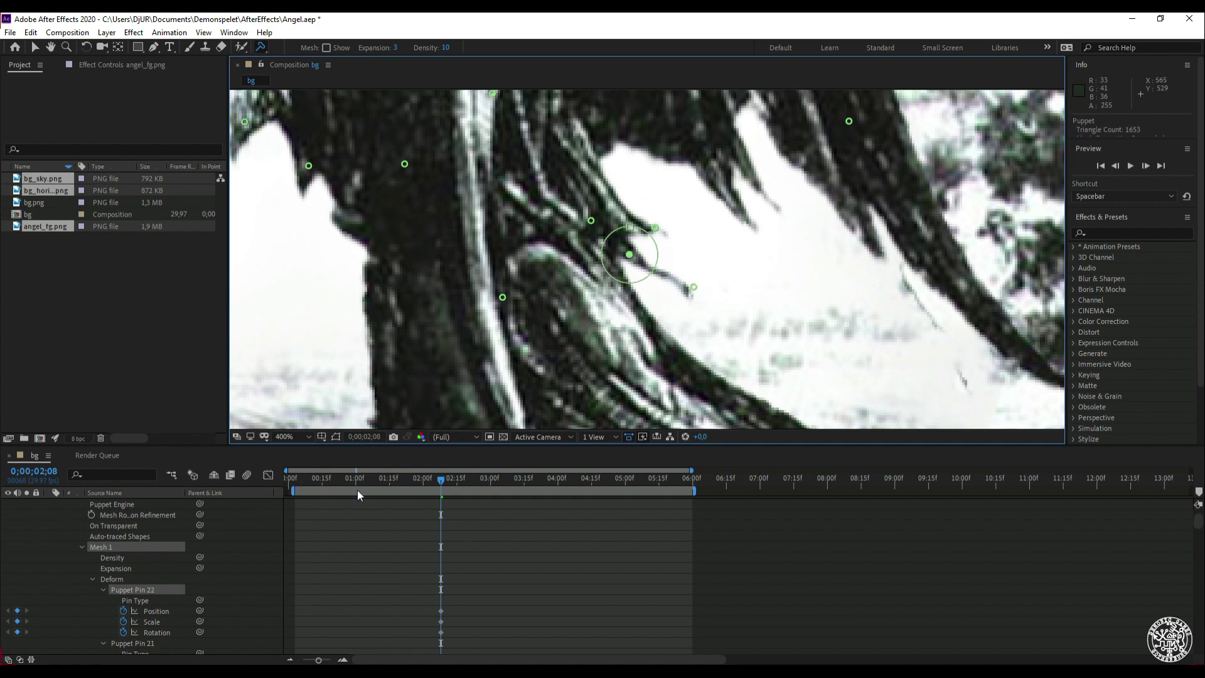
At 0;00;00;15, move the lower cloth point's tip pin up toward the body and nudge its base pin
left_click_drag(443, 480, 322, 492)
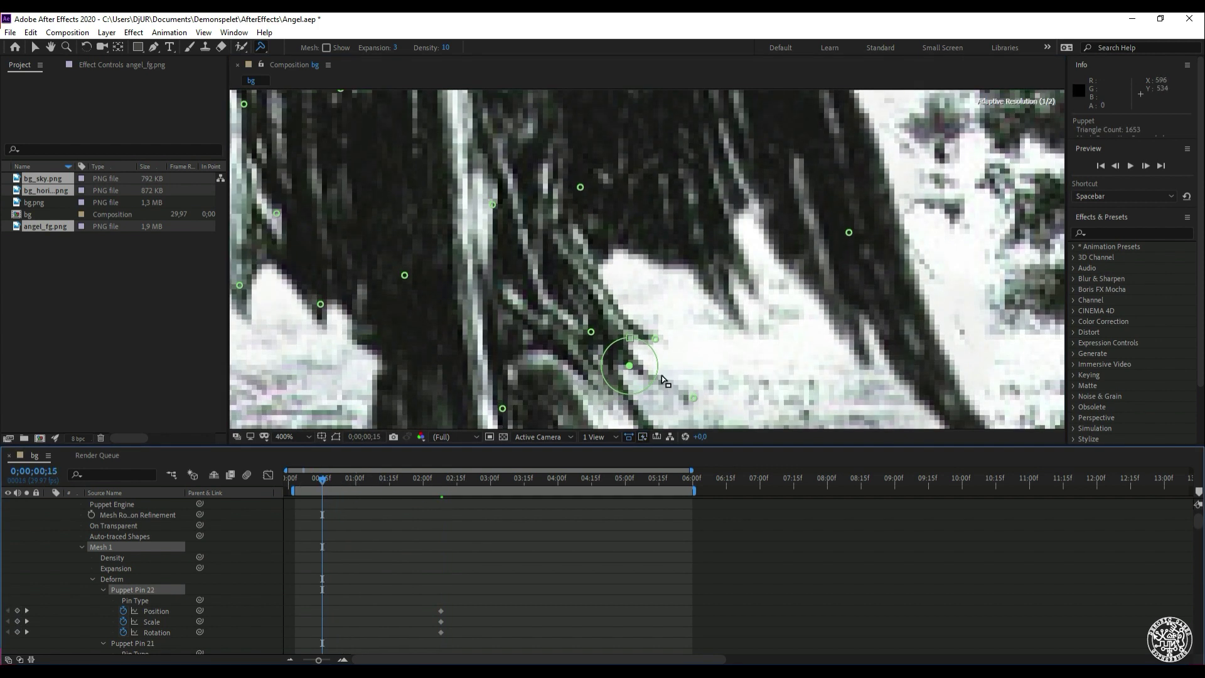
scroll(696, 401, "up", 3)
left_click(695, 400)
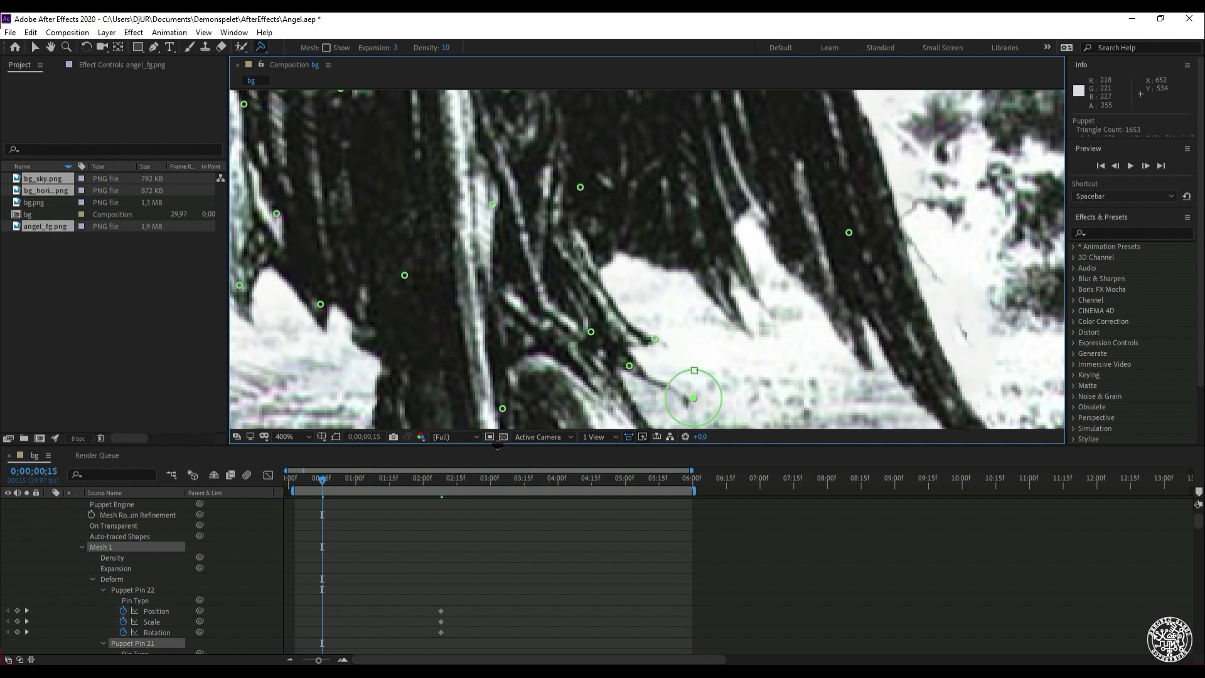
left_click_drag(694, 397, 656, 326)
left_click_drag(629, 366, 625, 357)
Keyframe shifted positions for the two cloth tip pins at 0;00;01;07 and 0;00;01;27 so the points flutter
left_click_drag(322, 481, 371, 477)
left_click_drag(698, 346, 669, 349)
left_click_drag(655, 283, 649, 291)
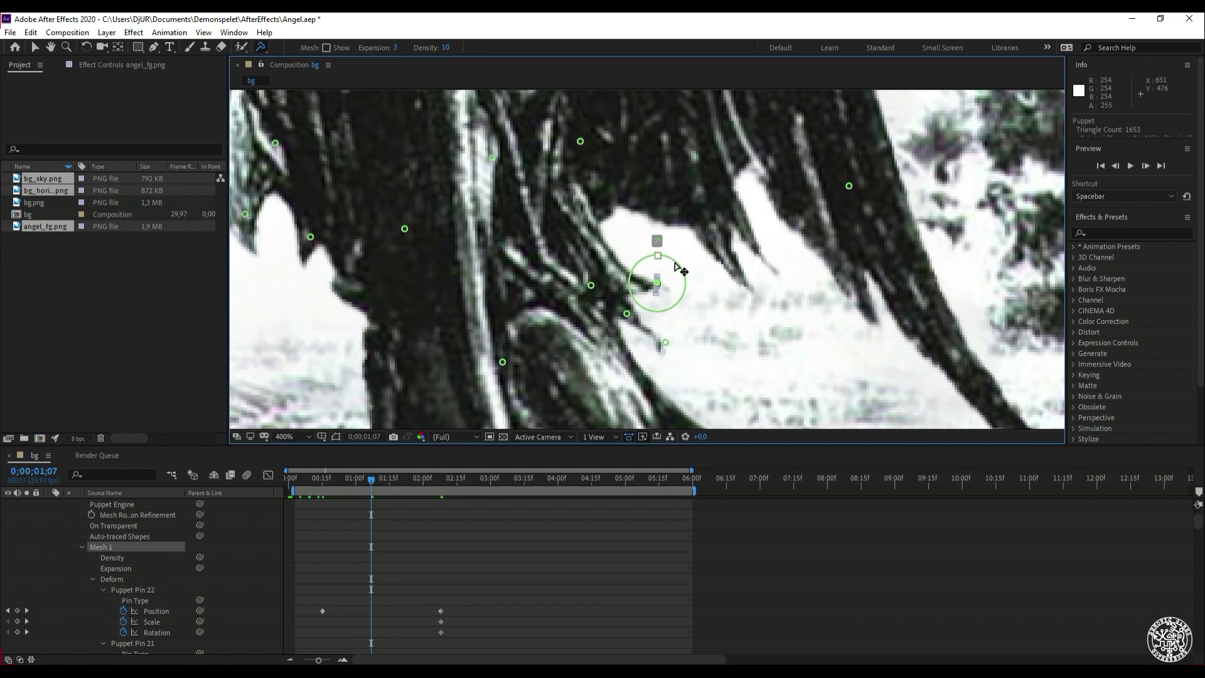
left_click_drag(383, 477, 417, 472)
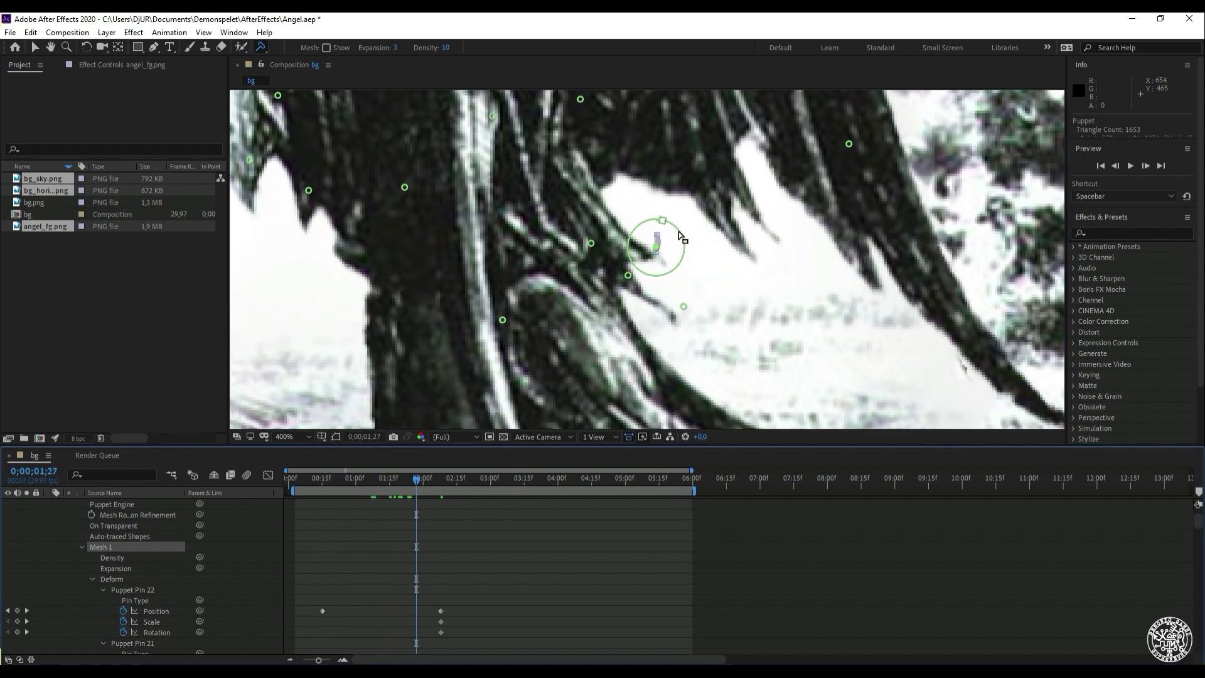
left_click_drag(679, 237, 679, 228)
left_click_drag(684, 311, 733, 300)
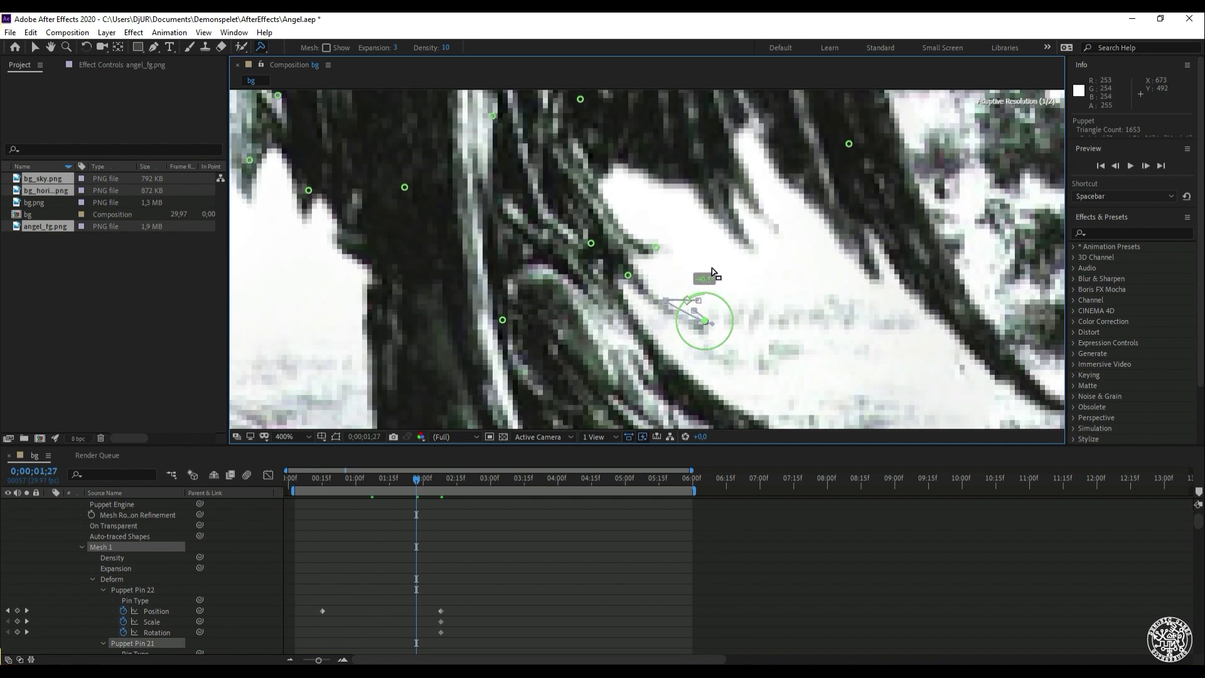
Check the cloth motion, then at 0;00;02;19 pull both cloth tip pins slightly toward the body
left_click_drag(424, 479, 371, 478)
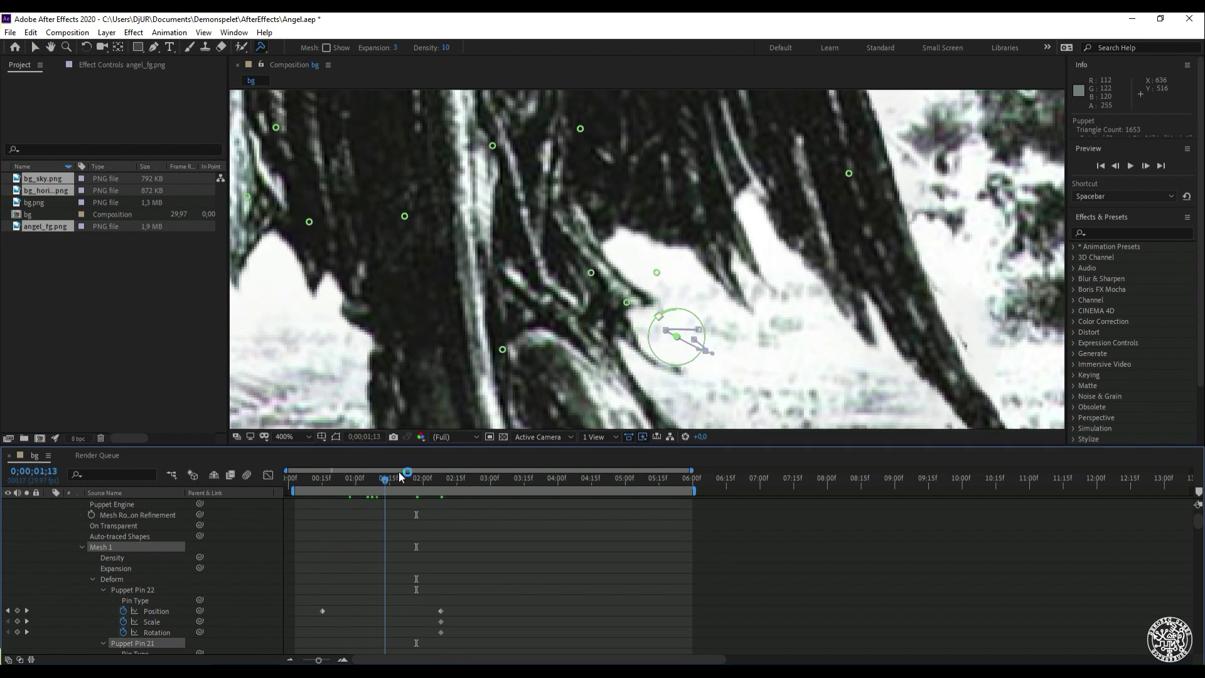
key("space")
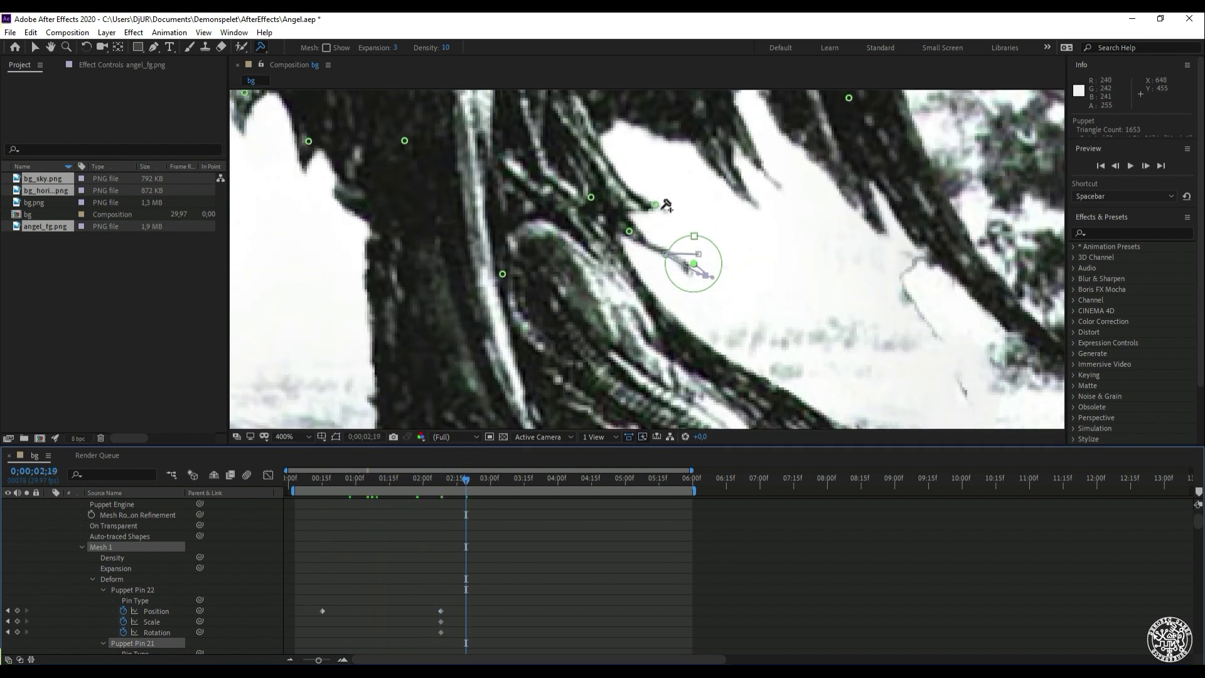
left_click_drag(656, 205, 643, 199)
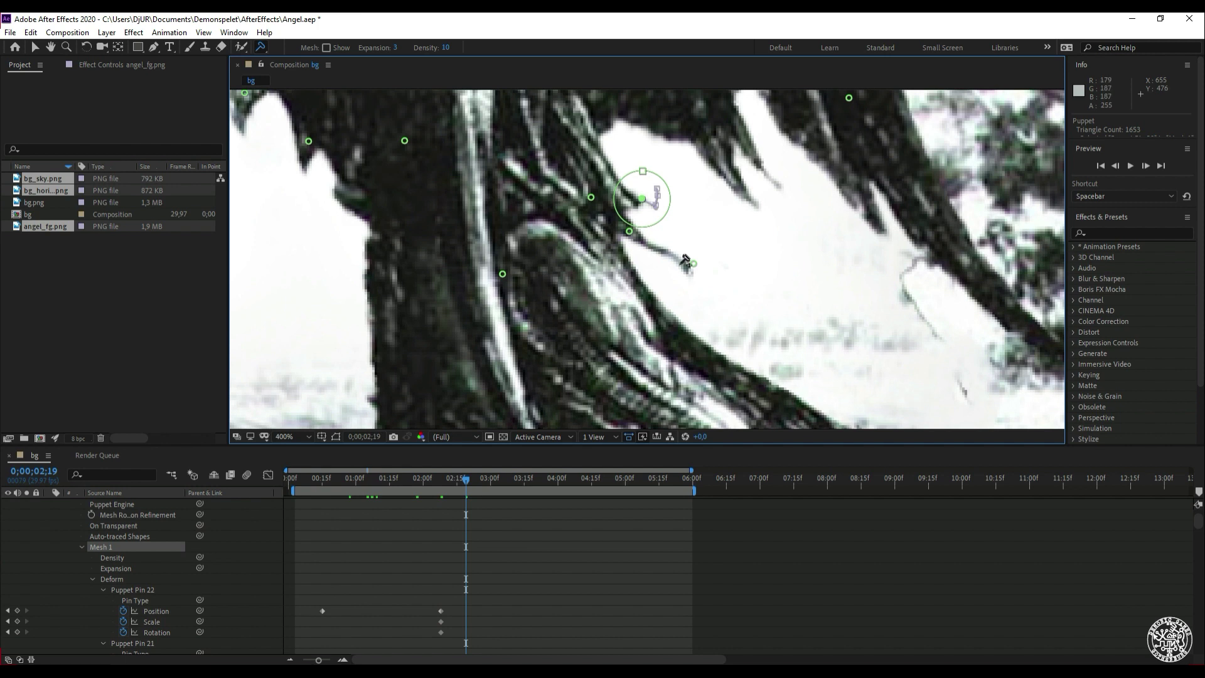
left_click_drag(687, 266, 672, 257)
At 0;00;03;12, add three pins on the rear wing's inner lower feathers: two on the tips and one at the base
left_click_drag(472, 482, 517, 477)
left_click_drag(720, 217, 635, 264)
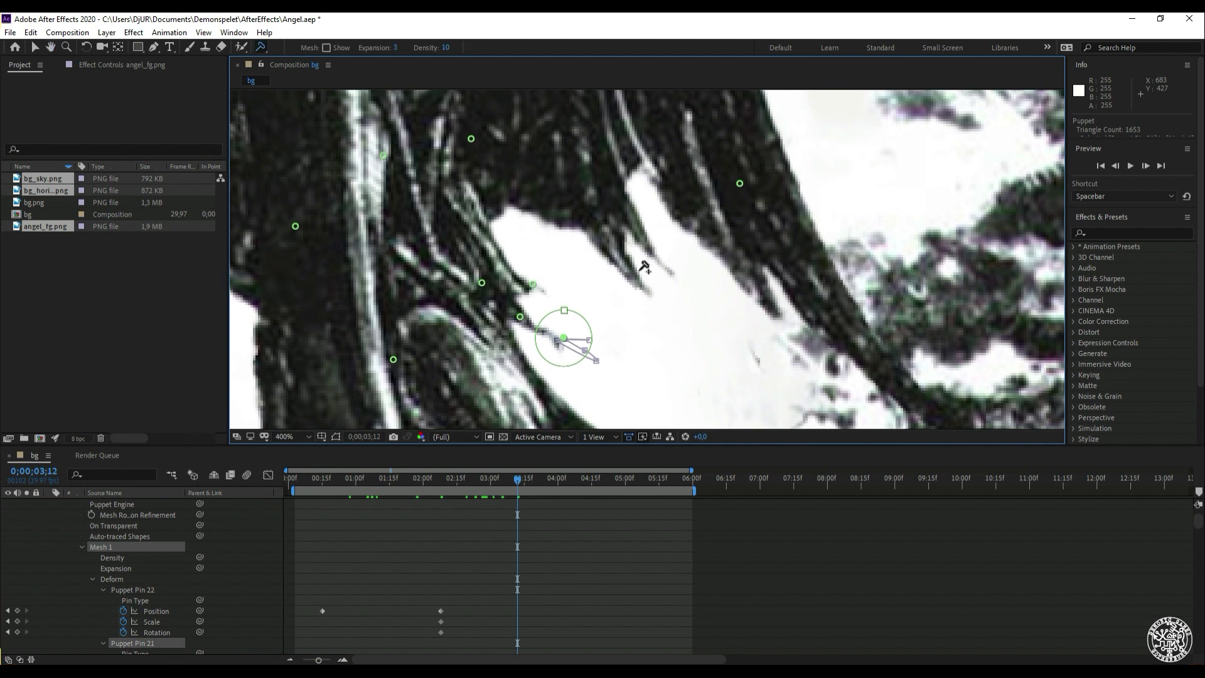
left_click(638, 275)
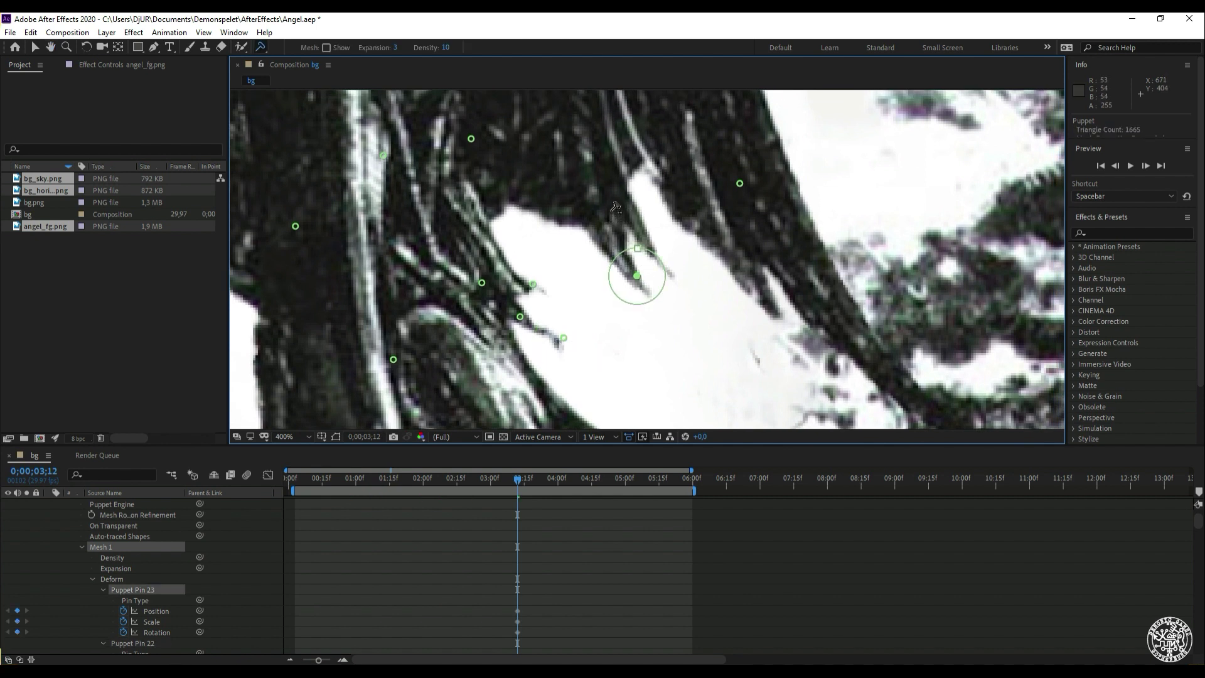
left_click(611, 210)
left_click(671, 263)
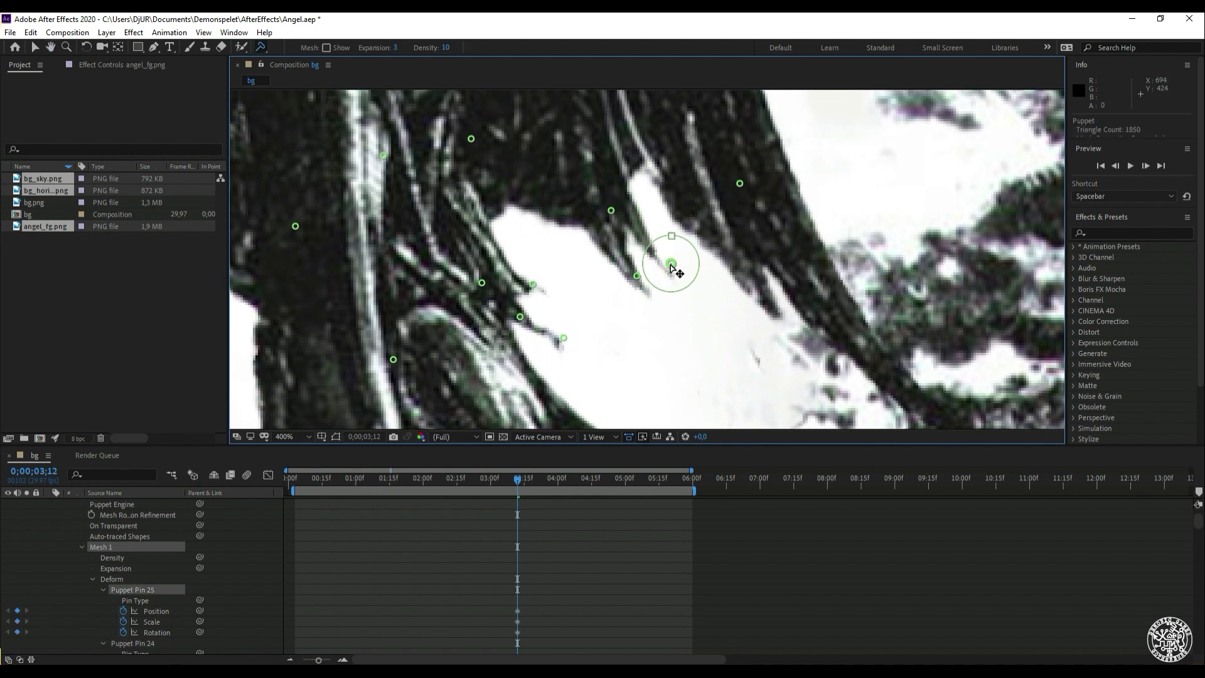
At 0;00;01;12, keyframe shifted positions for the new feather pins on the rear wing
left_click_drag(506, 483, 382, 484)
key("h")
left_click_drag(600, 315, 590, 304)
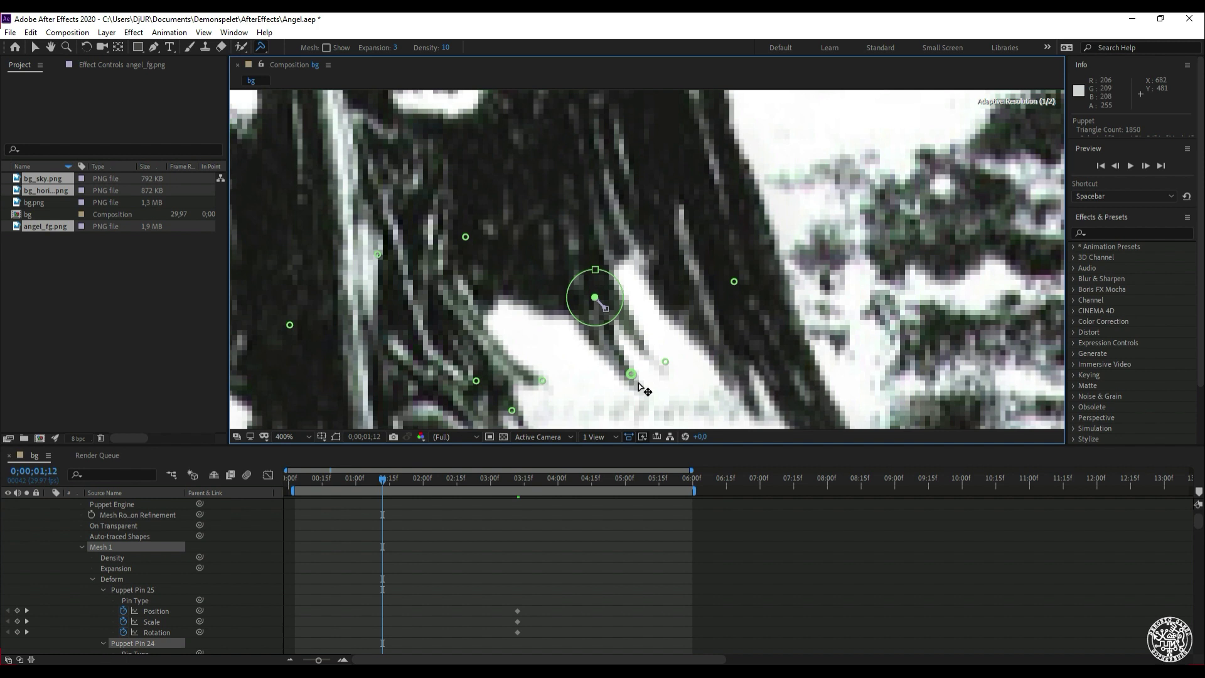
left_click_drag(631, 375, 669, 357)
Keyframe the two feather tip pins inward at 0;00;02;06 and adjust them again at 0;00;03;10
left_click_drag(391, 478, 437, 476)
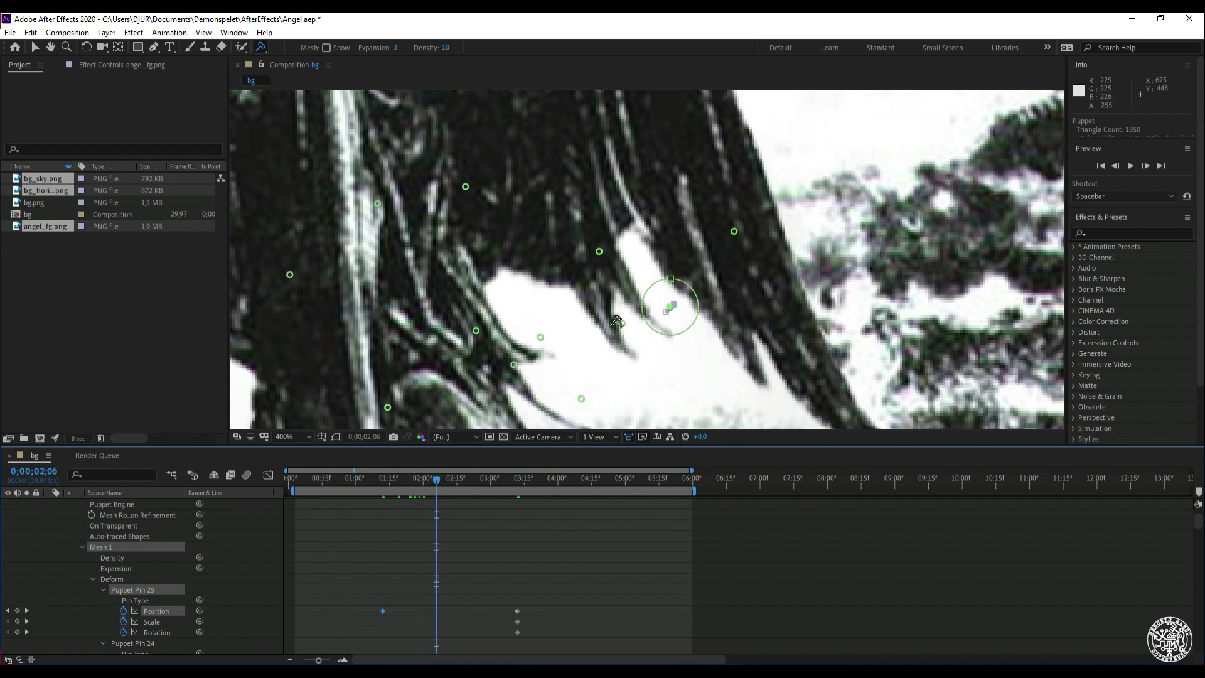
left_click(621, 324)
left_click_drag(648, 312, 615, 313)
left_click_drag(689, 300, 661, 296)
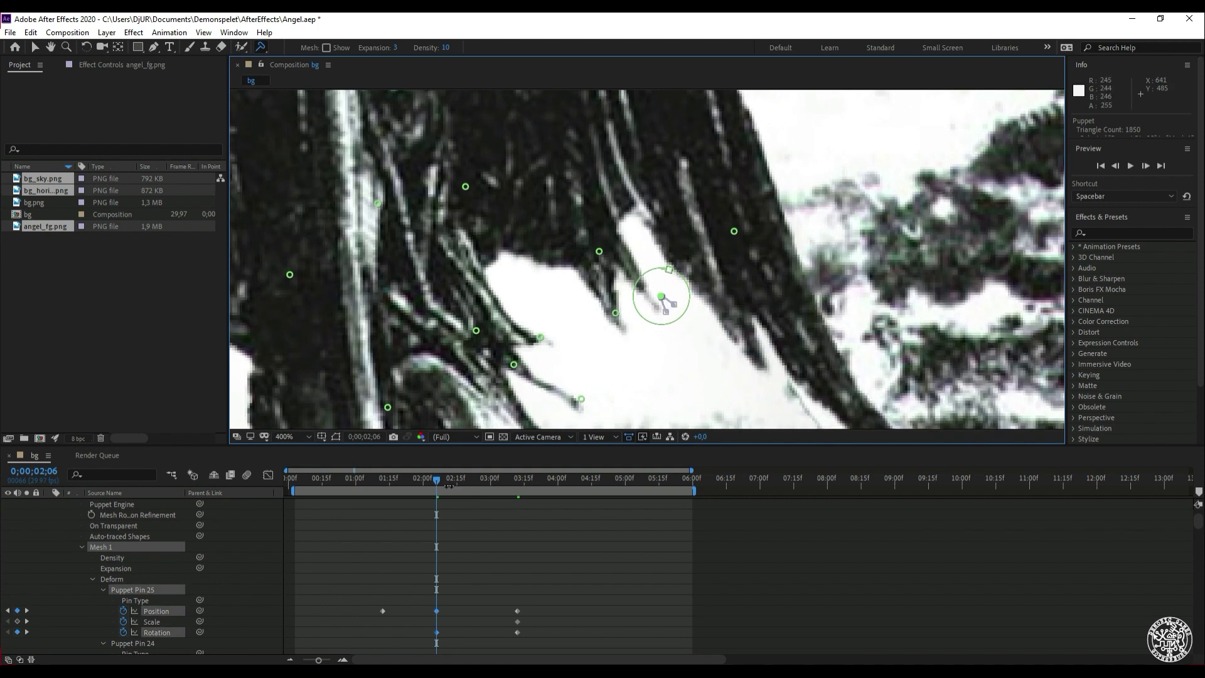
left_click_drag(419, 478, 513, 453)
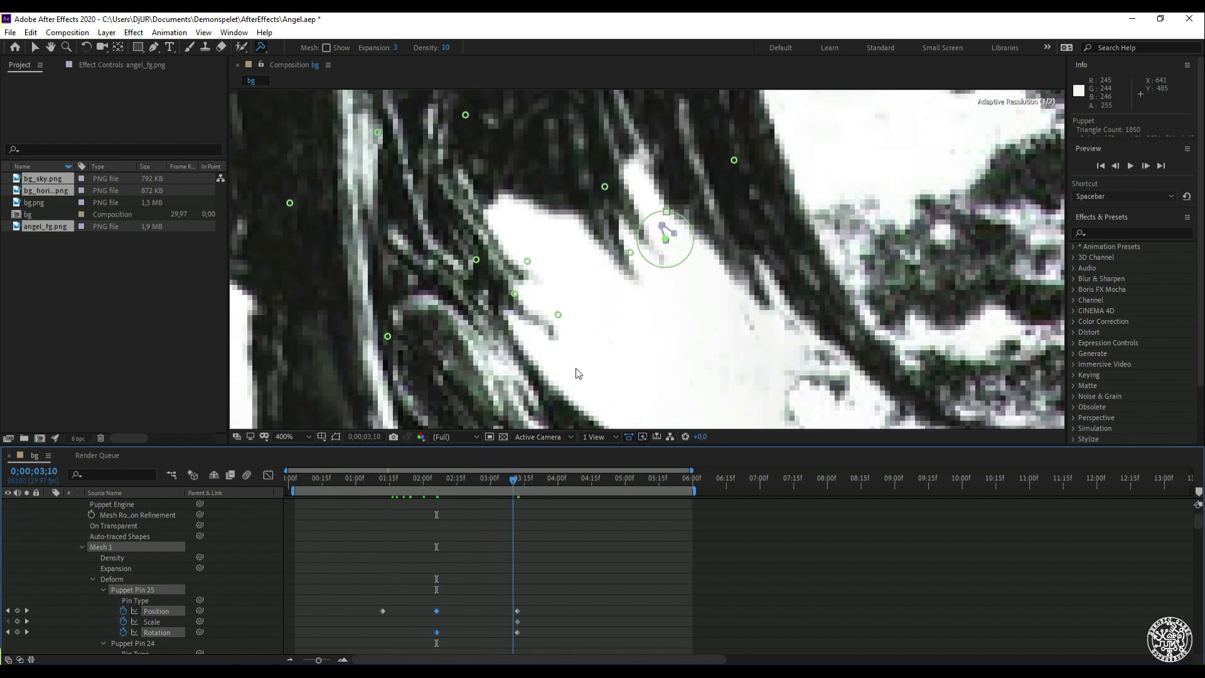
left_click_drag(629, 258, 661, 284)
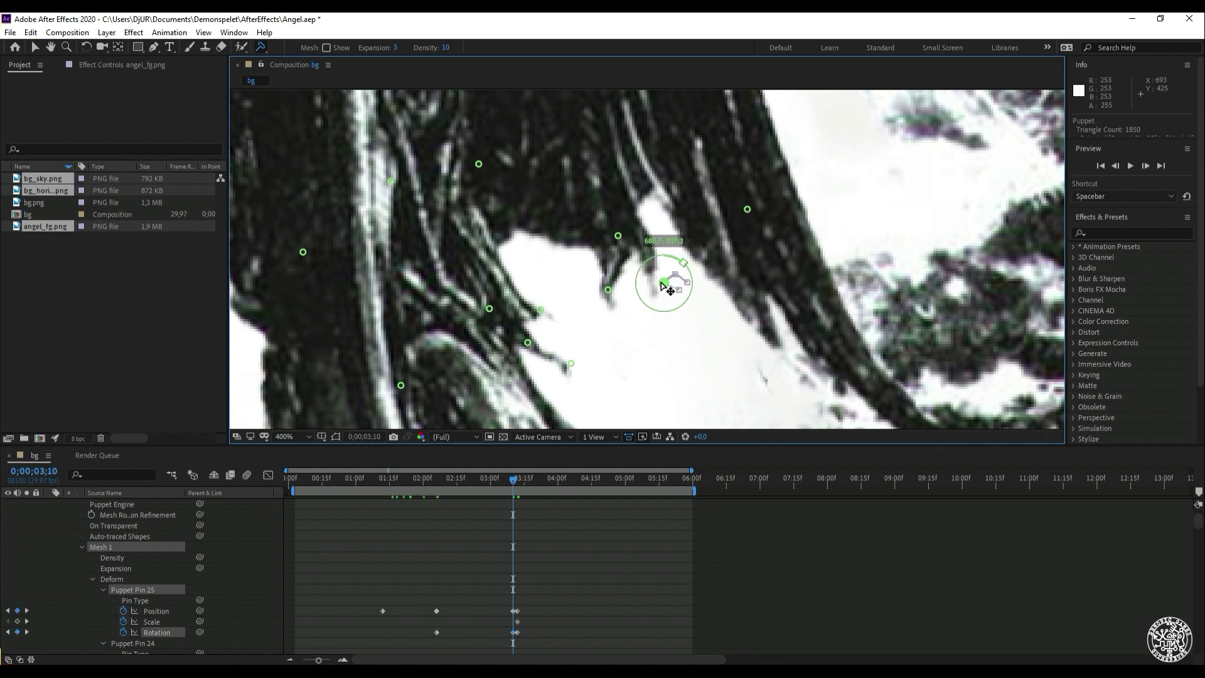
Move Puppet Pin 25's last position, scale and rotation keyframes to 0;00;03;20
mouse_move(530, 479)
left_mouse_down()
mouse_move(545, 472)
mouse_move(416, 484)
mouse_move(545, 449)
mouse_move(507, 454)
mouse_move(519, 480)
left_mouse_up()
scroll(515, 630, "up", 5)
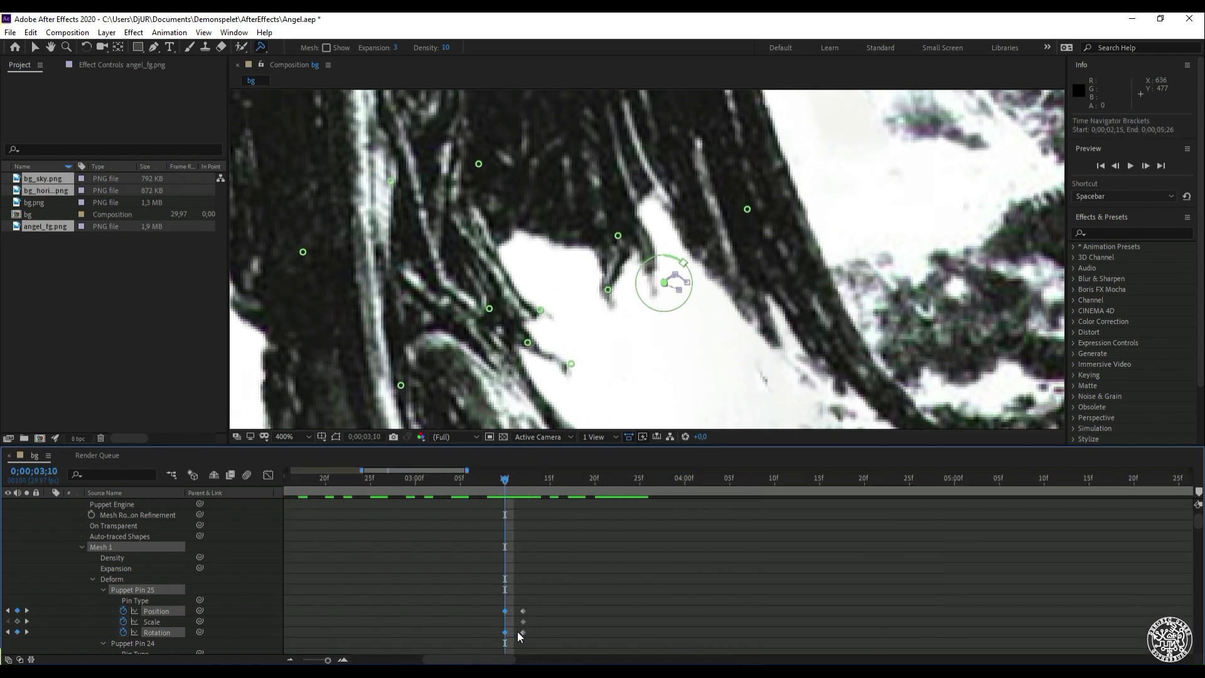
mouse_move(491, 481)
left_mouse_down()
mouse_move(506, 480)
mouse_move(493, 484)
left_mouse_up()
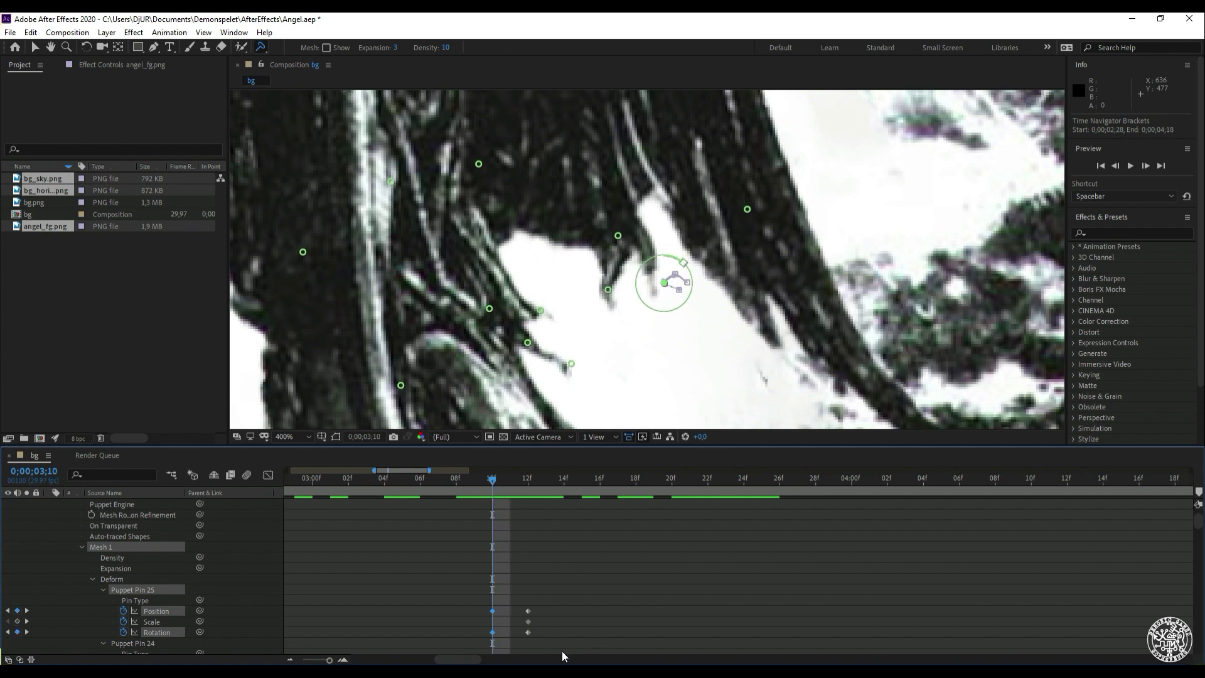
left_click(527, 611)
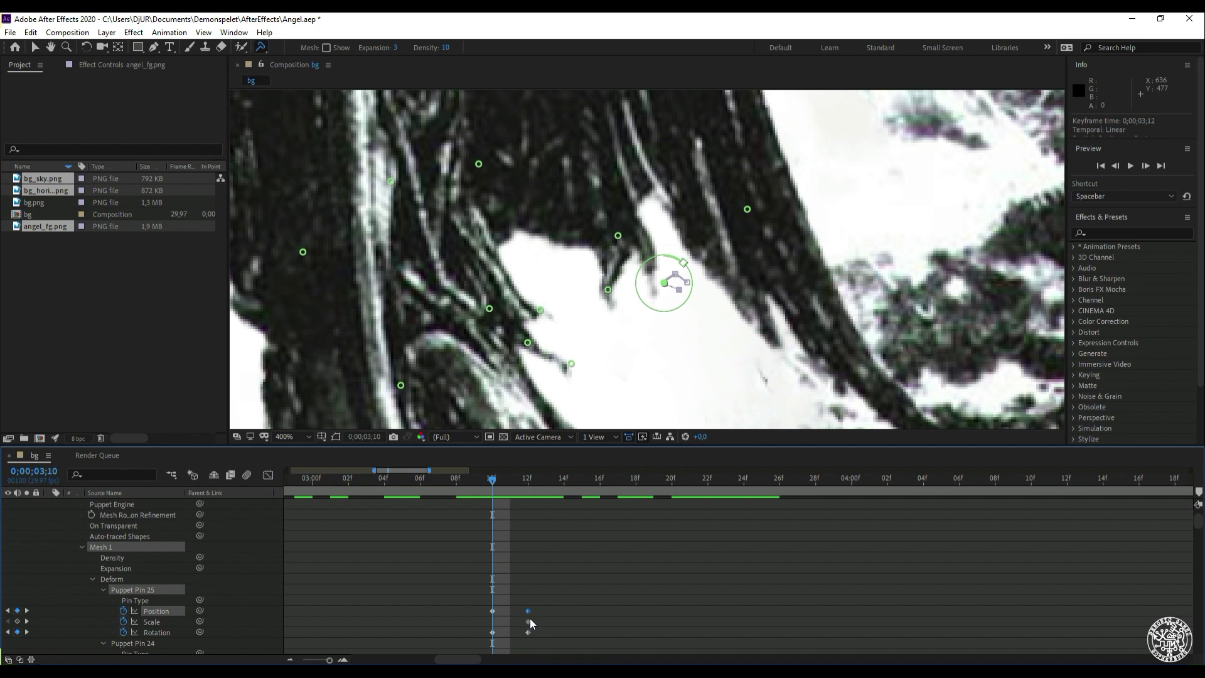
left_click_drag(631, 612, 671, 611)
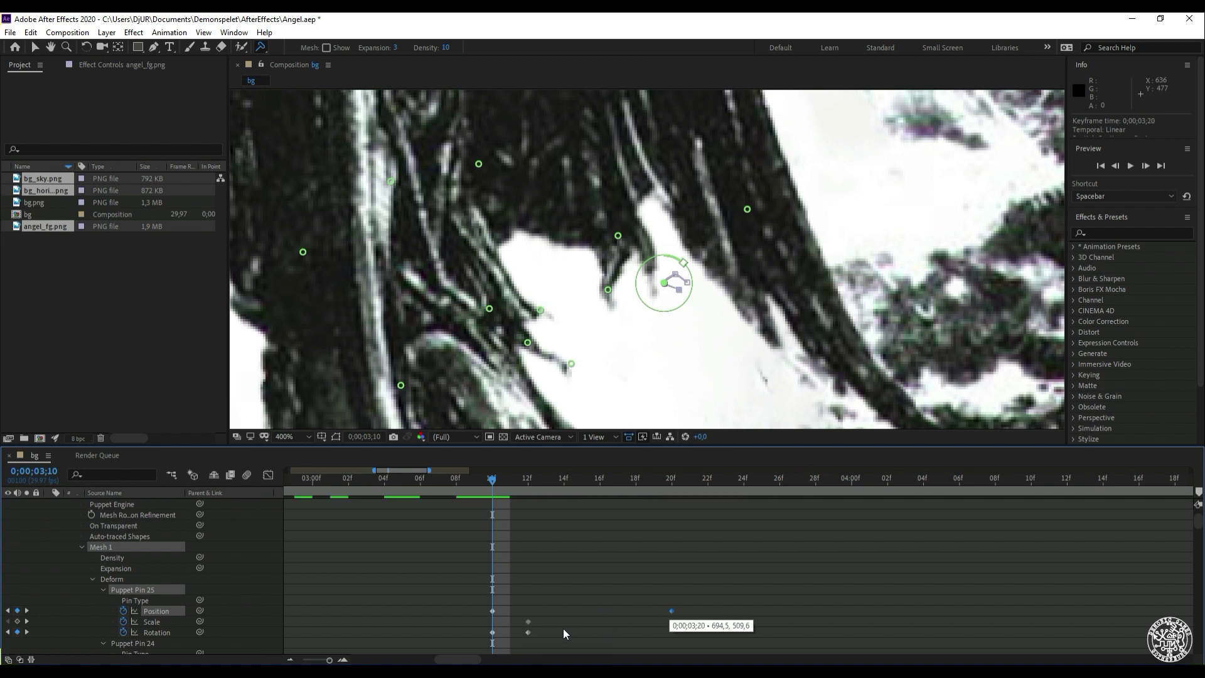
left_click_drag(525, 624, 561, 623)
left_click_drag(670, 623, 672, 623)
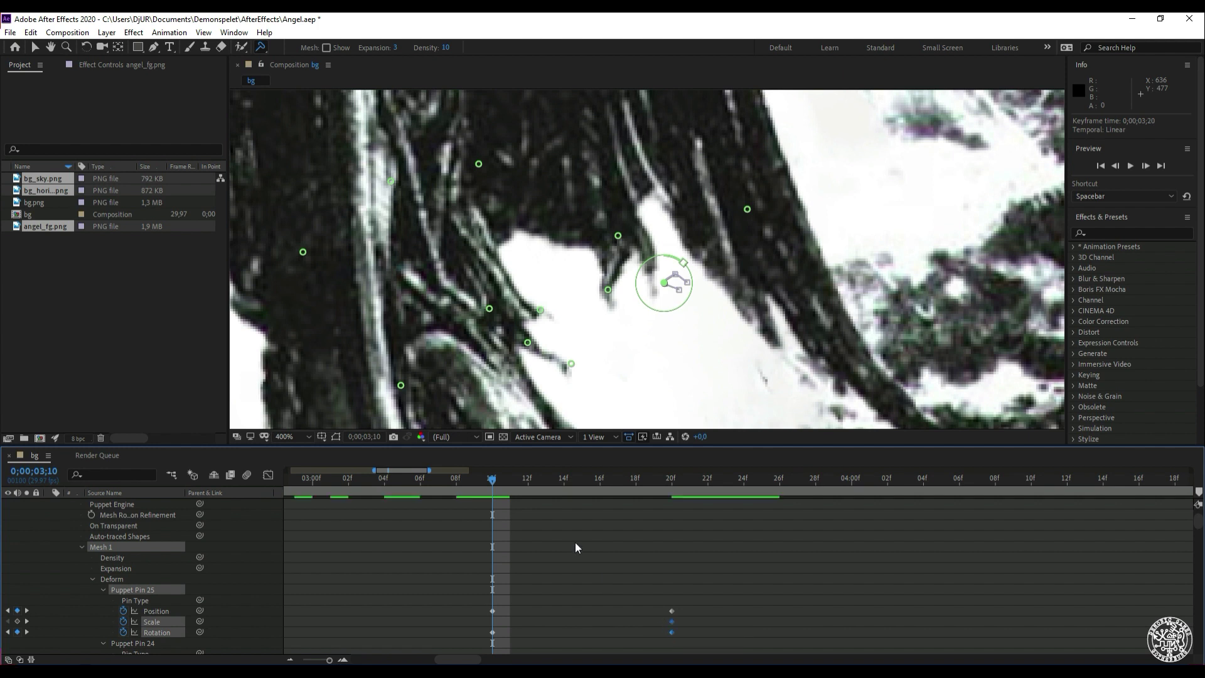
Move Puppet Pin 23's last position, scale and rotation keyframes to 0;00;03;20, and check the feather motion
mouse_move(491, 478)
left_mouse_down()
mouse_move(564, 482)
mouse_move(476, 484)
left_mouse_up()
left_click(608, 292)
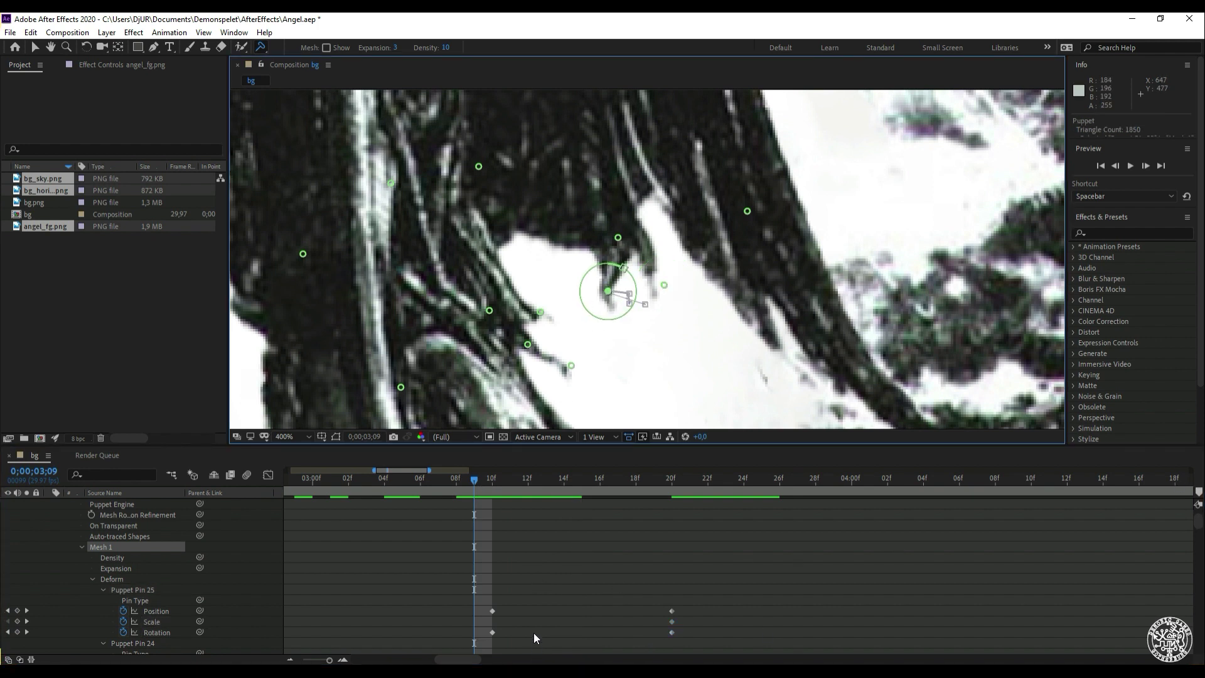
scroll(529, 621, "down", 5)
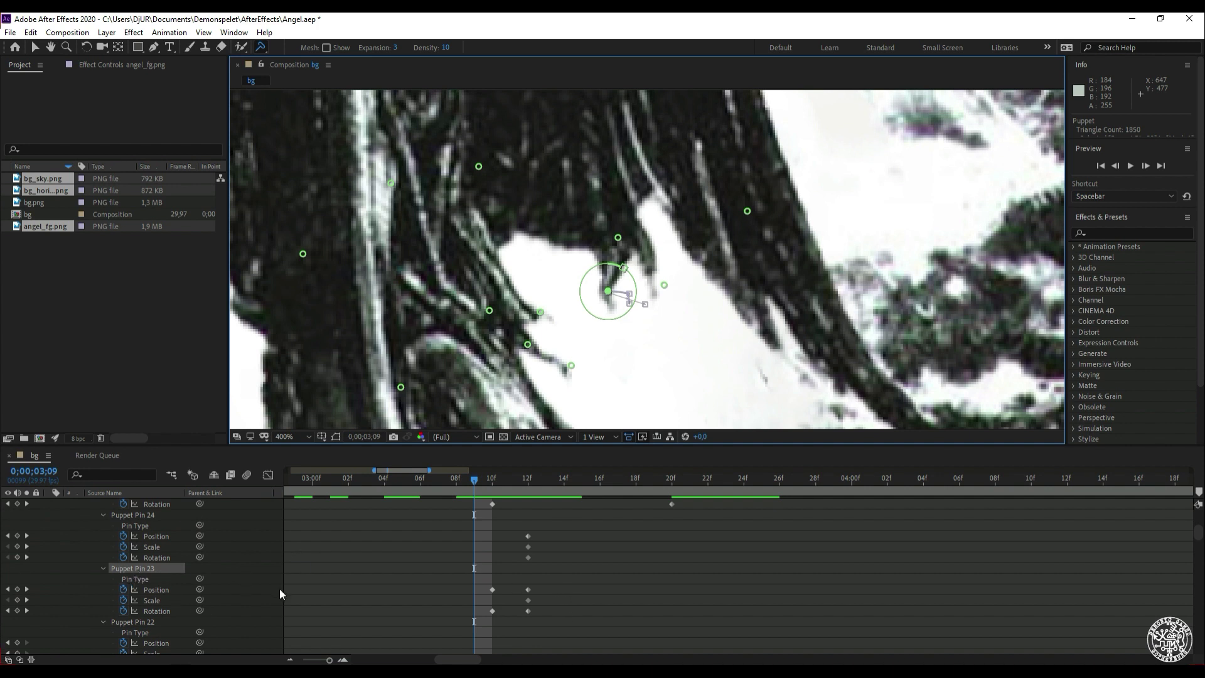
mouse_move(481, 476)
left_mouse_down()
mouse_move(493, 478)
mouse_move(464, 488)
mouse_move(518, 483)
mouse_move(493, 485)
left_mouse_up()
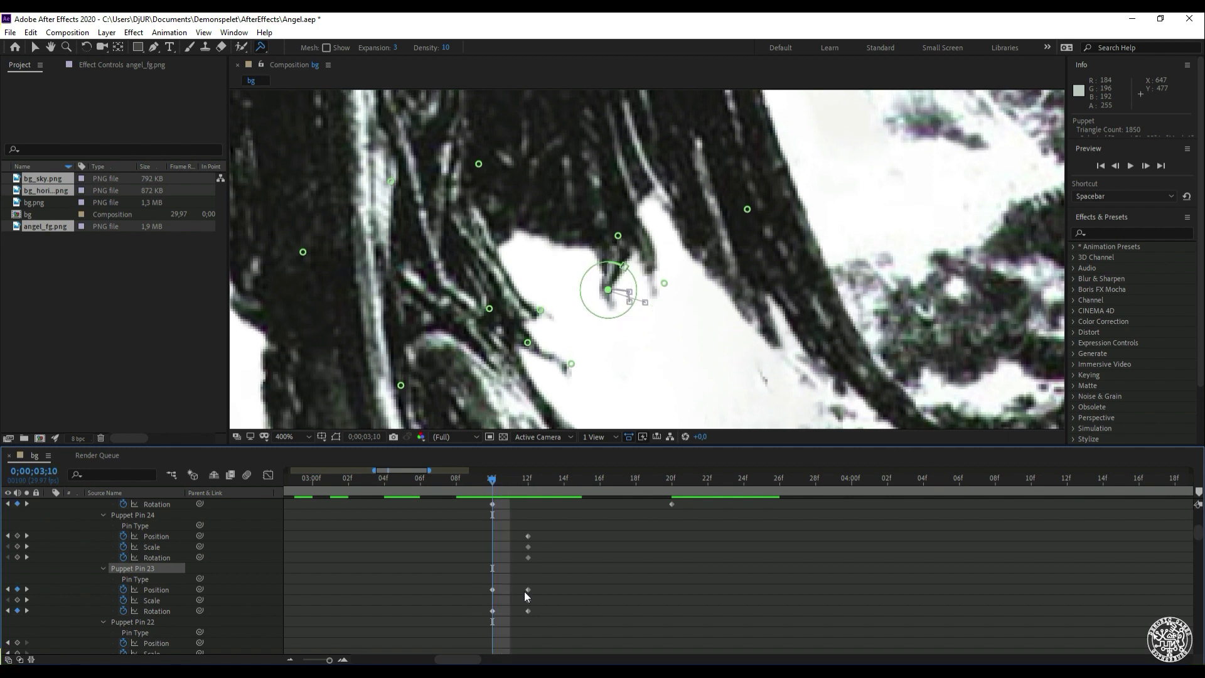
left_click_drag(551, 637, 523, 590)
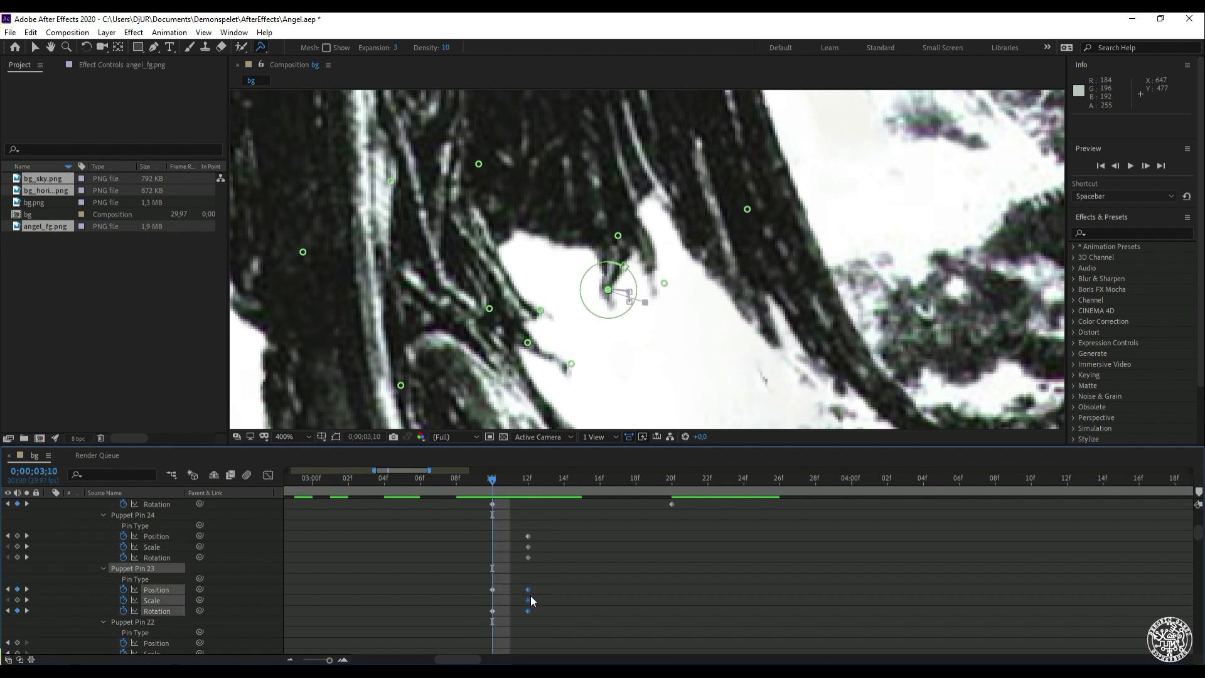
left_click_drag(677, 590, 664, 590)
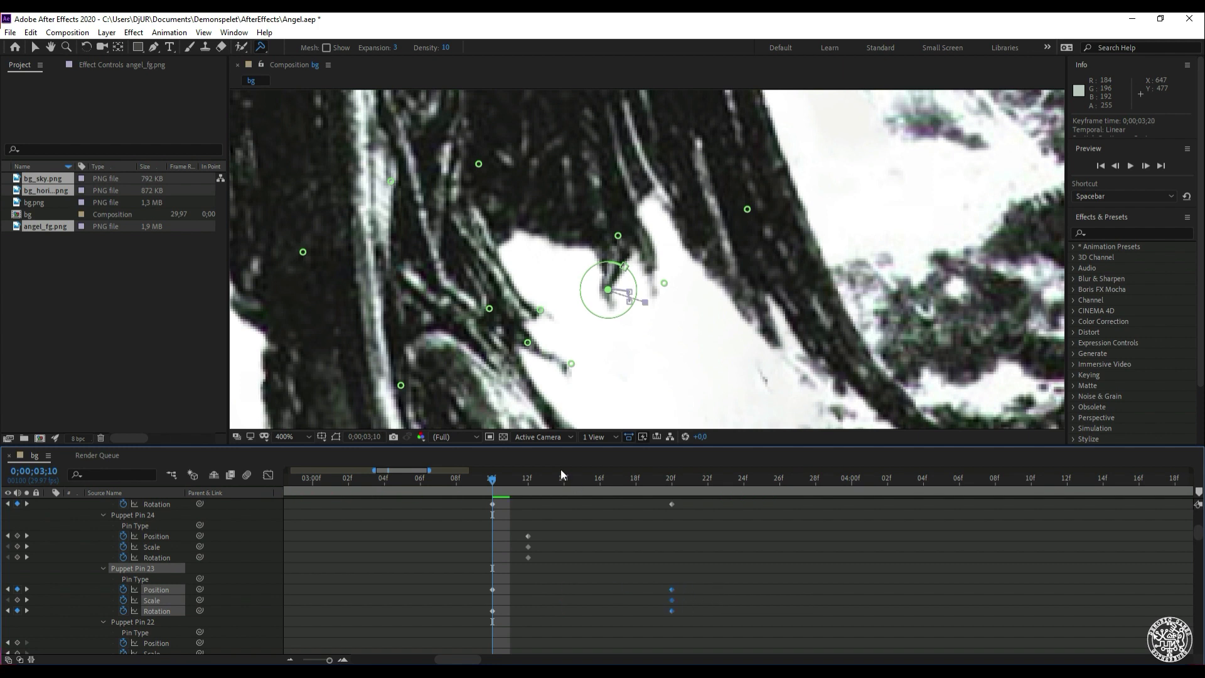
left_click_drag(492, 474, 725, 432)
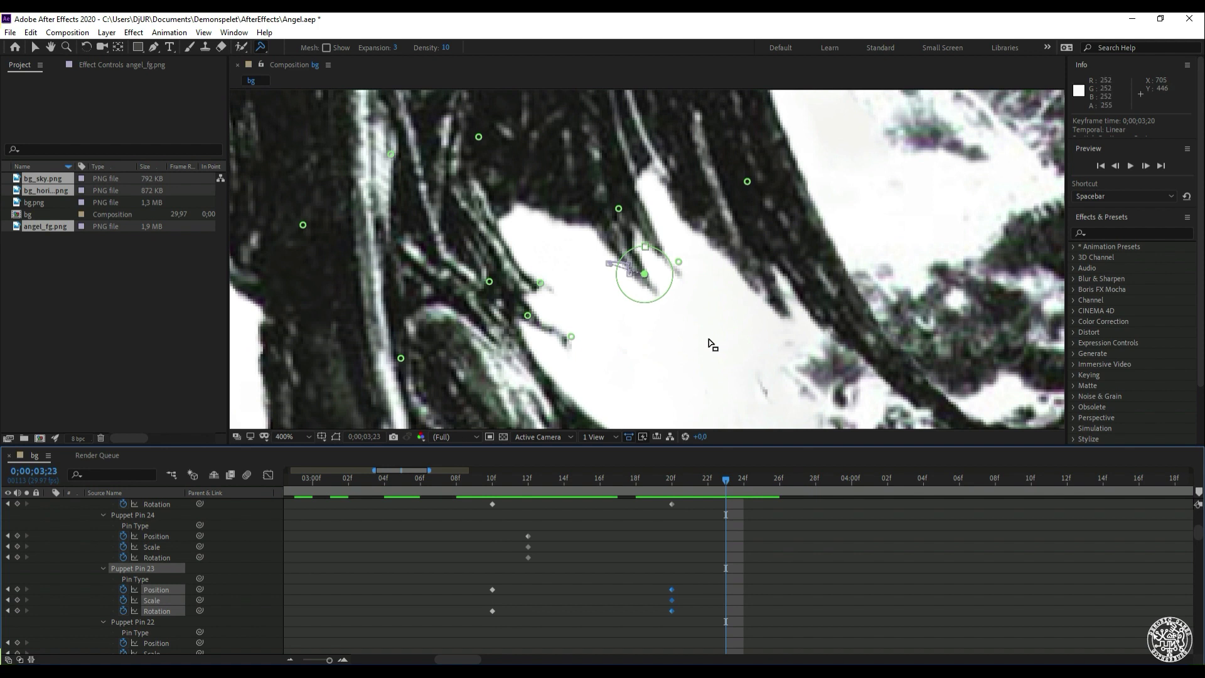
scroll(709, 340, "down", 4)
scroll(687, 363, "down", 2)
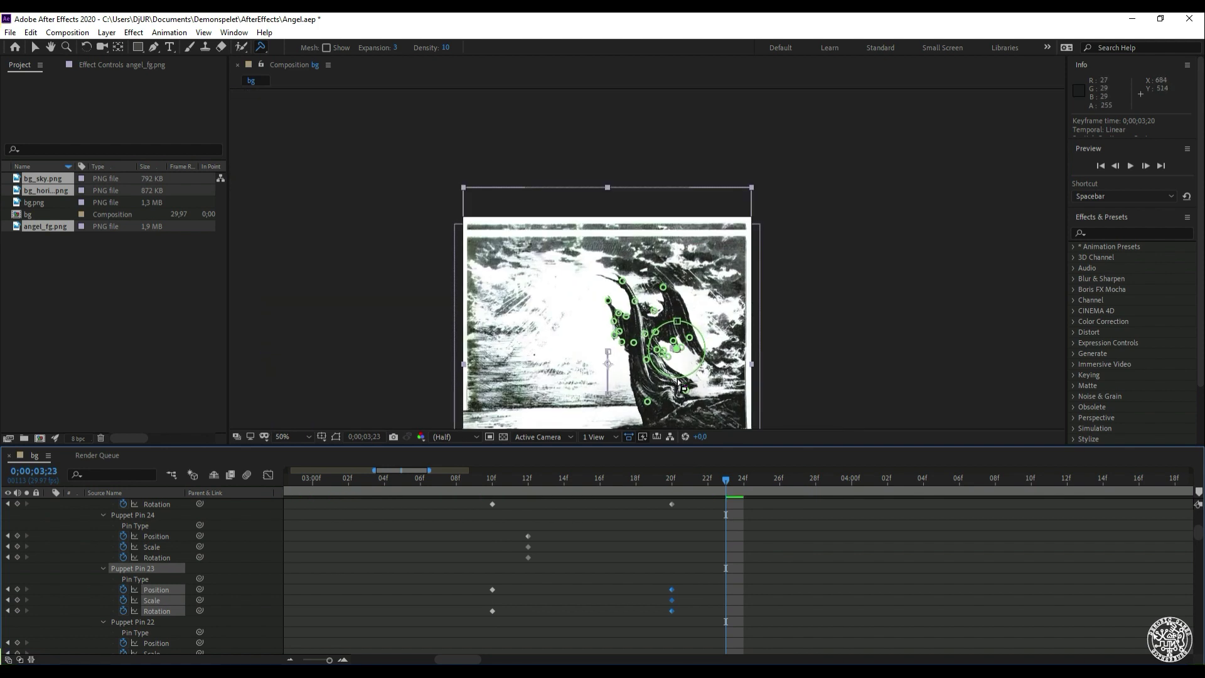
At 0;00;03;10, add two Puppet pins along the trailing hem of the angel's robe
scroll(681, 383, "up", 2)
left_click_drag(679, 332, 674, 311)
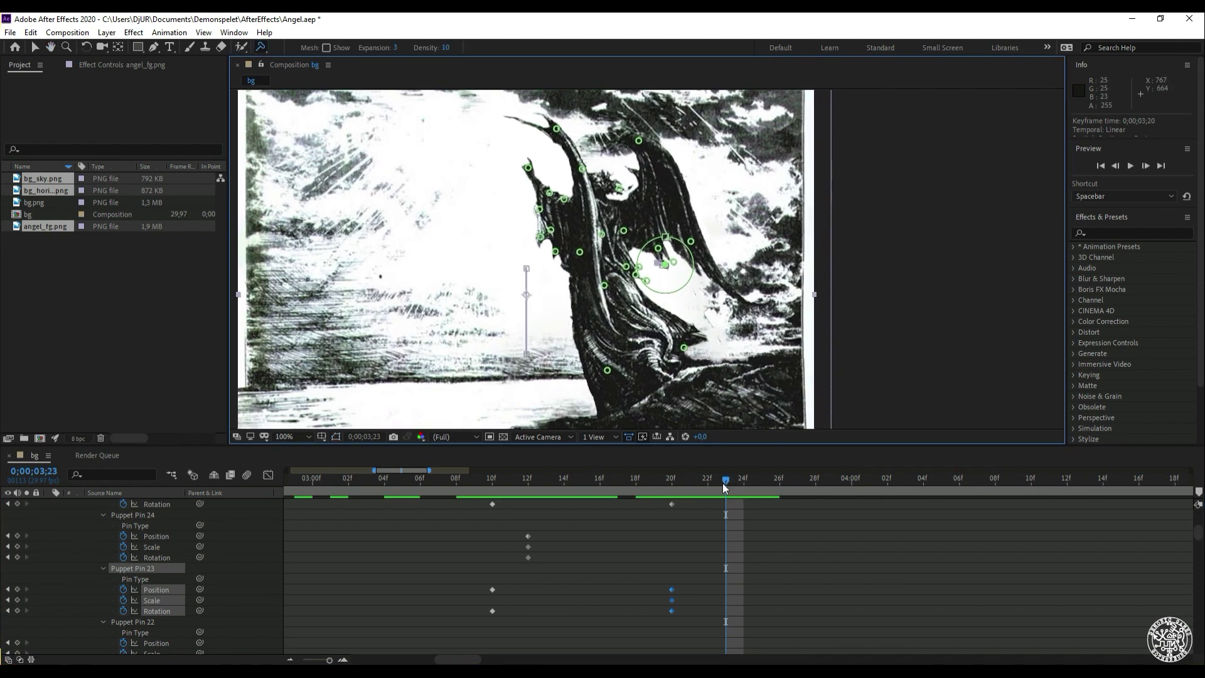
left_click_drag(725, 489, 493, 496)
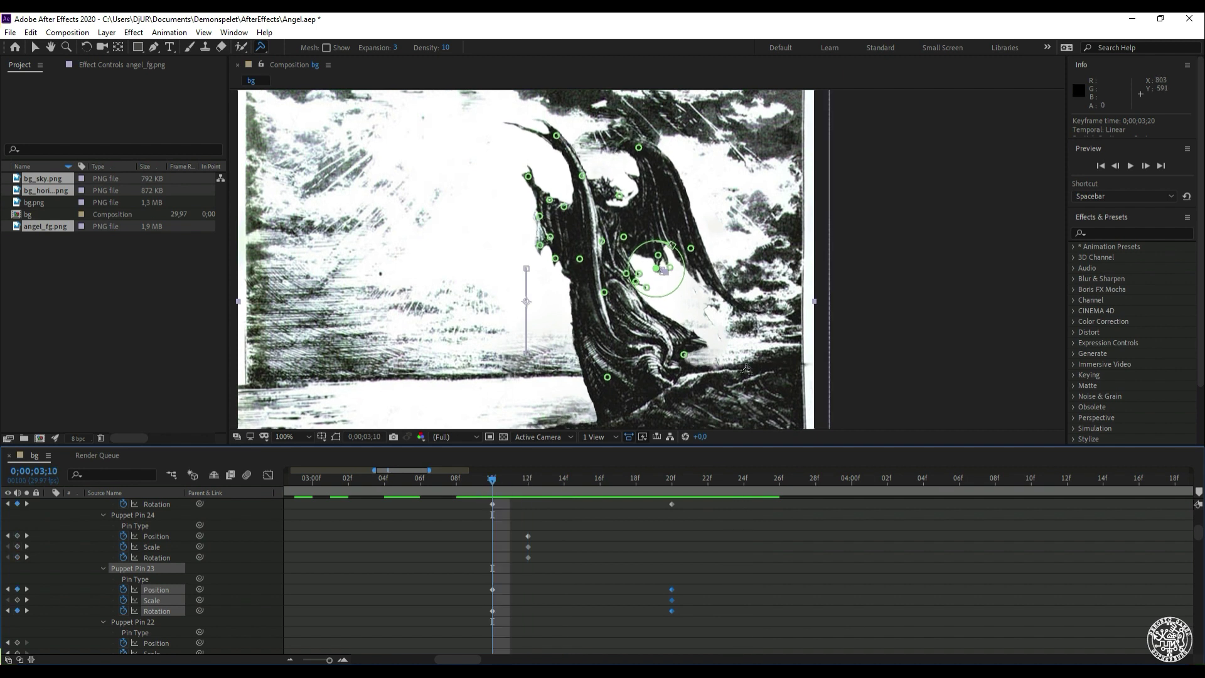
left_click(678, 326)
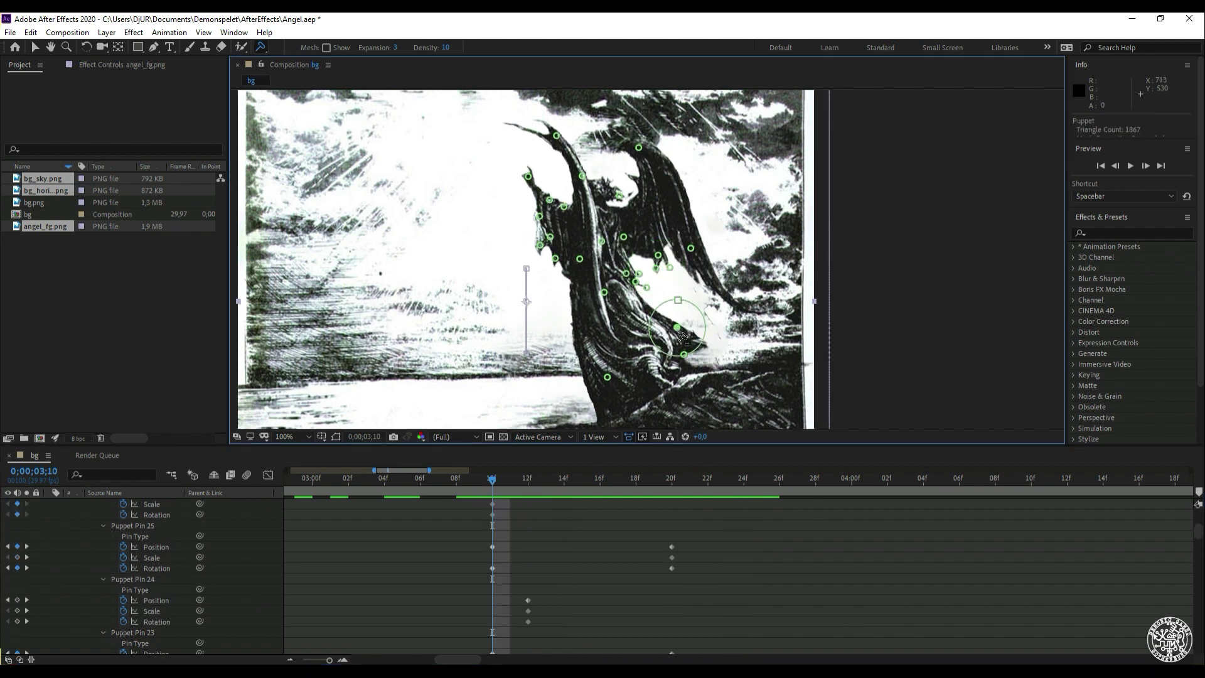
left_click(701, 343)
Keyframe the robe's hem tip pin outward at 0;00;03;04 and inward toward the robe at 0;00;04;11
left_click_drag(495, 480, 384, 479)
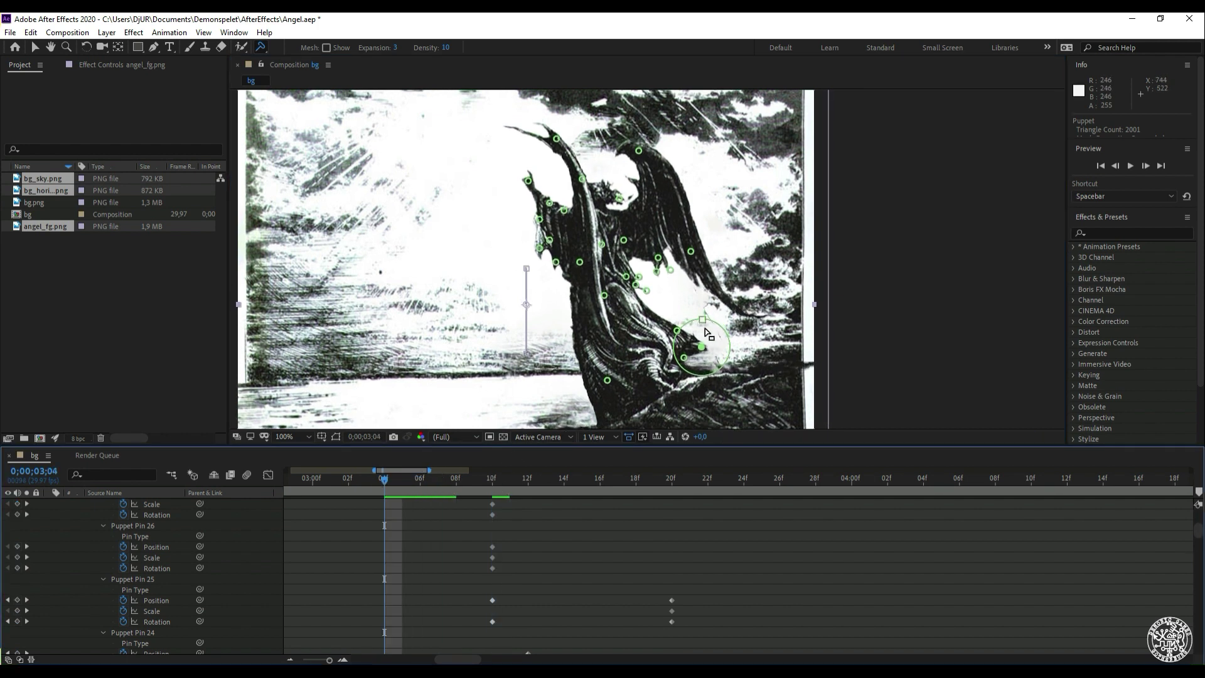
left_click_drag(701, 351, 711, 354)
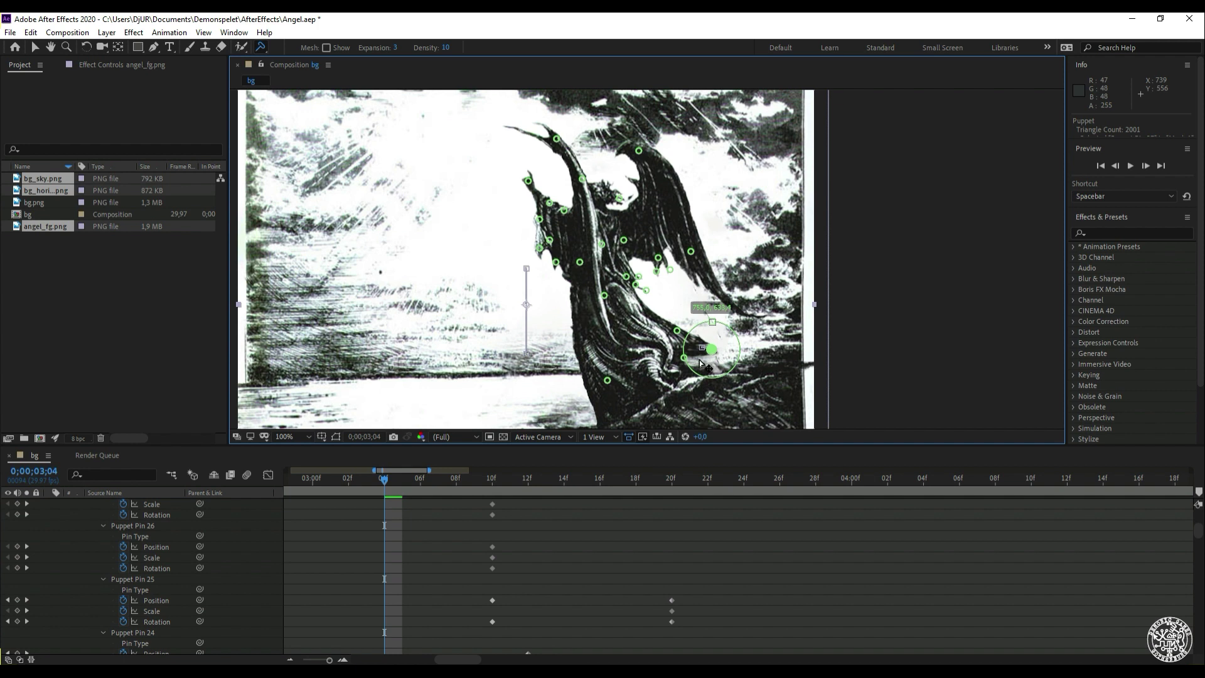
left_click_drag(388, 481, 721, 479)
key("minus")
key("minus")
key("minus")
key("minus")
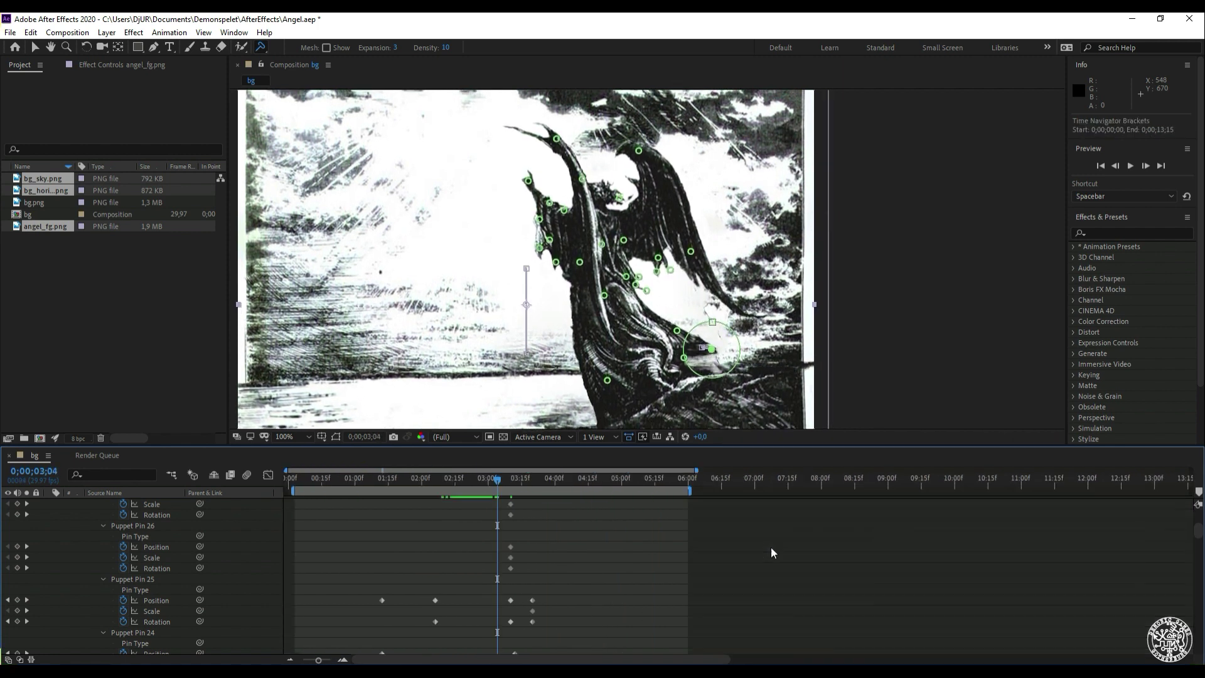
left_click_drag(429, 479, 487, 489)
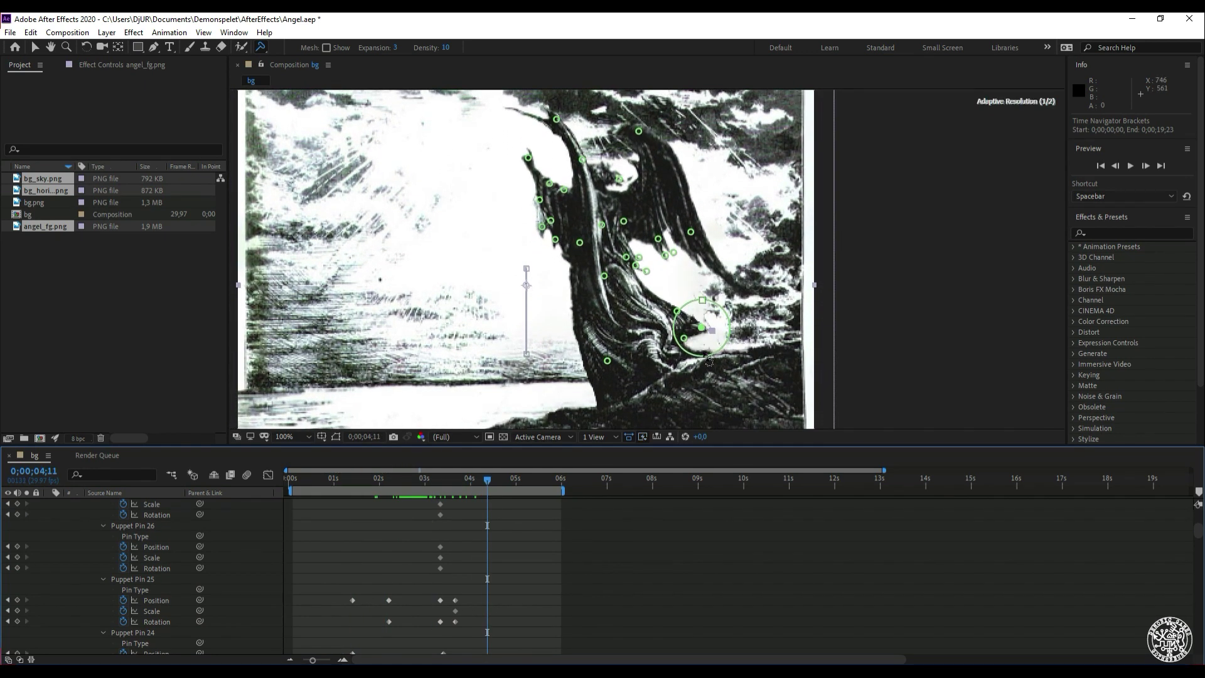
left_click_drag(702, 332, 693, 326)
Keyframe the front wing's tip pin lower and outward at 0;00;00;00, and inward toward the head at 0;00;03;05
left_click_drag(478, 489, 192, 544)
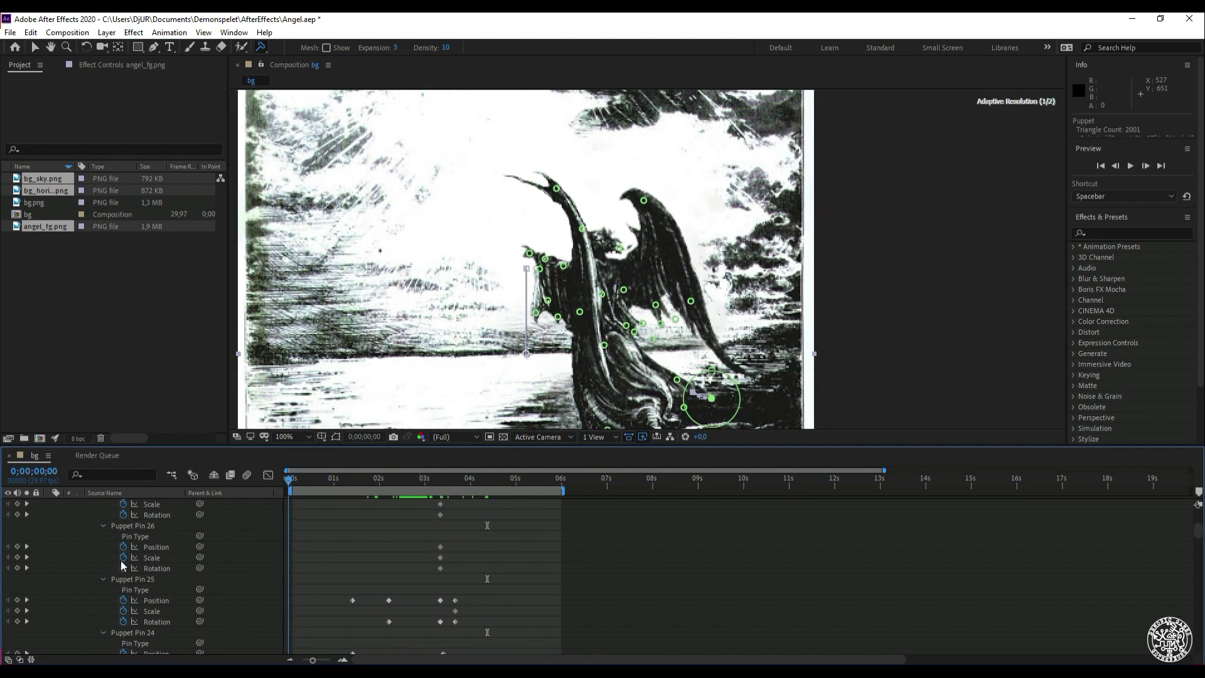
left_click_drag(283, 518, 247, 464)
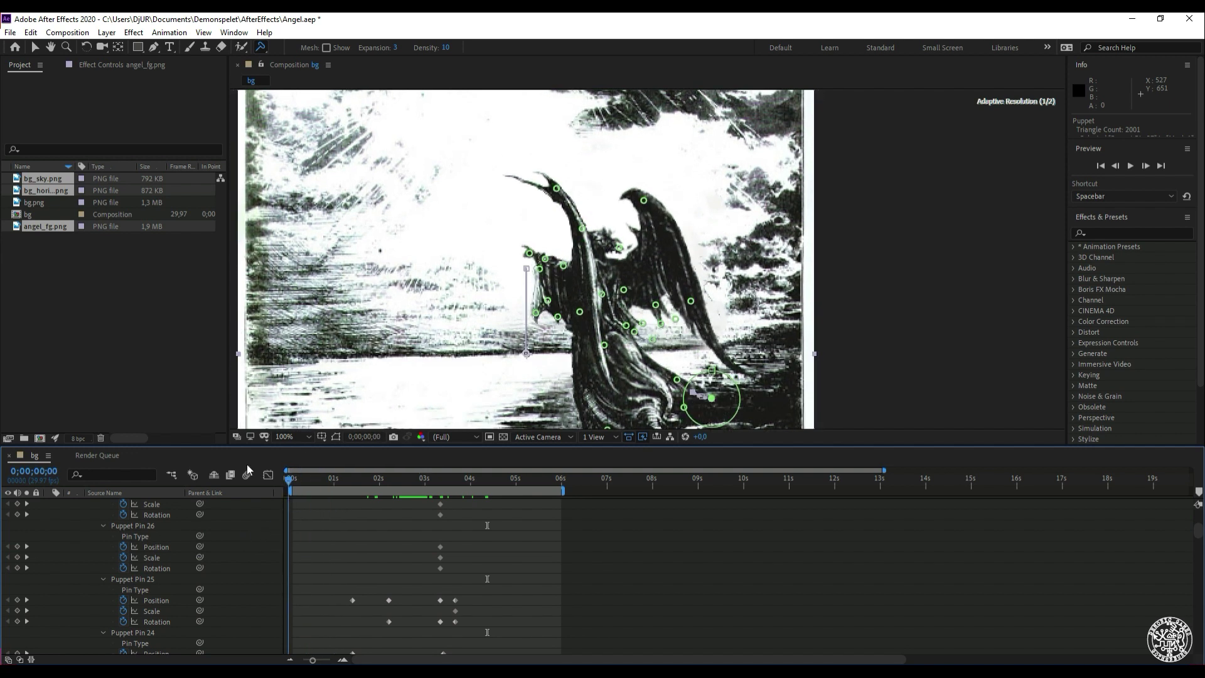
left_click(558, 191)
left_click_drag(565, 182, 575, 182)
left_click_drag(290, 482, 433, 478)
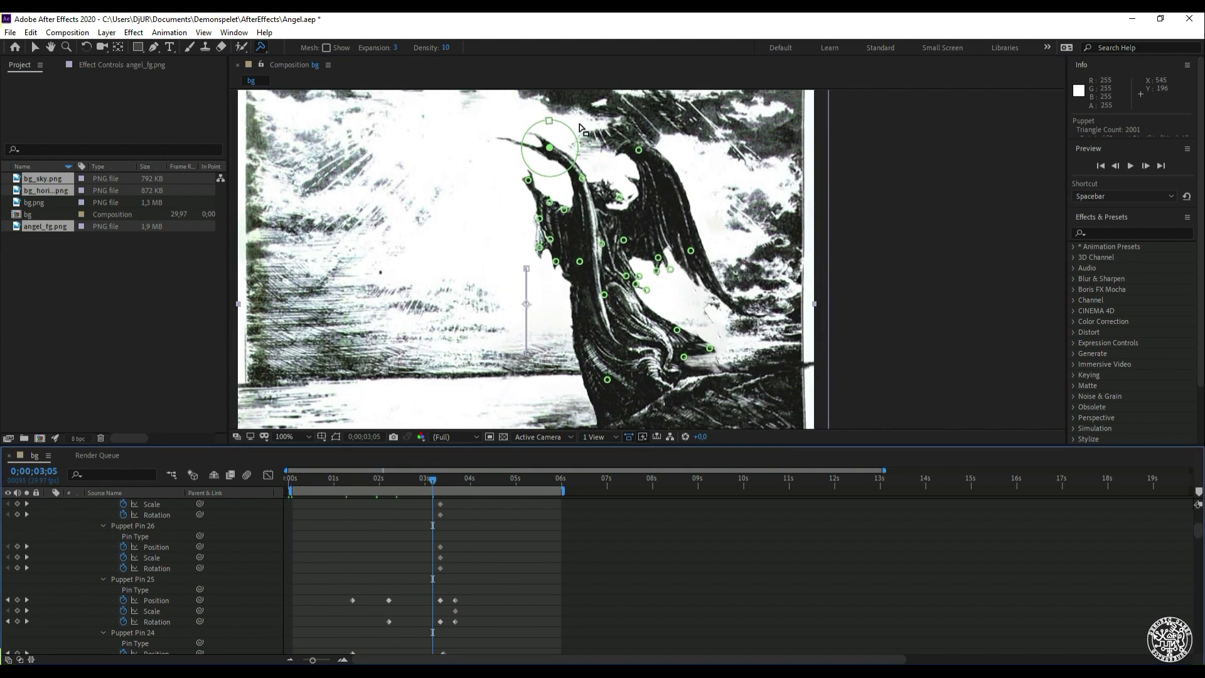
left_click_drag(573, 130, 584, 180)
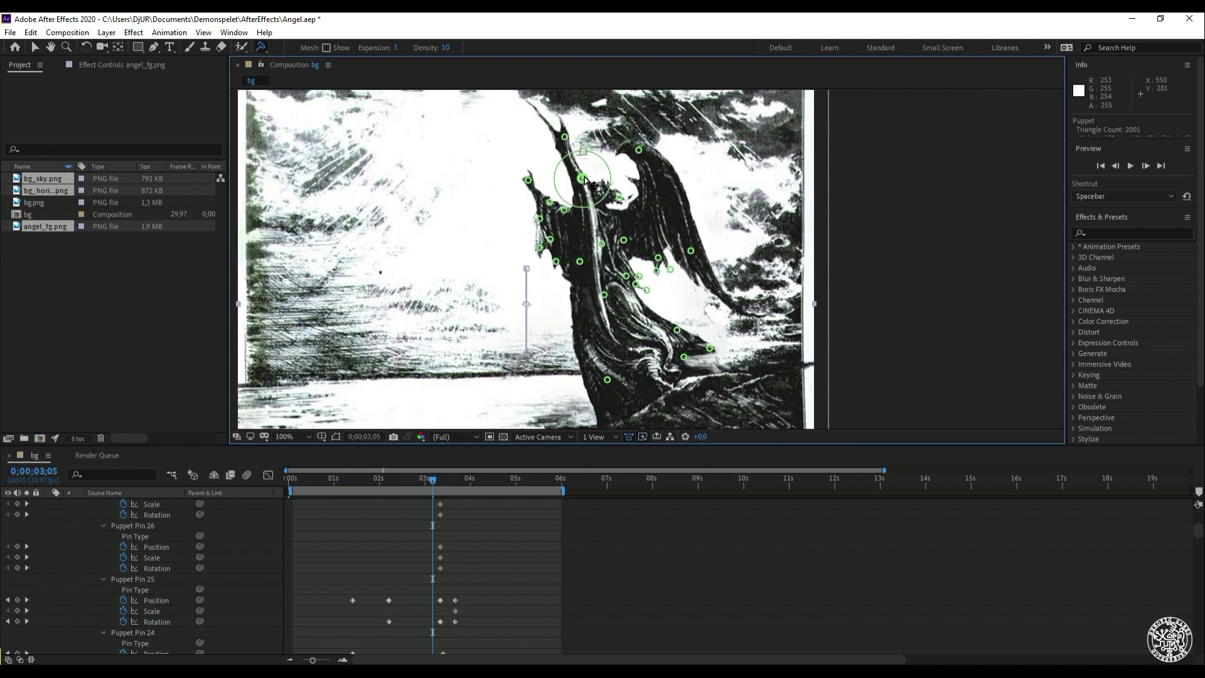
left_click_drag(583, 178, 568, 134)
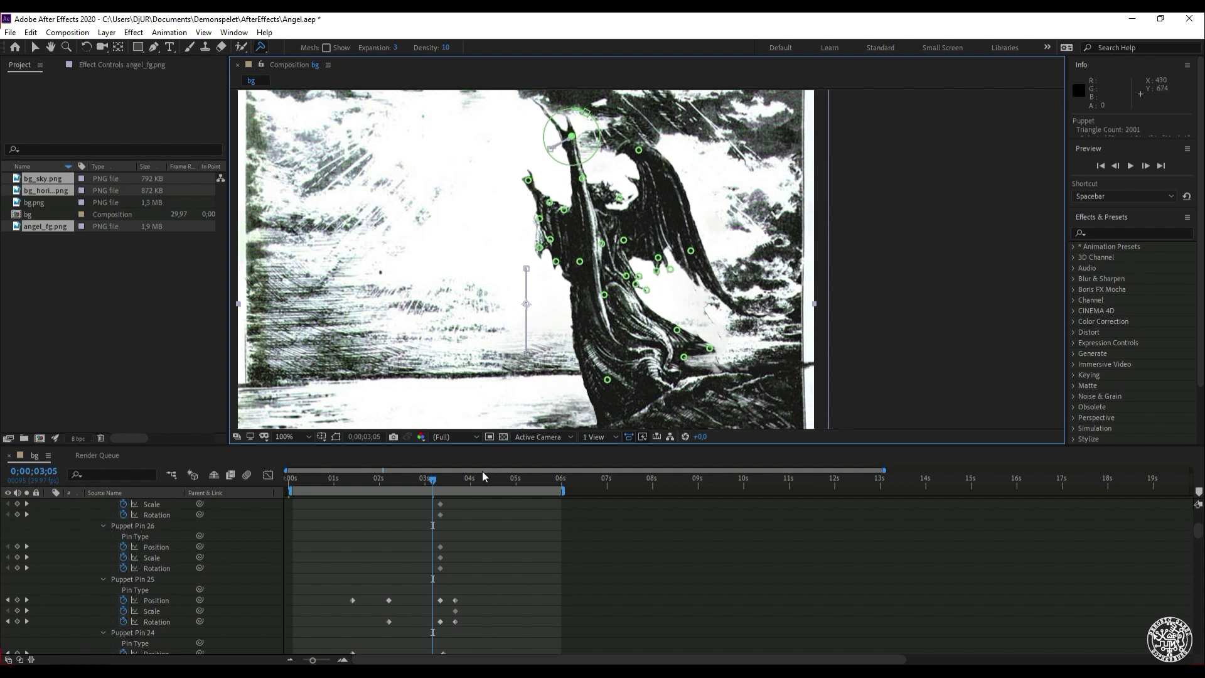
Check the arm motion and move Puppet Pin 1's last position keyframe to 0;00;04;28
left_click_drag(437, 487, 411, 474)
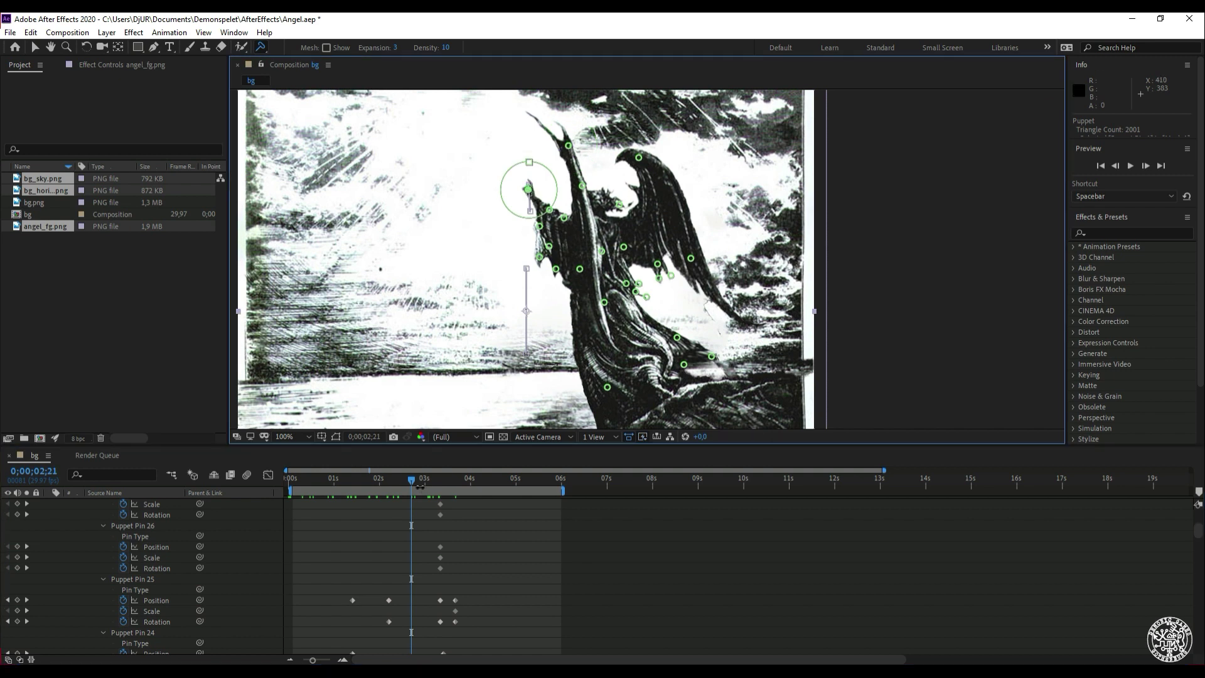
left_click_drag(411, 477, 467, 488)
scroll(458, 574, "up", 3)
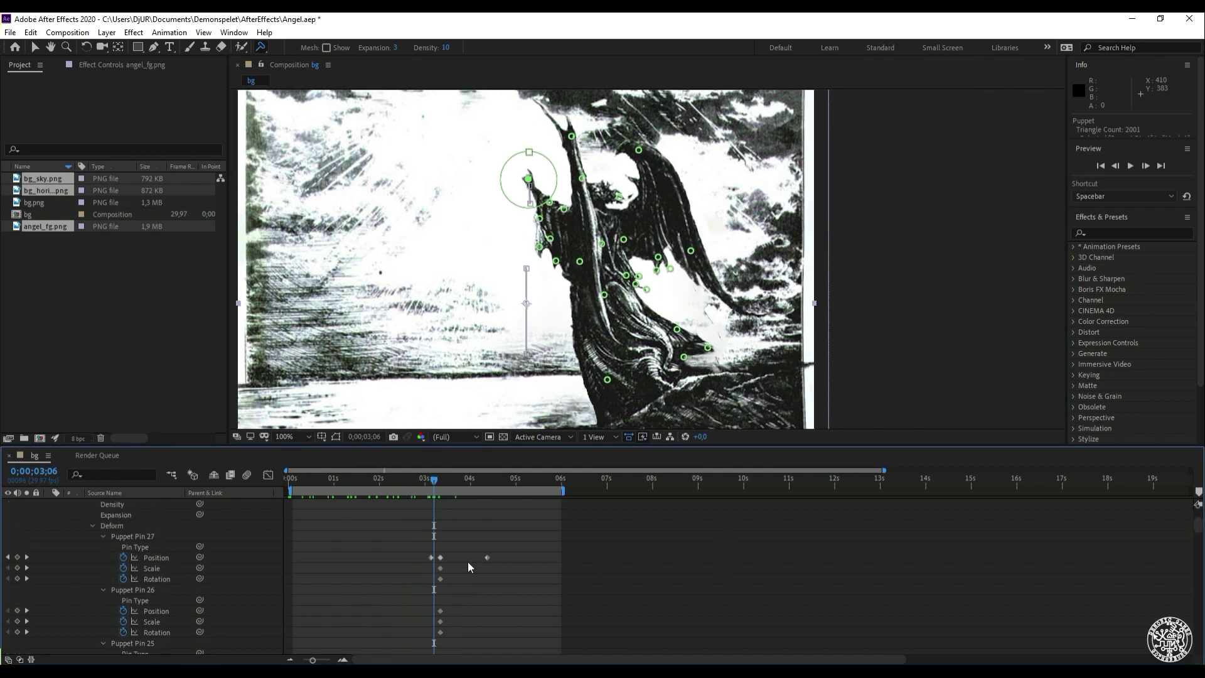
scroll(464, 553, "down", 8)
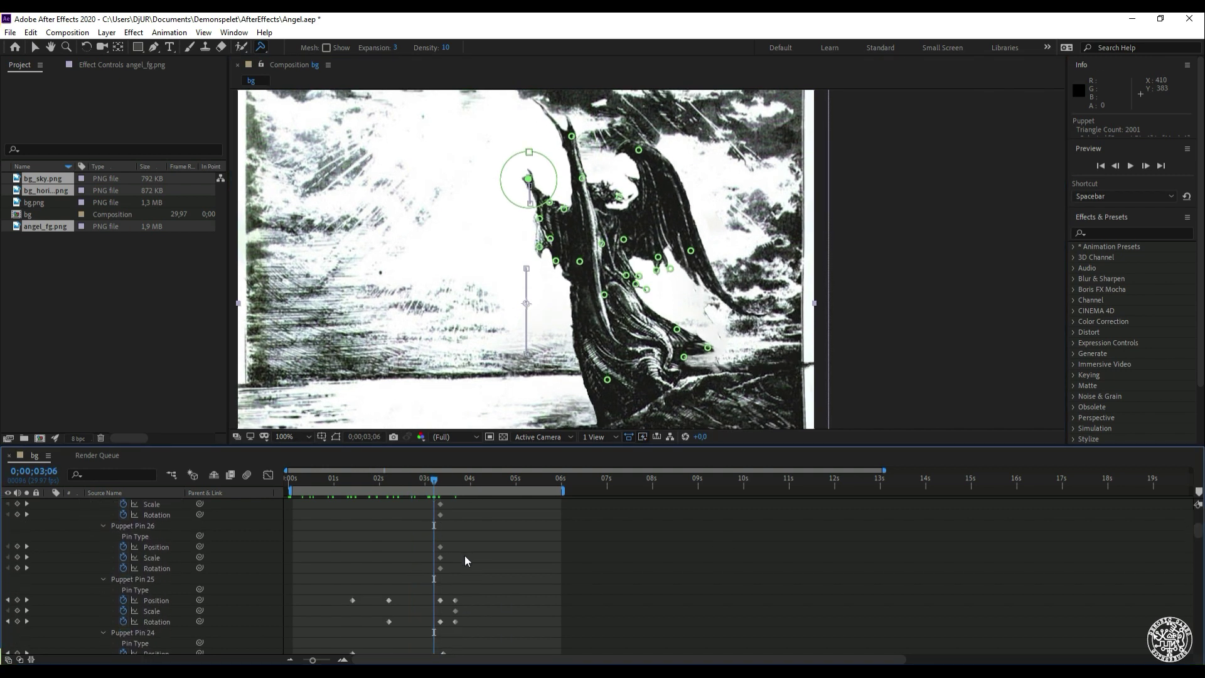
scroll(465, 556, "down", 8)
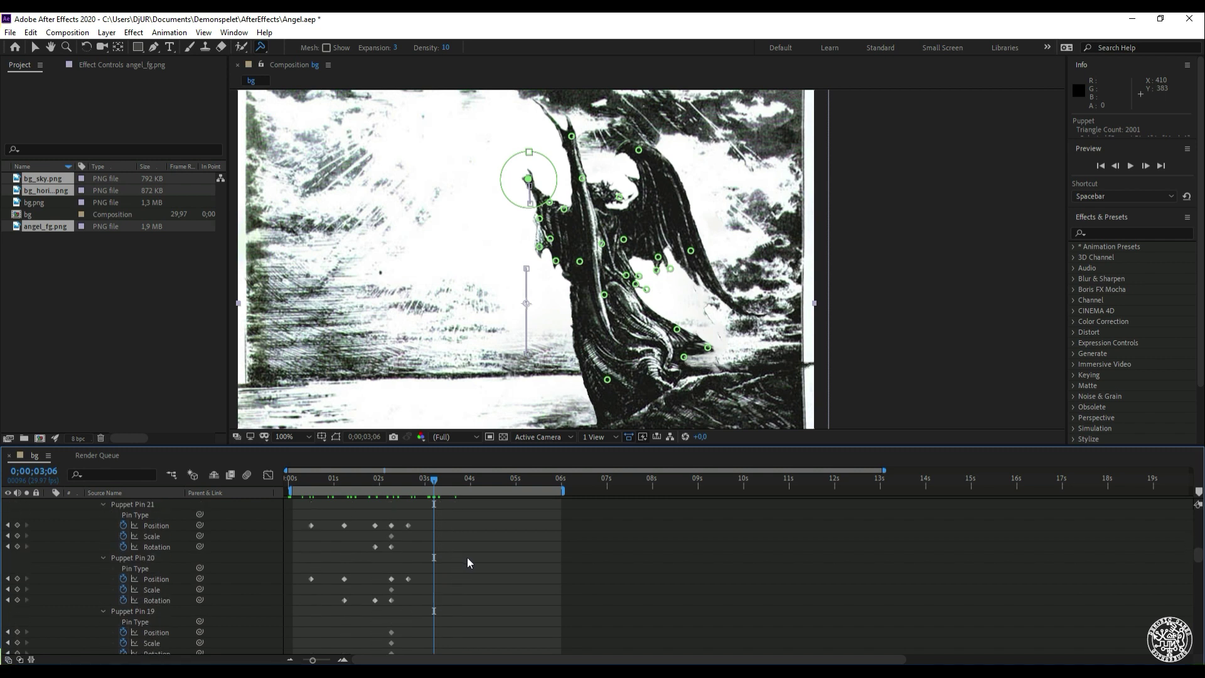
scroll(469, 556, "down", 3)
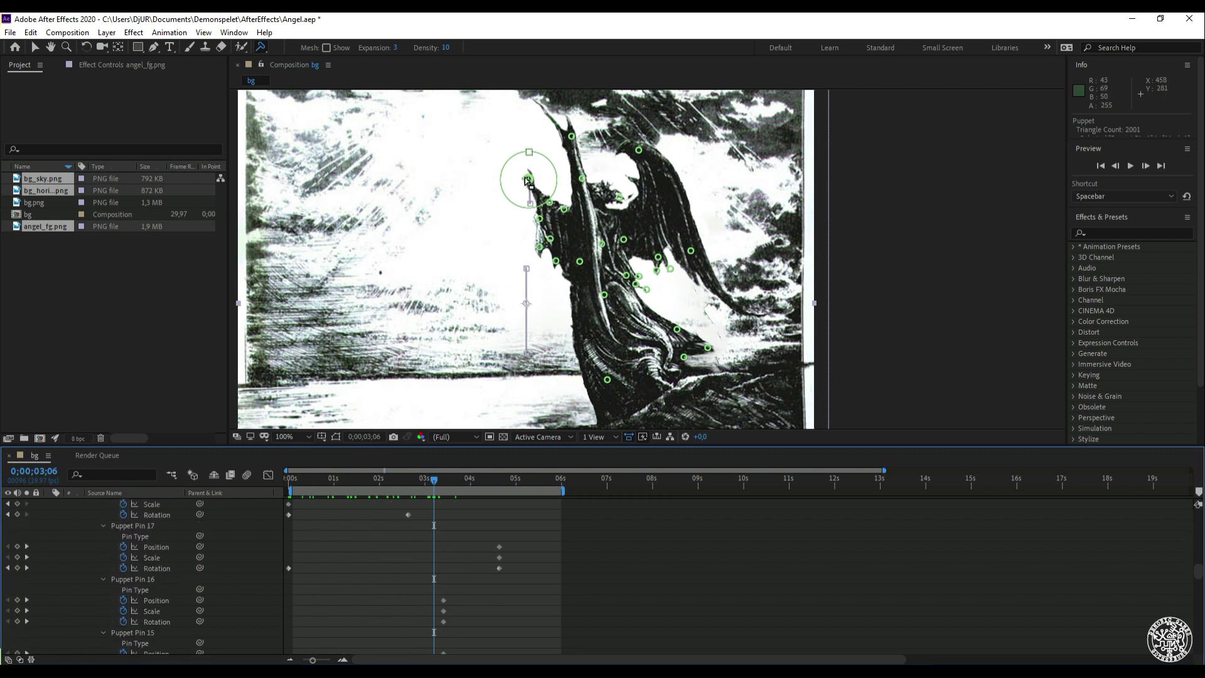
scroll(188, 583, "down", 11)
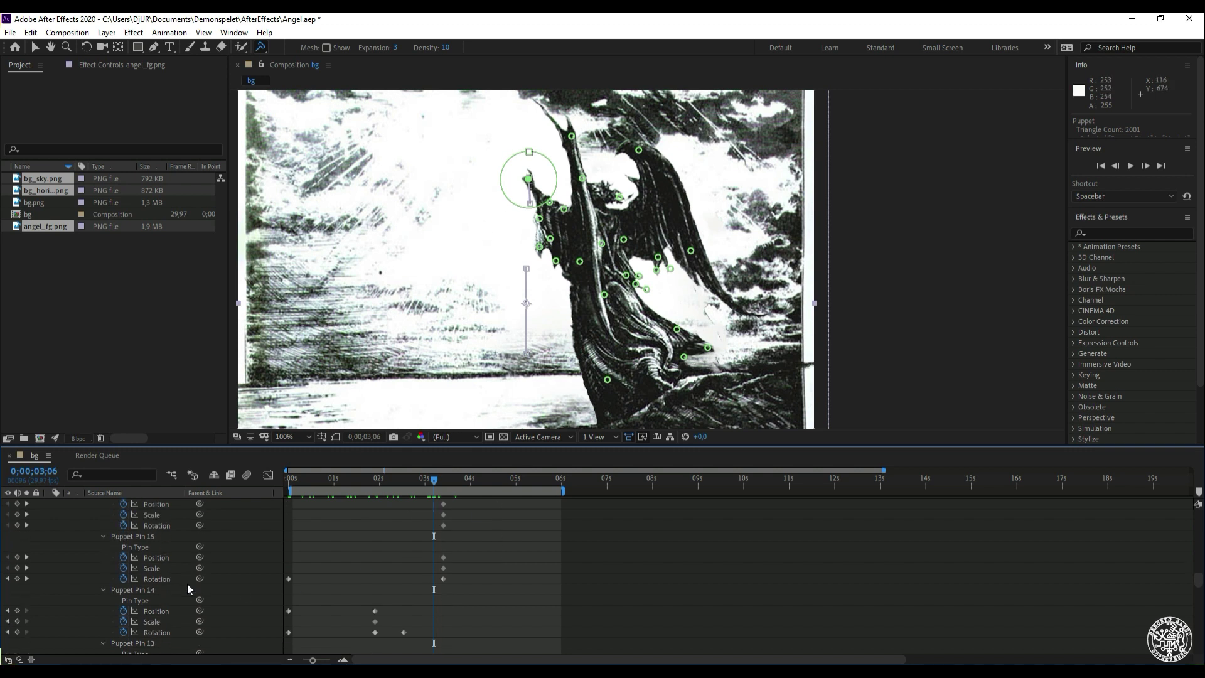
scroll(192, 585, "down", 12)
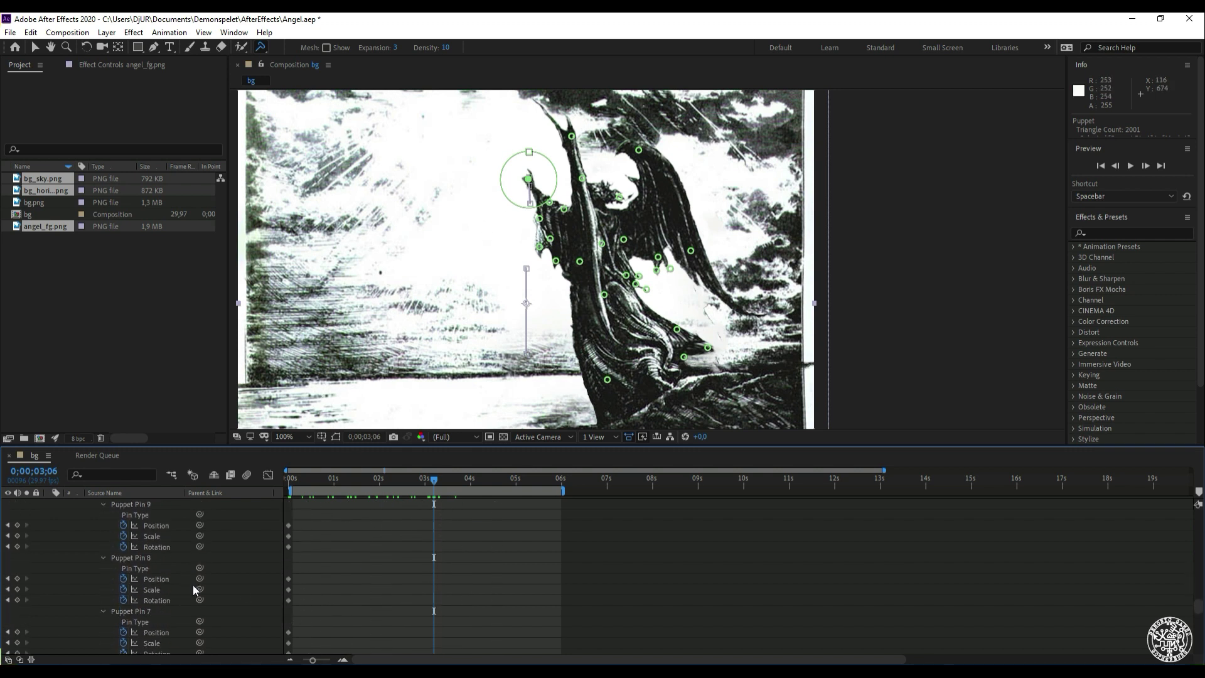
scroll(193, 588, "down", 2)
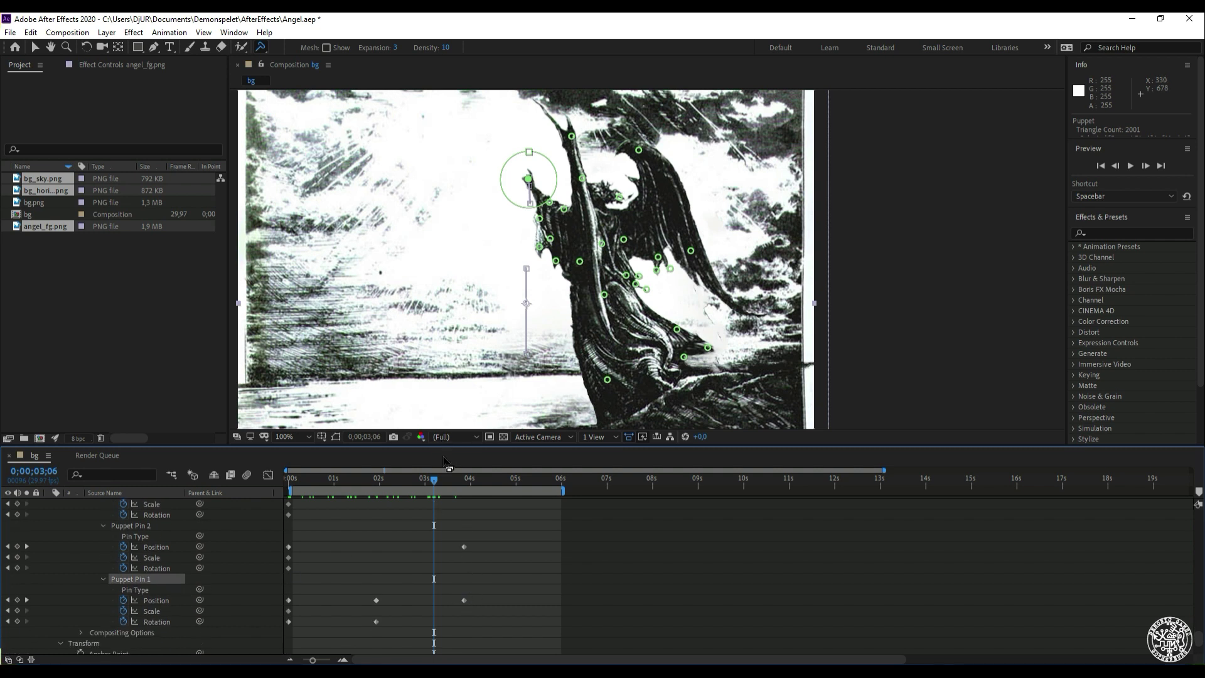
left_click_drag(437, 486, 465, 481)
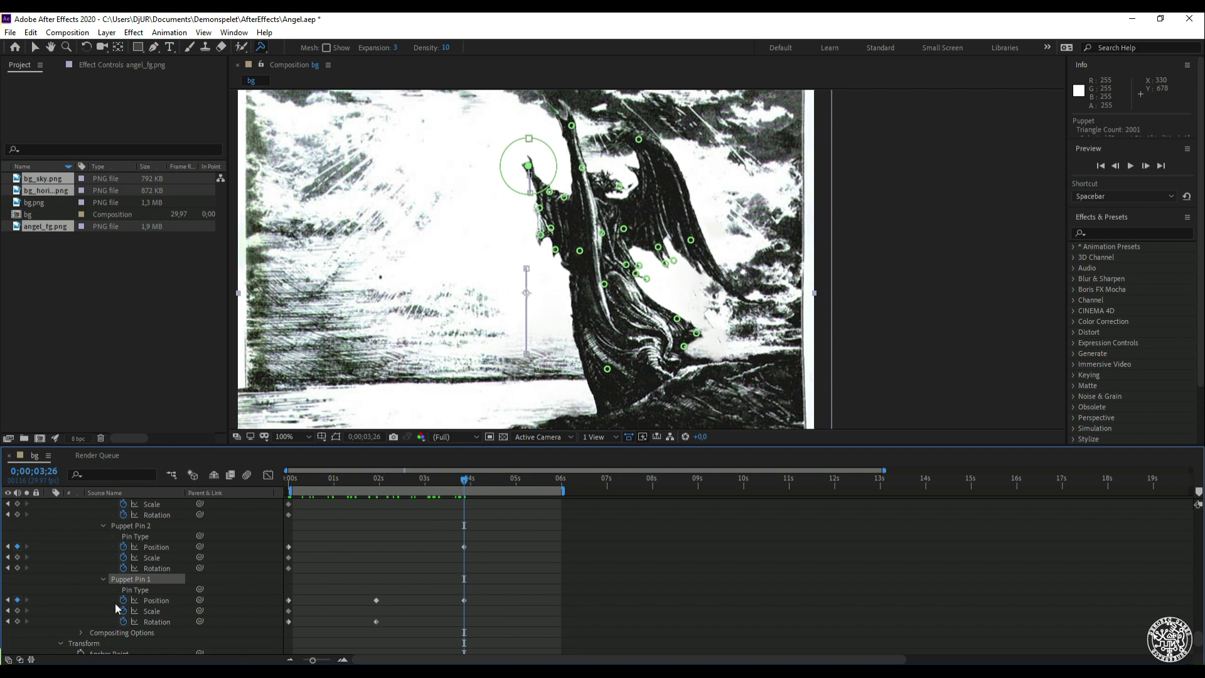
mouse_move(516, 601)
left_mouse_down()
mouse_move(544, 601)
mouse_move(513, 600)
left_mouse_up()
Adjust the raised arm's pins at 0;00;04;28, and shift the hand and forearm pins at 0;00;00;00
left_click_drag(464, 480, 512, 496)
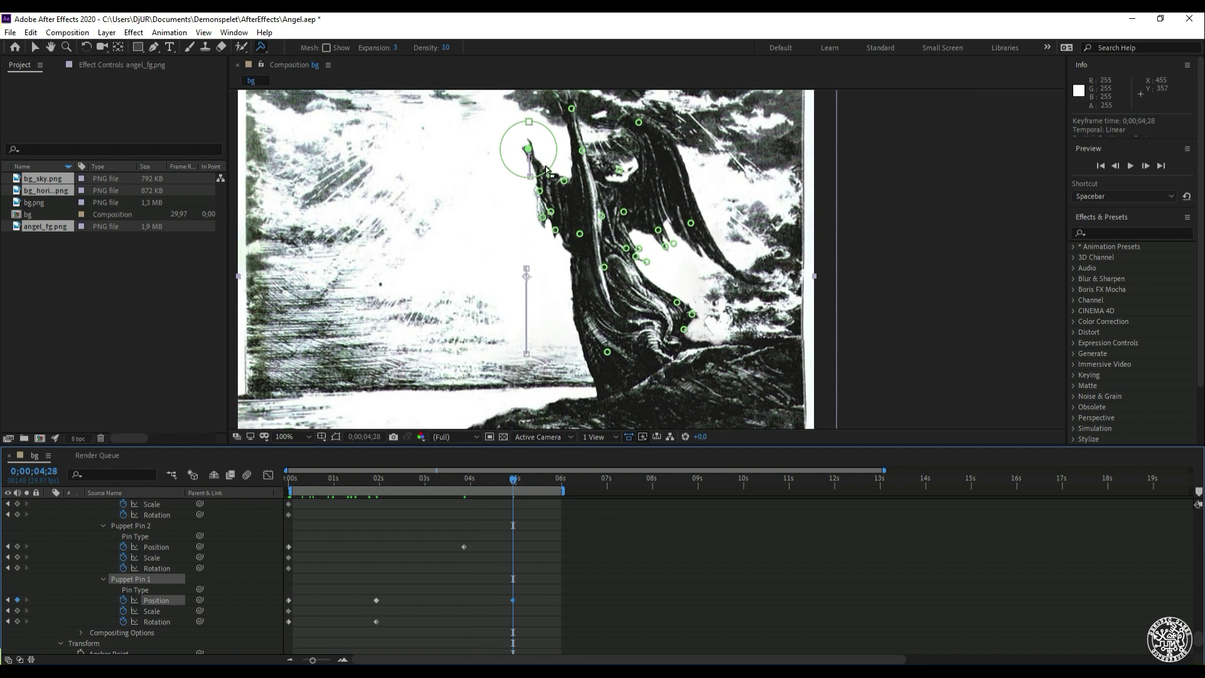
left_click_drag(527, 148, 535, 182)
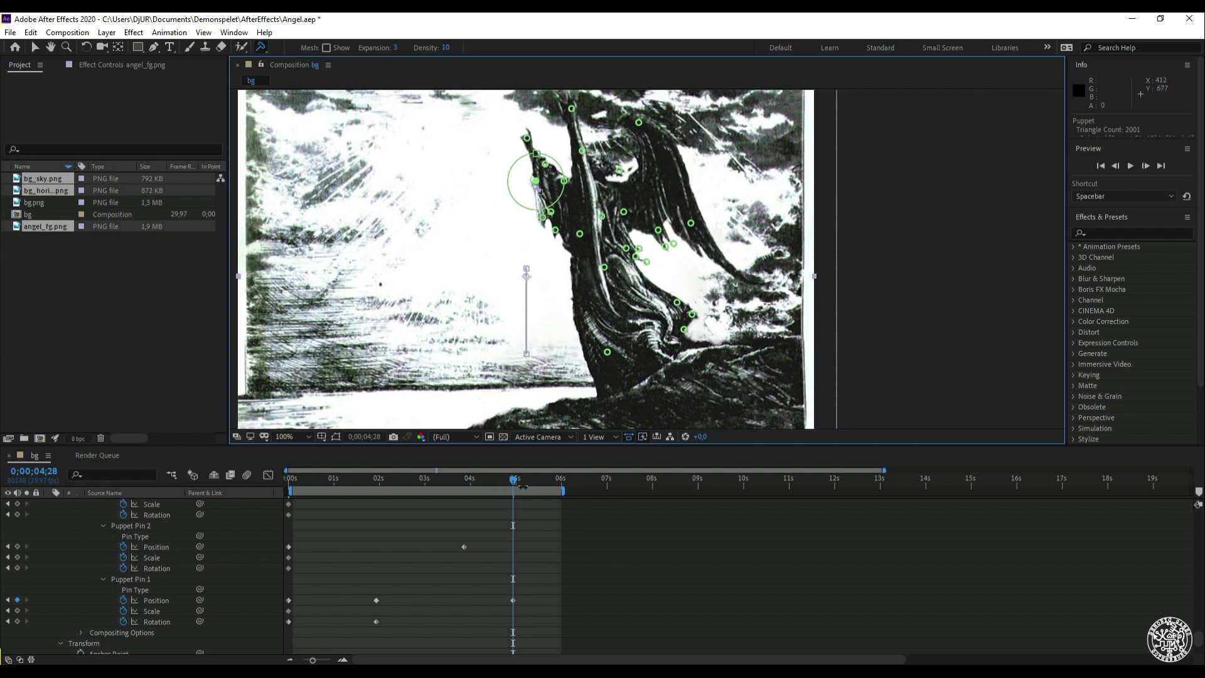
left_click_drag(523, 487, 254, 541)
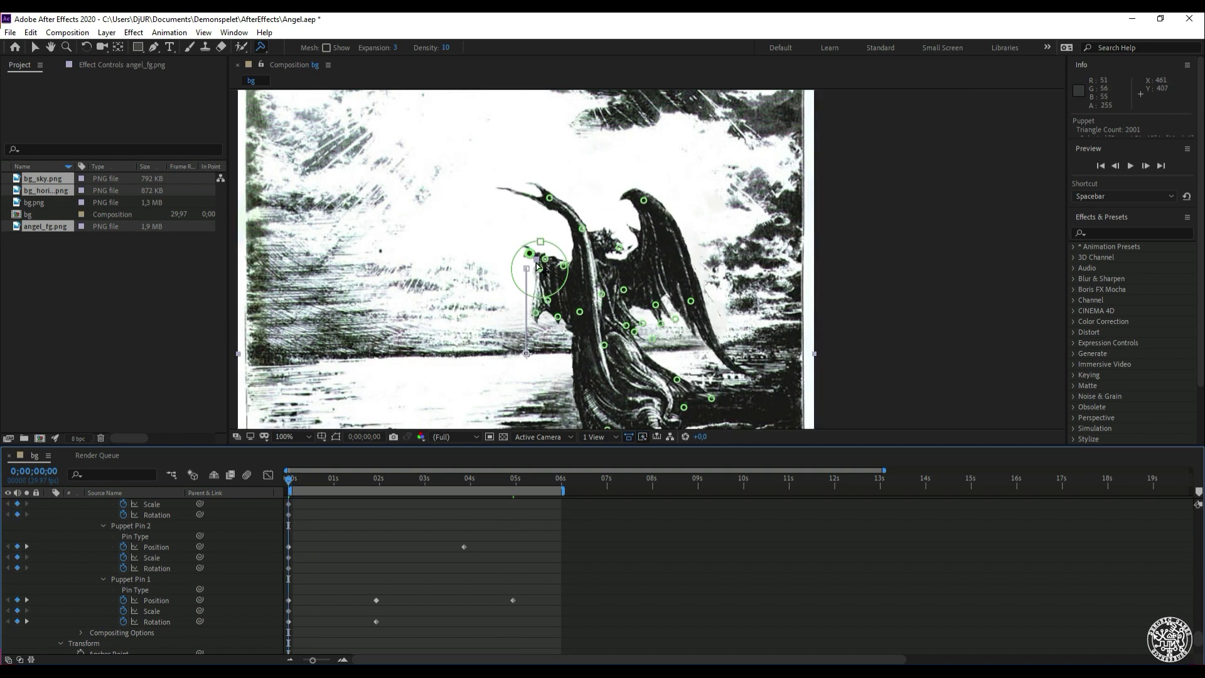
mouse_move(542, 271)
left_mouse_down()
mouse_move(539, 281)
mouse_move(544, 269)
mouse_move(524, 262)
mouse_move(560, 268)
left_mouse_up()
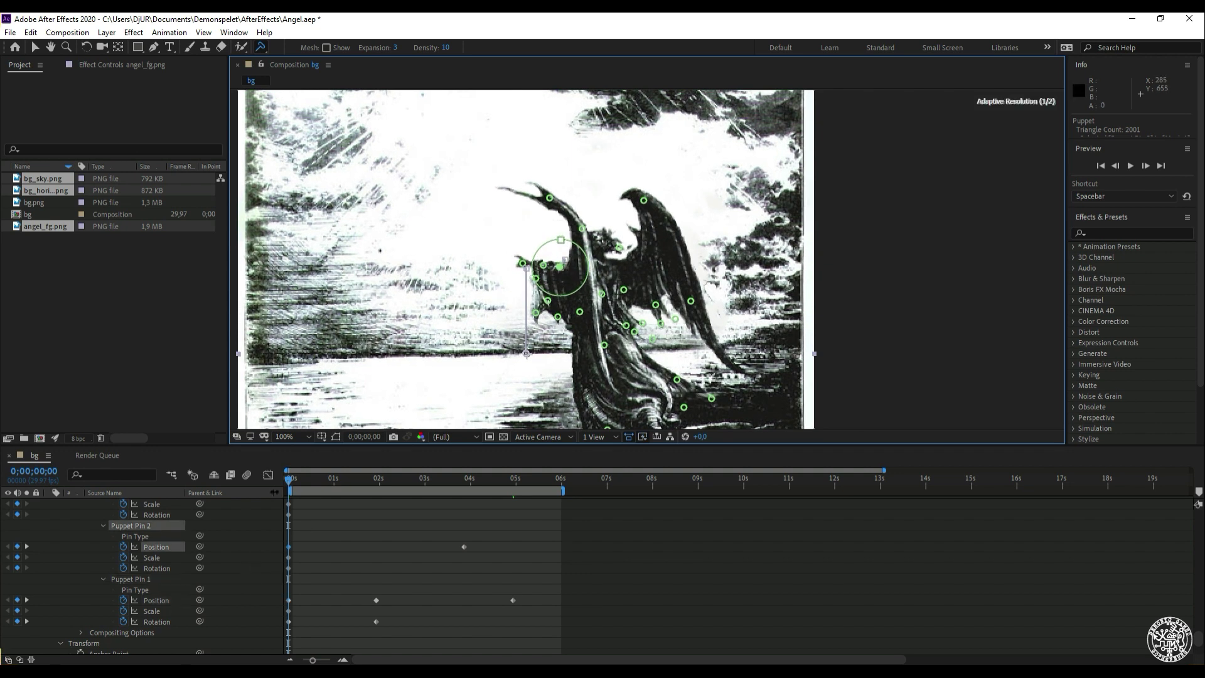
Preview the animation, raise the hanging sleeve's tip pin in two keyframes, the second at 0;00;04;02, and return to the start
left_click_drag(296, 476, 555, 445)
key("space")
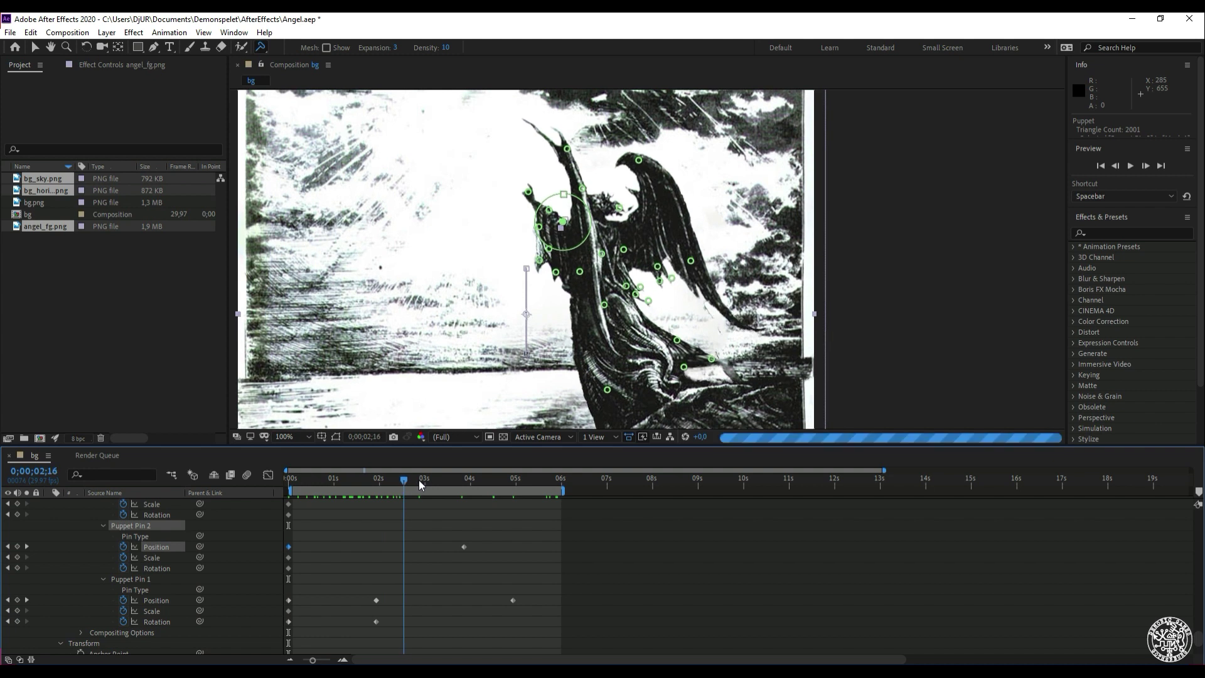
key("space")
left_click_drag(541, 259, 541, 248)
left_click(451, 472)
left_click(474, 472)
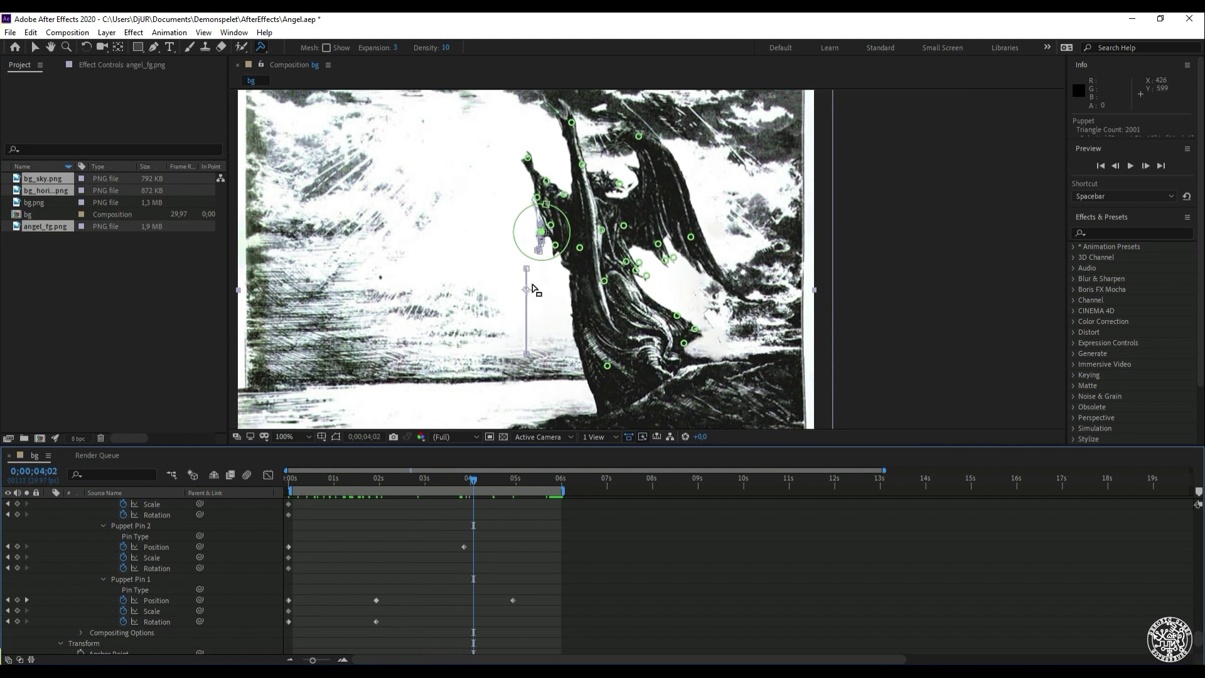
left_click(540, 234)
left_click_drag(543, 235, 539, 221)
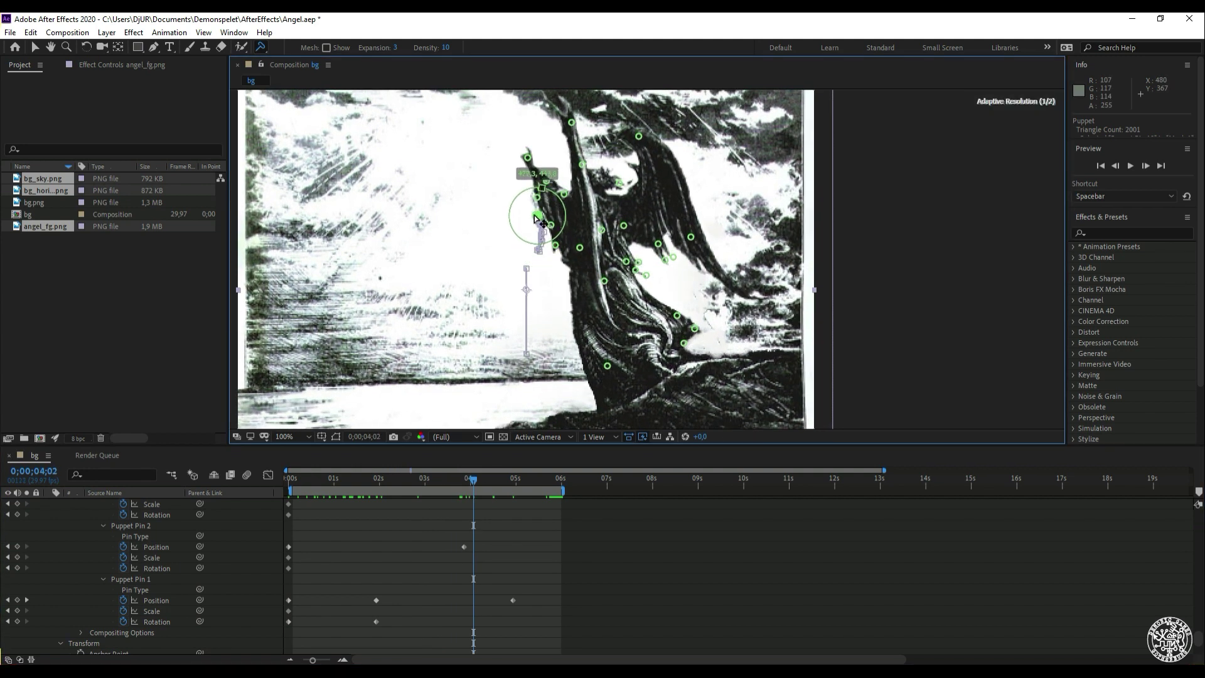
left_click_drag(473, 479, 424, 479)
left_click_drag(348, 496, 234, 504)
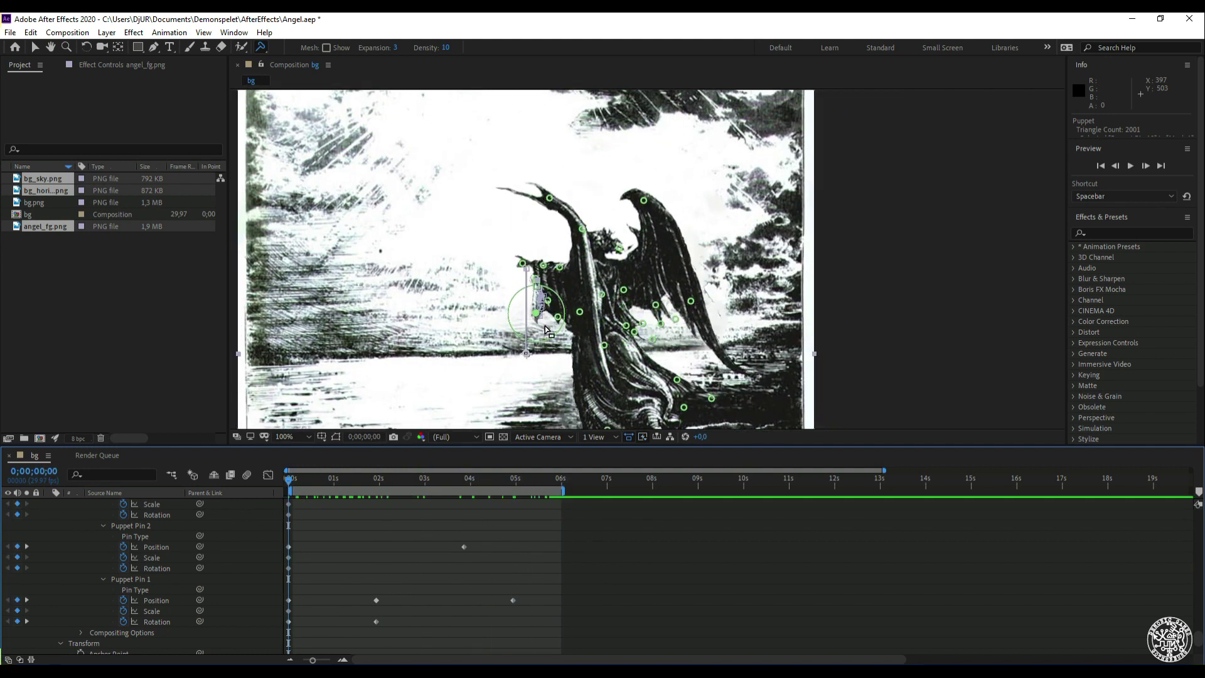
Add the bg composition to the render queue and open its output file selection
scroll(612, 333, "down", 2)
left_click_drag(612, 332, 628, 265)
scroll(635, 282, "down", 2)
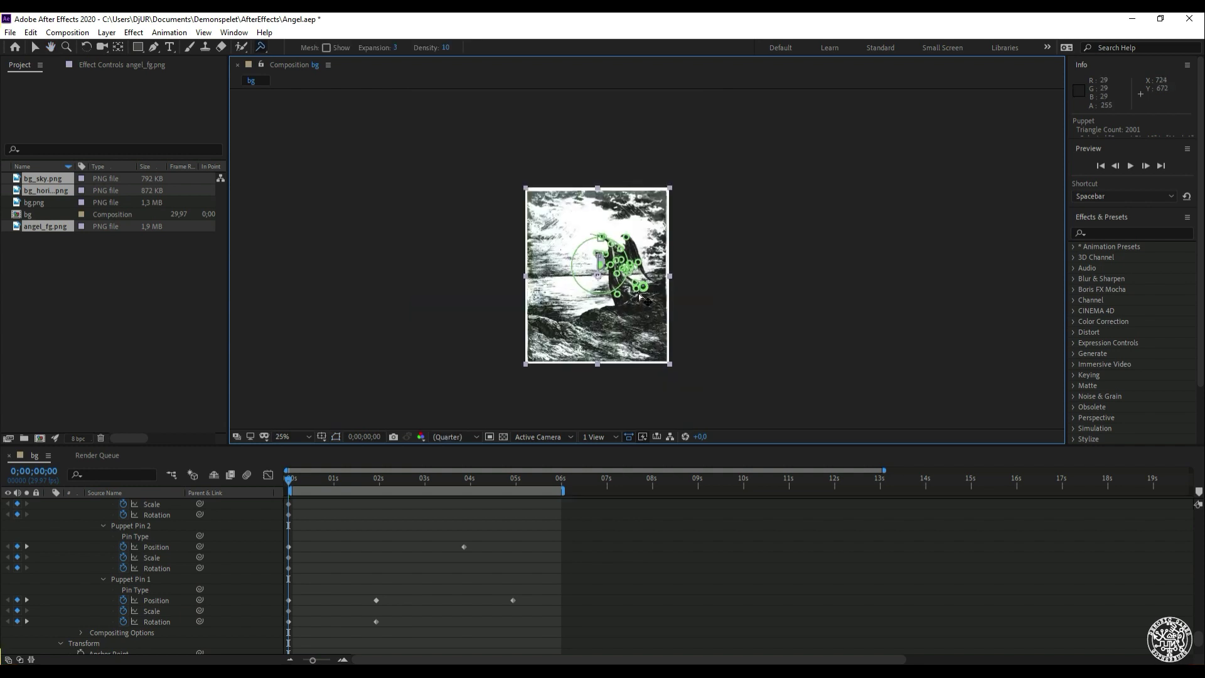
scroll(642, 307, "up", 2)
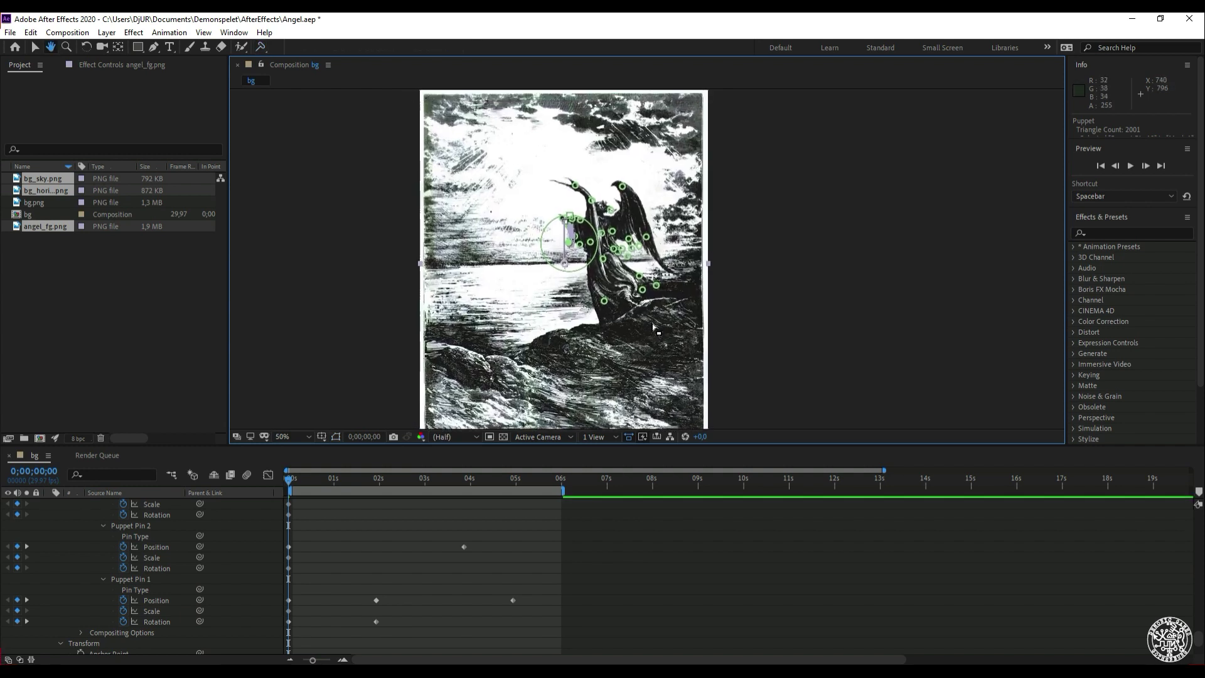
left_click(12, 33)
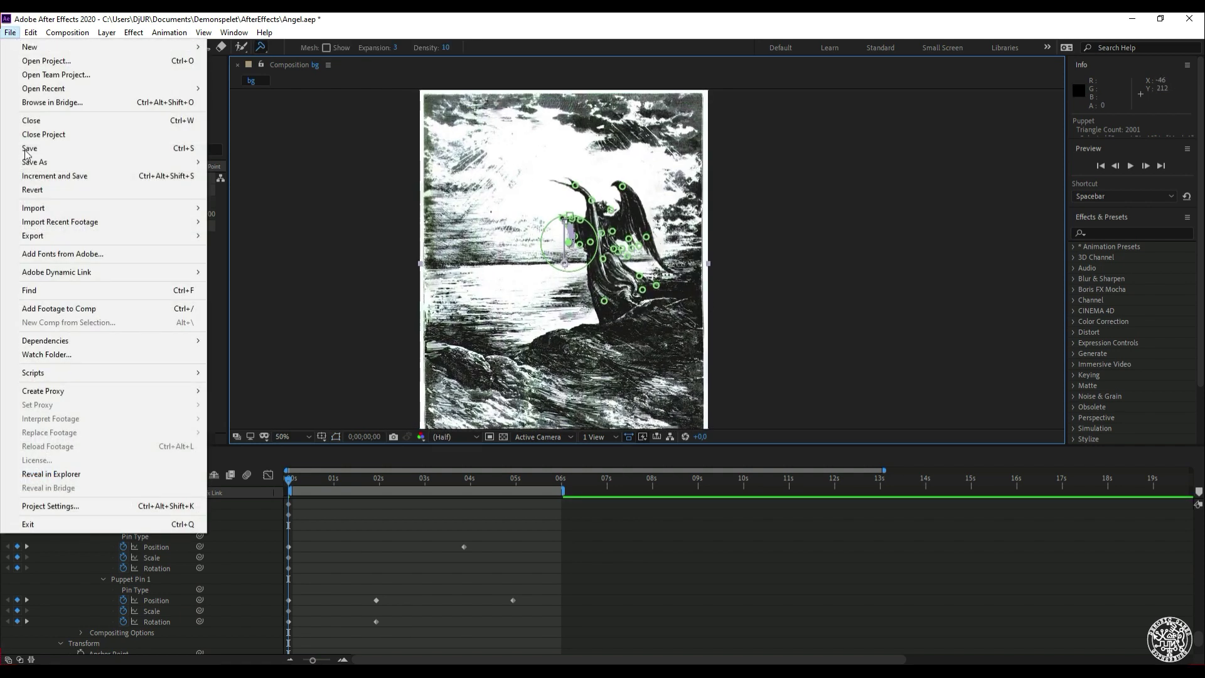
mouse_move(179, 236)
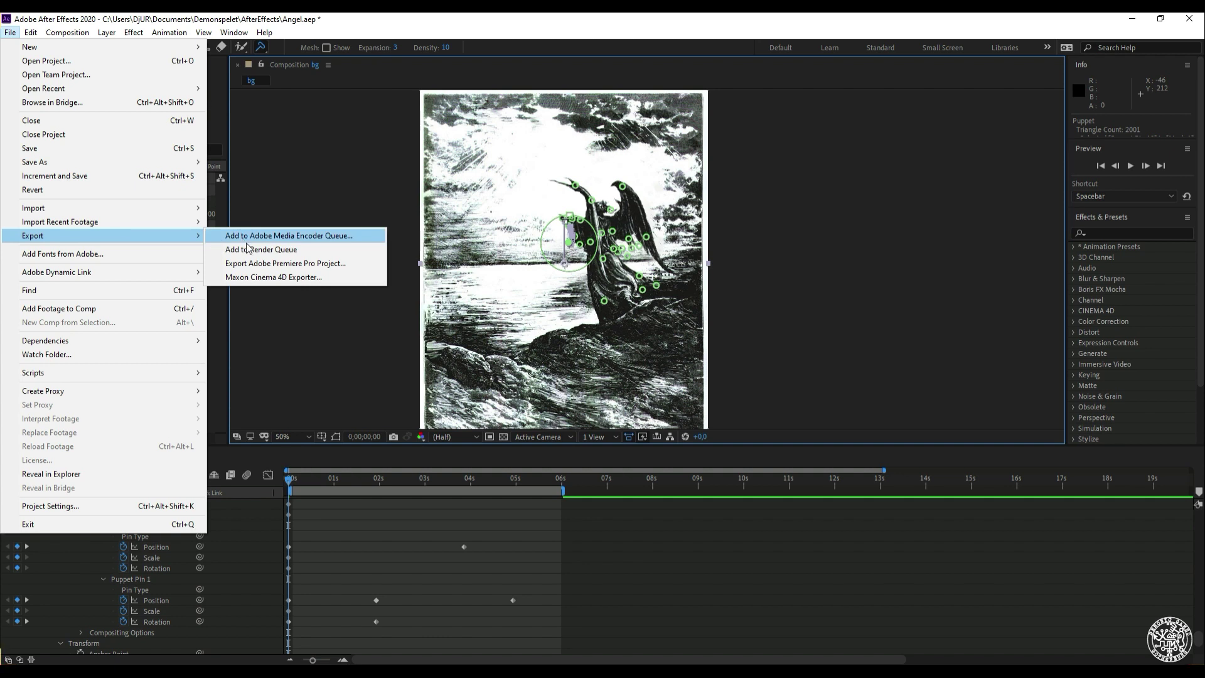
left_click(260, 249)
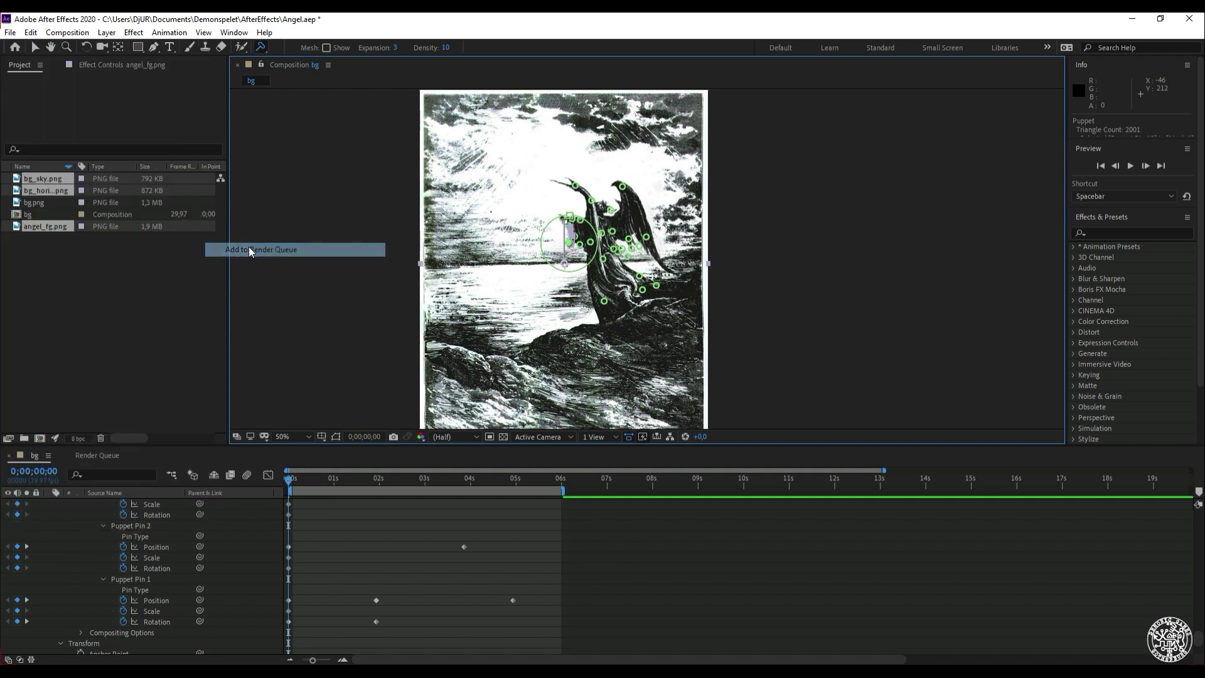
left_click(98, 457)
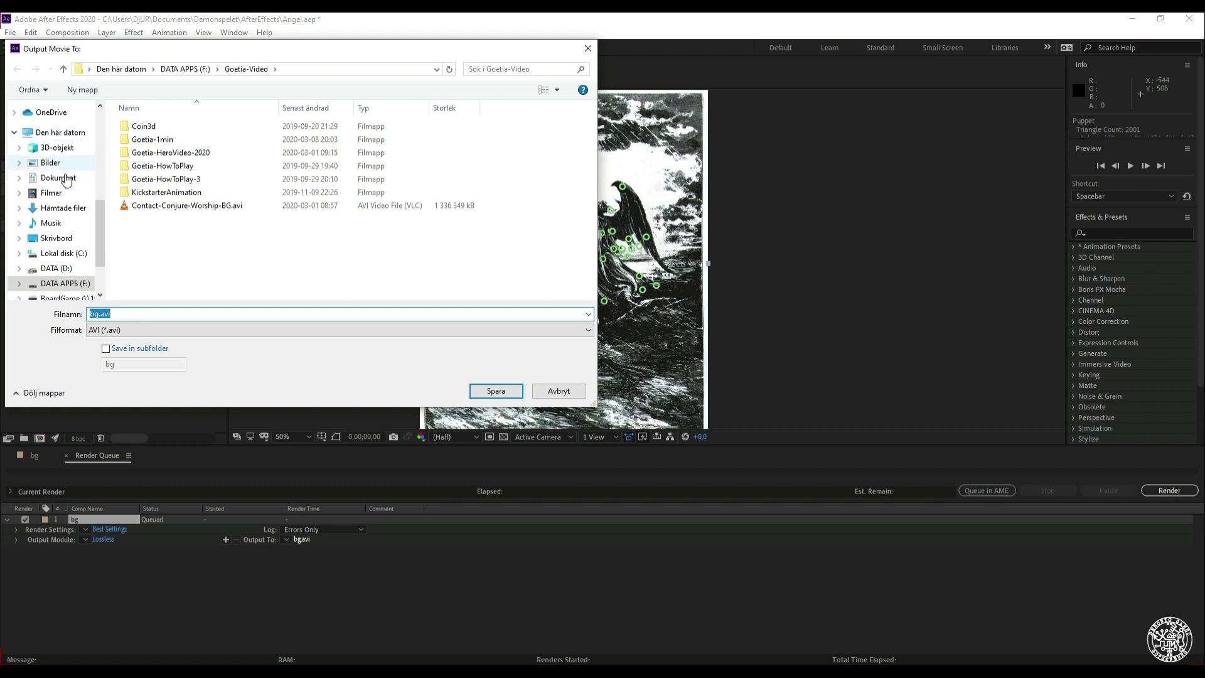
Save the render output as AngelAmim in the desktop's ArtWorkTutorial folder and render the bg composition
left_click(55, 239)
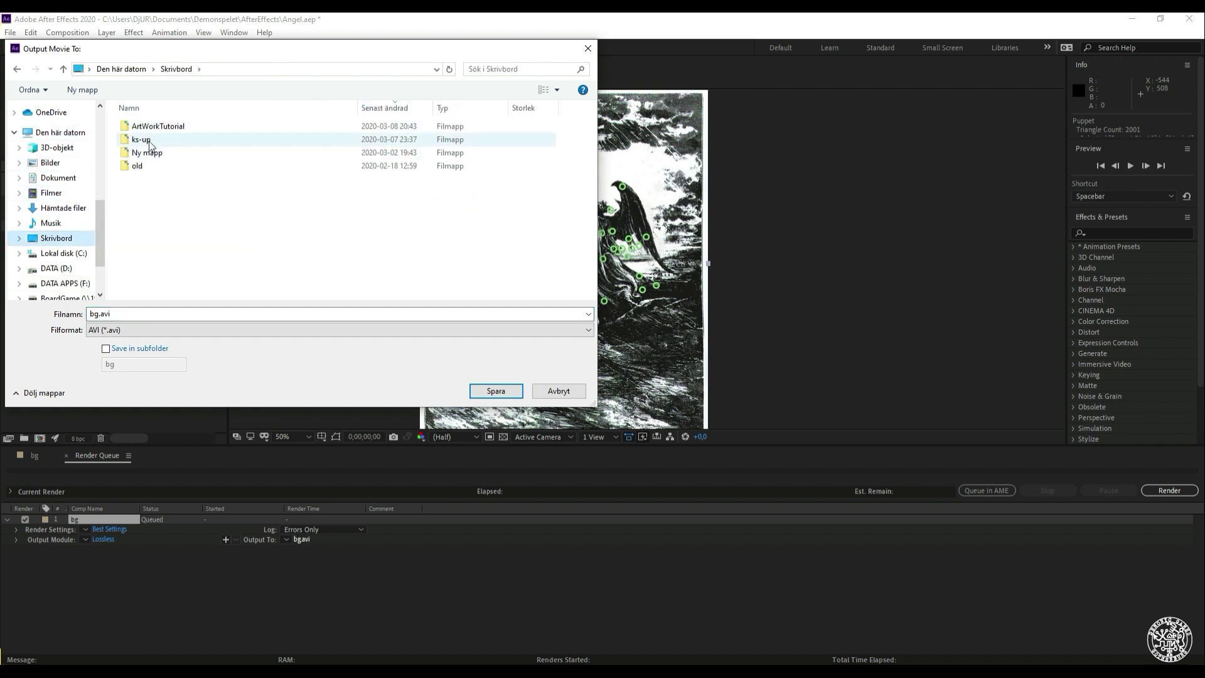
double_click(168, 127)
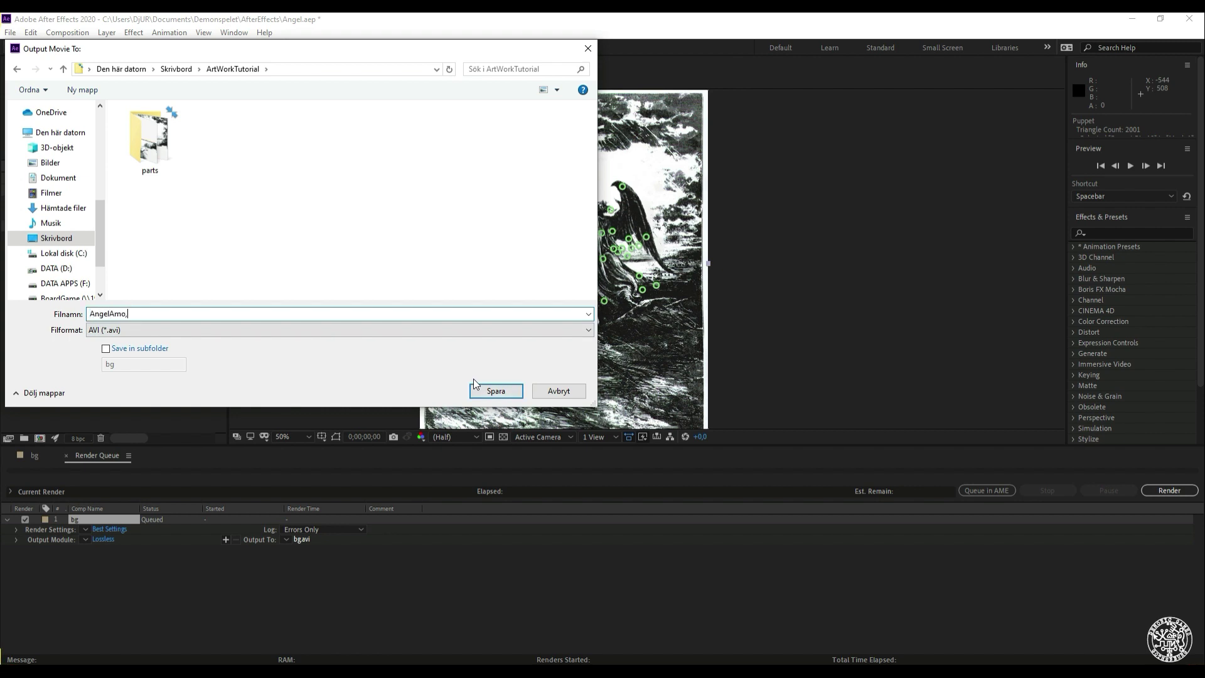
key("Tab")
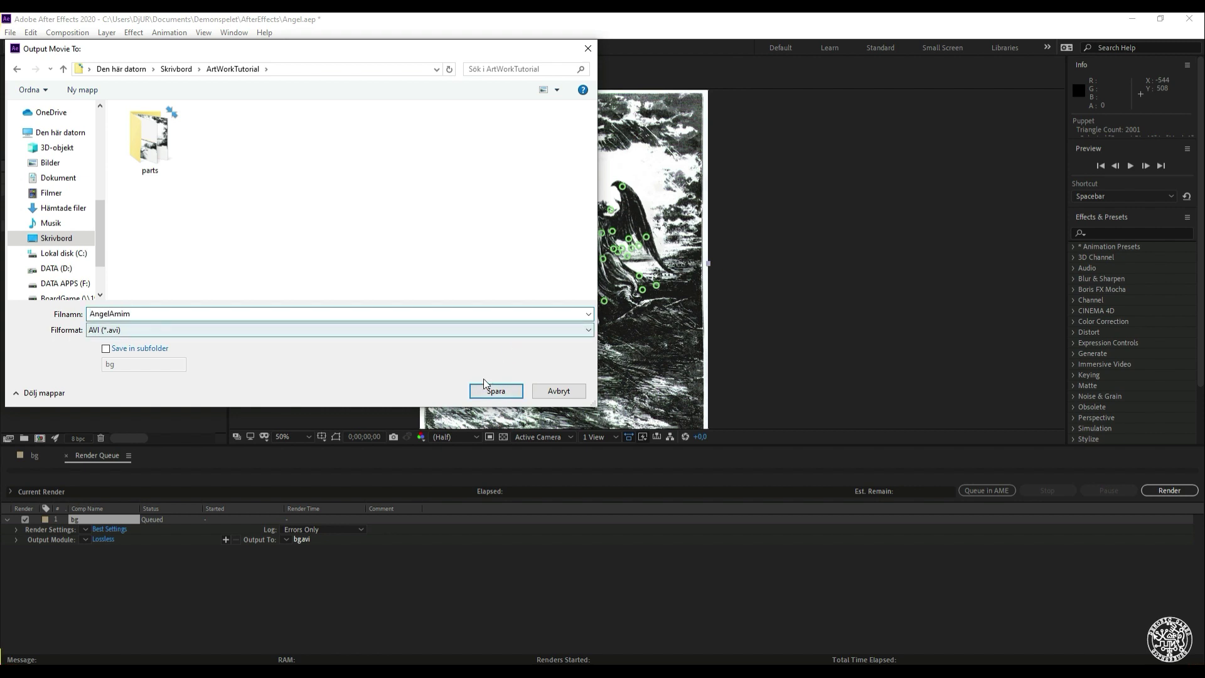
left_click(495, 391)
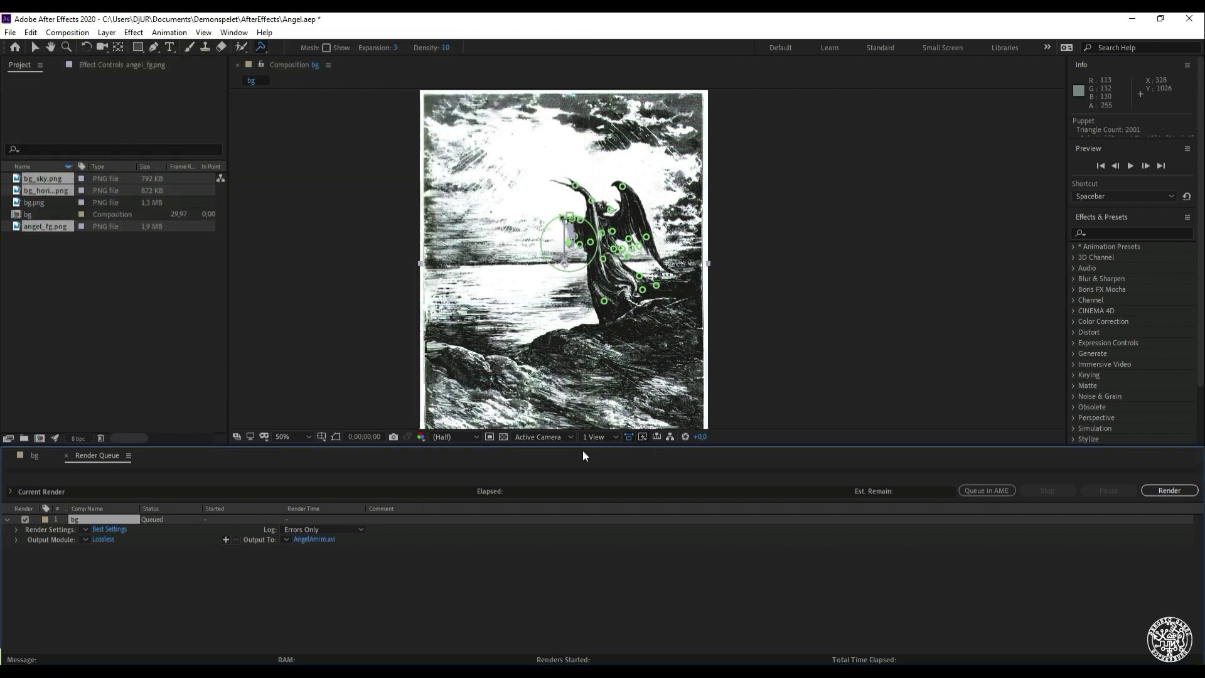
left_click(1190, 493)
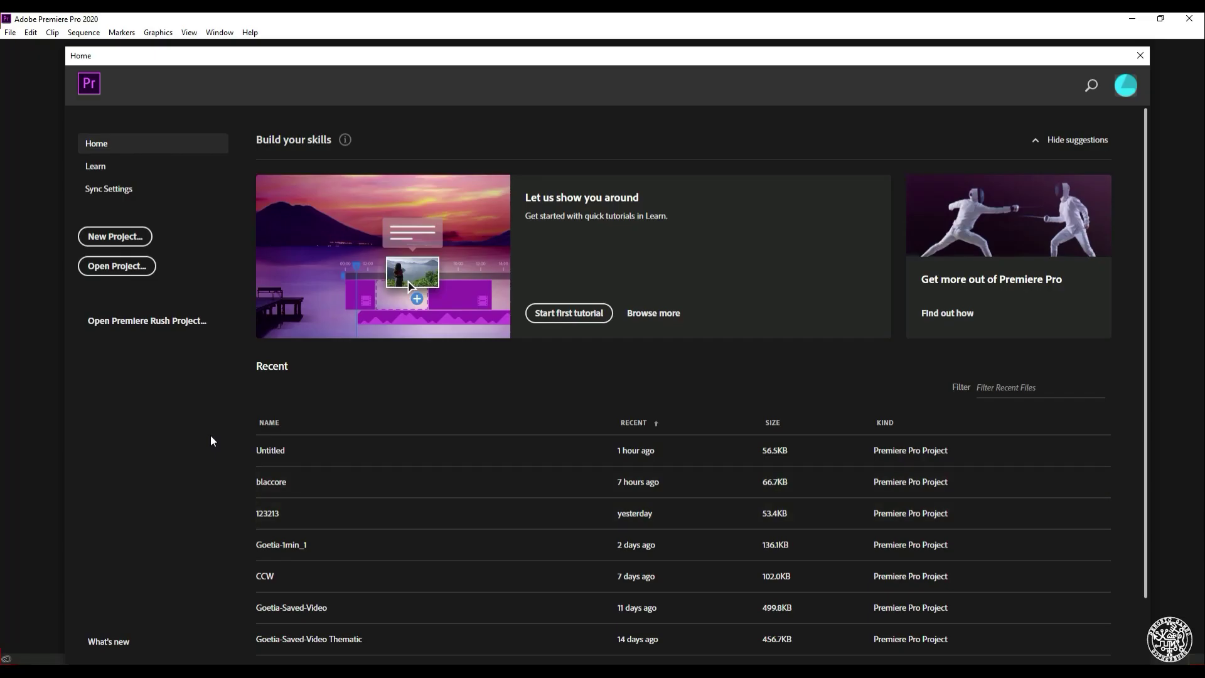
In Adobe Premiere Pro, create a new project named Angel
left_click(128, 239)
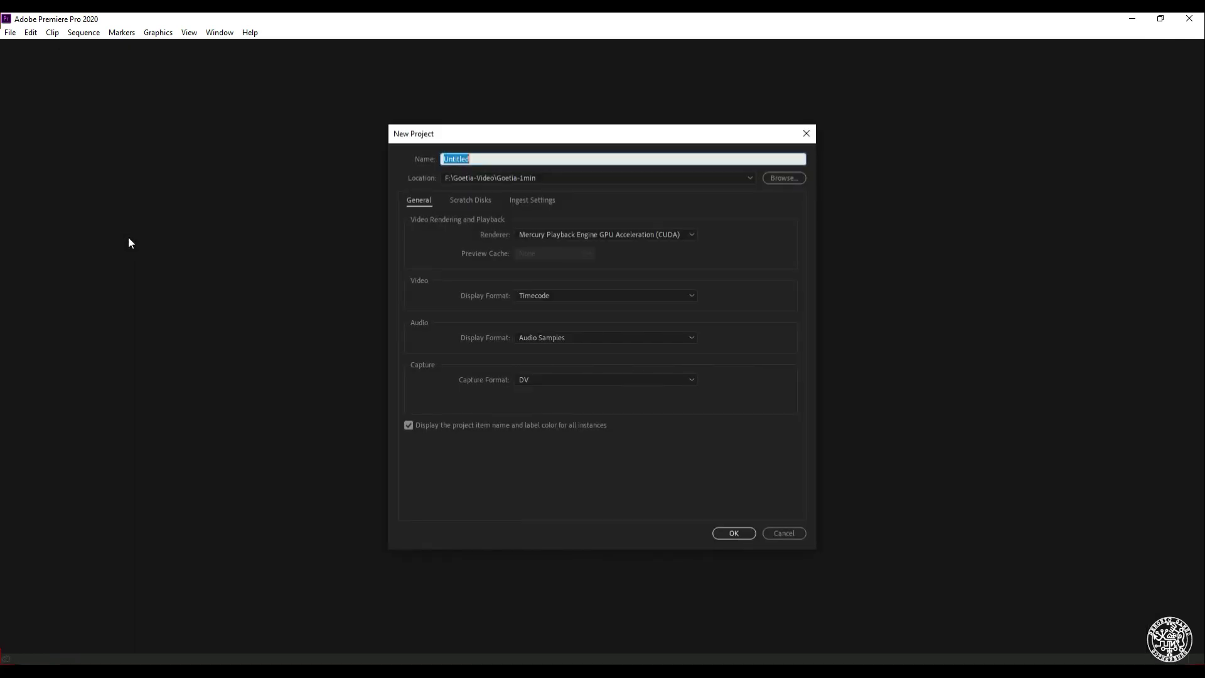
type("Angel")
key("Return")
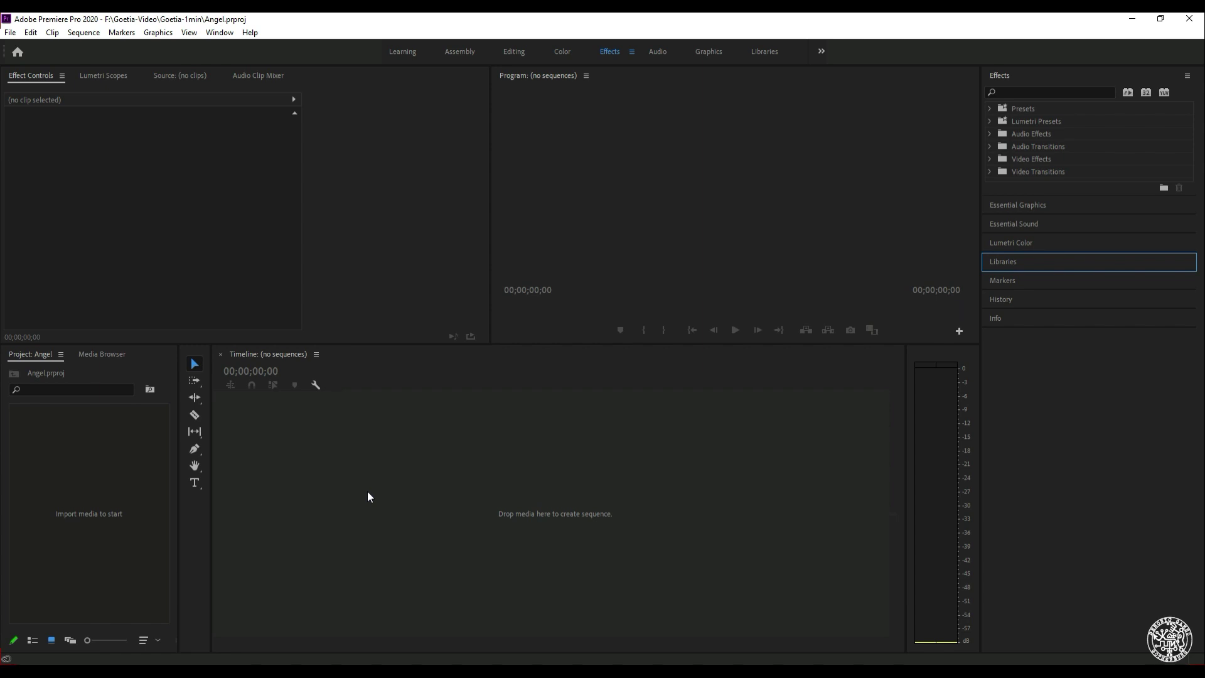
Import AngelAmim.avi from the ArtWorkTutorial folder into the project and create a sequence from the clip
left_click(106, 671)
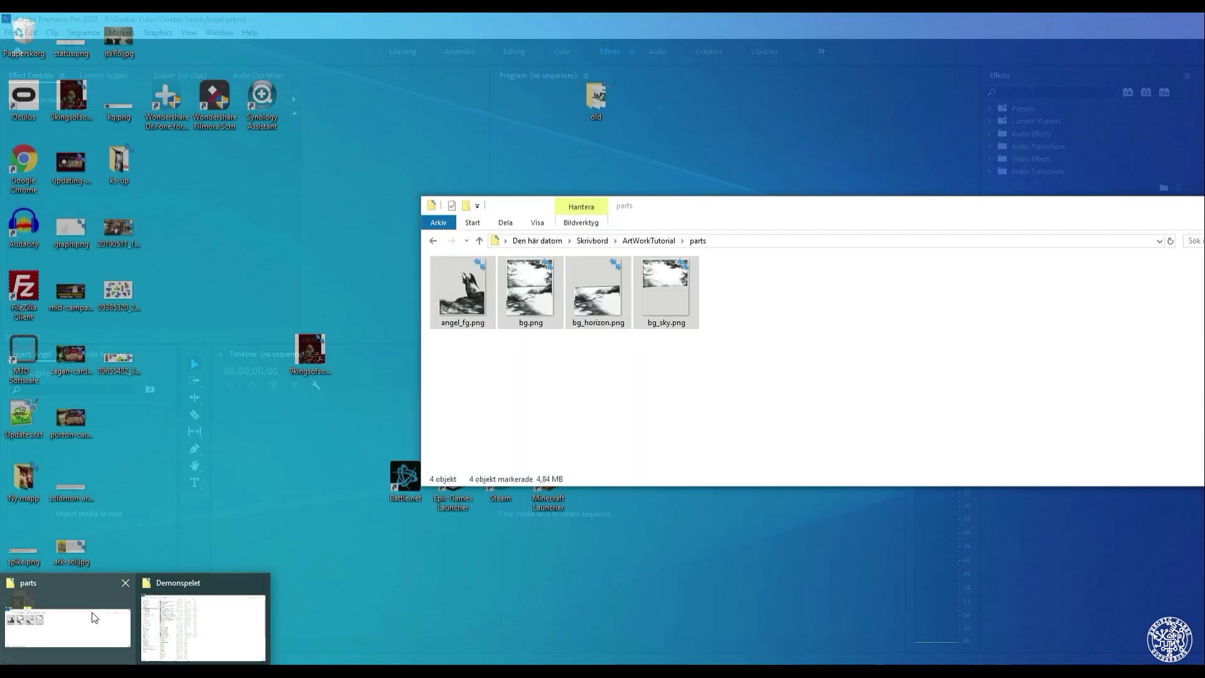
left_click(92, 620)
left_click(667, 243)
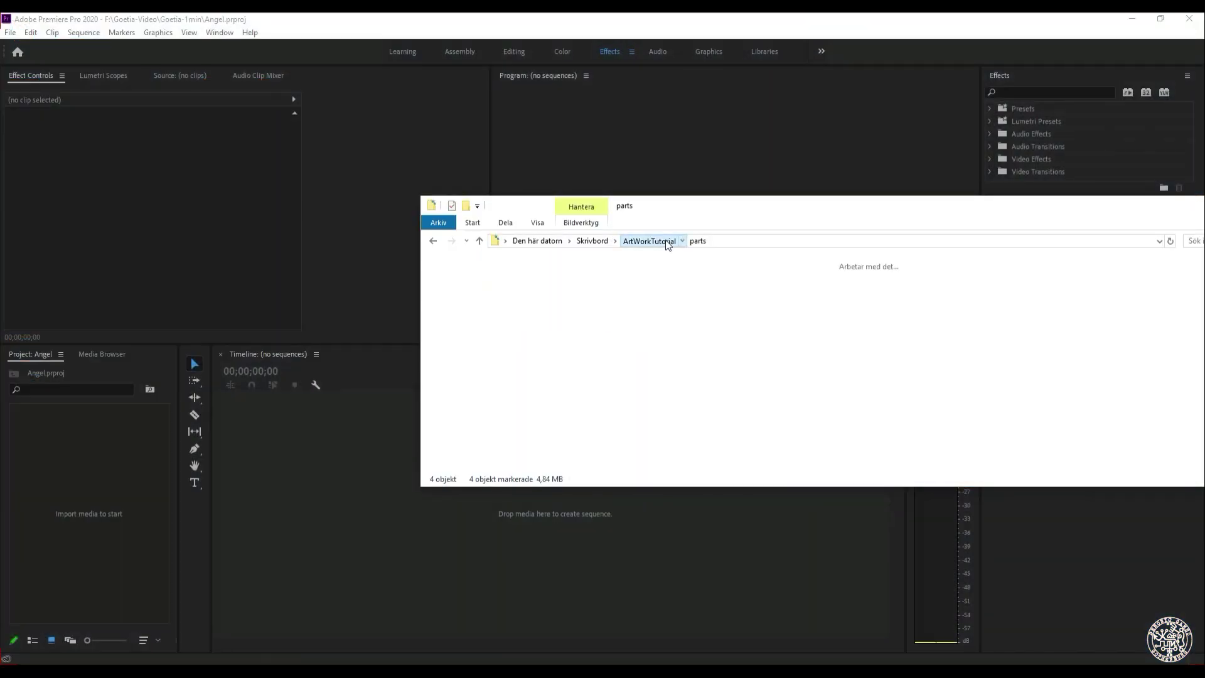
left_click(538, 314)
left_click(544, 351)
left_click(531, 295)
left_click_drag(531, 295, 115, 508)
left_click(110, 483)
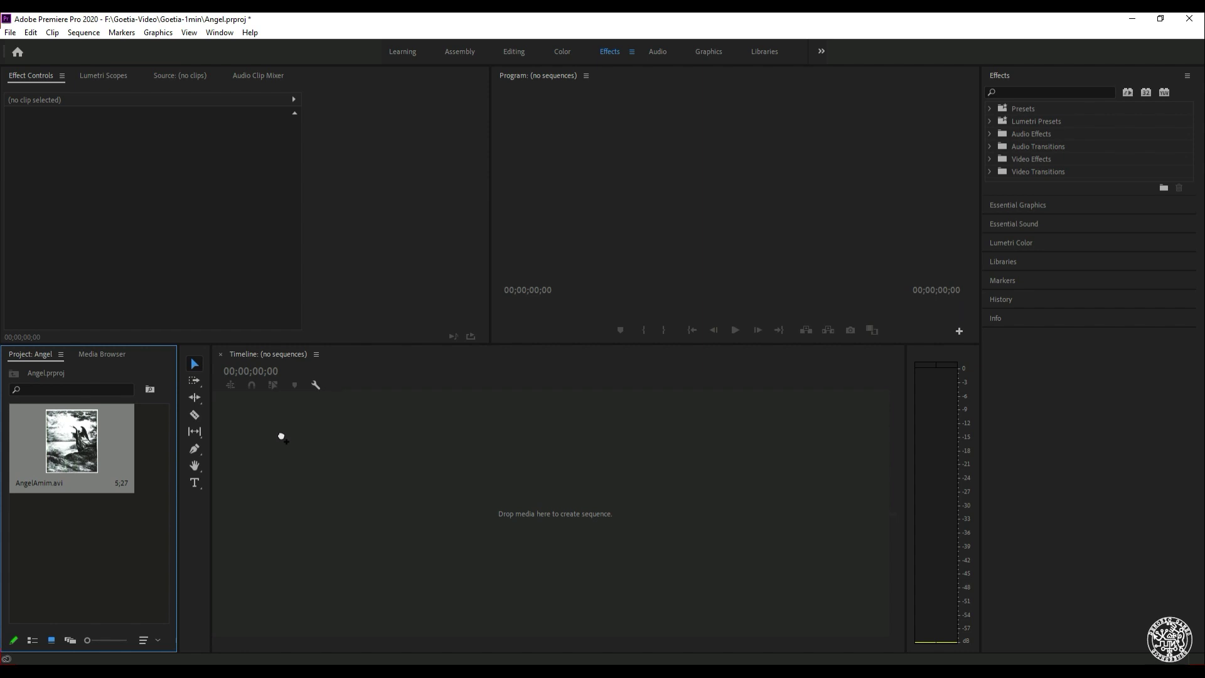
left_click_drag(281, 436, 281, 434)
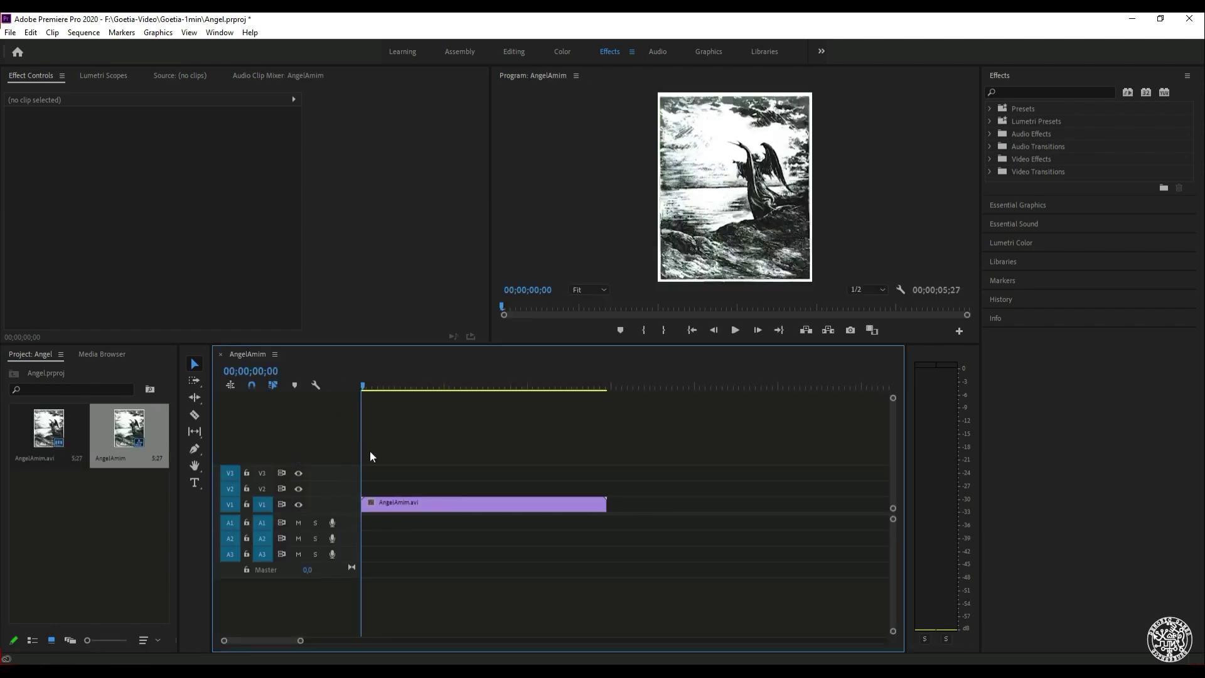
Open the media export settings for the AngelAmim sequence and keep H.264 as the format
left_click(12, 32)
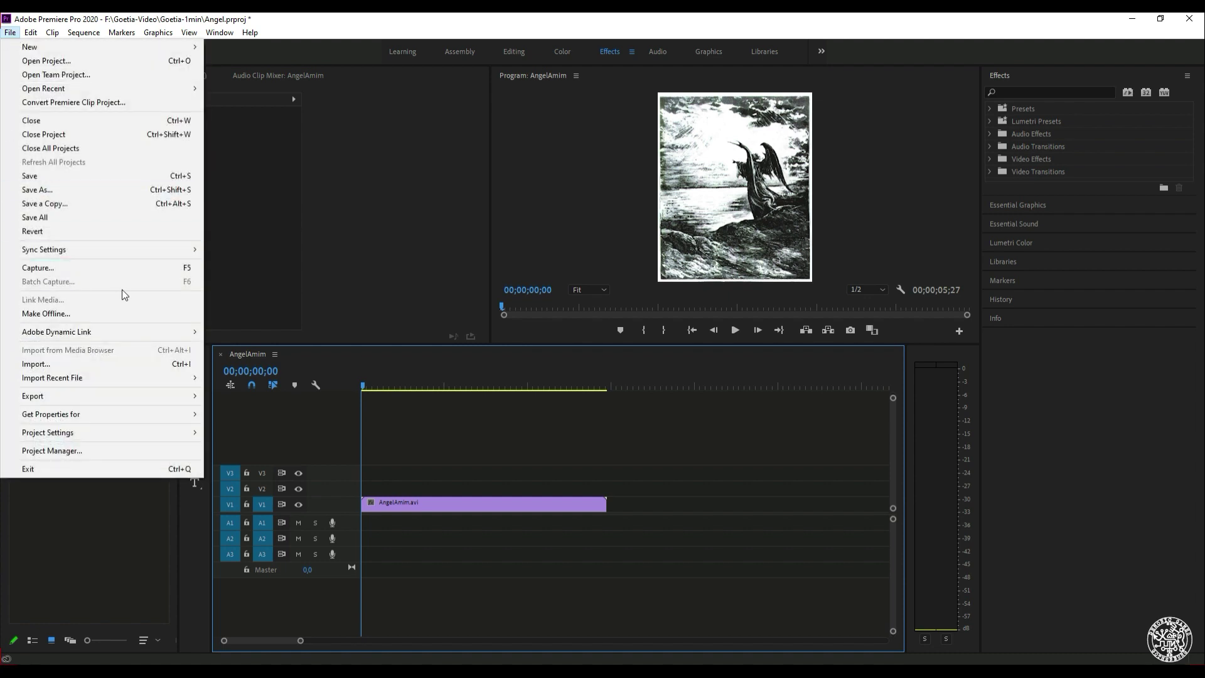
left_click(507, 383)
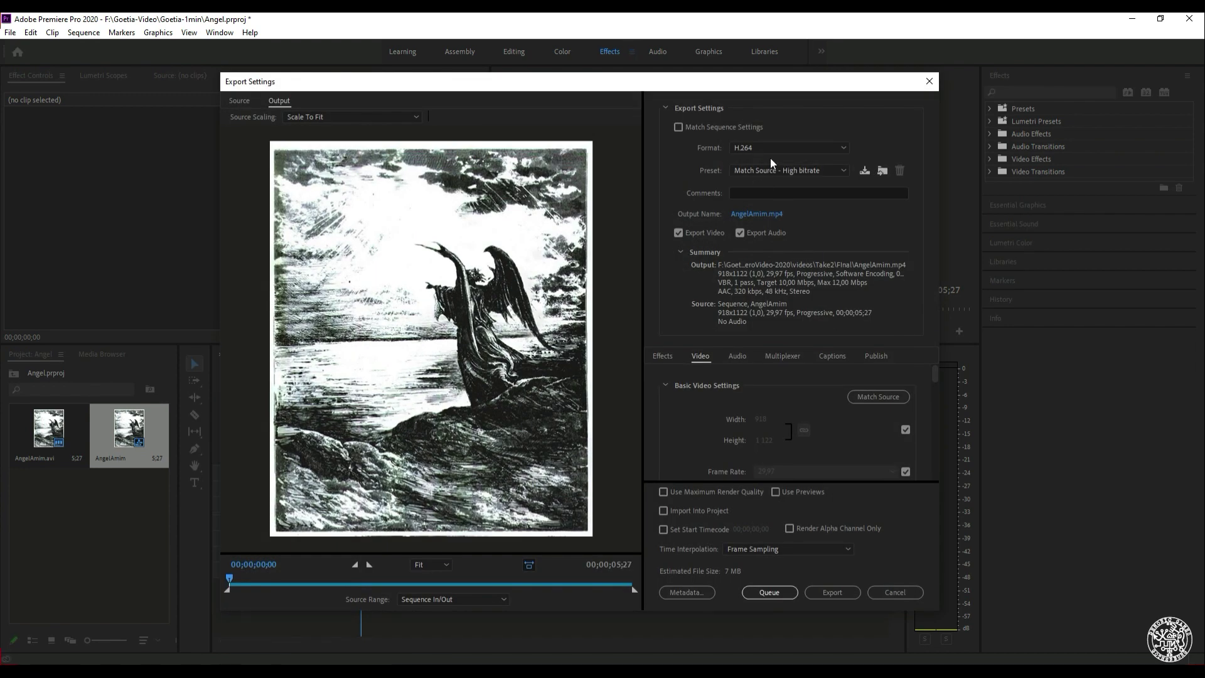
left_click(818, 148)
left_click(821, 148)
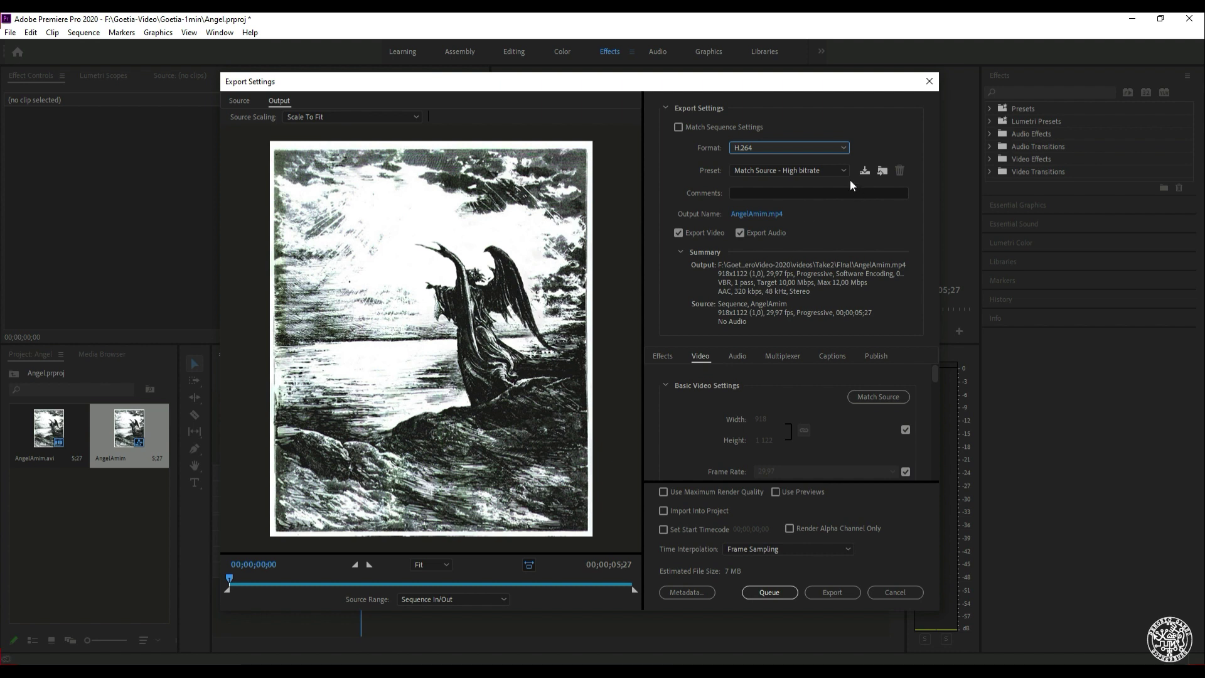
Try the Facebook 1080p Full HD export preset and switch back to Match Source - High bitrate
left_click(823, 170)
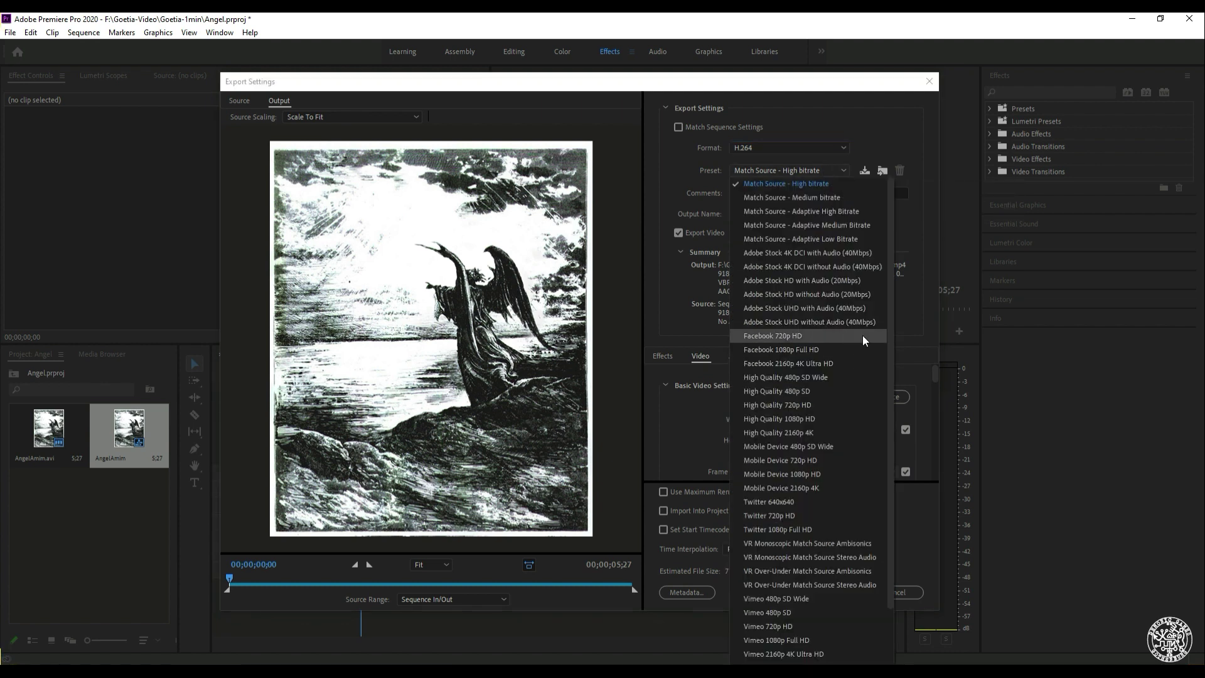
left_click(820, 167)
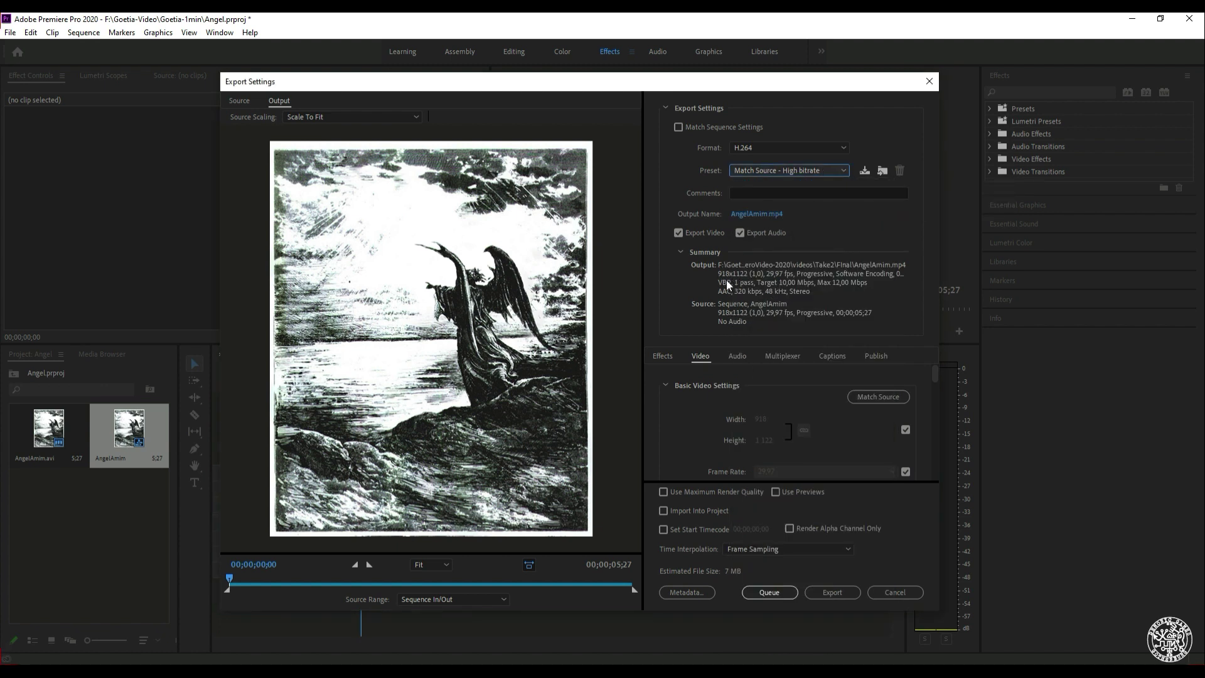
left_click(809, 174)
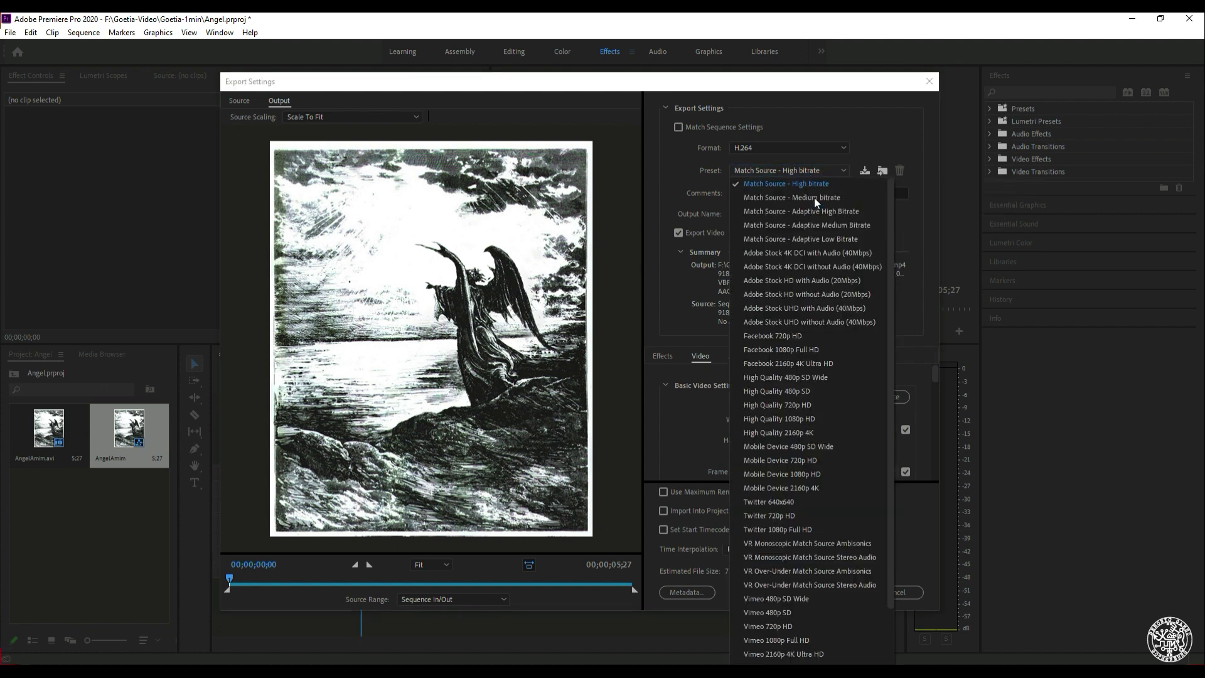
left_click(846, 347)
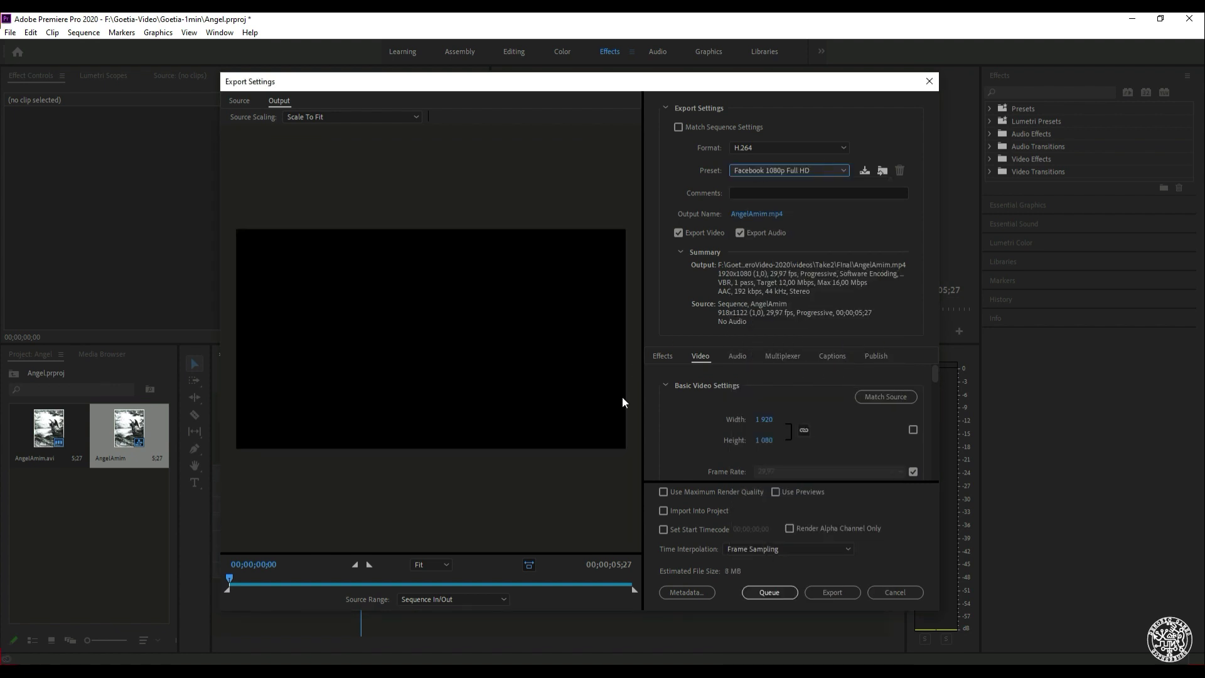
left_click(800, 174)
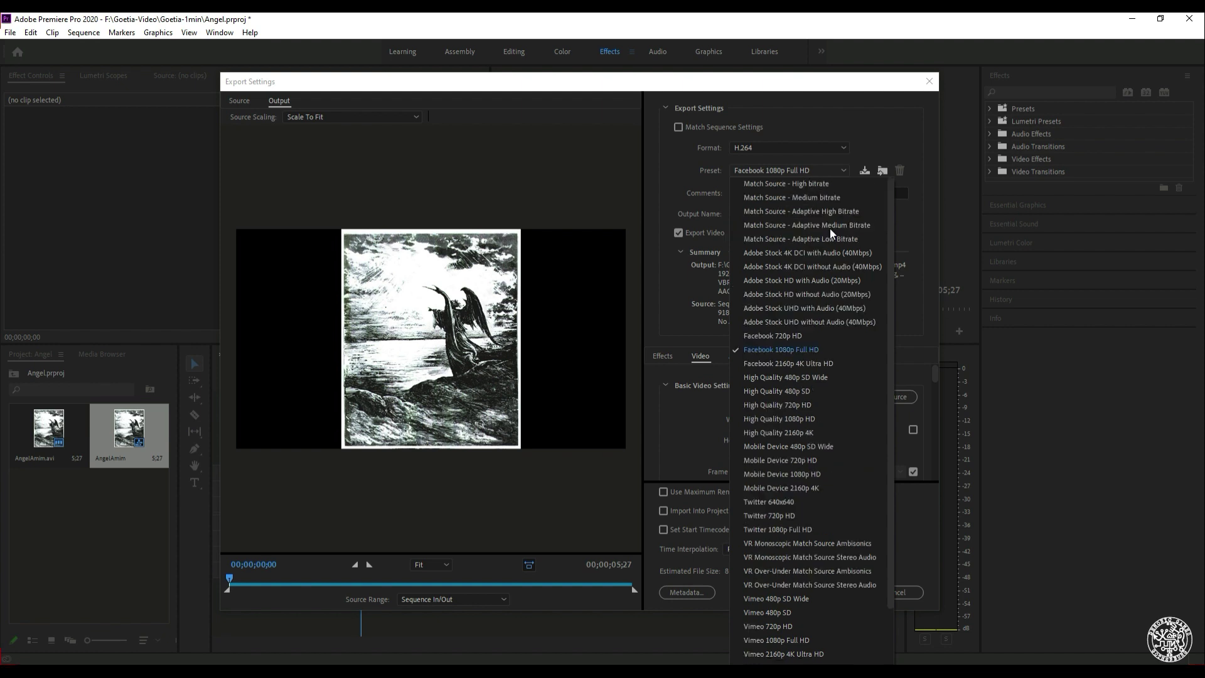
left_click(824, 186)
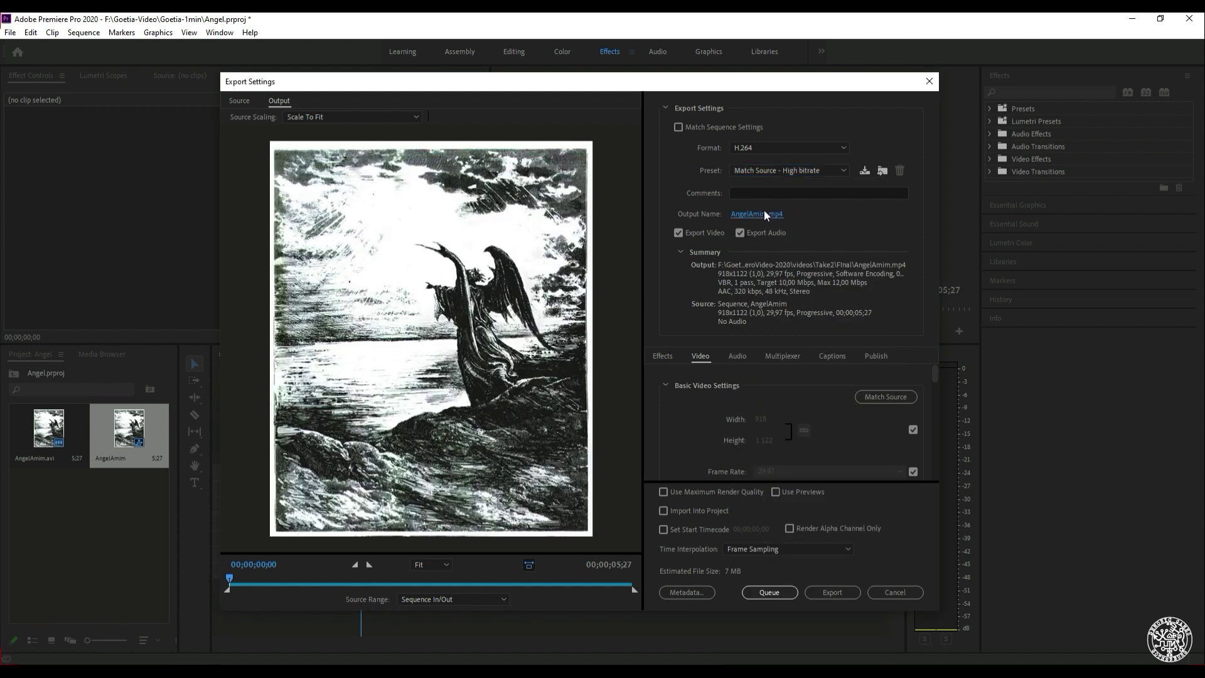
Set the output file to AngelAmim.mp4 in the desktop's ArtWorkTutorial folder and export the video
left_click(756, 214)
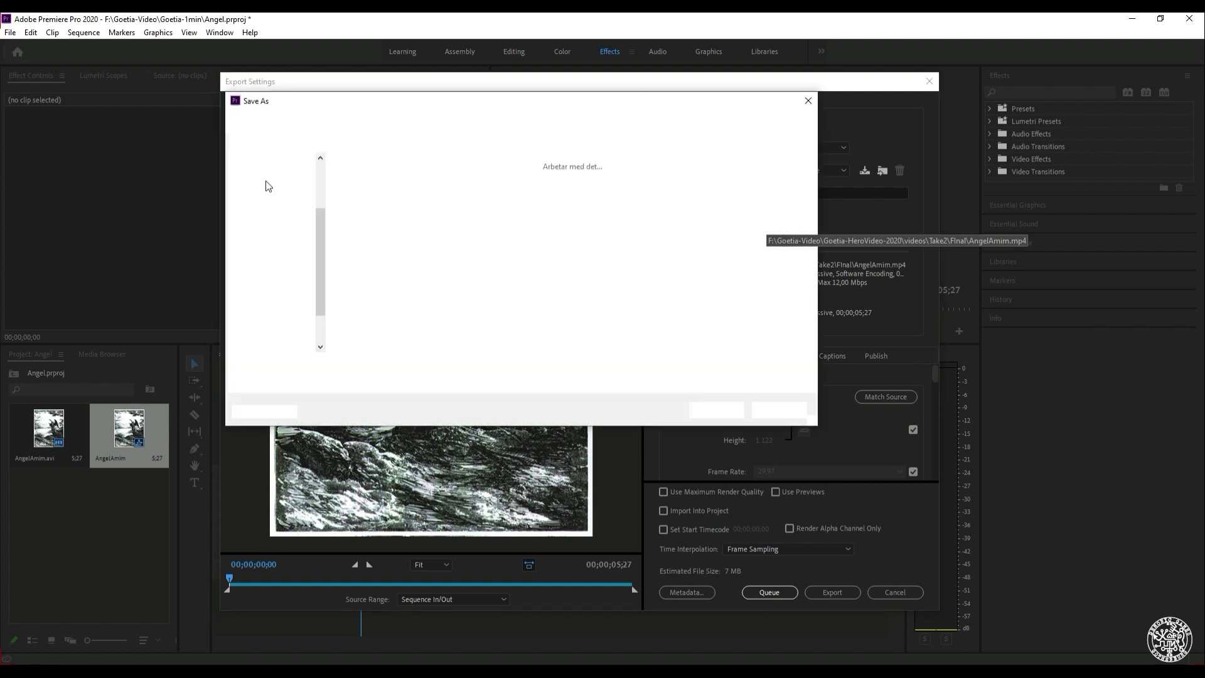
scroll(325, 181, "up", 5)
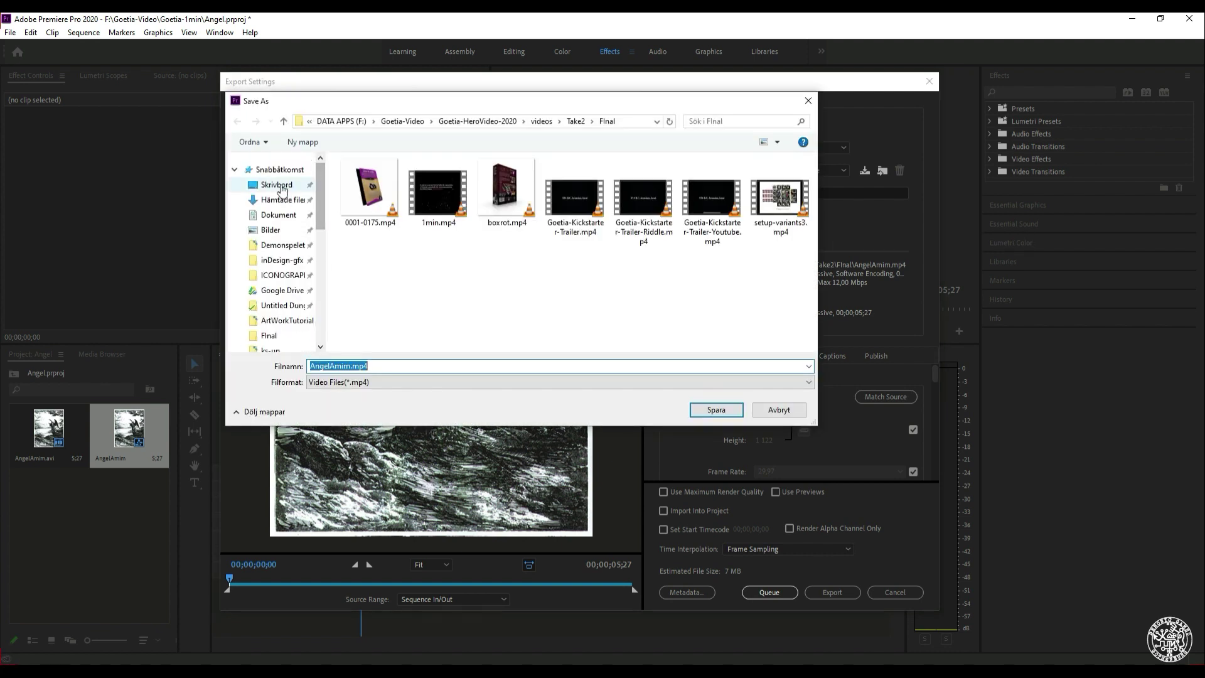
left_click(276, 184)
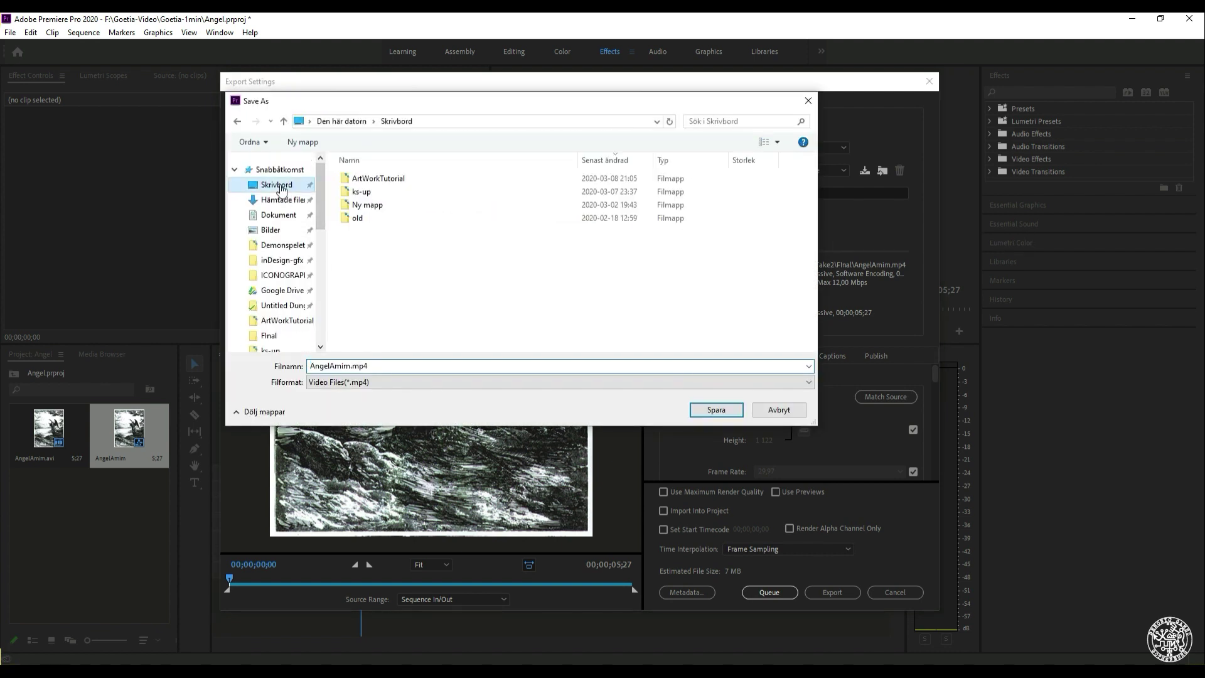
double_click(396, 181)
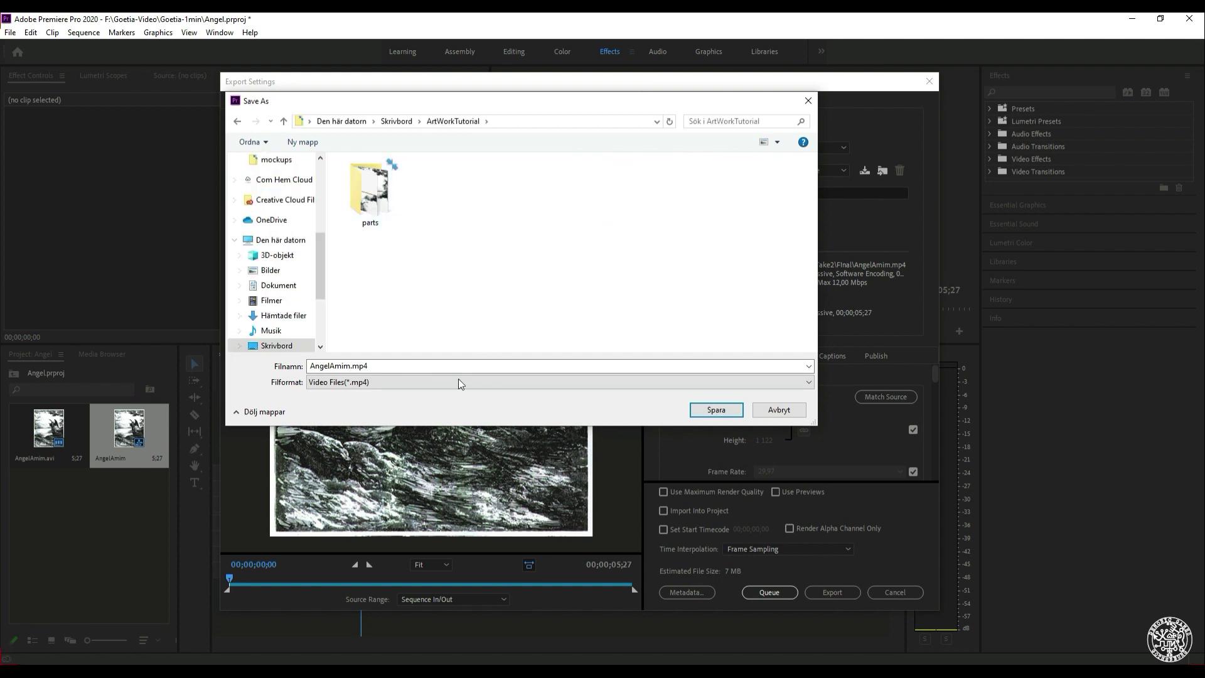
left_click(735, 412)
left_click(834, 594)
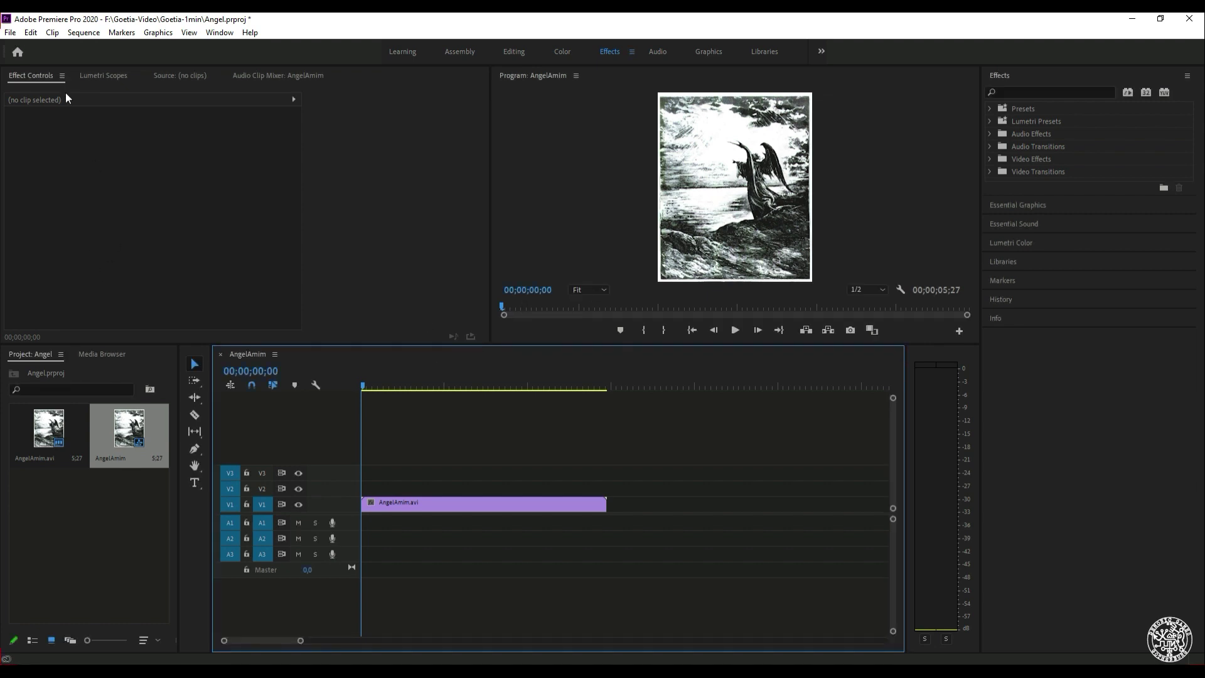
left_click(13, 34)
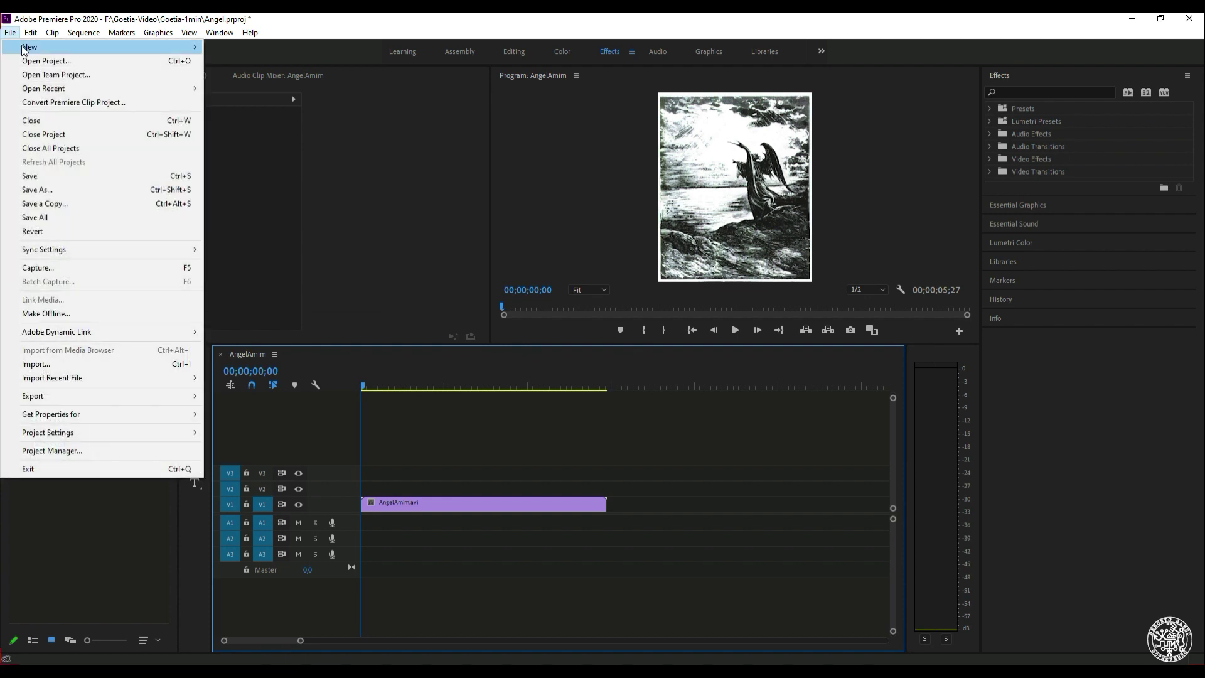
mouse_move(24, 50)
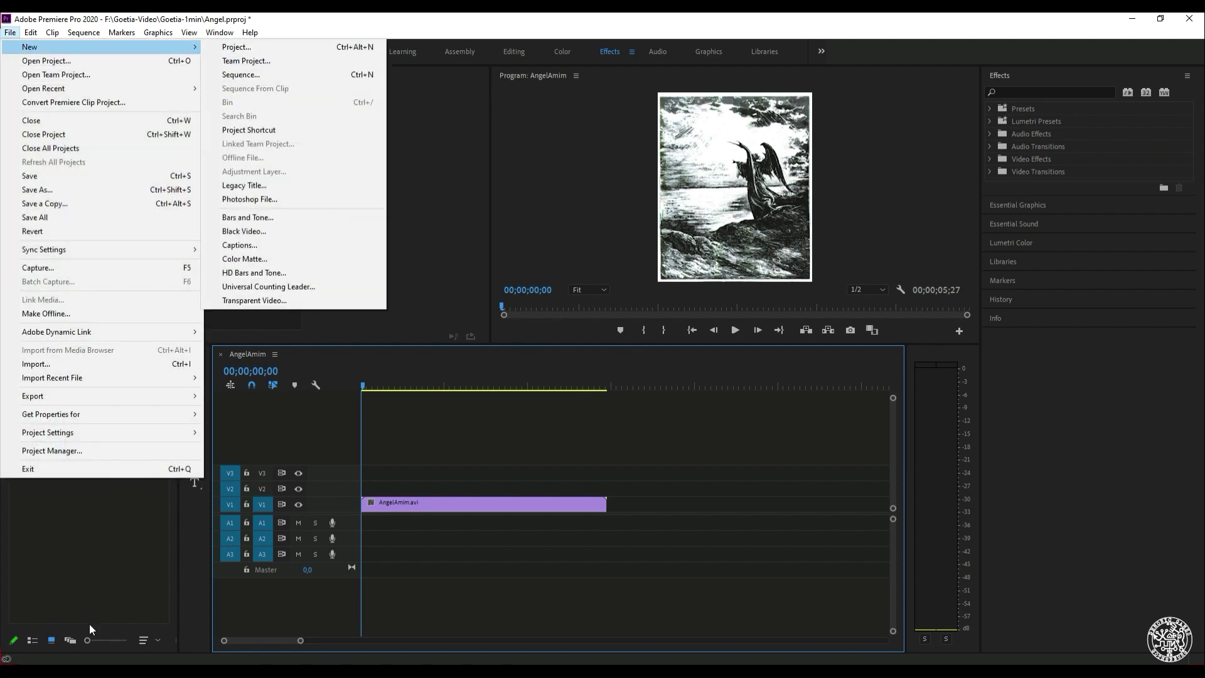
left_click(138, 539)
Create a new sequence named Sequence 01 from the AVCHD 720p25 preset
right_click(104, 536)
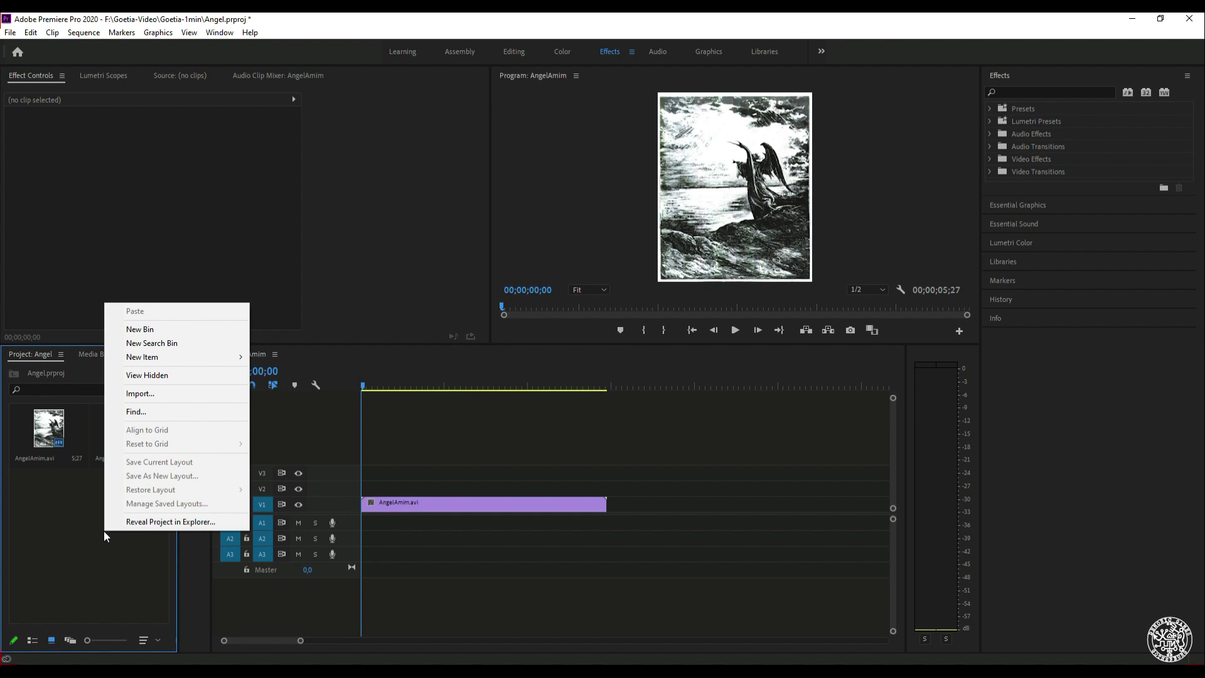
mouse_move(186, 357)
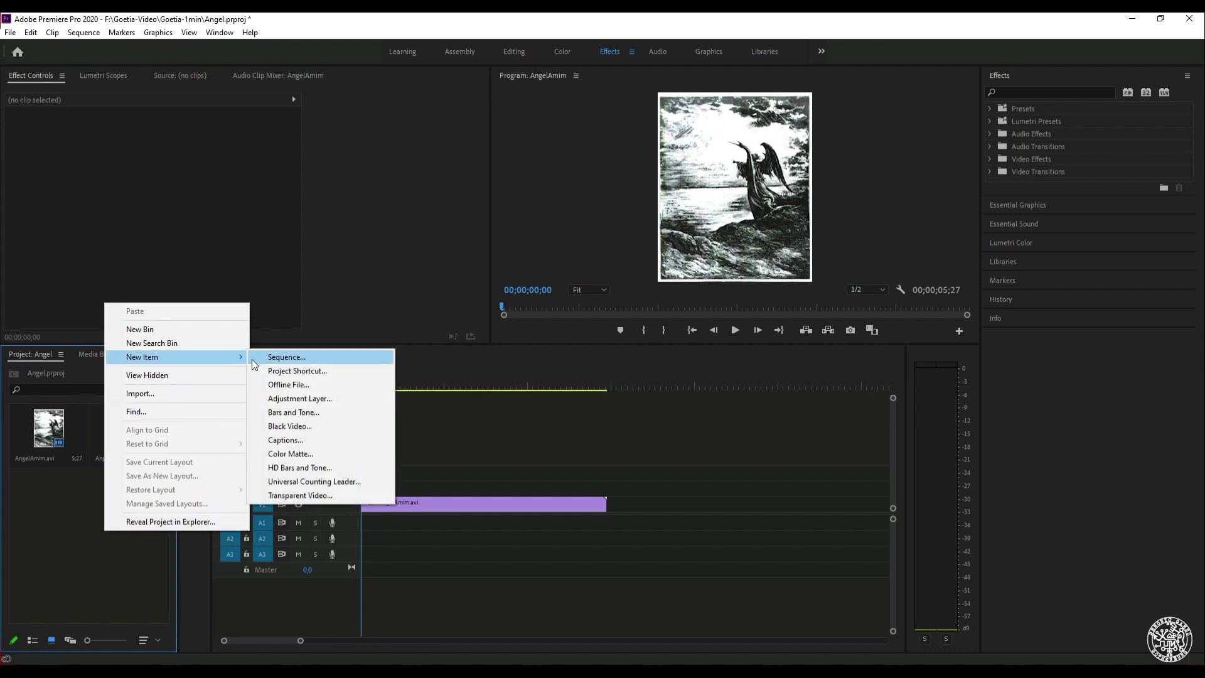
left_click(268, 356)
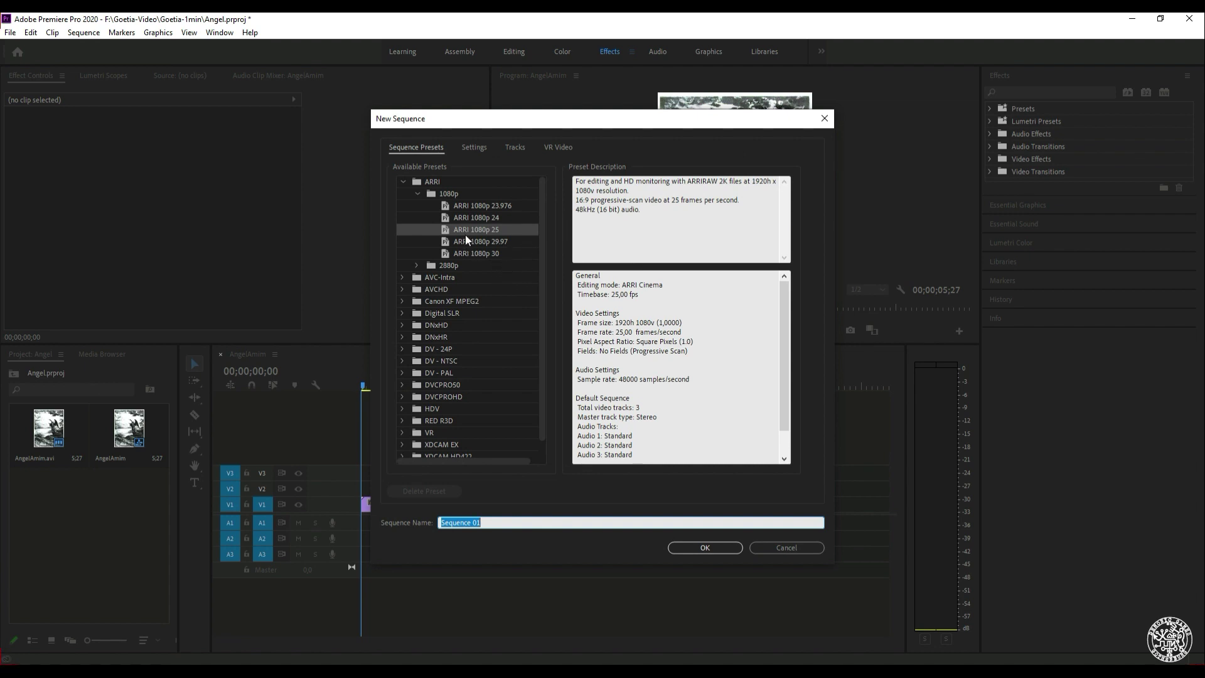
left_click(418, 193)
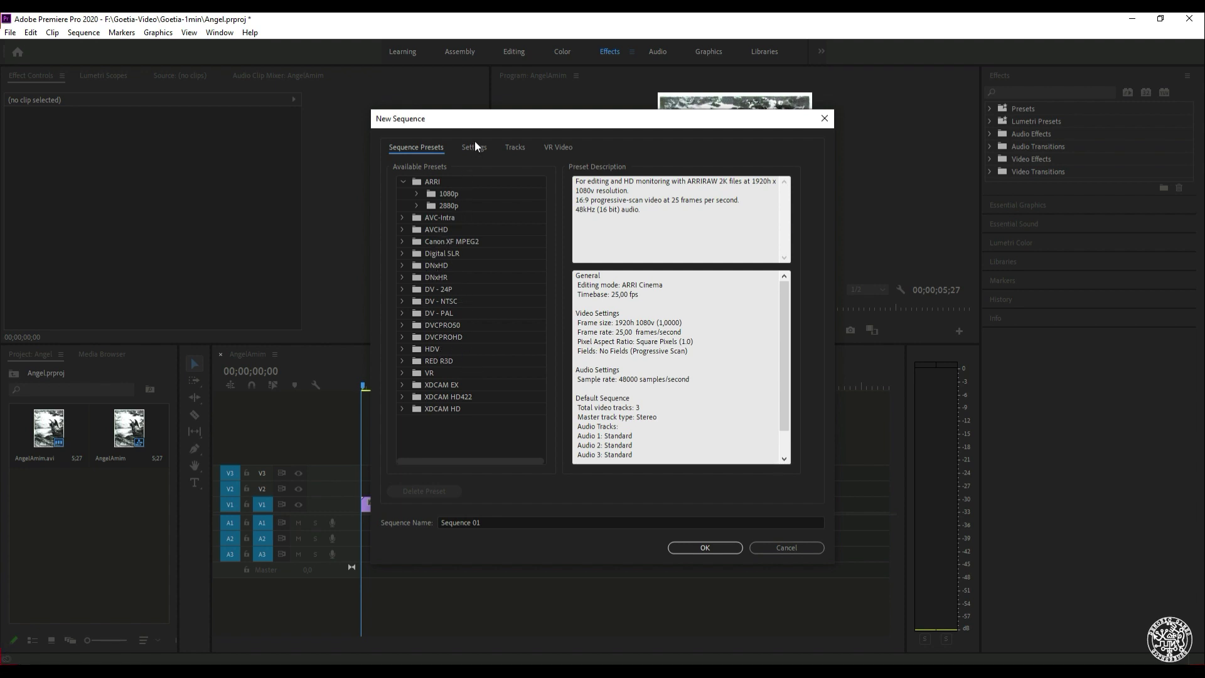
left_click(402, 229)
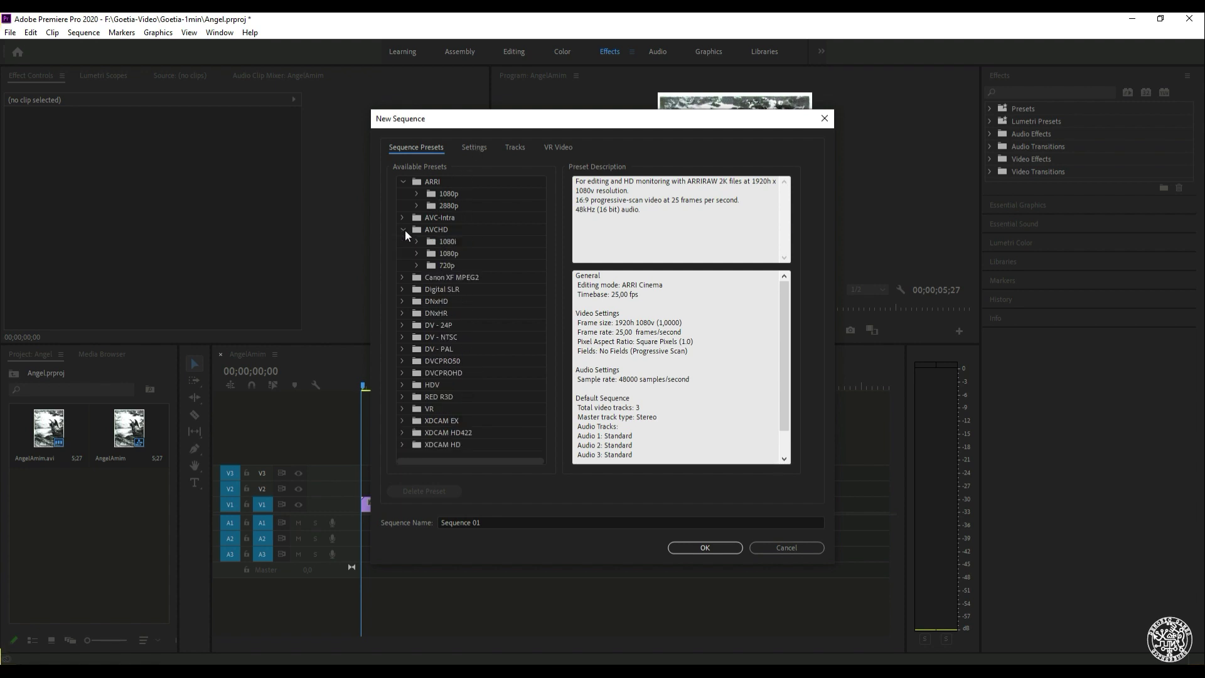
left_click(418, 266)
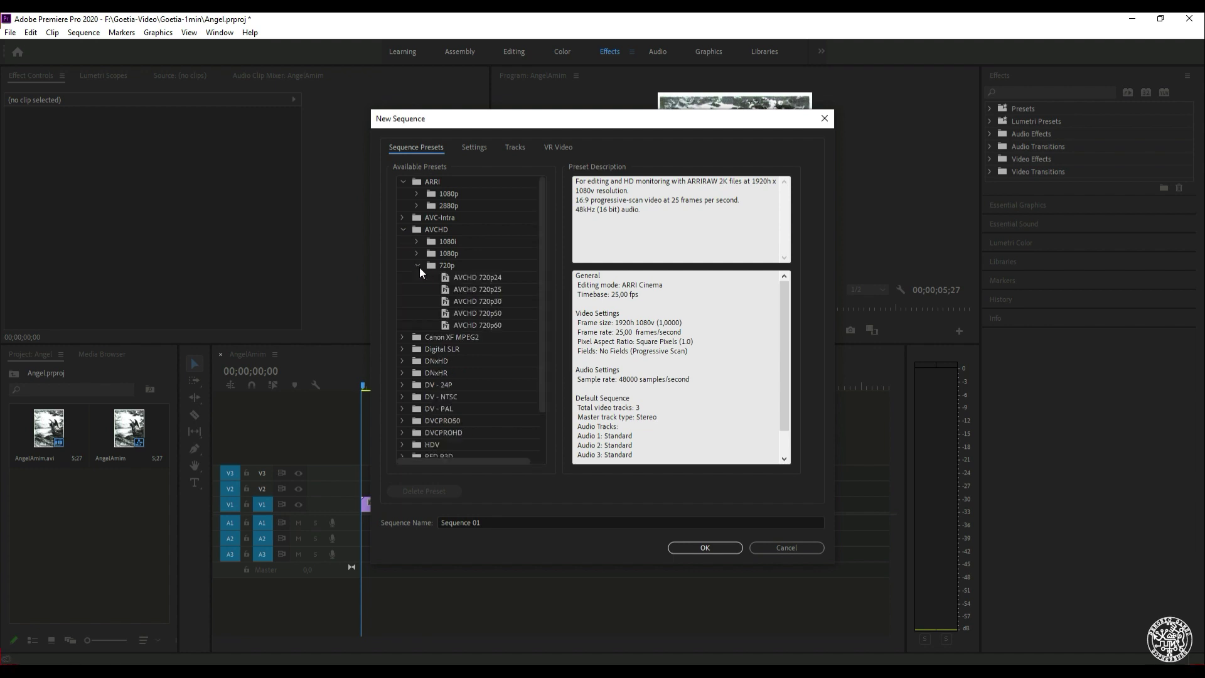
left_click(492, 292)
left_click(714, 548)
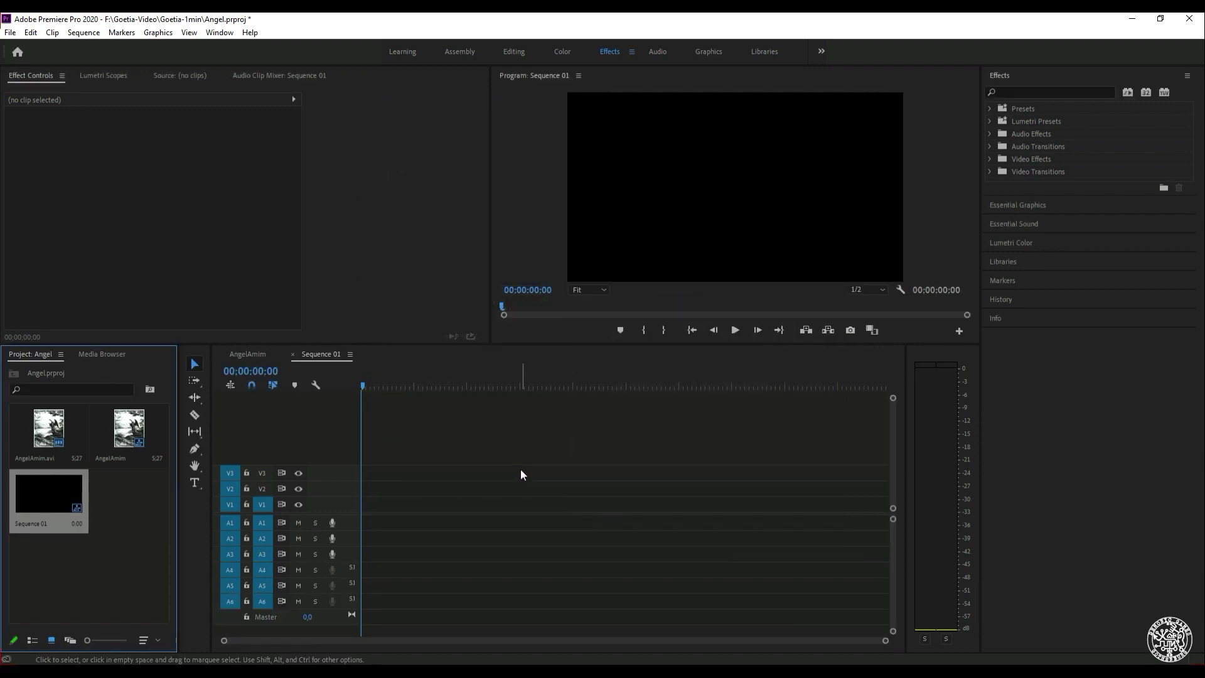
left_click(130, 522)
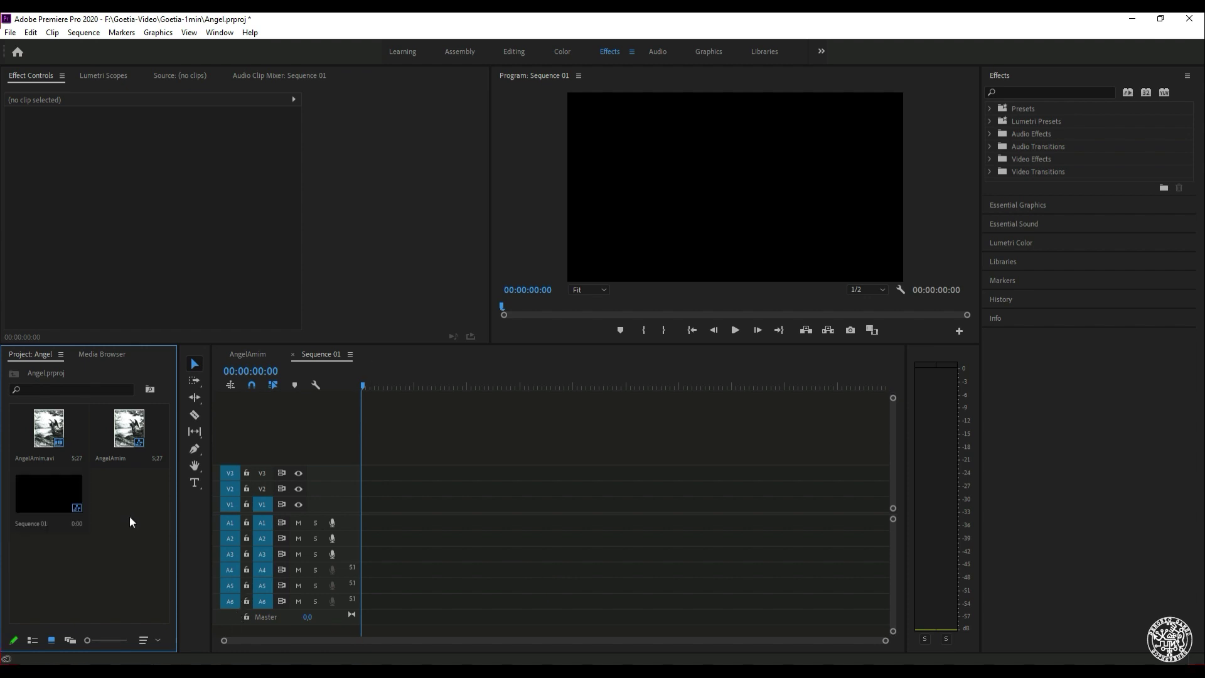
Add AngelAmim.mp4 from the ArtWorkTutorial folder to the start of track V2 in Sequence 01, keeping the existing sequence settings
mouse_move(81, 659)
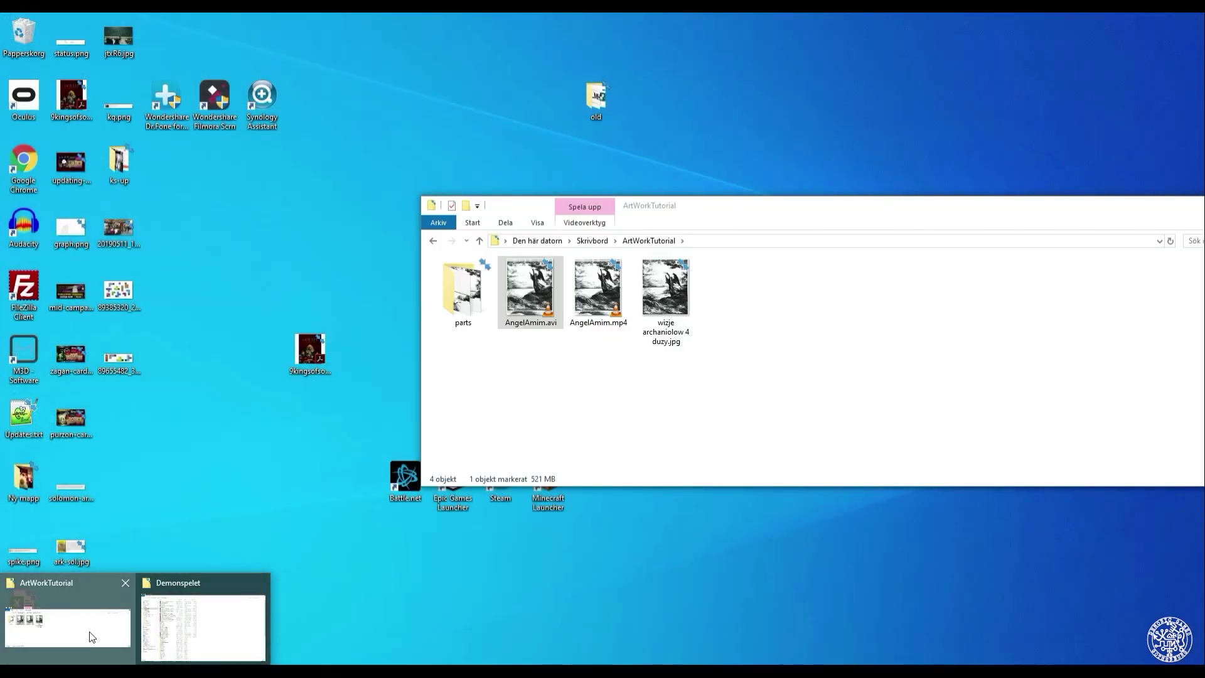
left_click(92, 636)
left_click(699, 378)
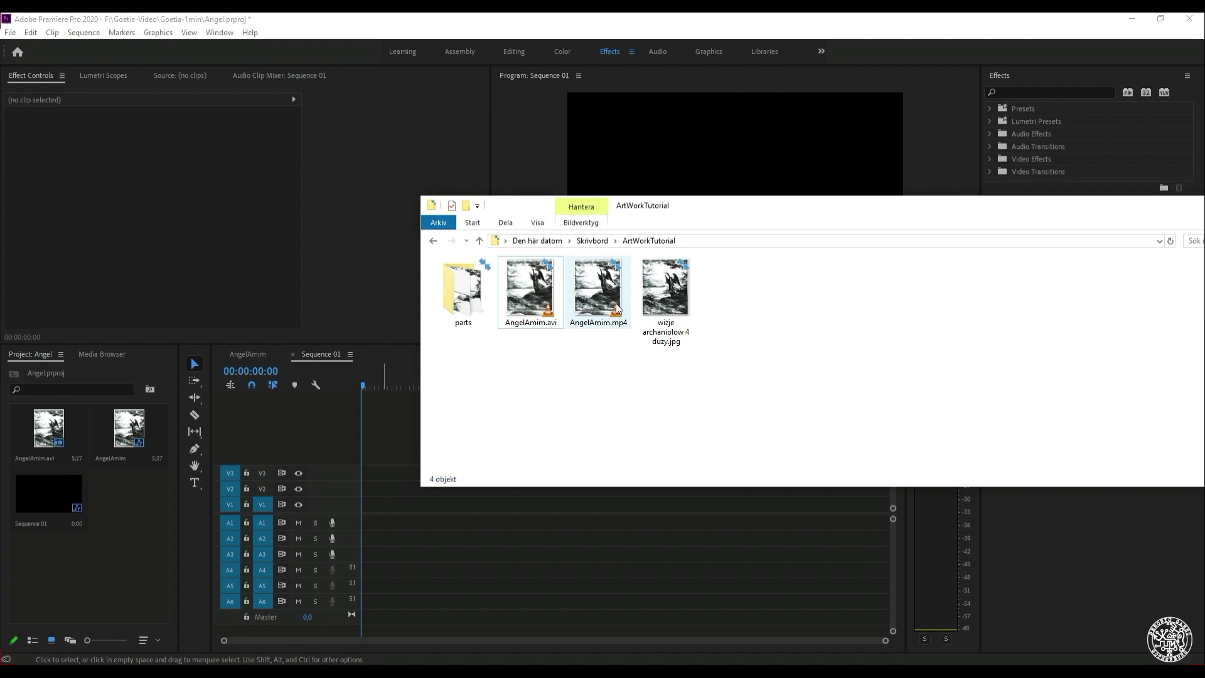
left_click_drag(598, 289, 363, 502)
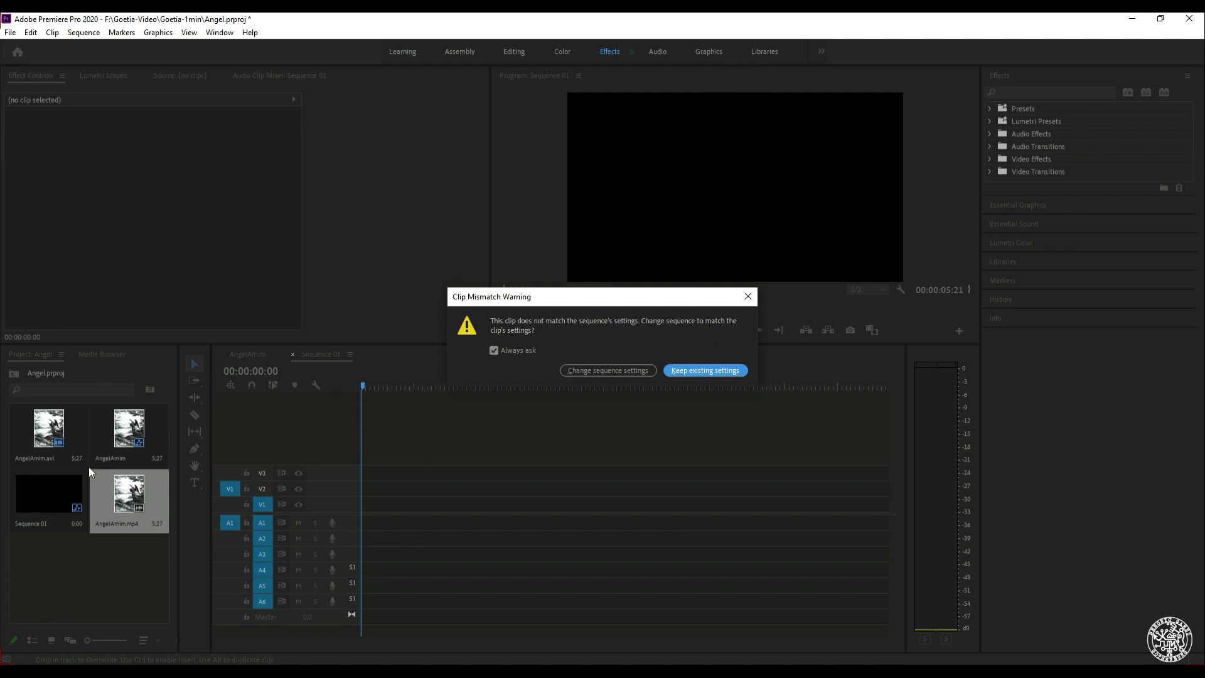
left_click(713, 371)
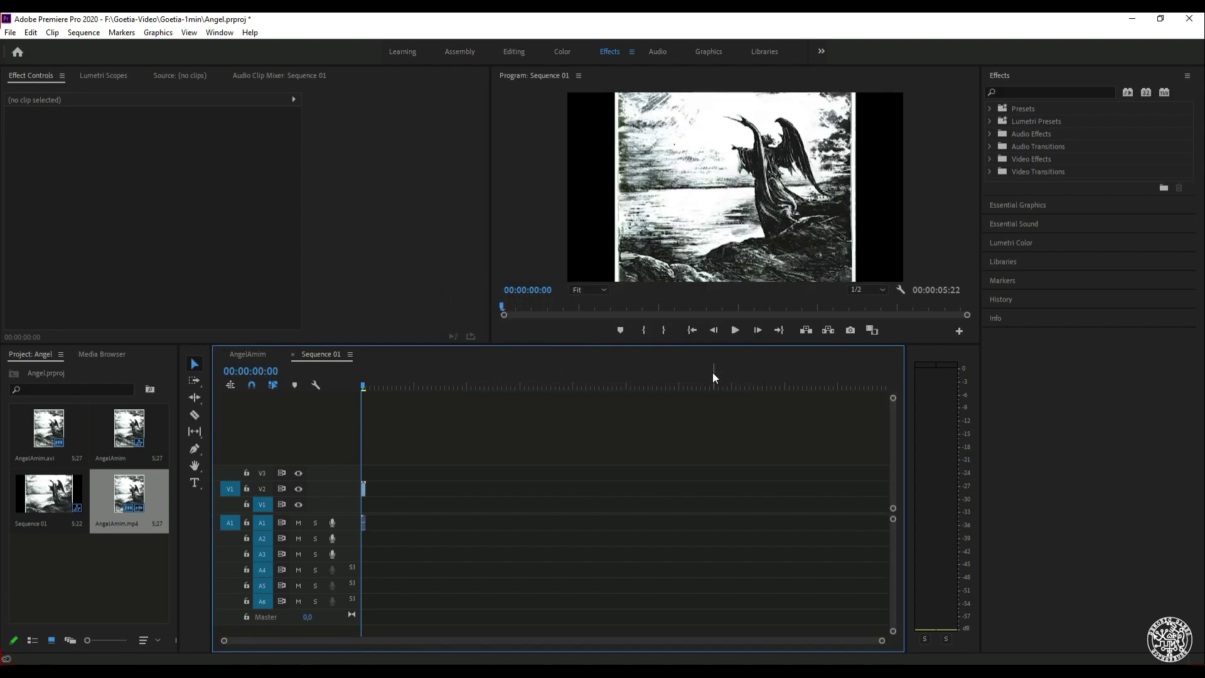
Expand the Video 1 track and enlarge the timeline around the AngelAmim.mp4 clip
left_click(791, 179)
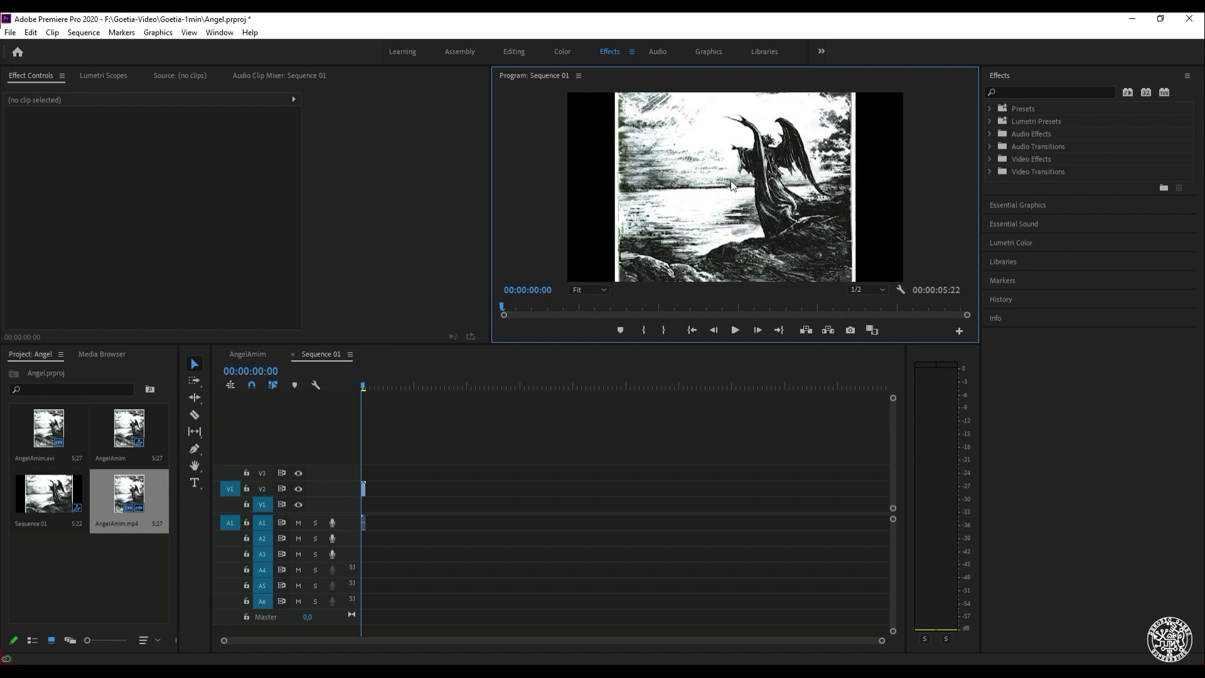
scroll(385, 476, "up", 3)
left_click(386, 639)
left_click_drag(386, 639, 375, 639)
scroll(378, 463, "up", 1)
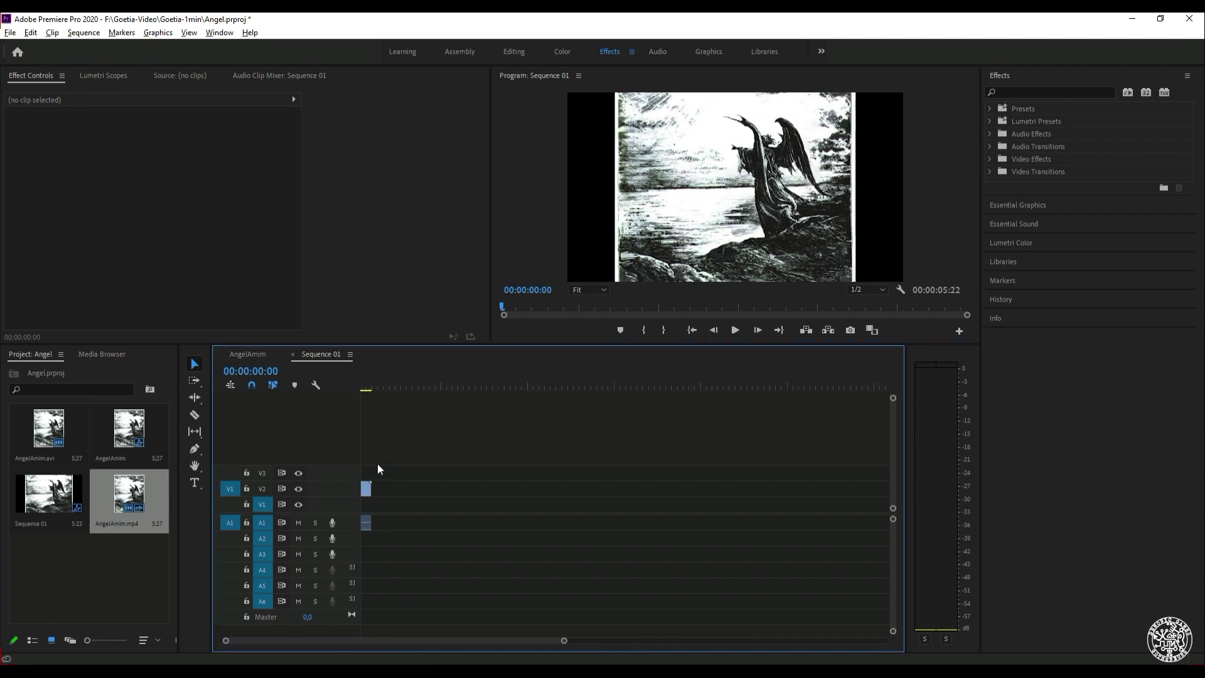
double_click(352, 504)
scroll(389, 507, "down", 3, "alt")
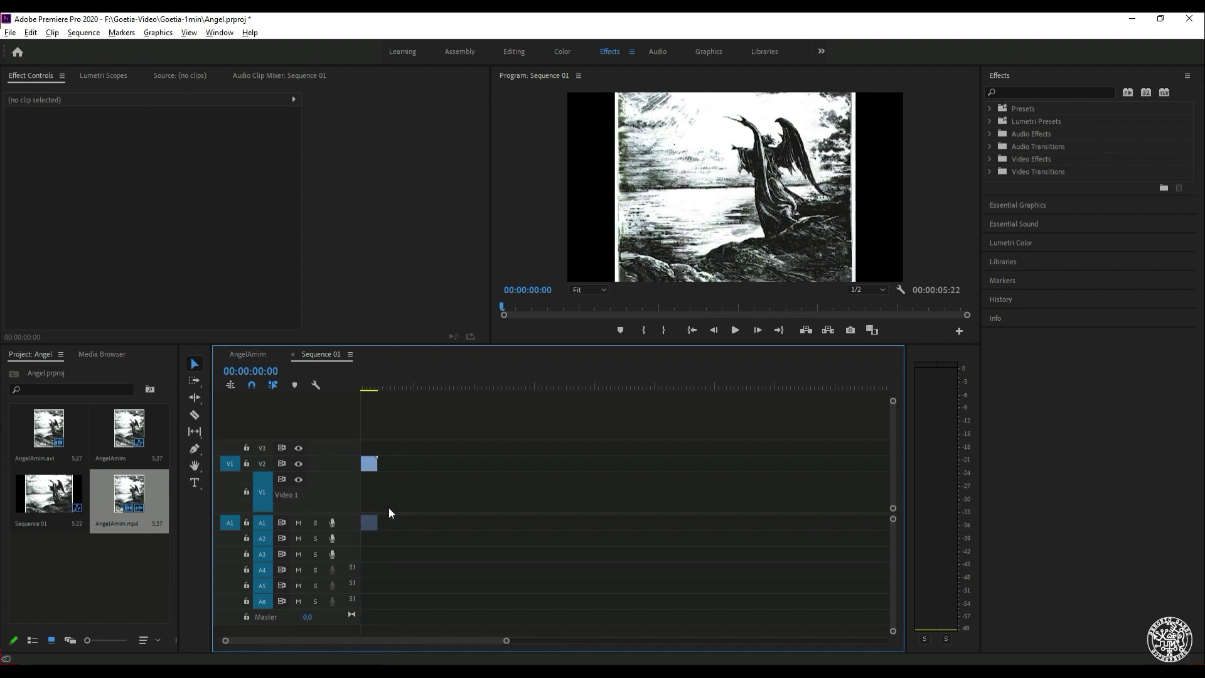
scroll(376, 502, "up", 3, "alt")
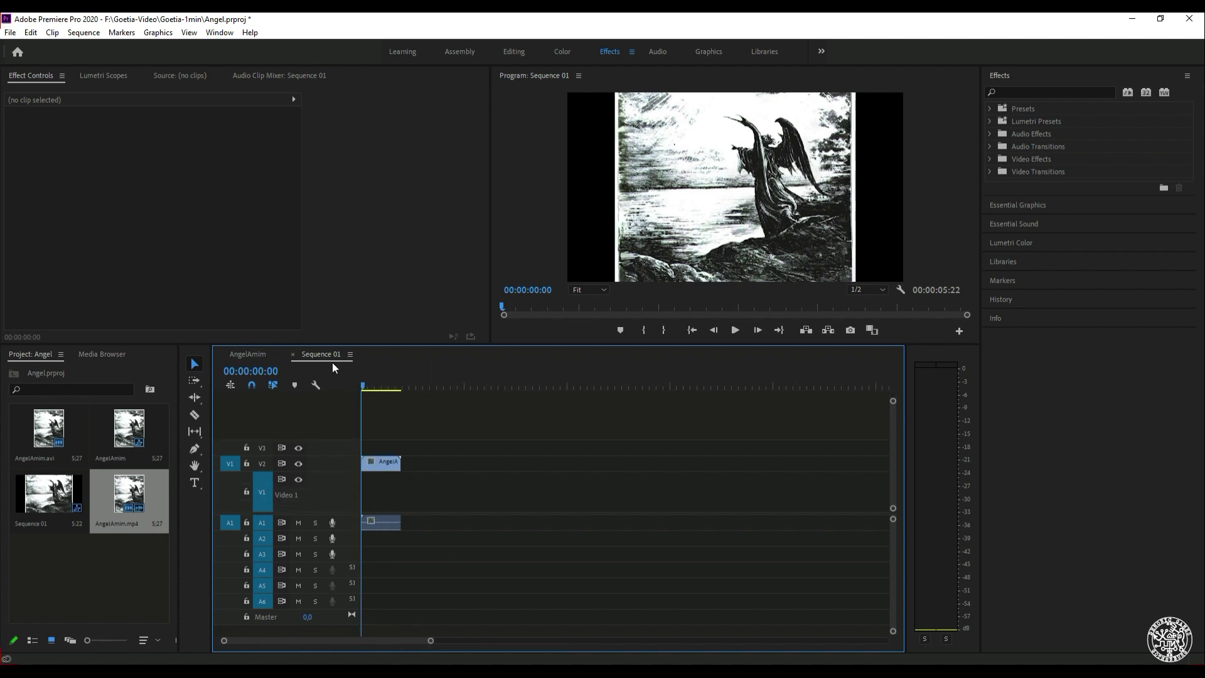
Scale the AngelAmim.mp4 clip to 156 so that it fills the whole frame
mouse_move(372, 386)
left_mouse_down()
mouse_move(401, 388)
mouse_move(359, 385)
left_mouse_up()
left_click(773, 184)
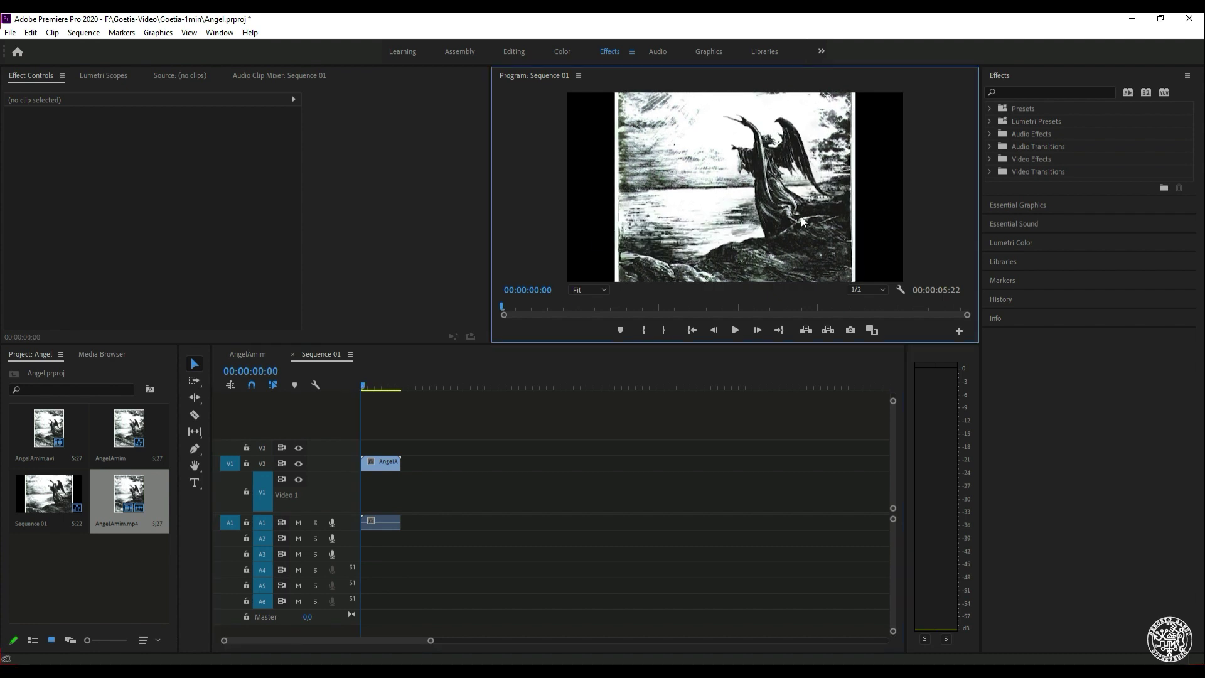
left_click(822, 191)
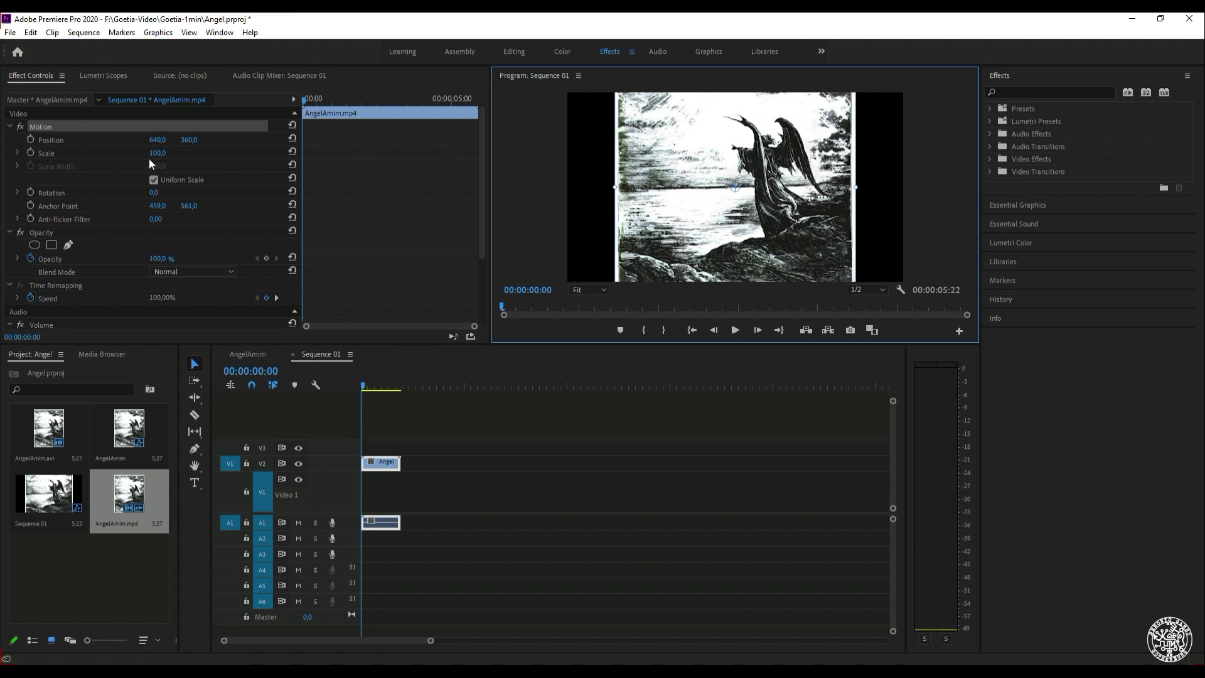
left_click_drag(161, 152, 163, 157)
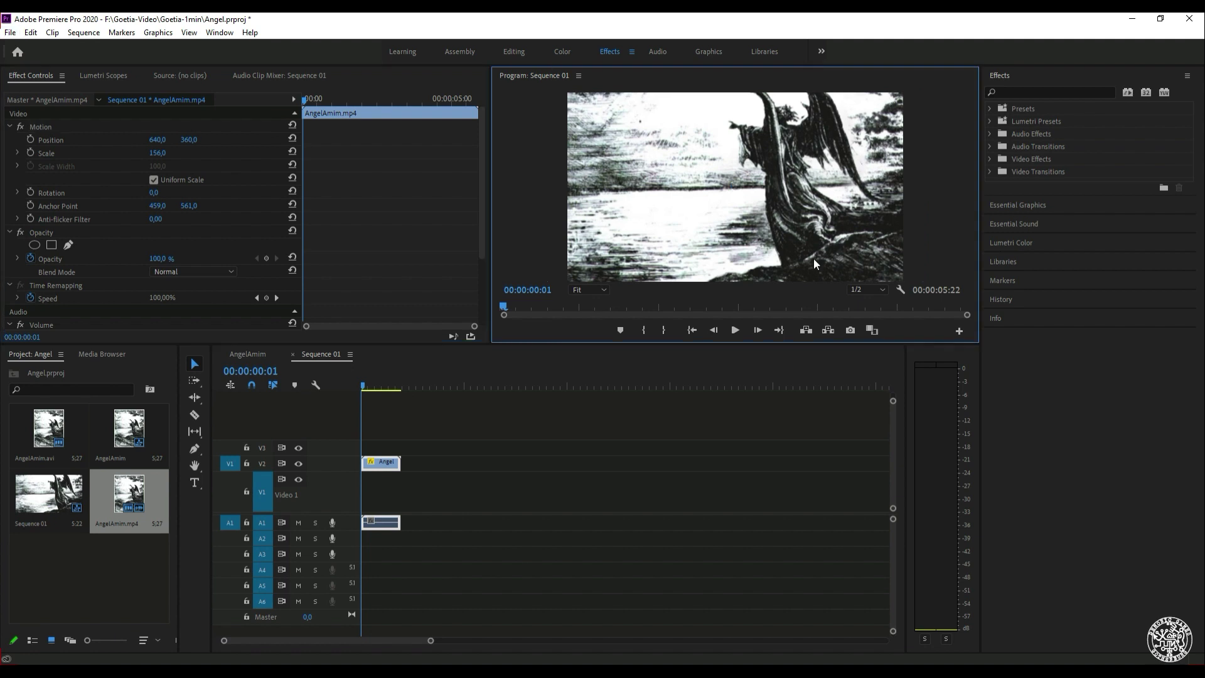
left_click(590, 290)
left_click(534, 283)
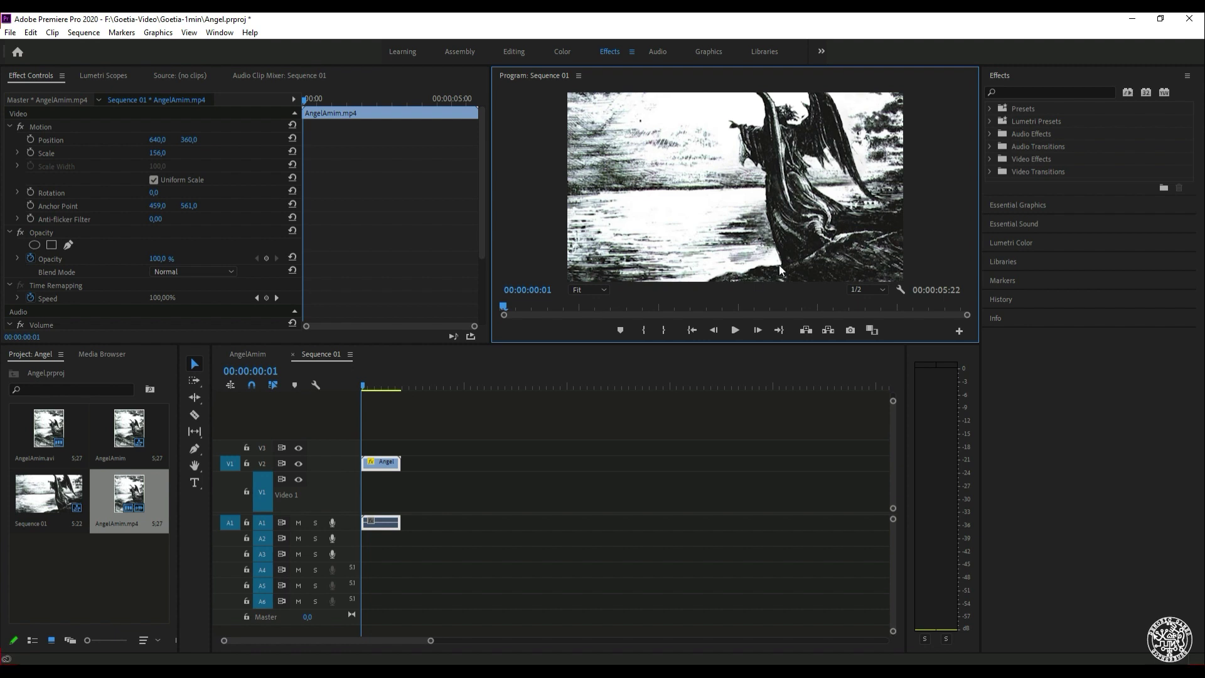
Move the AngelAmim.mp4 clip to position 645, 710 so the angel's raised arms and wings fit in the frame
left_click(375, 387)
mouse_move(377, 388)
left_mouse_down()
mouse_move(406, 384)
mouse_move(353, 388)
left_mouse_up()
left_click(784, 158)
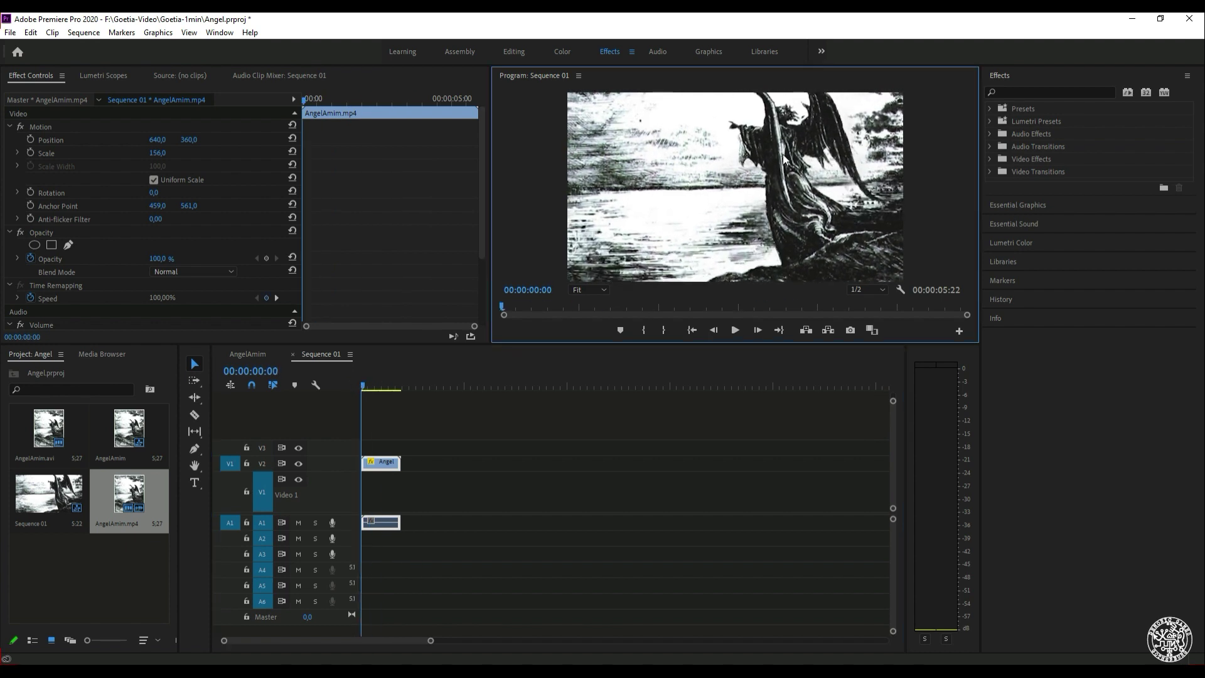
left_click_drag(155, 140, 221, 141)
mouse_move(369, 387)
left_mouse_down()
mouse_move(403, 385)
mouse_move(354, 398)
left_mouse_up()
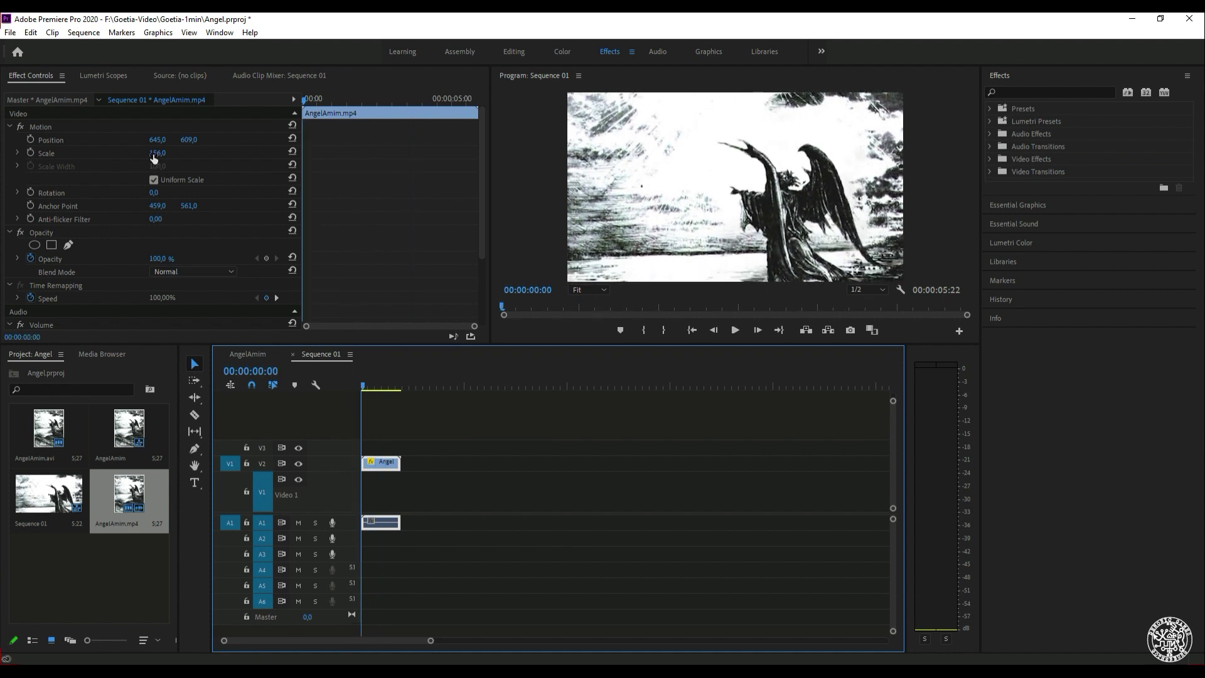
left_click_drag(189, 142, 189, 142)
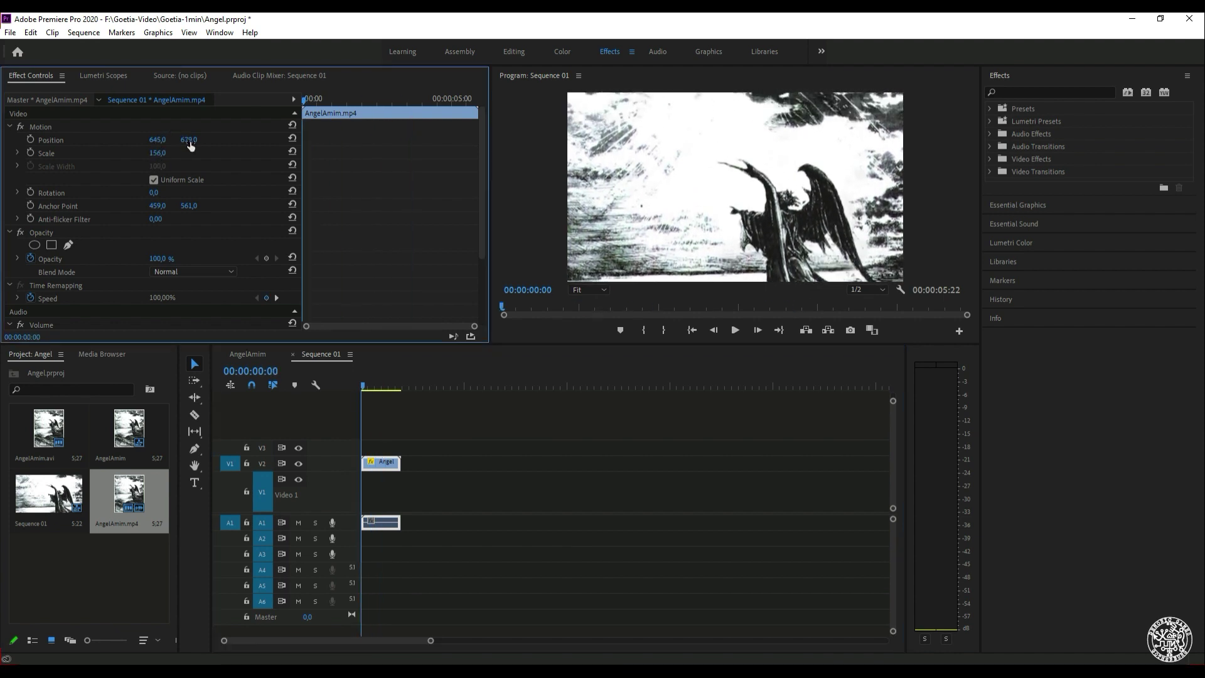
mouse_move(364, 386)
left_mouse_down()
mouse_move(379, 385)
mouse_move(359, 386)
left_mouse_up()
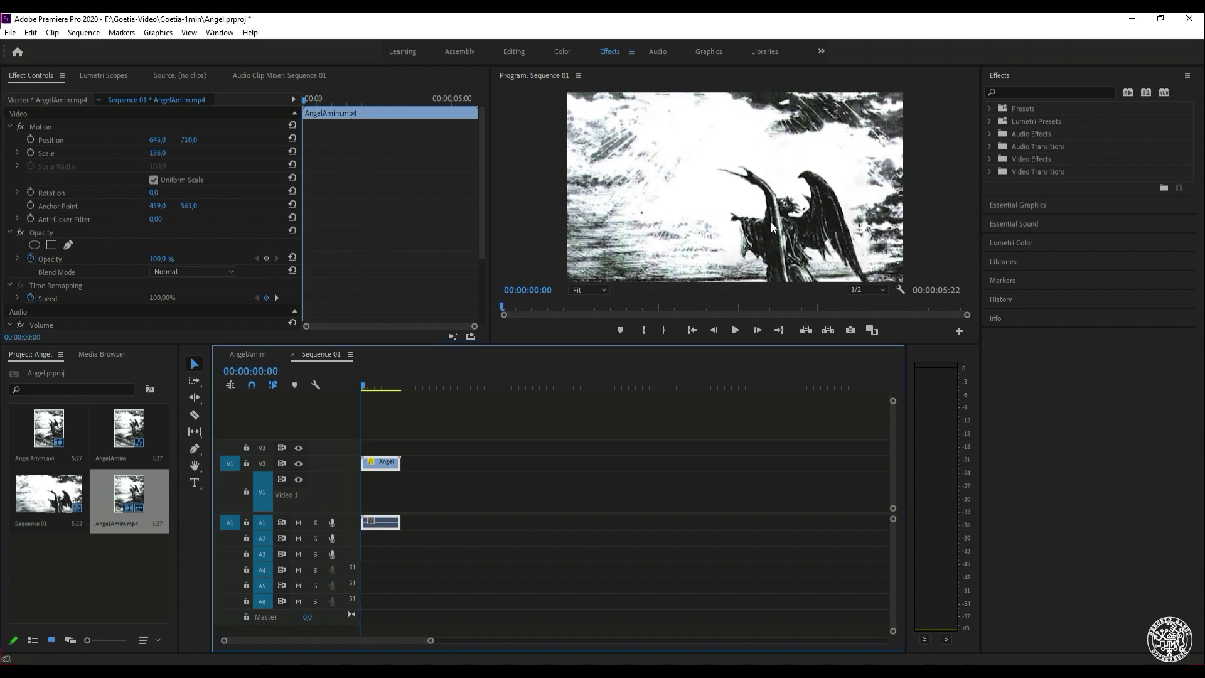
Turn on Position keyframing at the clip's first frame and add a second Position keyframe at 00:00:05:19
mouse_move(363, 387)
left_mouse_down()
mouse_move(353, 388)
mouse_move(401, 383)
mouse_move(361, 387)
left_mouse_up()
left_click(32, 137)
left_click(31, 138)
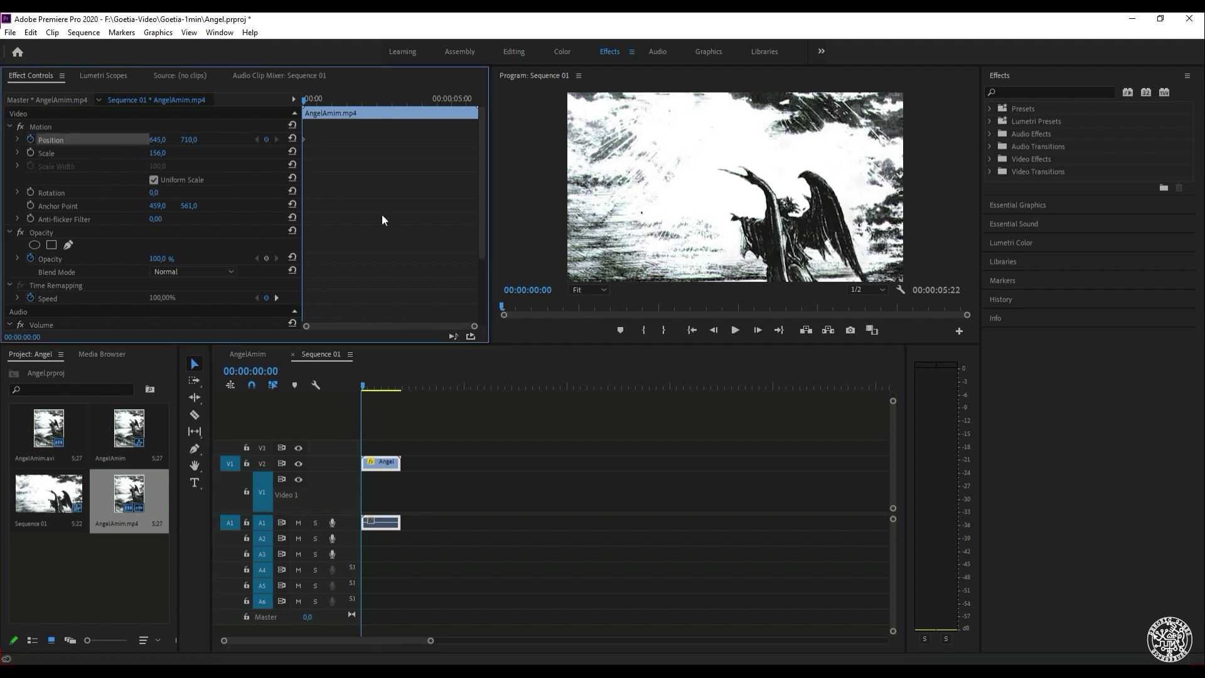
left_click_drag(317, 100, 475, 98)
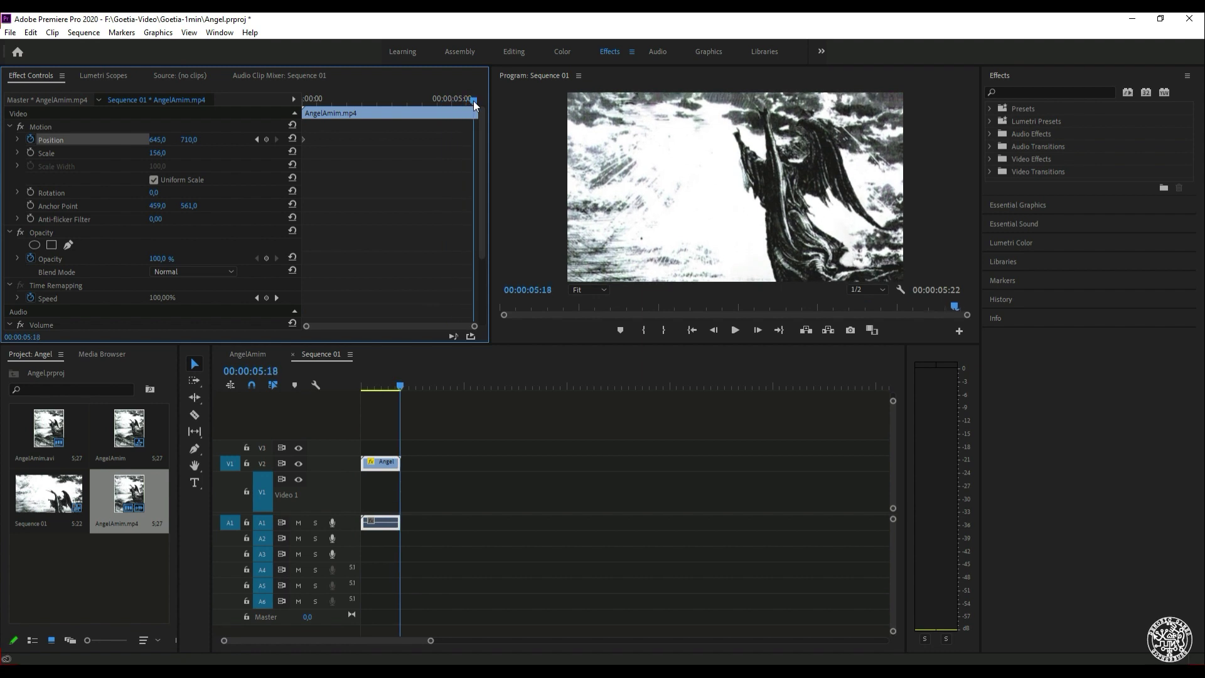
left_click(266, 139)
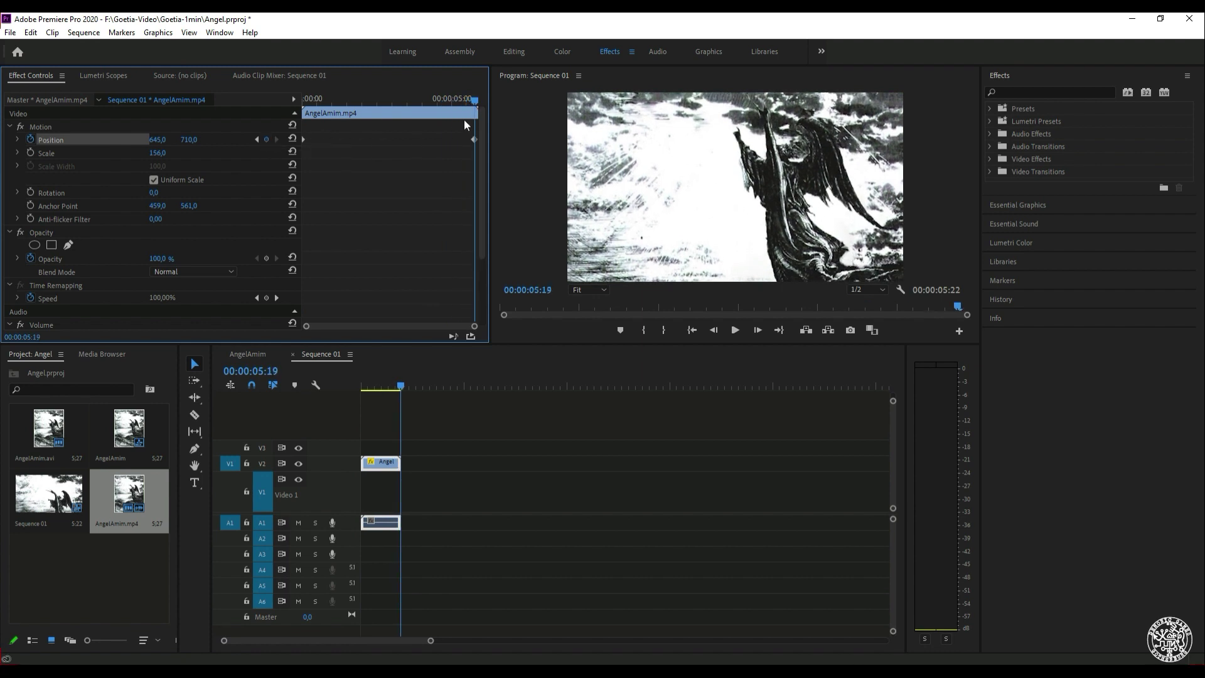
mouse_move(466, 101)
left_mouse_down()
mouse_move(289, 106)
mouse_move(475, 103)
left_mouse_up()
Try shifting the end keyframe's vertical position until the rocks beneath the angel fill the frame
left_click_drag(198, 138, 194, 143)
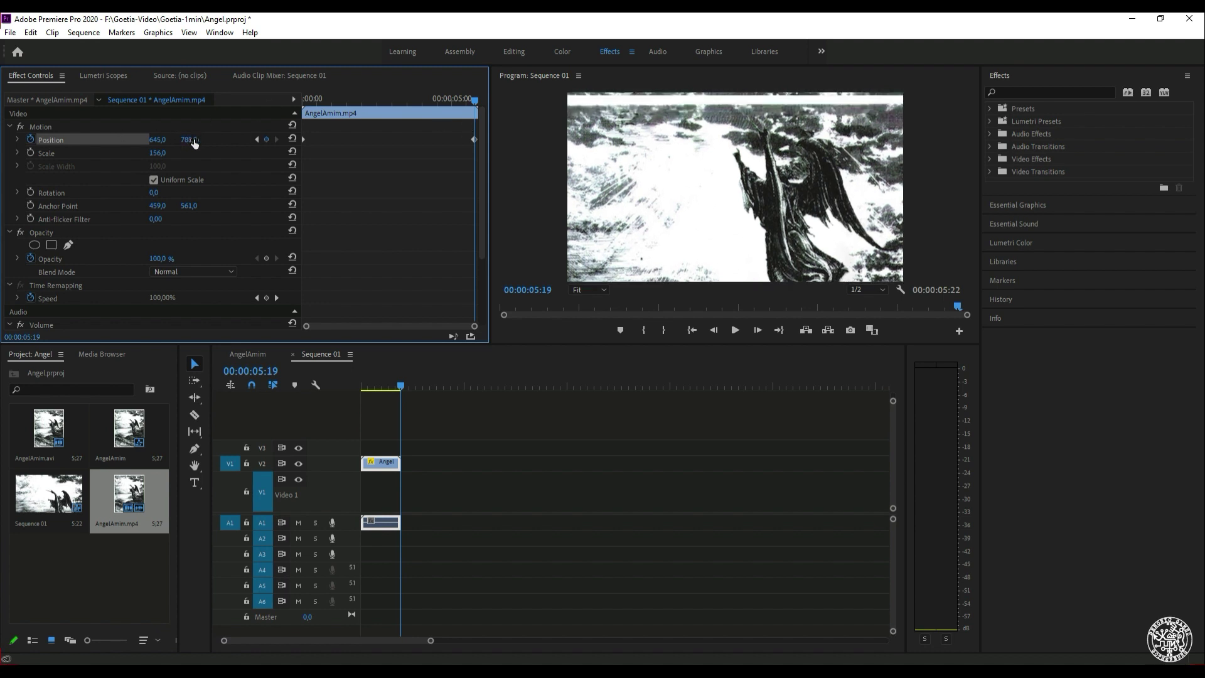
left_click_drag(194, 144, 194, 144)
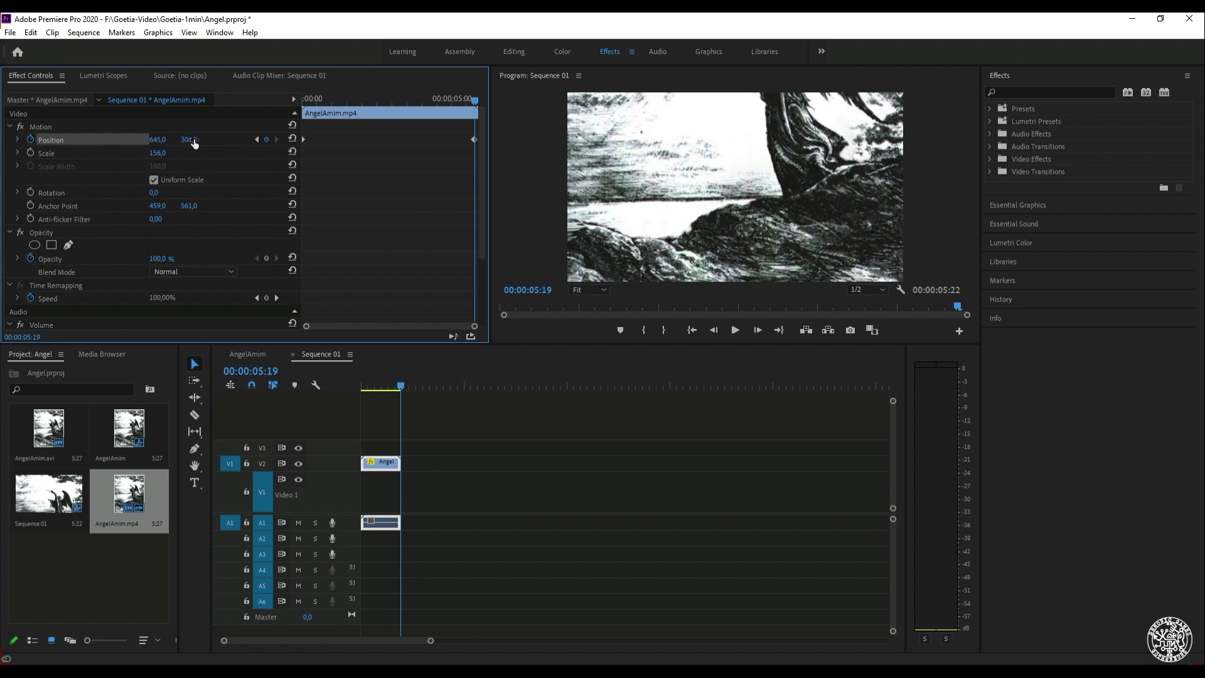
left_click_drag(475, 100, 297, 120)
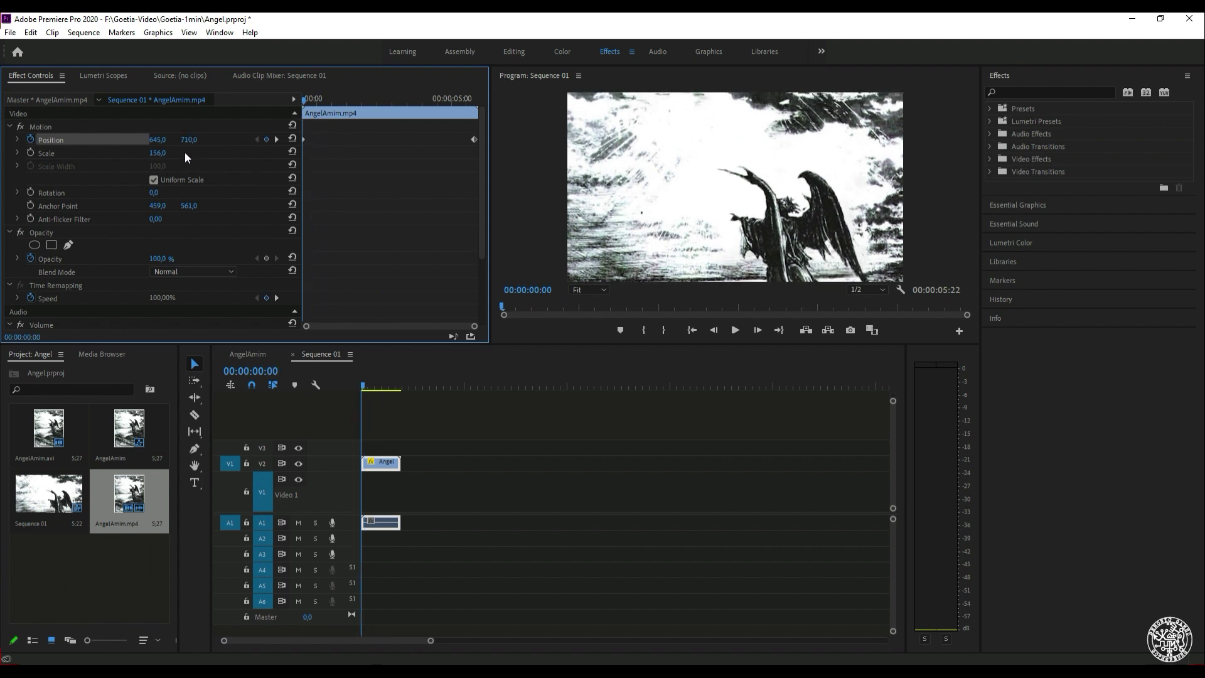
Set the start keyframe's vertical position to frame the rocks and the end keyframe's to frame the angel, creating an upward pan
left_click_drag(189, 138, 189, 138)
left_click_drag(304, 100, 473, 101)
left_click_drag(187, 136, 193, 133)
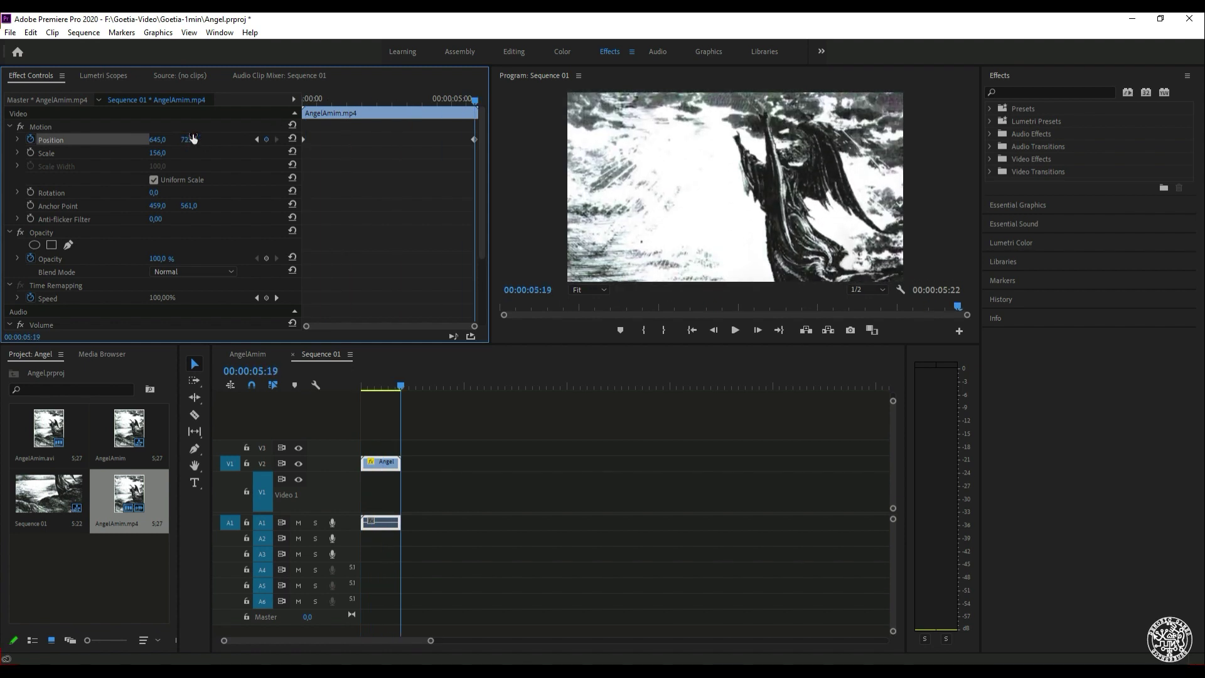
left_click_drag(474, 101, 468, 143)
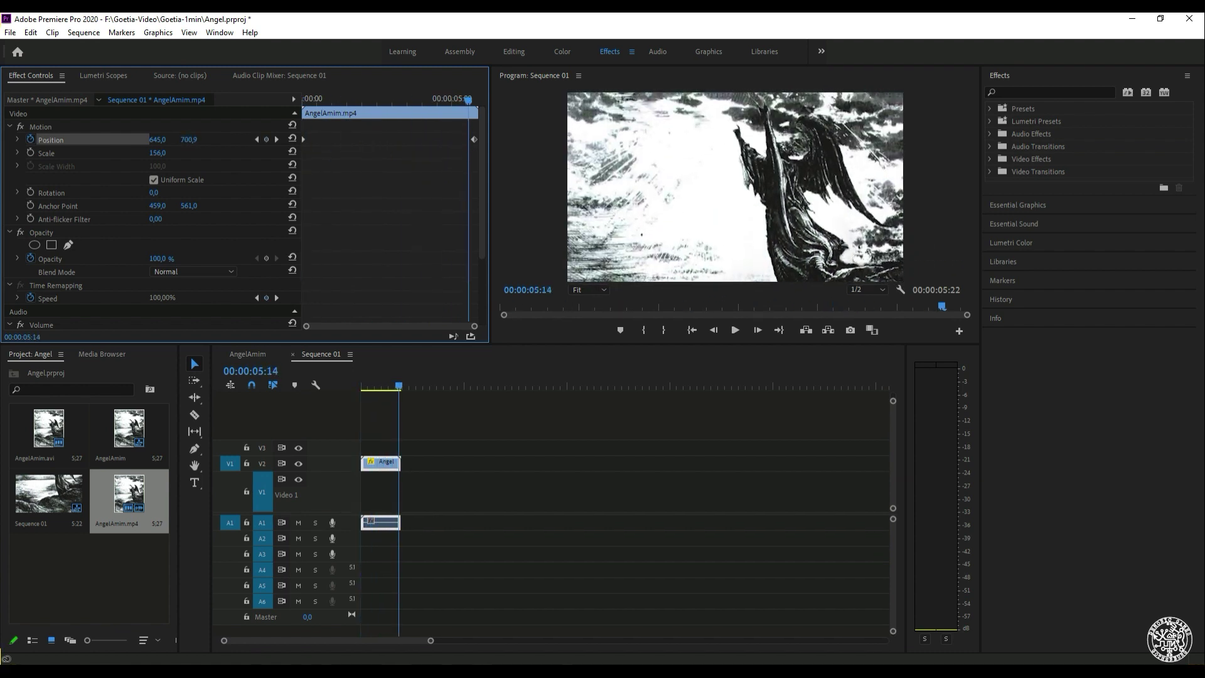
left_click(10, 32)
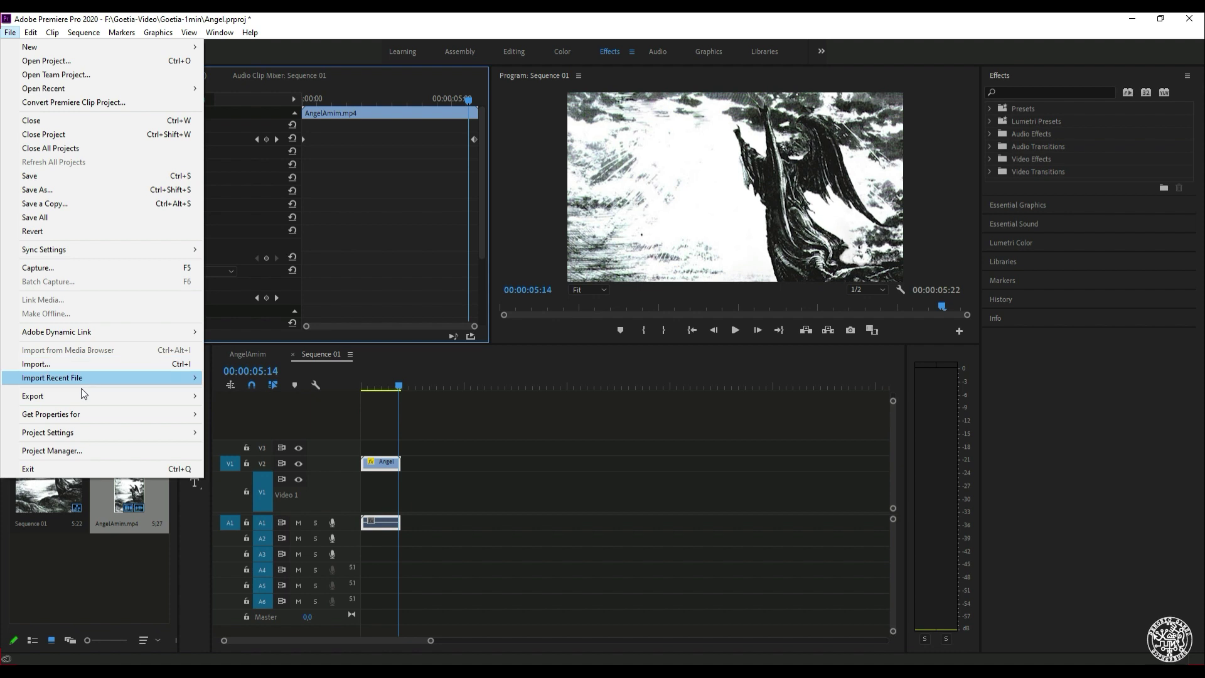
mouse_move(82, 395)
left_click(335, 396)
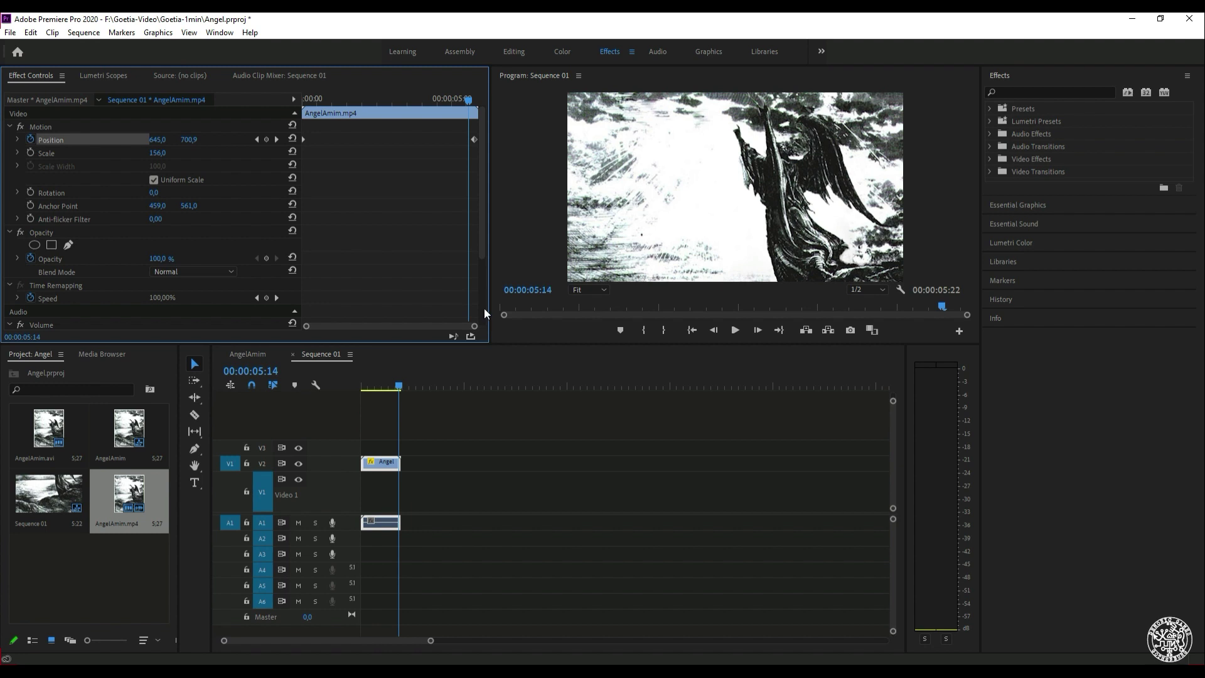
left_click(10, 32)
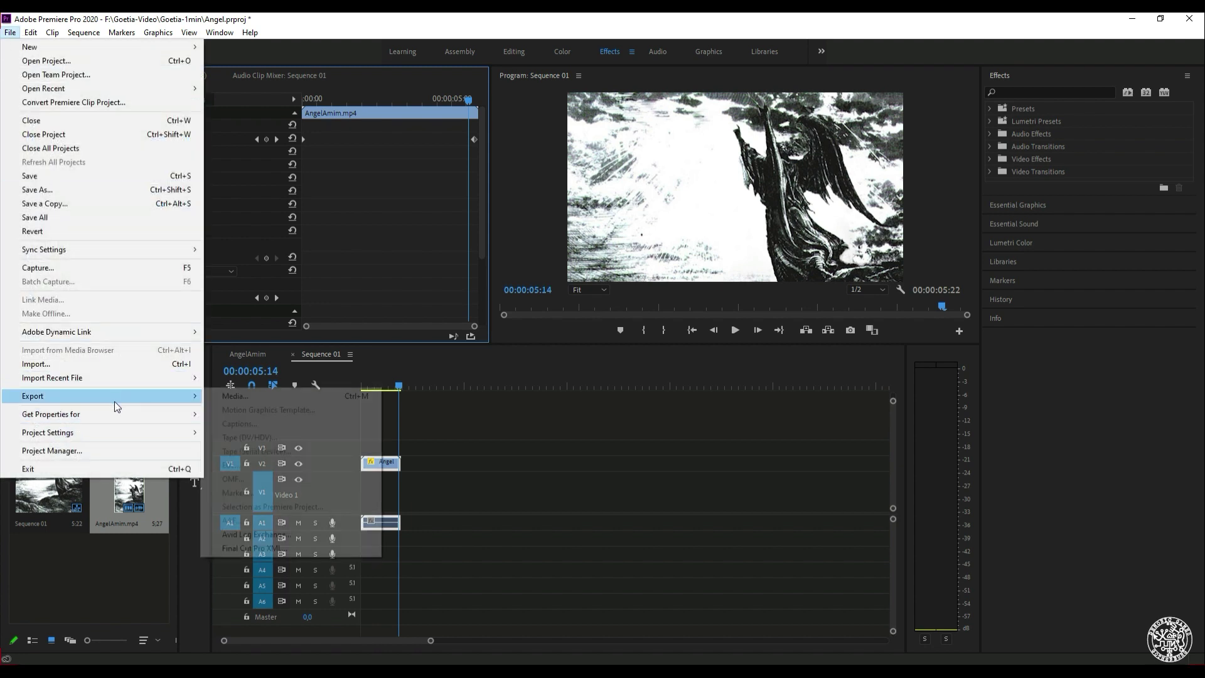
left_click(394, 421)
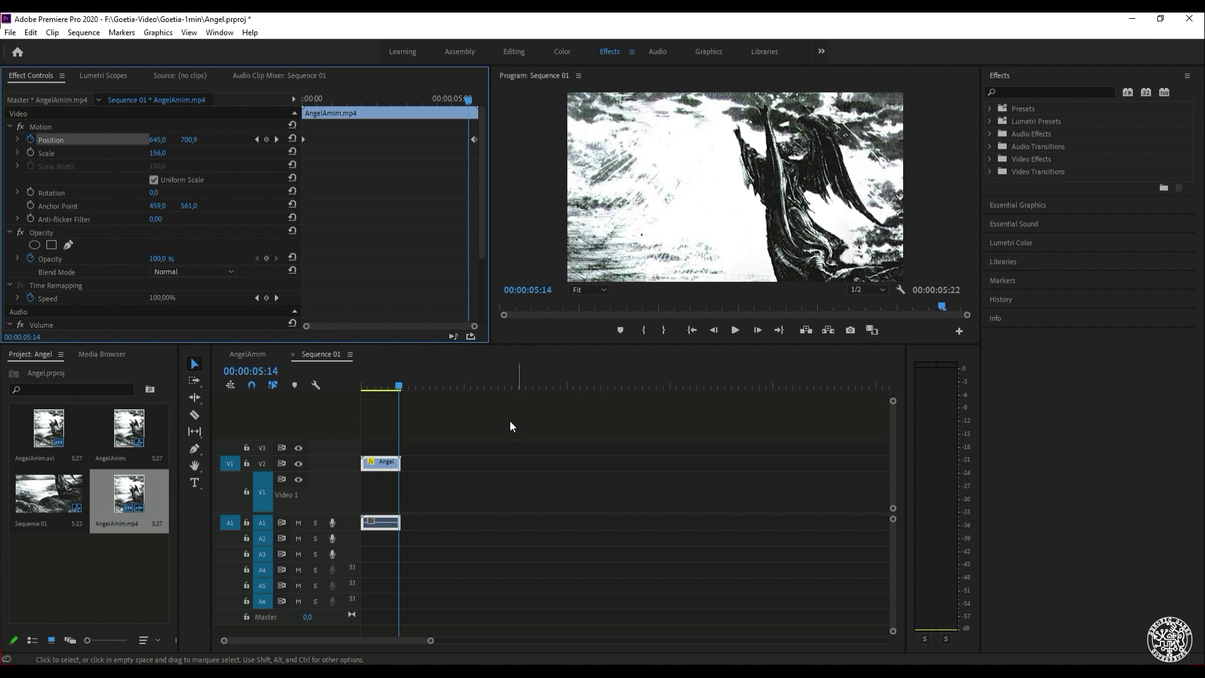
Return the playhead to the start of Sequence 01 and open its media export settings
left_click(477, 383)
left_click(487, 419)
left_click_drag(450, 386, 361, 385)
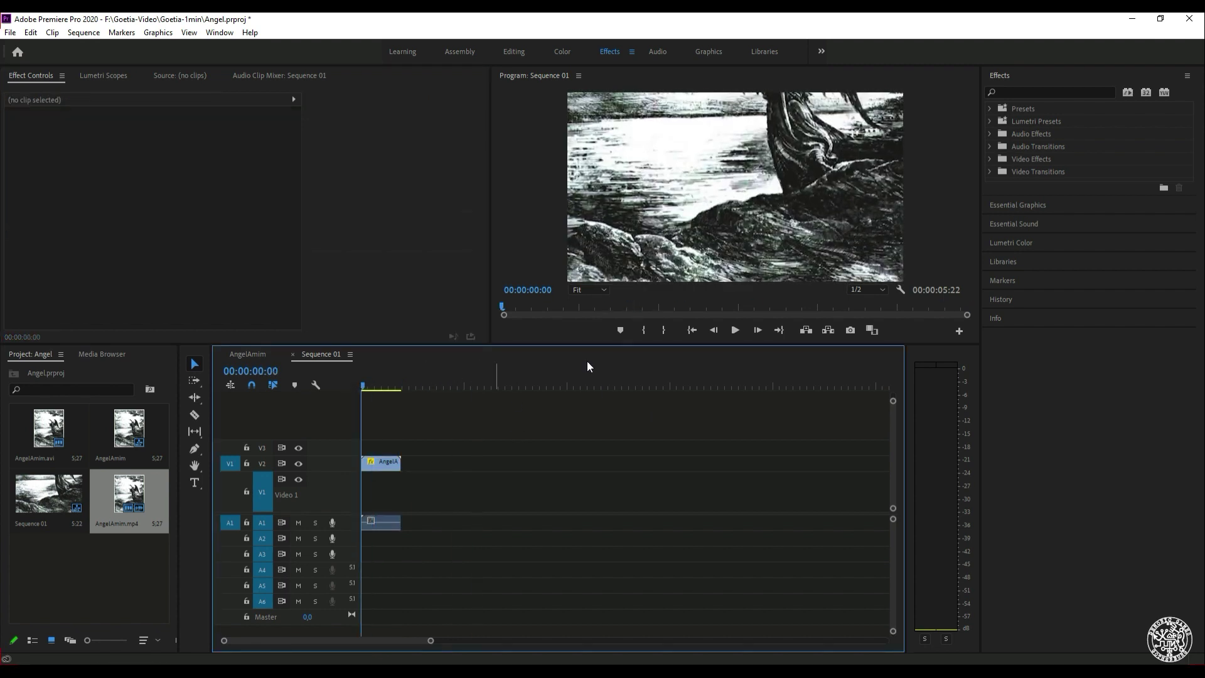
key("ctrl+m")
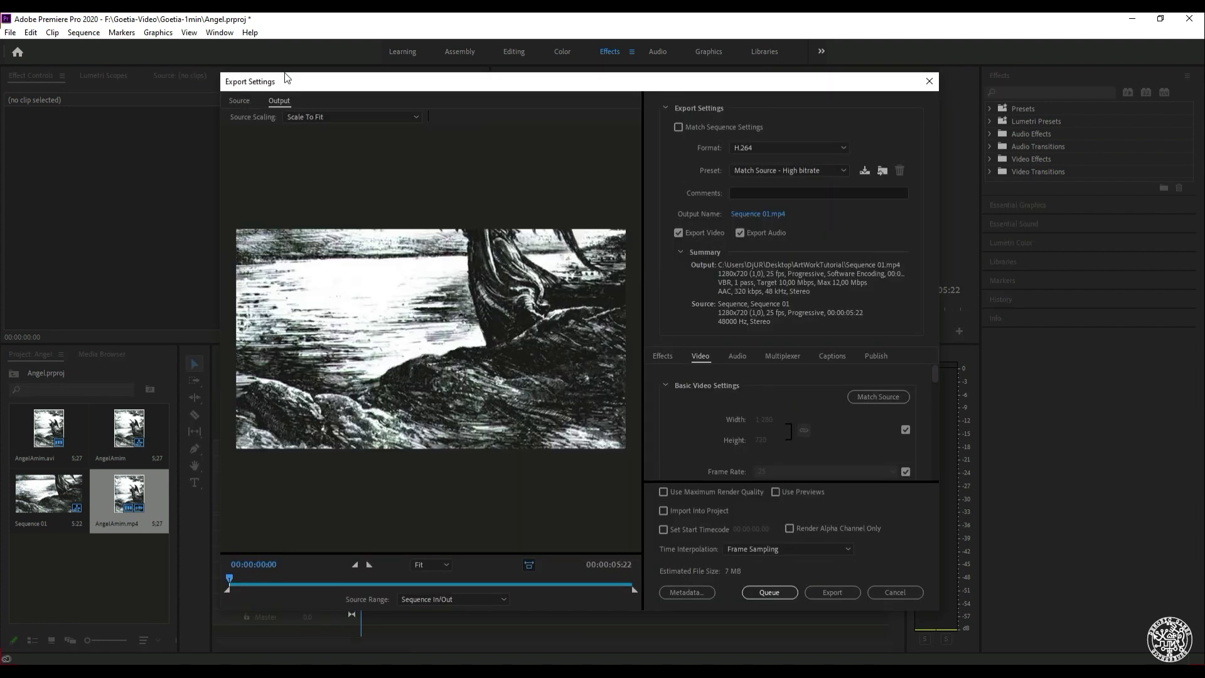
Name the output FinalAnimation in the ArtWorkTutorial folder and export the sequence as H.264 with maximum render quality
left_click(779, 214)
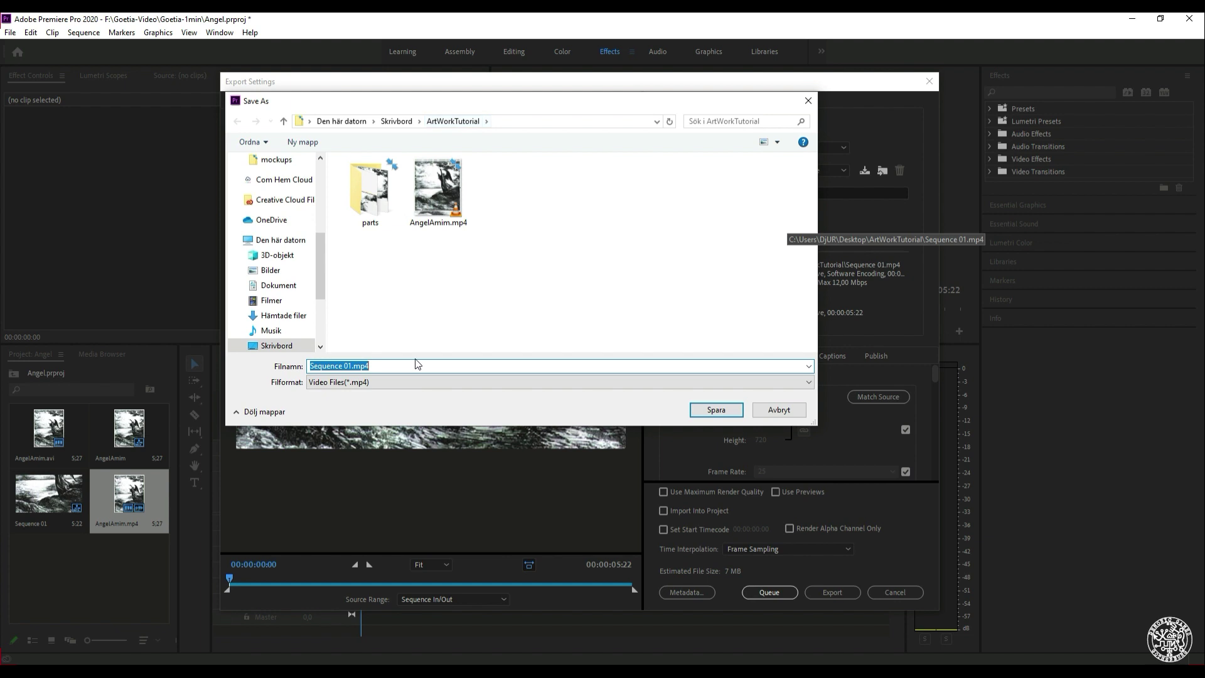
type("FinalAnimation")
left_click(716, 409)
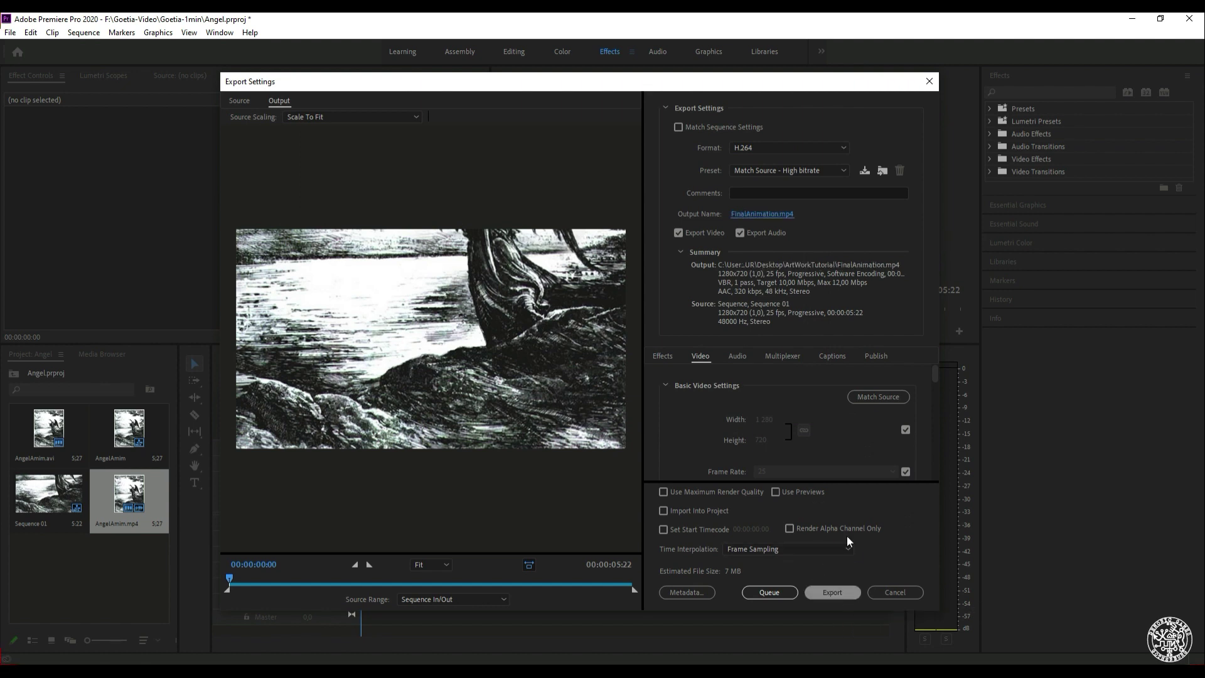
left_click(728, 494)
left_click(834, 592)
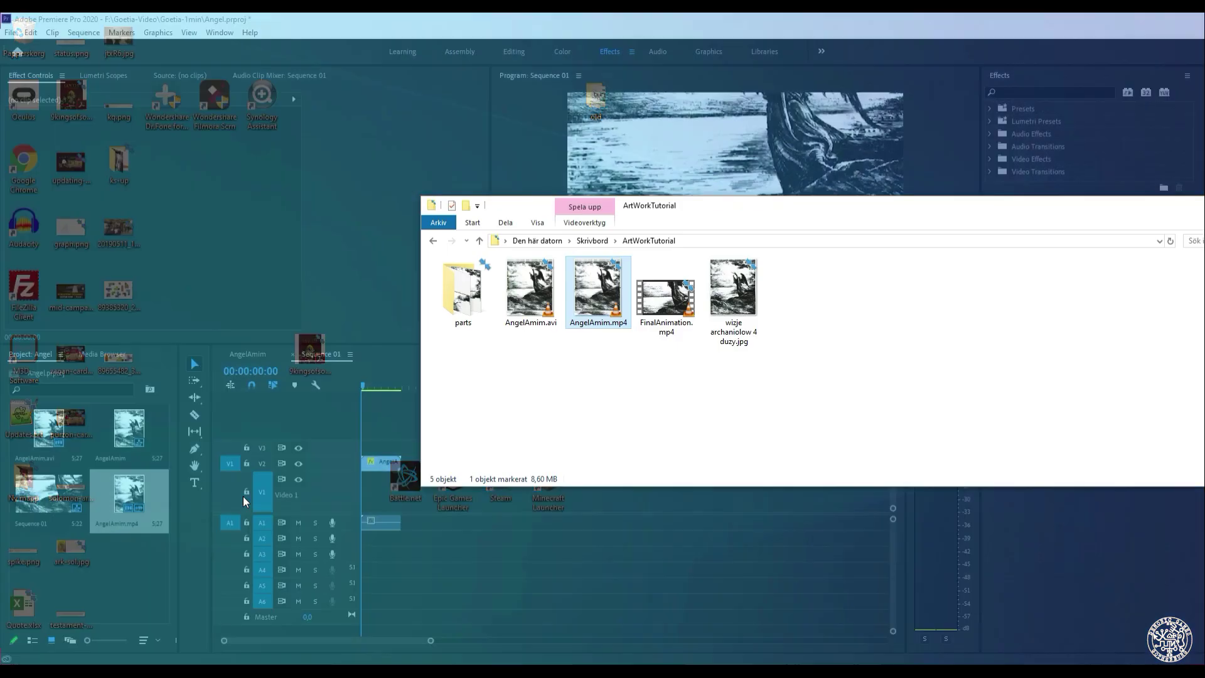
Switch to the ArtWorkTutorial folder and play AngelAmim.avi in VLC media player
left_click(69, 622)
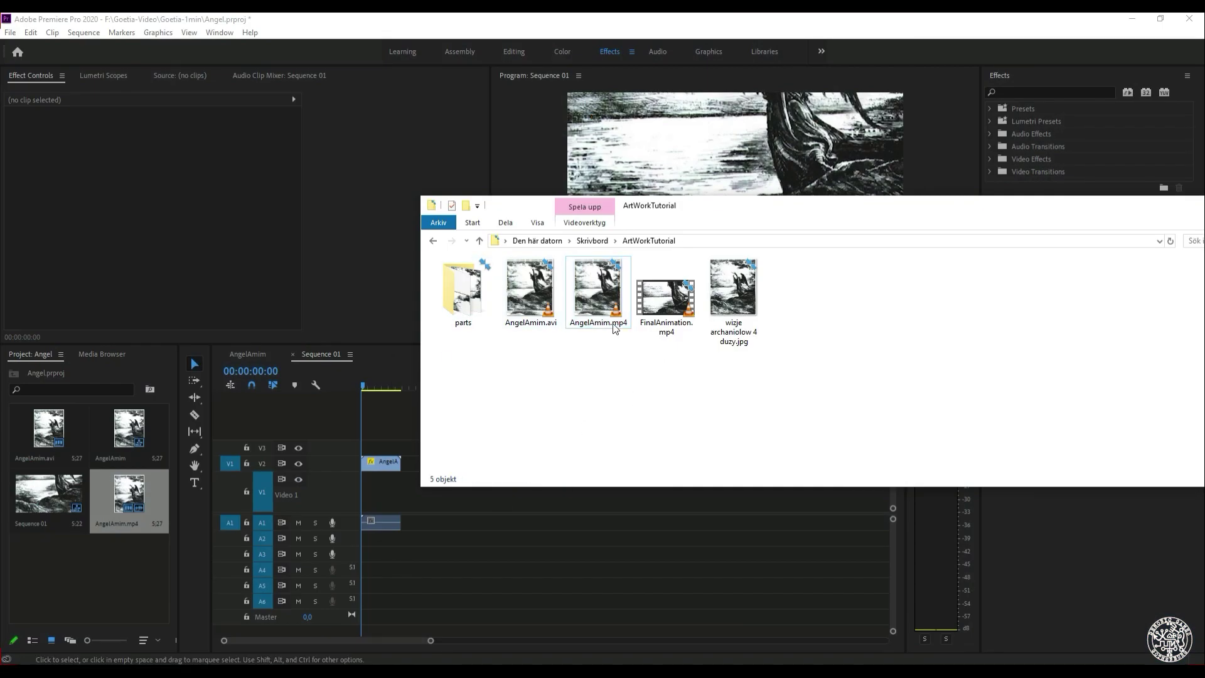
left_click(537, 314)
double_click(531, 305)
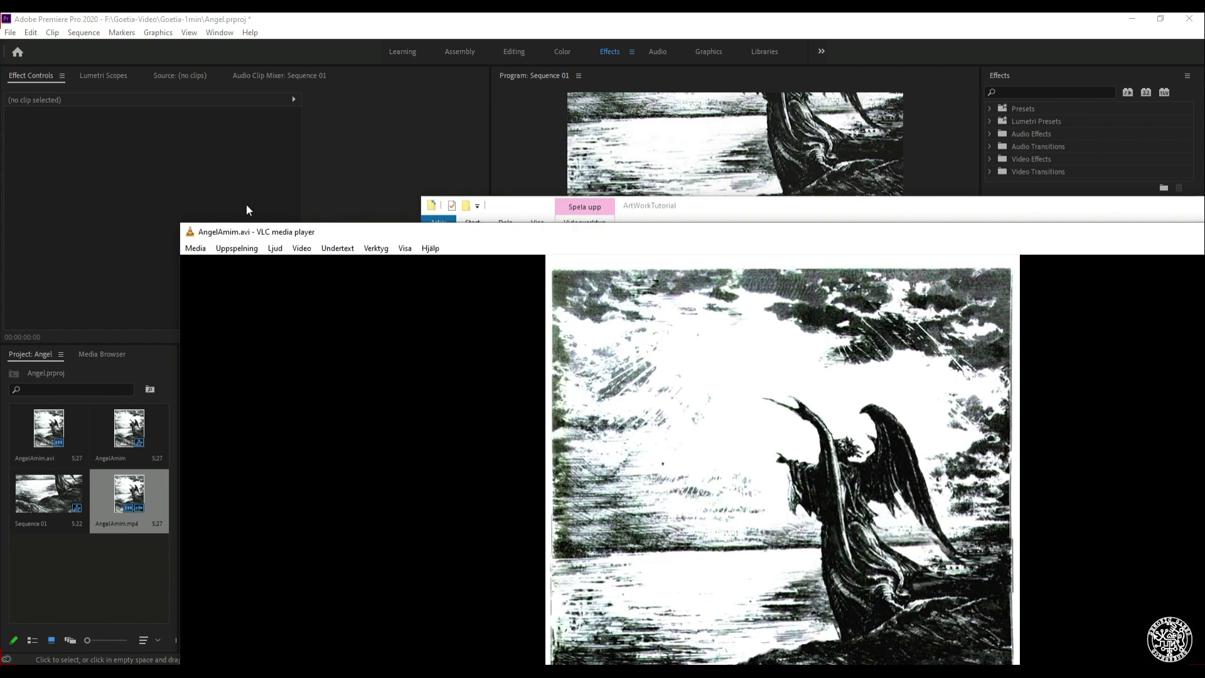
Close the AngelAmim.avi playback and play FinalAnimation.mp4 from the ArtWorkTutorial folder in VLC media player
left_click(1189, 232)
left_click(664, 299)
double_click(664, 299)
double_click(646, 340)
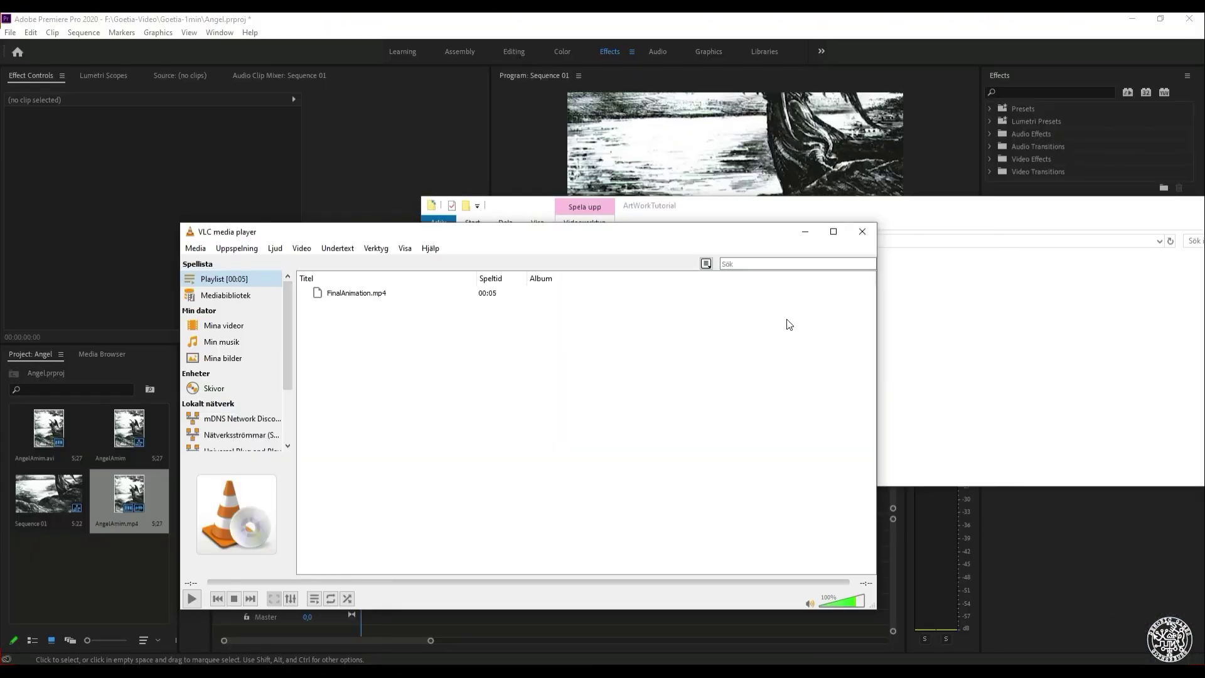
left_click(863, 233)
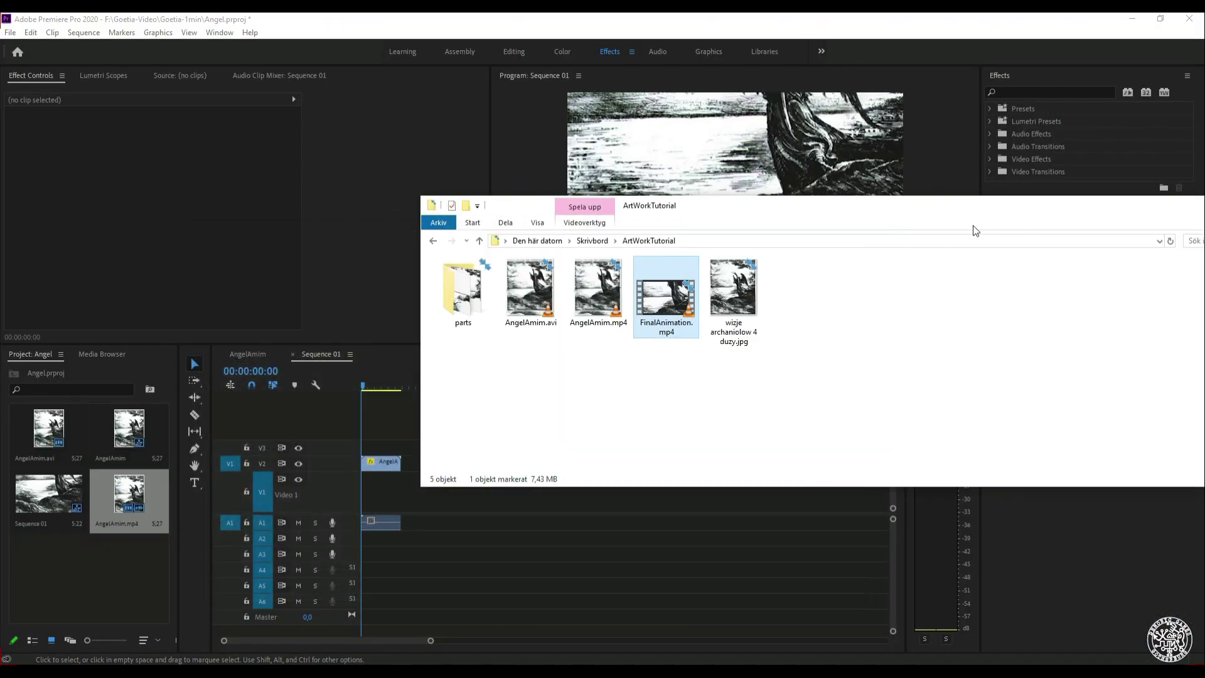
double_click(674, 299)
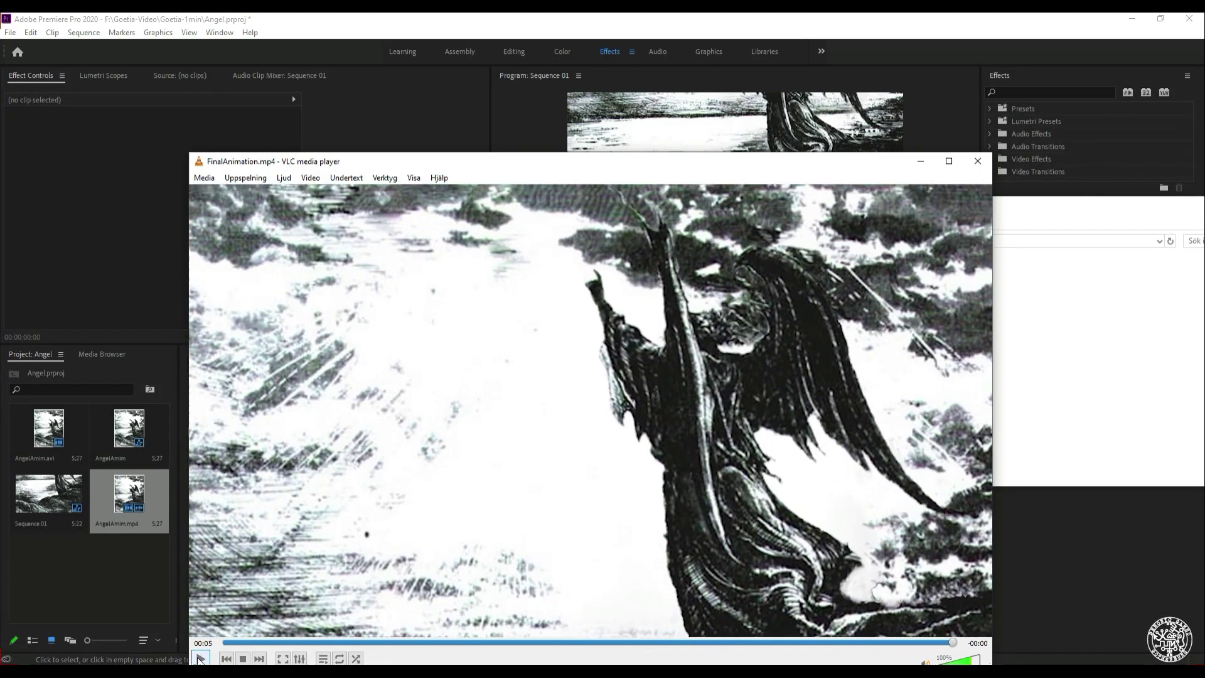
Scrub back and forth through FinalAnimation.mp4 to examine the angel's motion during the upward pan
left_click_drag(570, 644, 428, 645)
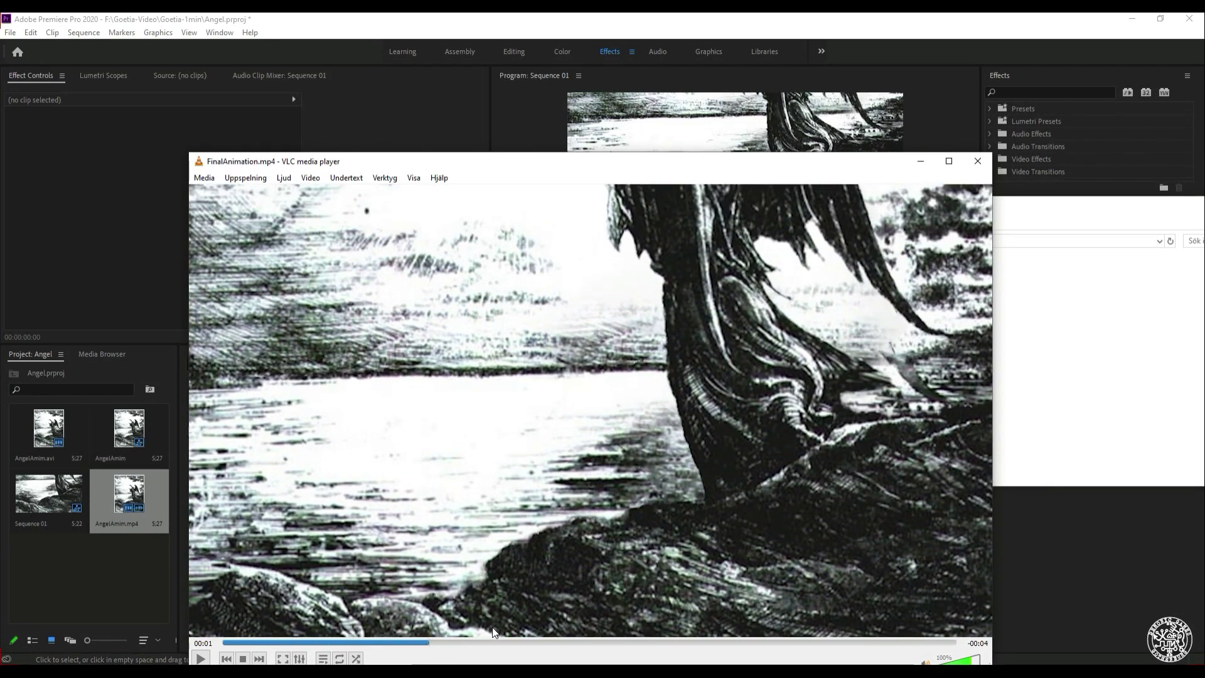
left_click_drag(430, 645, 579, 612)
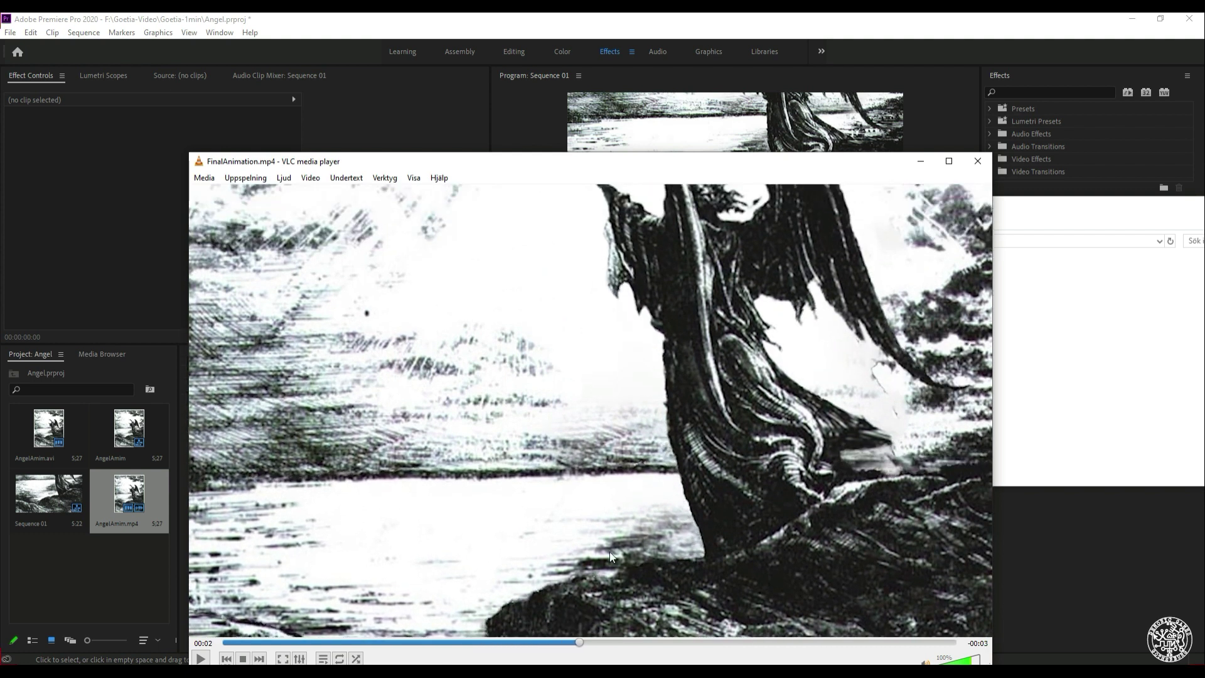
left_click_drag(578, 643, 720, 617)
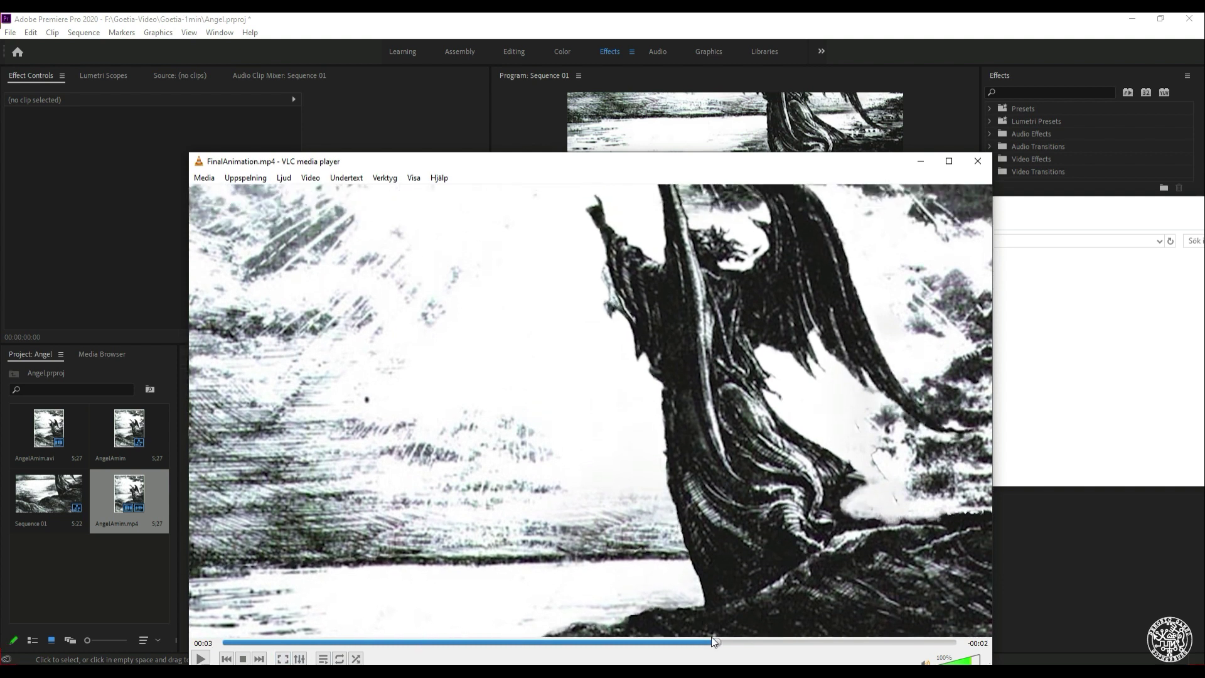
left_click_drag(721, 643, 632, 631)
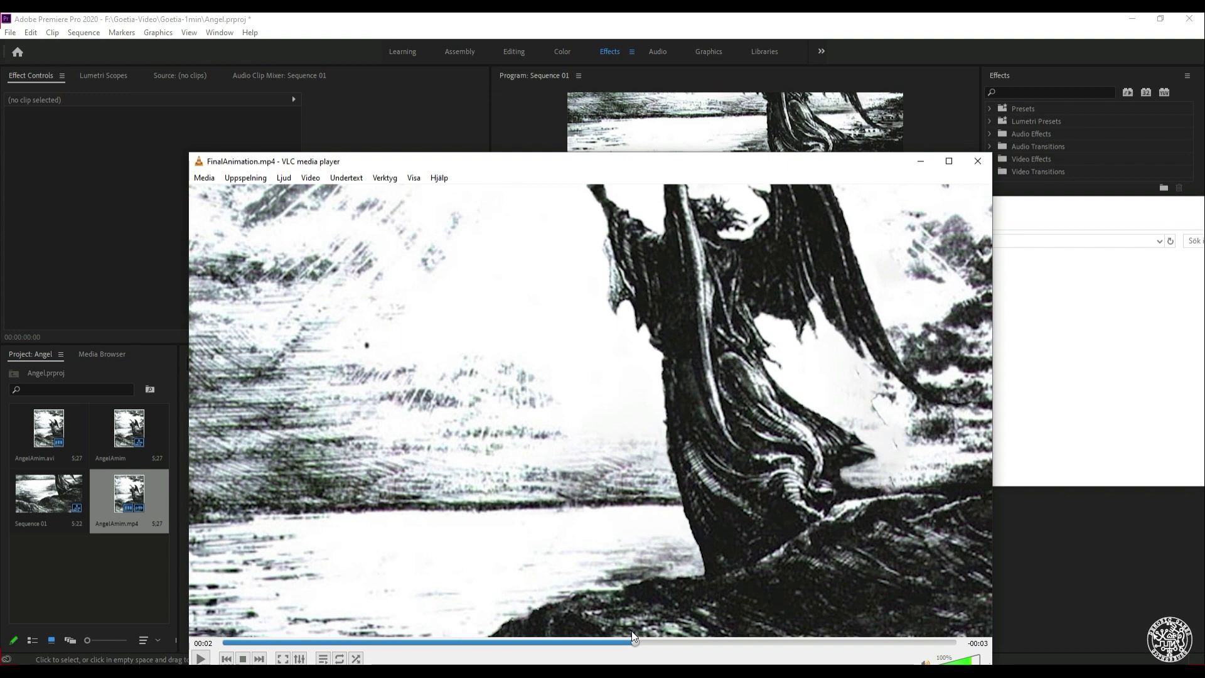
Switch to Photoshop, make Layer 1 visible above Background copy 2 and select its image content
left_click(284, 659)
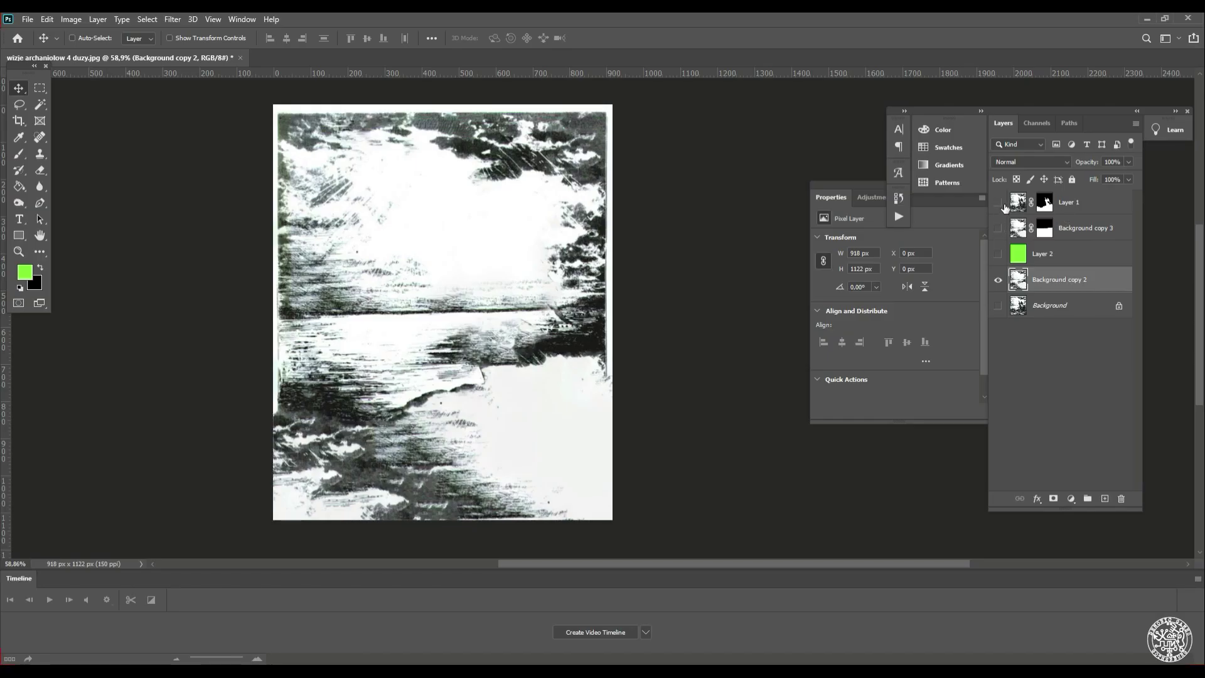
left_click(998, 203)
left_click(1020, 206)
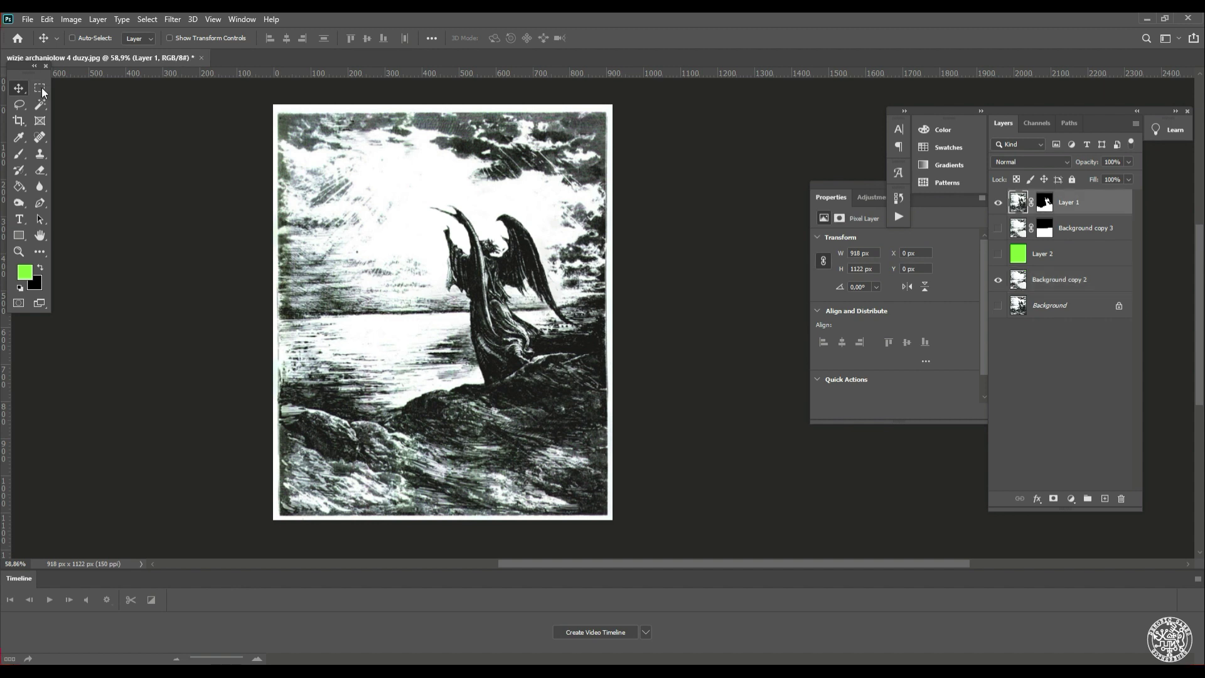
Lasso the angel on Layer 1 and try cutting it out, undo the cut and clear the selection
left_click(38, 89)
left_click(20, 104)
mouse_move(489, 386)
left_mouse_down()
mouse_move(566, 338)
mouse_move(581, 262)
mouse_move(558, 205)
mouse_move(444, 172)
mouse_move(402, 258)
mouse_move(488, 386)
left_mouse_up()
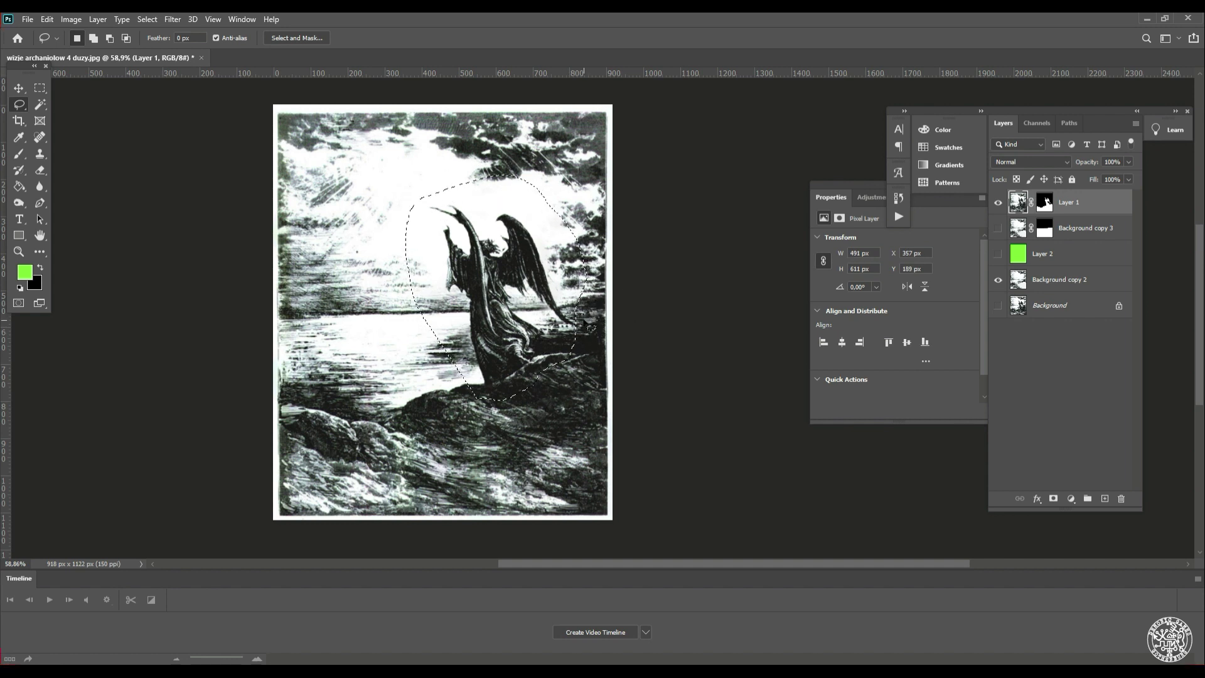
key("ctrl+x")
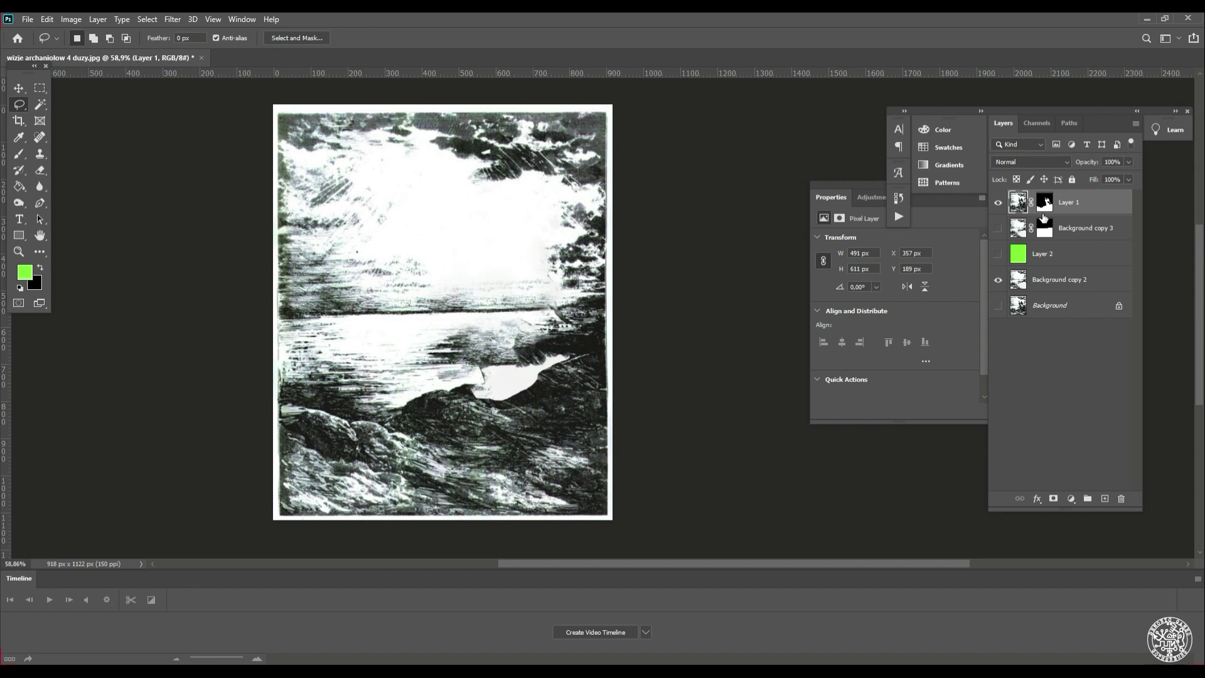
key("ctrl+z")
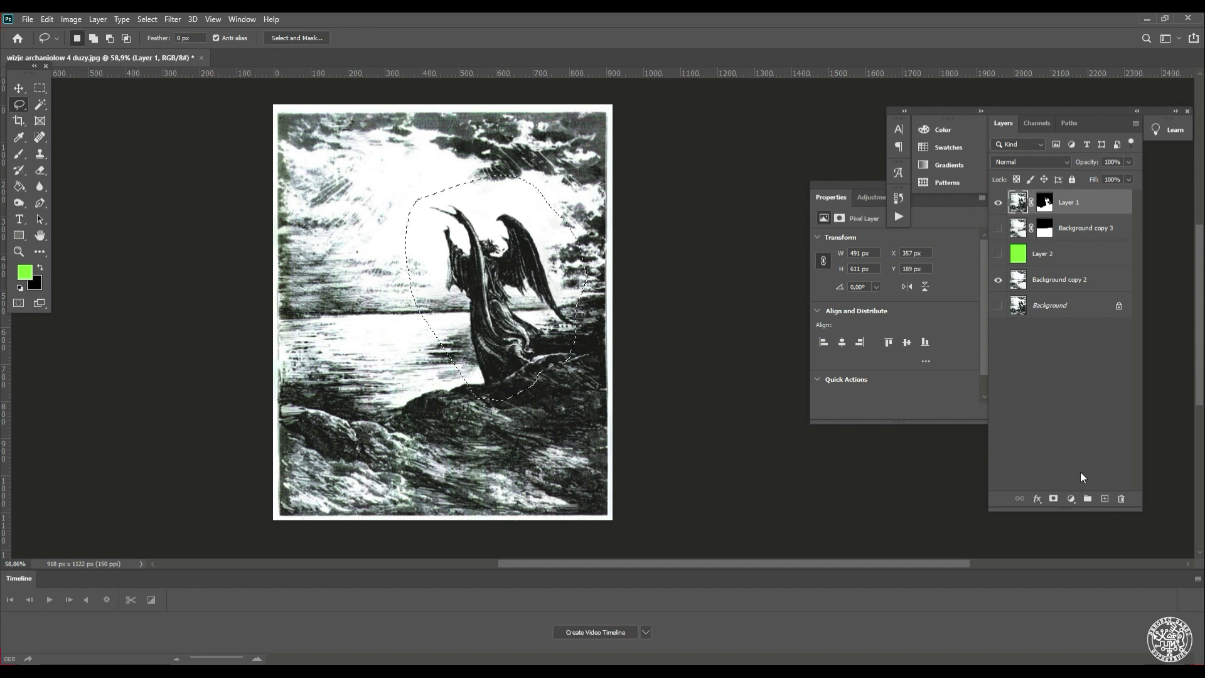
key("m")
key("ctrl+d")
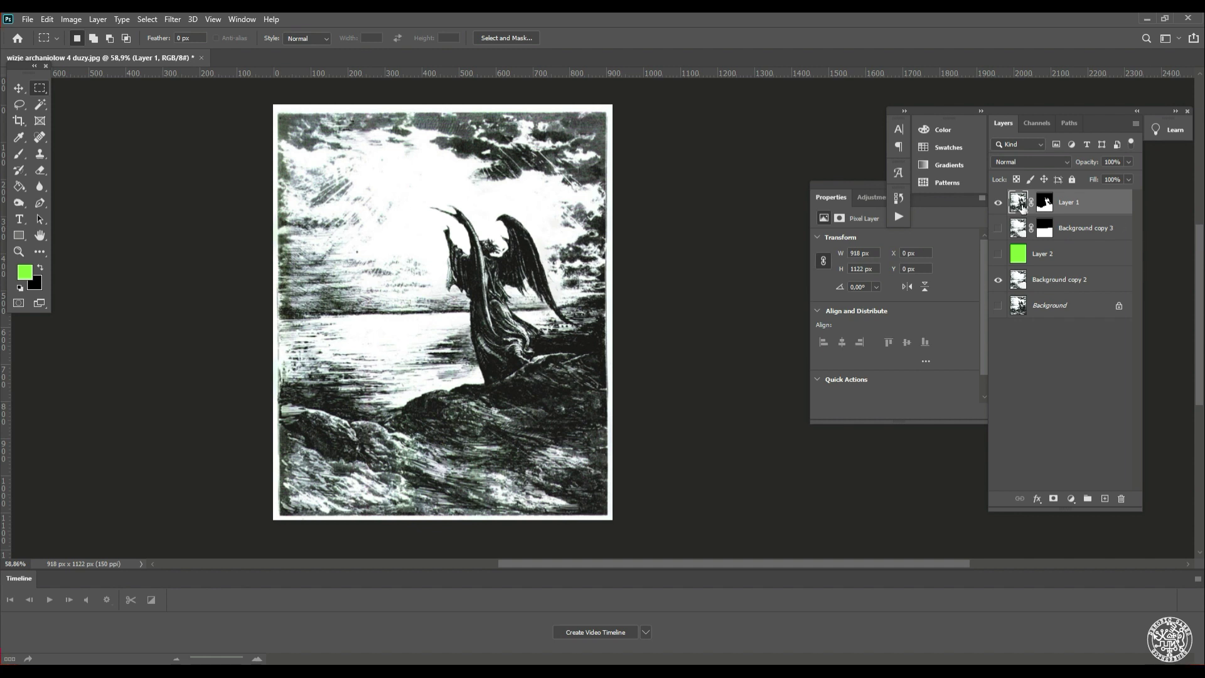
Duplicate Layer 1 and show only the copy against the green Layer 2
left_click(999, 203)
left_click(999, 202)
key("ctrl+j")
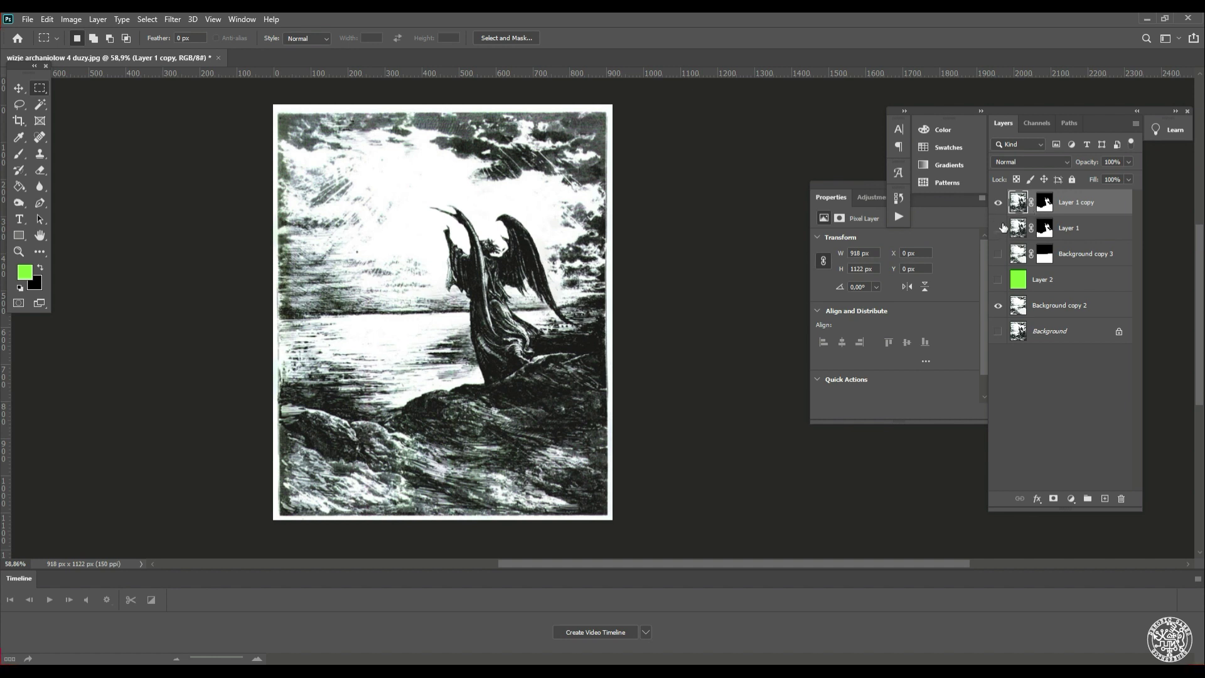
left_click(999, 279)
Paint black over the rocks on the Layer 1 copy's mask, leaving only the angel
left_click(1044, 203)
key("b")
mouse_move(350, 411)
left_mouse_down()
mouse_move(345, 398)
mouse_move(404, 398)
mouse_move(481, 419)
mouse_move(525, 401)
mouse_move(460, 398)
mouse_move(514, 395)
mouse_move(599, 357)
mouse_move(568, 392)
mouse_move(456, 399)
mouse_move(577, 413)
mouse_move(515, 526)
mouse_move(570, 538)
mouse_move(487, 513)
mouse_move(566, 499)
mouse_move(315, 412)
mouse_move(285, 374)
mouse_move(318, 491)
mouse_move(428, 550)
left_mouse_up()
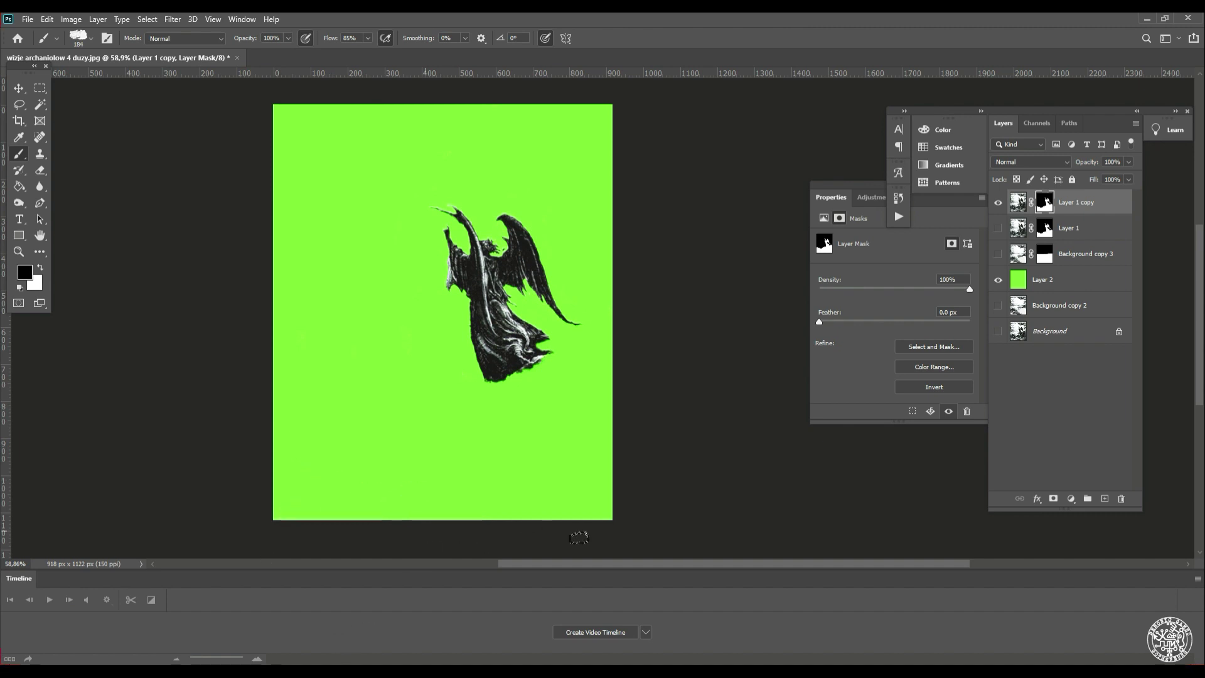
key("v")
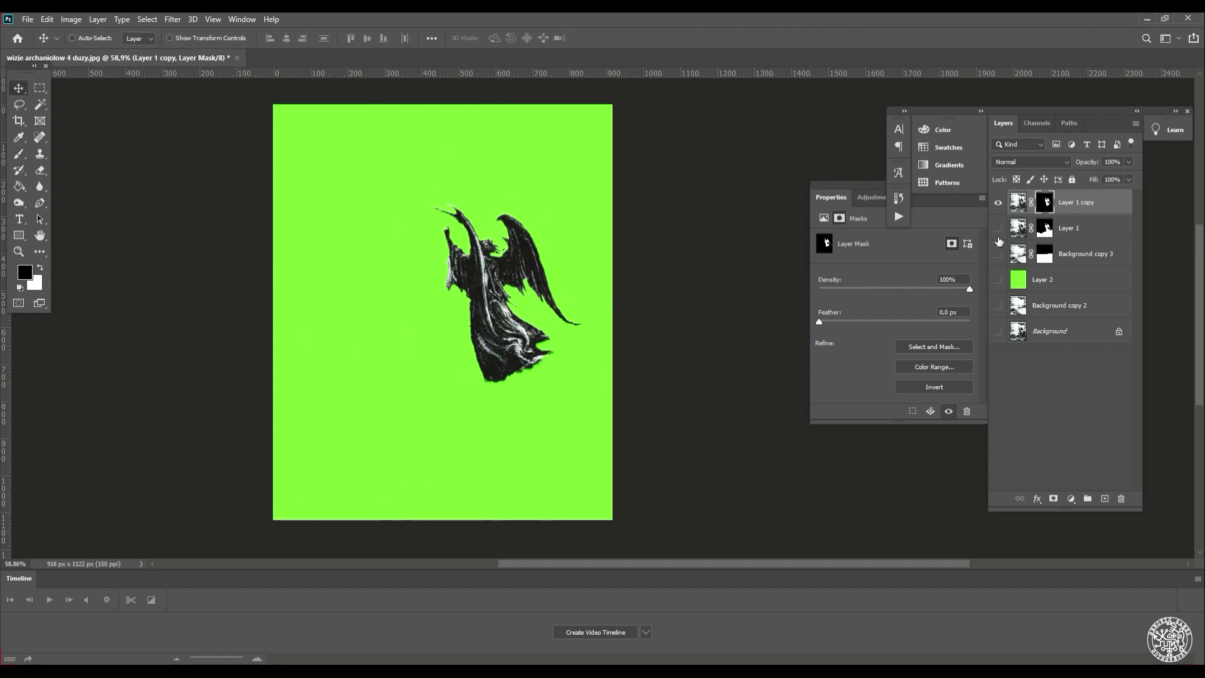
Show only Layer 1 and paint black over the angel on its mask, leaving only the rocks
left_click(998, 281)
left_click(999, 228)
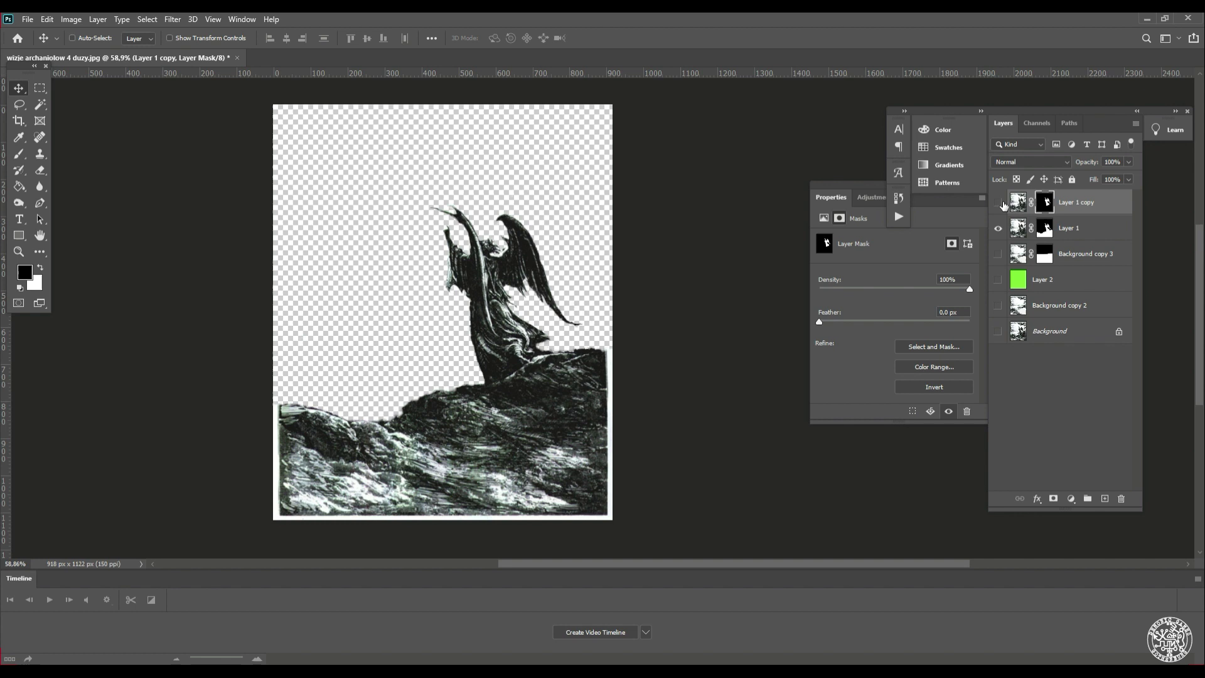
left_click(999, 203)
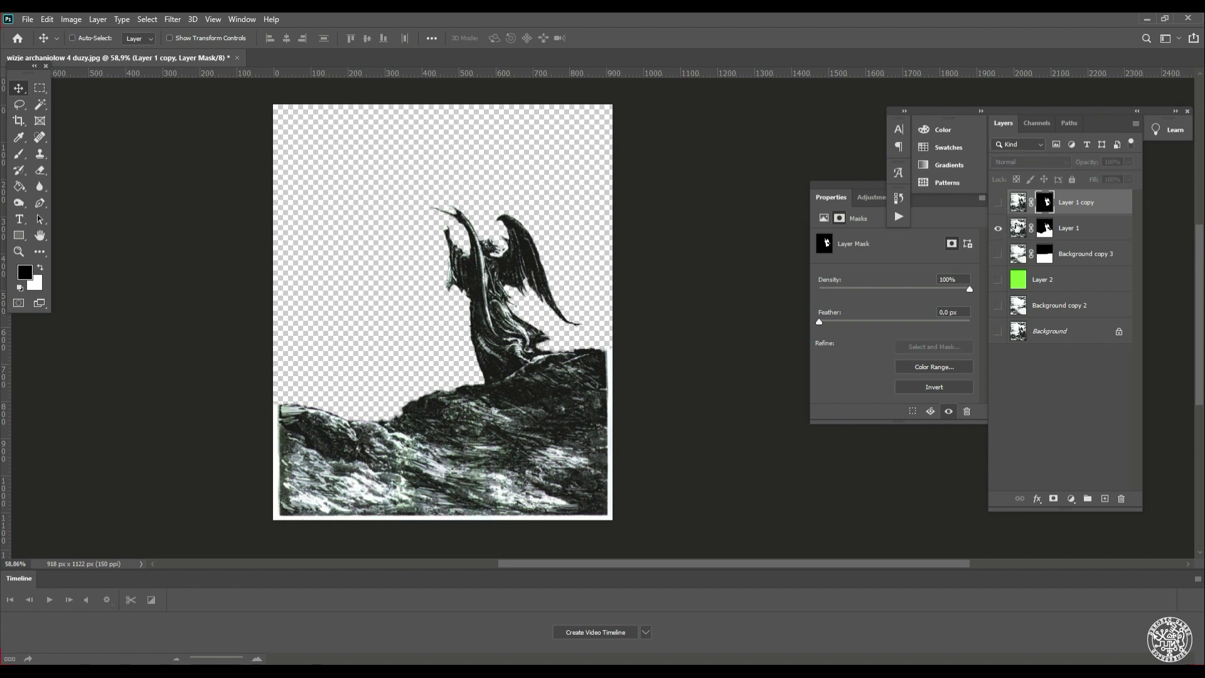
left_click(1025, 231)
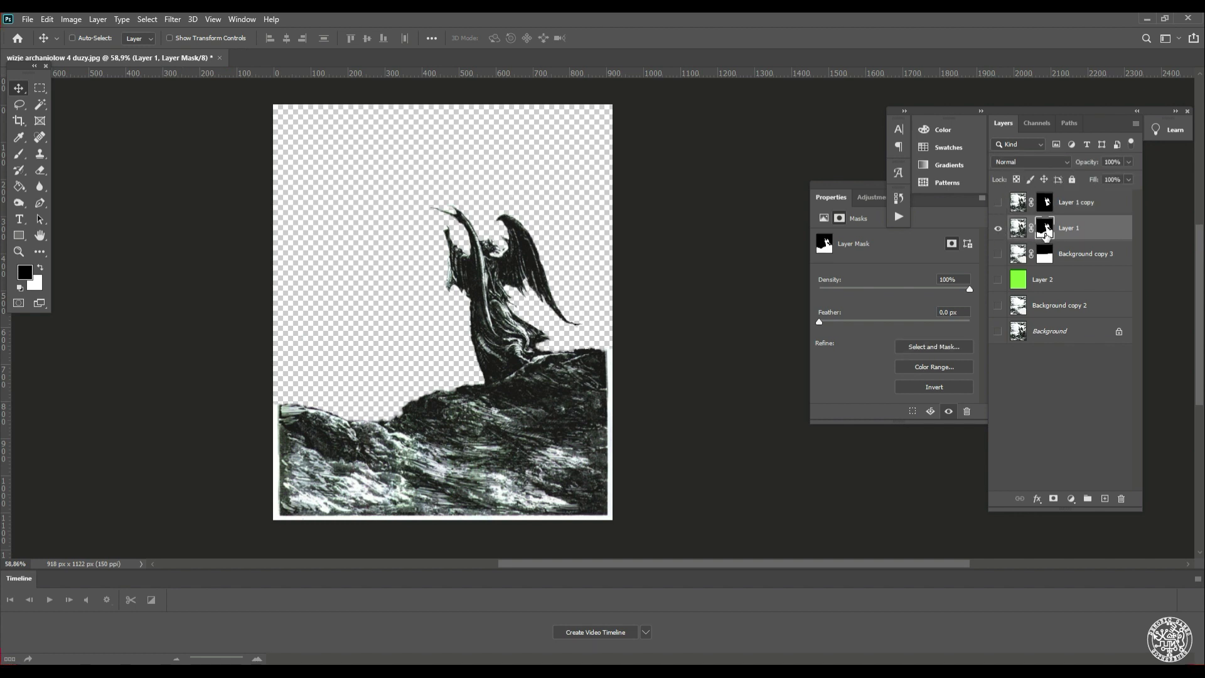
key("b")
mouse_move(491, 226)
left_mouse_down()
mouse_move(448, 237)
mouse_move(531, 247)
mouse_move(452, 285)
mouse_move(486, 297)
mouse_move(465, 332)
mouse_move(476, 347)
mouse_move(573, 277)
mouse_move(538, 320)
mouse_move(571, 316)
mouse_move(502, 358)
left_mouse_up()
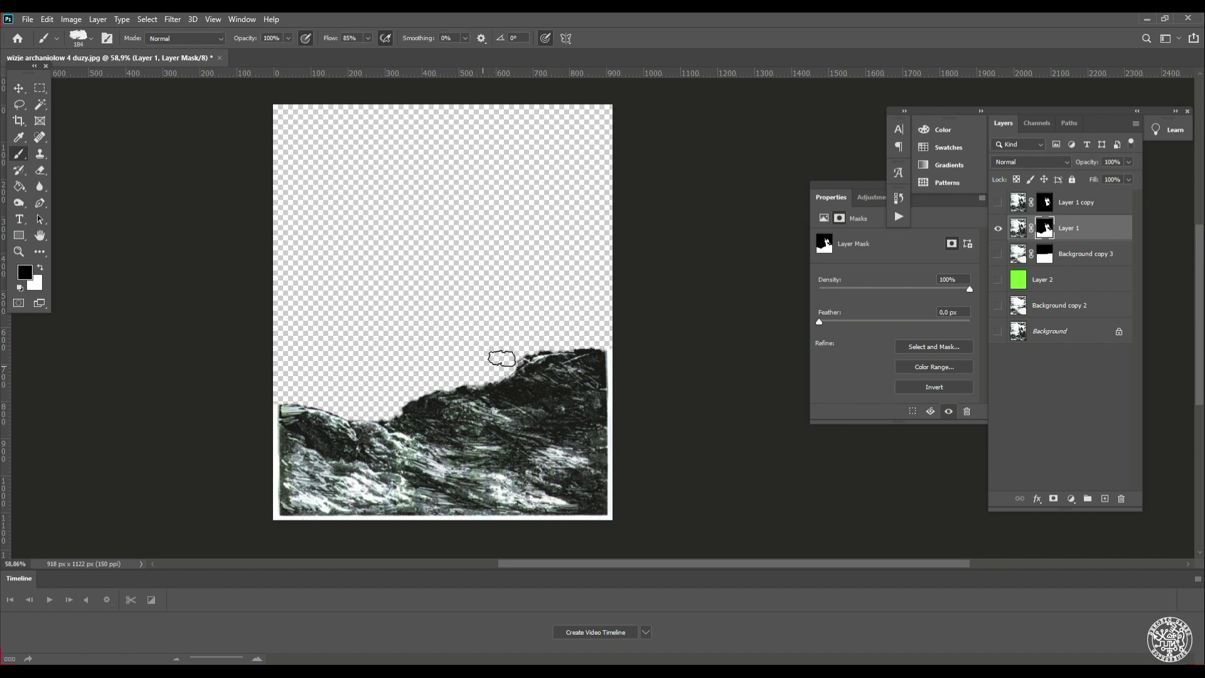
Show Layer 1 copy, place it beneath Layer 1, and move the angel down about 90 px behind the rocks
left_click(998, 202)
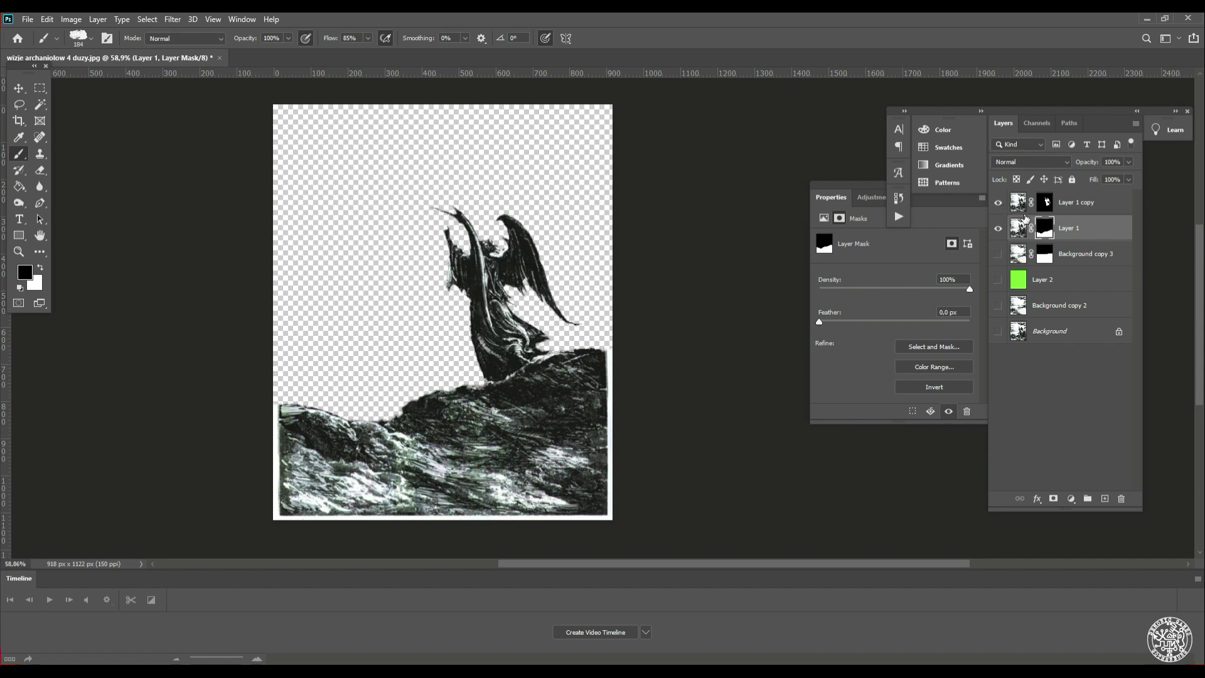
left_click(1018, 202)
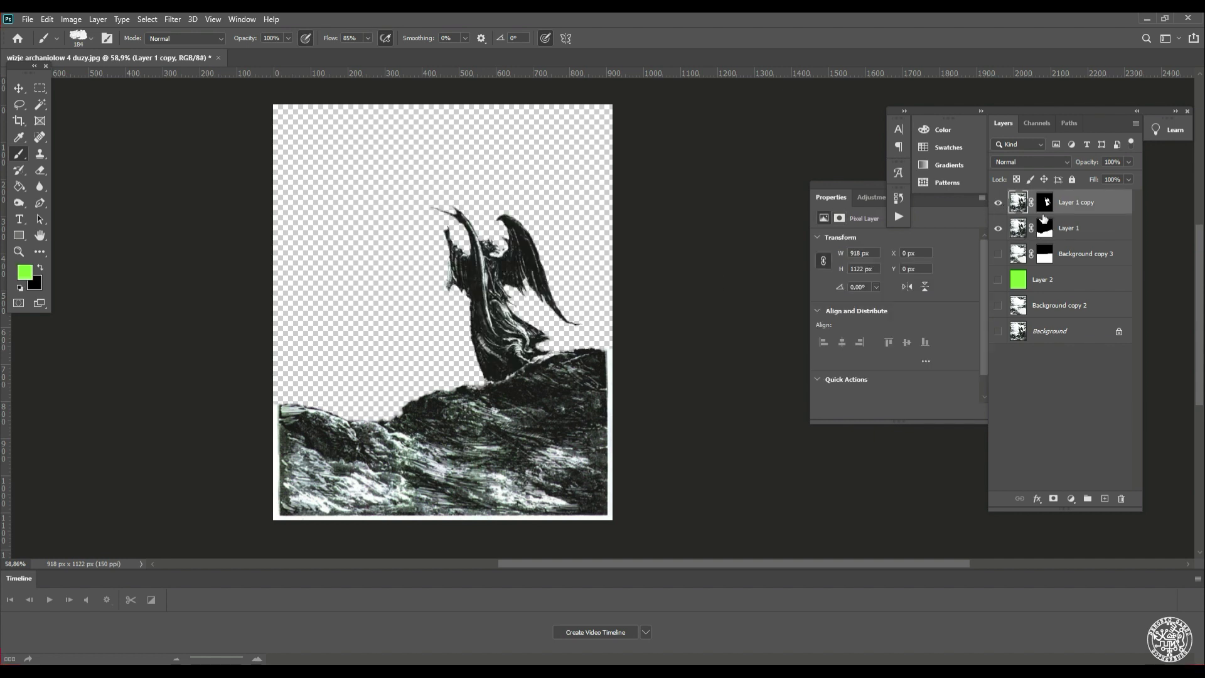
left_click_drag(1017, 202, 1018, 241)
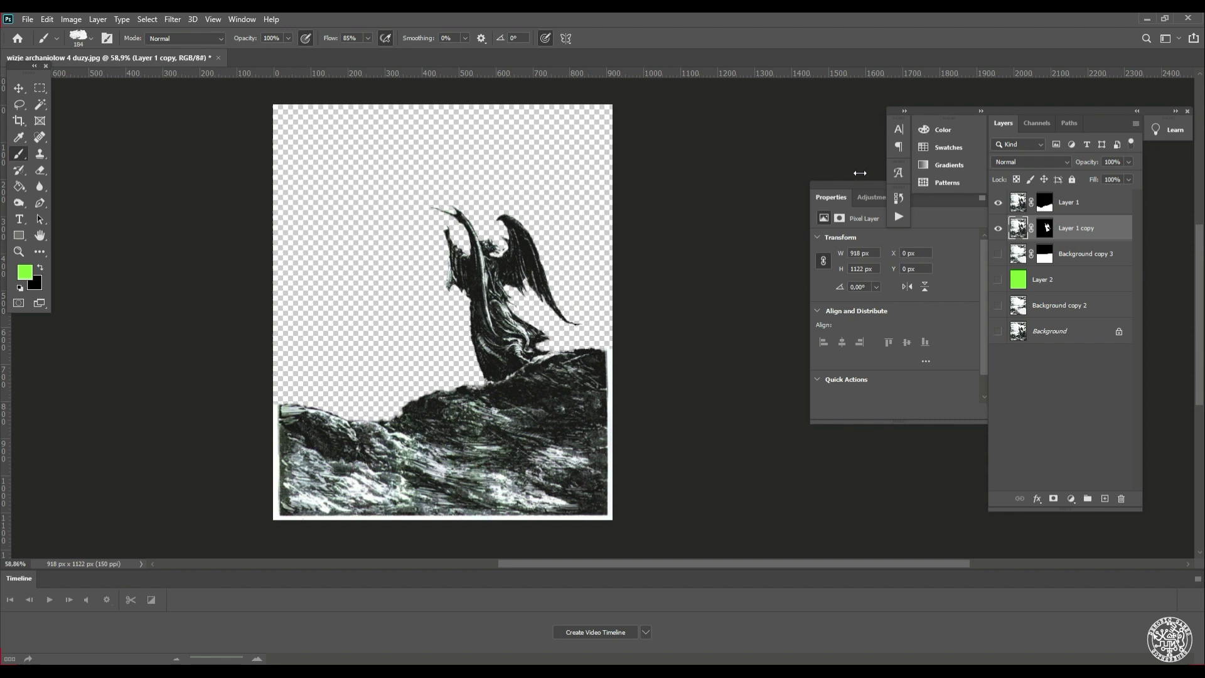
left_click(19, 88)
mouse_move(526, 276)
left_mouse_down()
mouse_move(530, 254)
mouse_move(506, 317)
left_mouse_up()
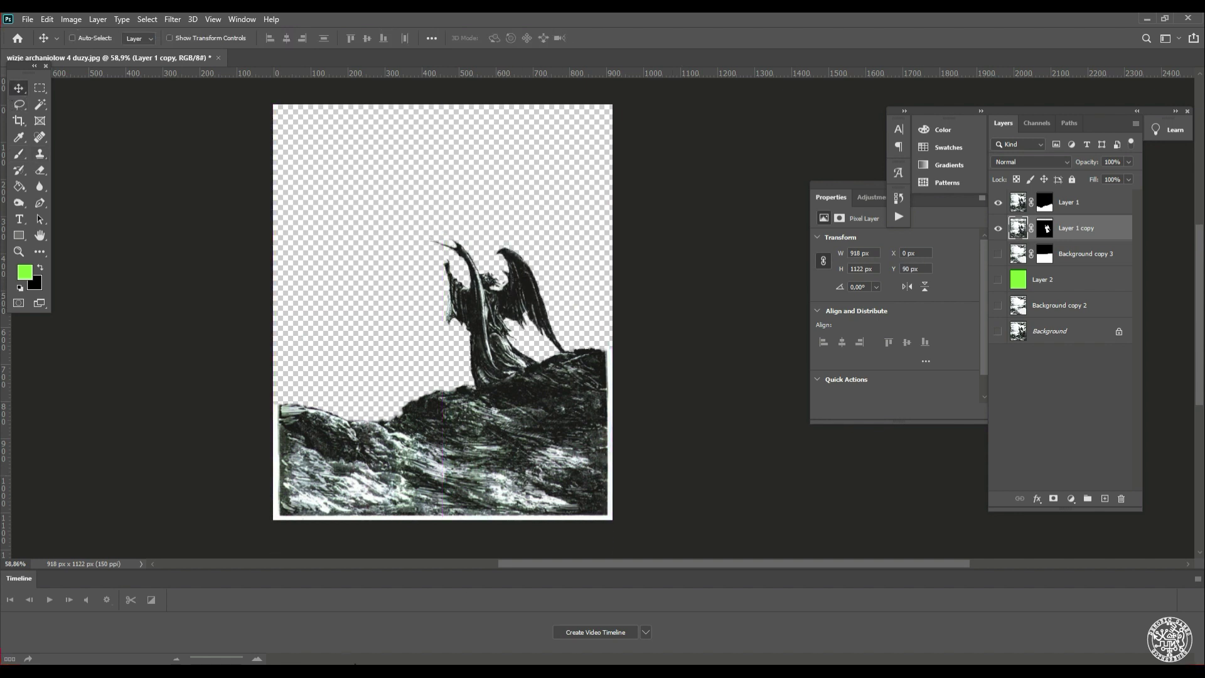
Switch to VLC media player and replay FinalAnimation.mp4, pausing and scrubbing to examine the angel against the rocks
left_click(350, 663)
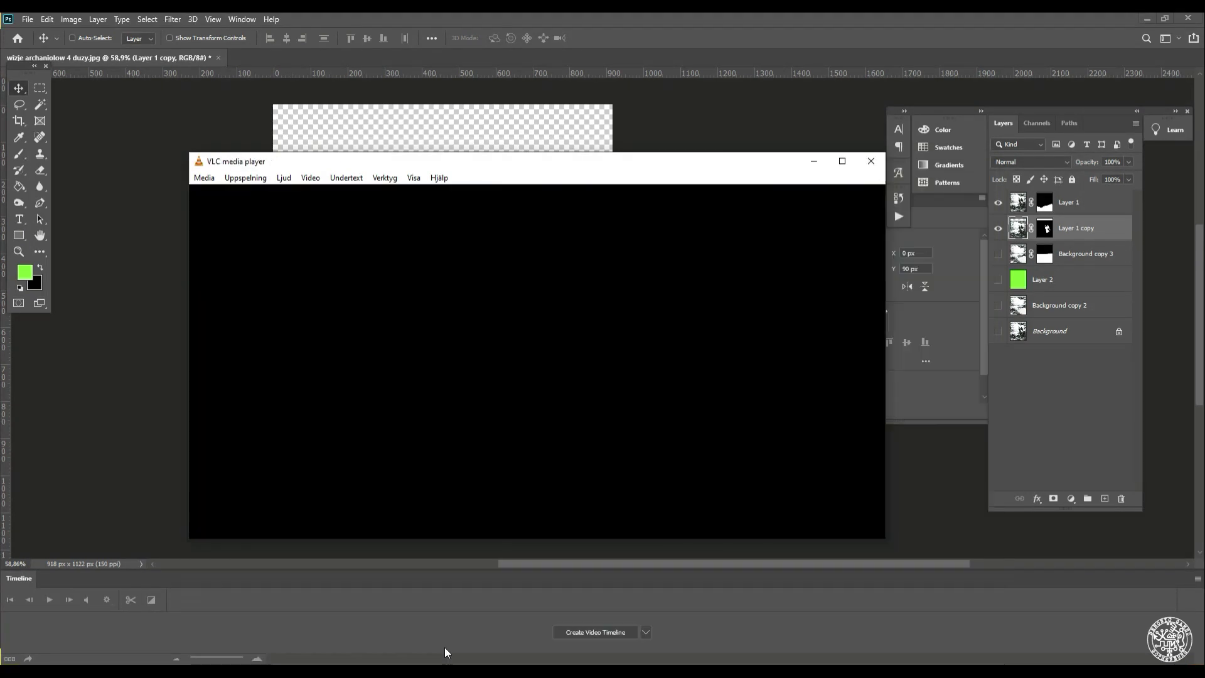
left_click(455, 628)
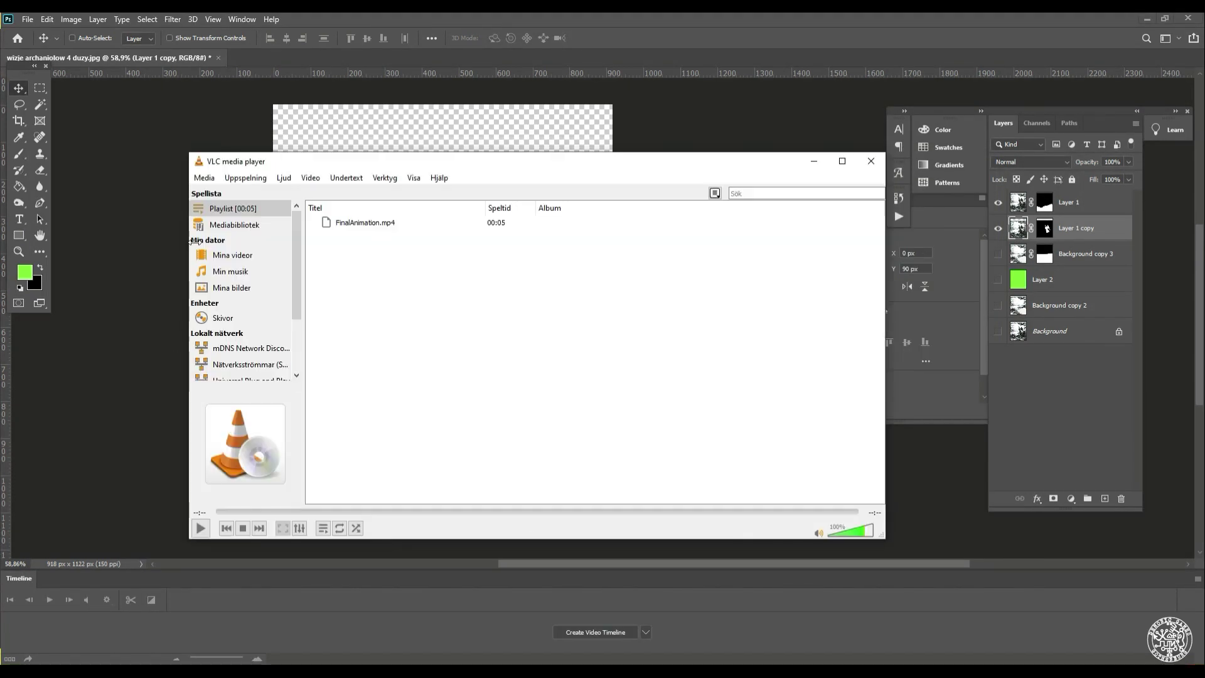
double_click(351, 222)
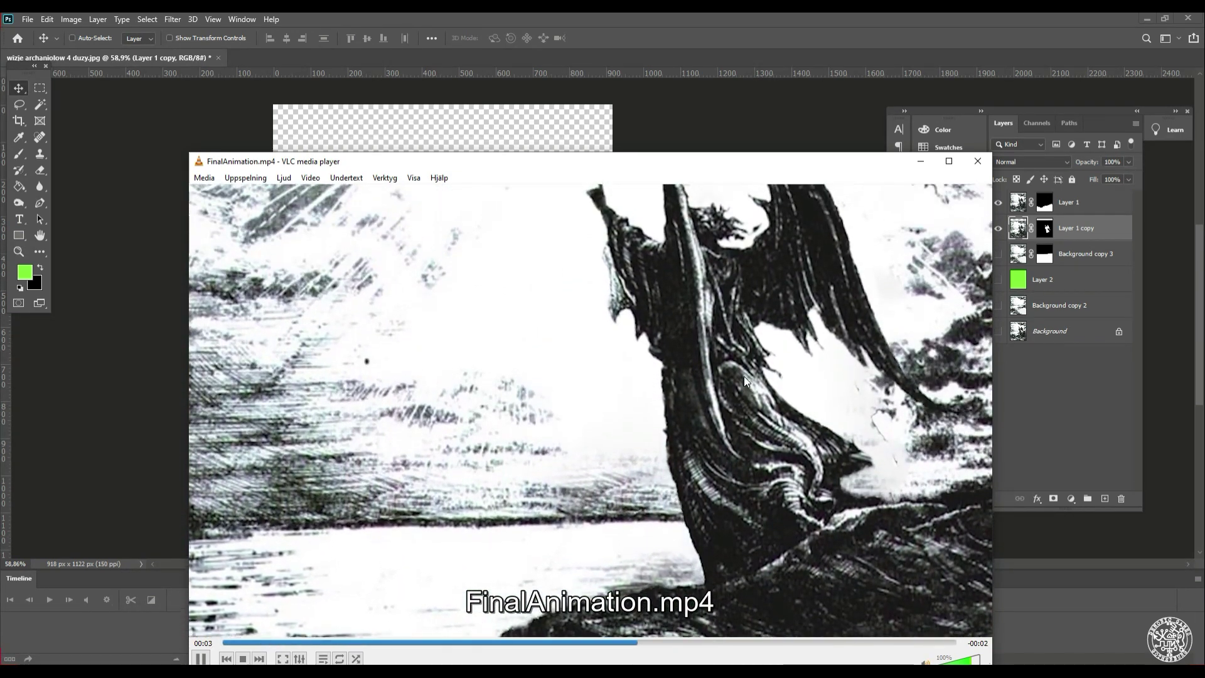
key("space")
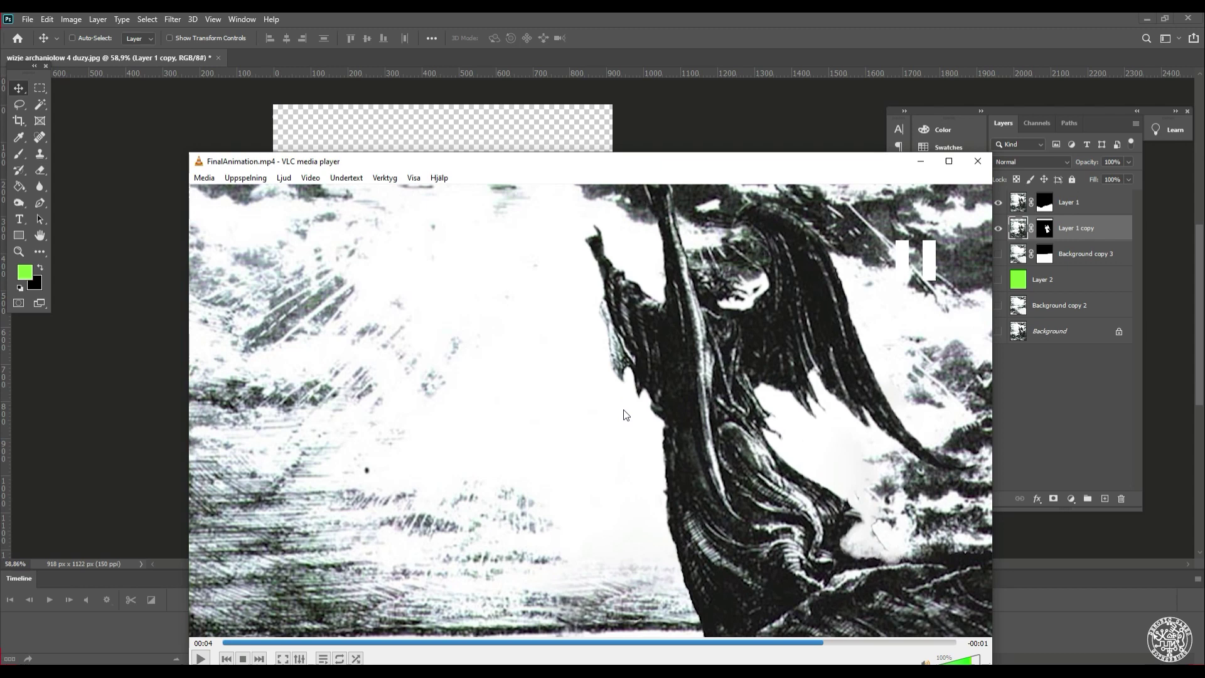
mouse_move(596, 652)
left_mouse_down()
mouse_move(587, 647)
mouse_move(780, 650)
mouse_move(628, 664)
mouse_move(601, 647)
left_mouse_up()
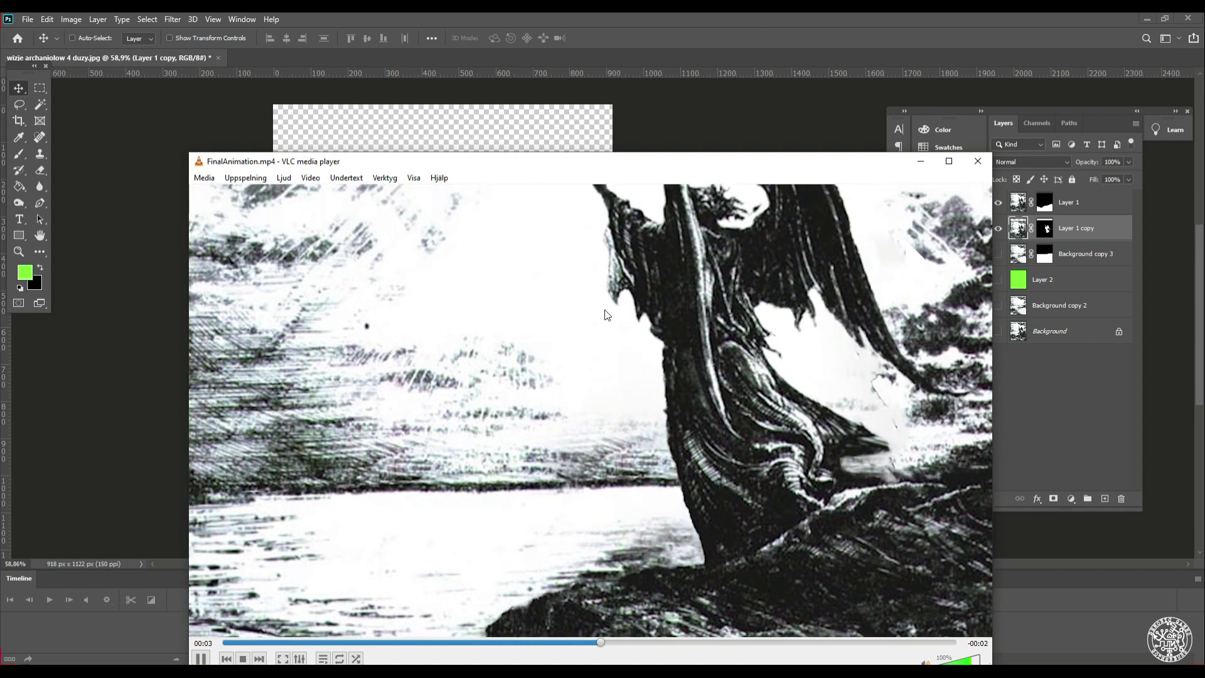
key("space")
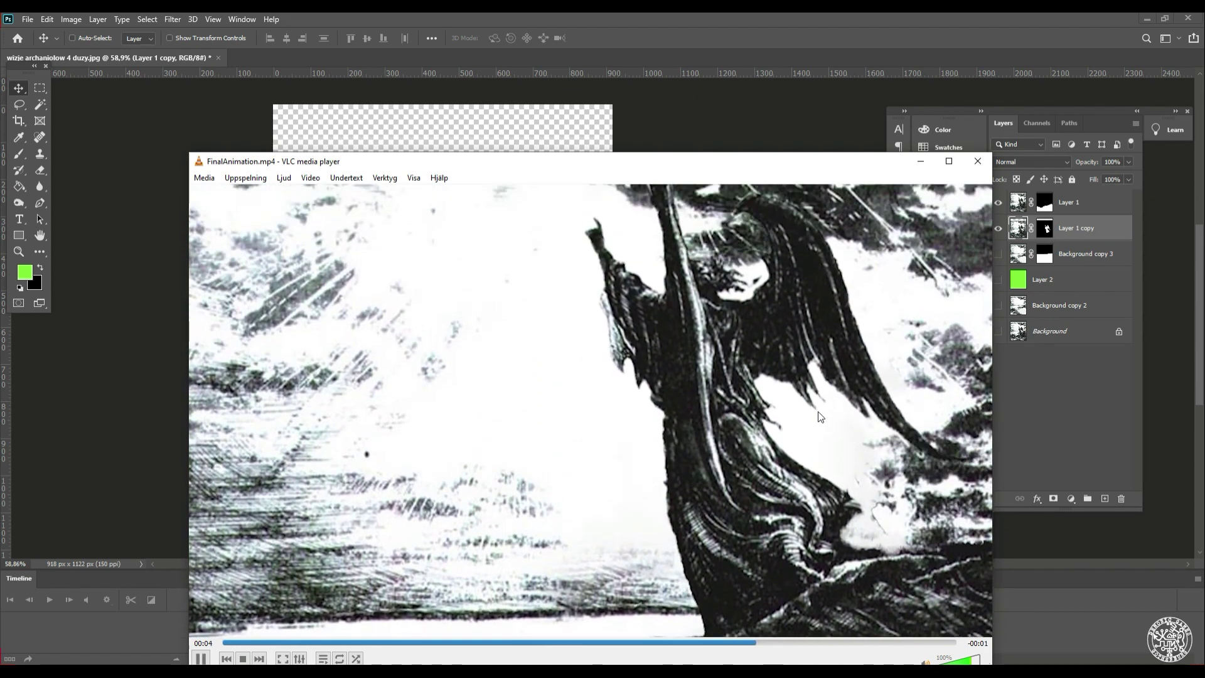